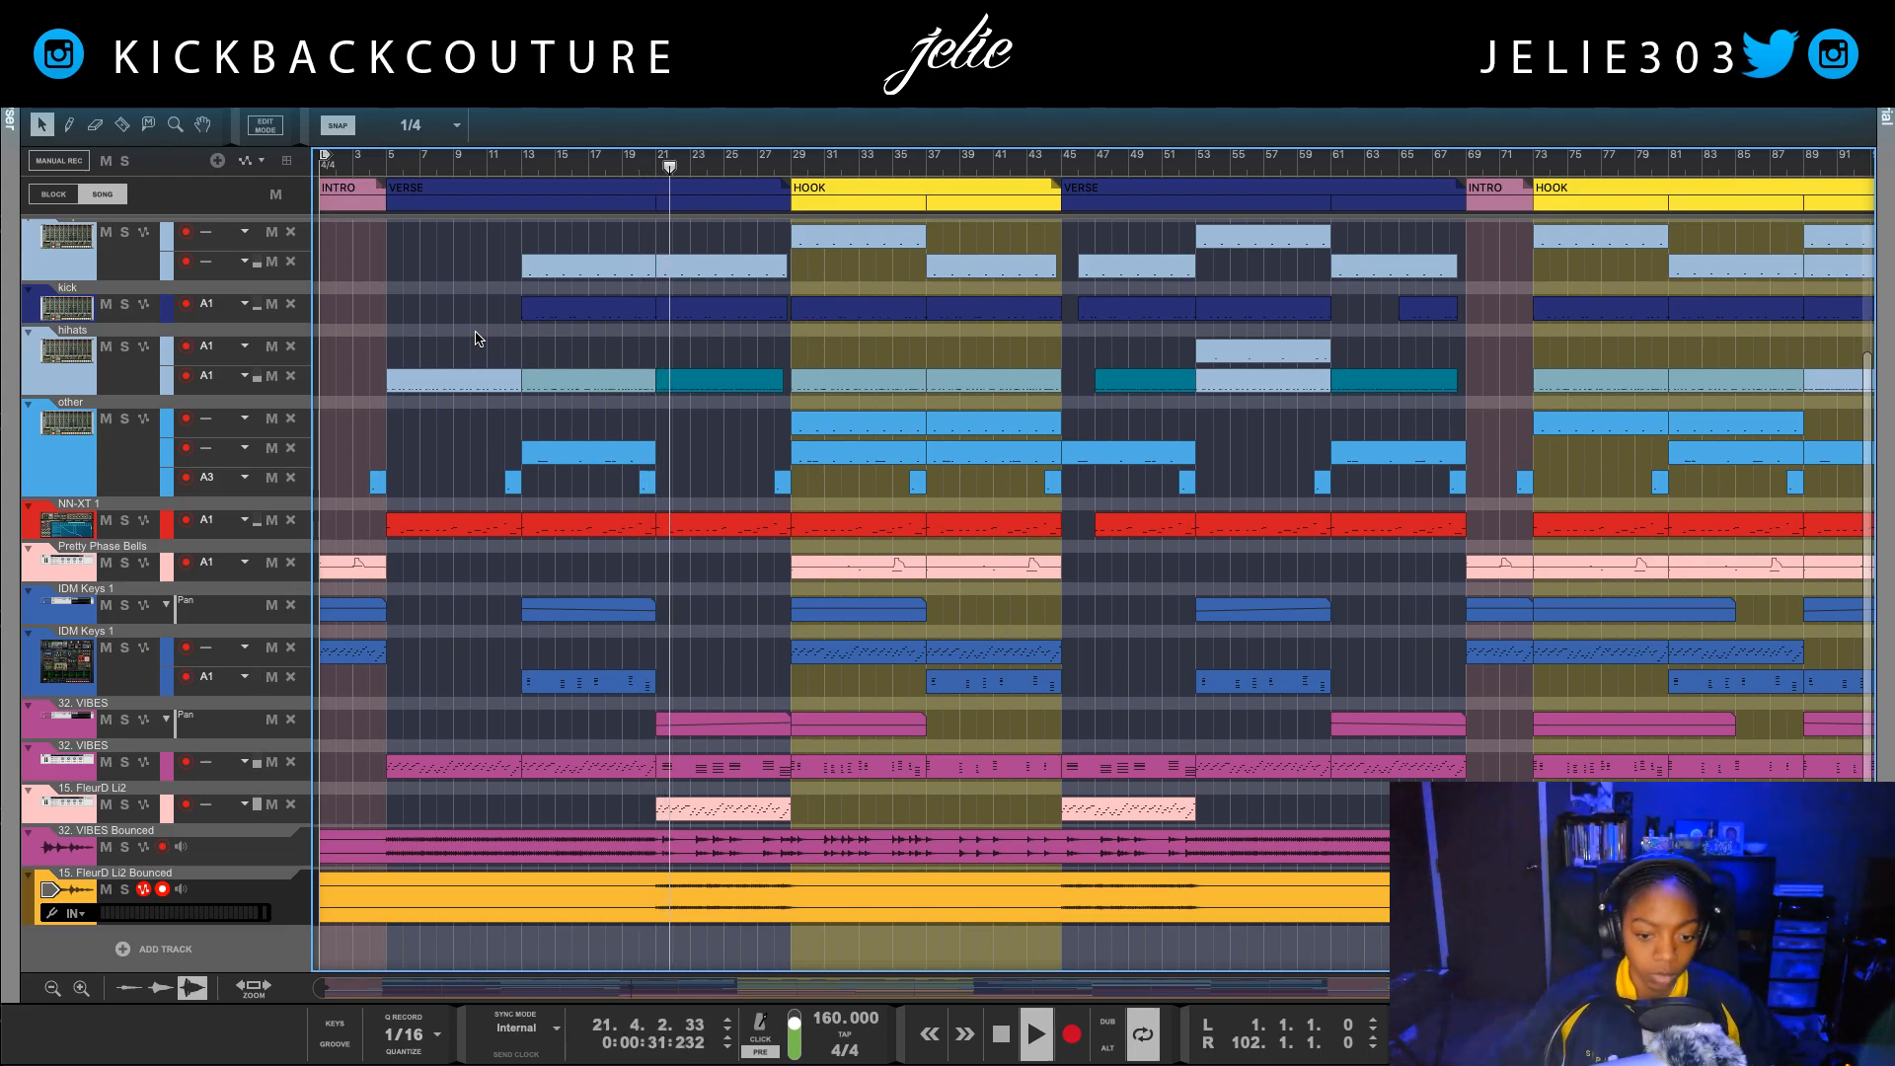
Step: Stop playback, return to the song's start and look over the drum, bass and synth tracks in the sequencer
key("space")
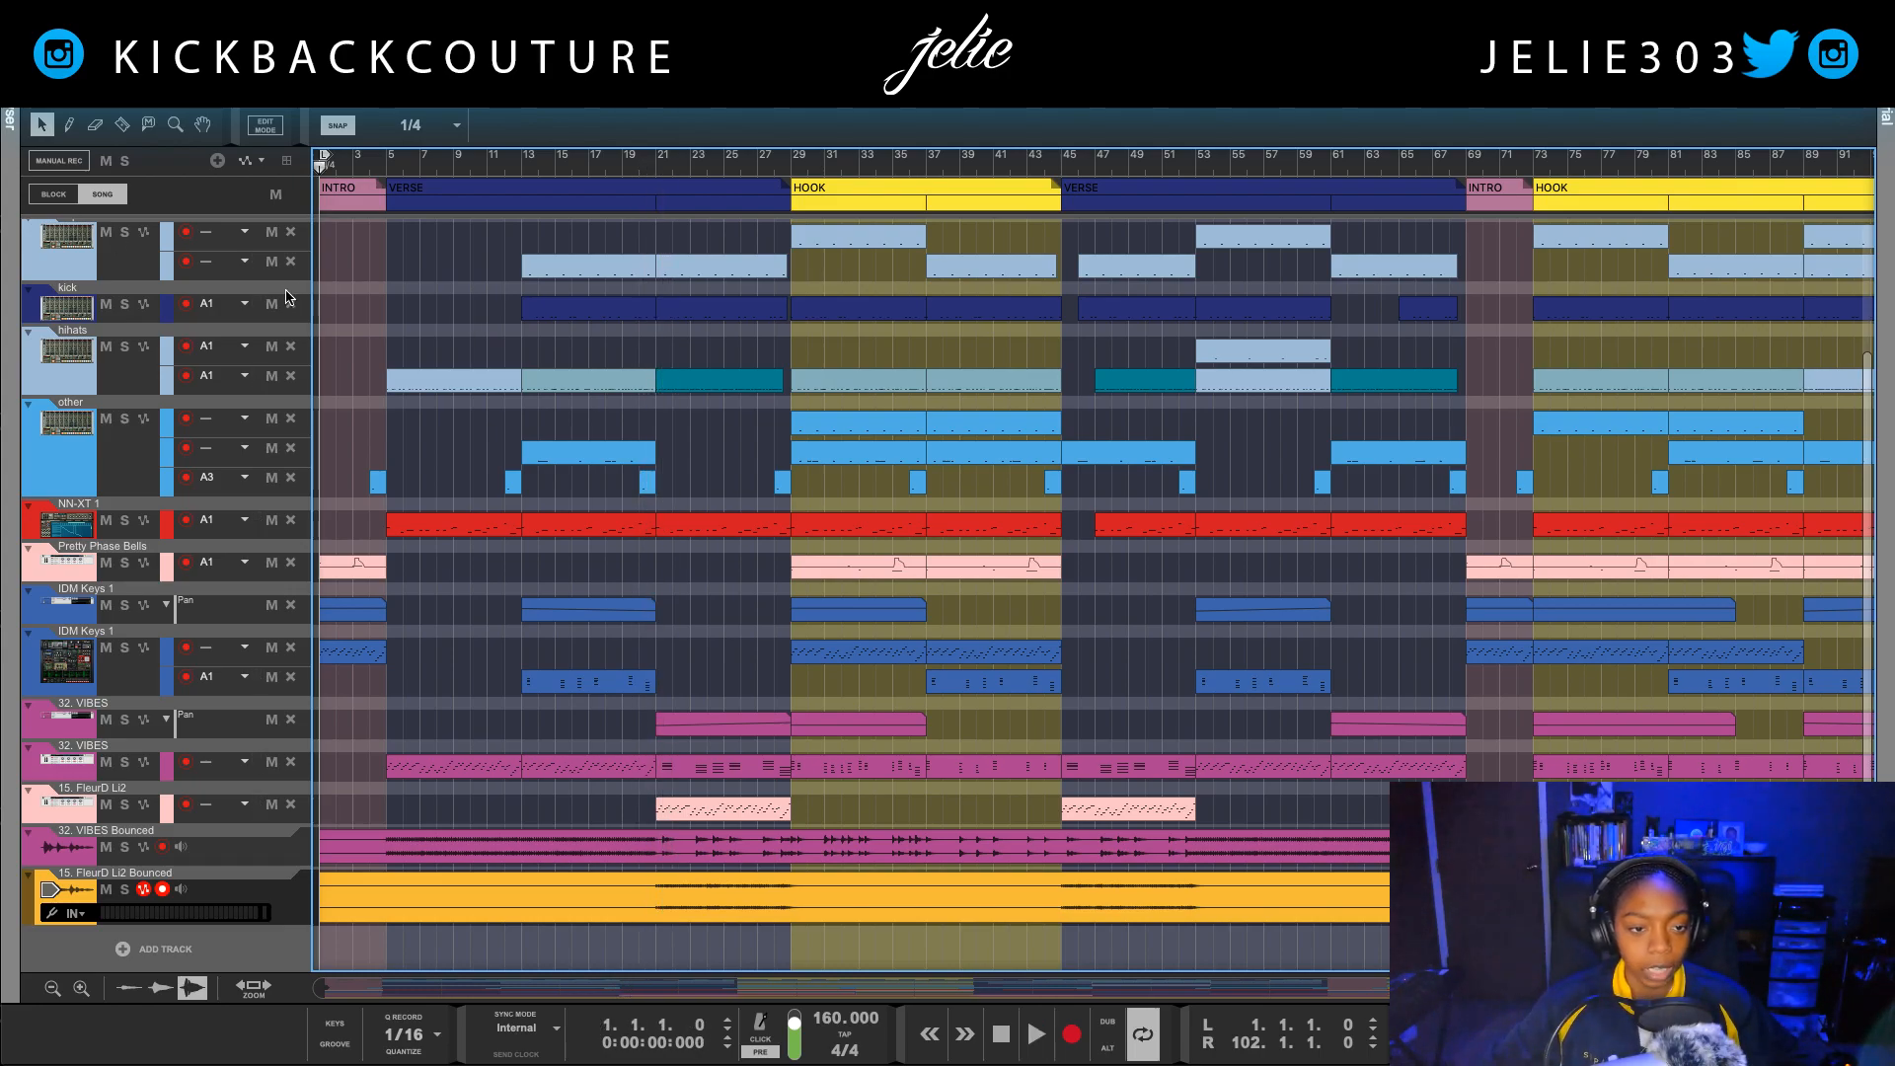
scroll(520, 427, "up", 3)
scroll(575, 494, "down", 3)
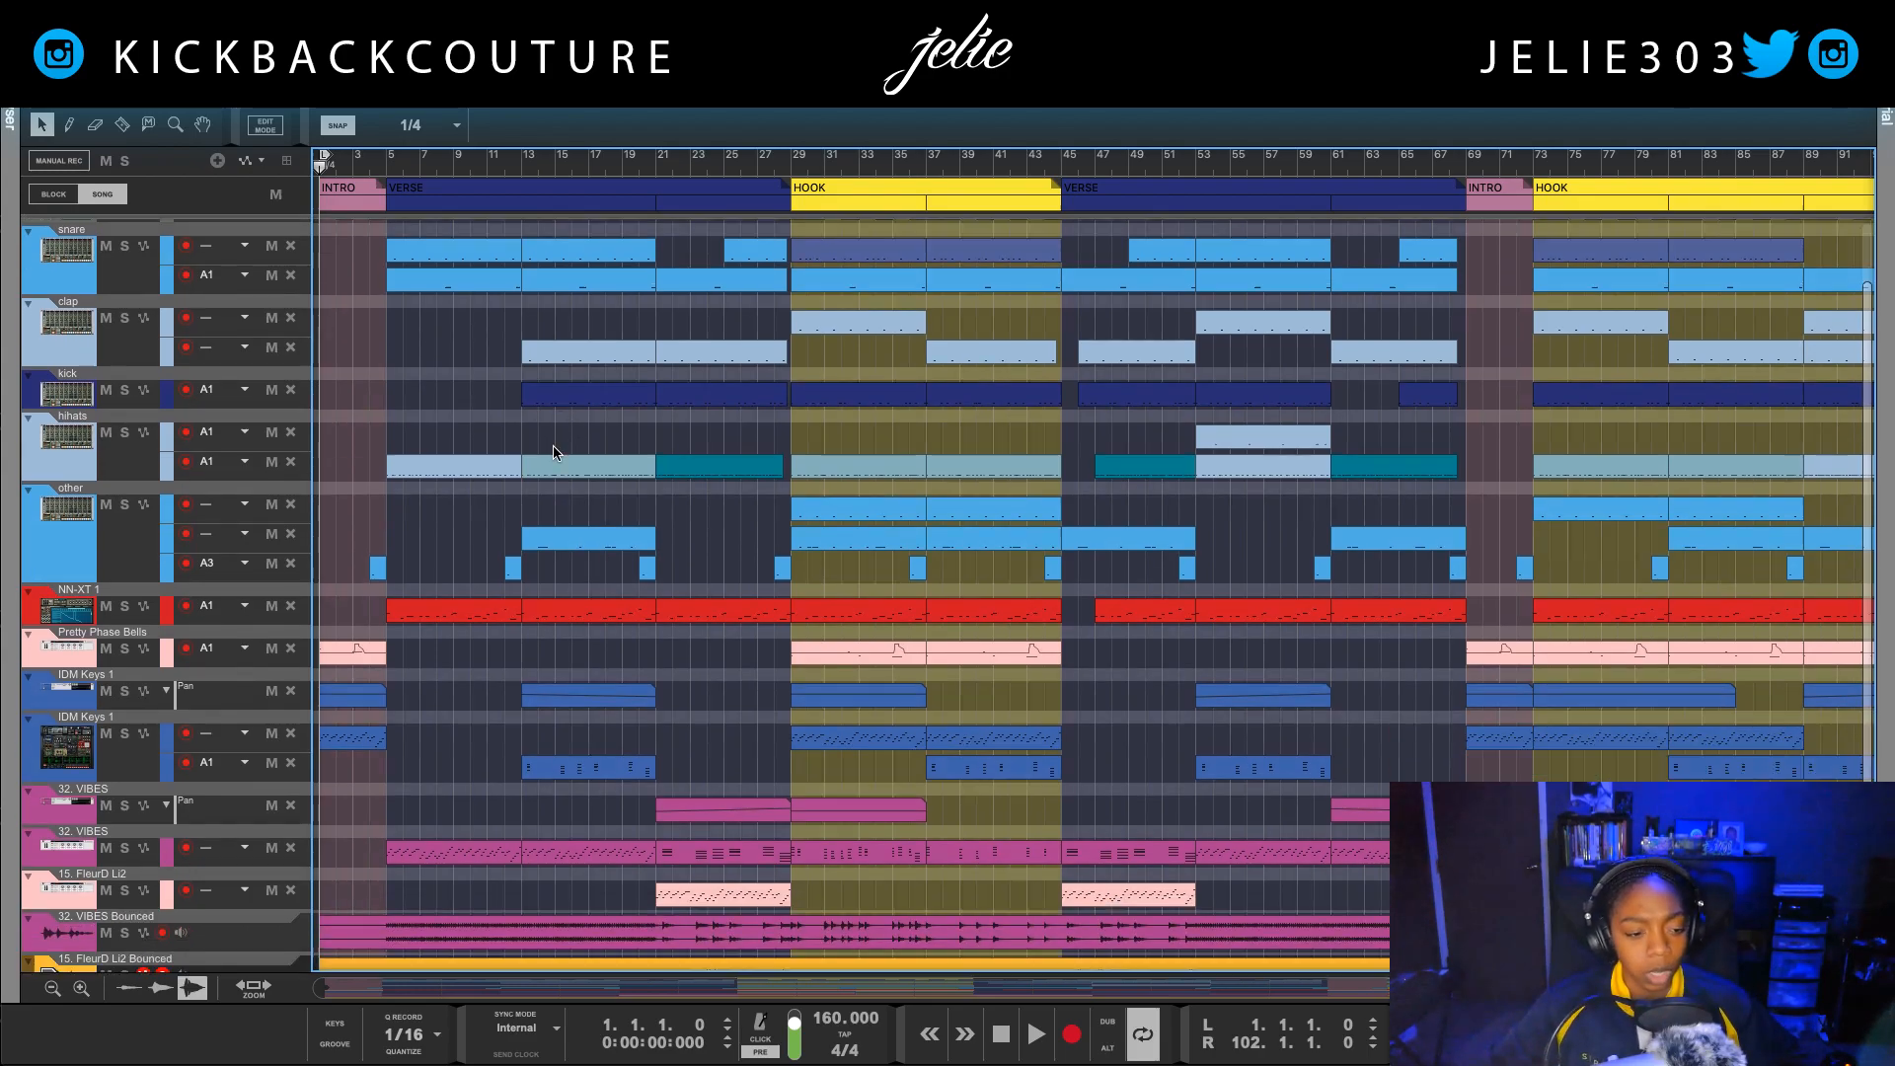
scroll(504, 740, "up", 1)
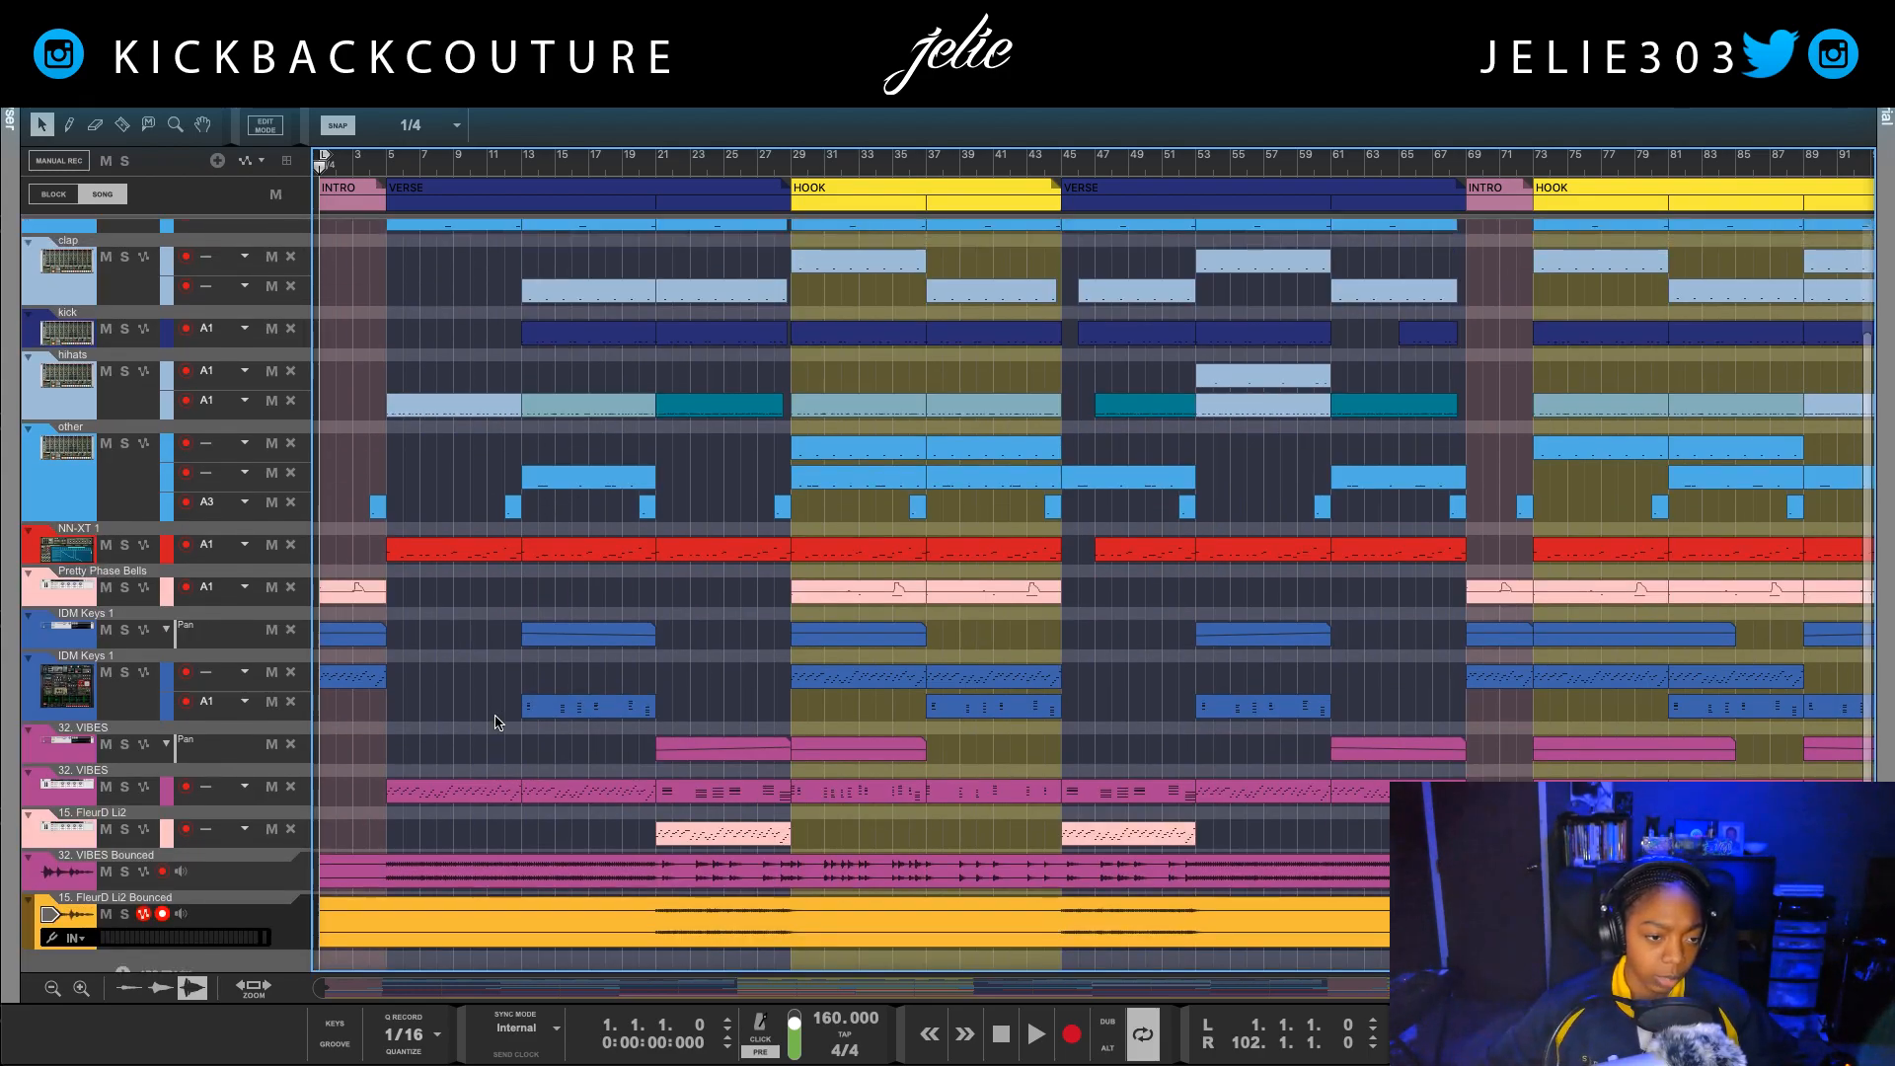
scroll(491, 796, "up", 3)
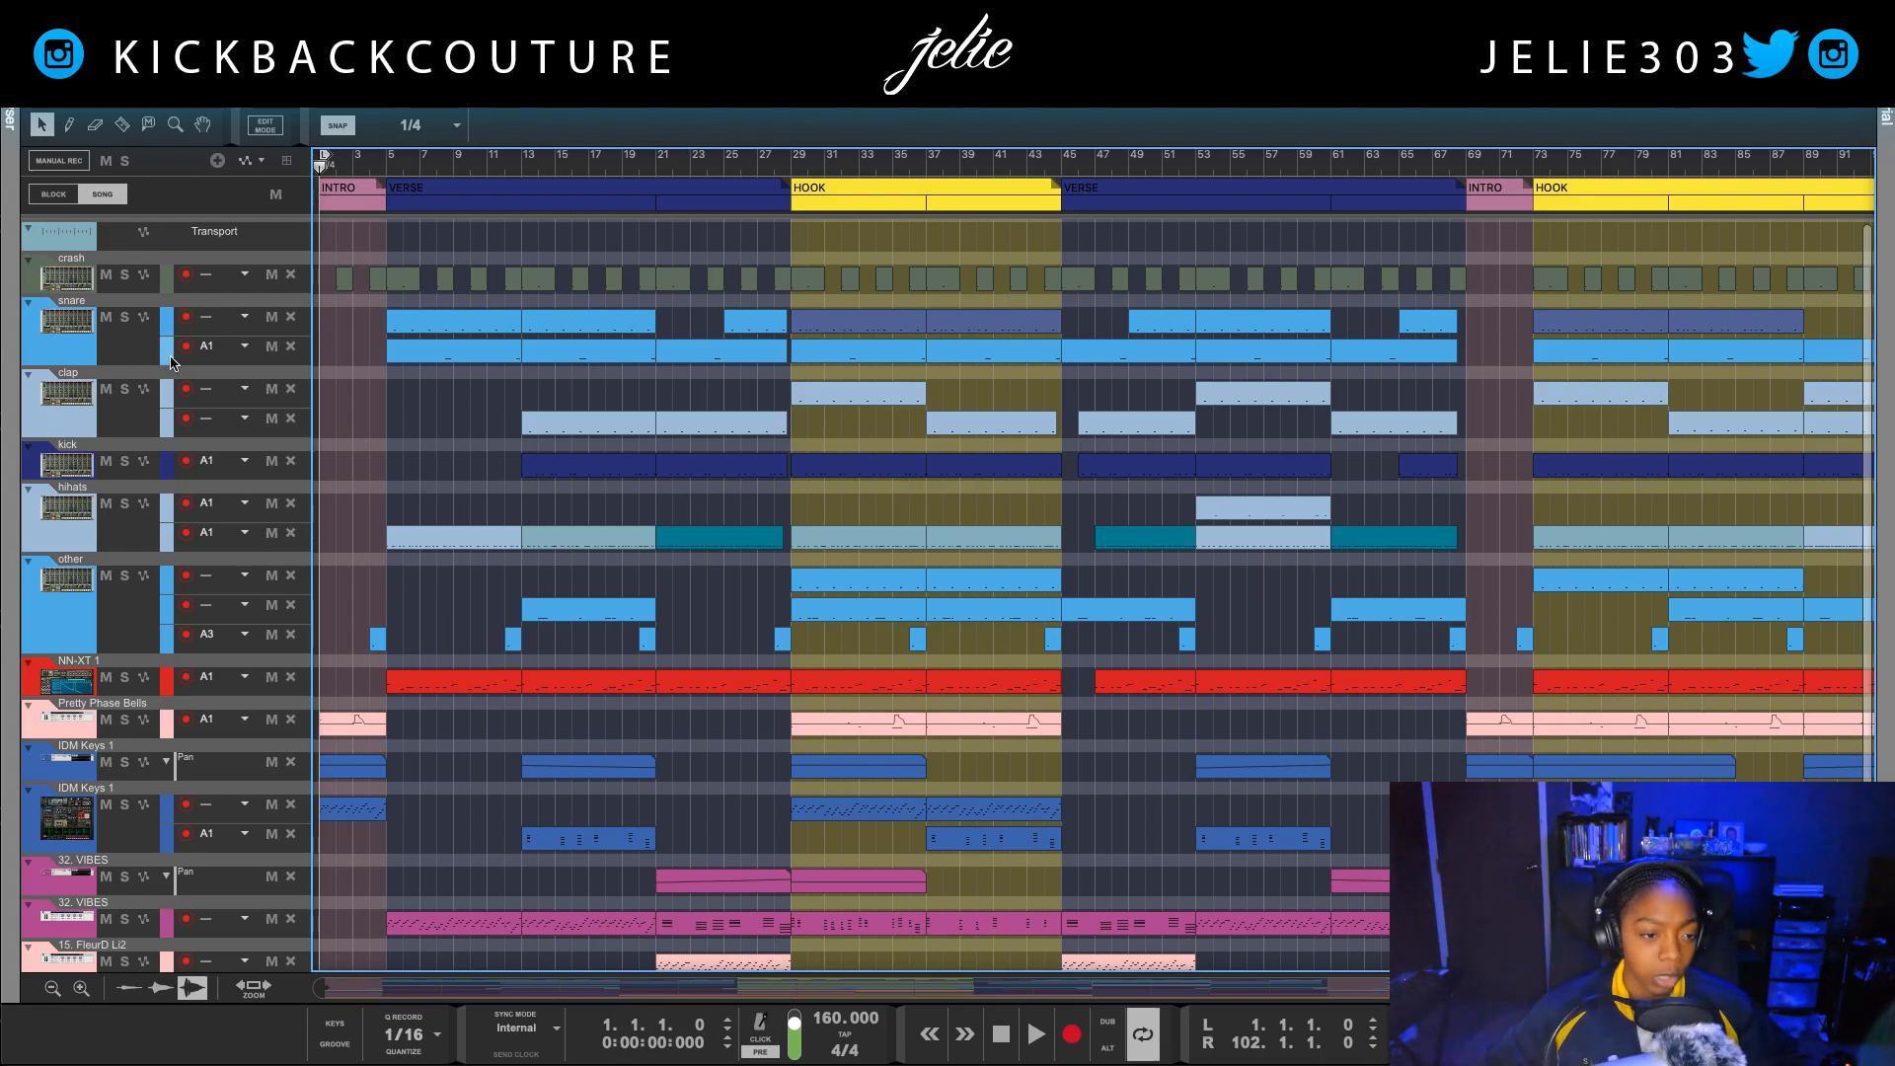
scroll(155, 755, "down", 4)
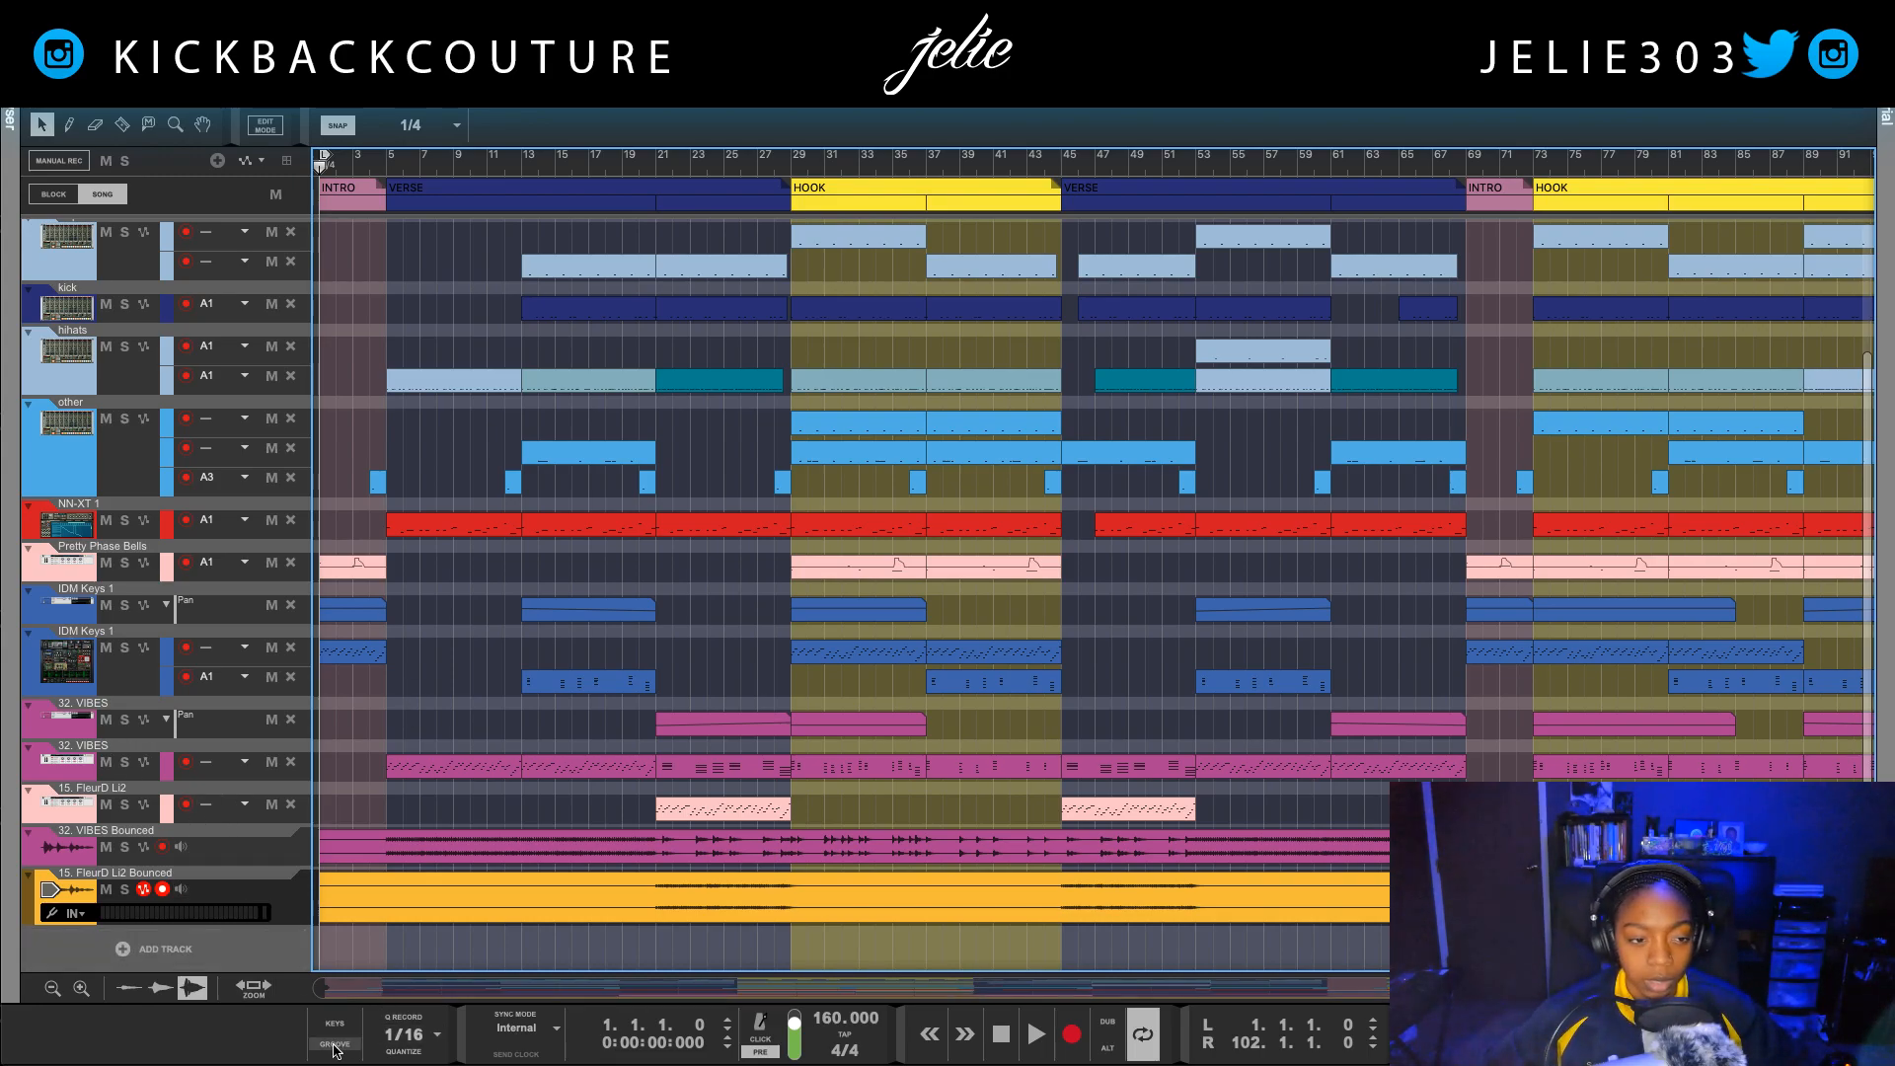
scroll(123, 652, "up", 6)
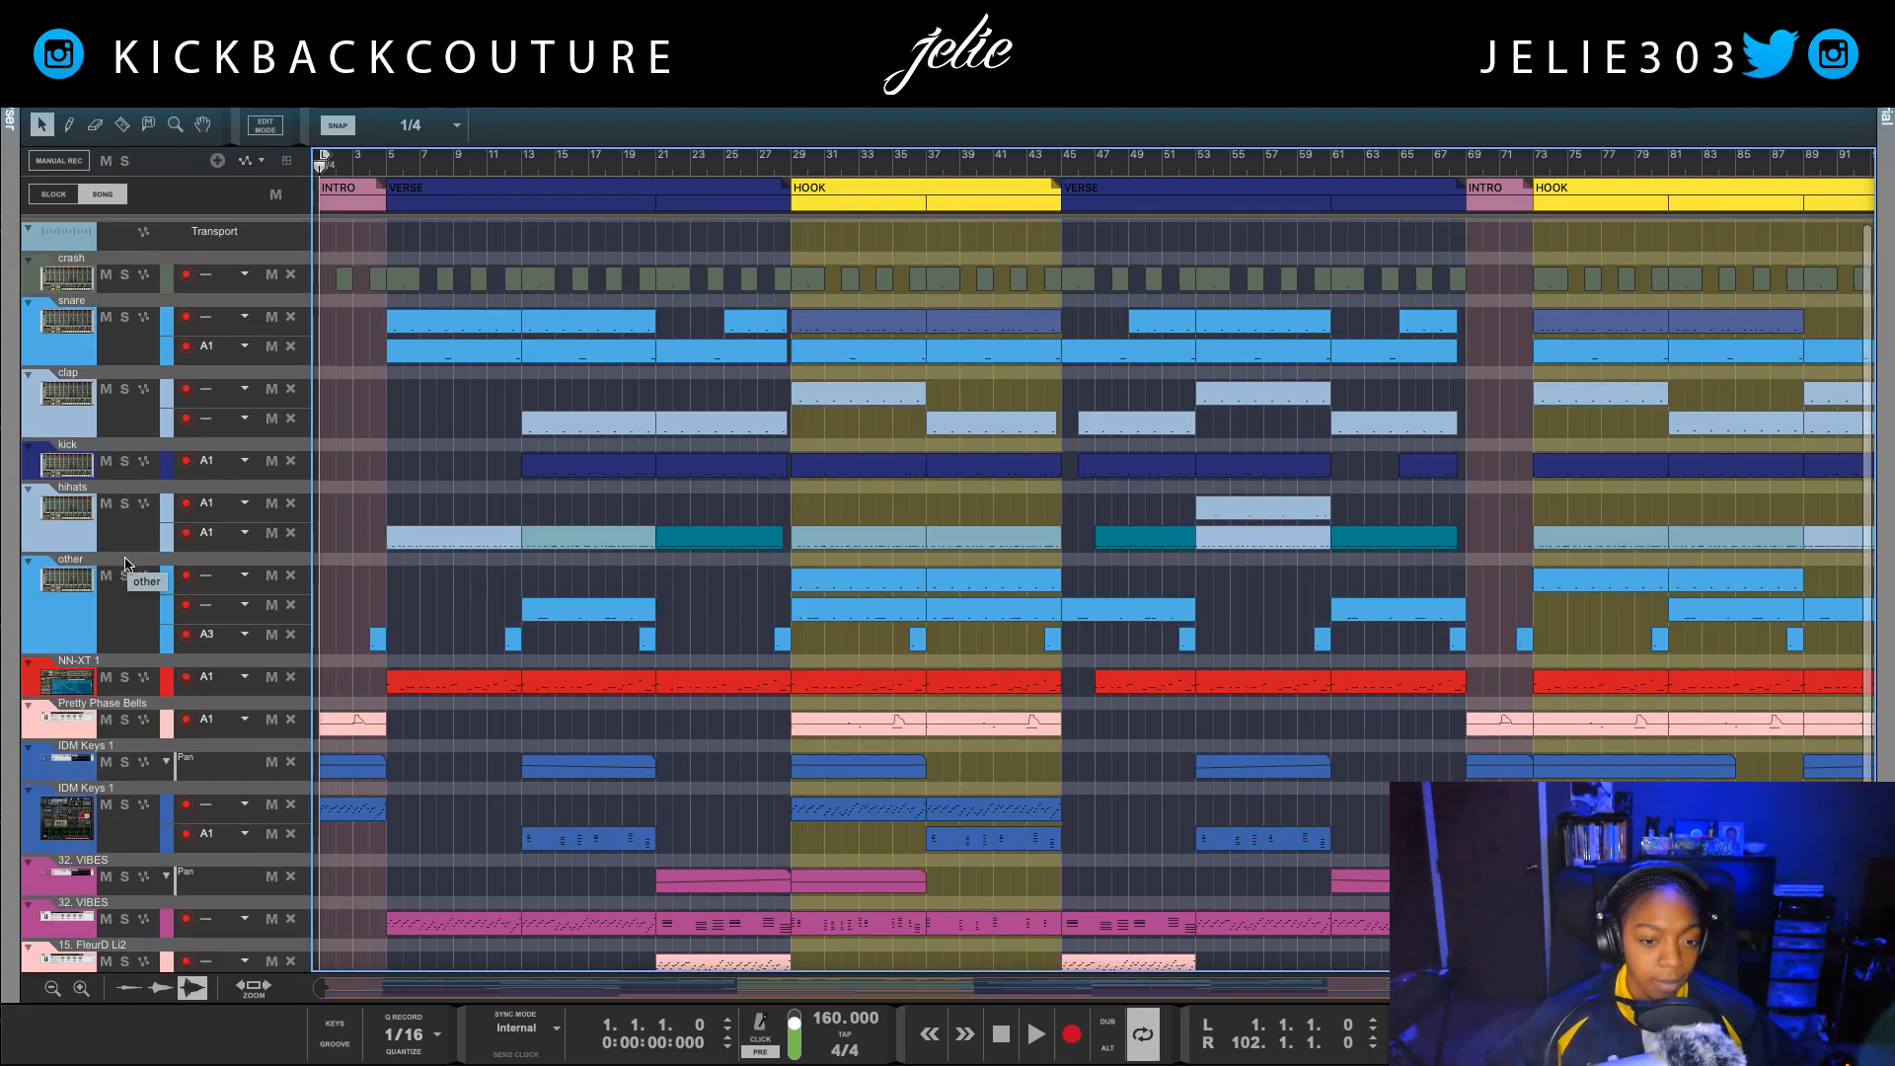
Step: Show the NN-XT 1 device in the rack, then loop its first verse clip and start playback
double_click(74, 674)
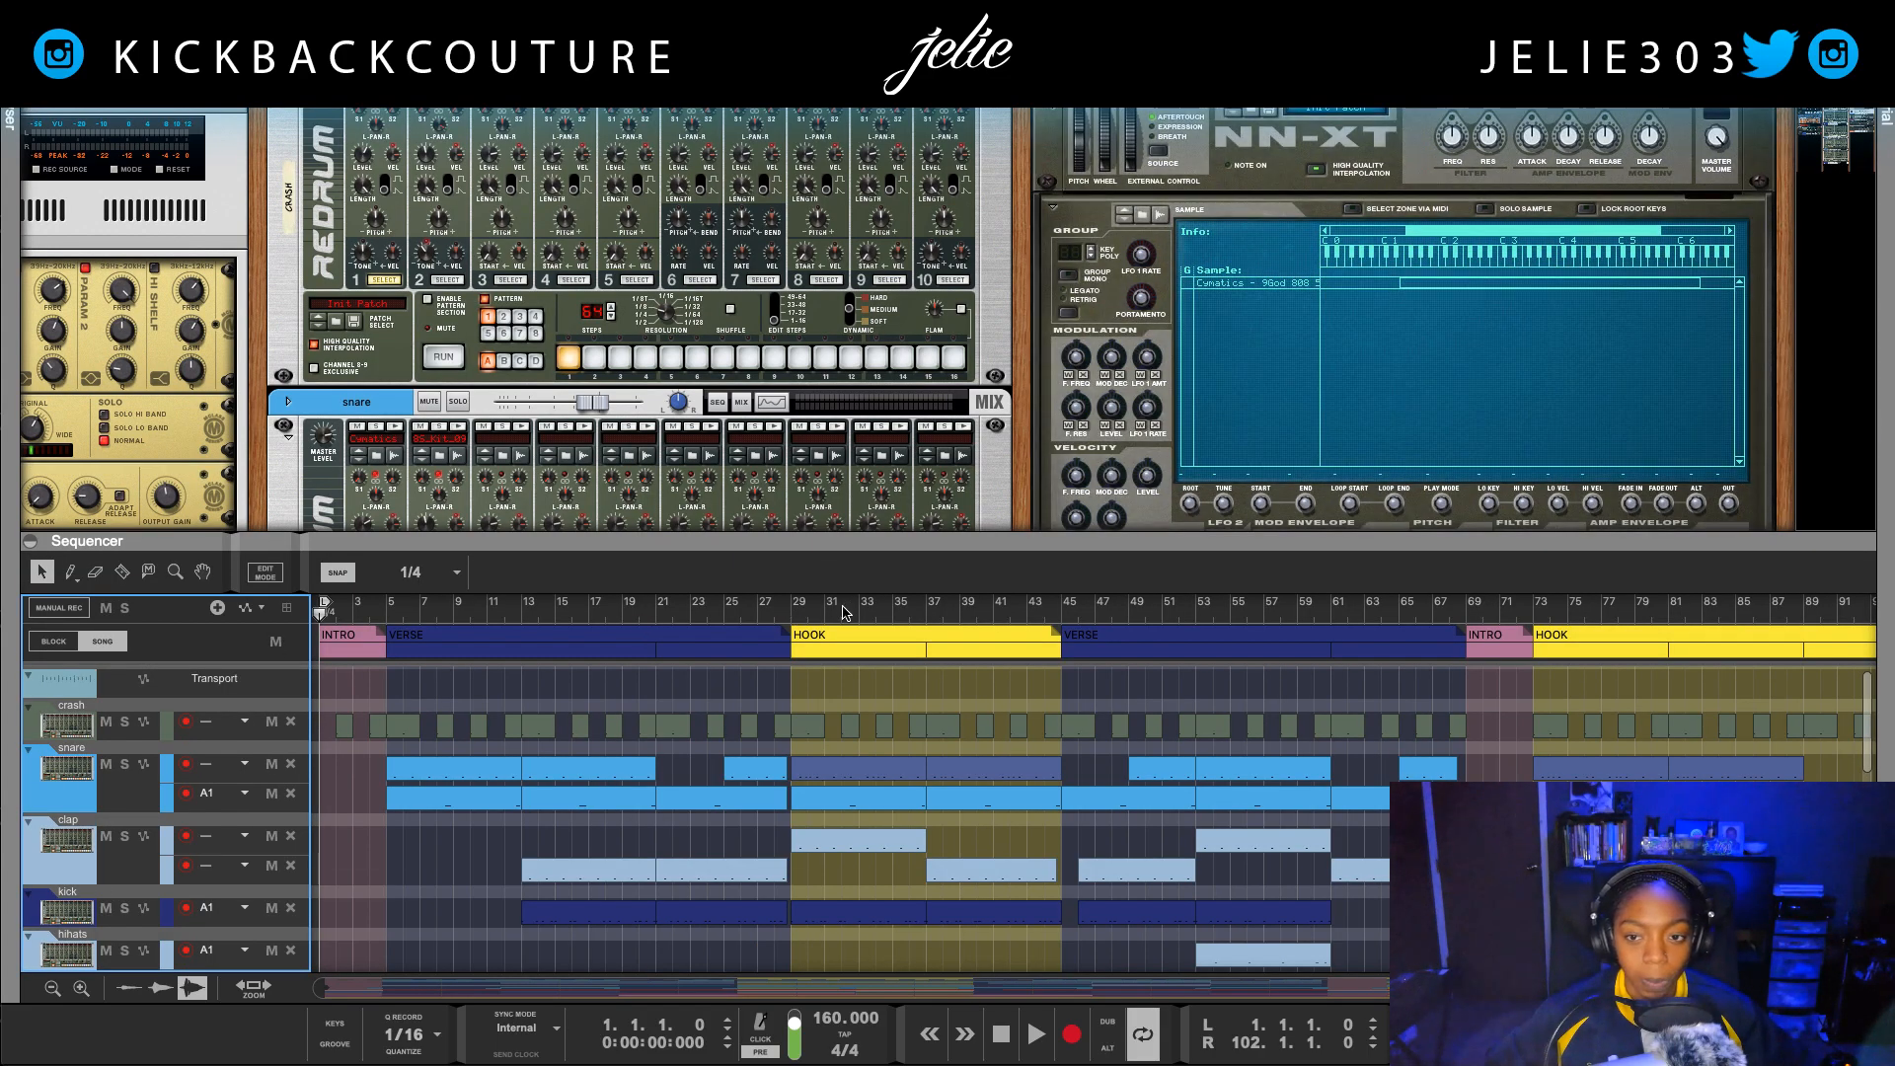
left_click_drag(968, 542, 947, 677)
left_click_drag(782, 677, 790, 218)
right_click(463, 802)
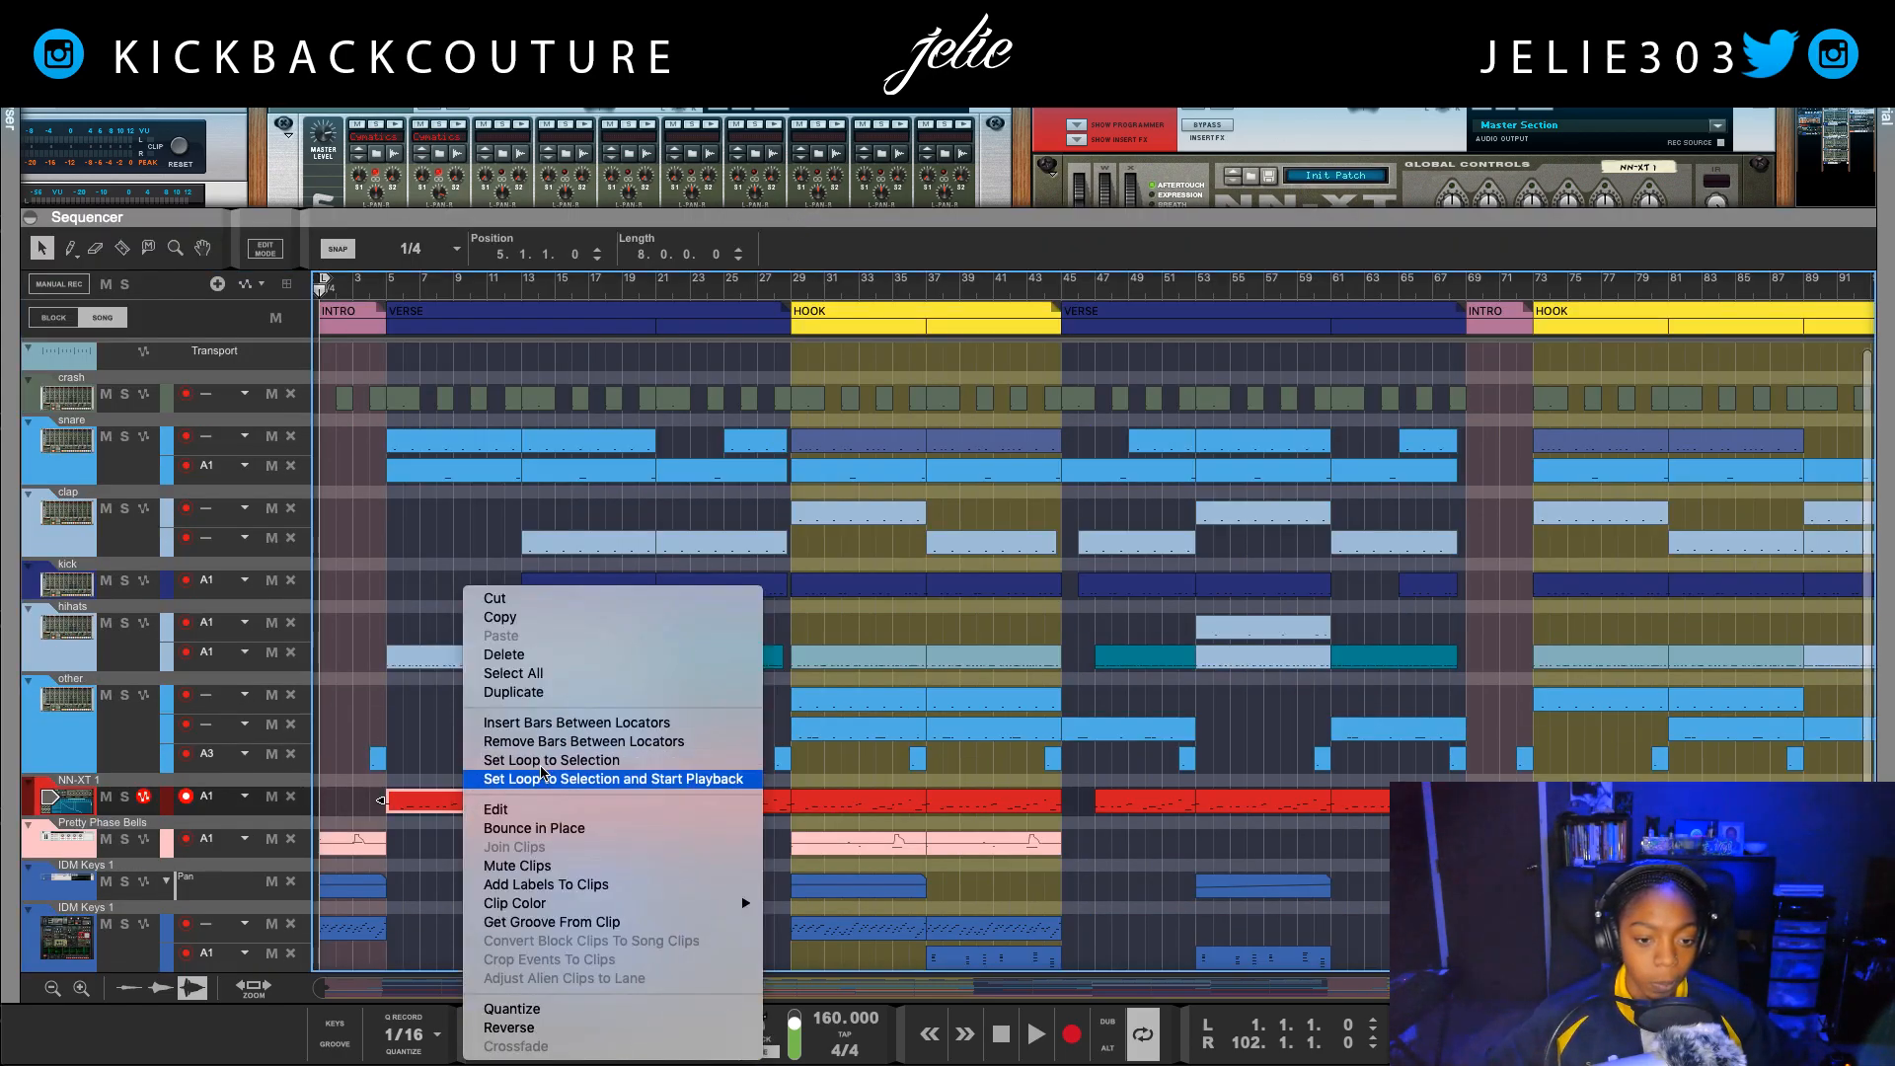
left_click(550, 780)
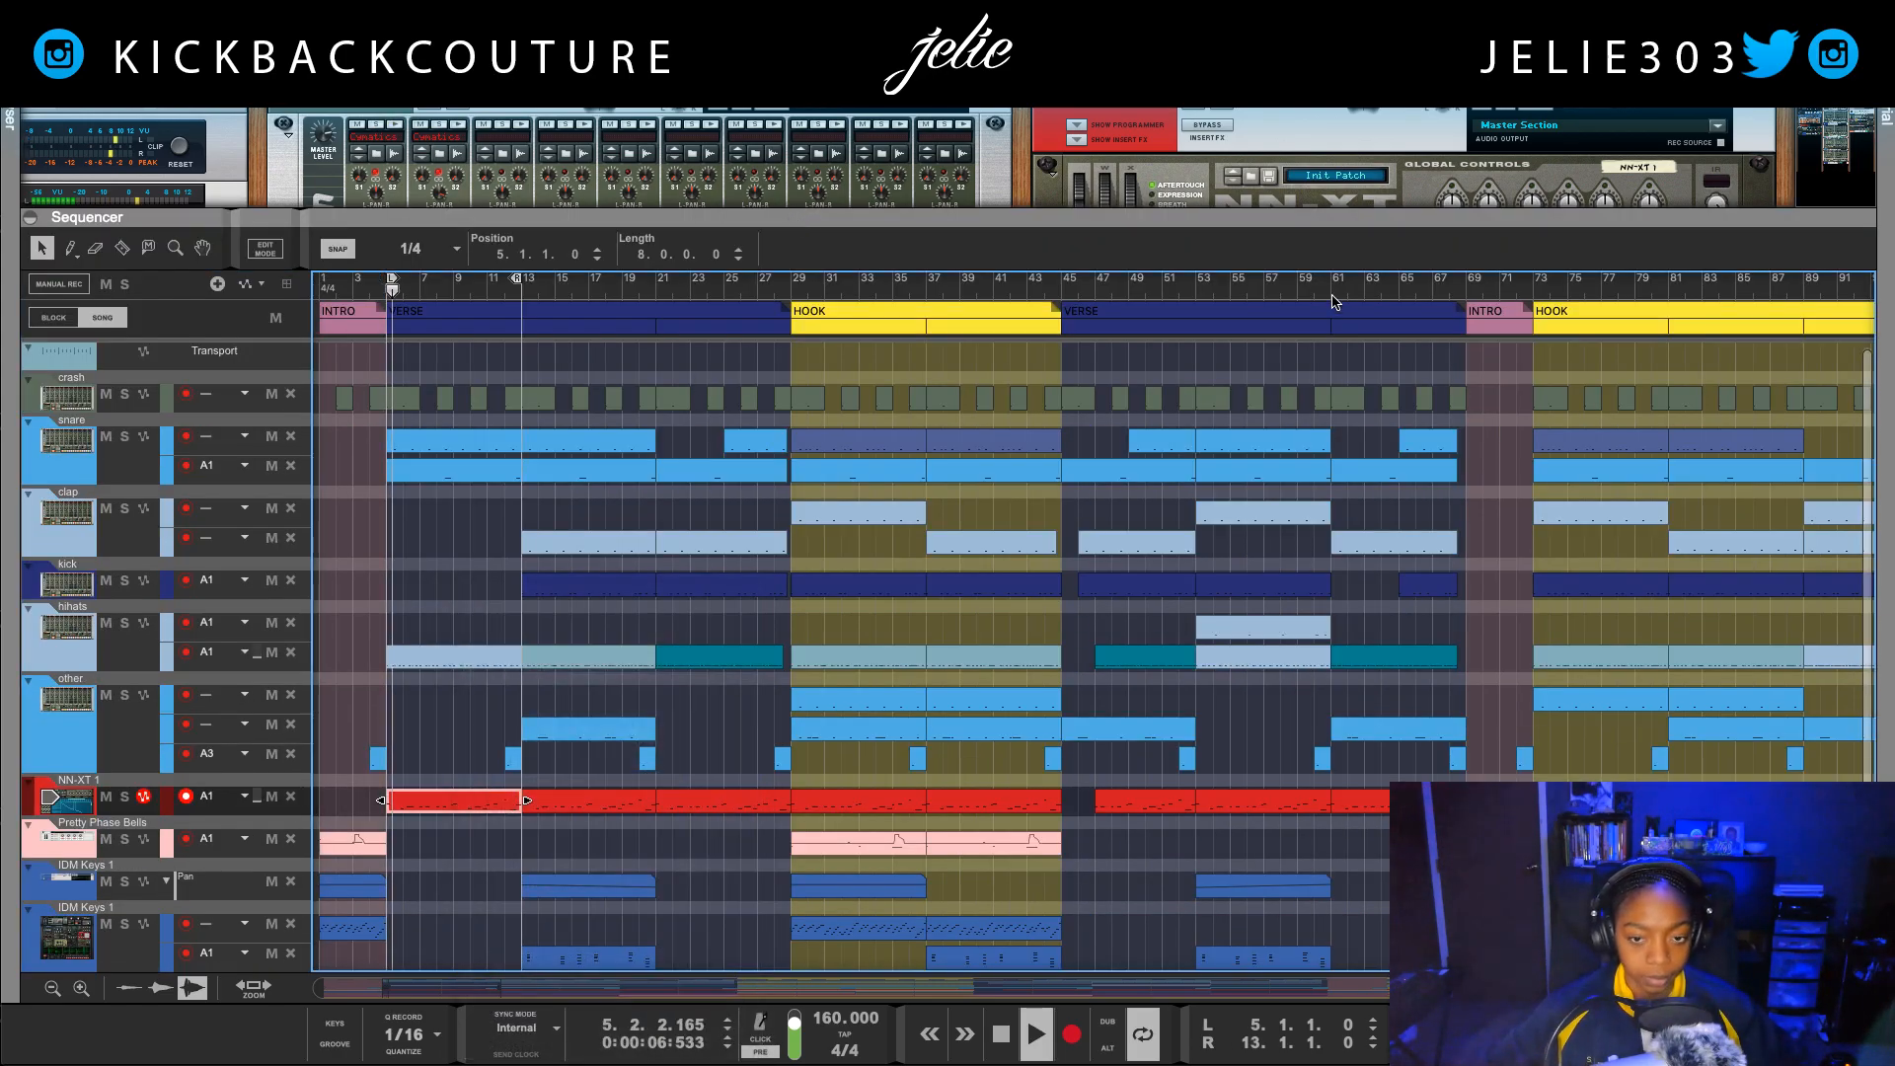
Step: Enlarge the rack view, solo the NN-XT 1 channel and select its loaded sample zone
left_click_drag(1295, 283, 1273, 738)
left_click(1071, 408)
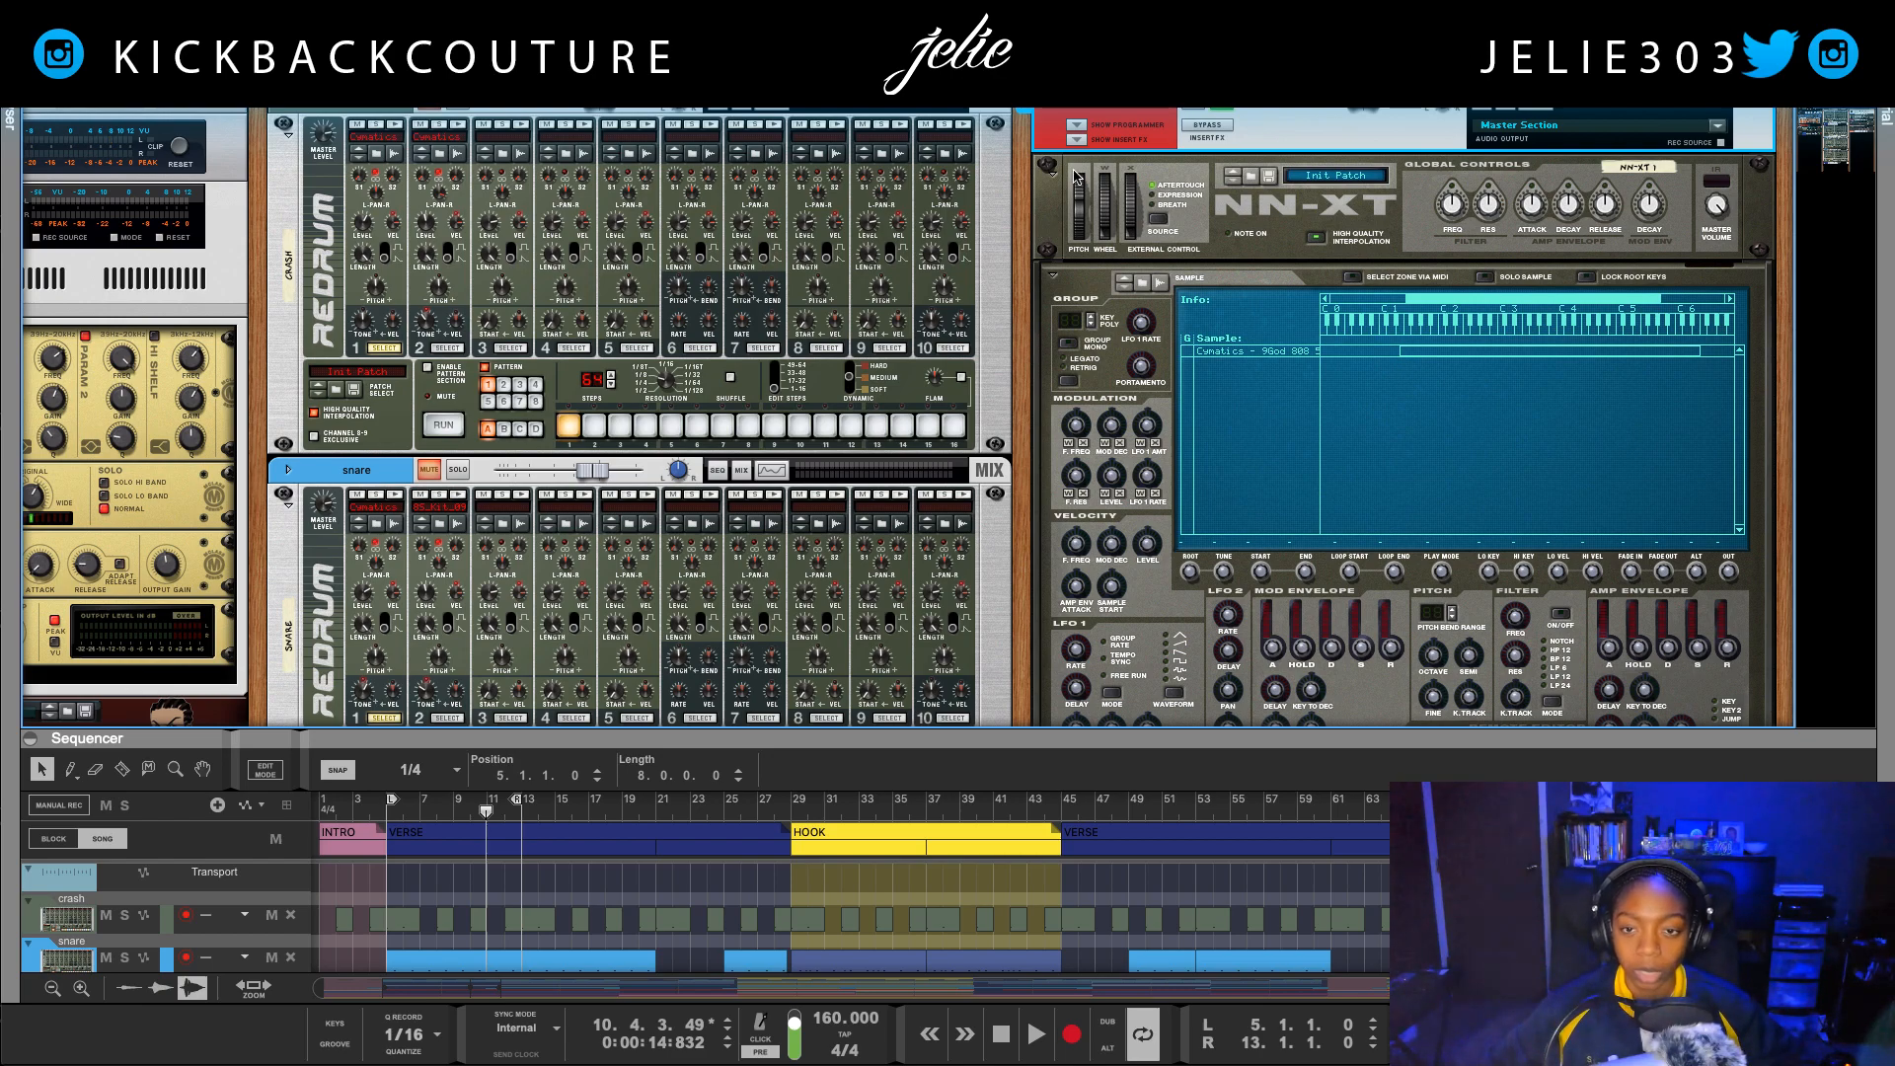
left_click(1245, 353)
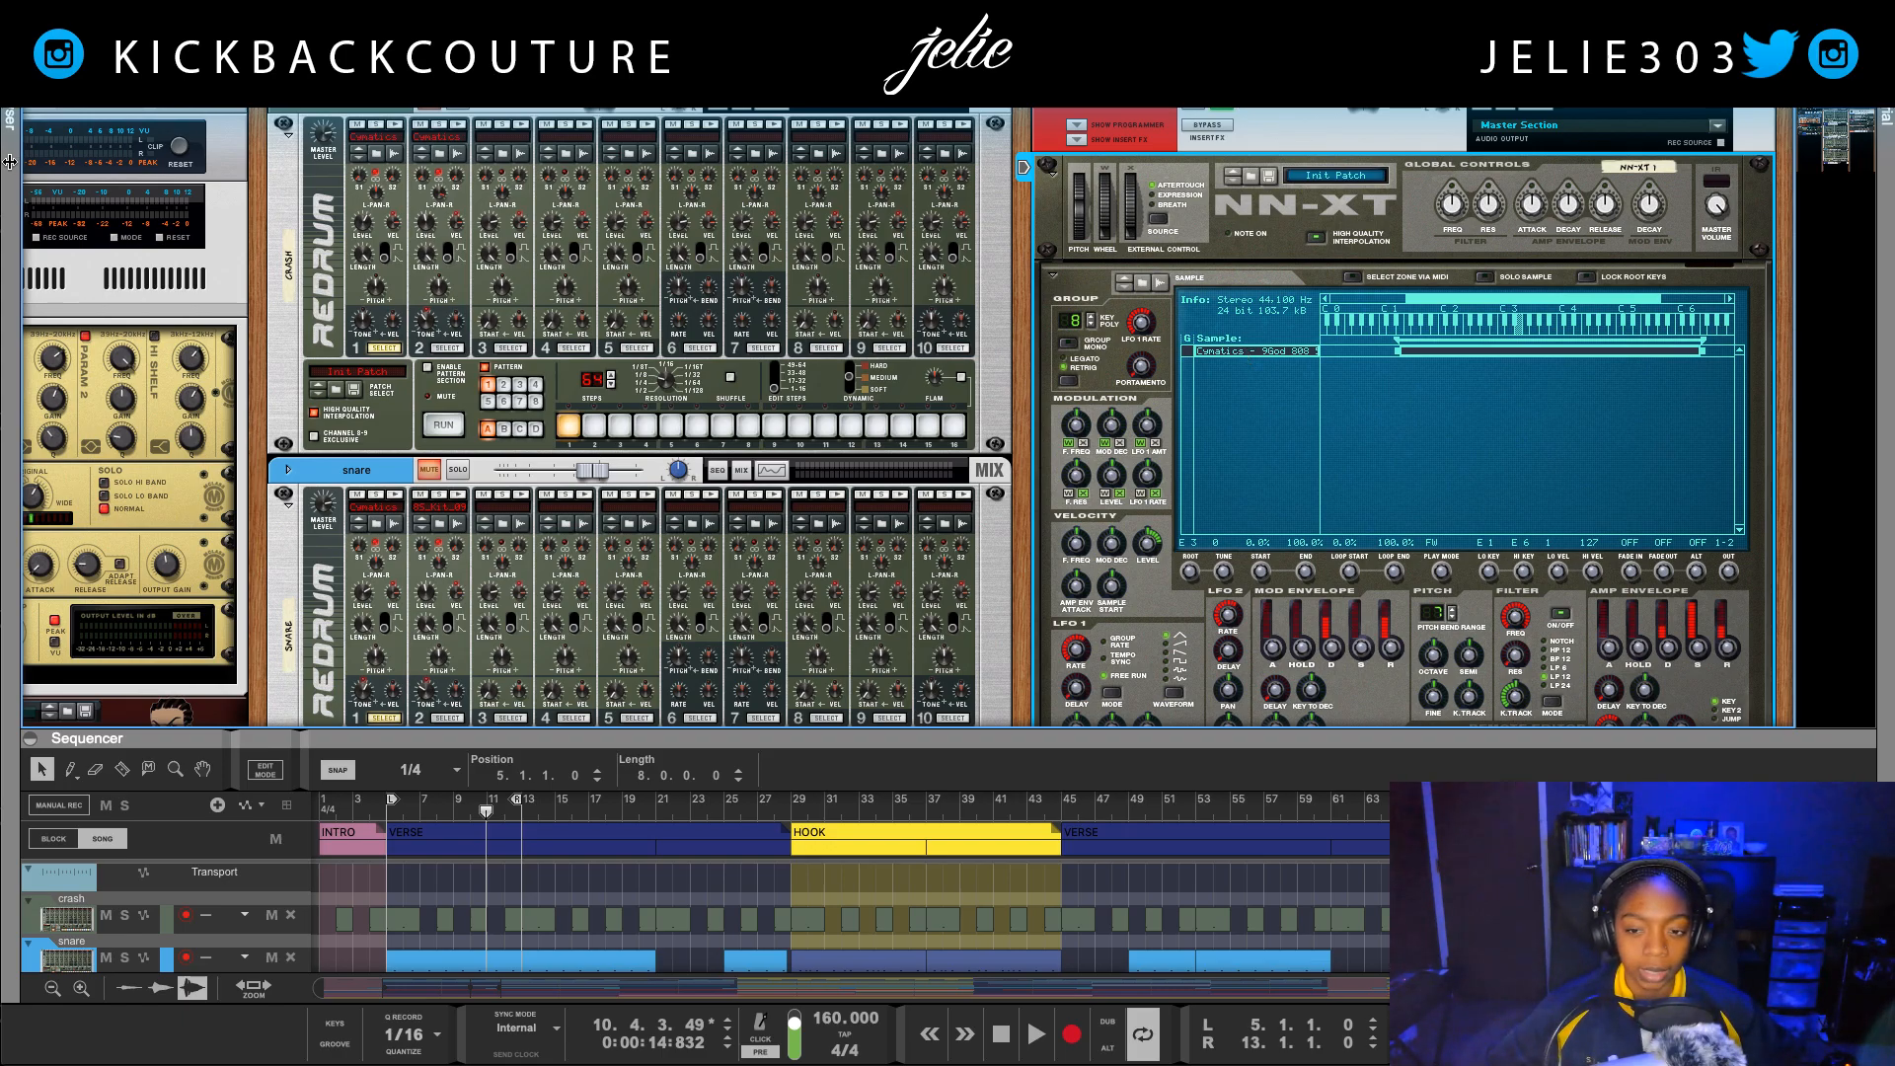
Step: Search the instrument browser for "v3" and replace the NN-XT device with the Mini V3 synth
left_click(10, 53)
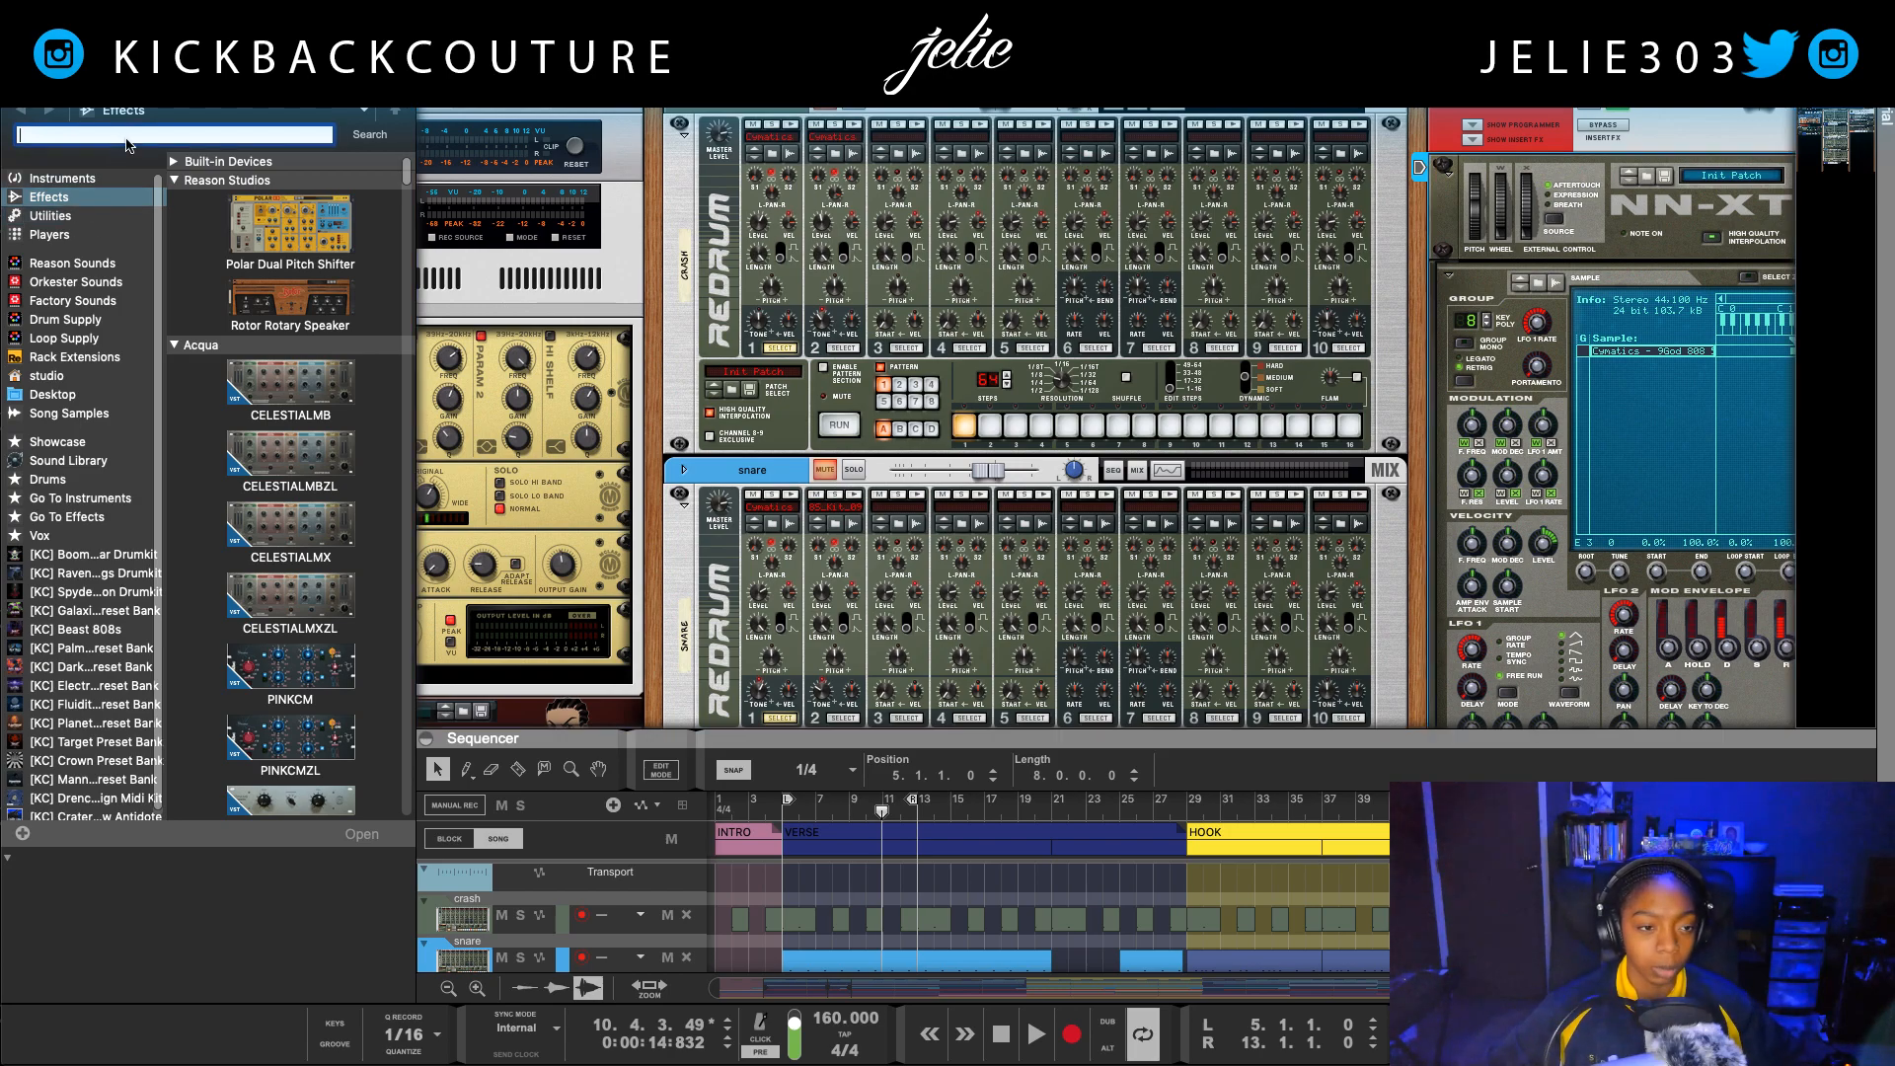
left_click(59, 179)
left_click(124, 136)
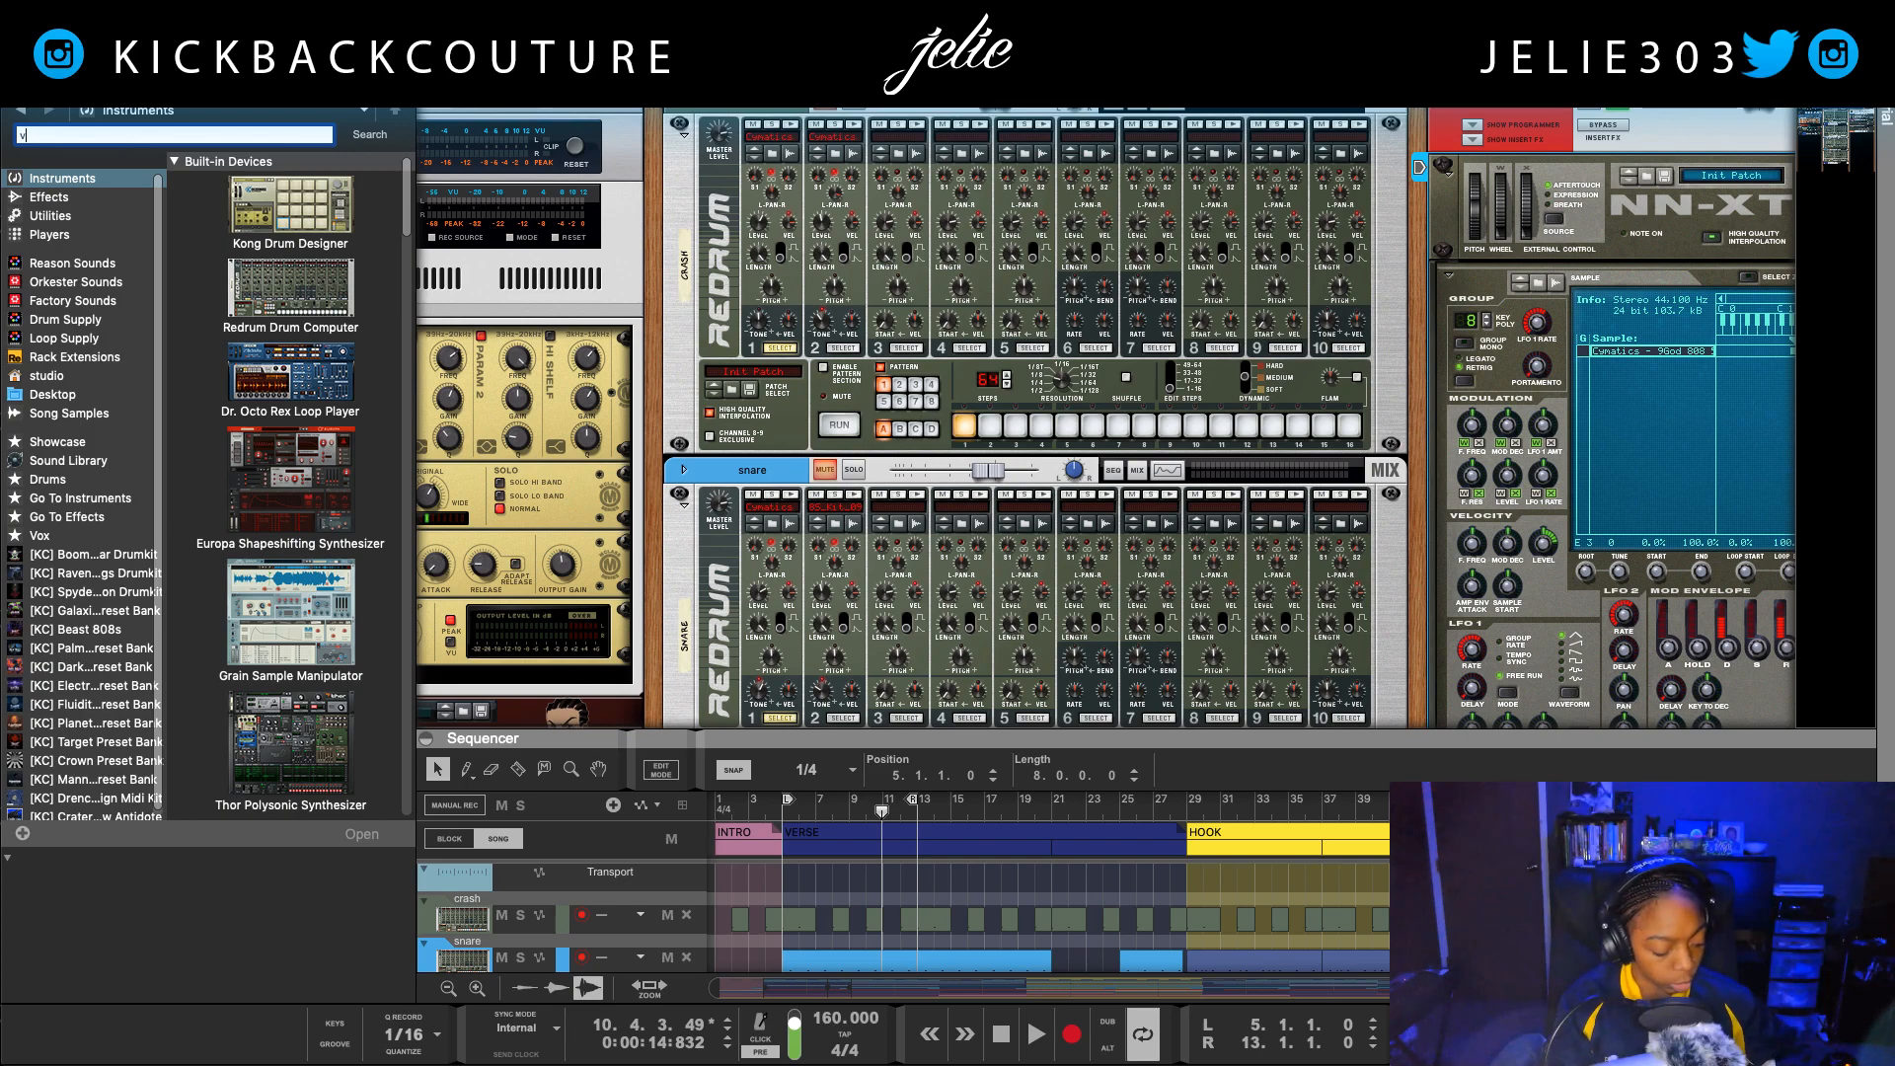
key("Return")
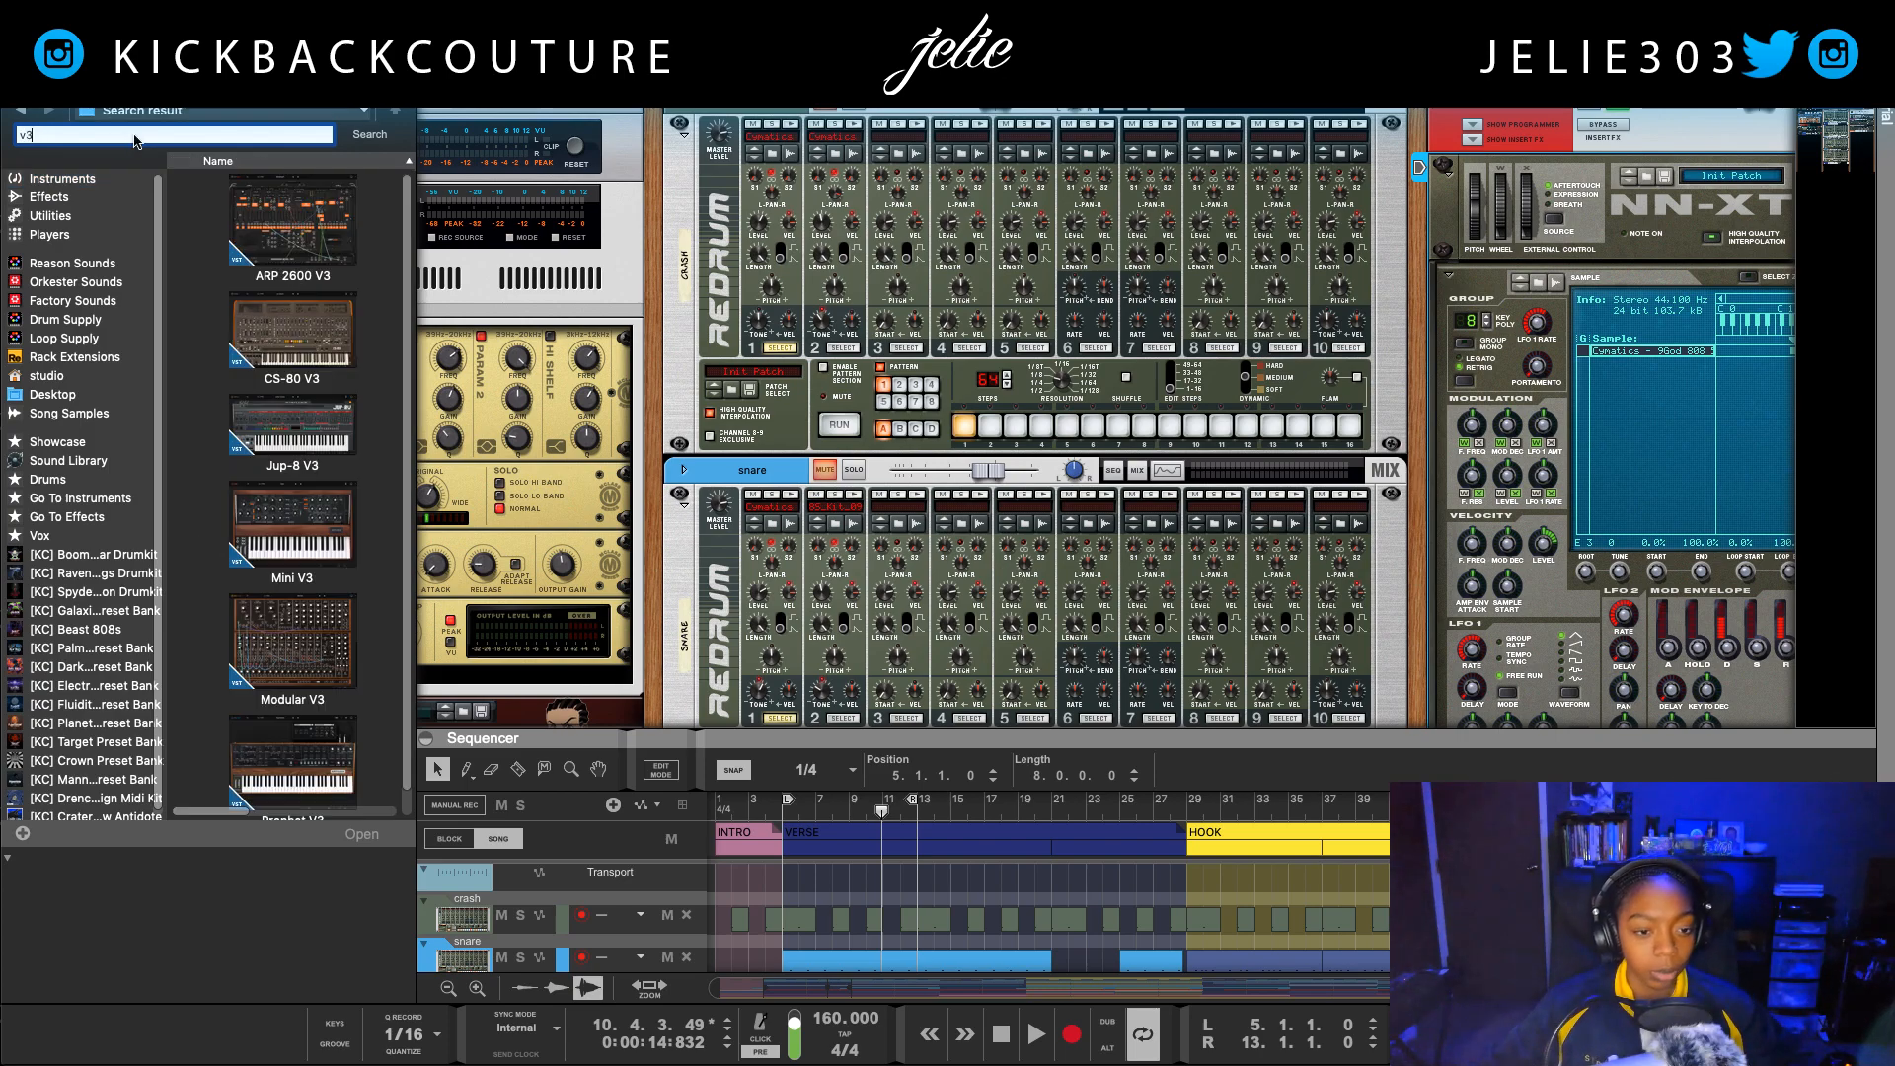
left_click(240, 658)
left_click(292, 524)
left_click_drag(292, 523, 1478, 436)
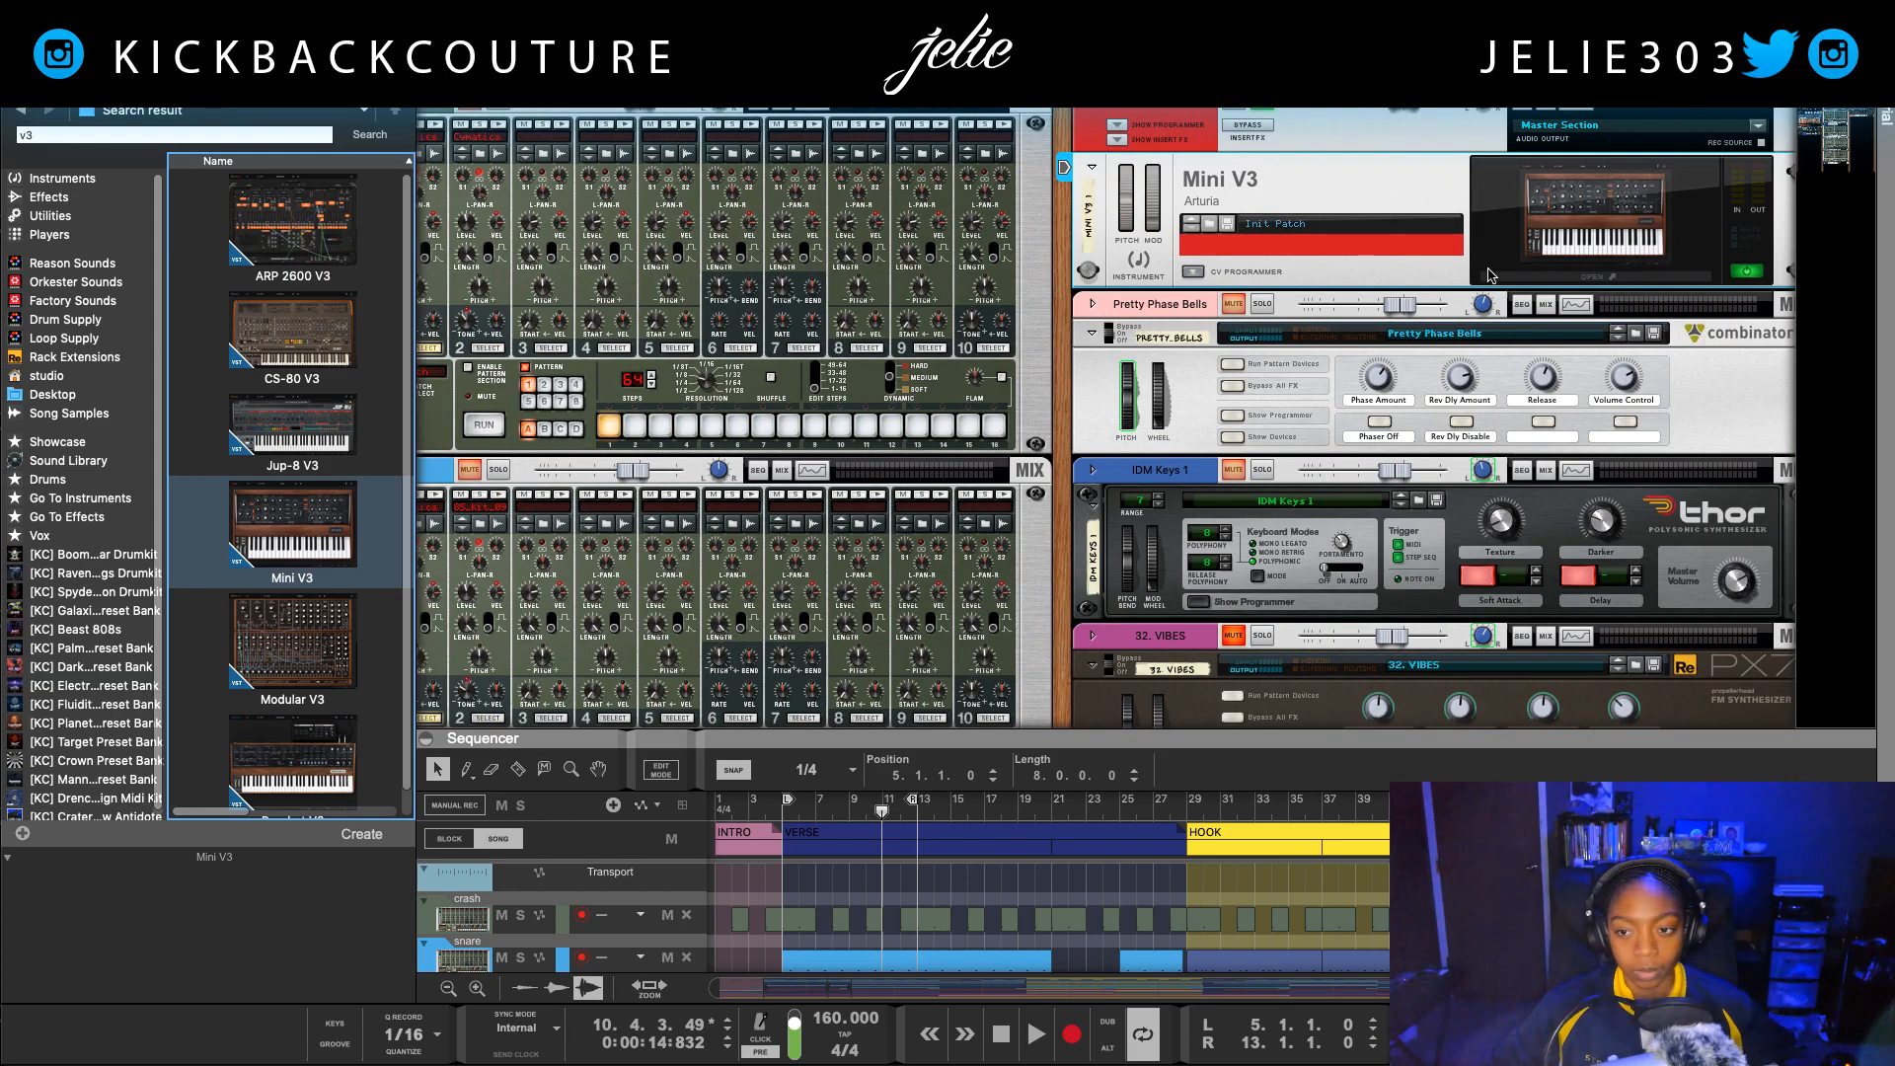
Step: Load the Dr Who Bass preset from the Bass type in the Mini V3, then close its window
left_click(1517, 280)
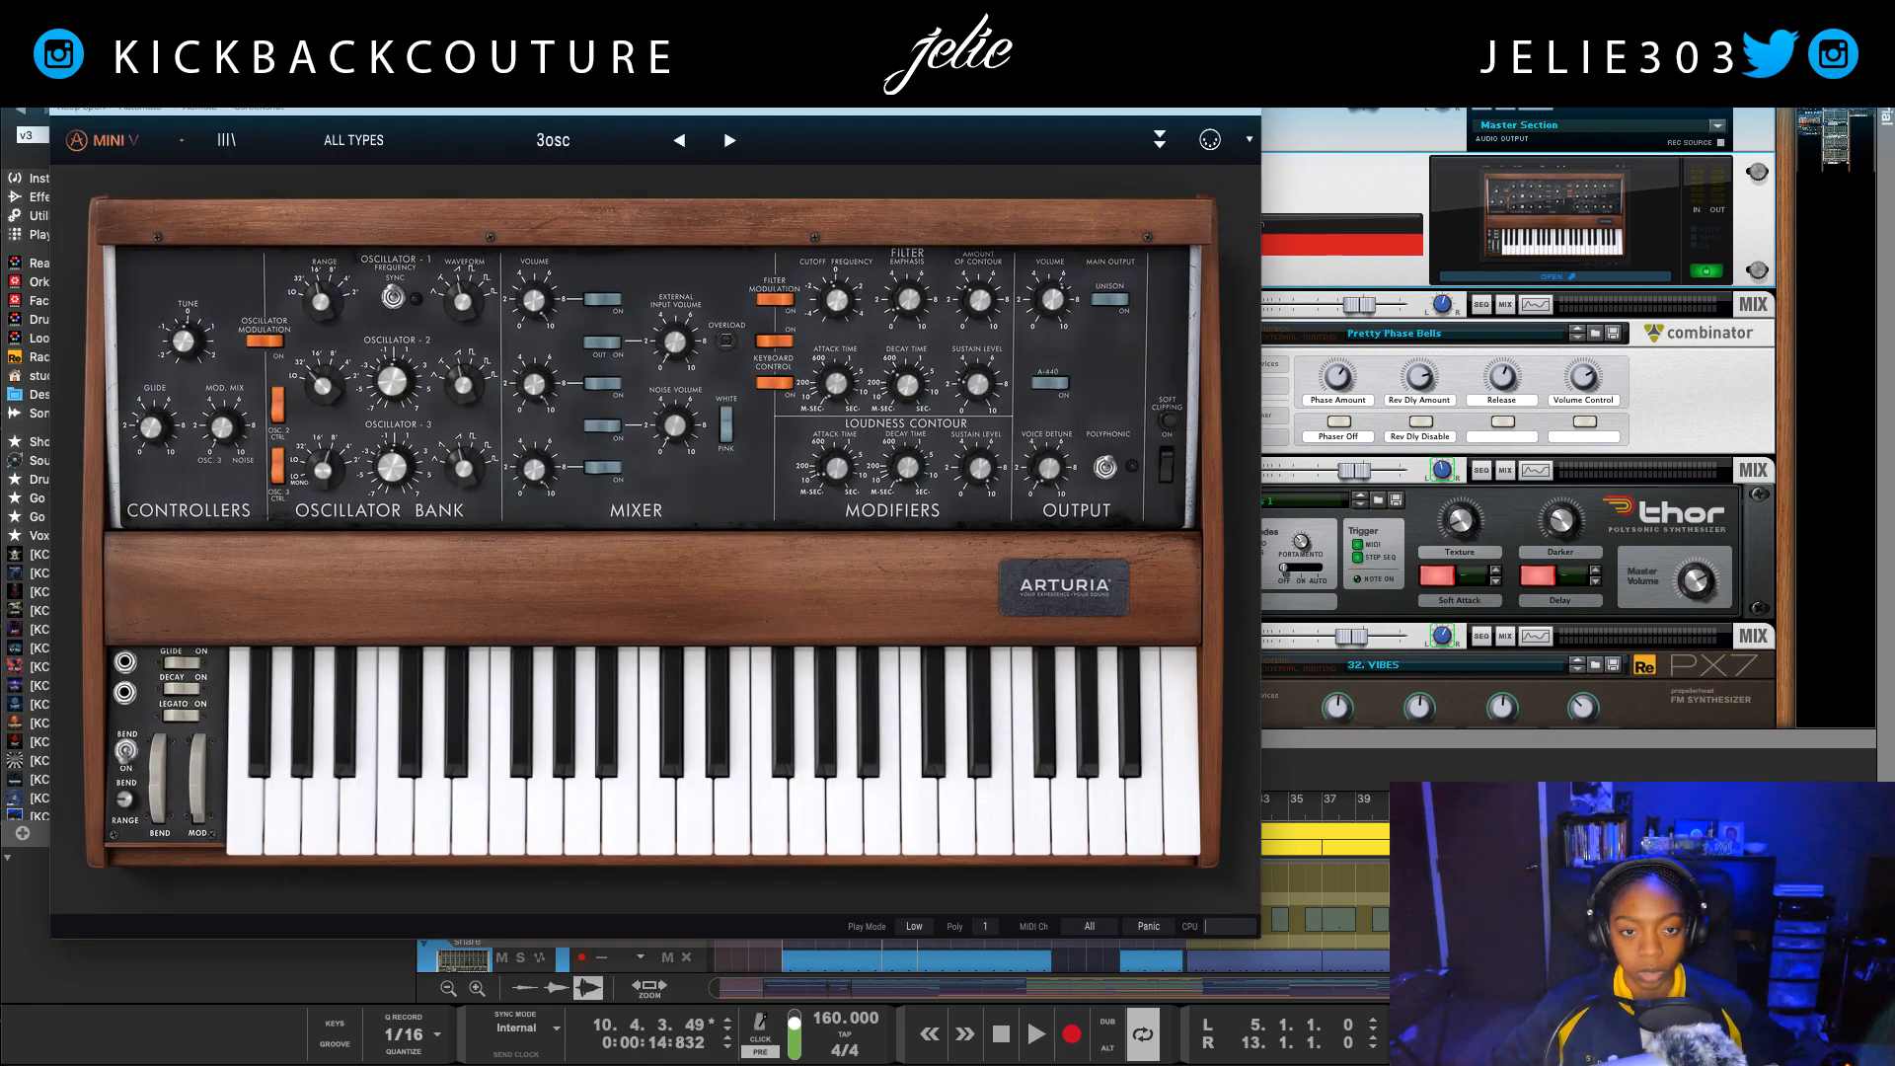
left_click_drag(656, 59, 873, 174)
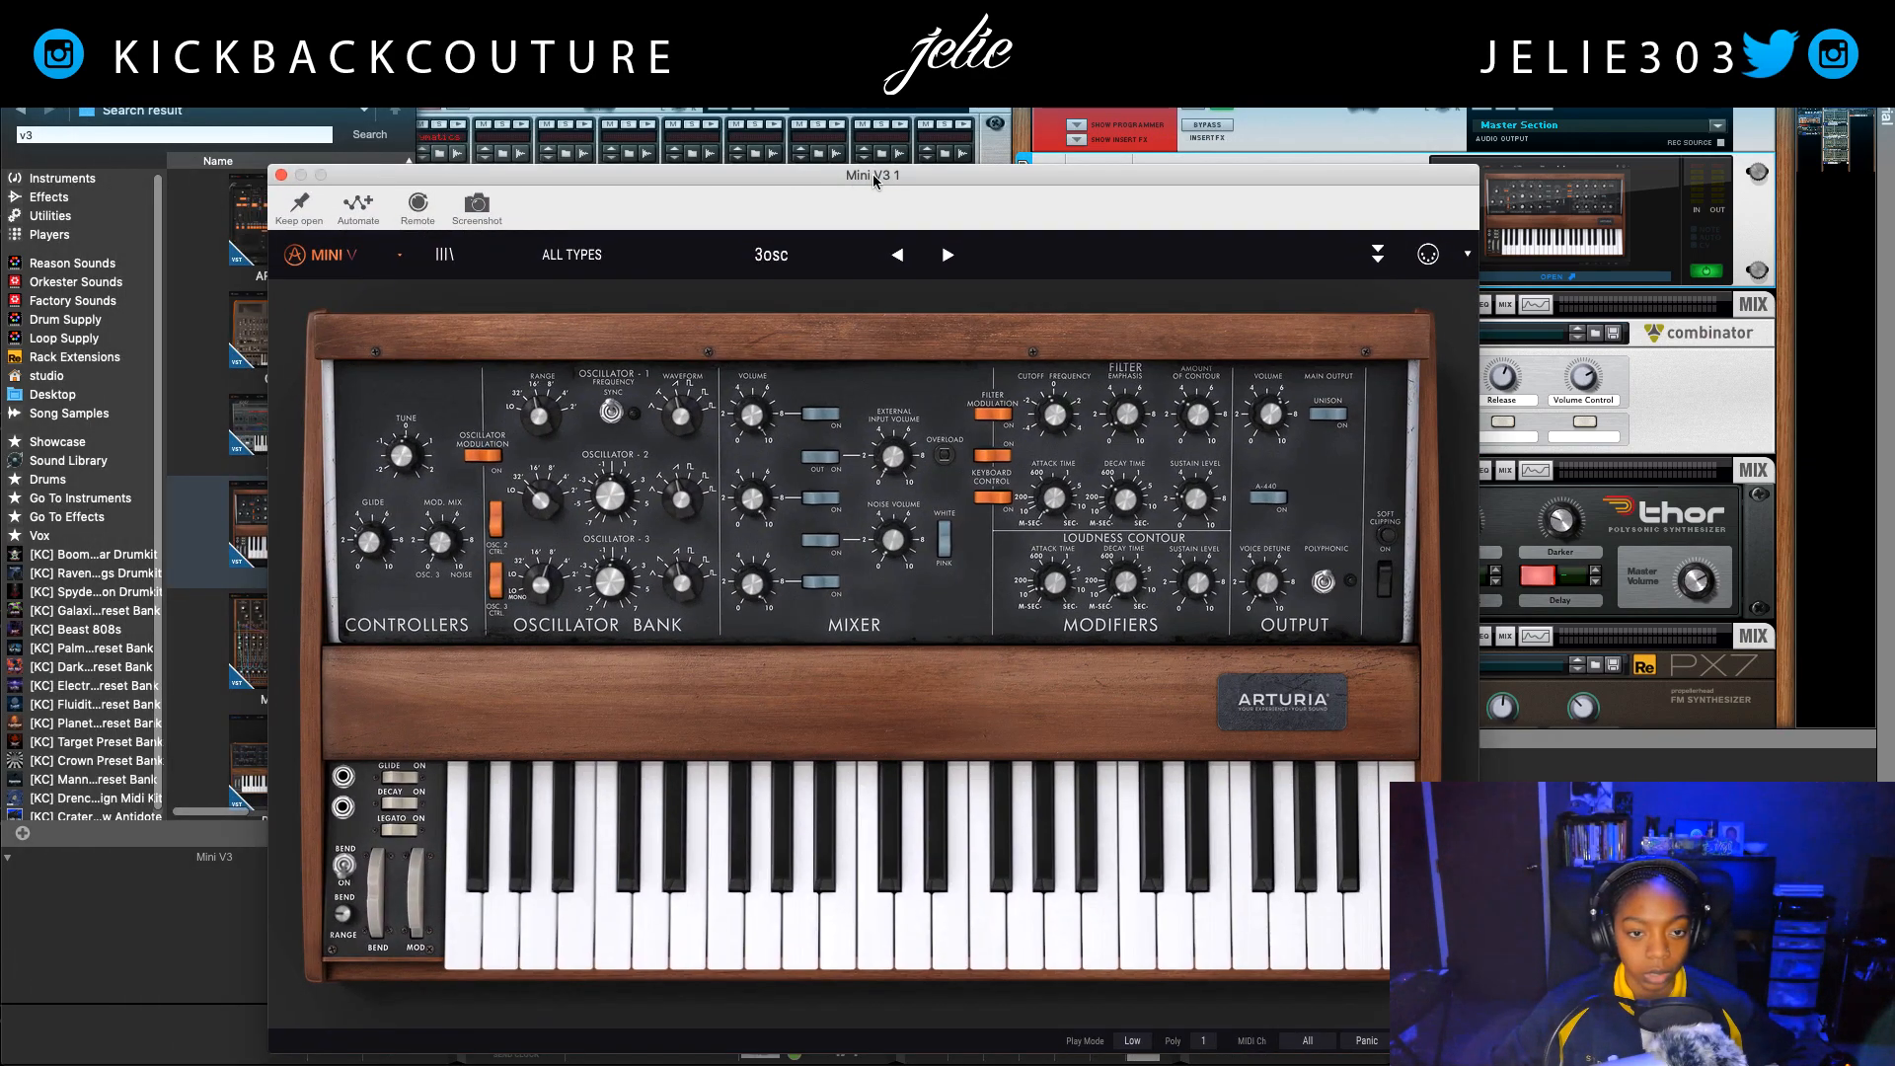
left_click(543, 257)
mouse_move(575, 360)
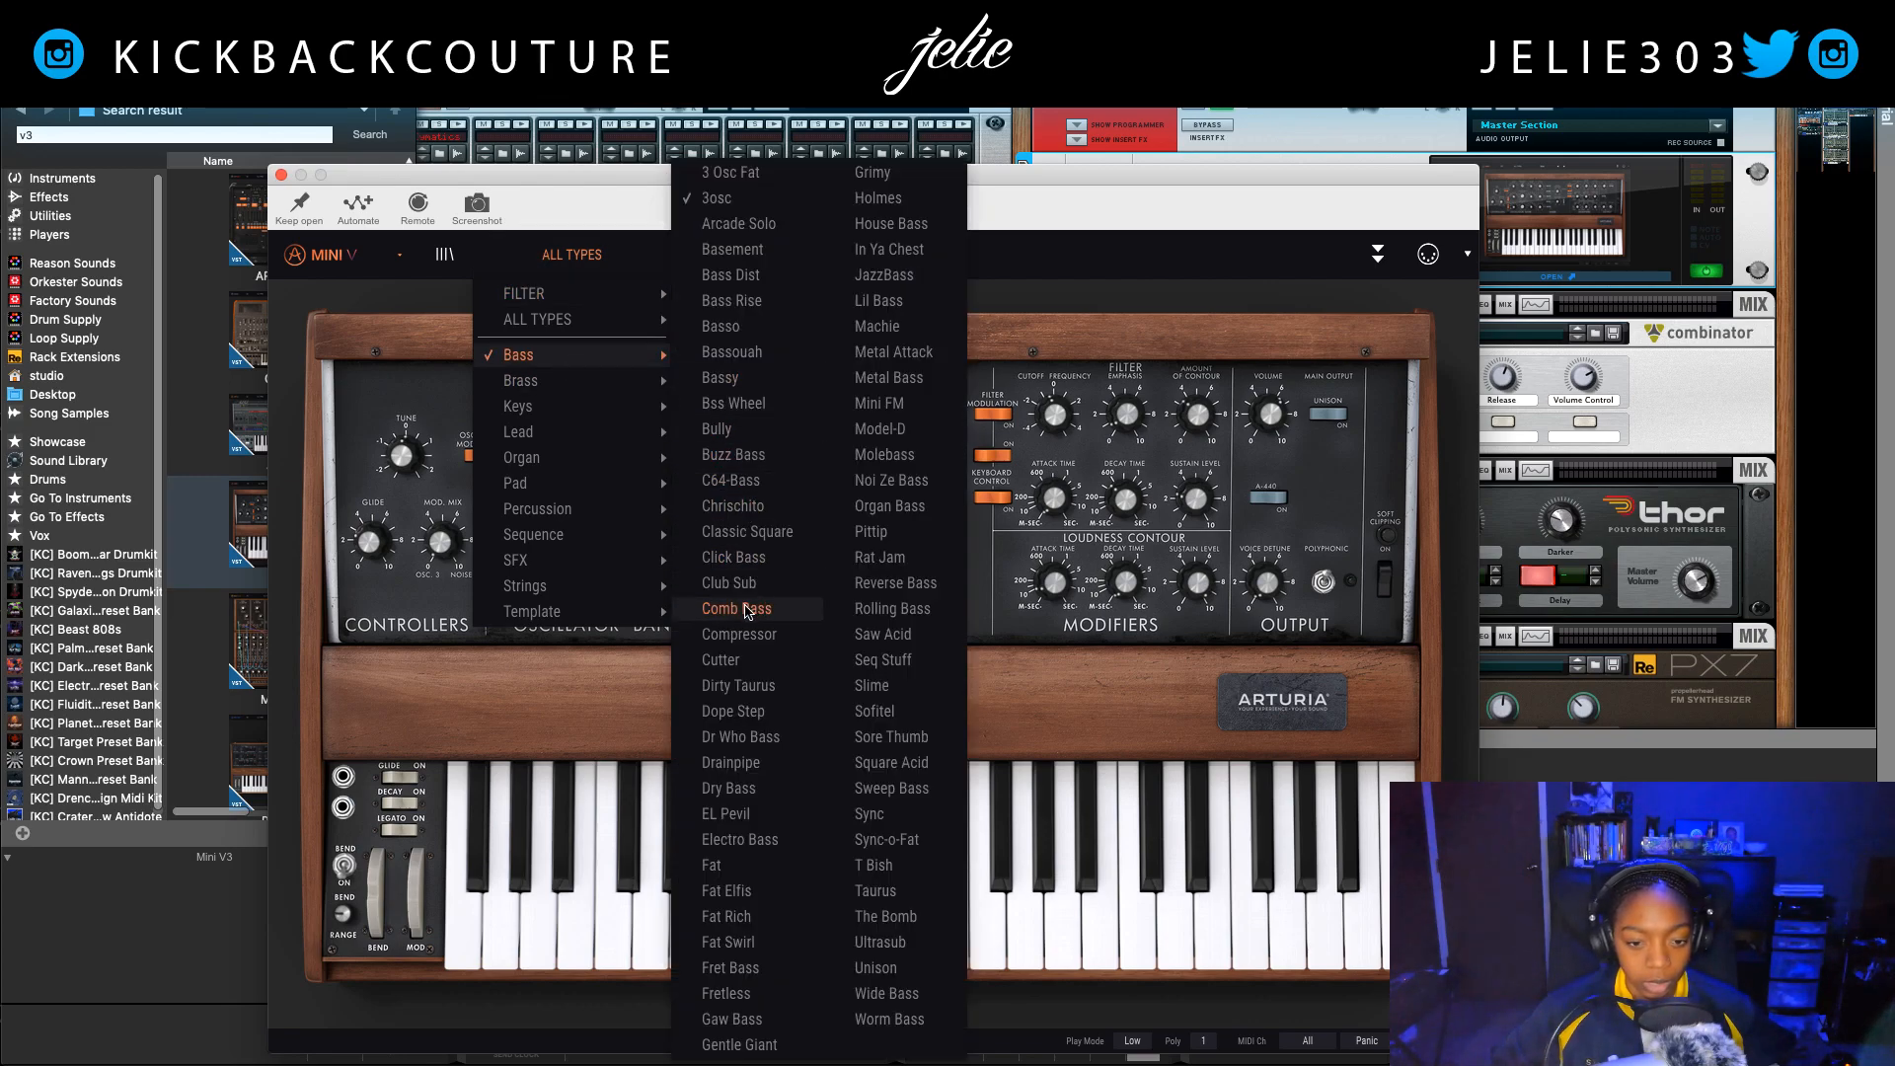
left_click(765, 740)
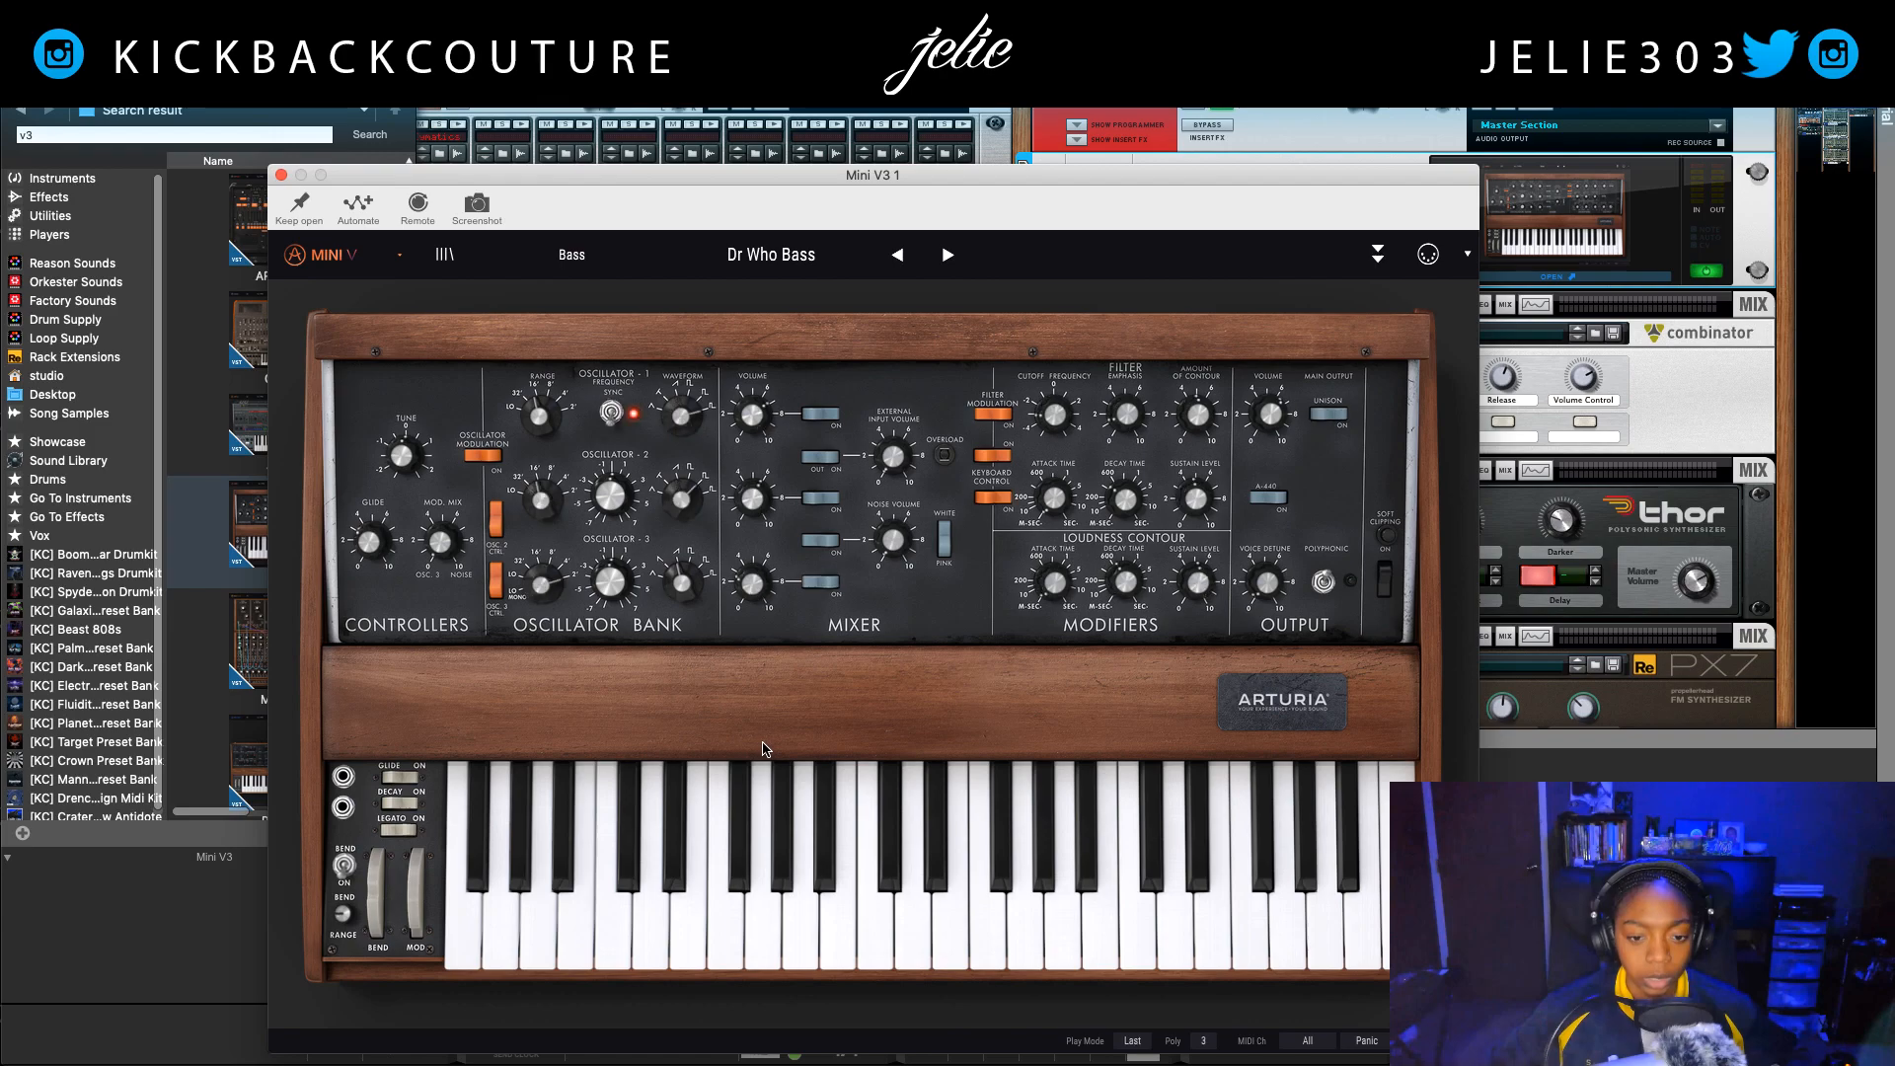
mouse_move(1262, 419)
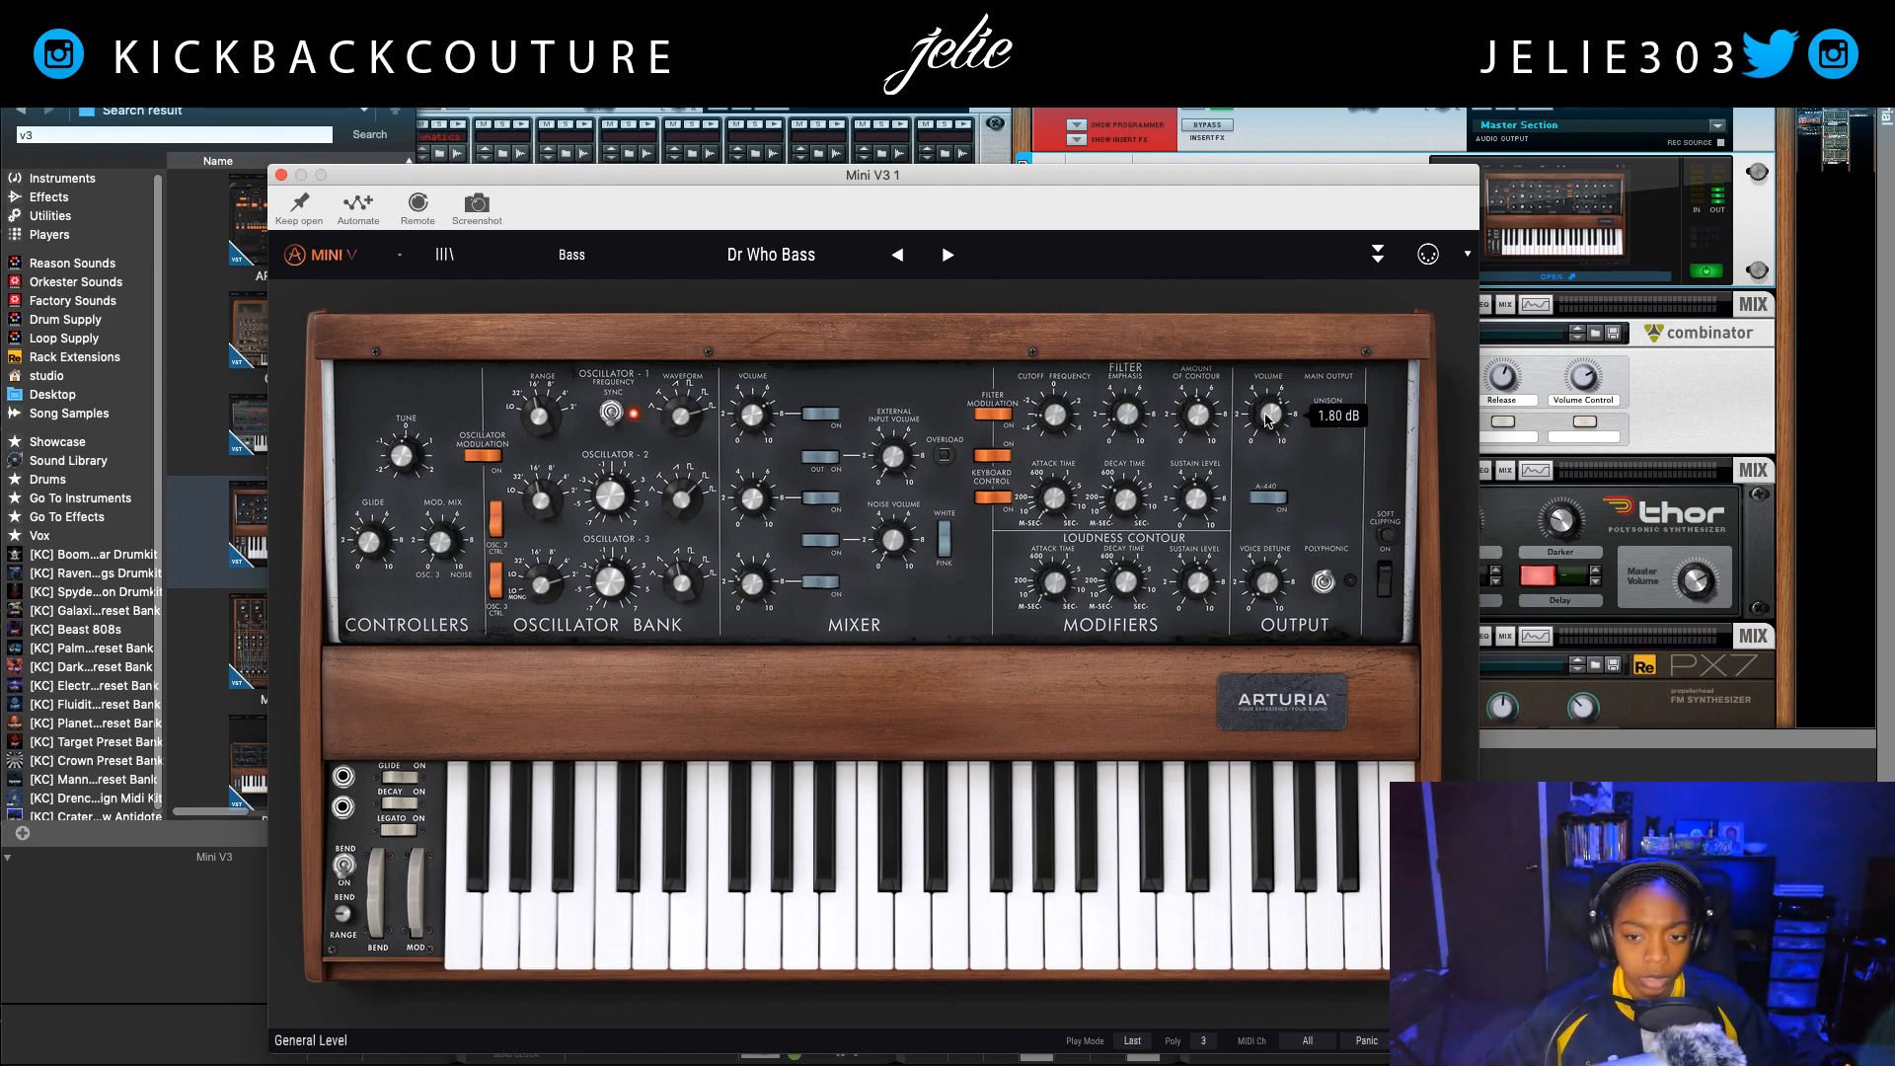
left_click(280, 174)
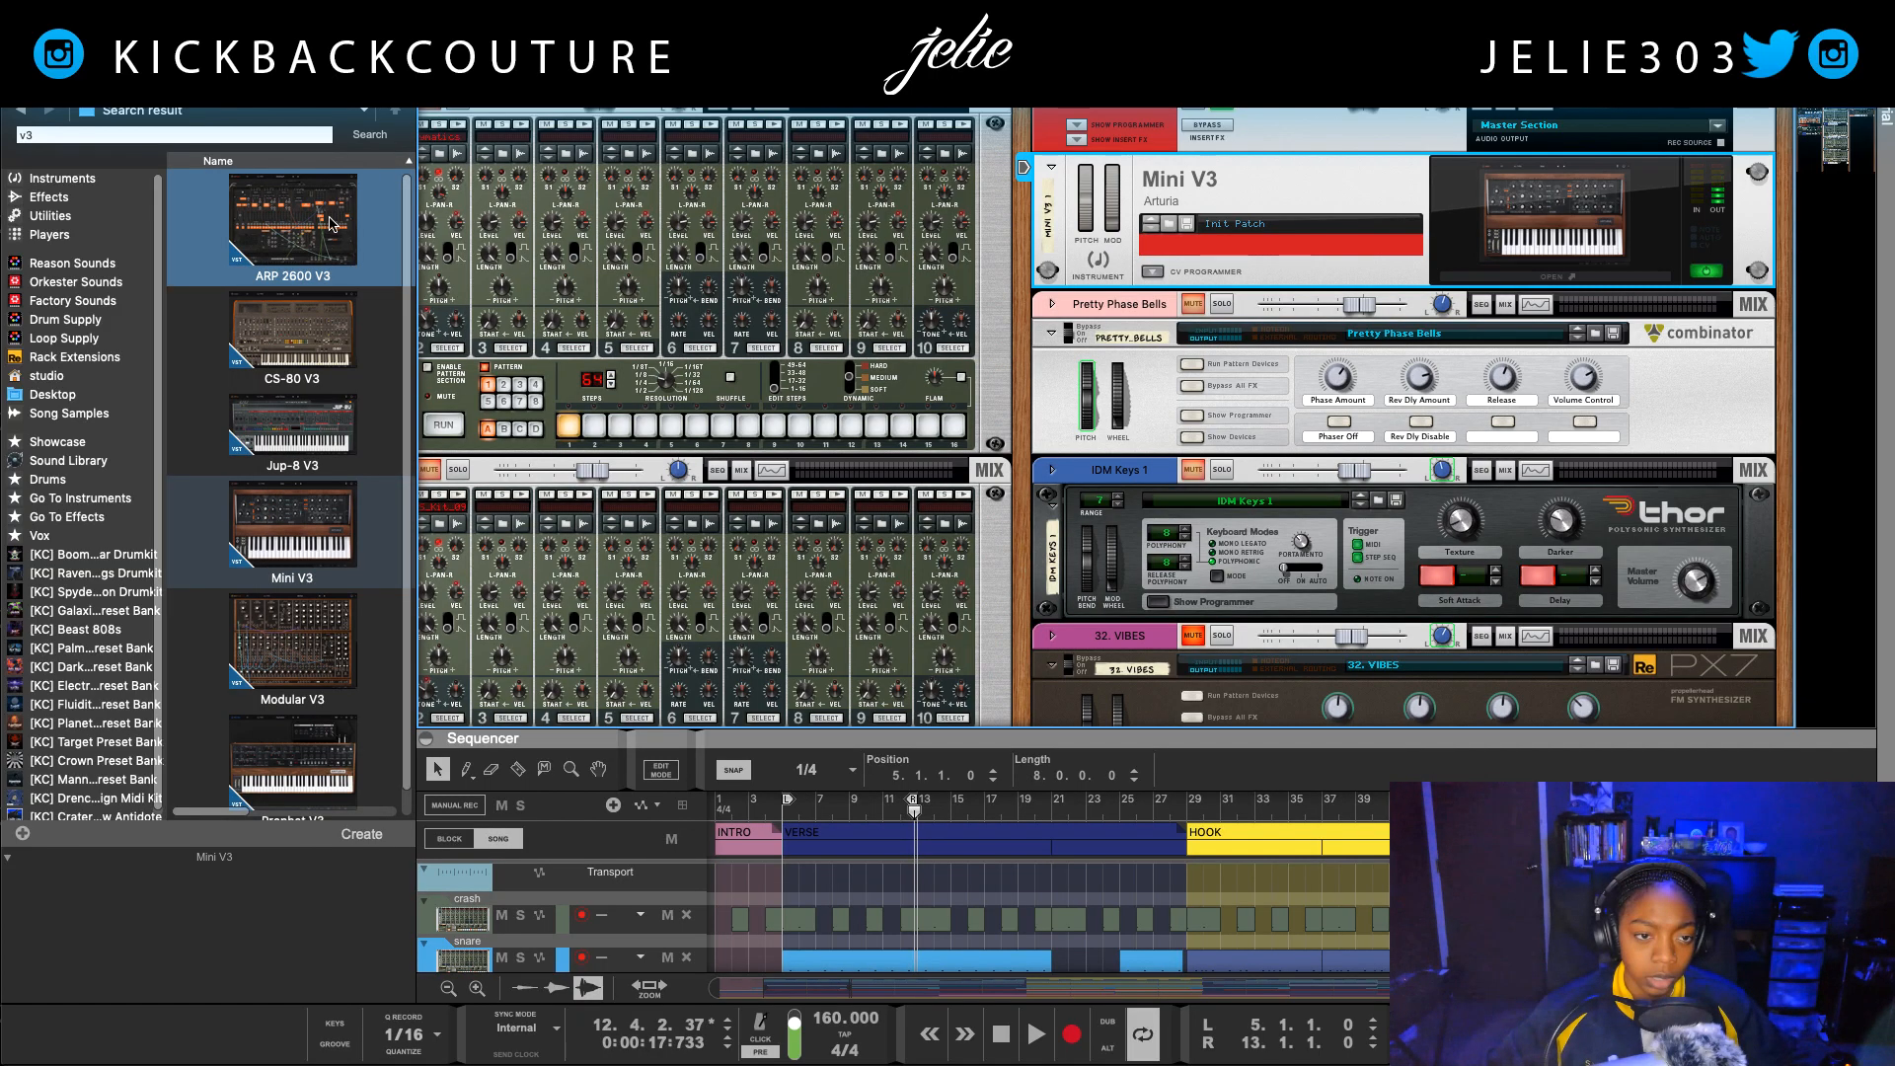
Step: Transpose the Mini V3 1 clips from the first verse through the second verse by -12 semitones and play the loop
left_click_drag(916, 730, 770, 130)
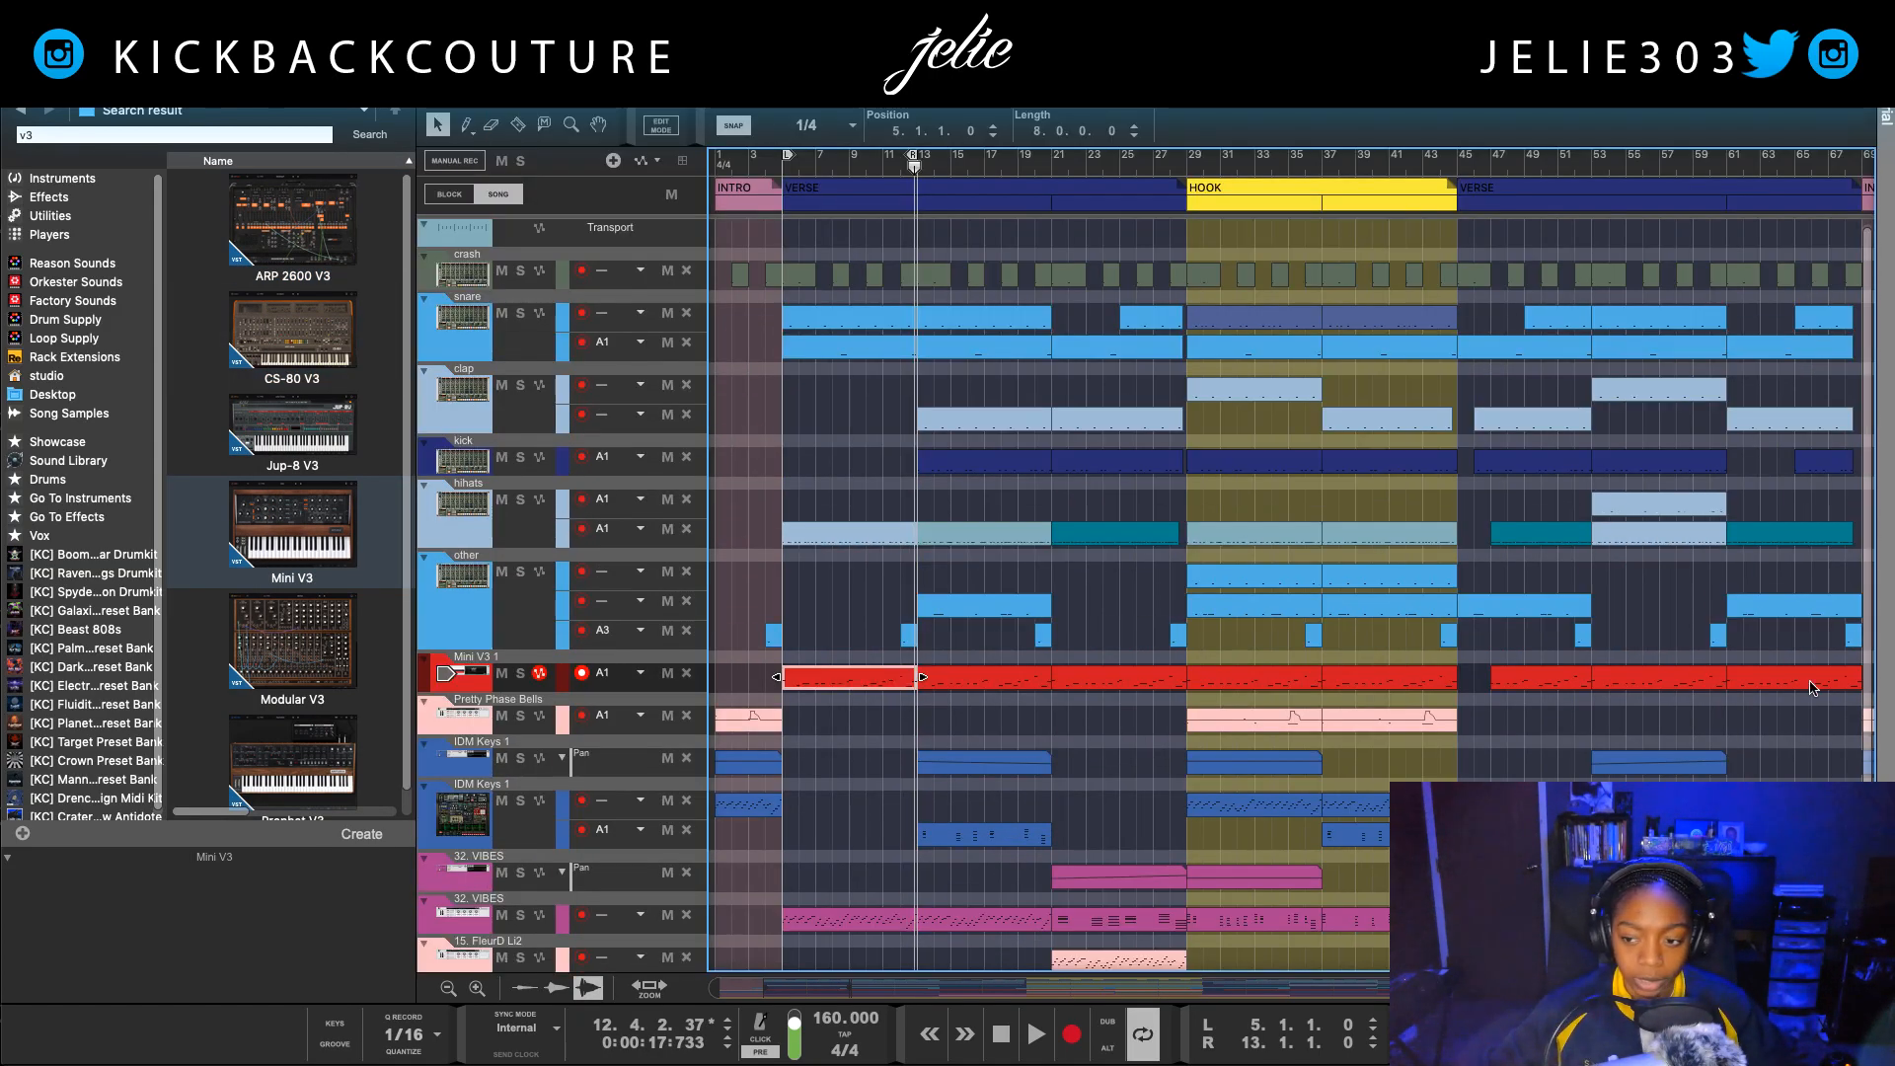
left_click_drag(744, 665, 1831, 683)
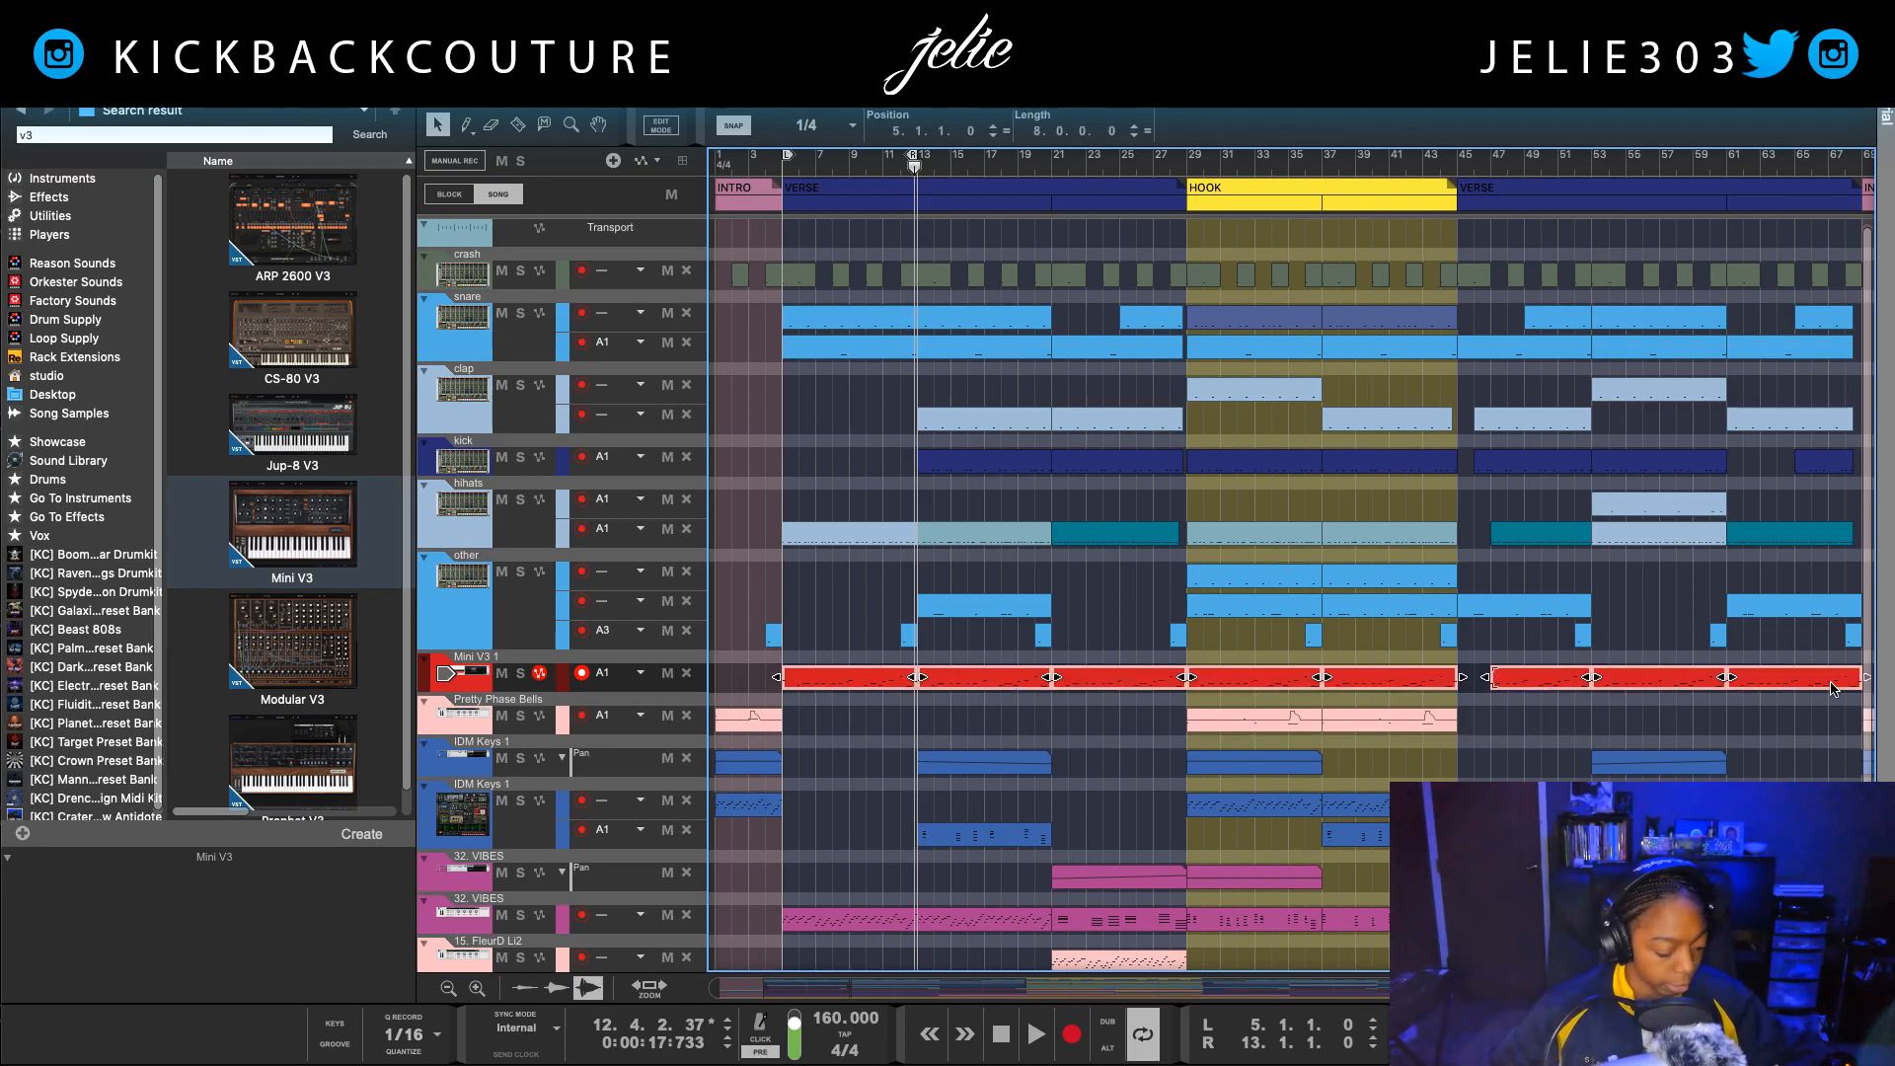
key("F8")
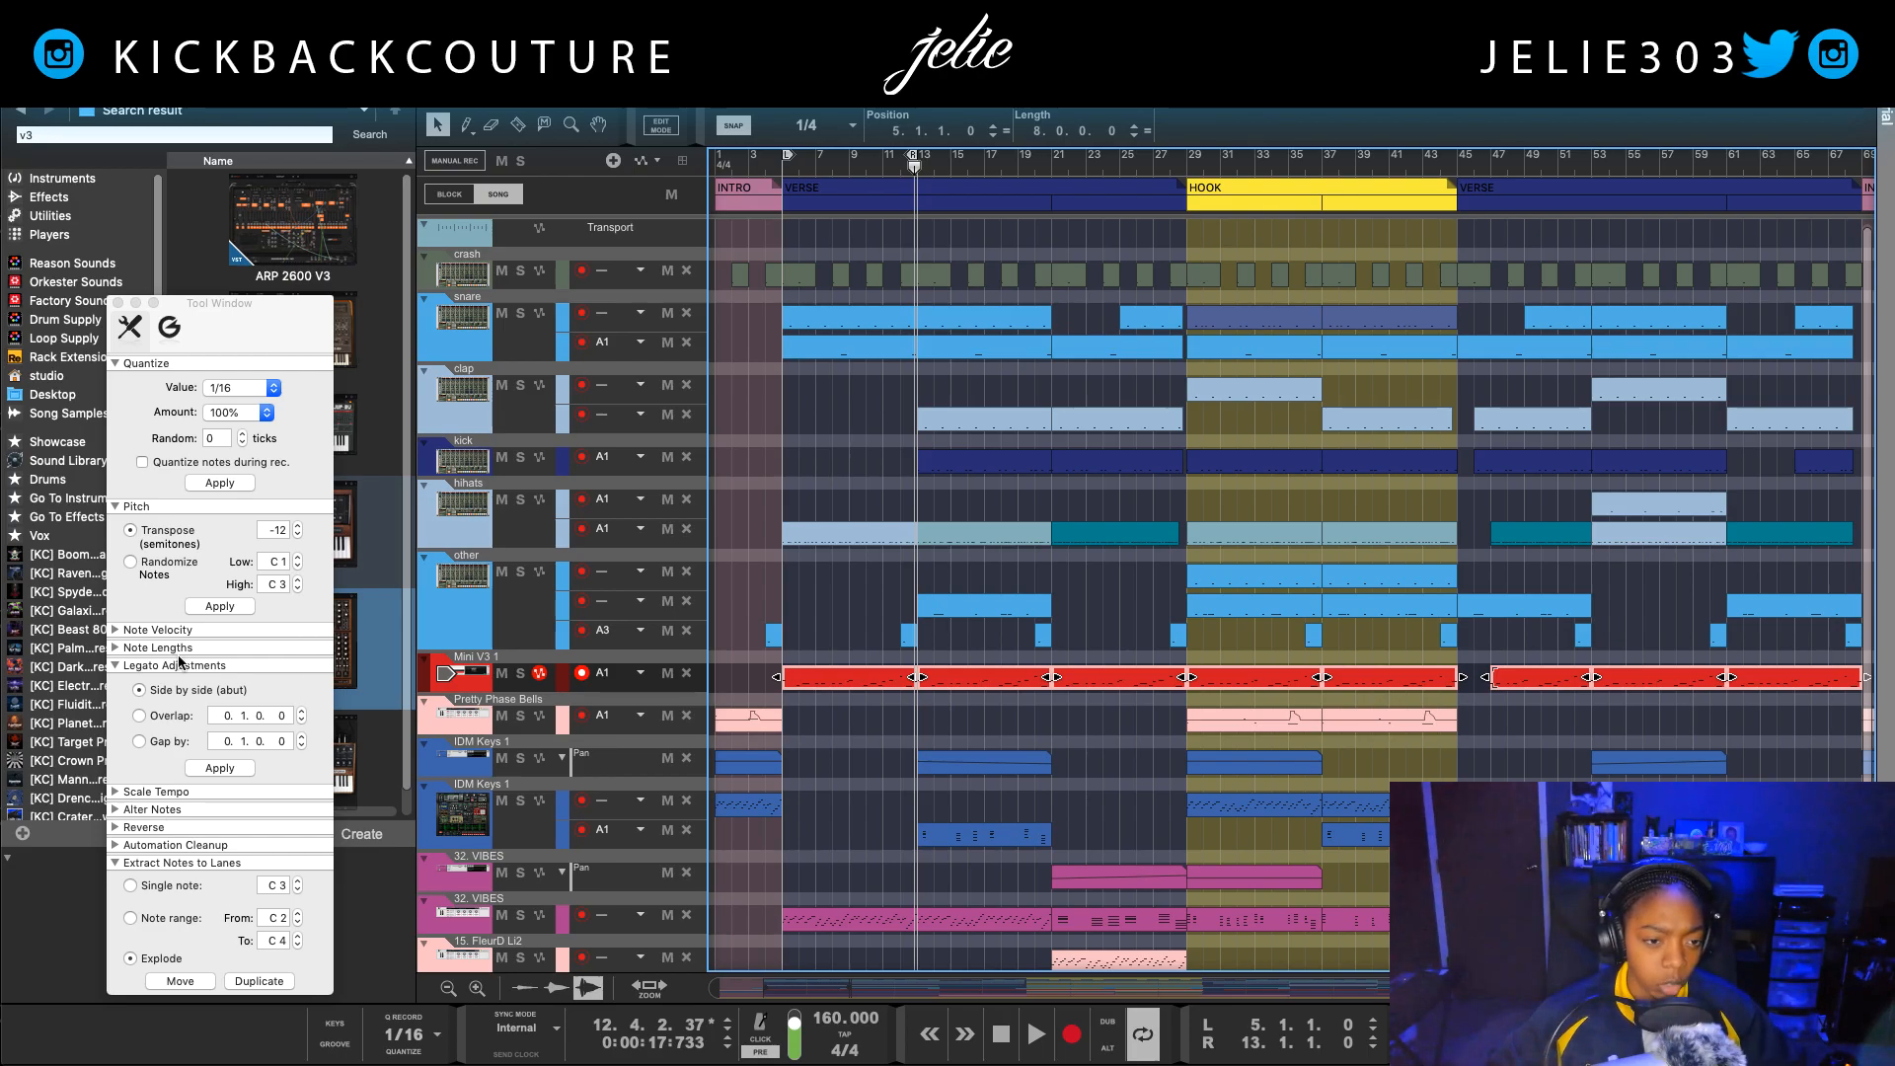
left_click(232, 607)
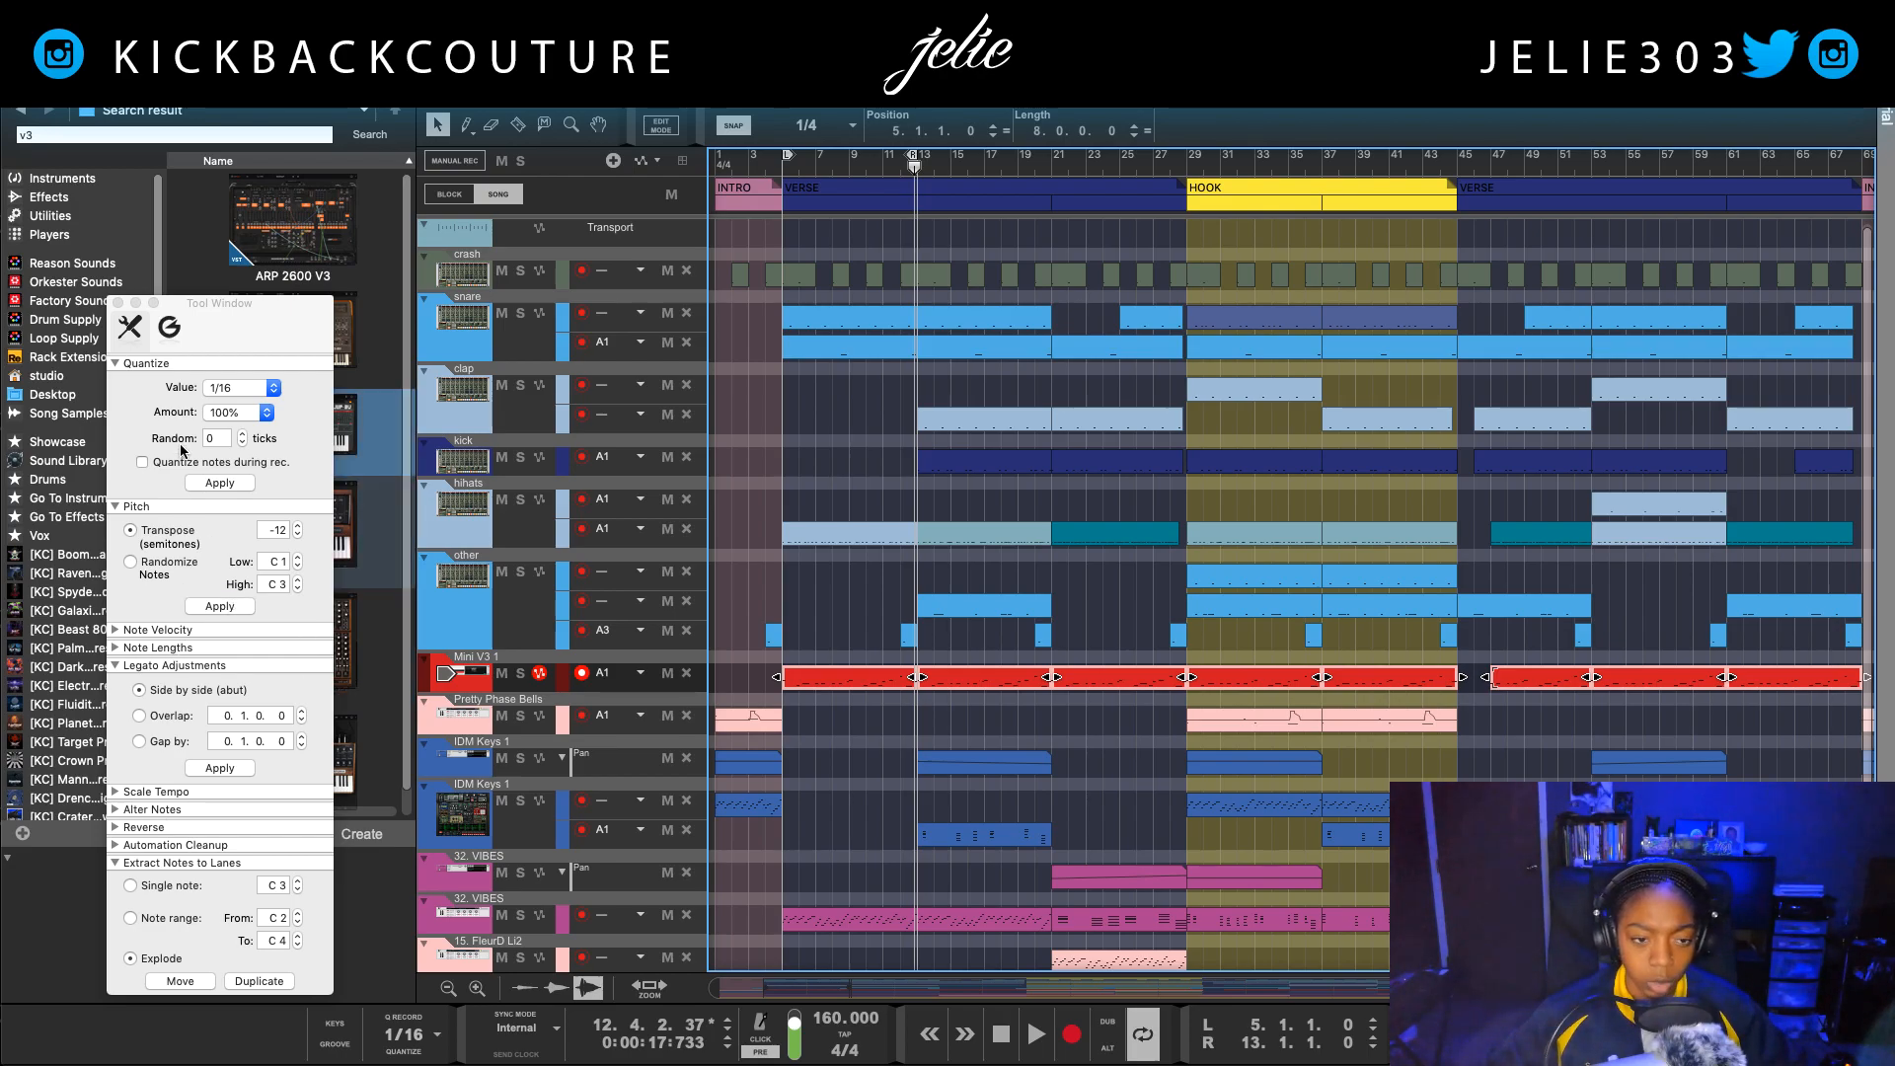
key("space")
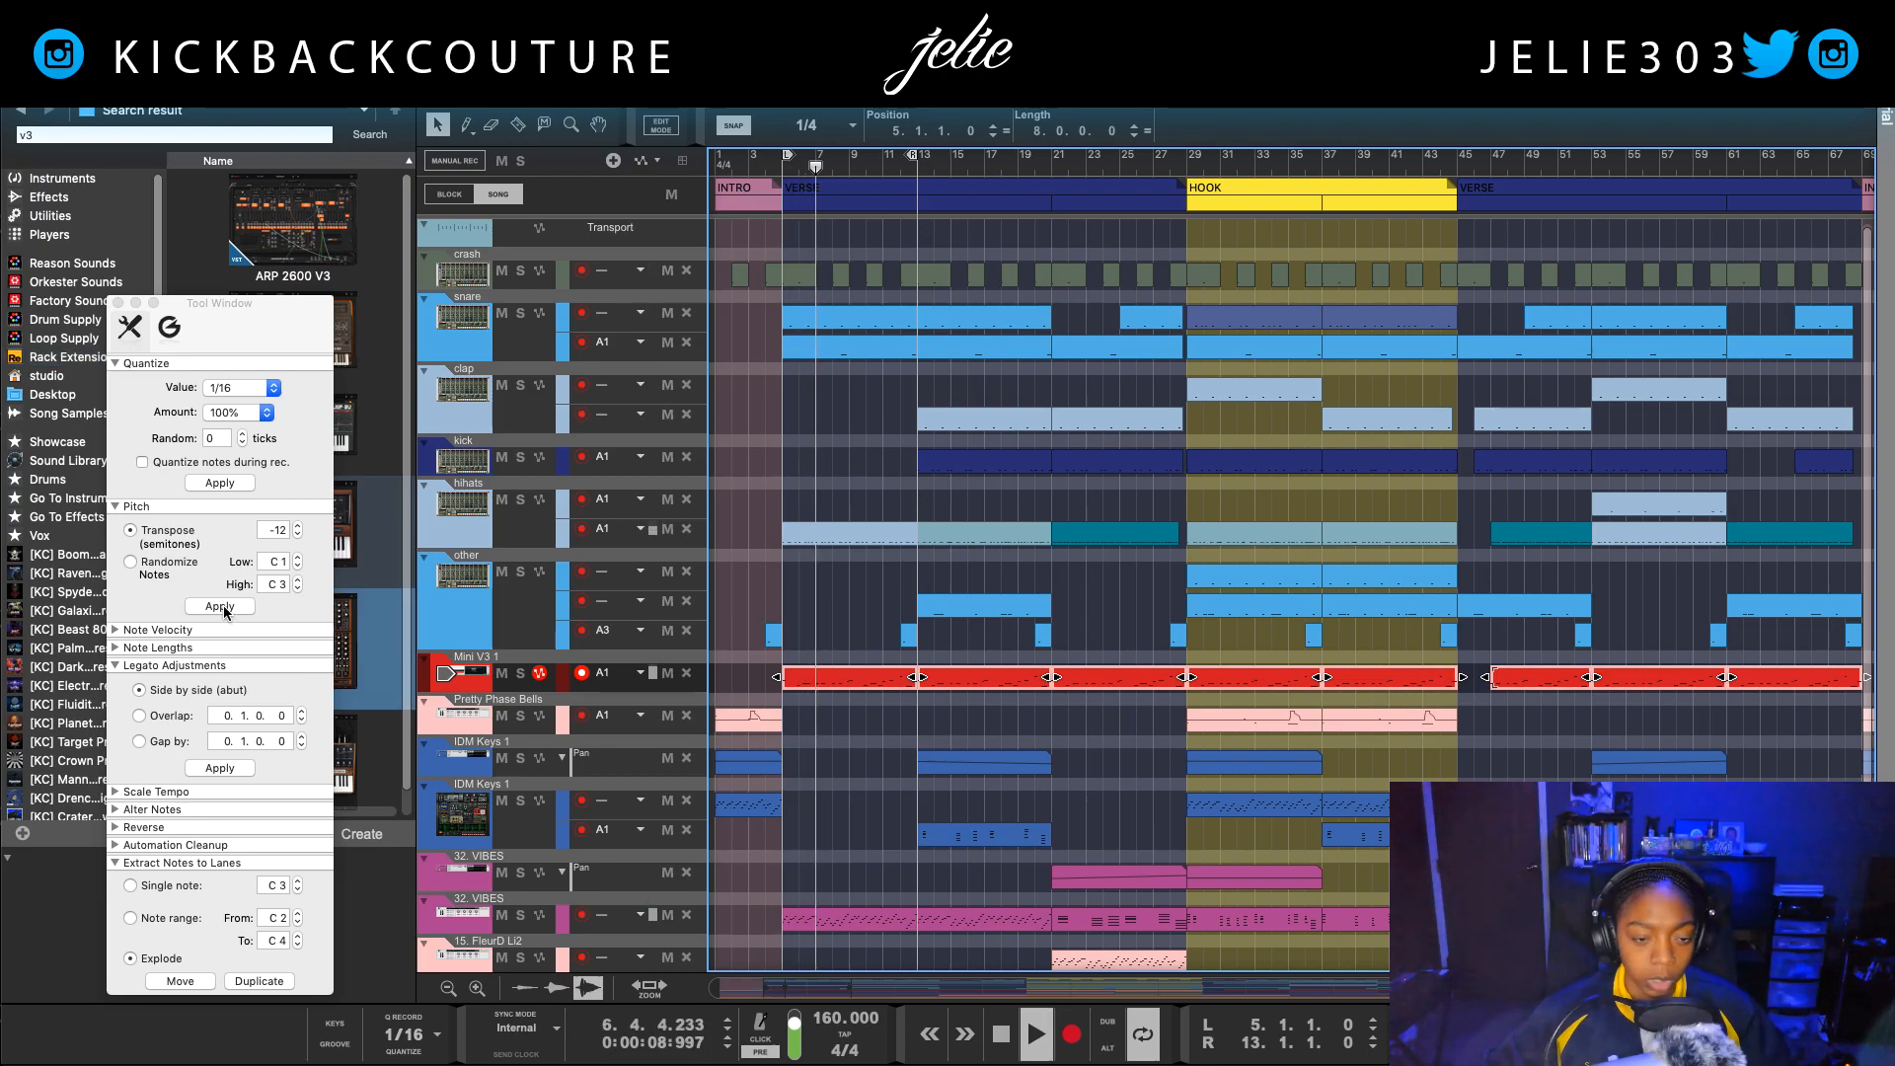
left_click(118, 303)
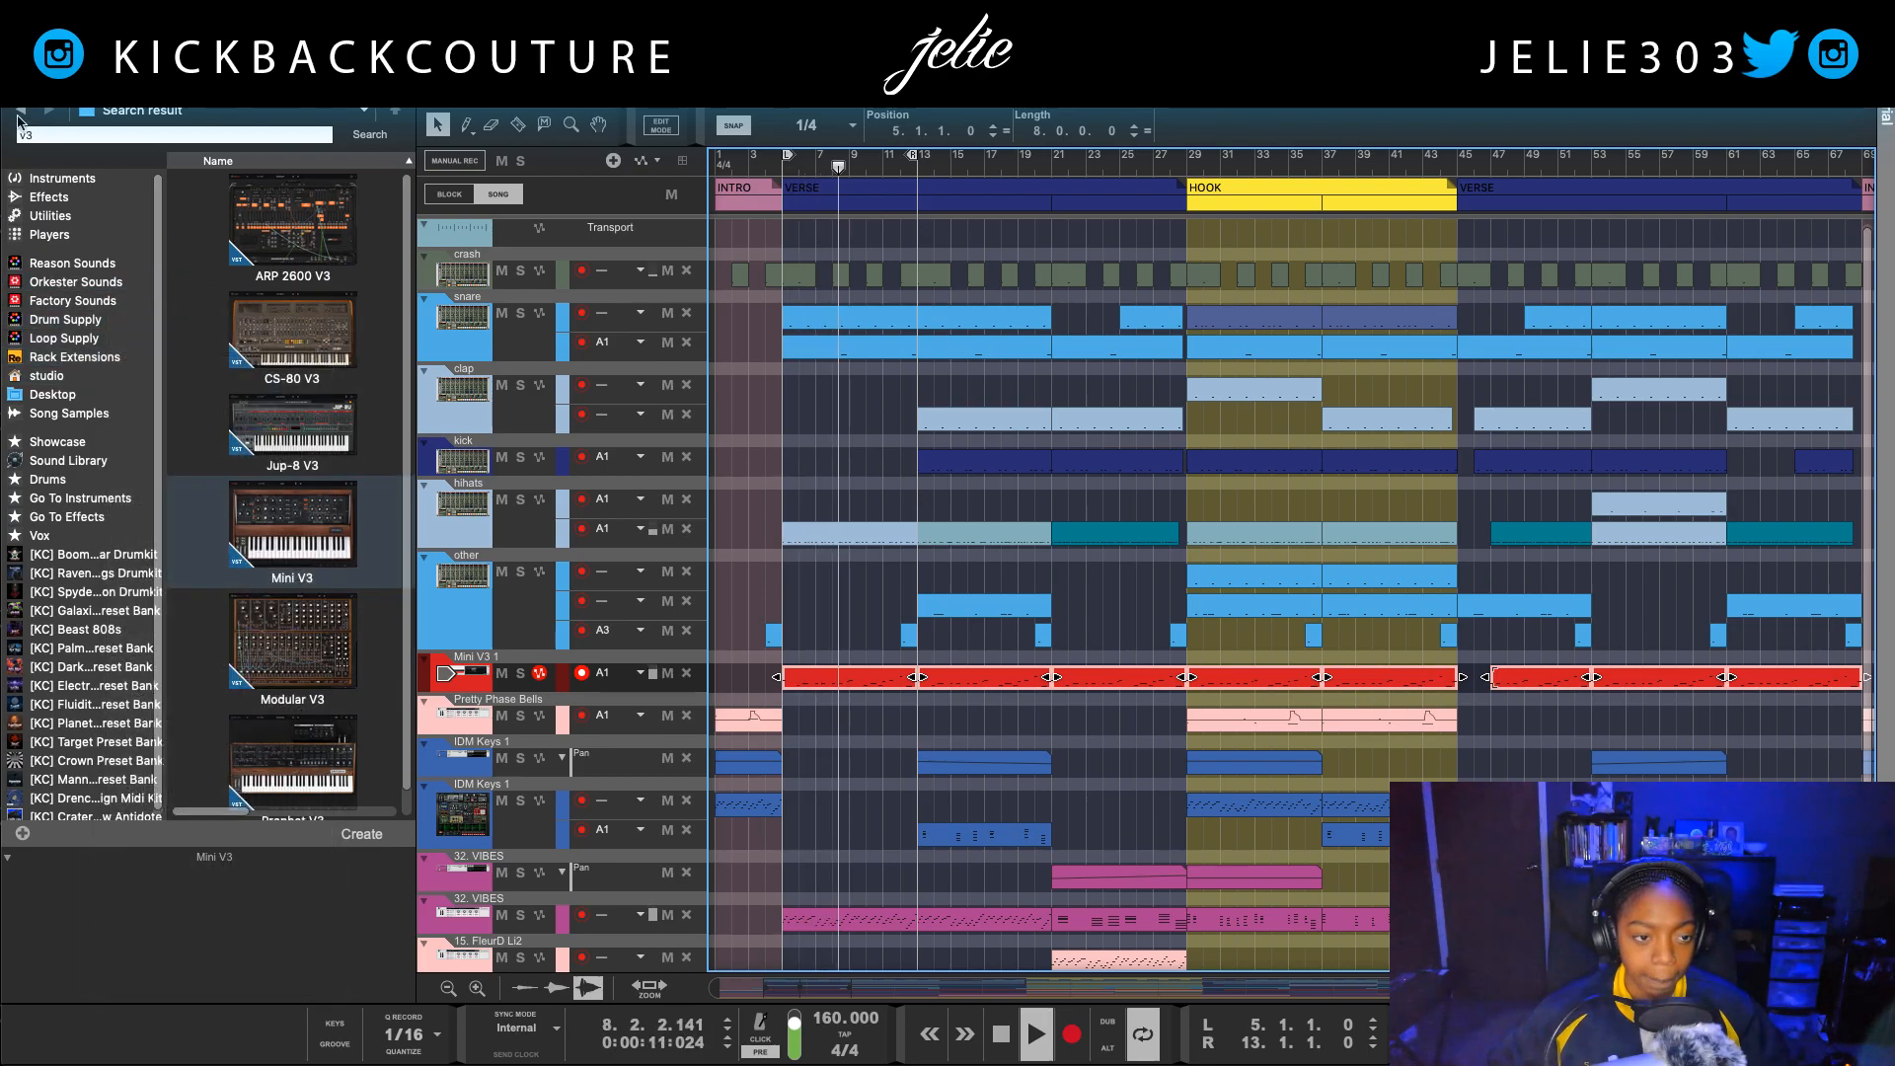
left_click(12, 61)
key("space")
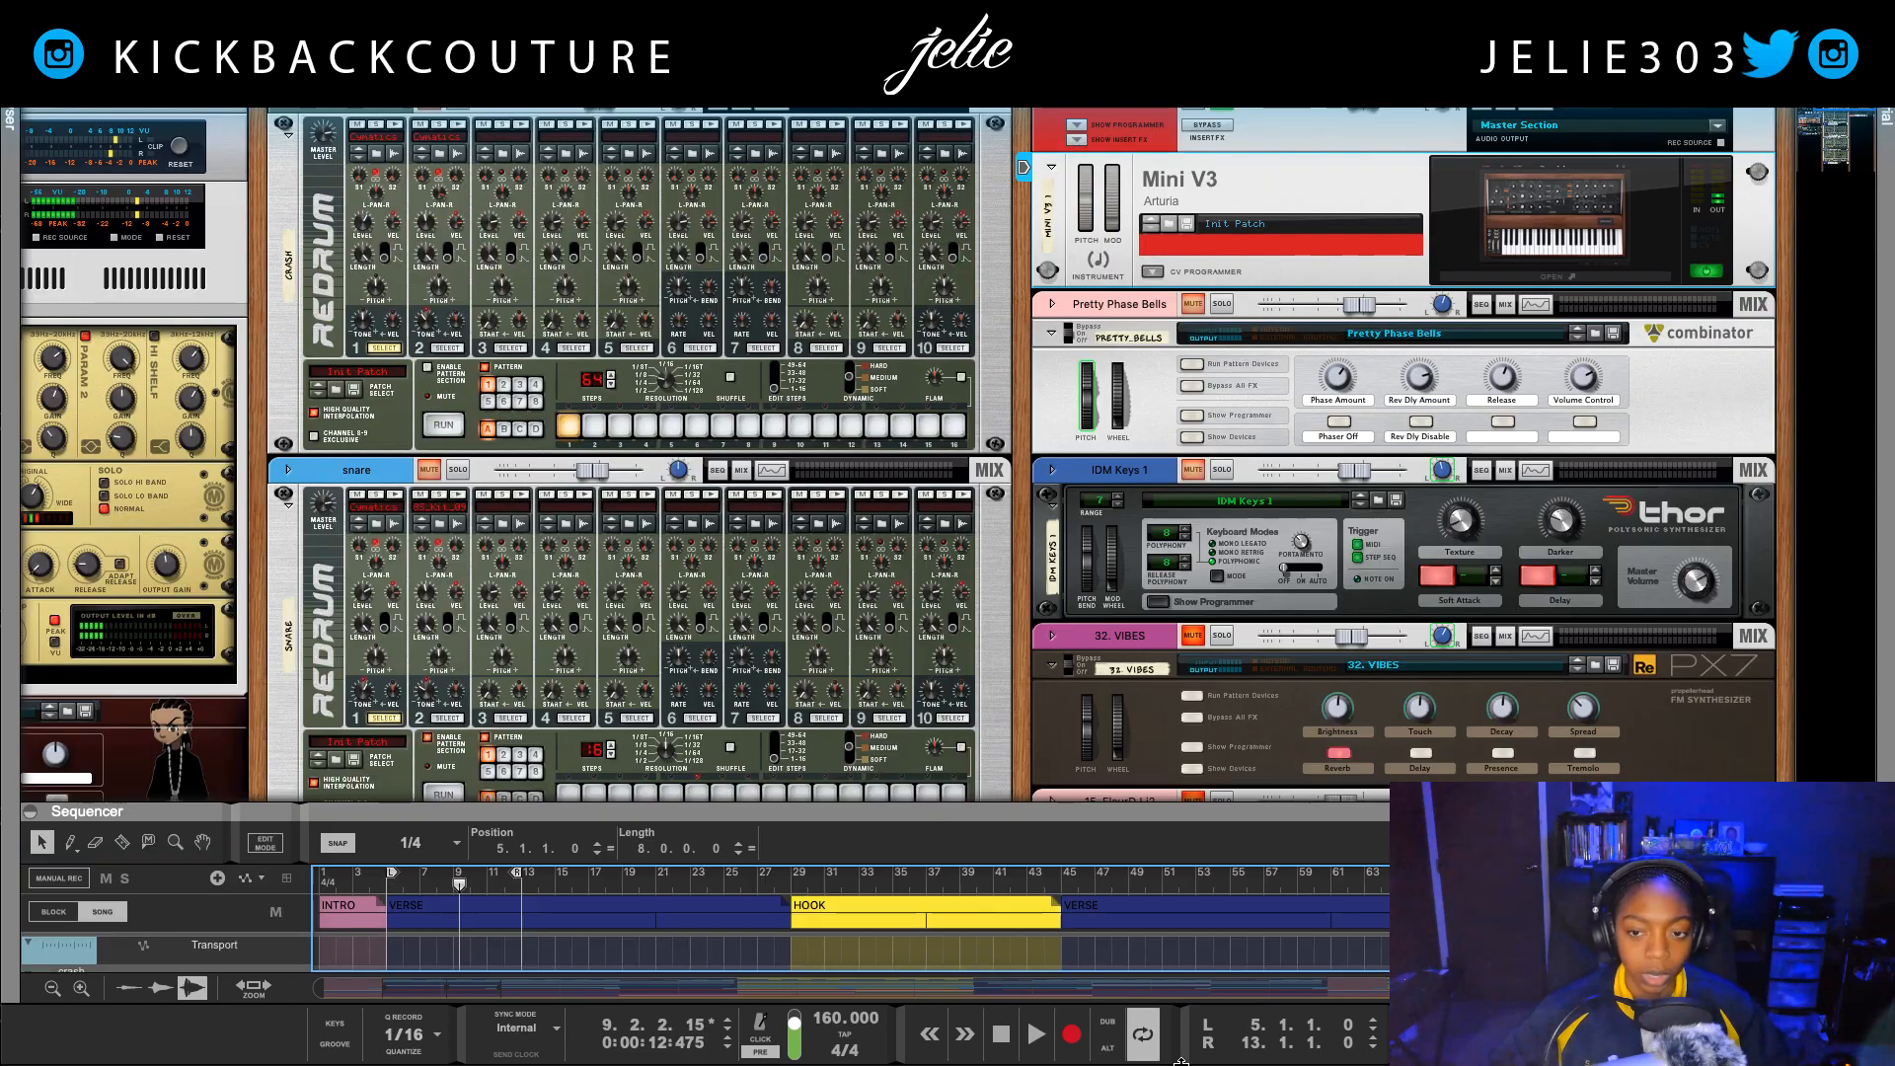
Step: Reopen the Mini V3 and turn off the delay in its effects section
key("F6")
left_click(1517, 278)
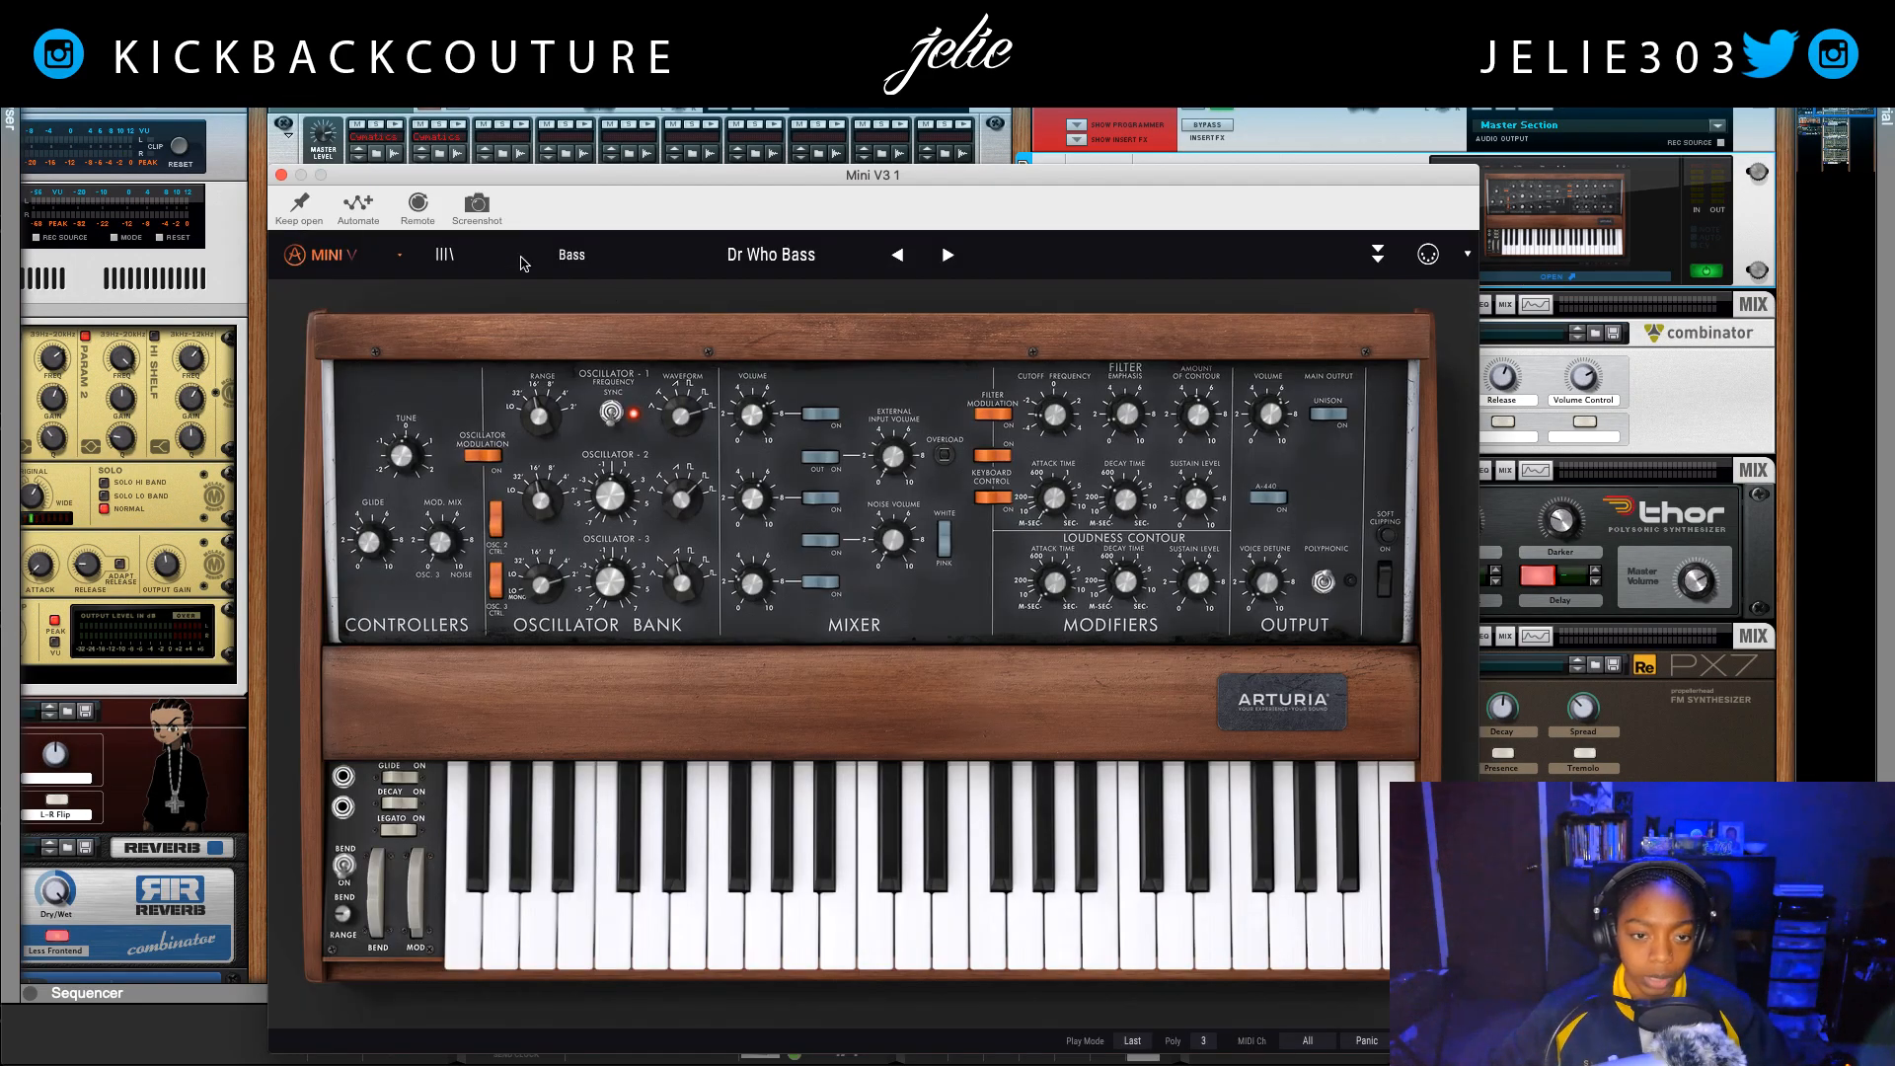
left_click(1378, 254)
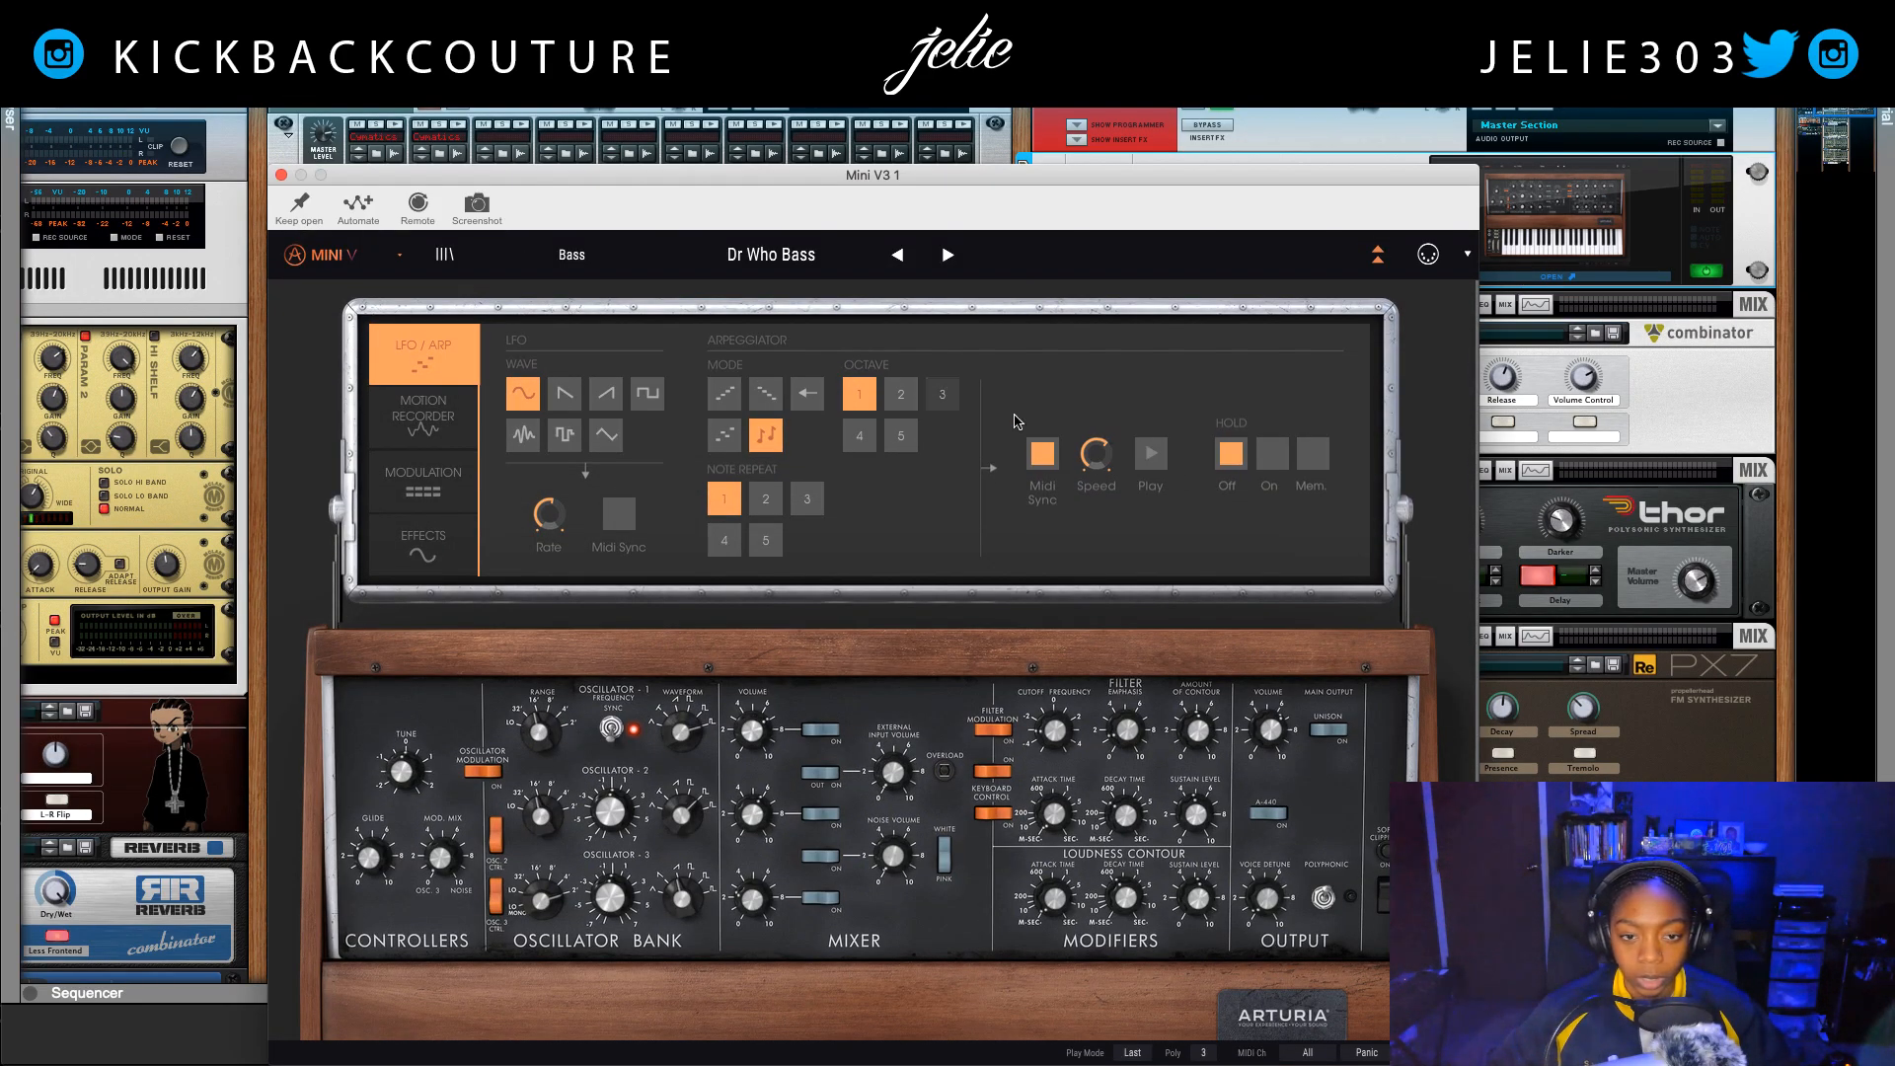
left_click(443, 552)
left_click(1350, 341)
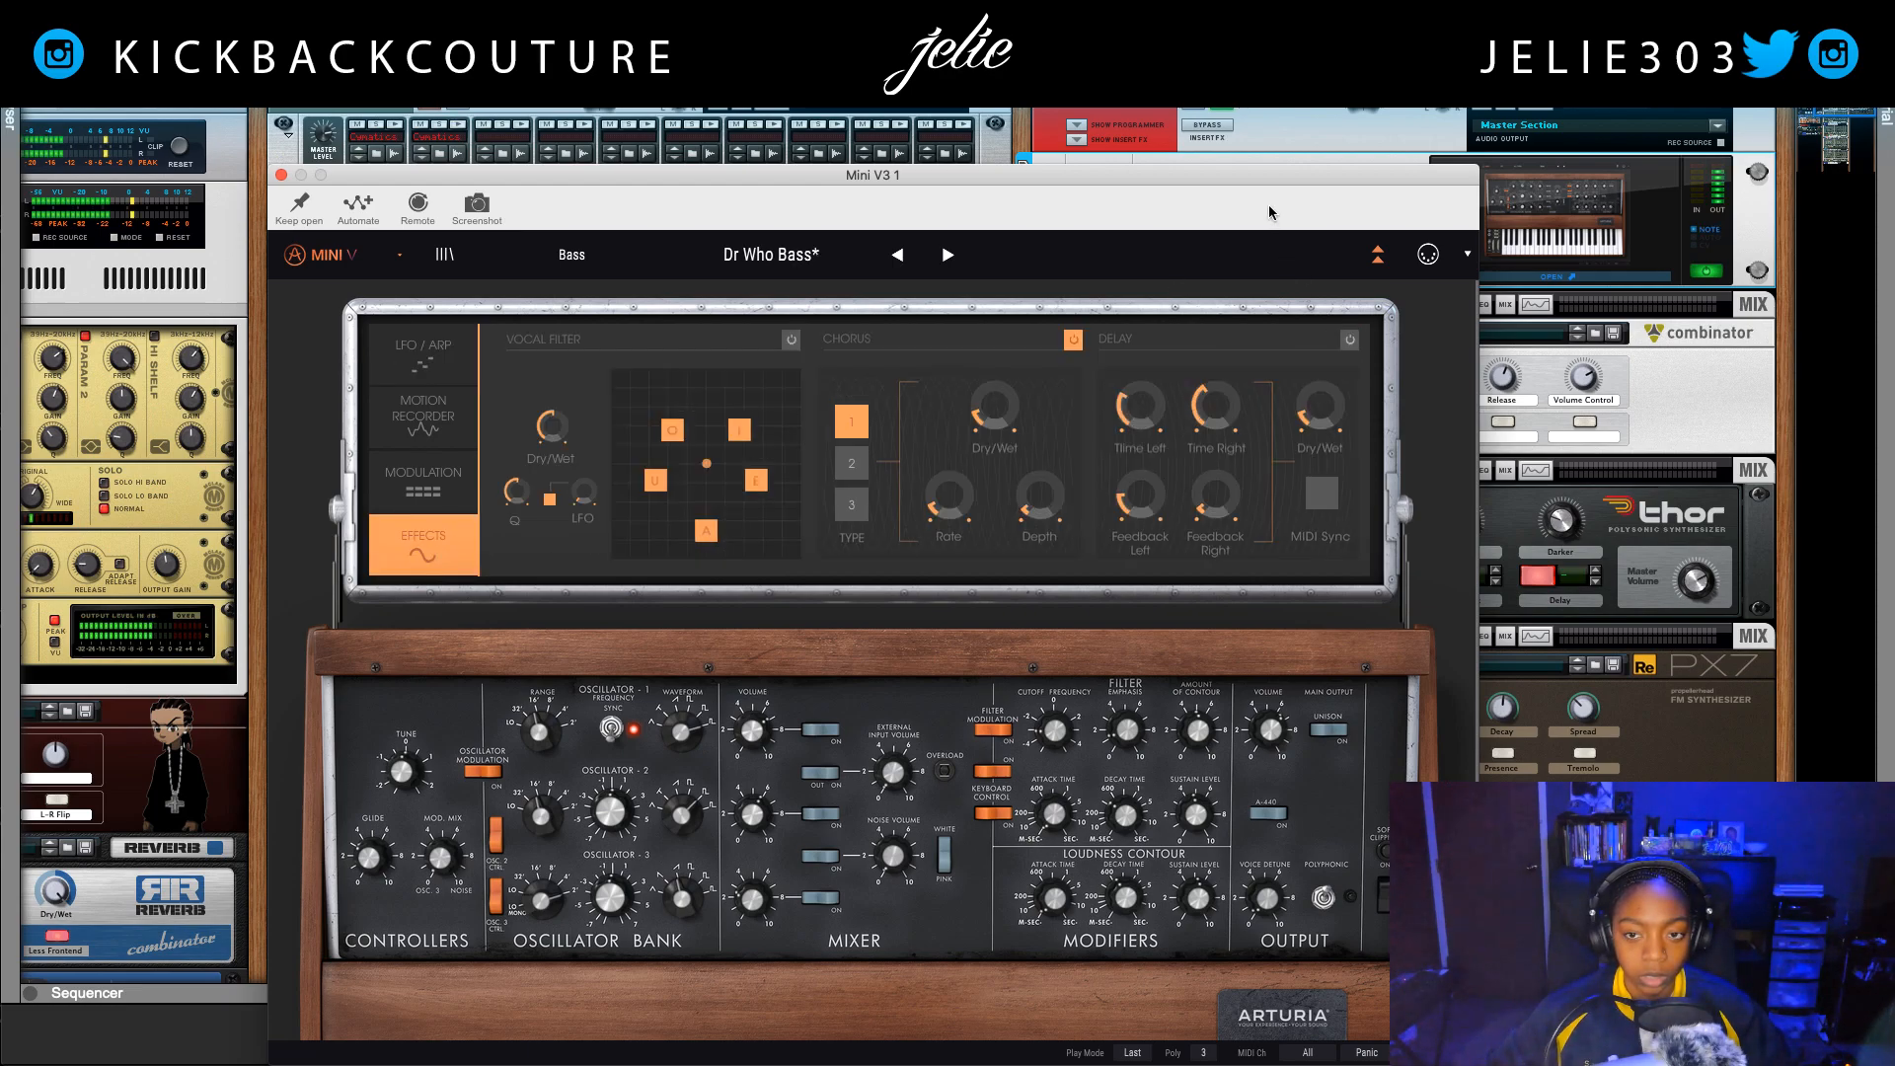
Step: Lower the Mini V3's main output volume, listen to the loop and close the synth window
left_click_drag(1251, 179, 1202, 118)
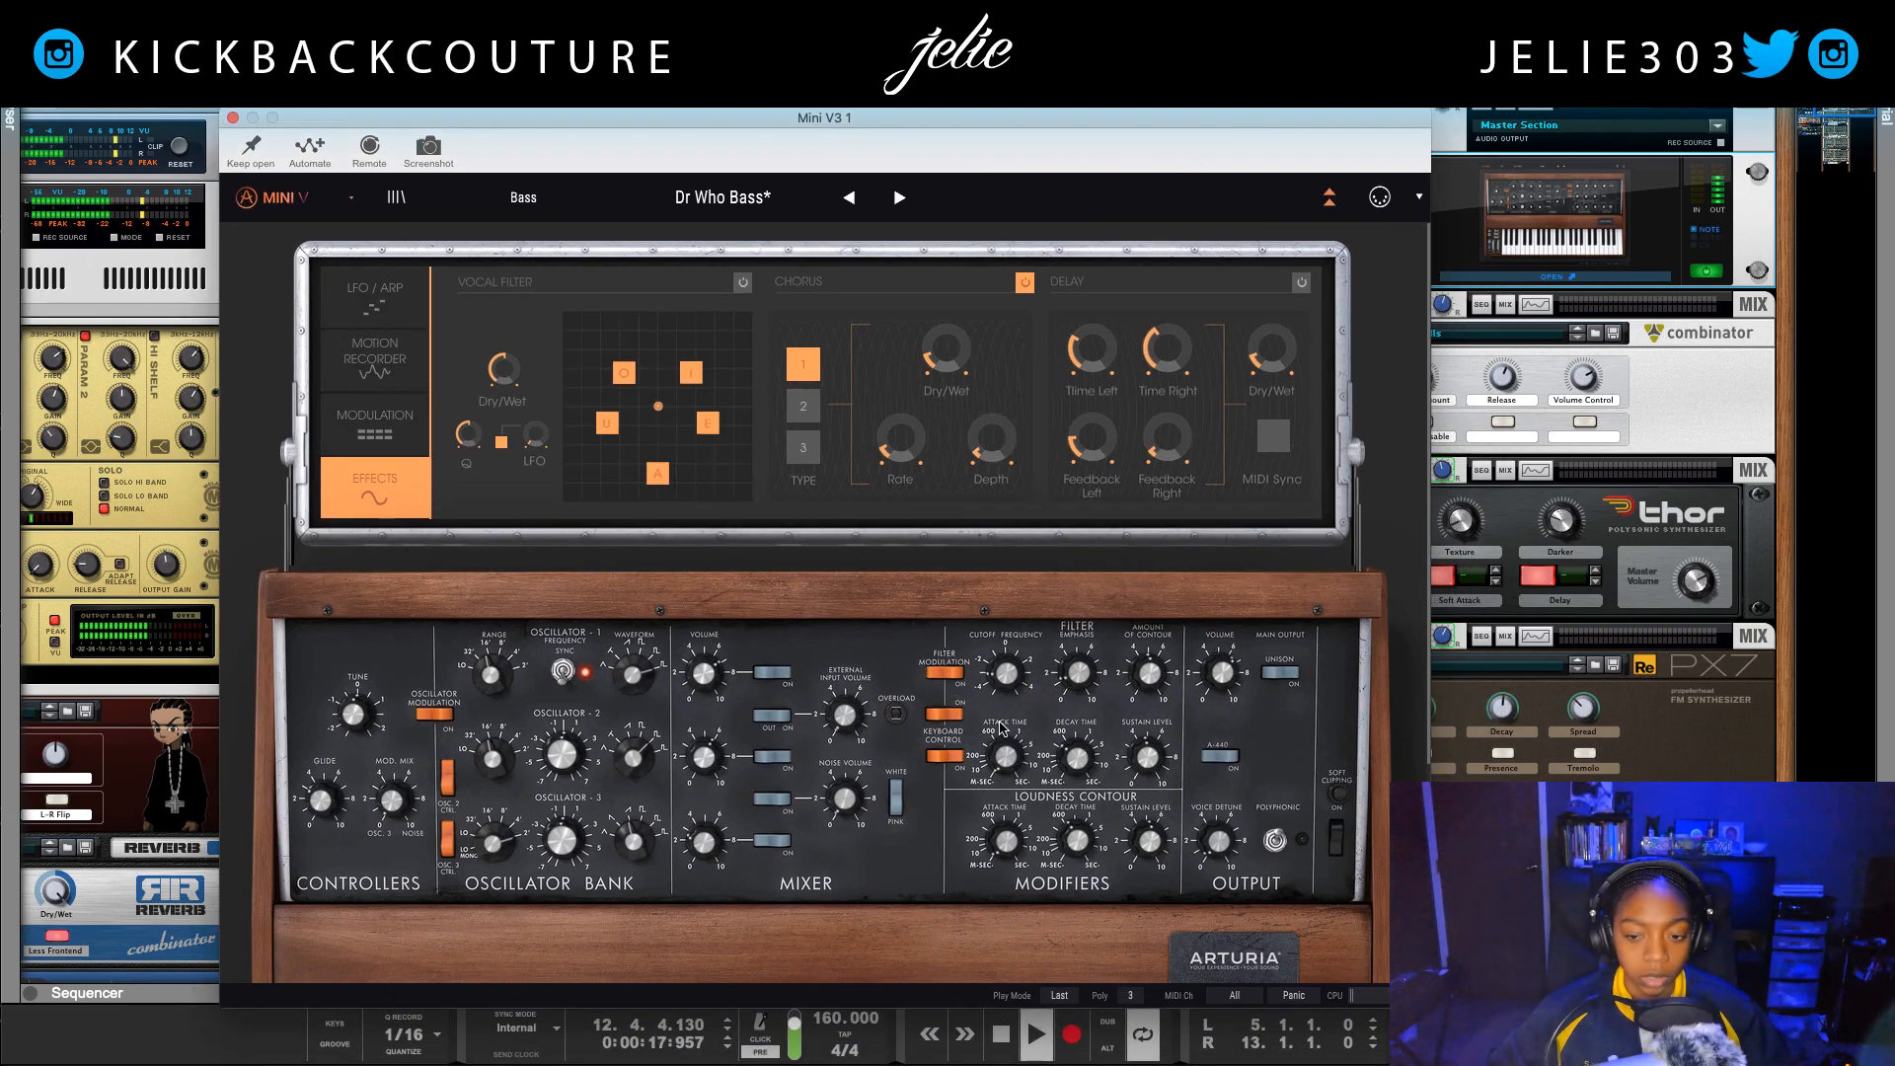
key("space")
mouse_move(1224, 696)
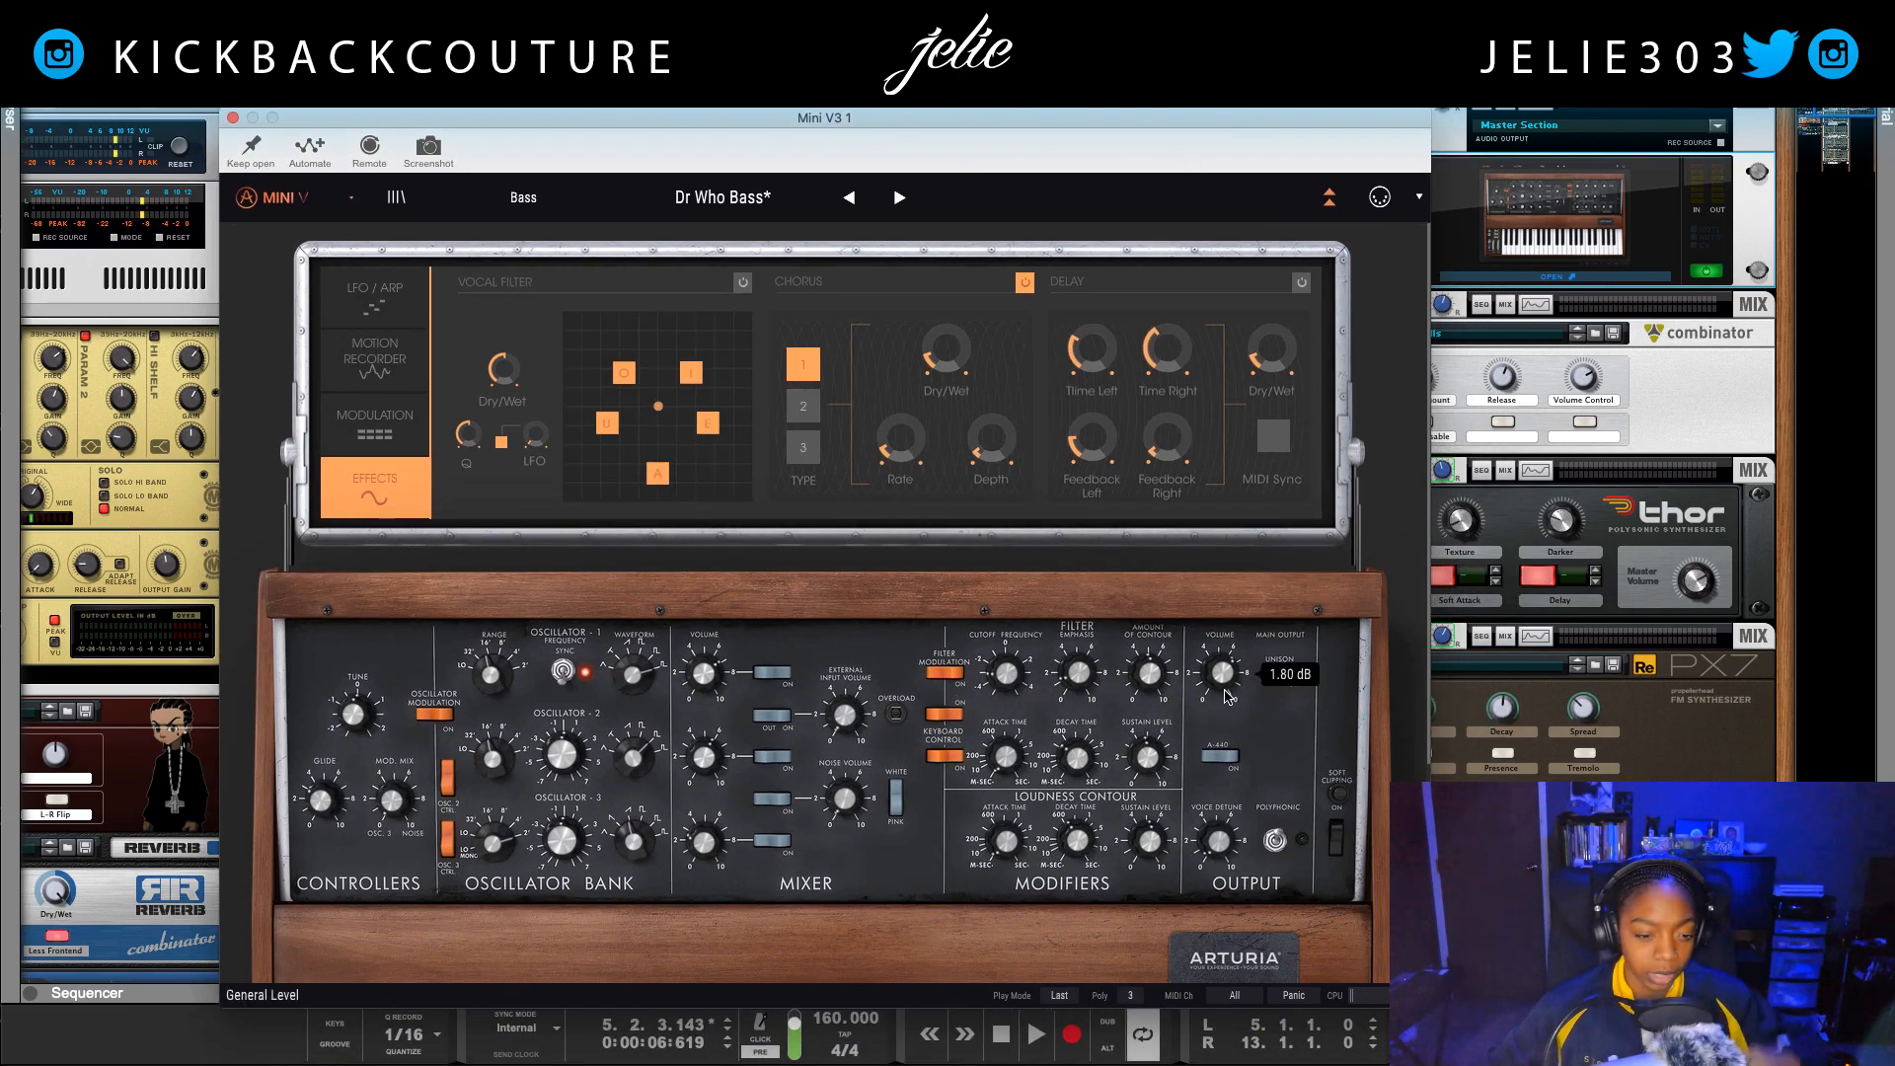
left_click_drag(1225, 688, 1224, 739)
key("space")
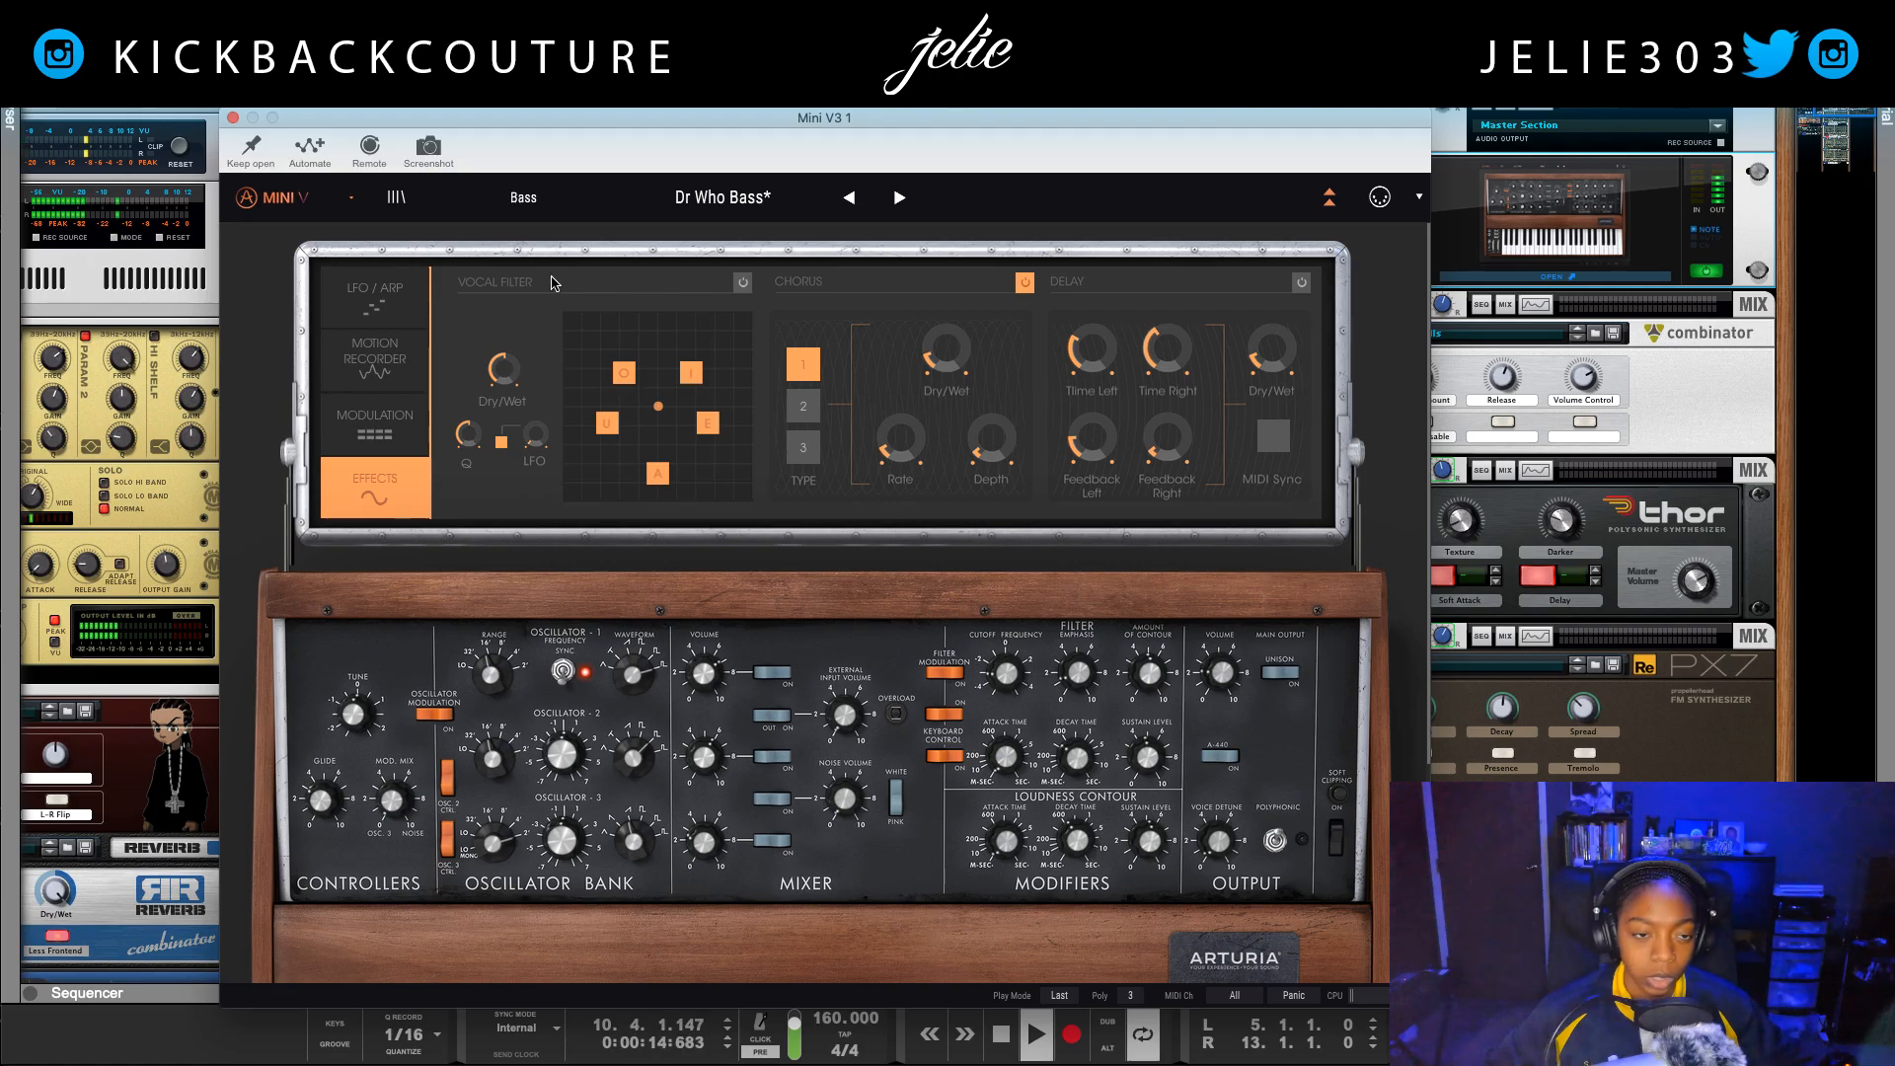
left_click(232, 117)
scroll(468, 726, "down", 10)
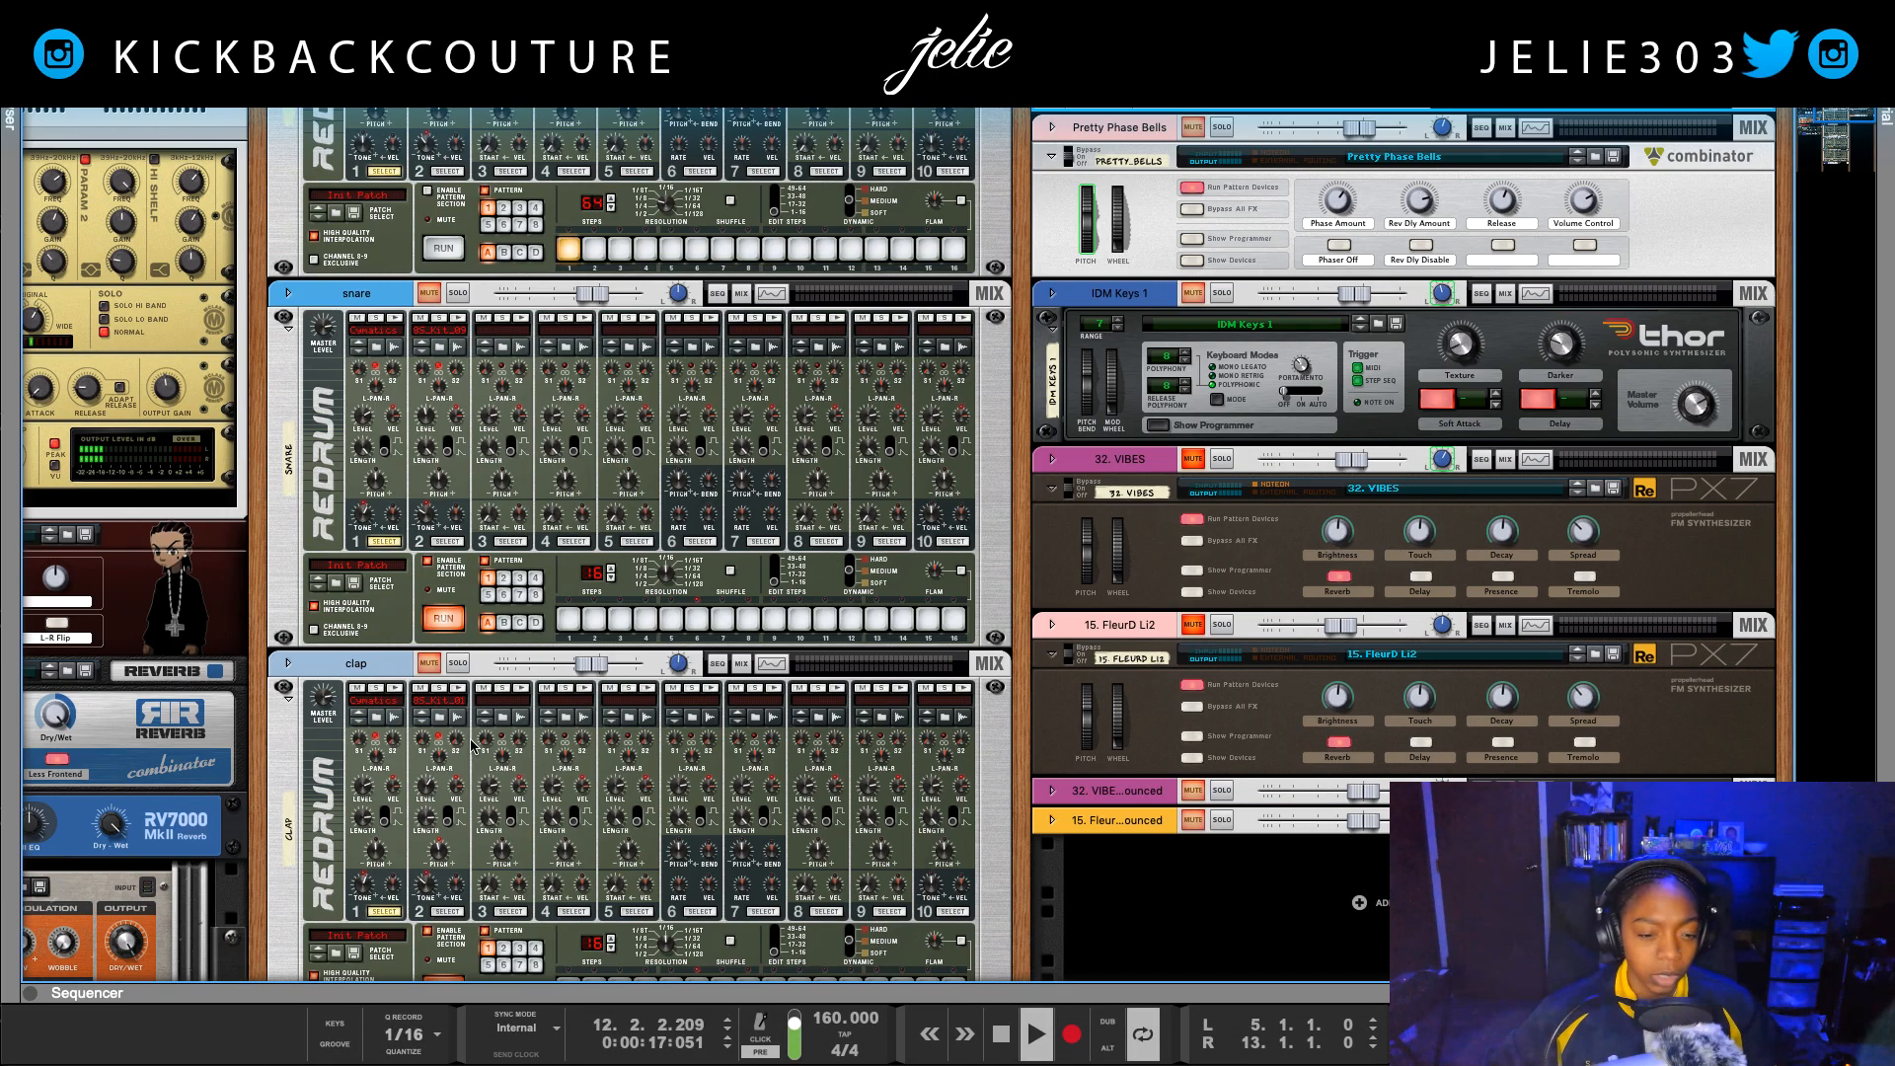
Step: Change the kick mix channel's track color to Pink
scroll(468, 725, "down", 15)
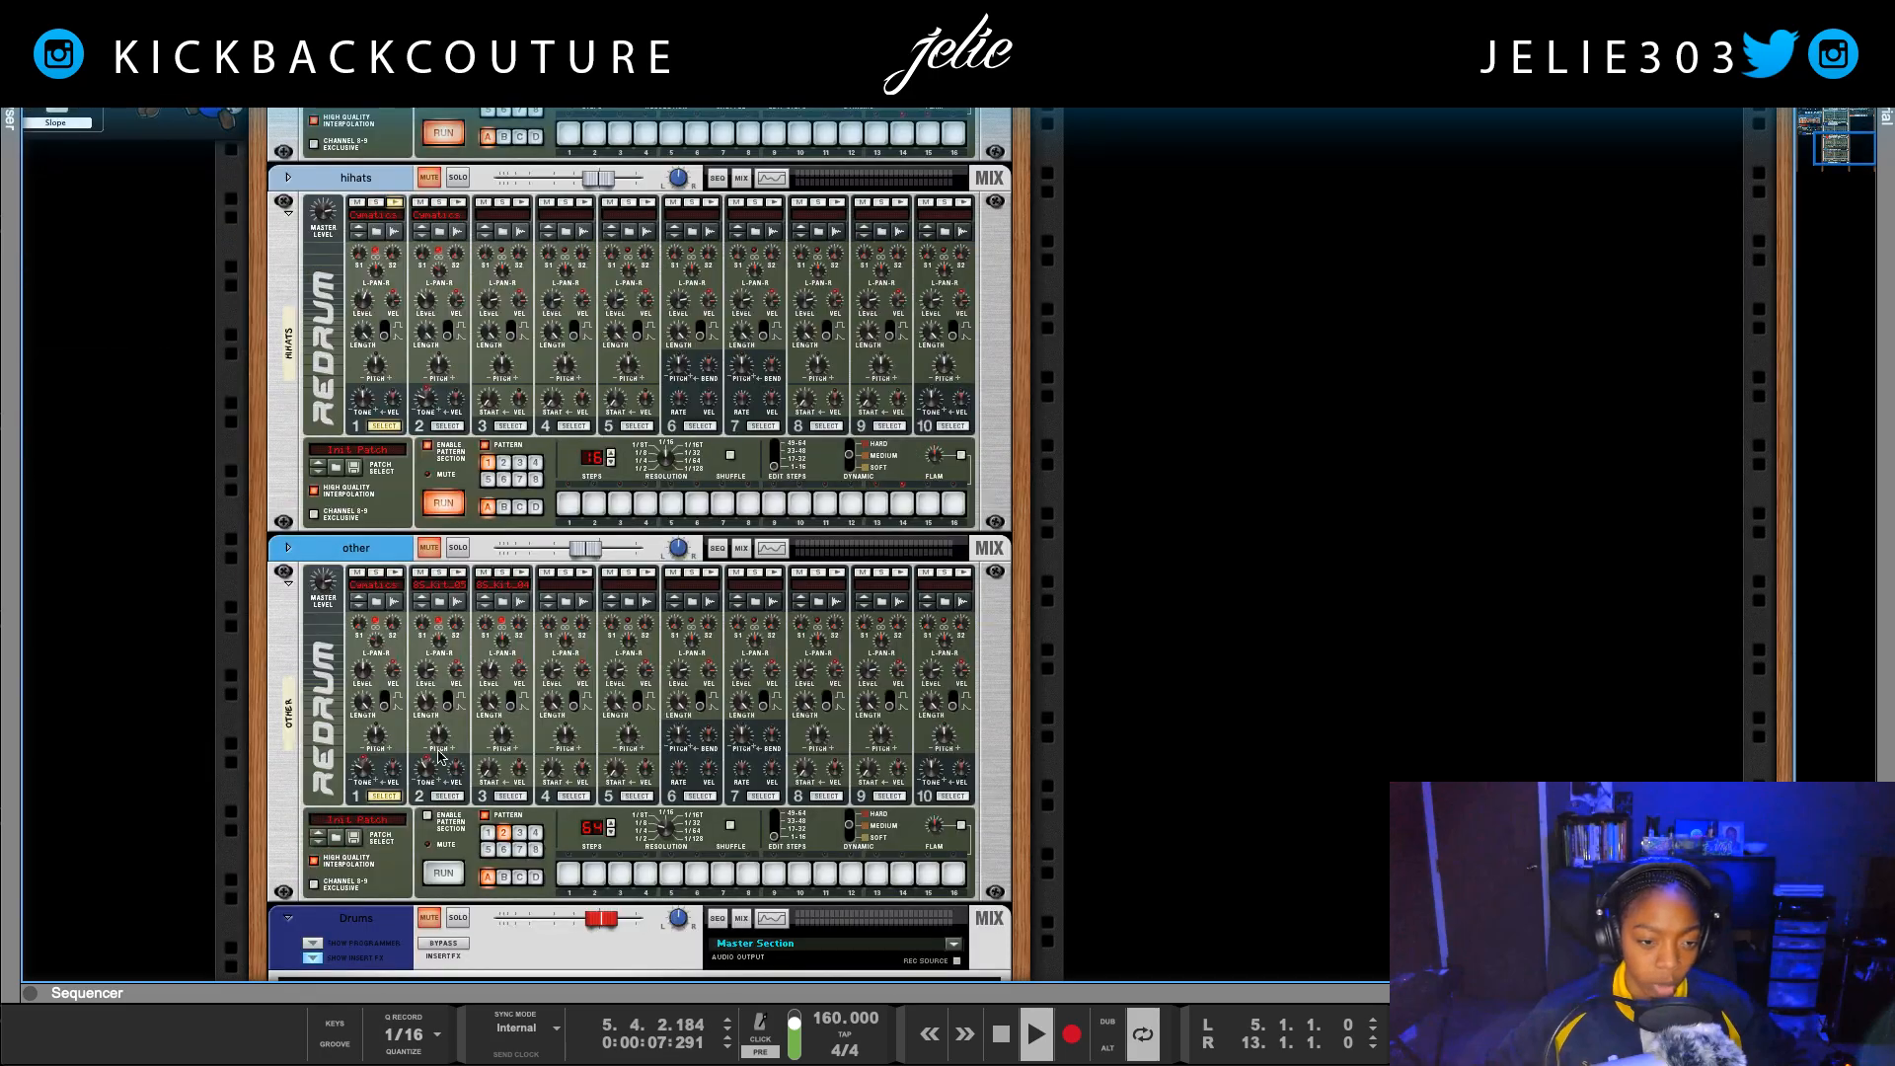
scroll(476, 763, "up", 15)
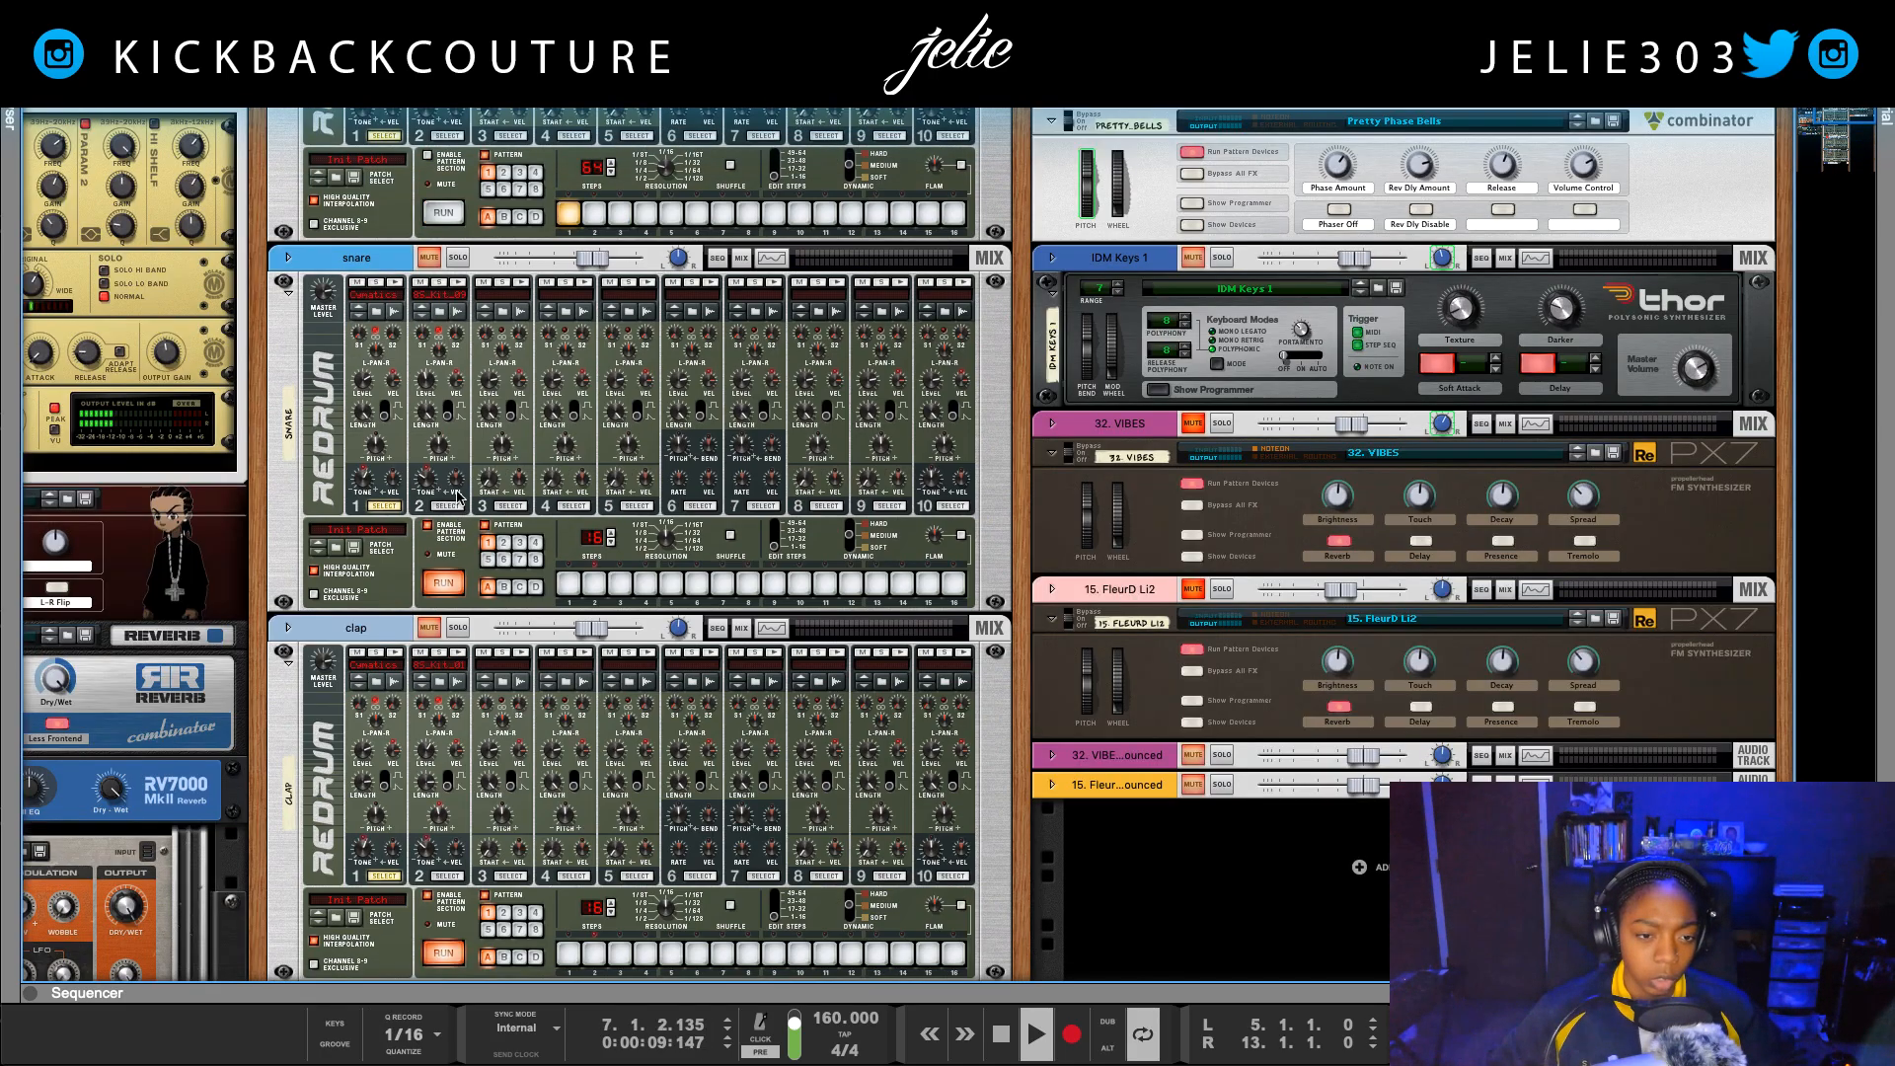
scroll(461, 819, "down", 5)
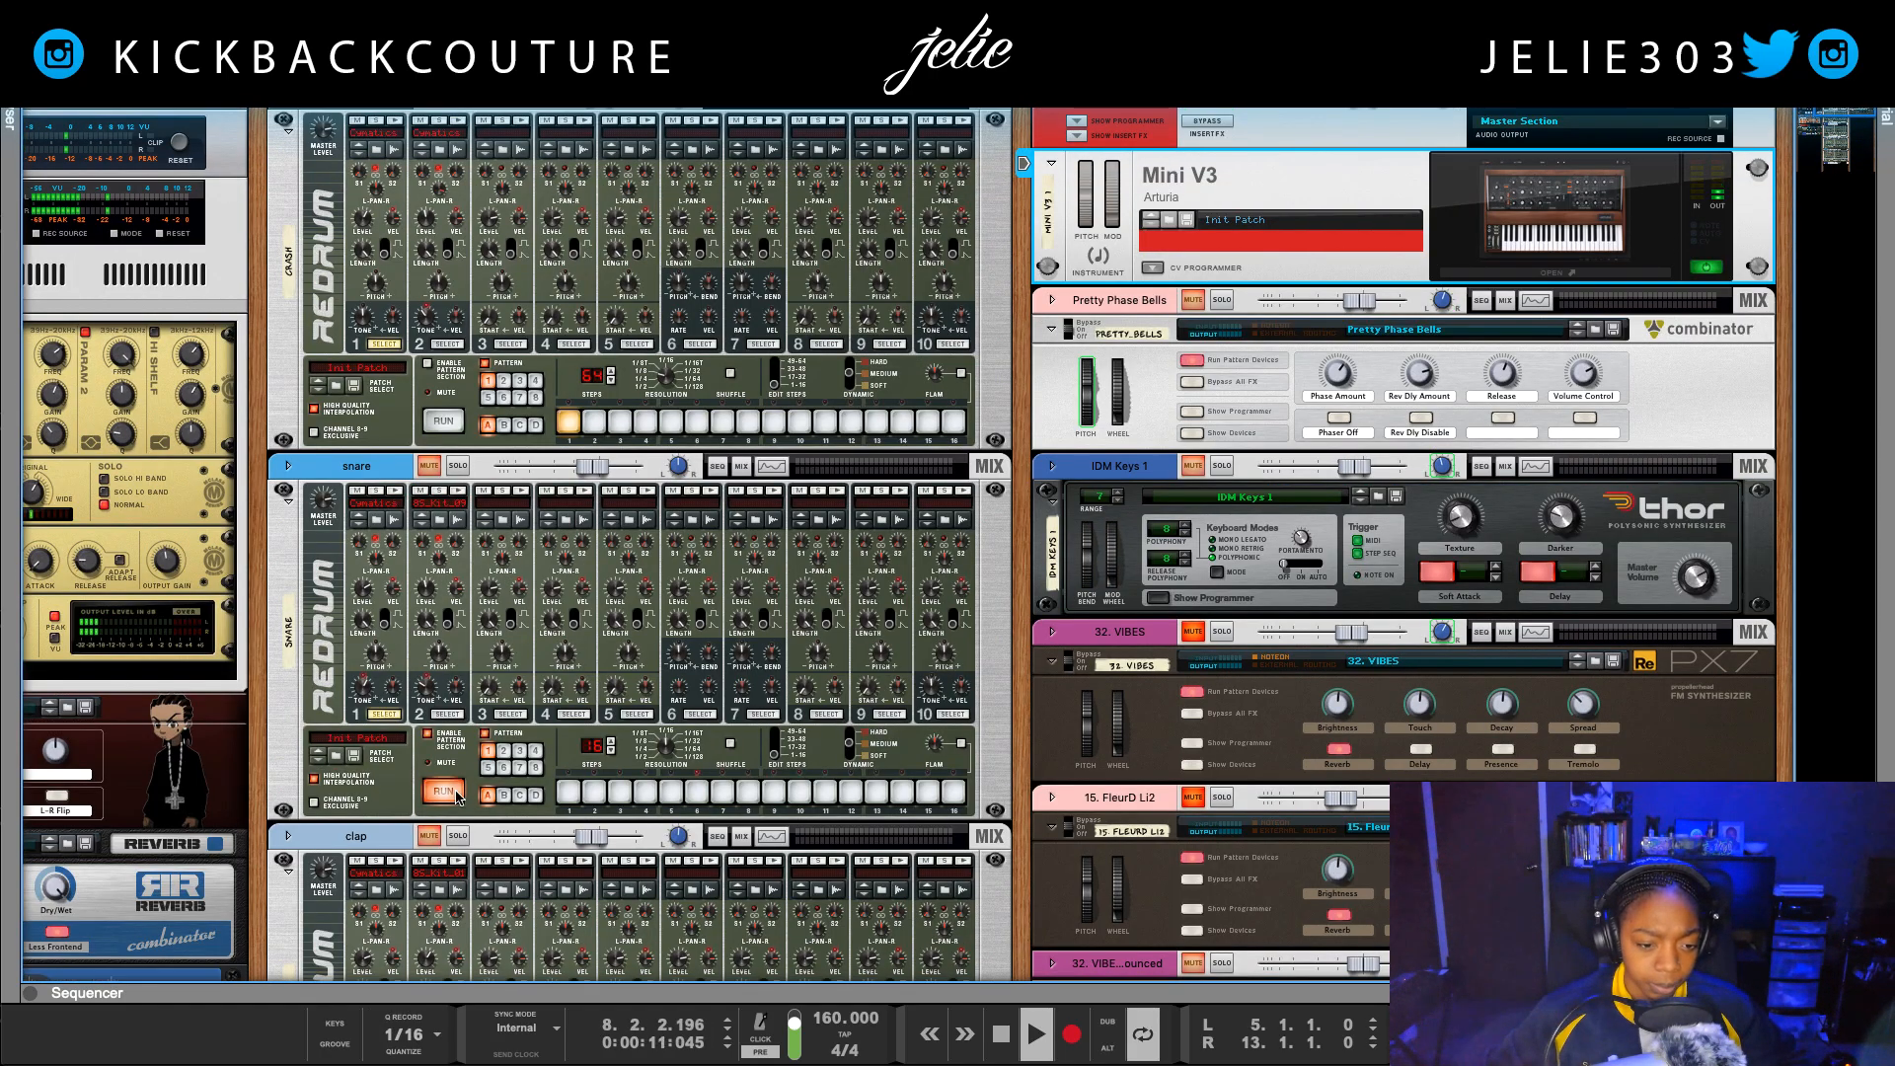
left_click(361, 707)
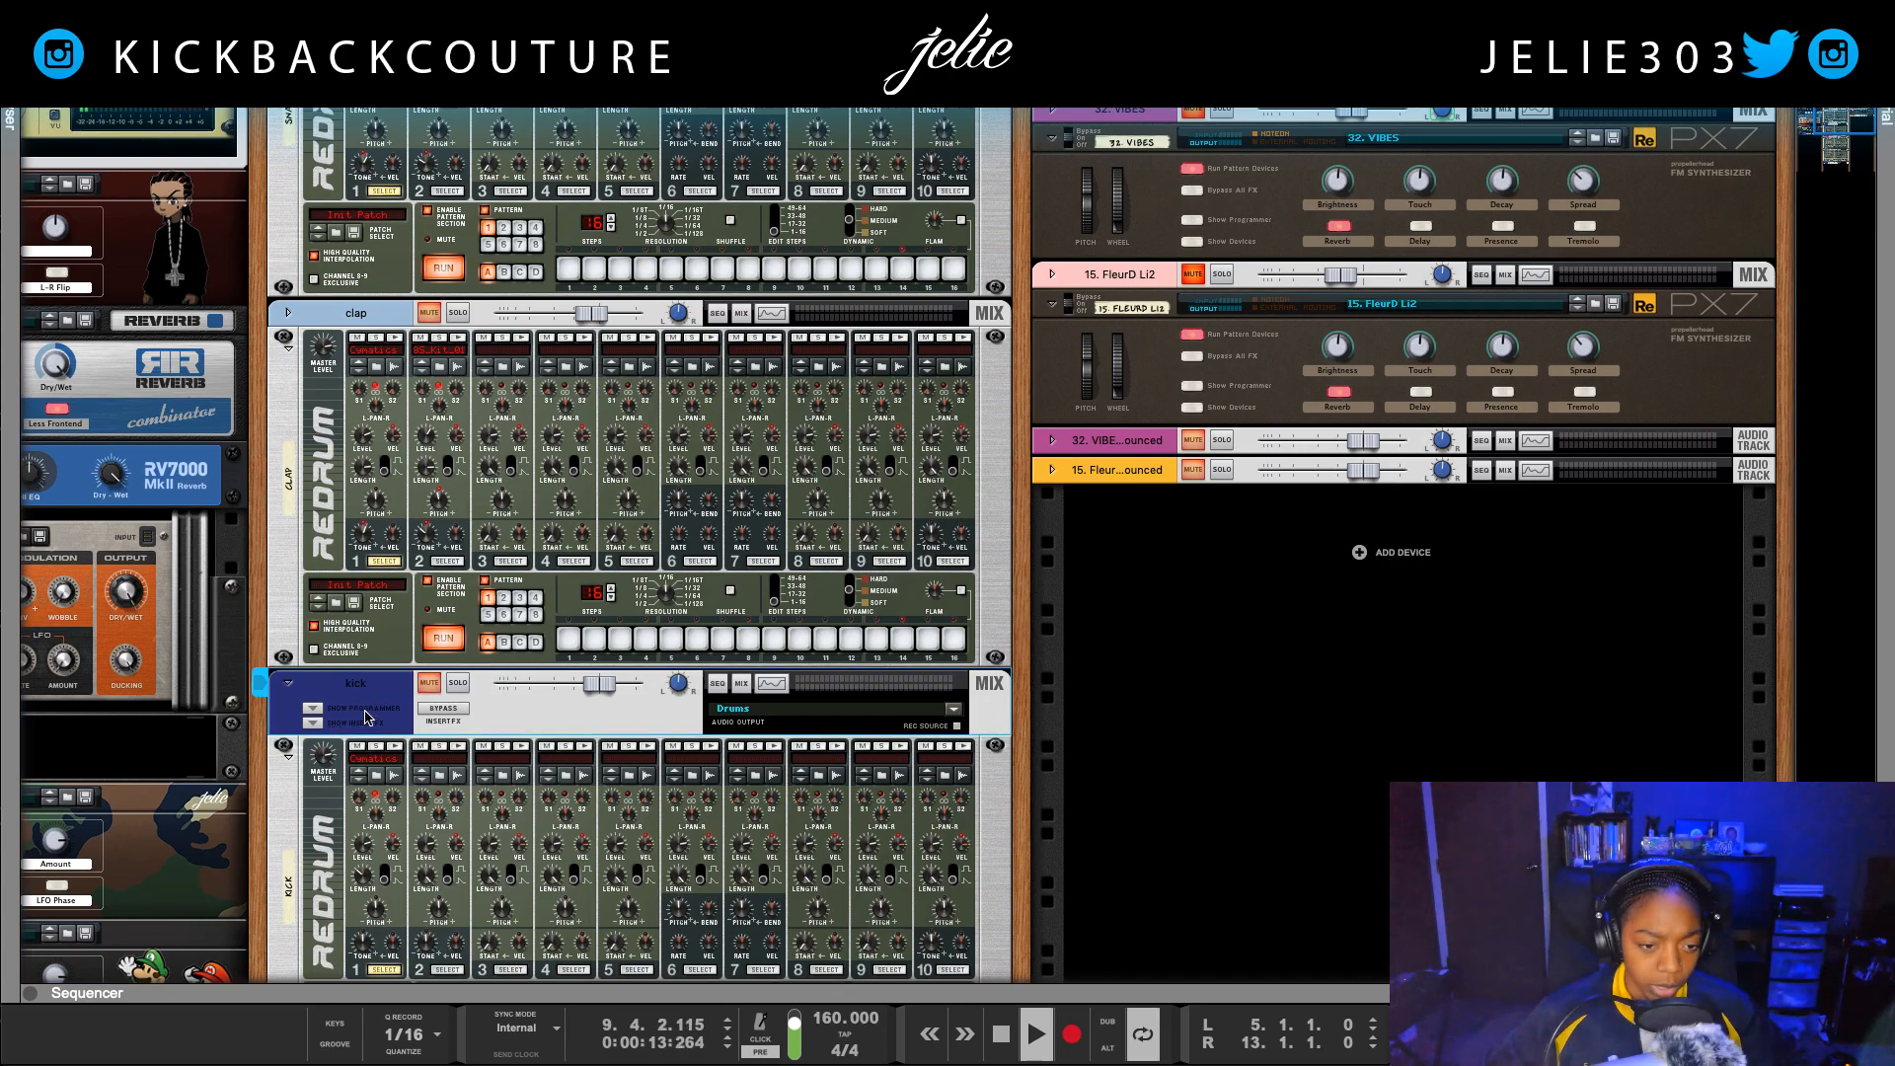
right_click(363, 708)
mouse_move(551, 1051)
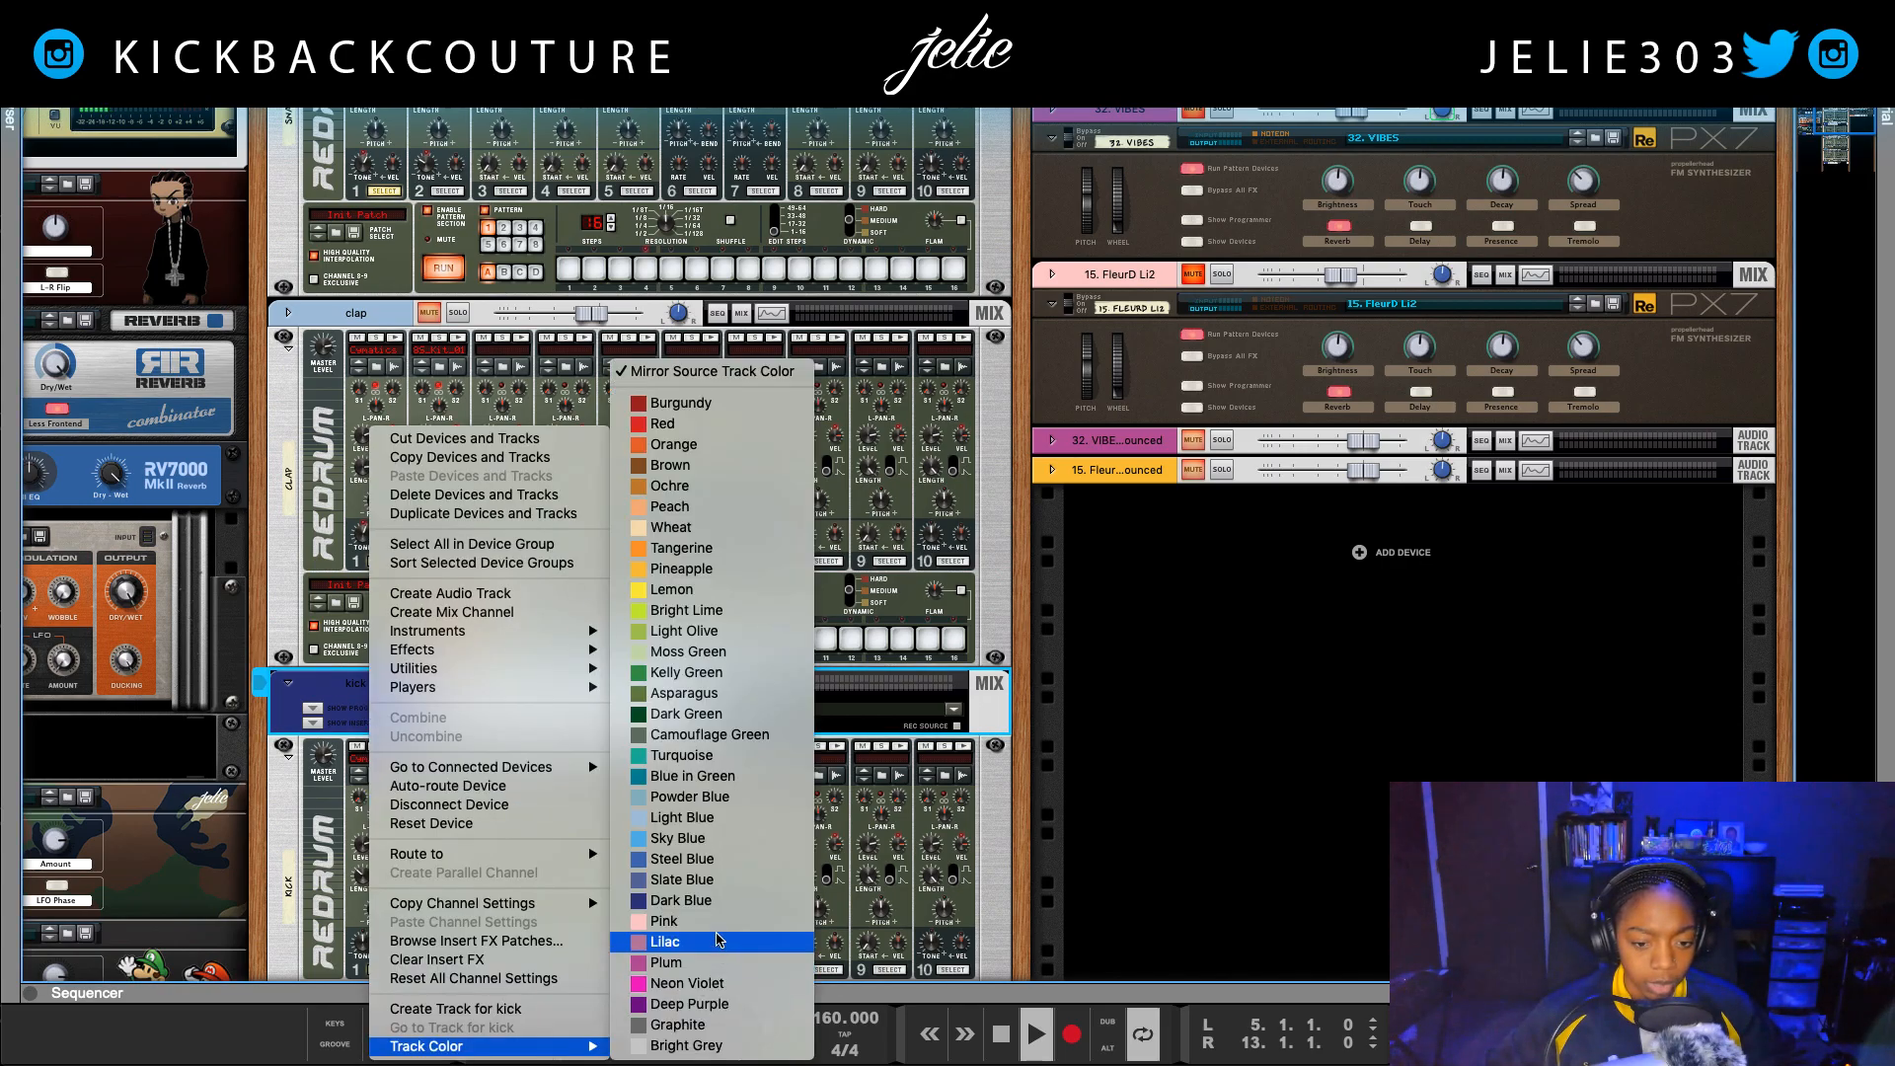
left_click(718, 932)
Step: Solo the kick channel and set the sequencer loop around its first clip, from bar 13 to bar 21
left_click(460, 688)
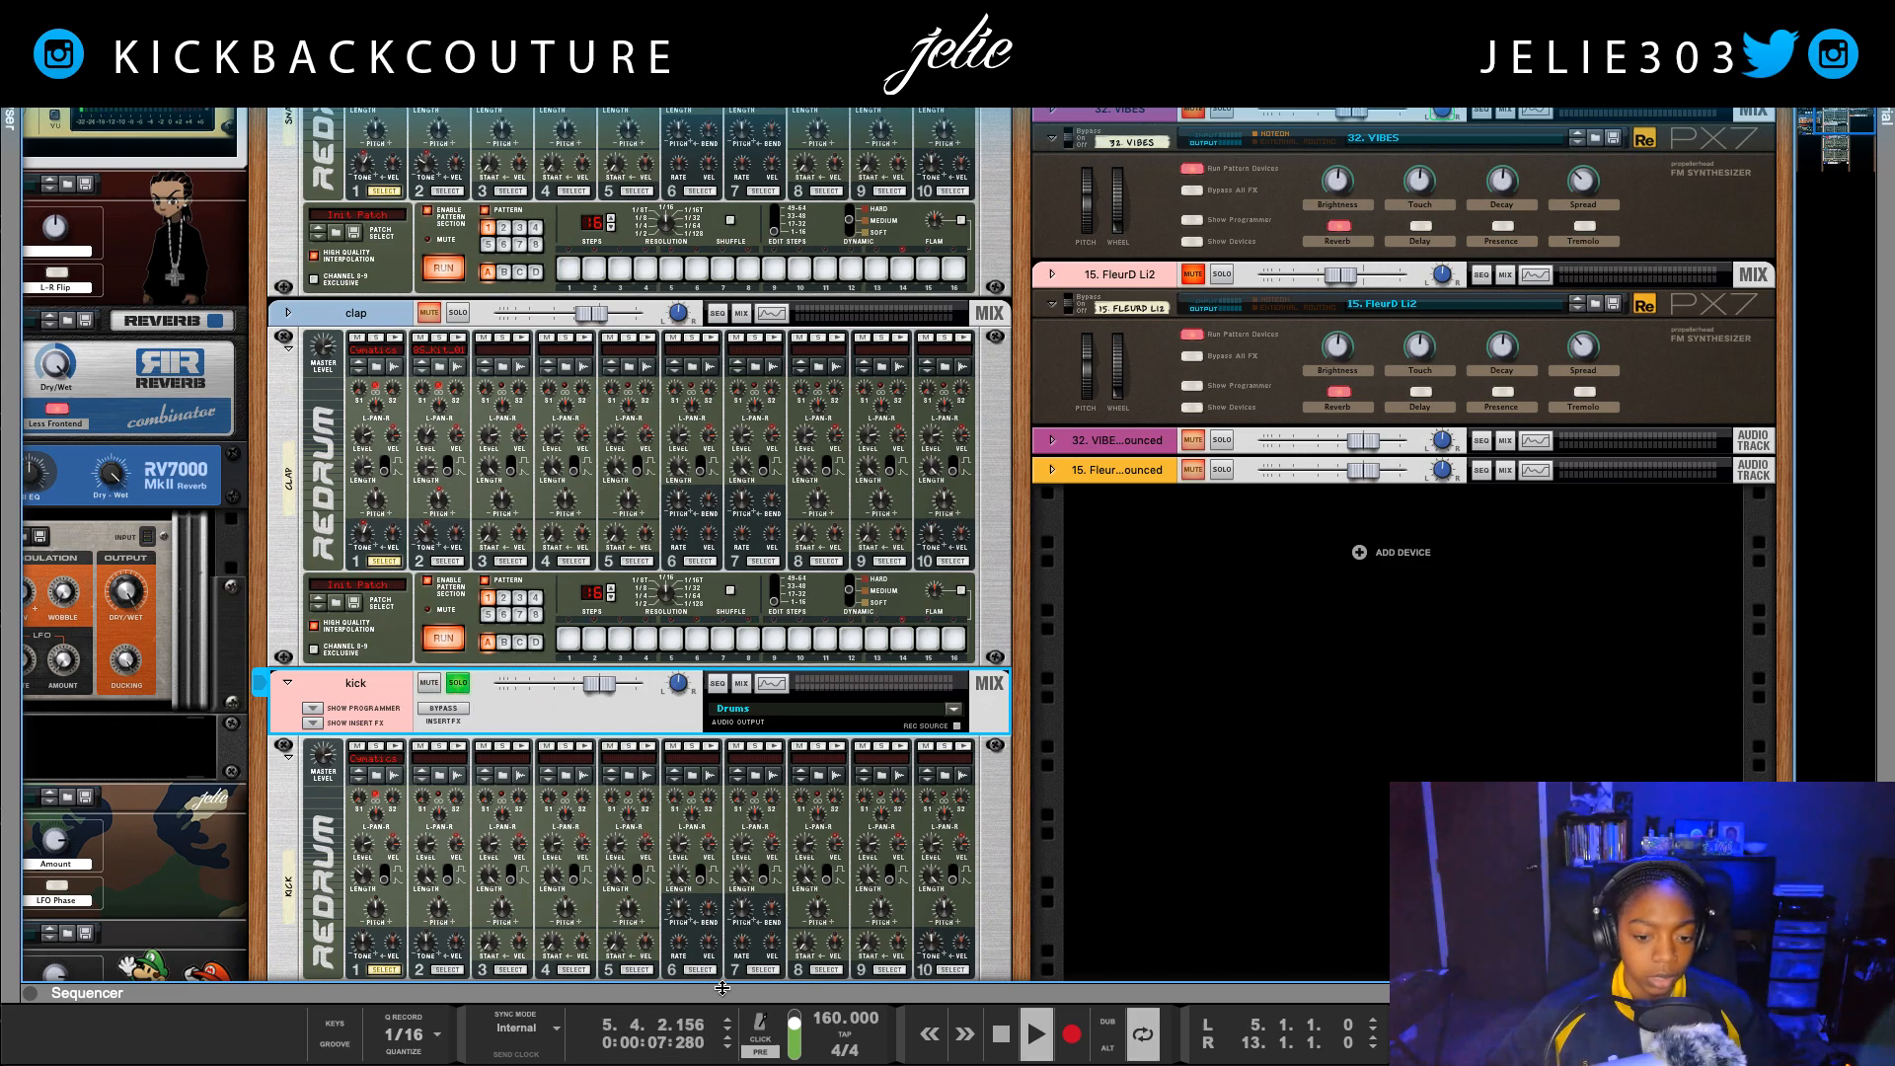
left_click_drag(726, 992, 622, 240)
scroll(454, 801, "down", 5)
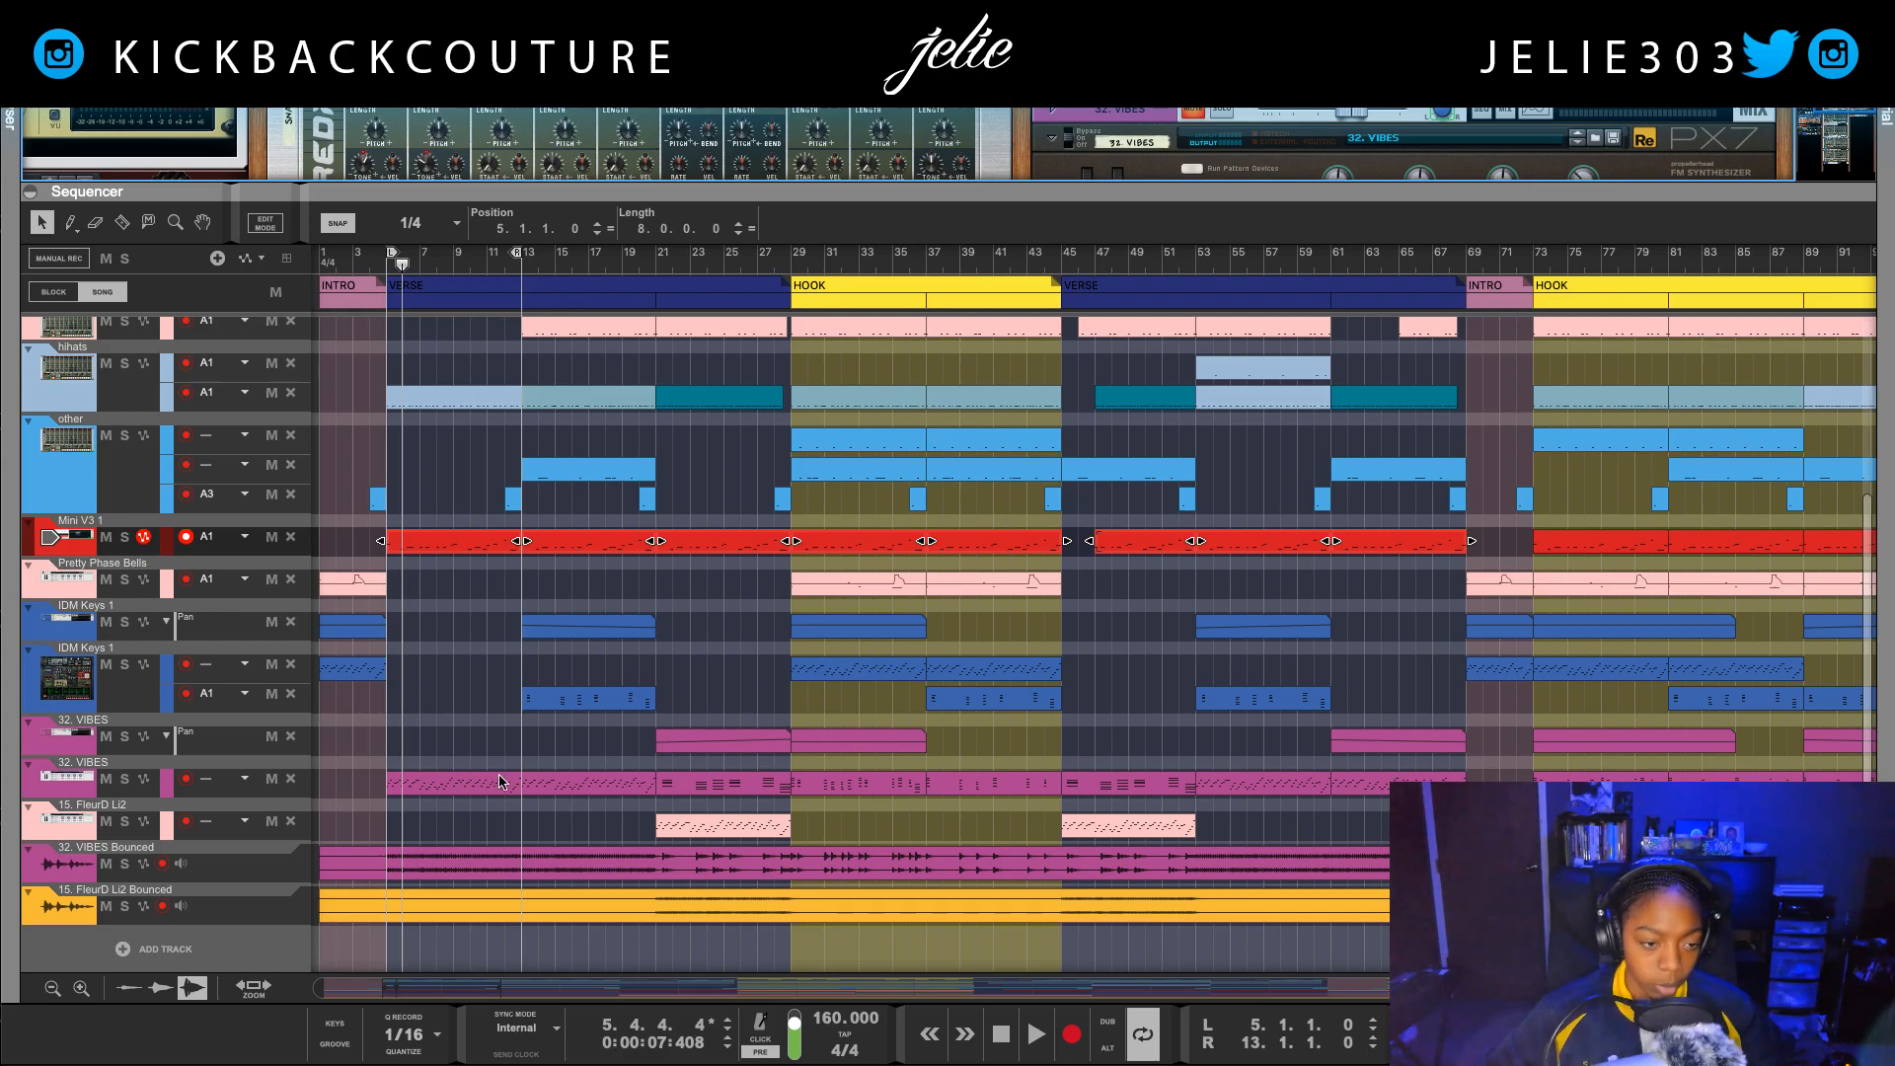
scroll(496, 710, "up", 5)
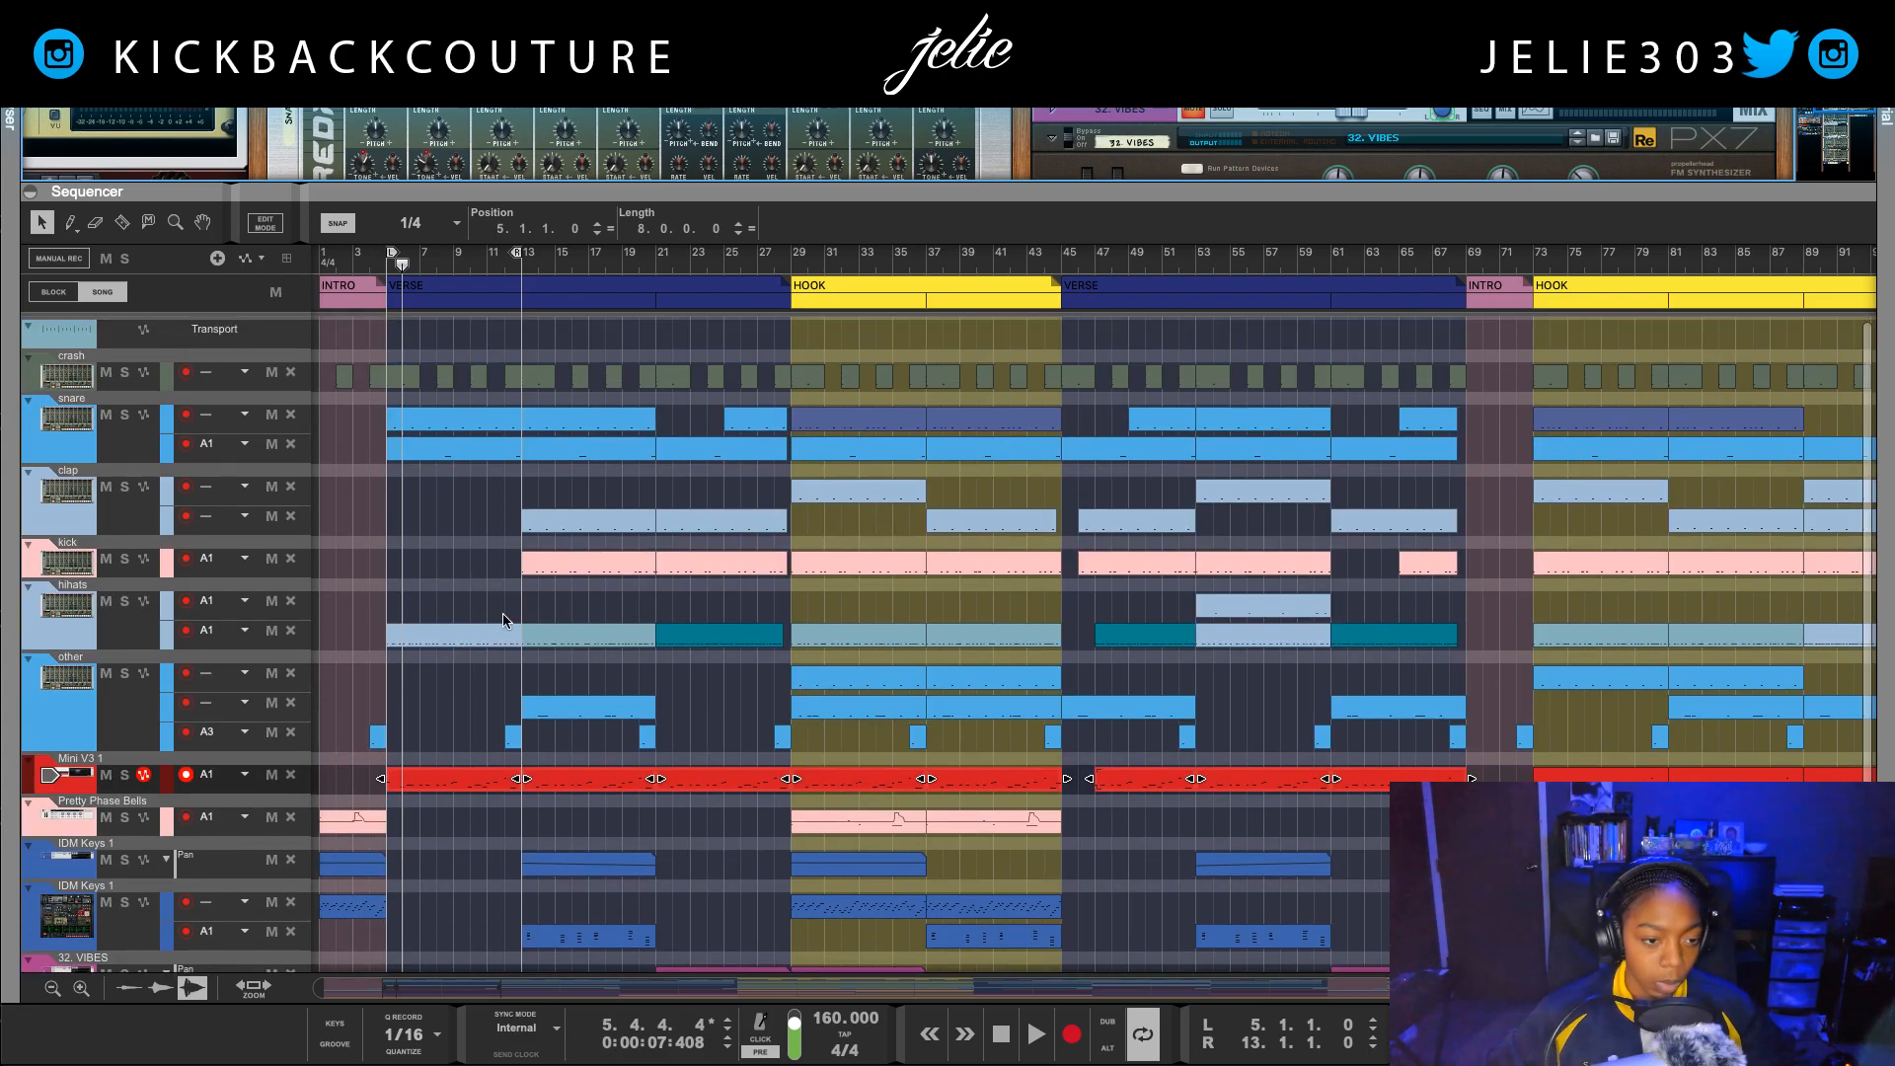
left_click(573, 565)
key("ctrl+l")
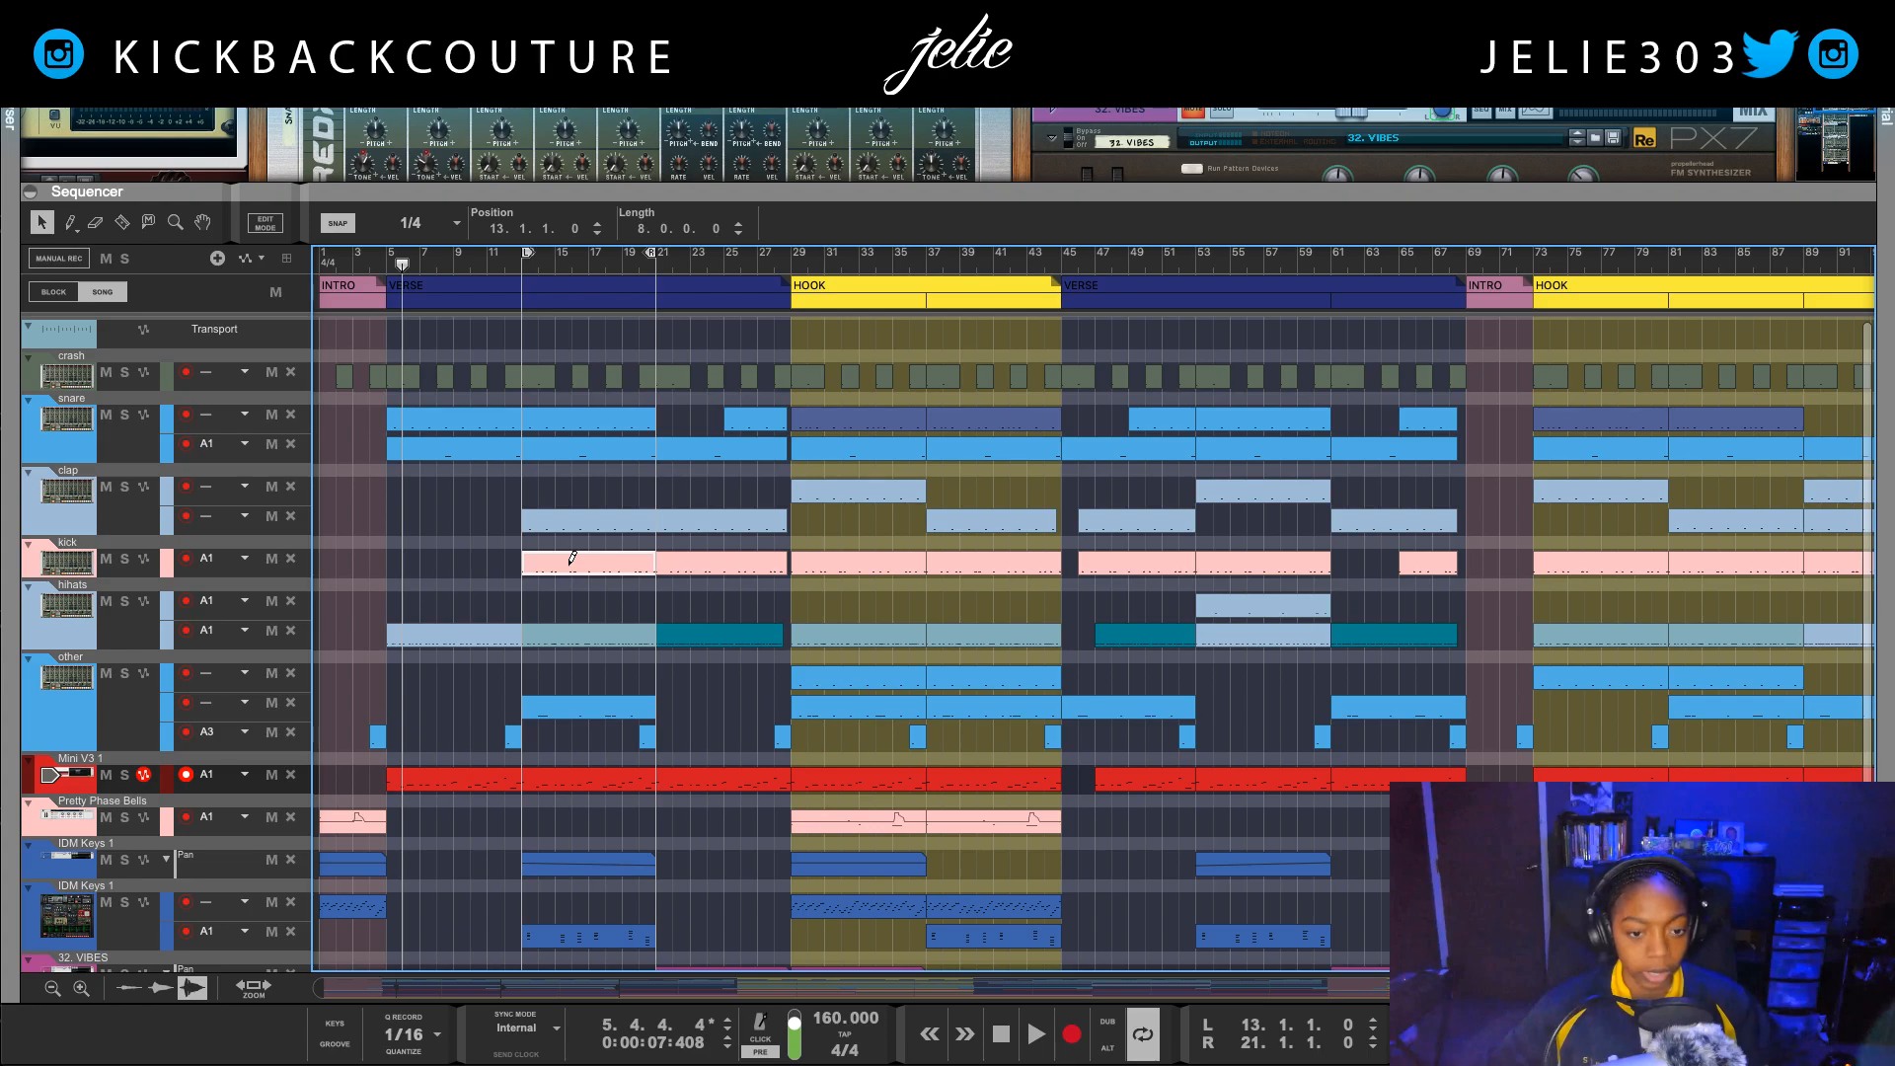
left_click_drag(712, 191, 880, 1042)
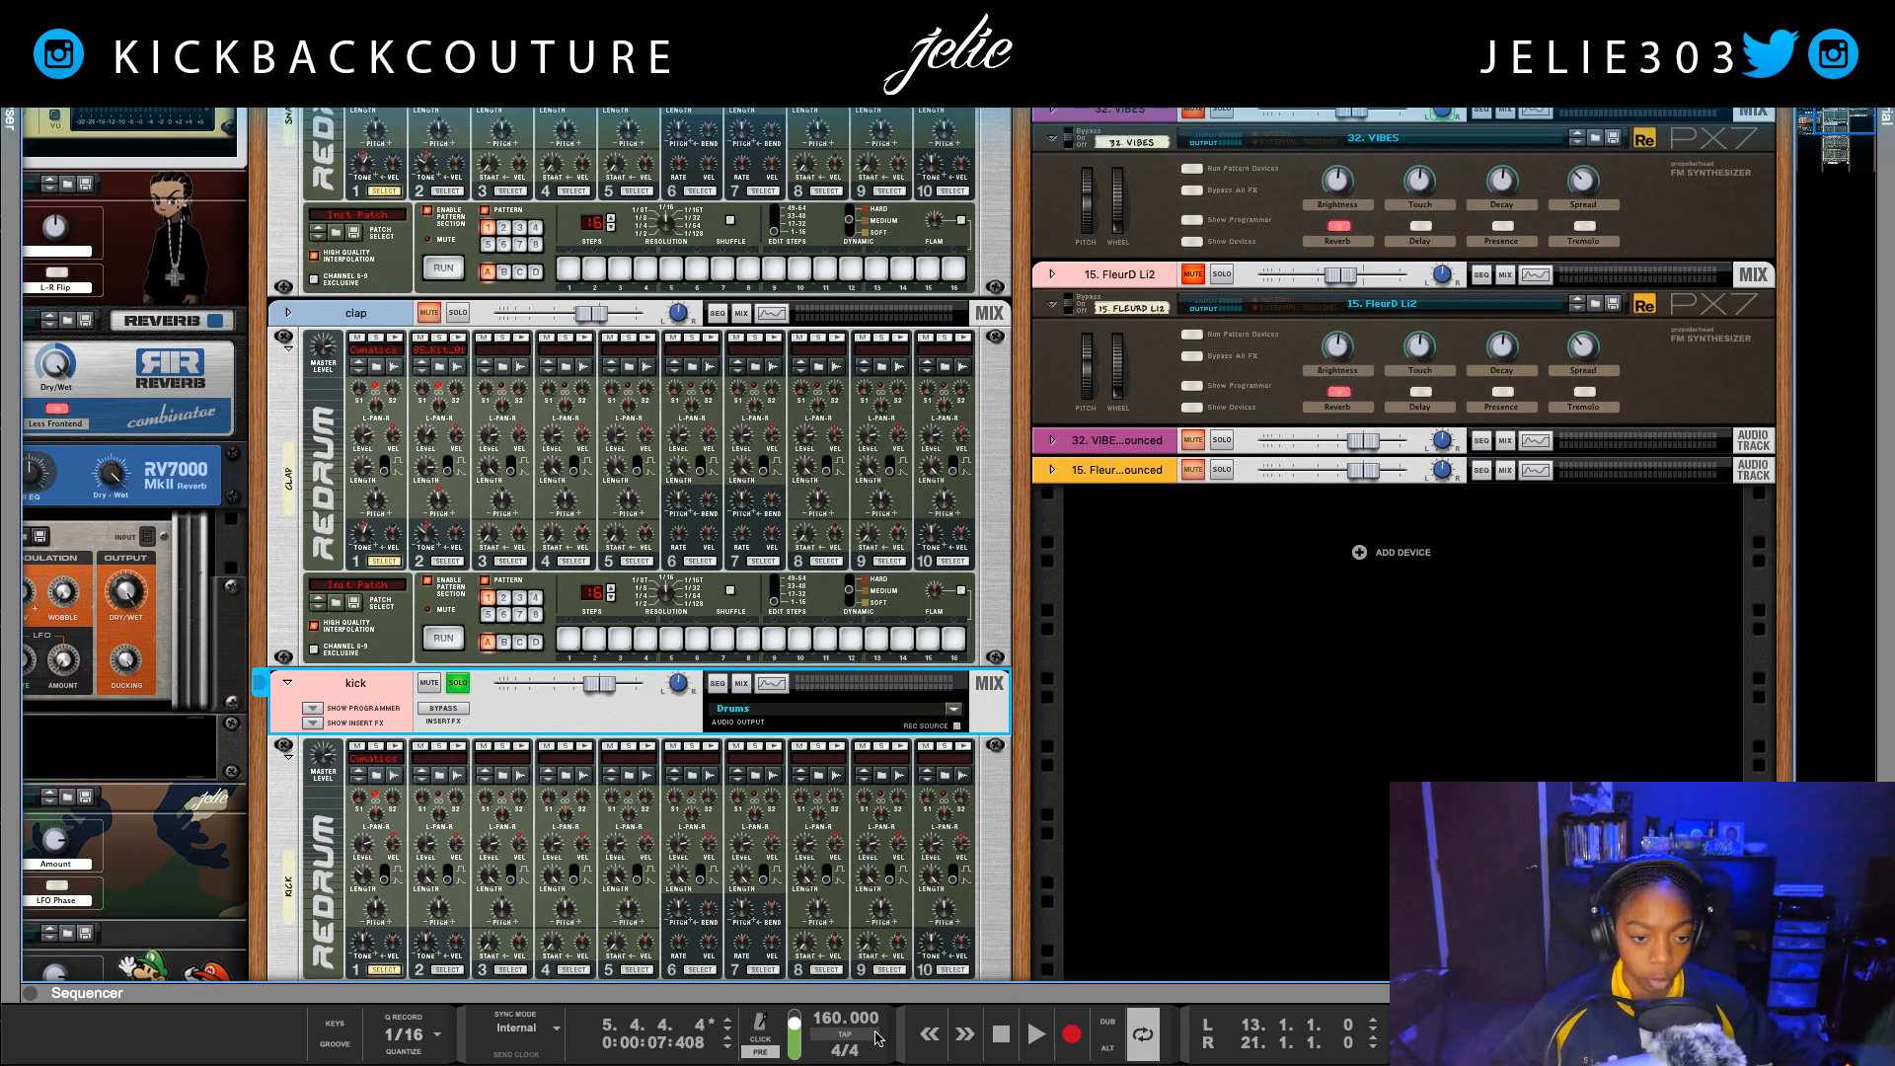
Step: Listen to the soloed kick loop, stop playback and trigger the first drum of the kick Redrum
key("space")
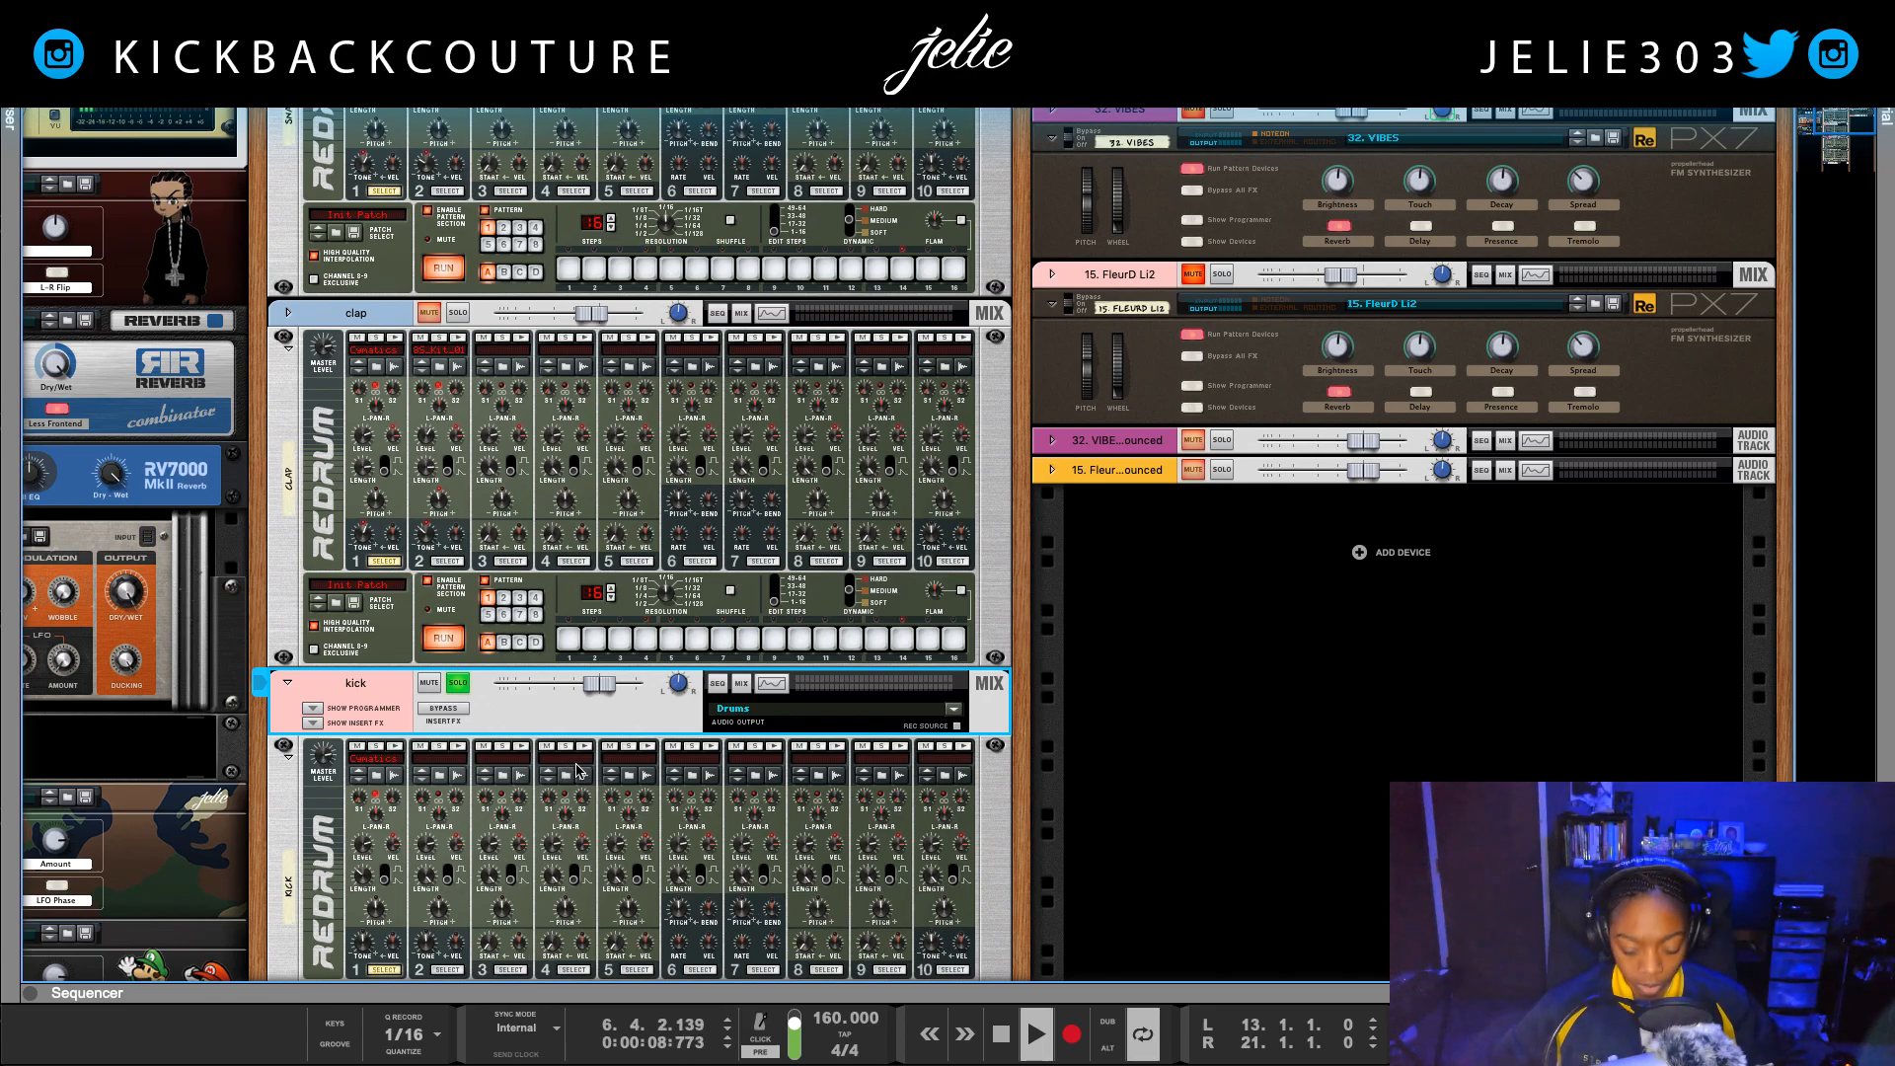
scroll(425, 671, "down", 4)
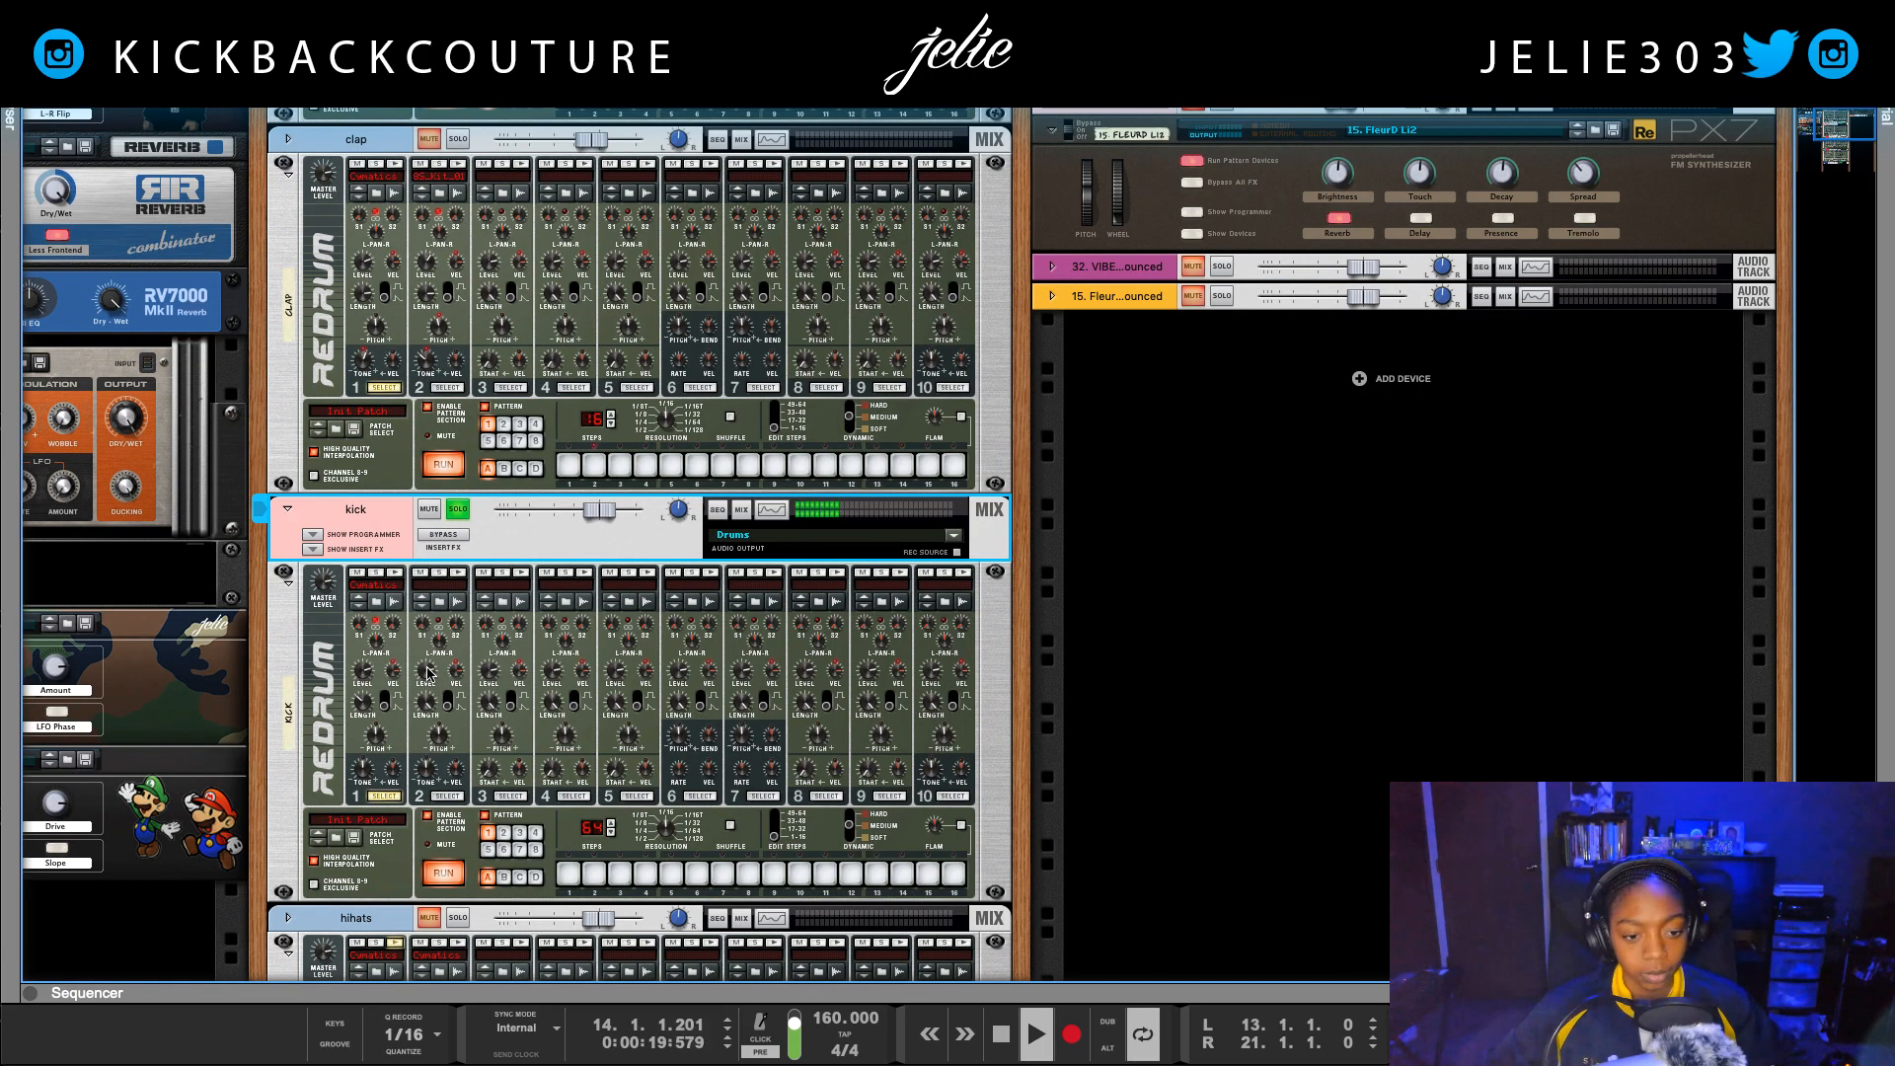
key("space")
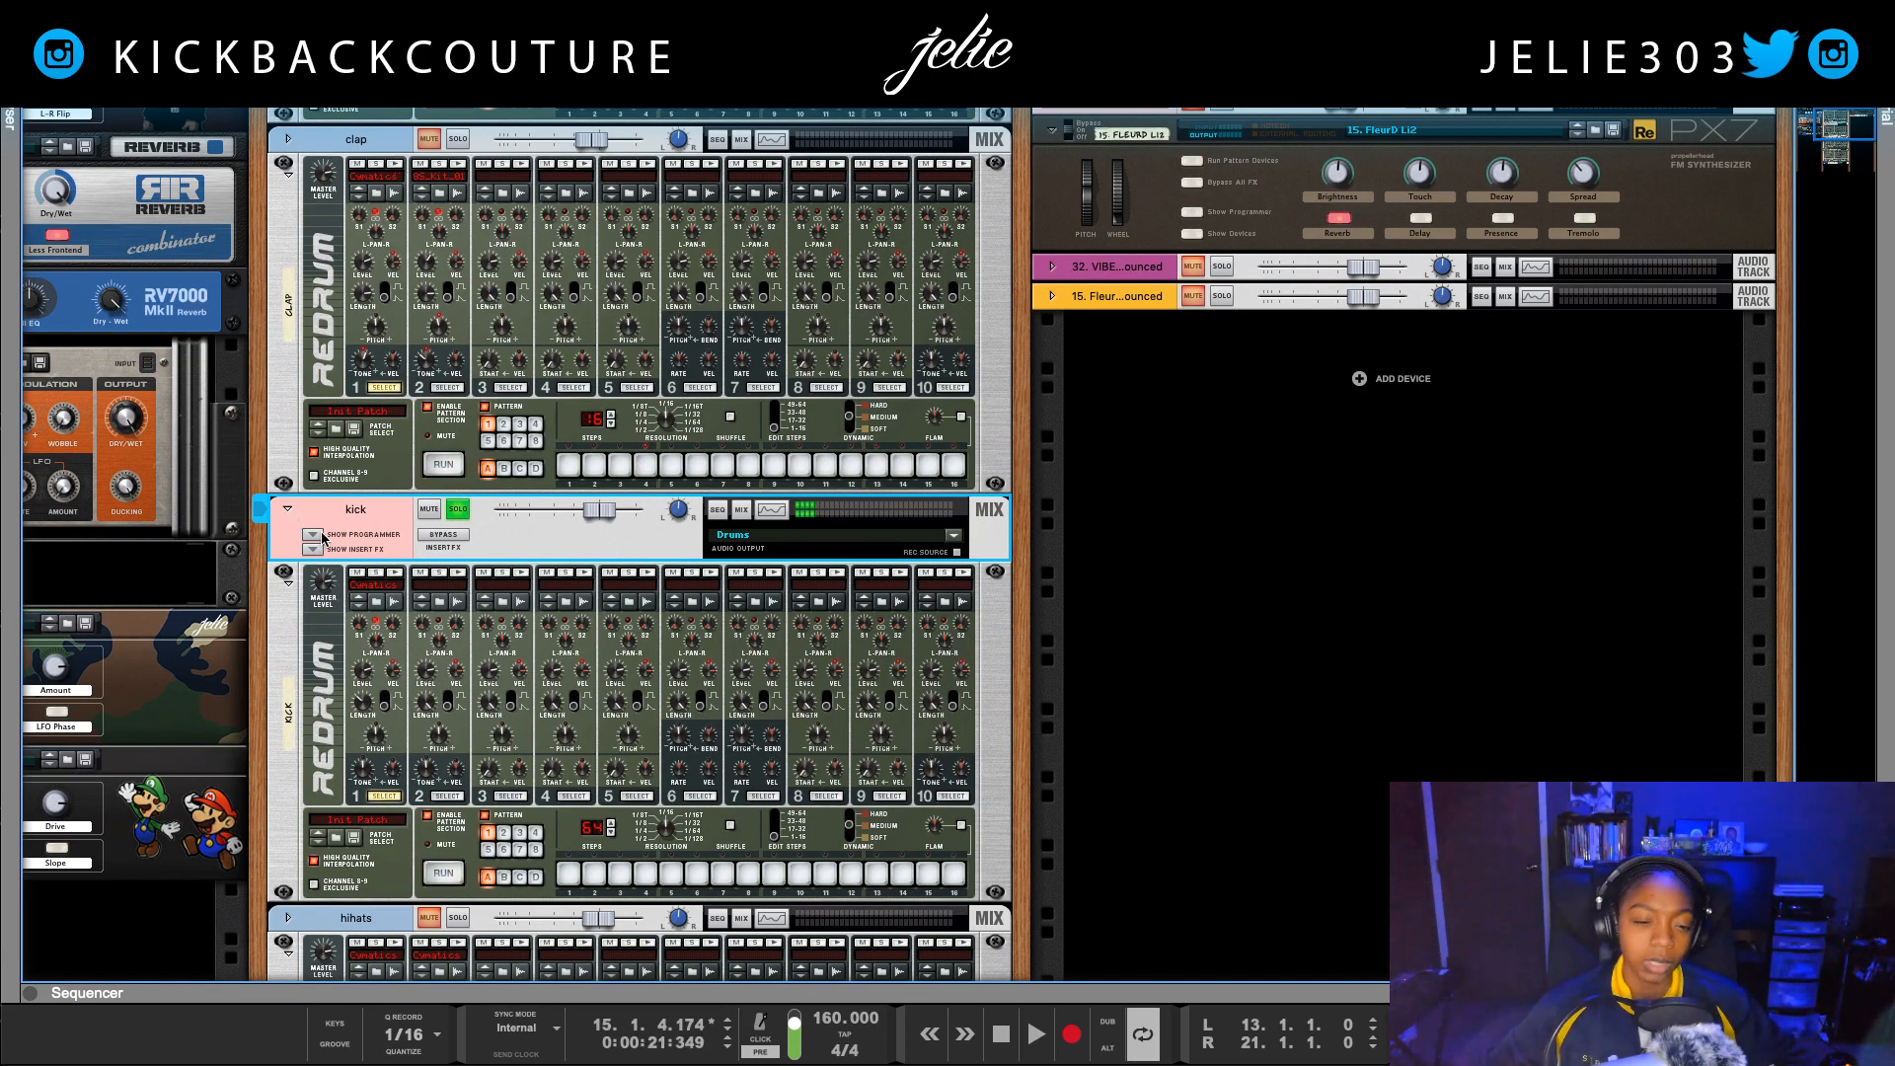
key("shift+Return")
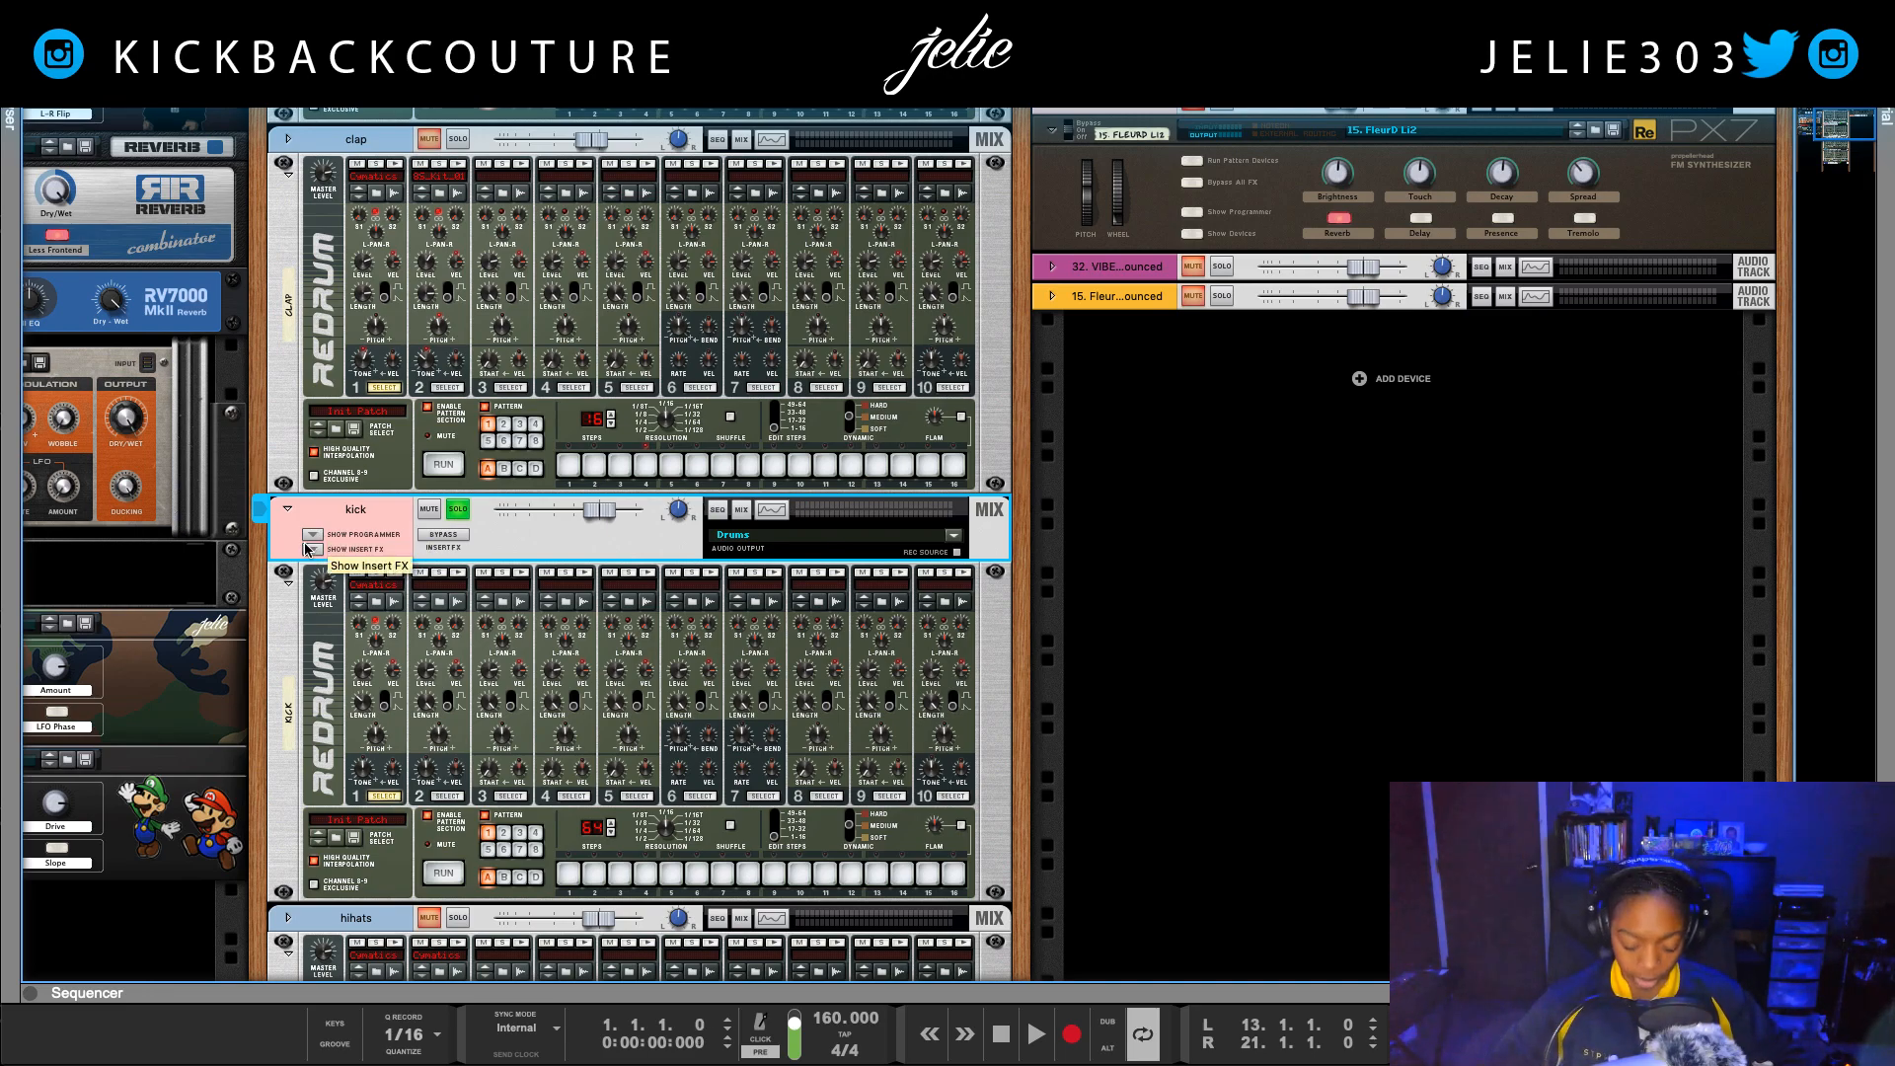
left_click(390, 577)
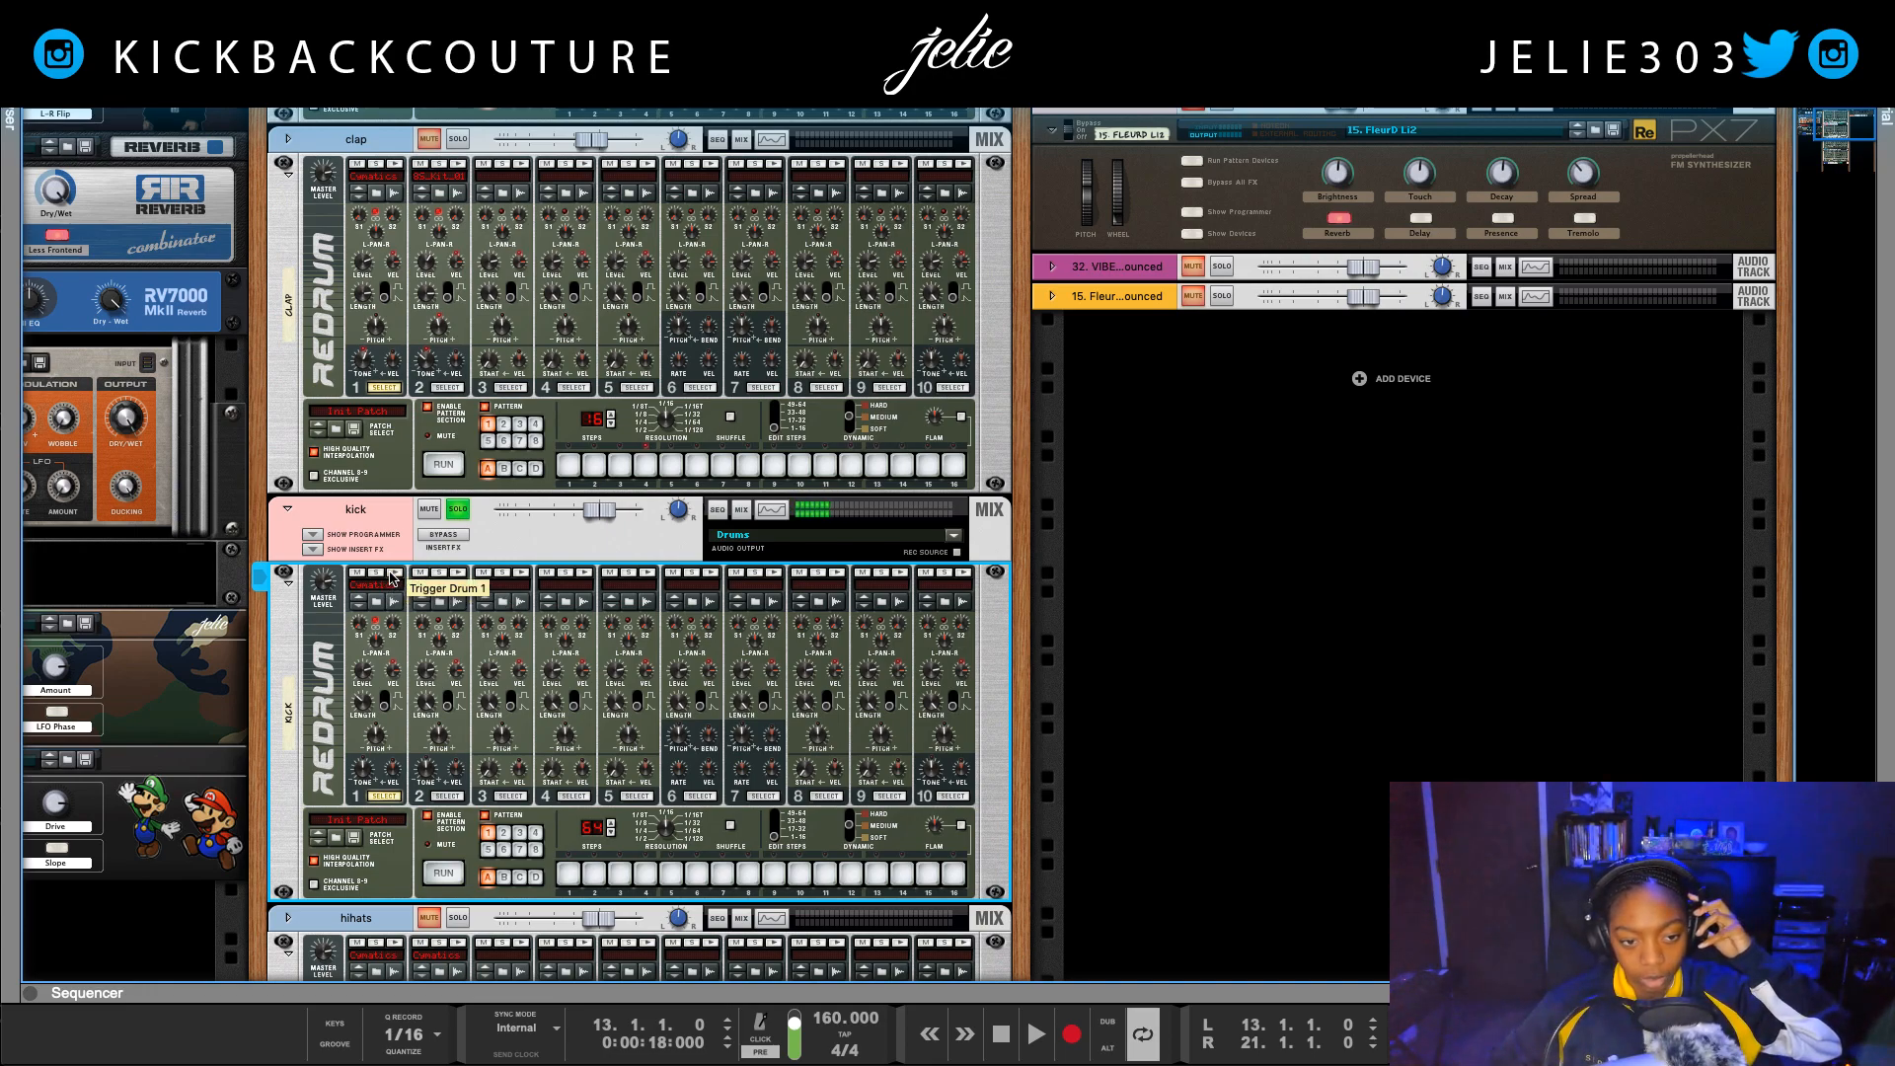
Step: Load Kick (WondaBoomin).wav from the Drums favorites into the kick Redrum's first drum slot and play the loop
key("F3")
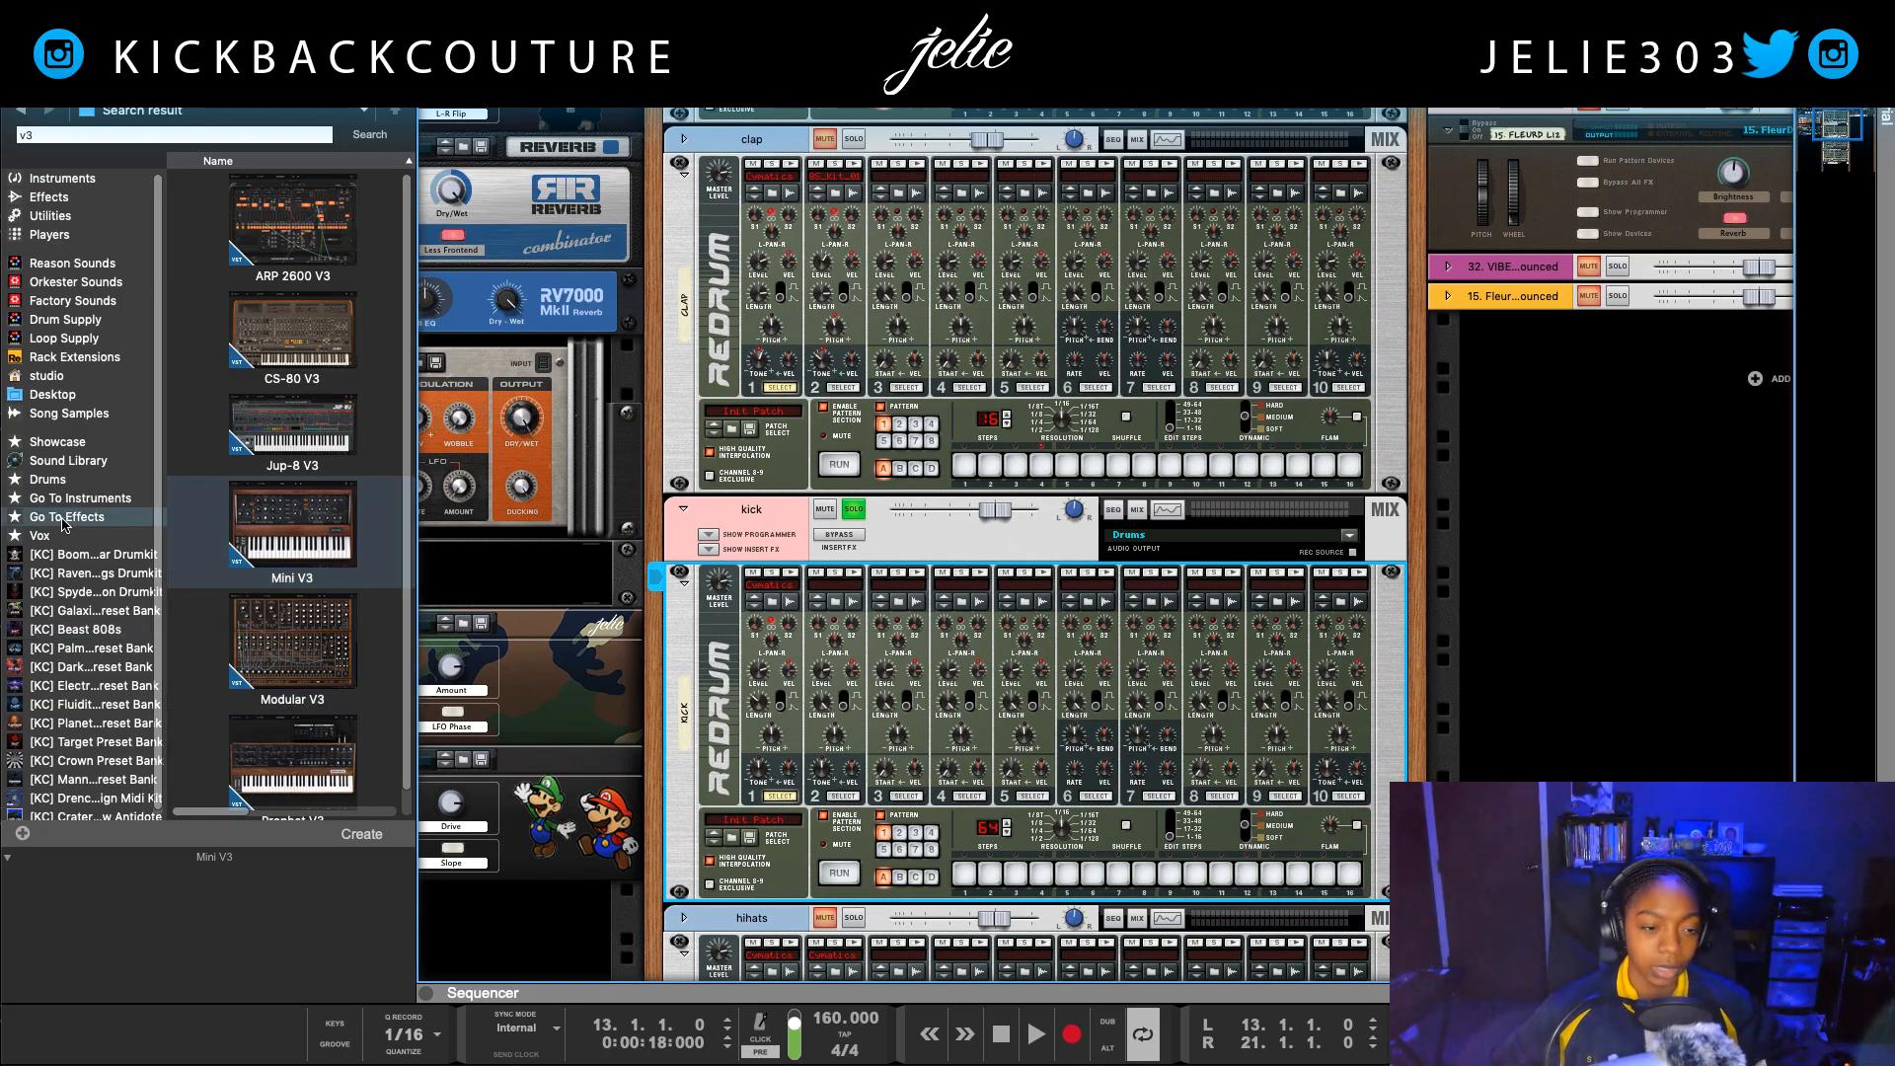
left_click(67, 480)
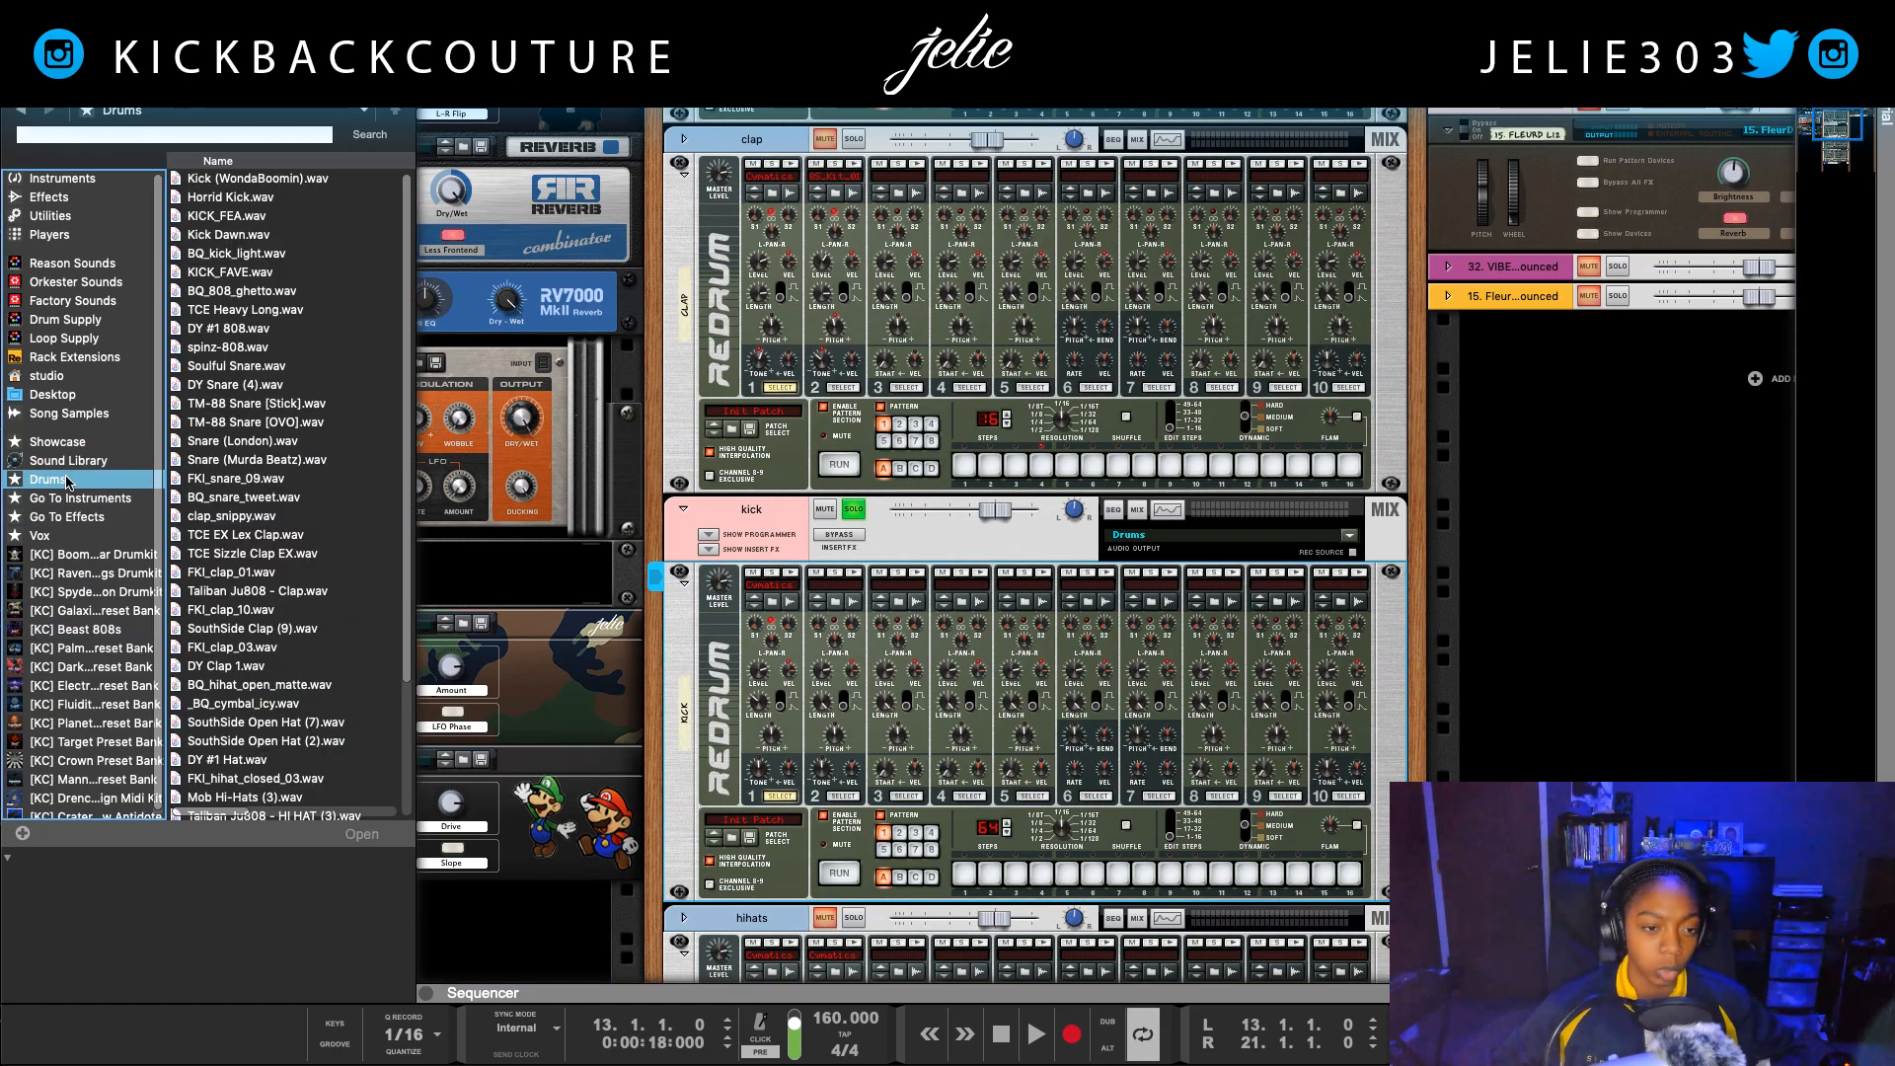
left_click_drag(232, 178, 789, 632)
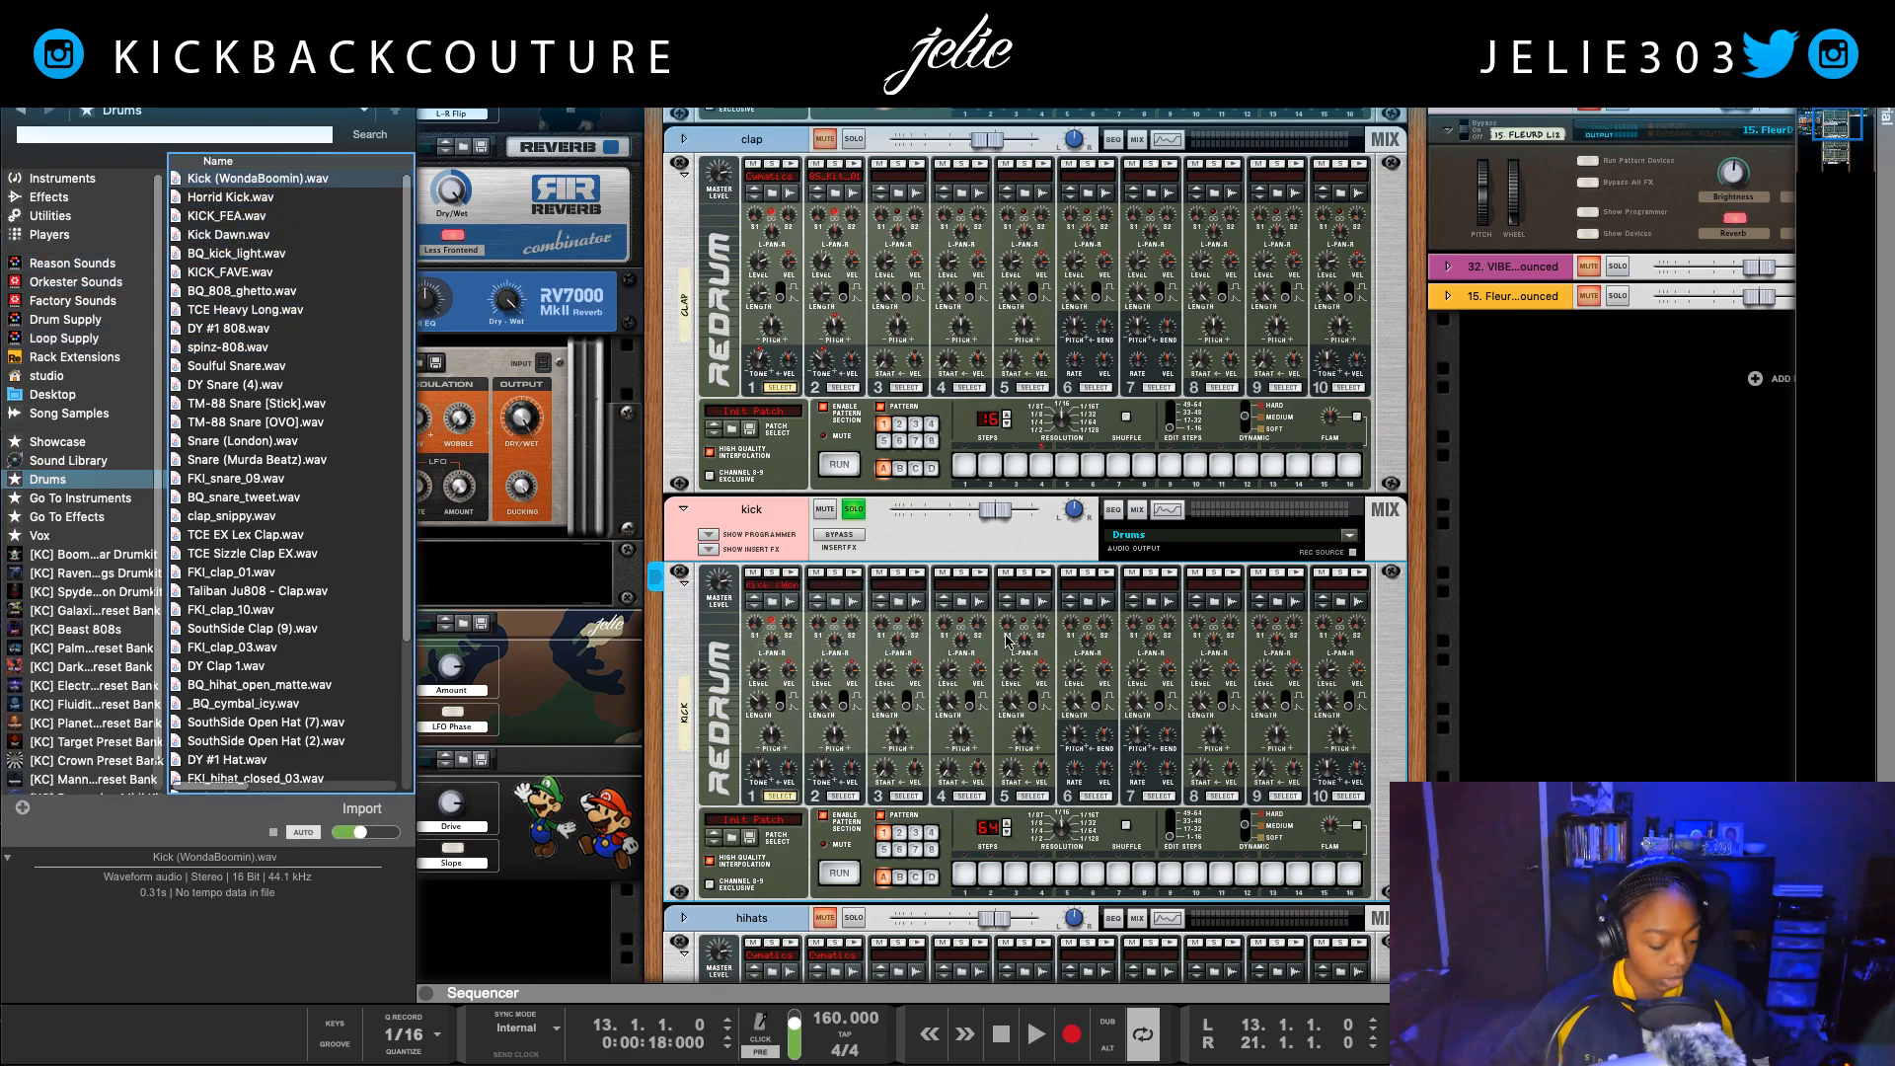
key("F3")
key("space")
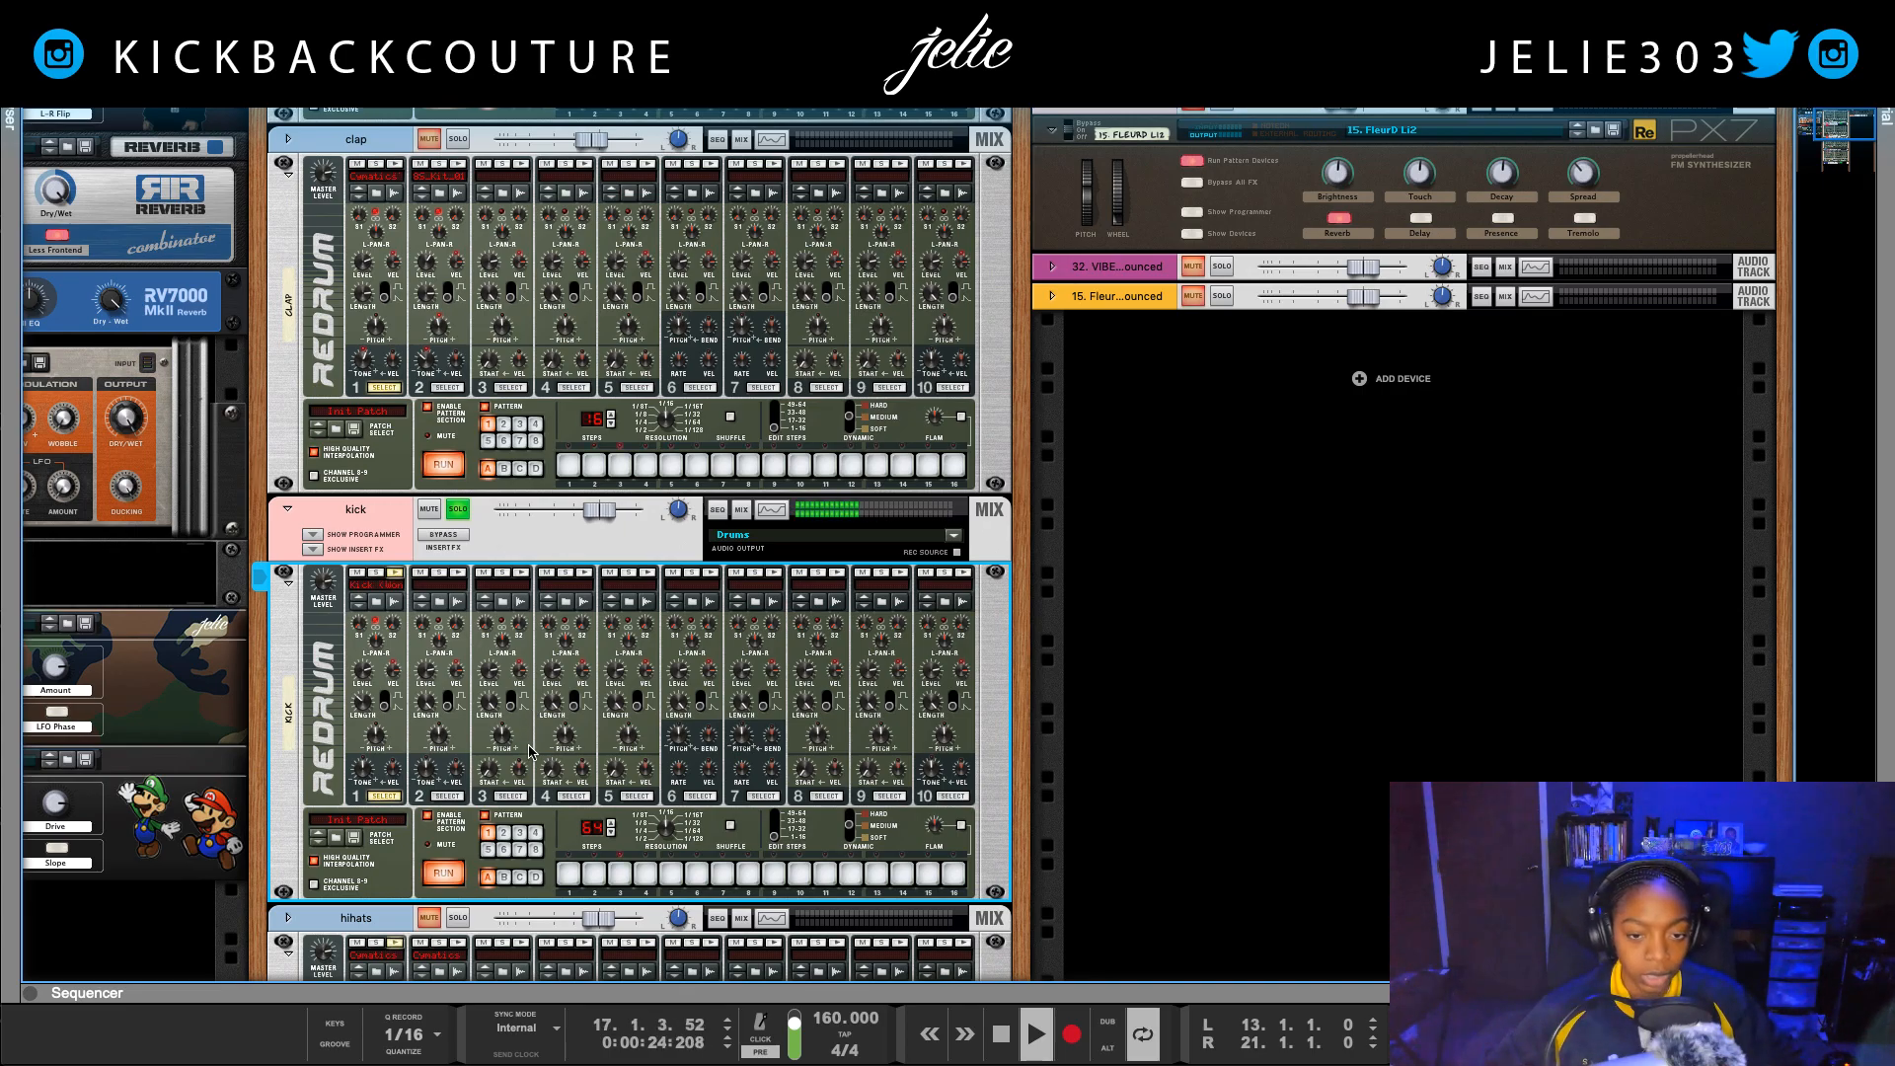
Step: Solo the clap channel and lower its EQ high pass filter to 142.0 Hz, checking it against the playing loop
scroll(395, 493, "up", 4)
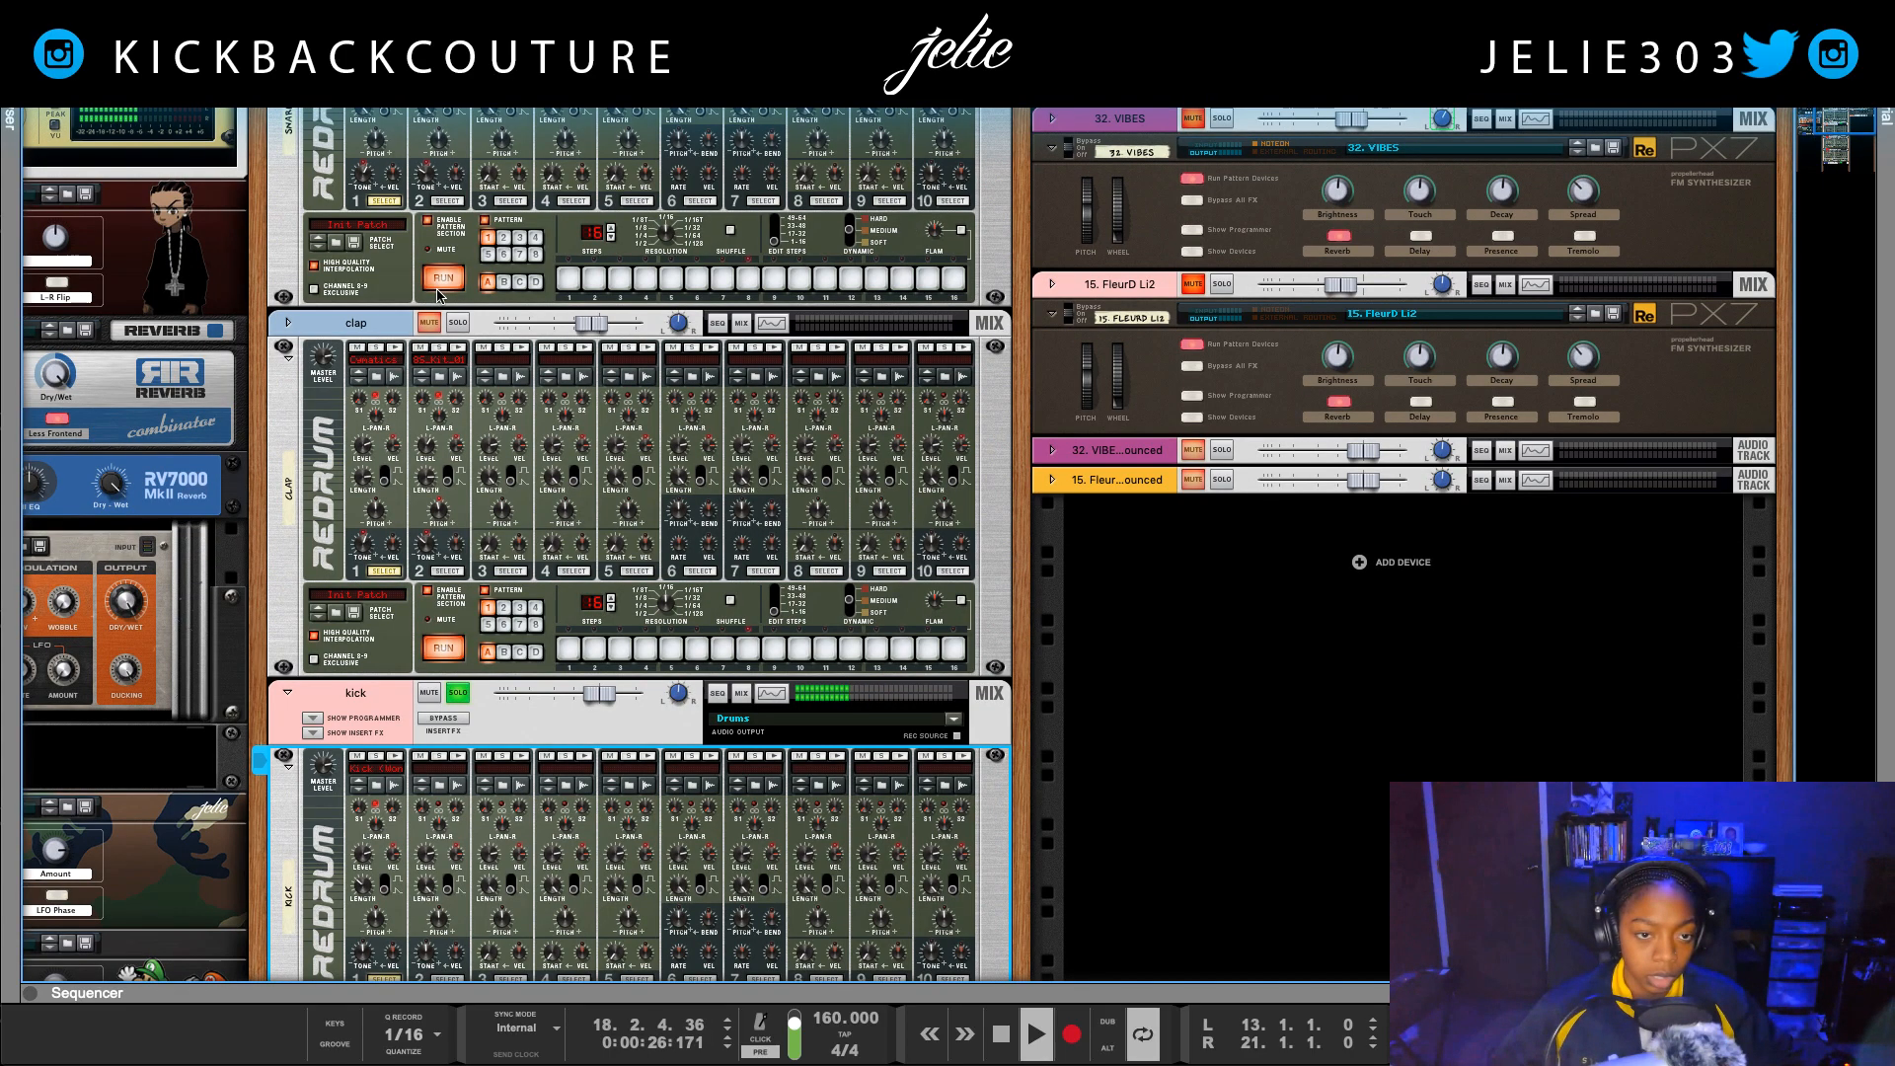
left_click(456, 325)
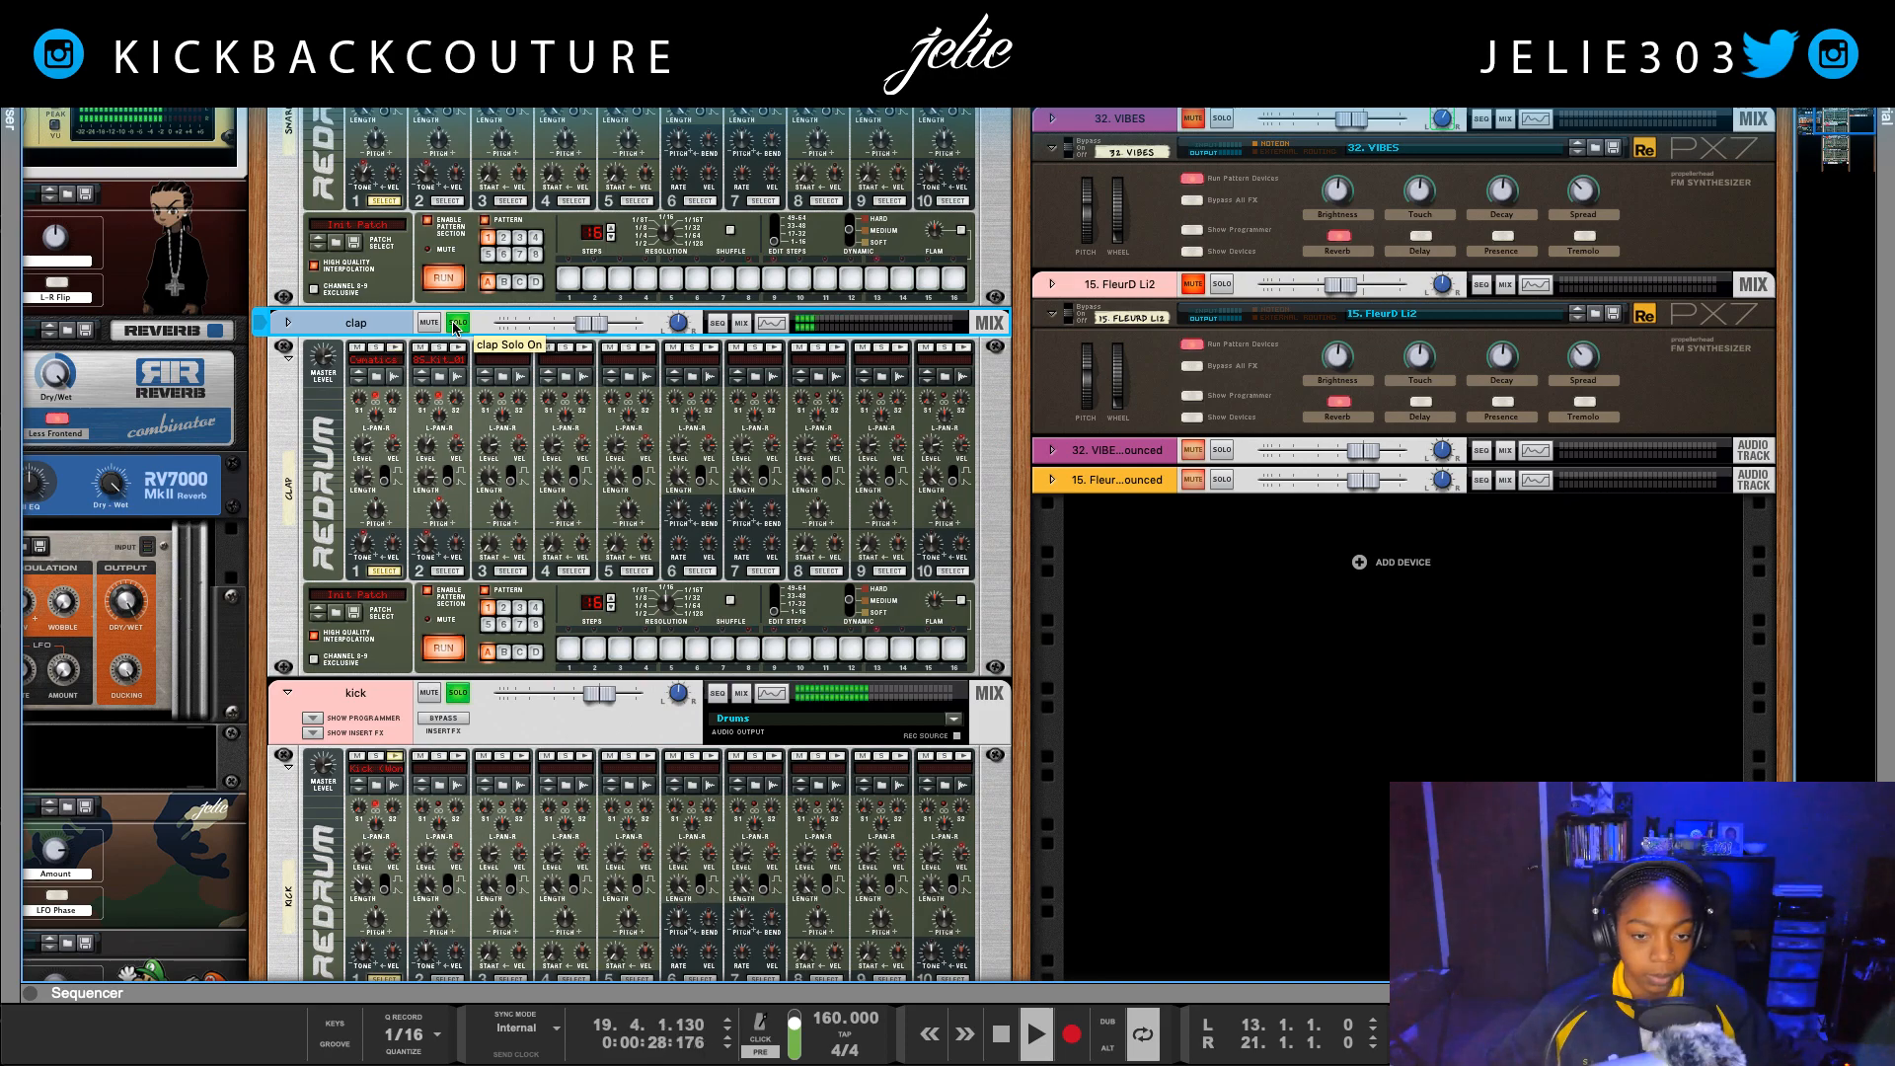
left_click(771, 323)
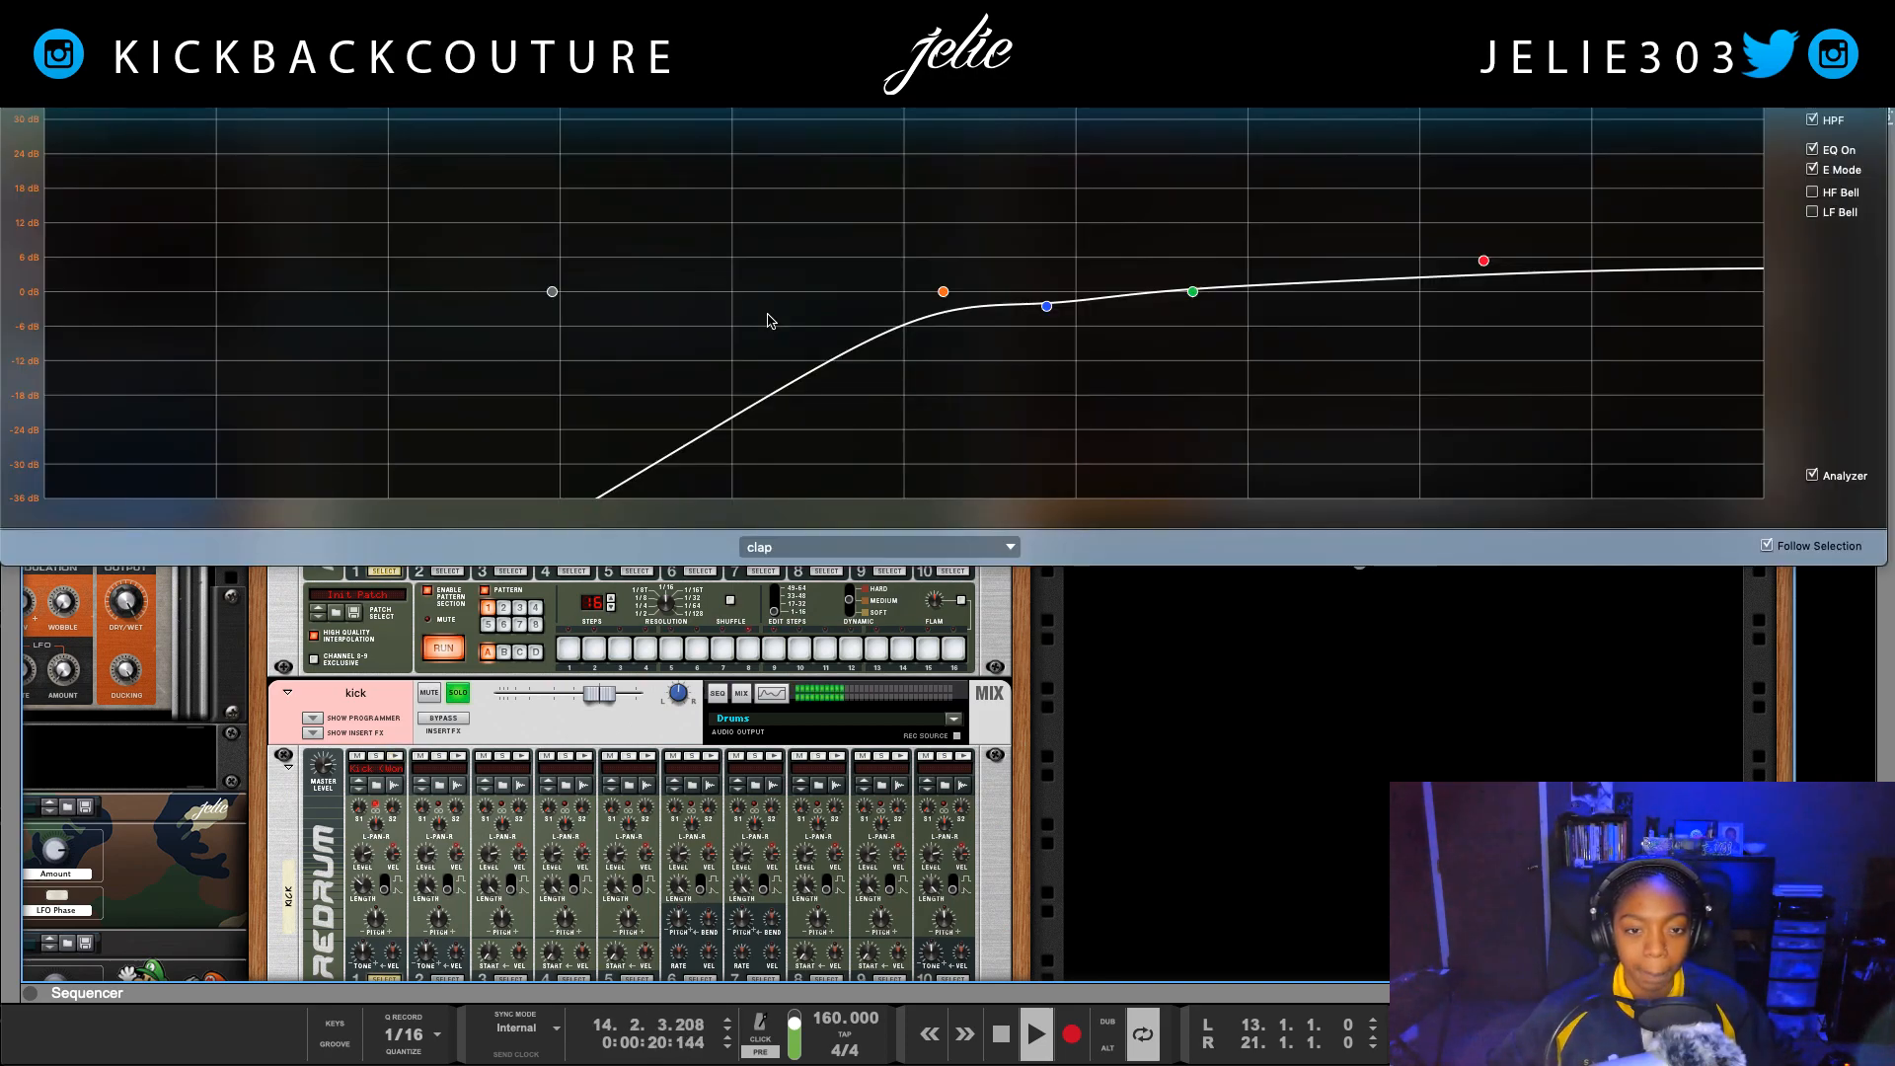
key("space")
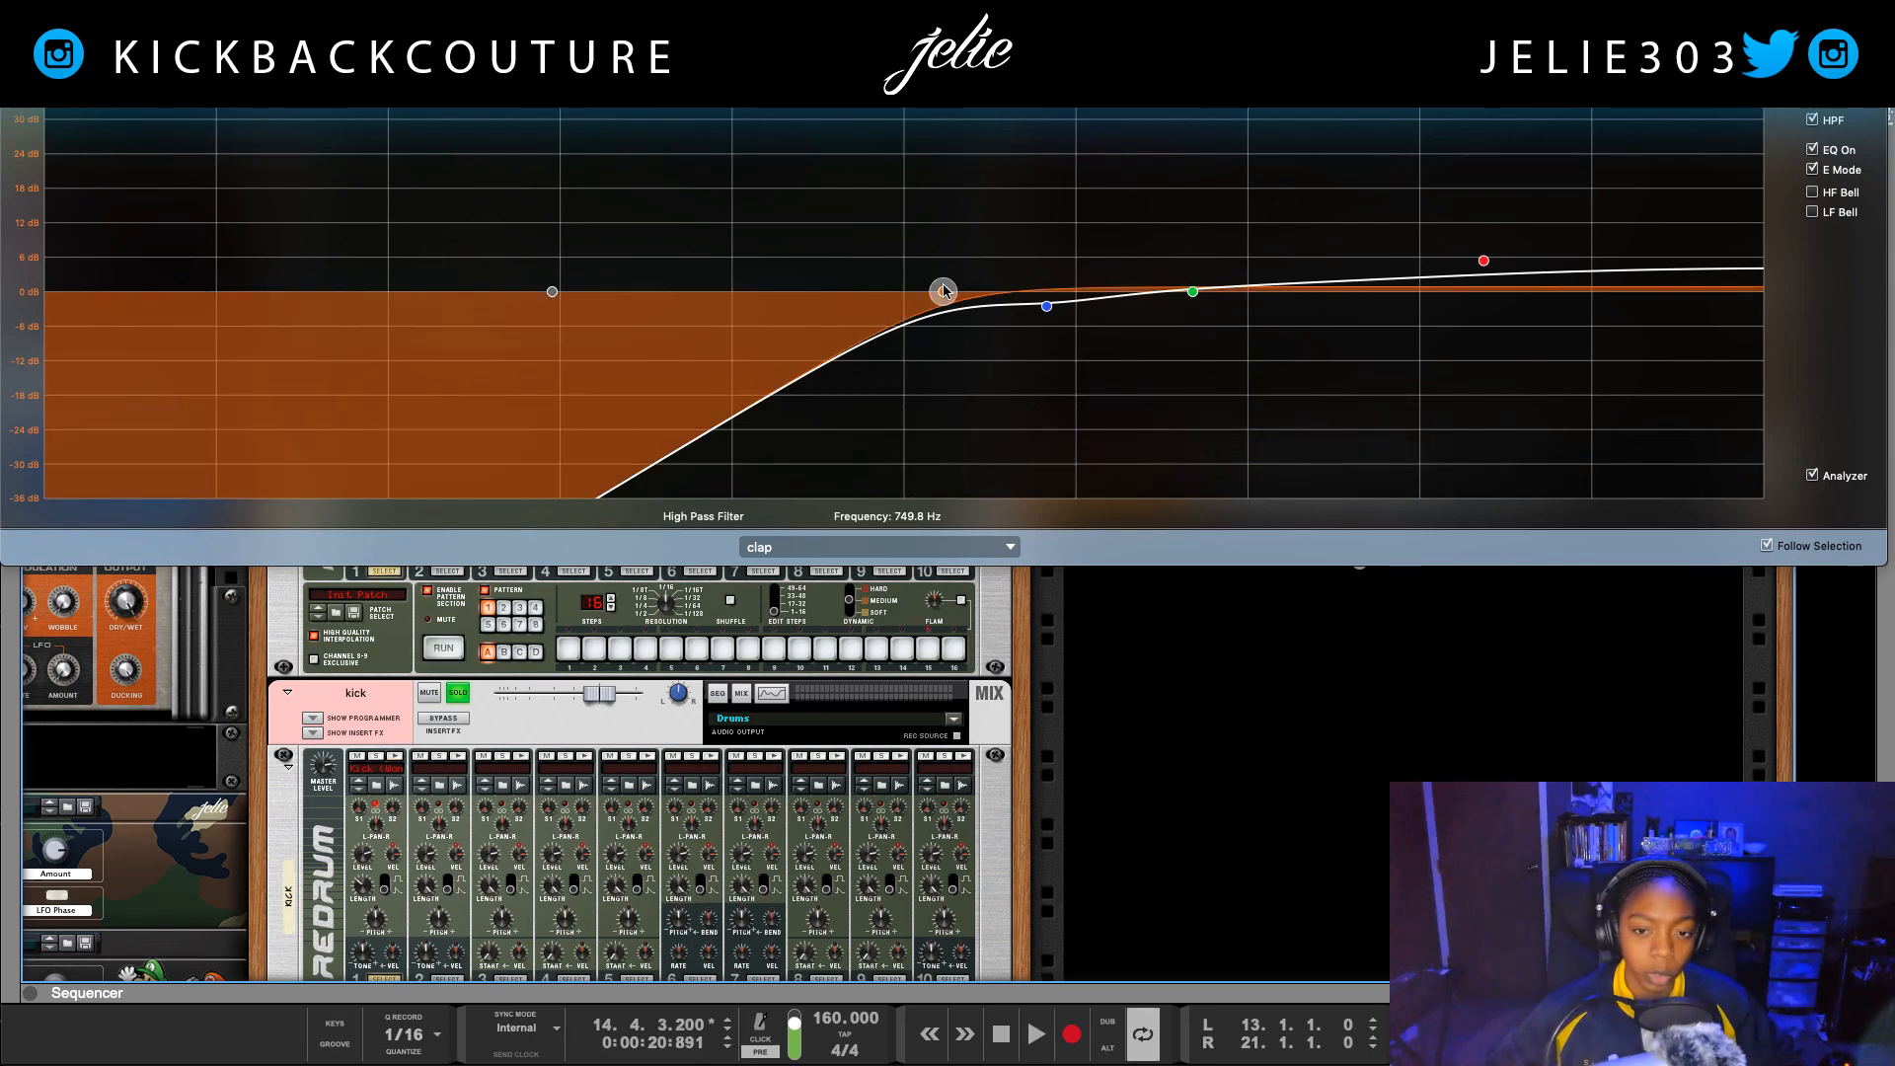
left_click_drag(947, 296, 697, 261)
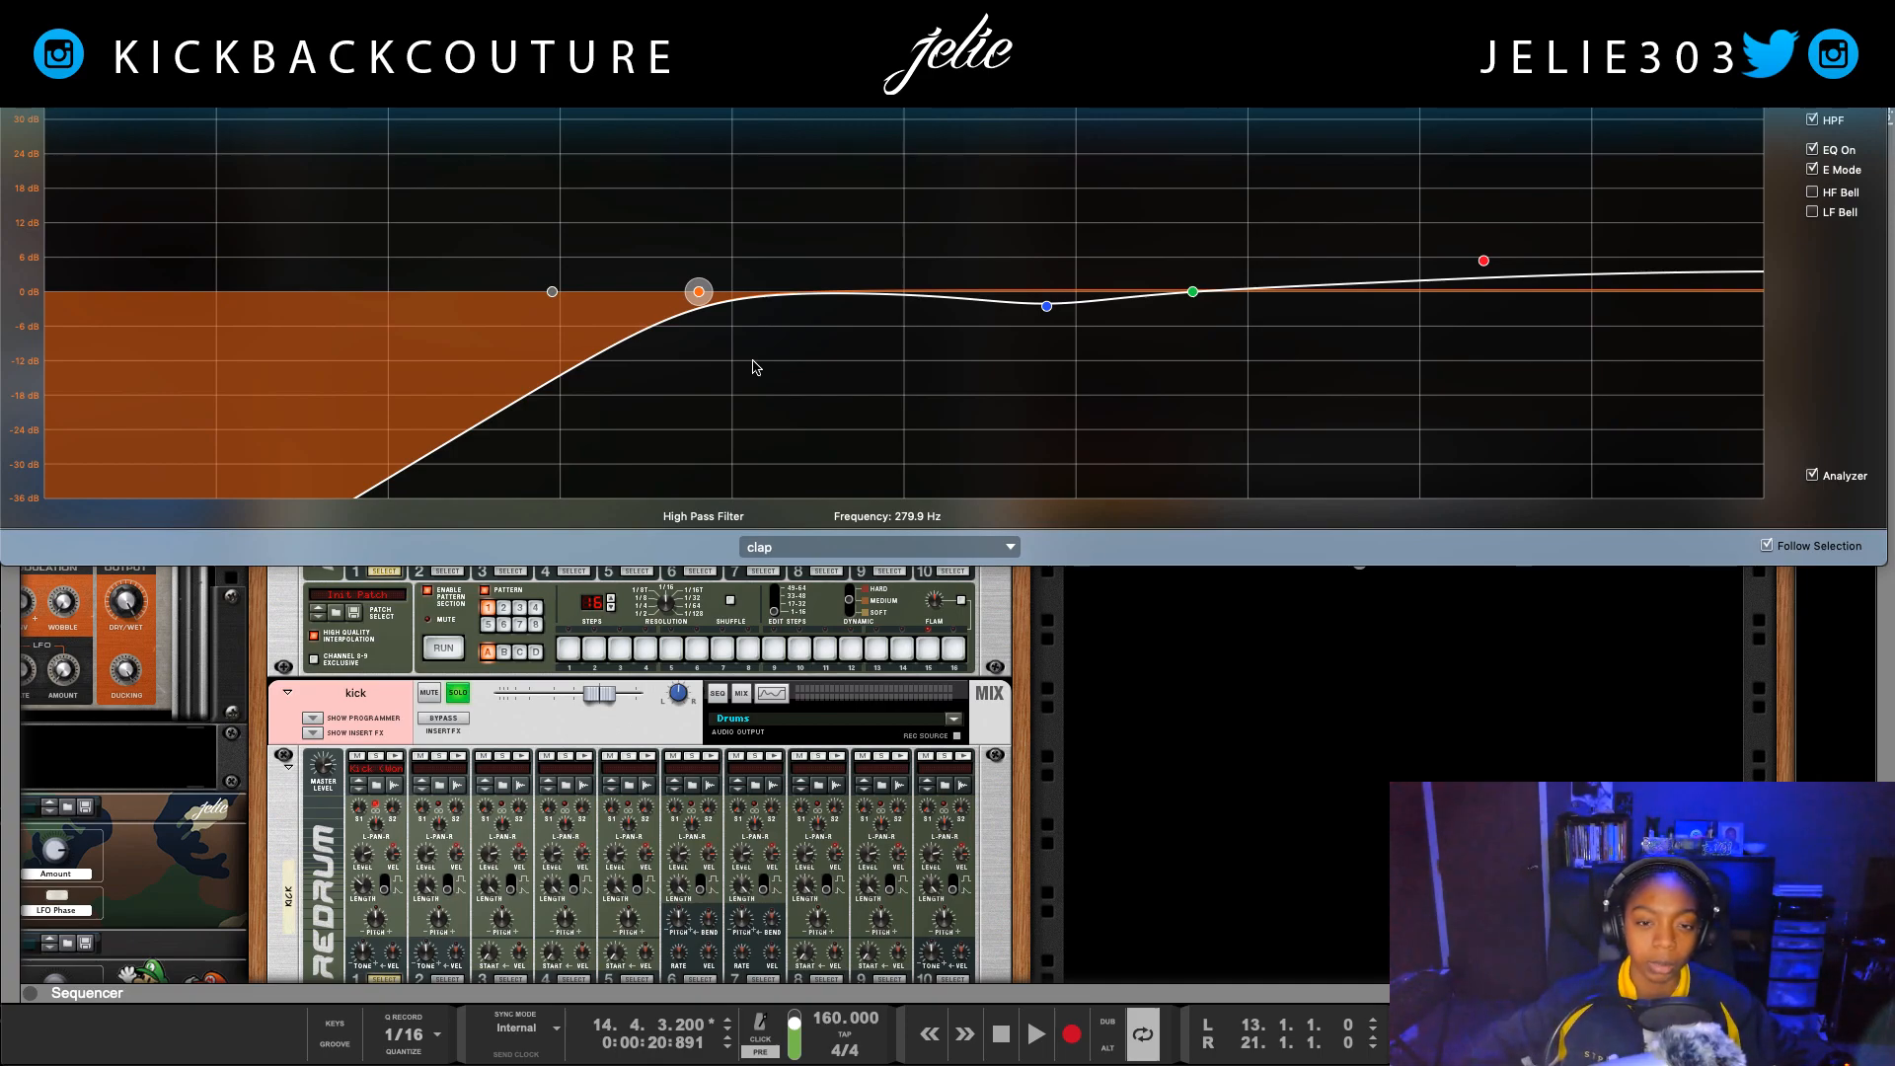
left_click_drag(699, 296, 530, 292)
key("space")
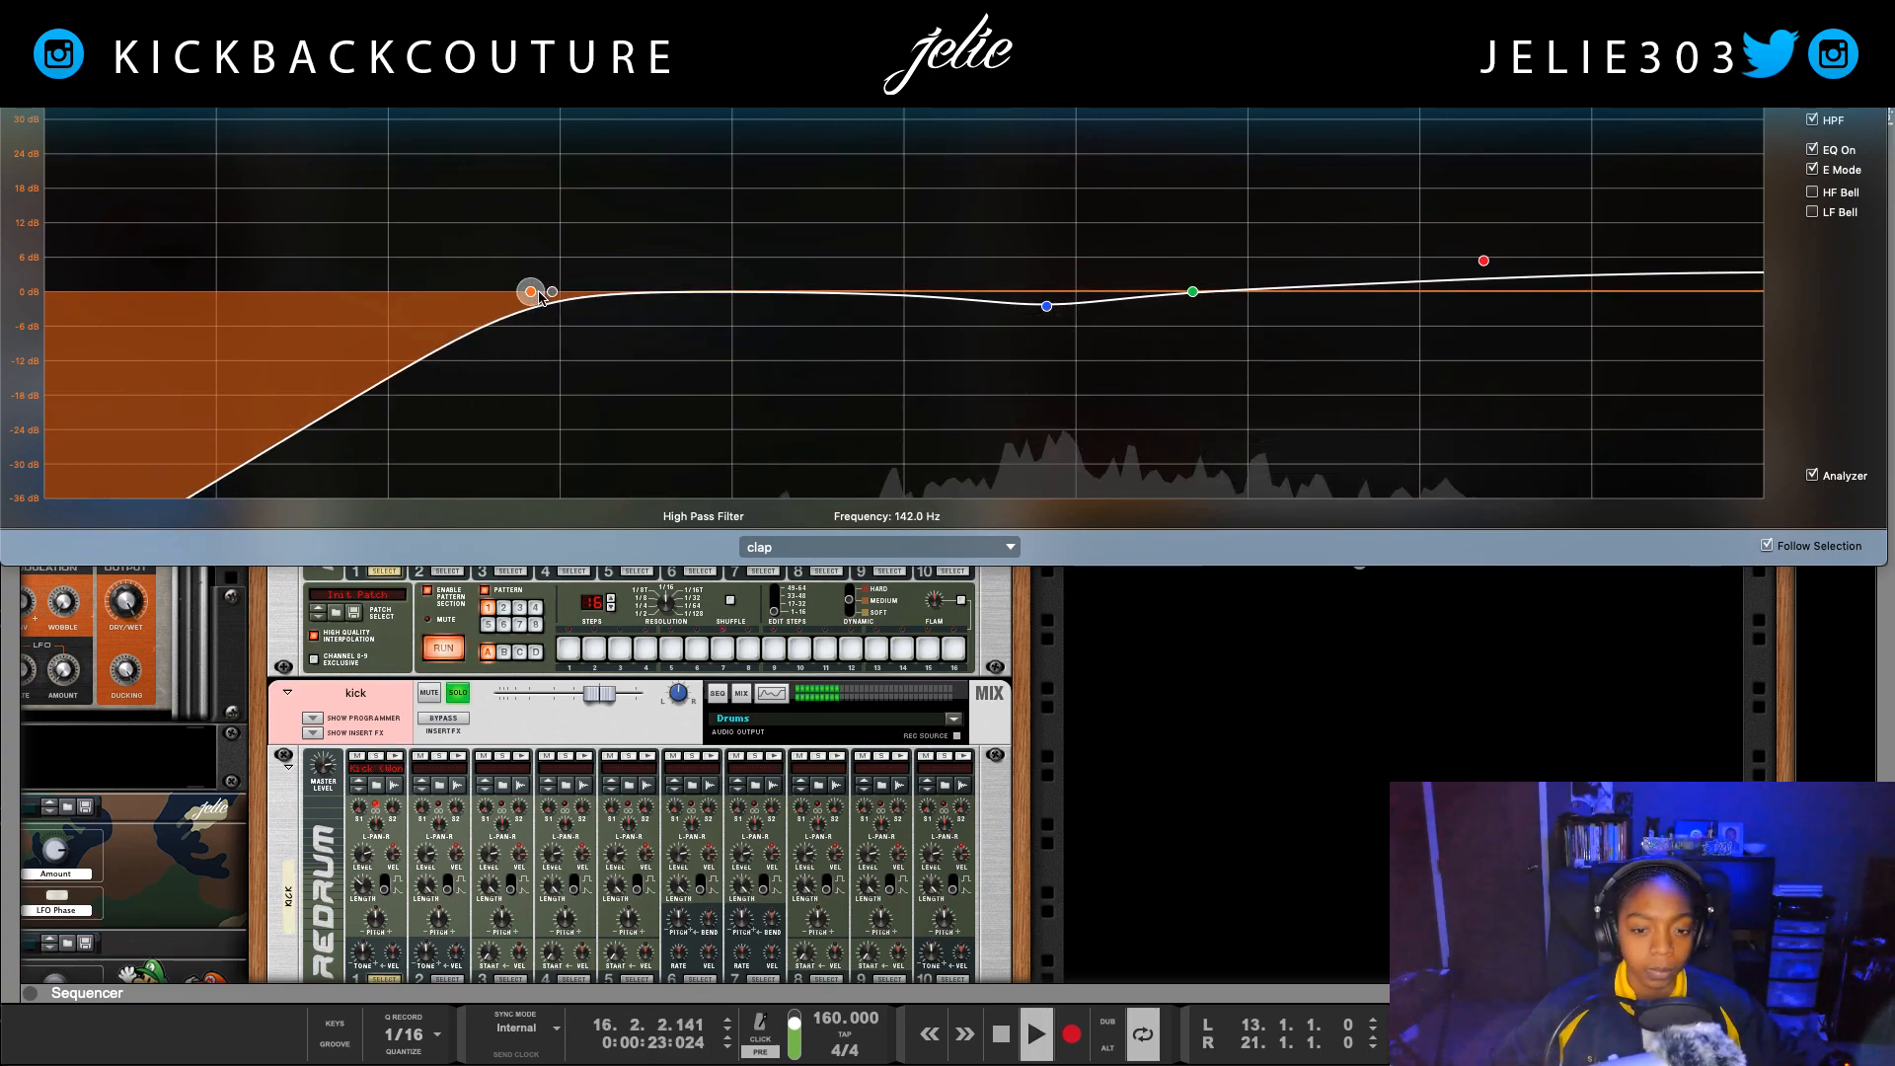
key("space")
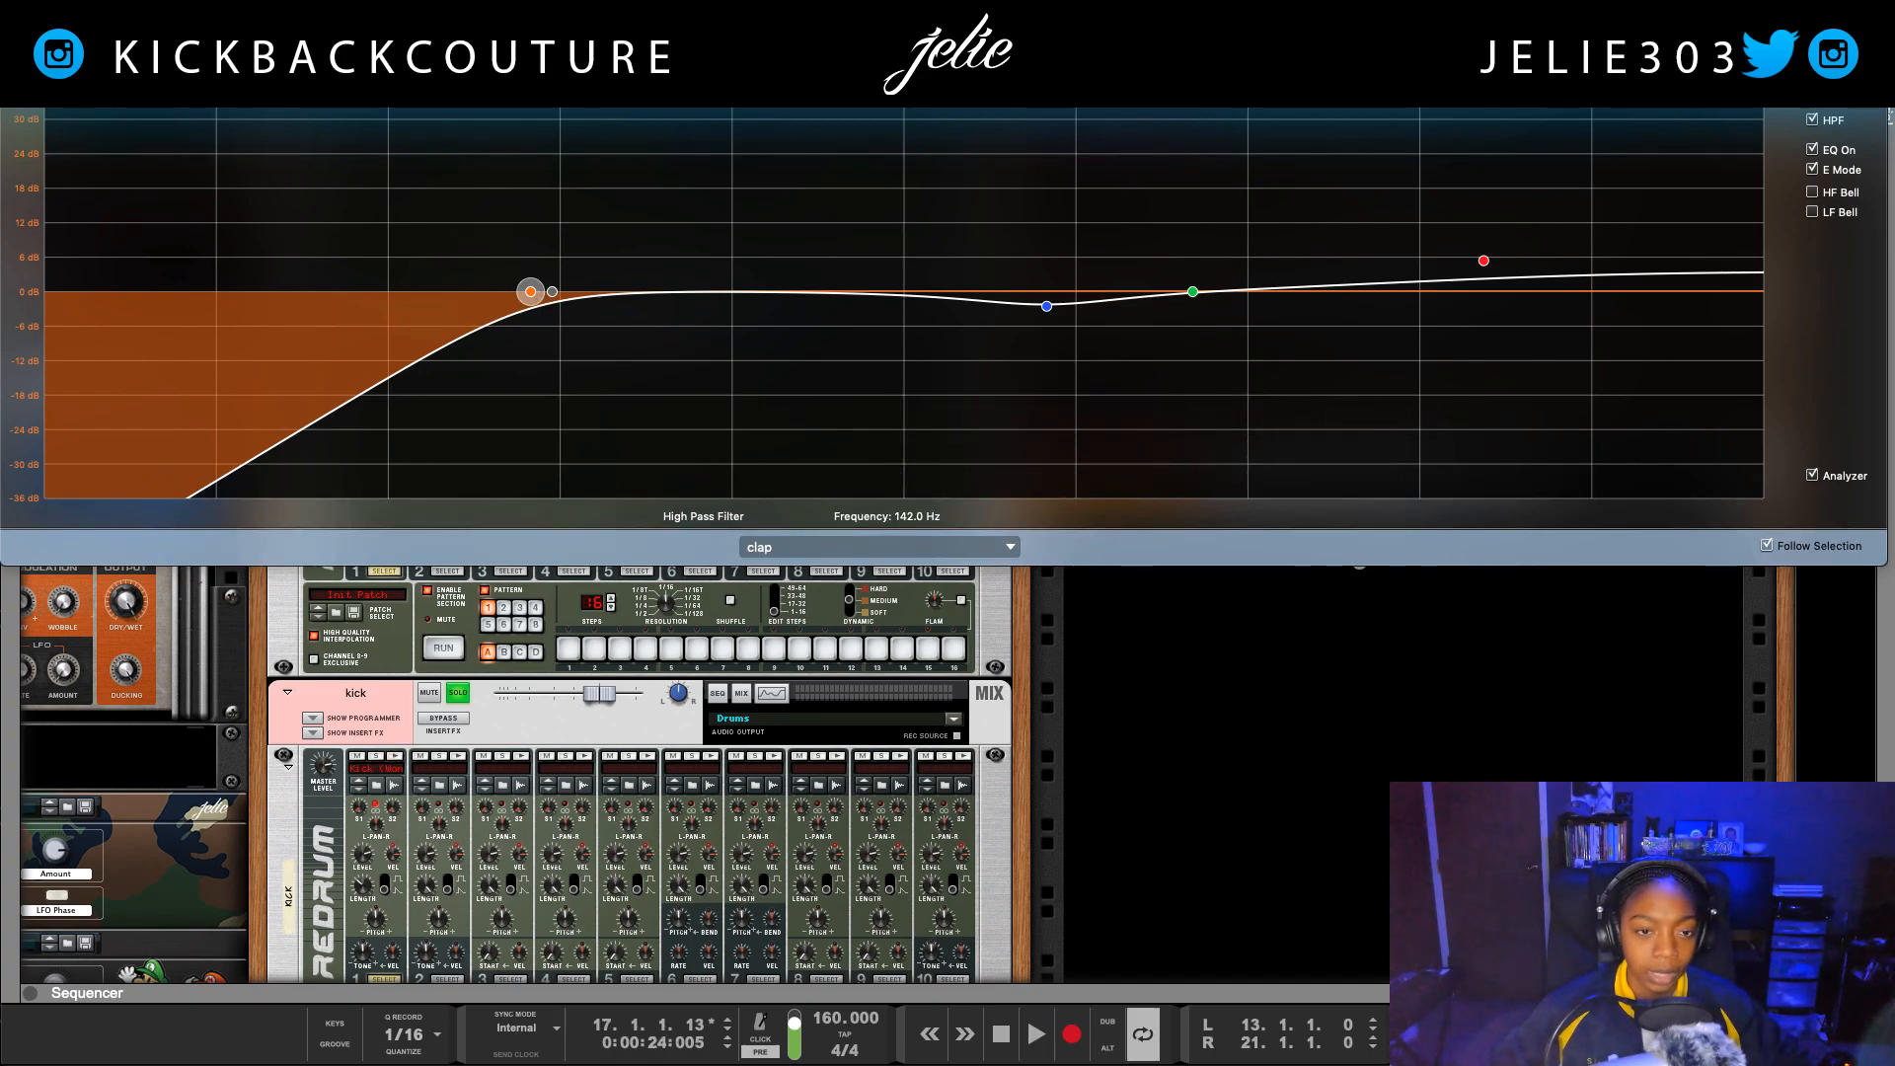
key("F2")
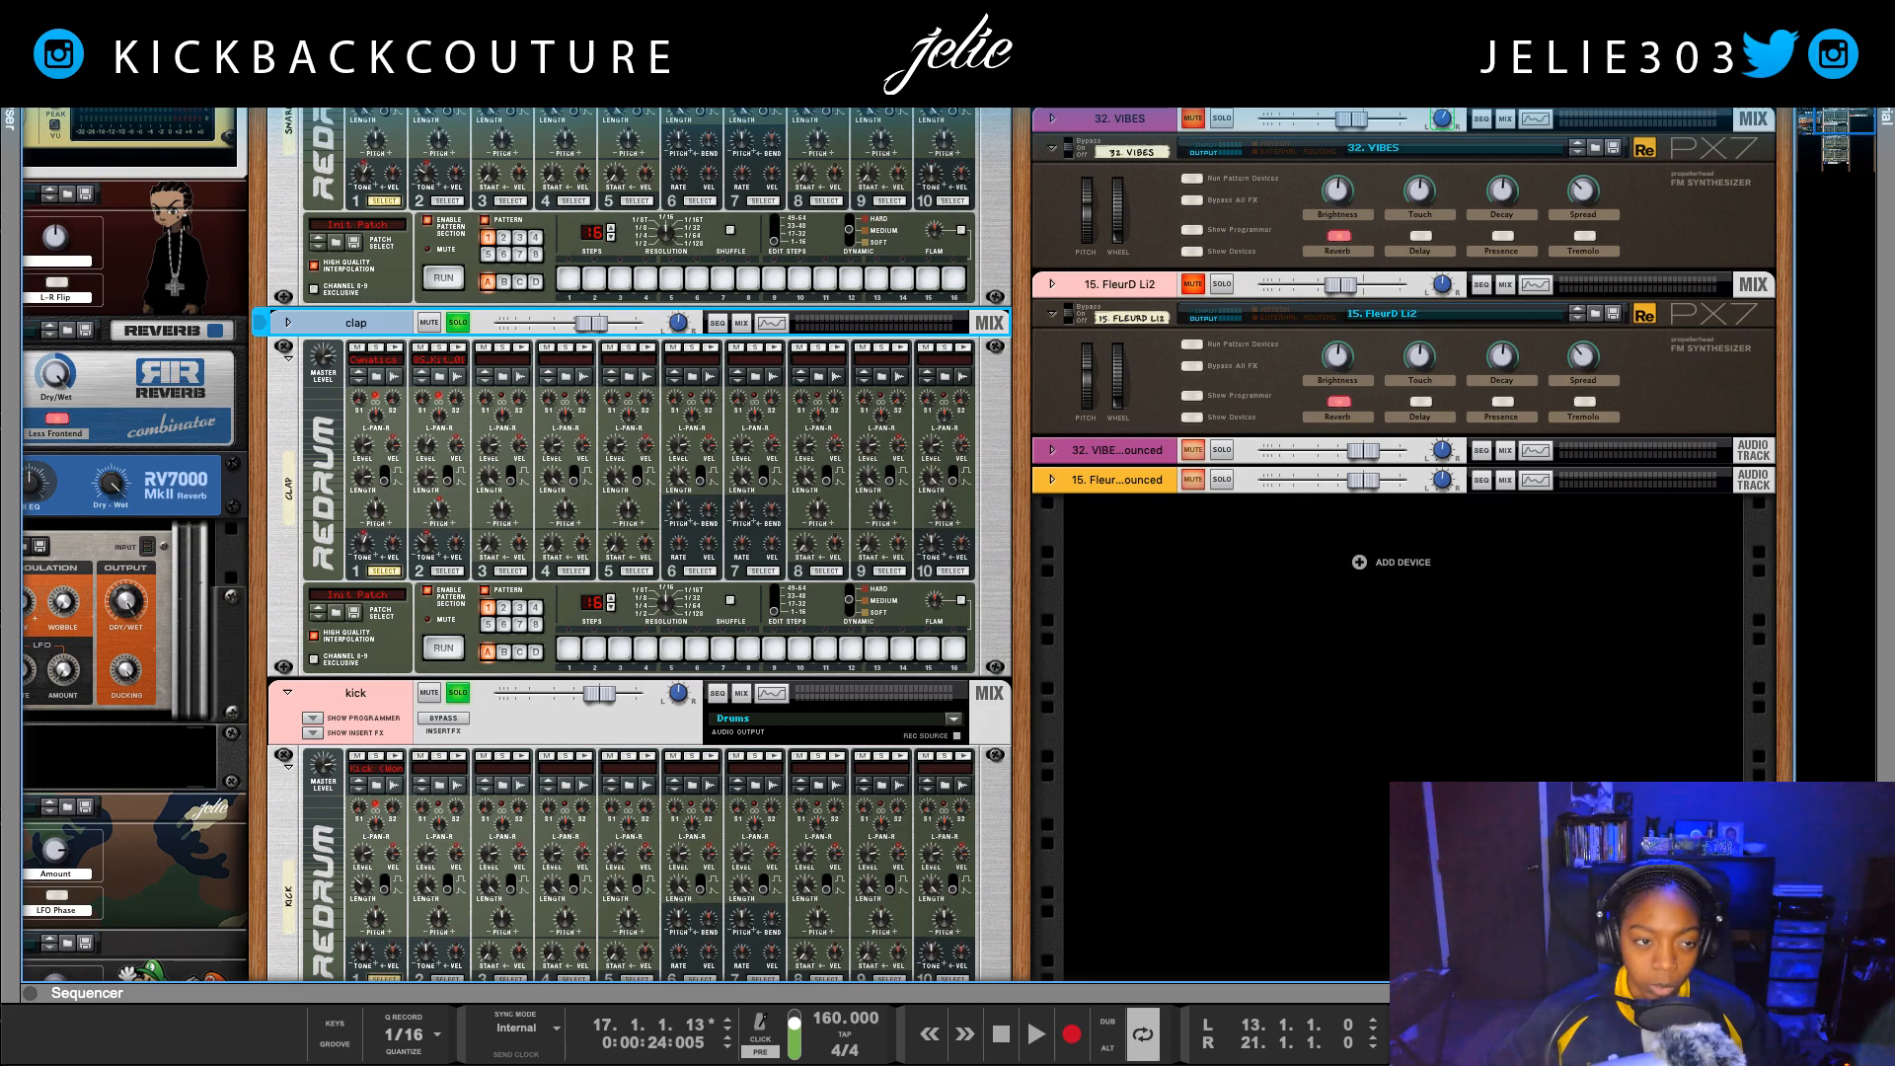
Step: Search the Drums favorites for "clap" and audition several of the clap samples
key("F3")
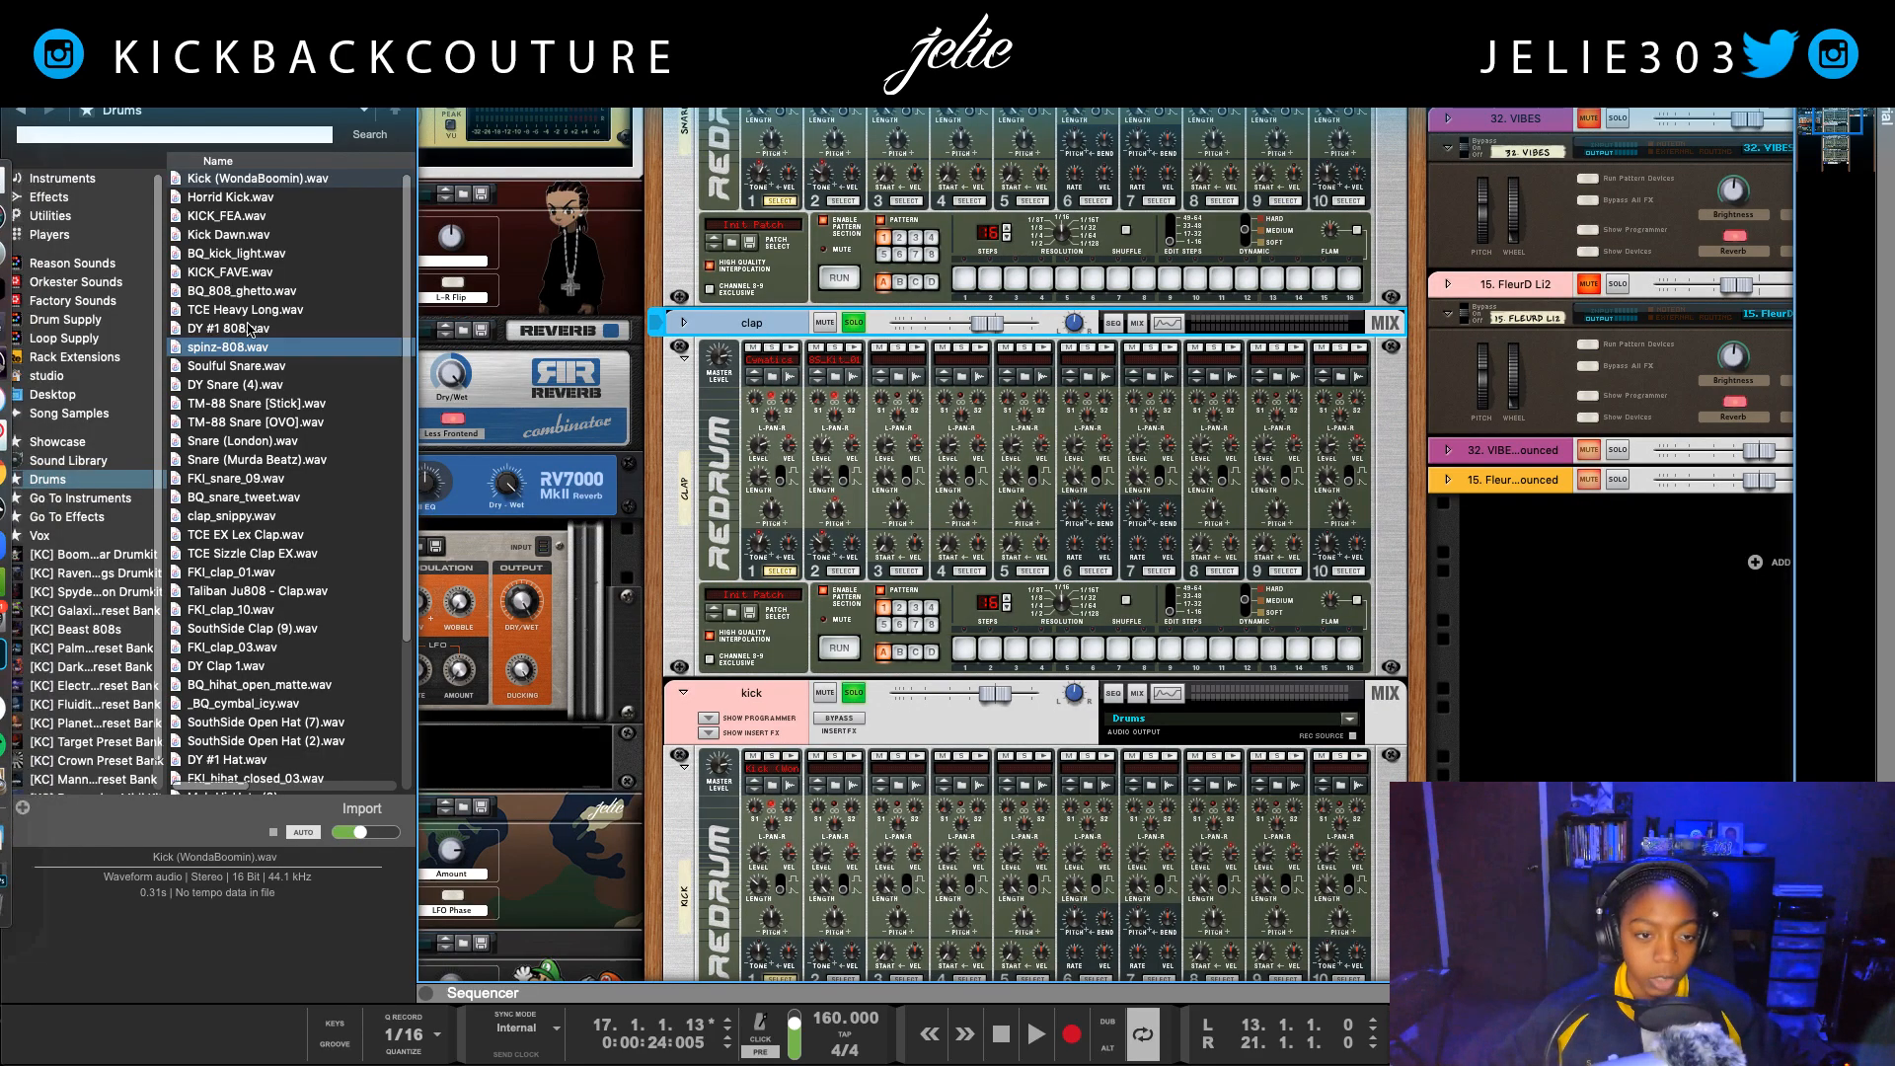
left_click(169, 138)
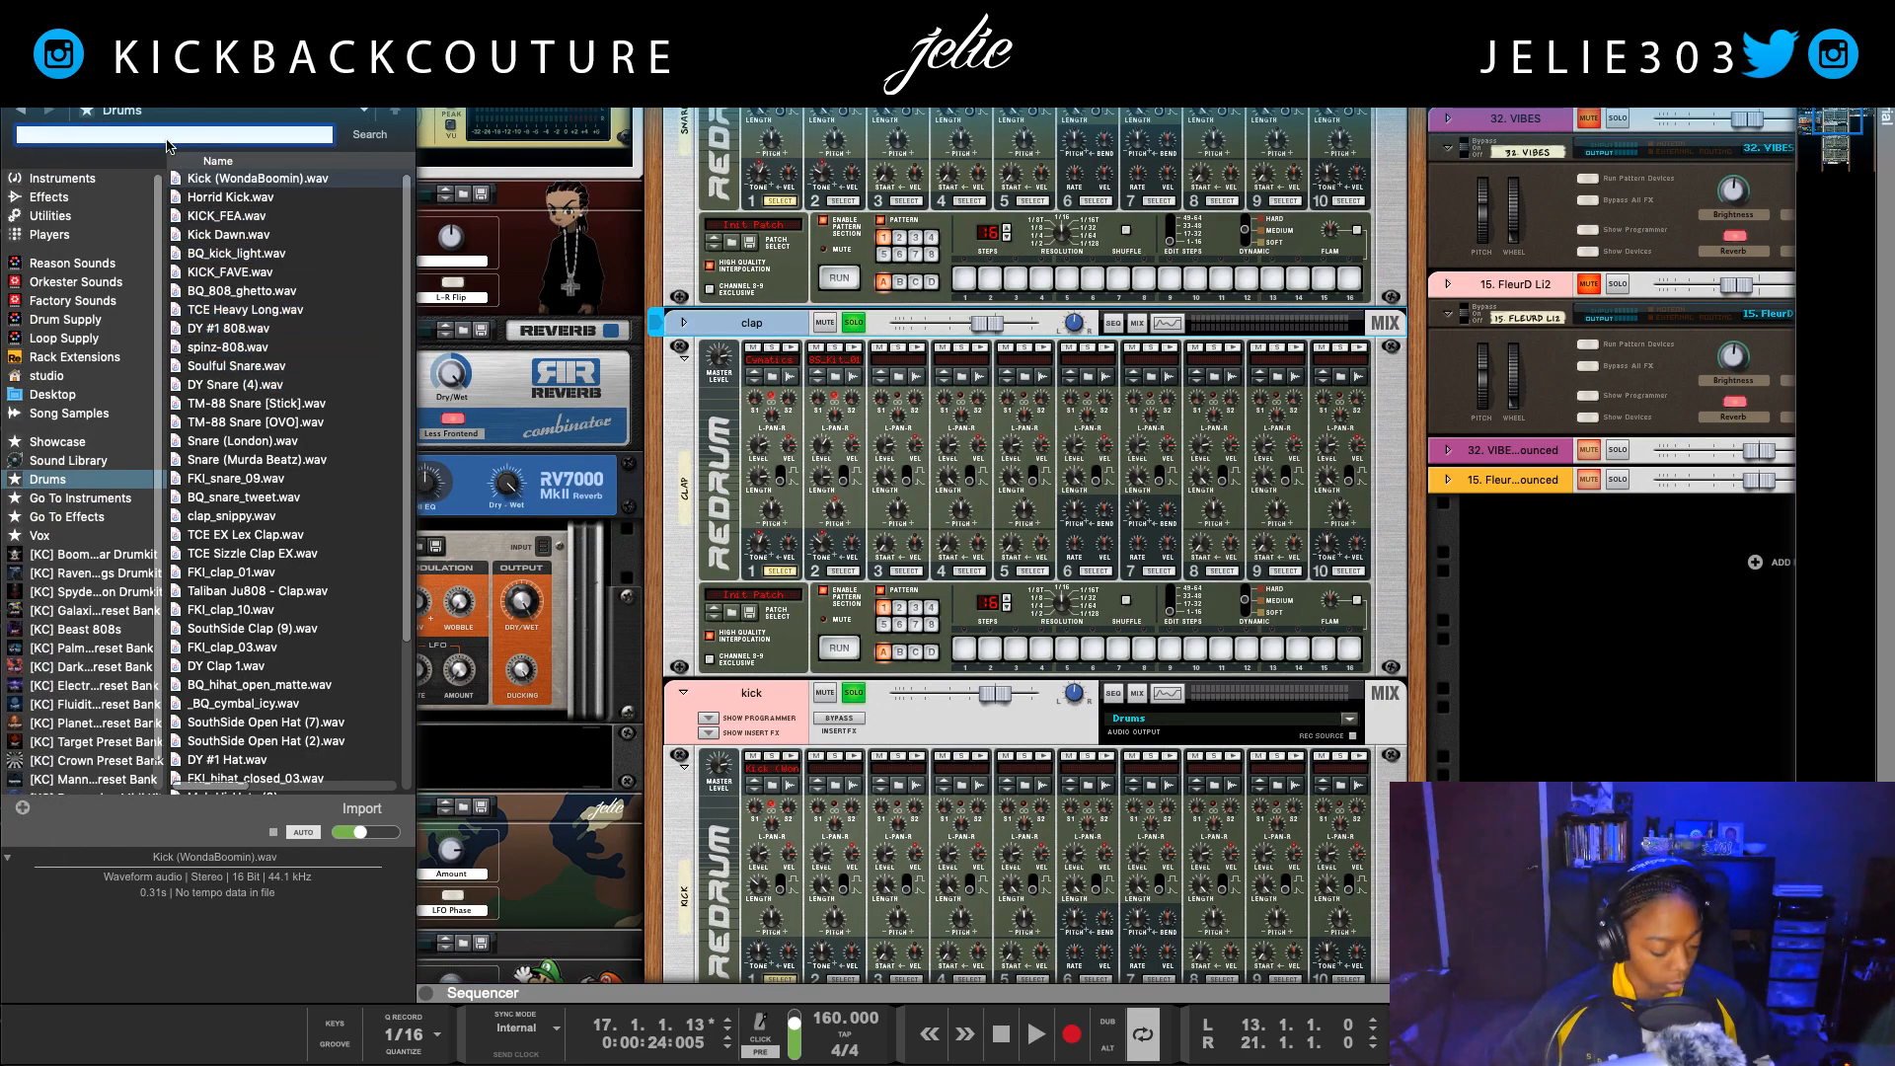
key("Return")
left_click(229, 199)
left_click(234, 219)
left_click(245, 268)
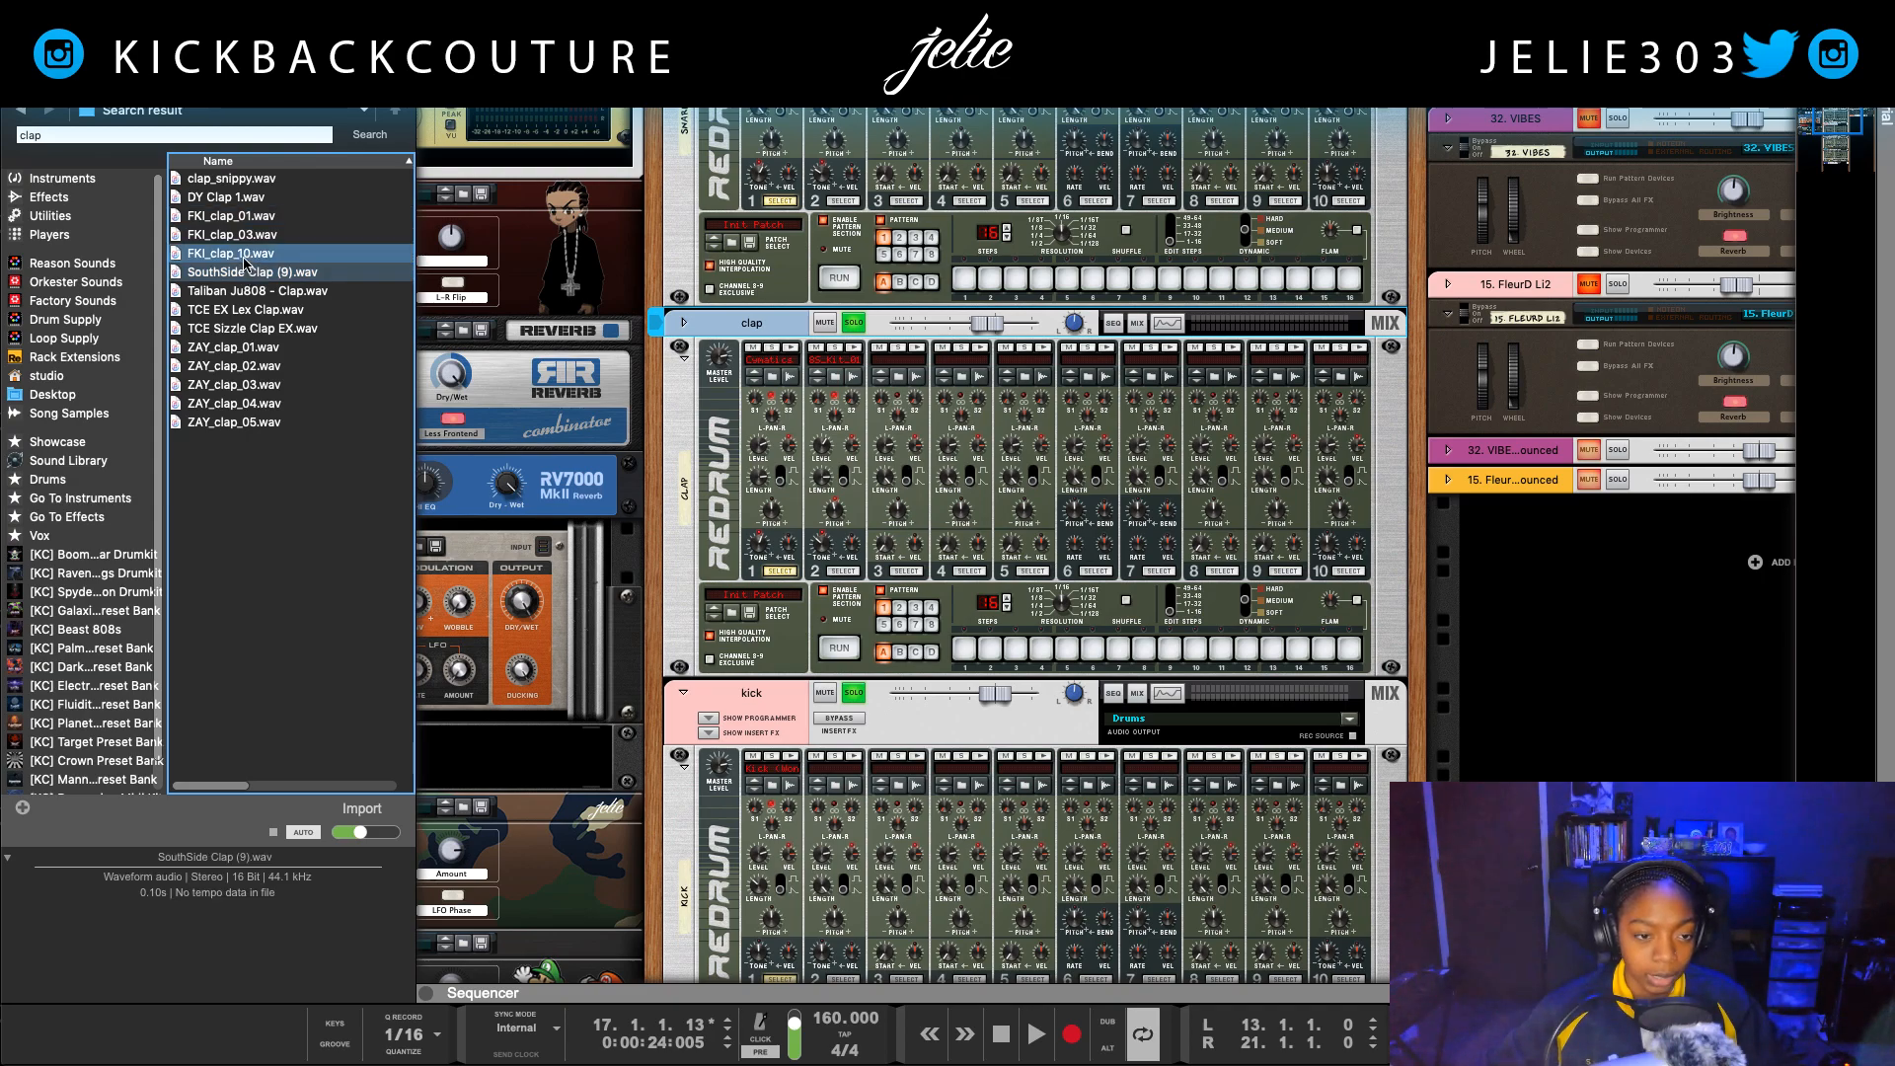
Step: Load FKI_clap_10.wav into the clap Redrum's first drum slot, play the loop and slightly lower that drum's level
left_click(244, 258)
left_click_drag(252, 258, 795, 350)
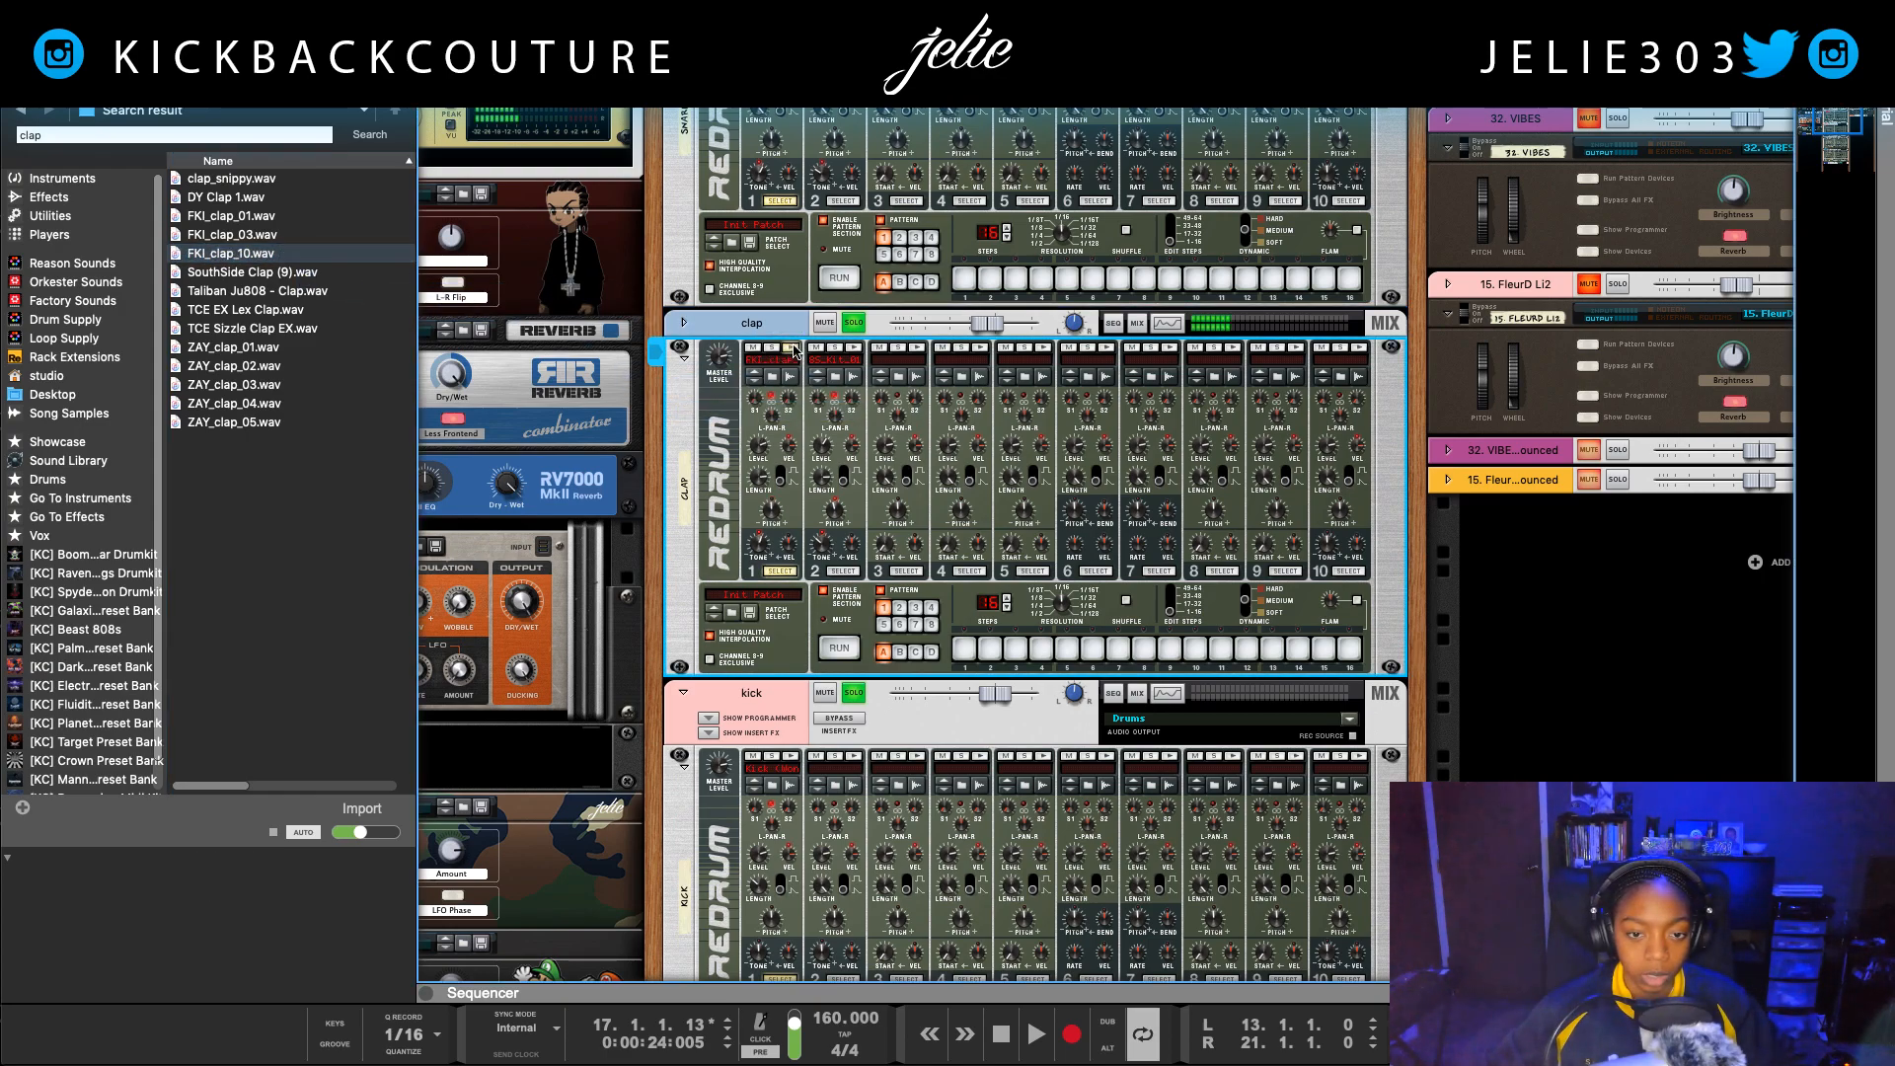
key("space")
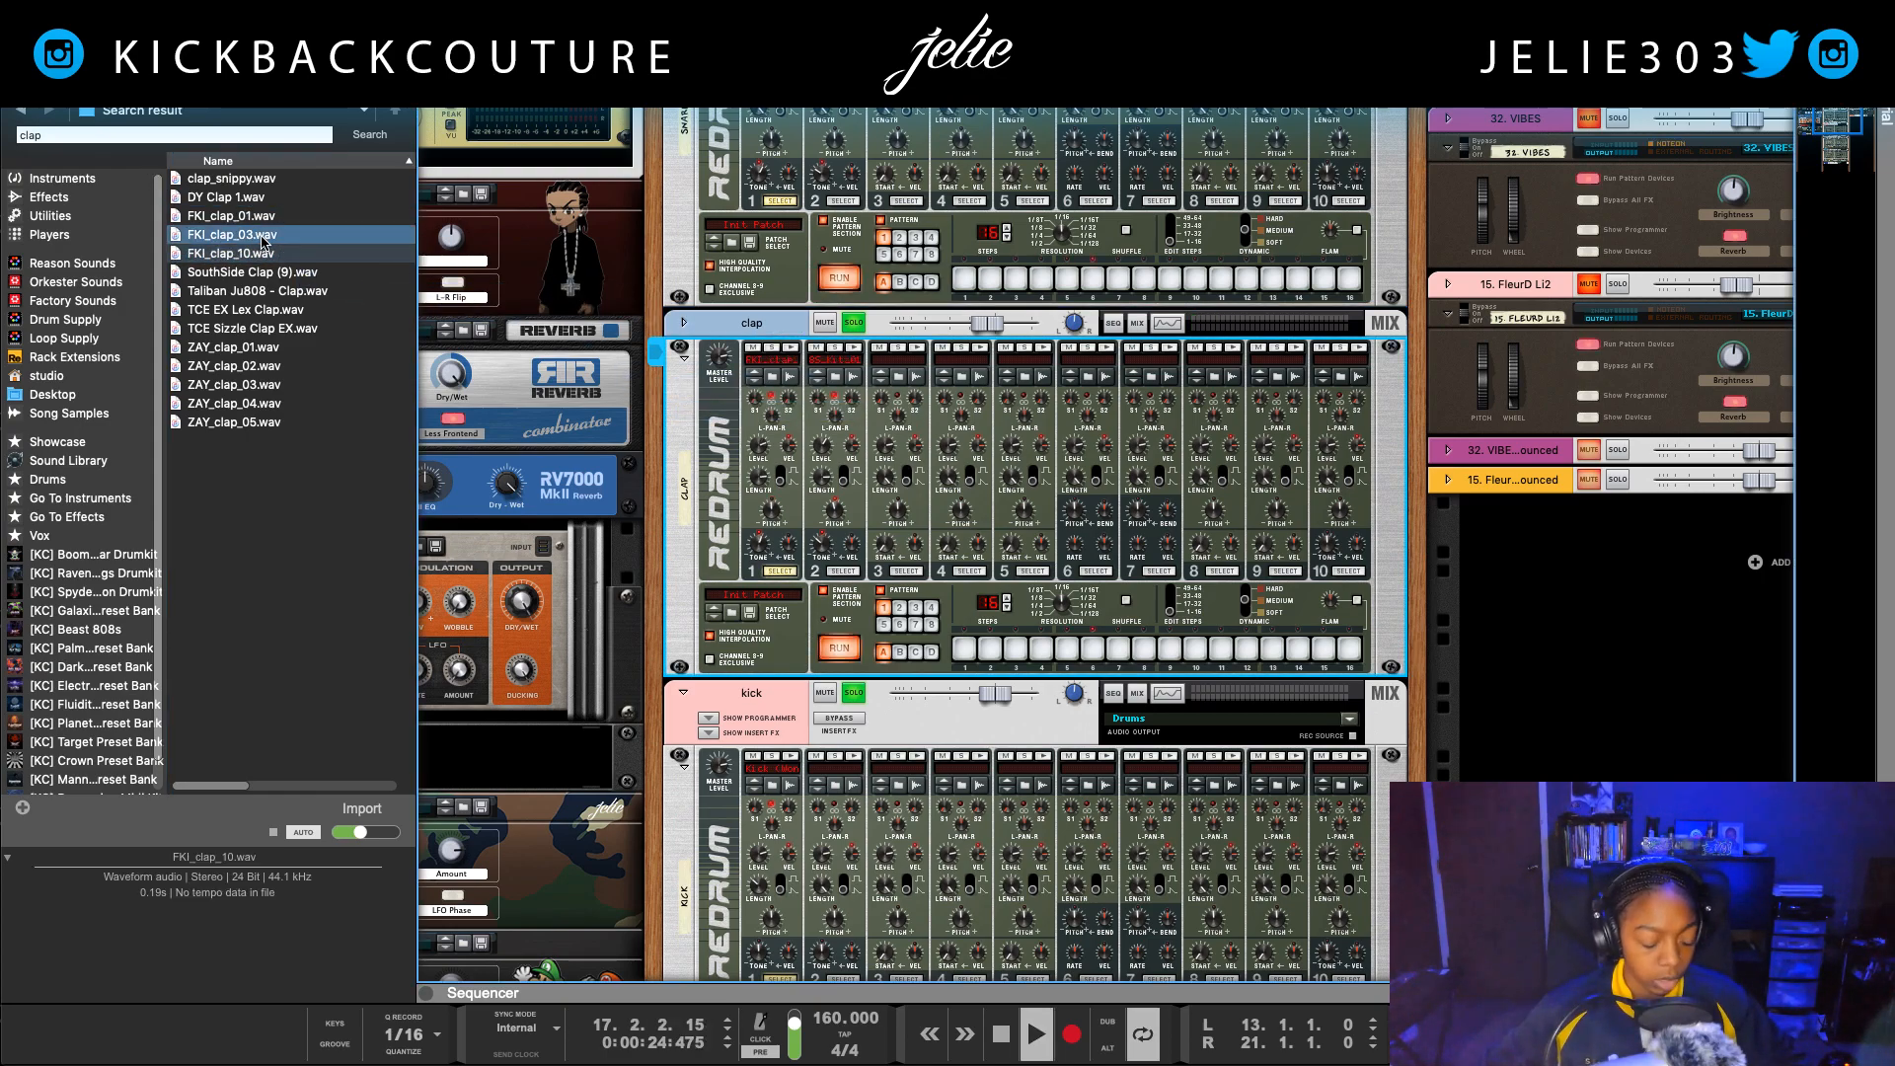
key("F3")
left_click_drag(363, 445, 367, 456)
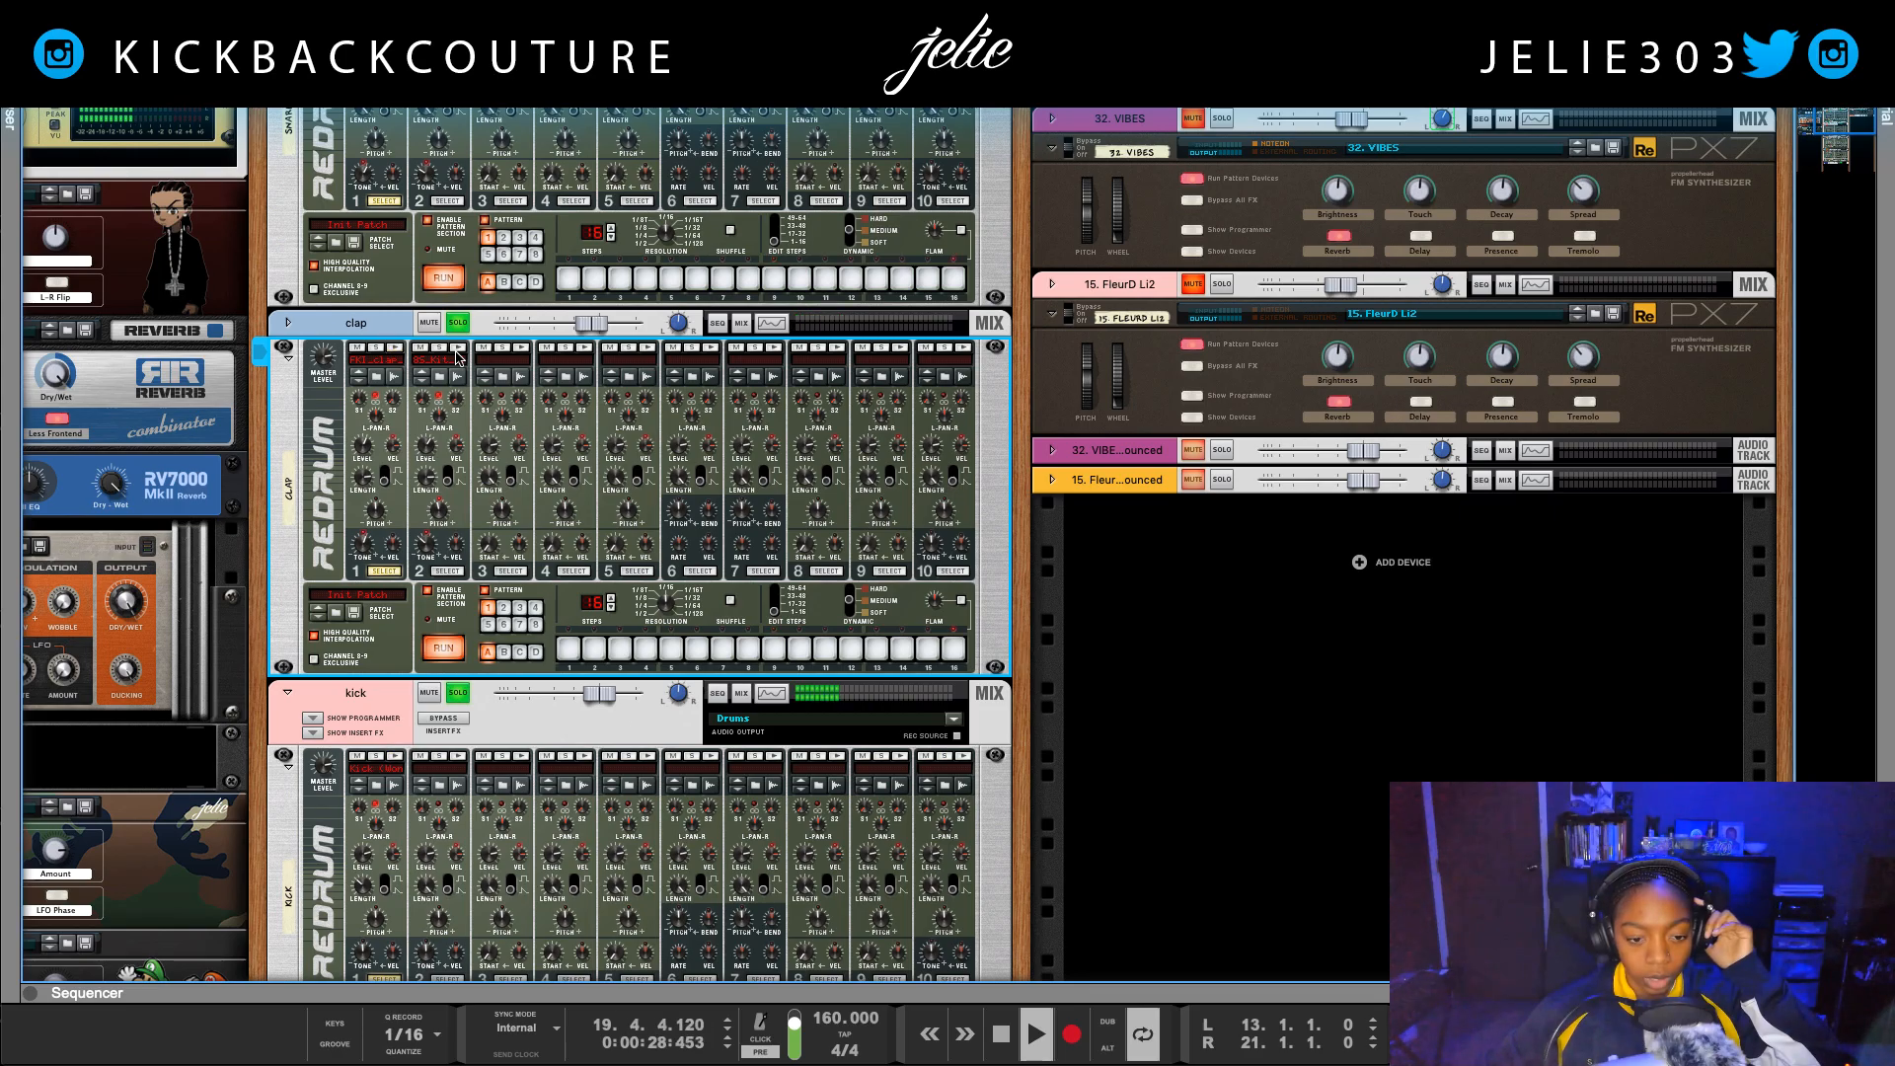
Step: Solo the snare channel in the playing loop, stop playback and trigger the snare Redrum's first drum
scroll(538, 429, "up", 5)
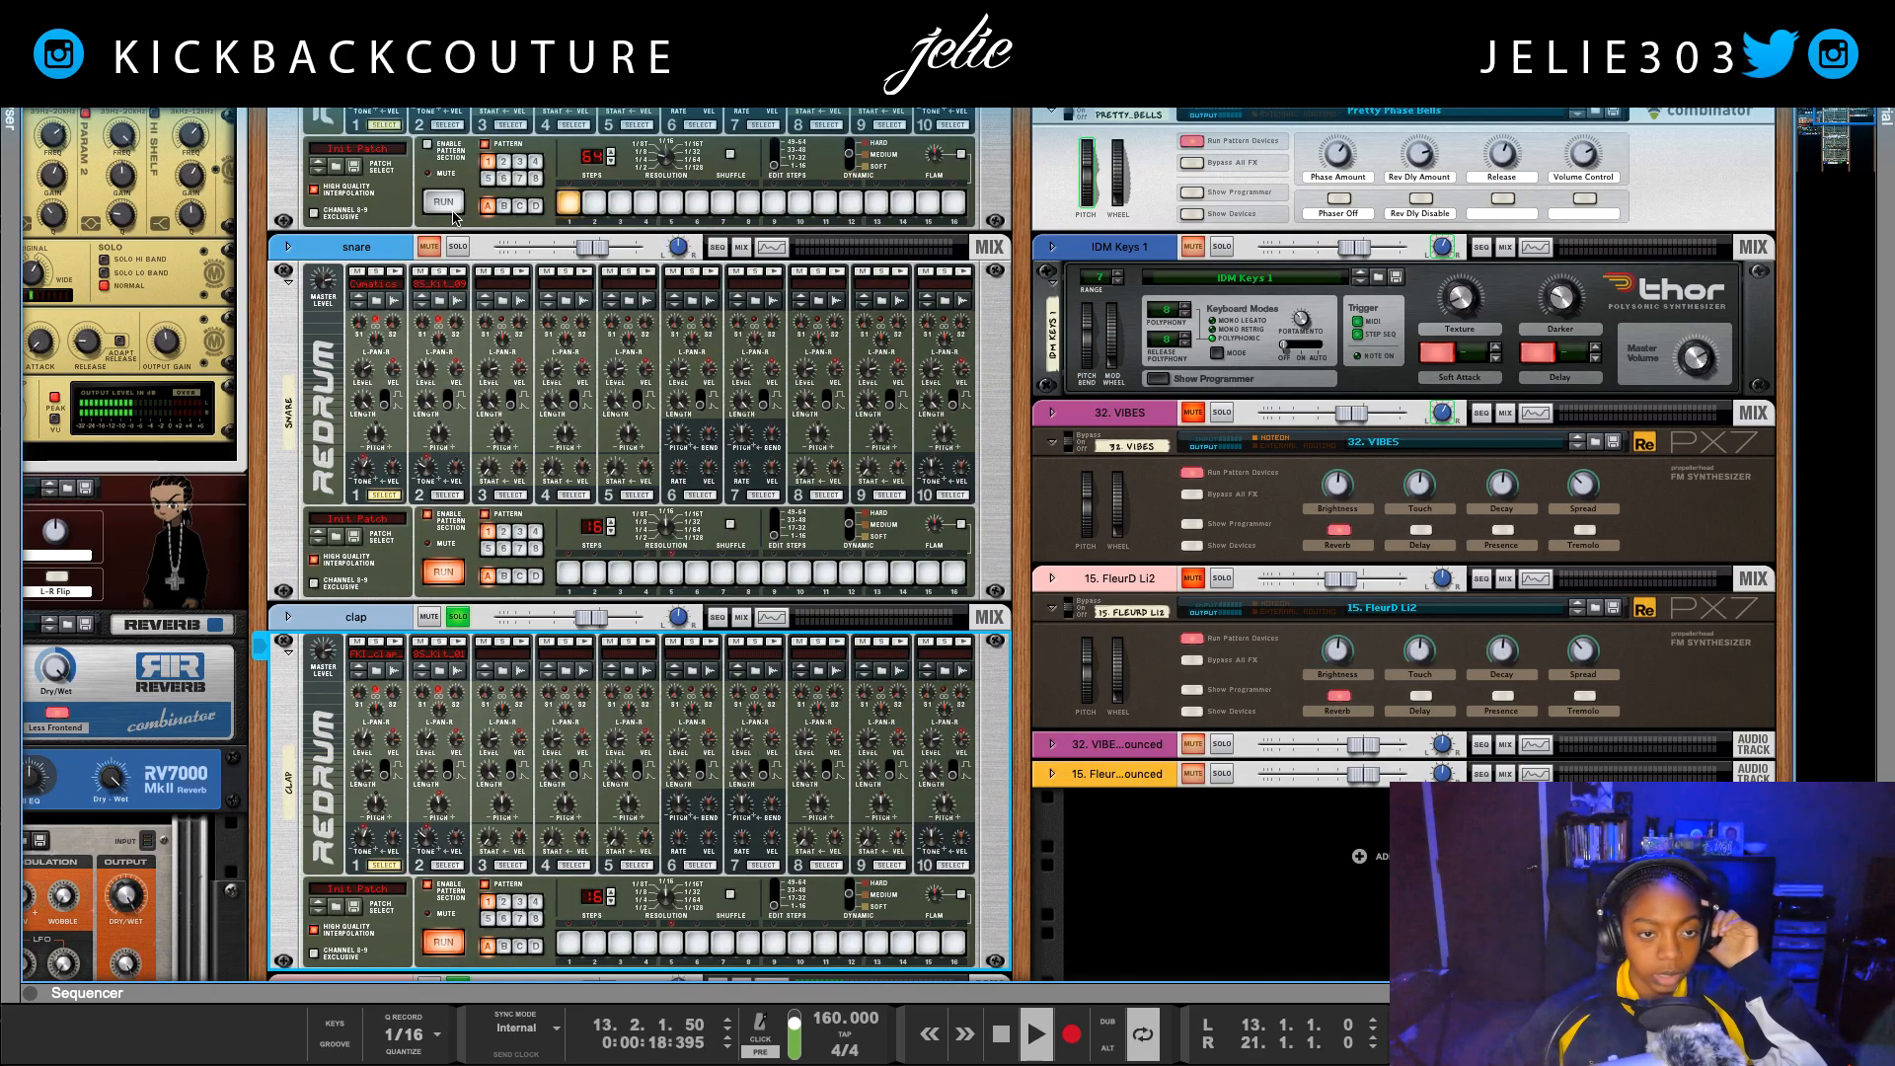
left_click(456, 248)
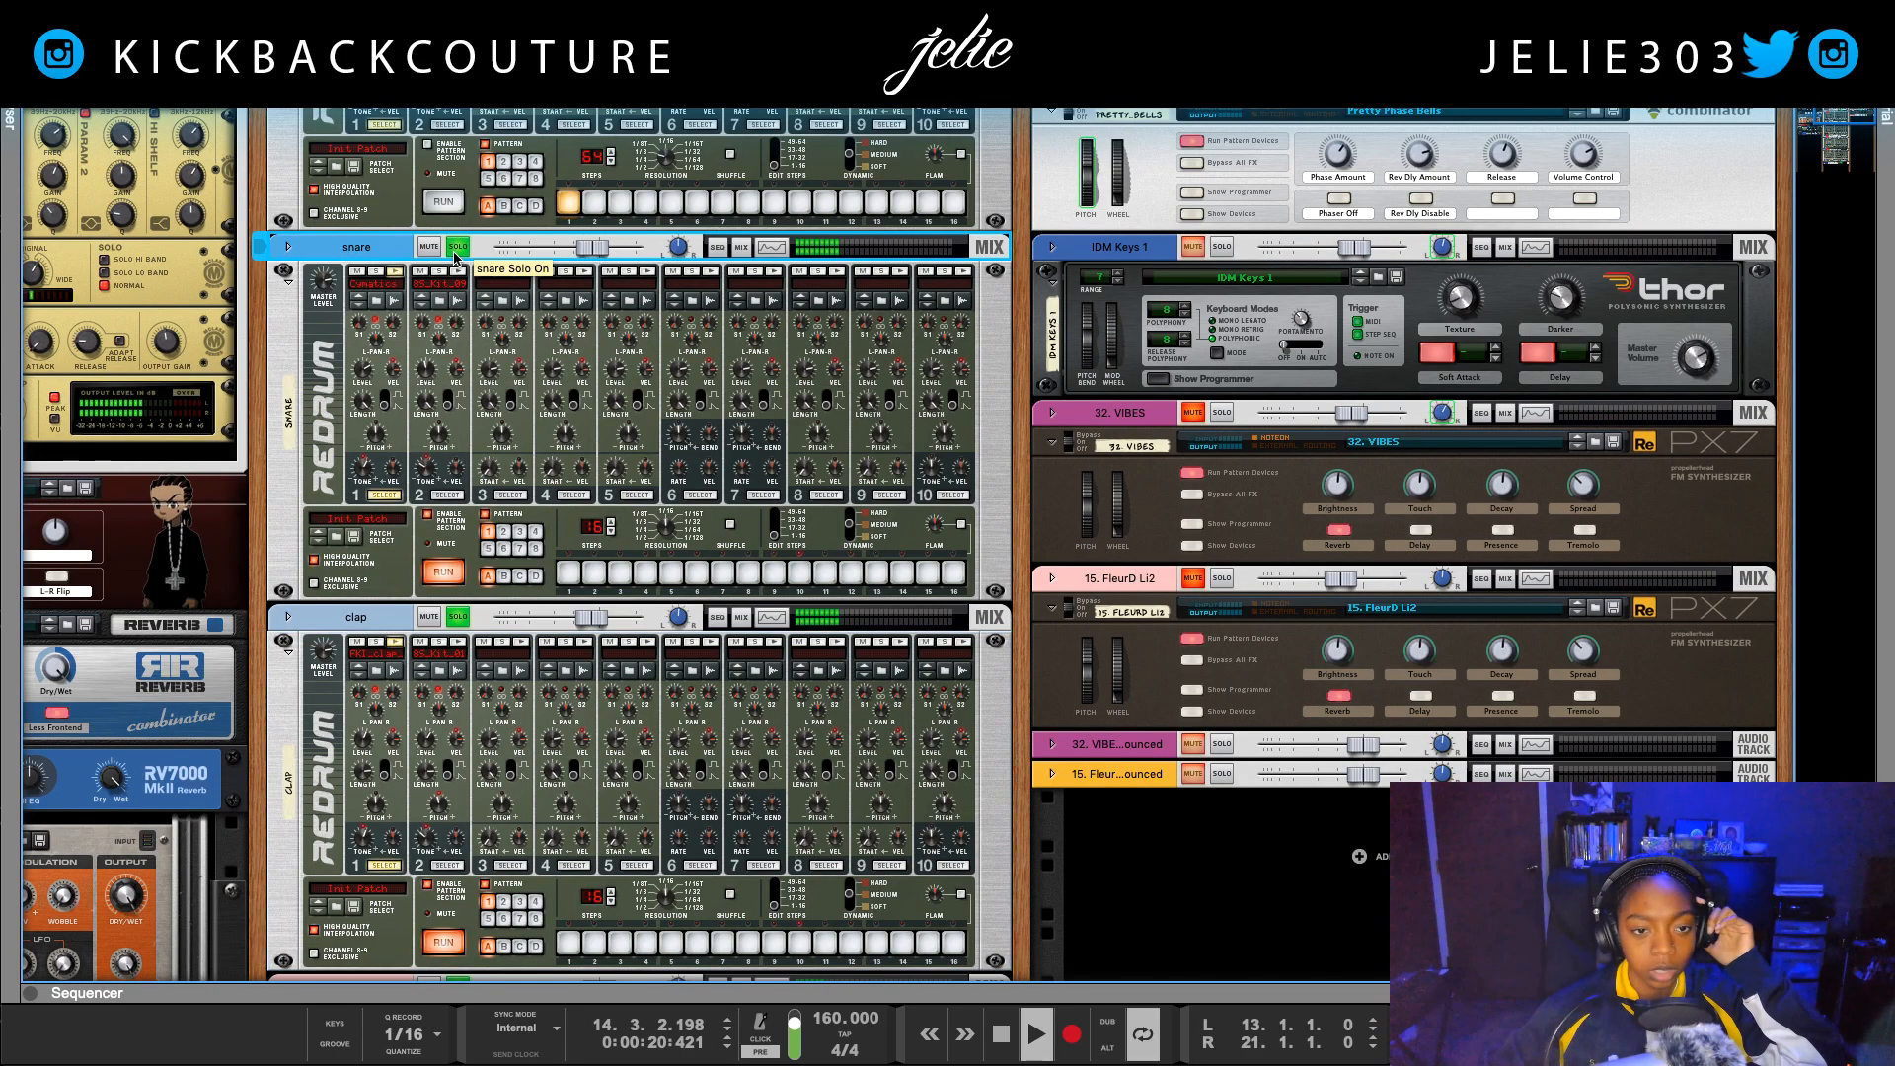
left_click(392, 272)
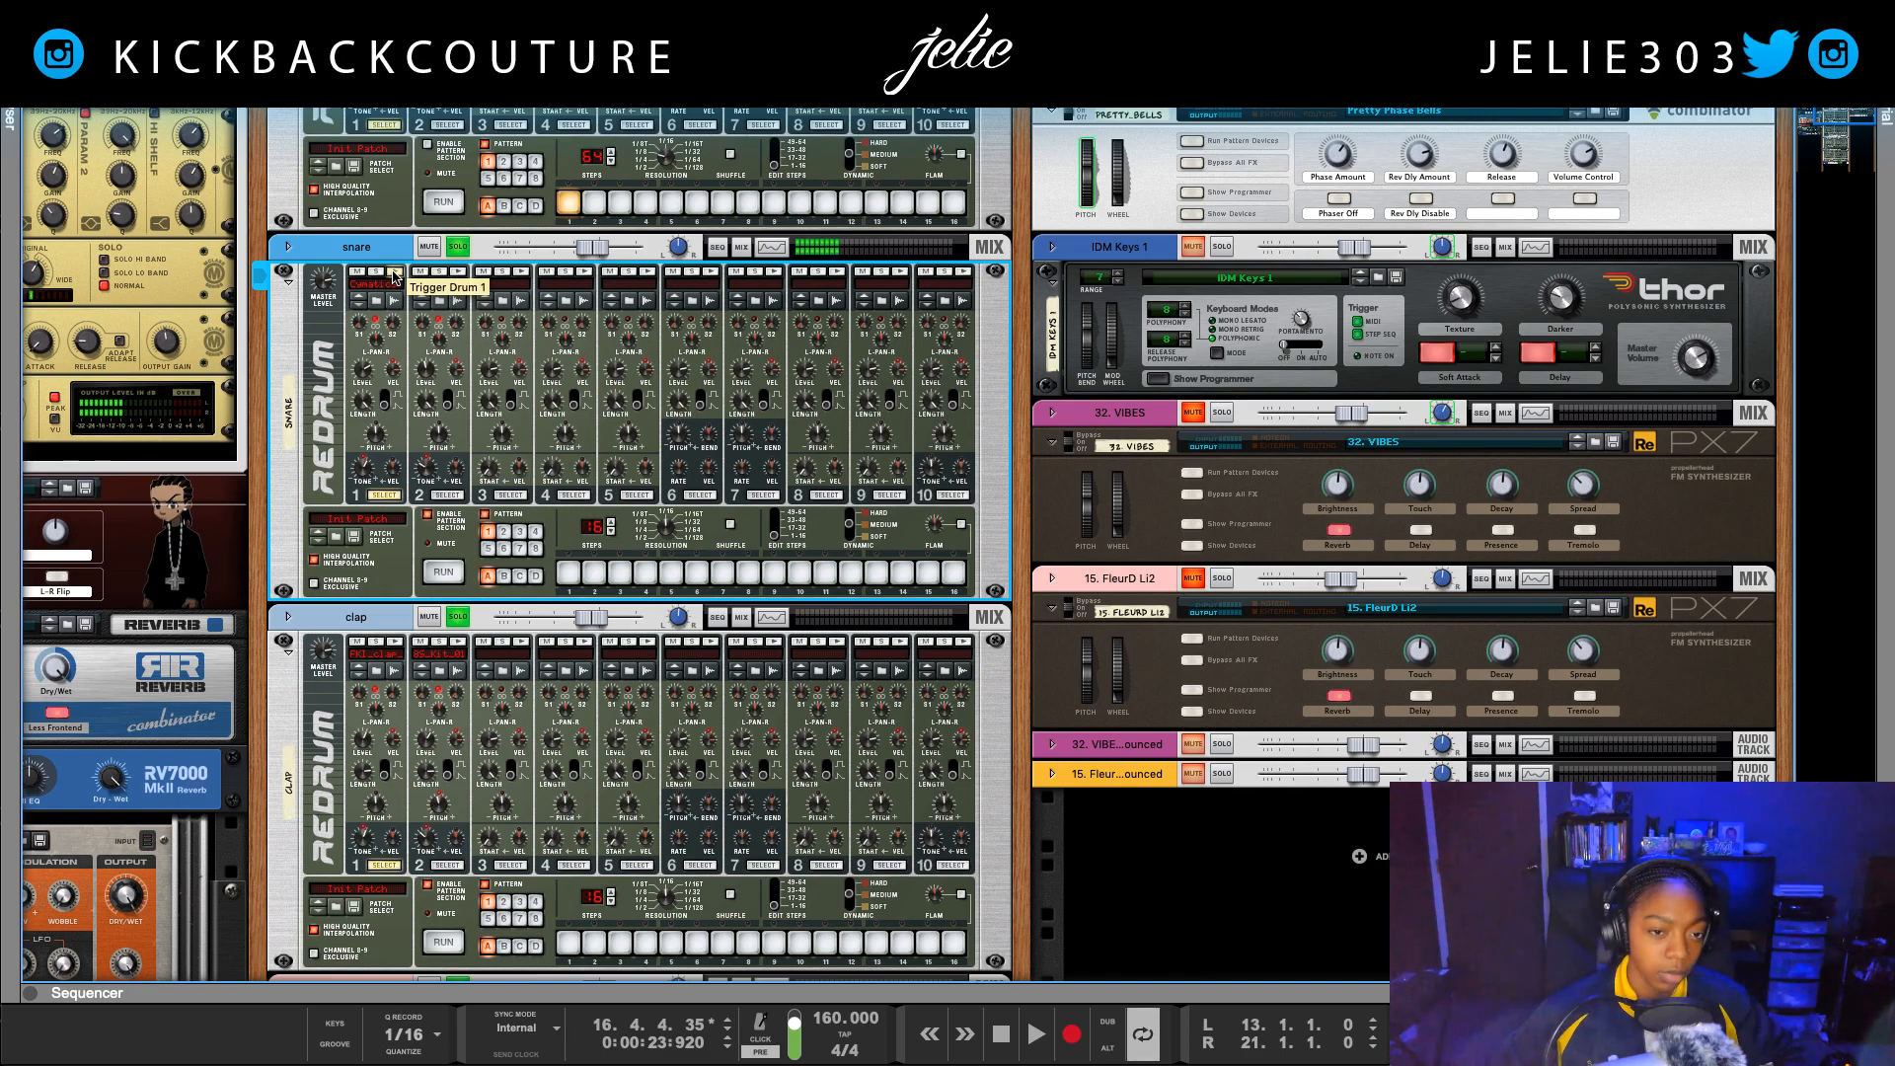
Step: Search the Drums favorites for "dy" and load DY Snare (4).wav into the snare Redrum's first drum slot
key("F3")
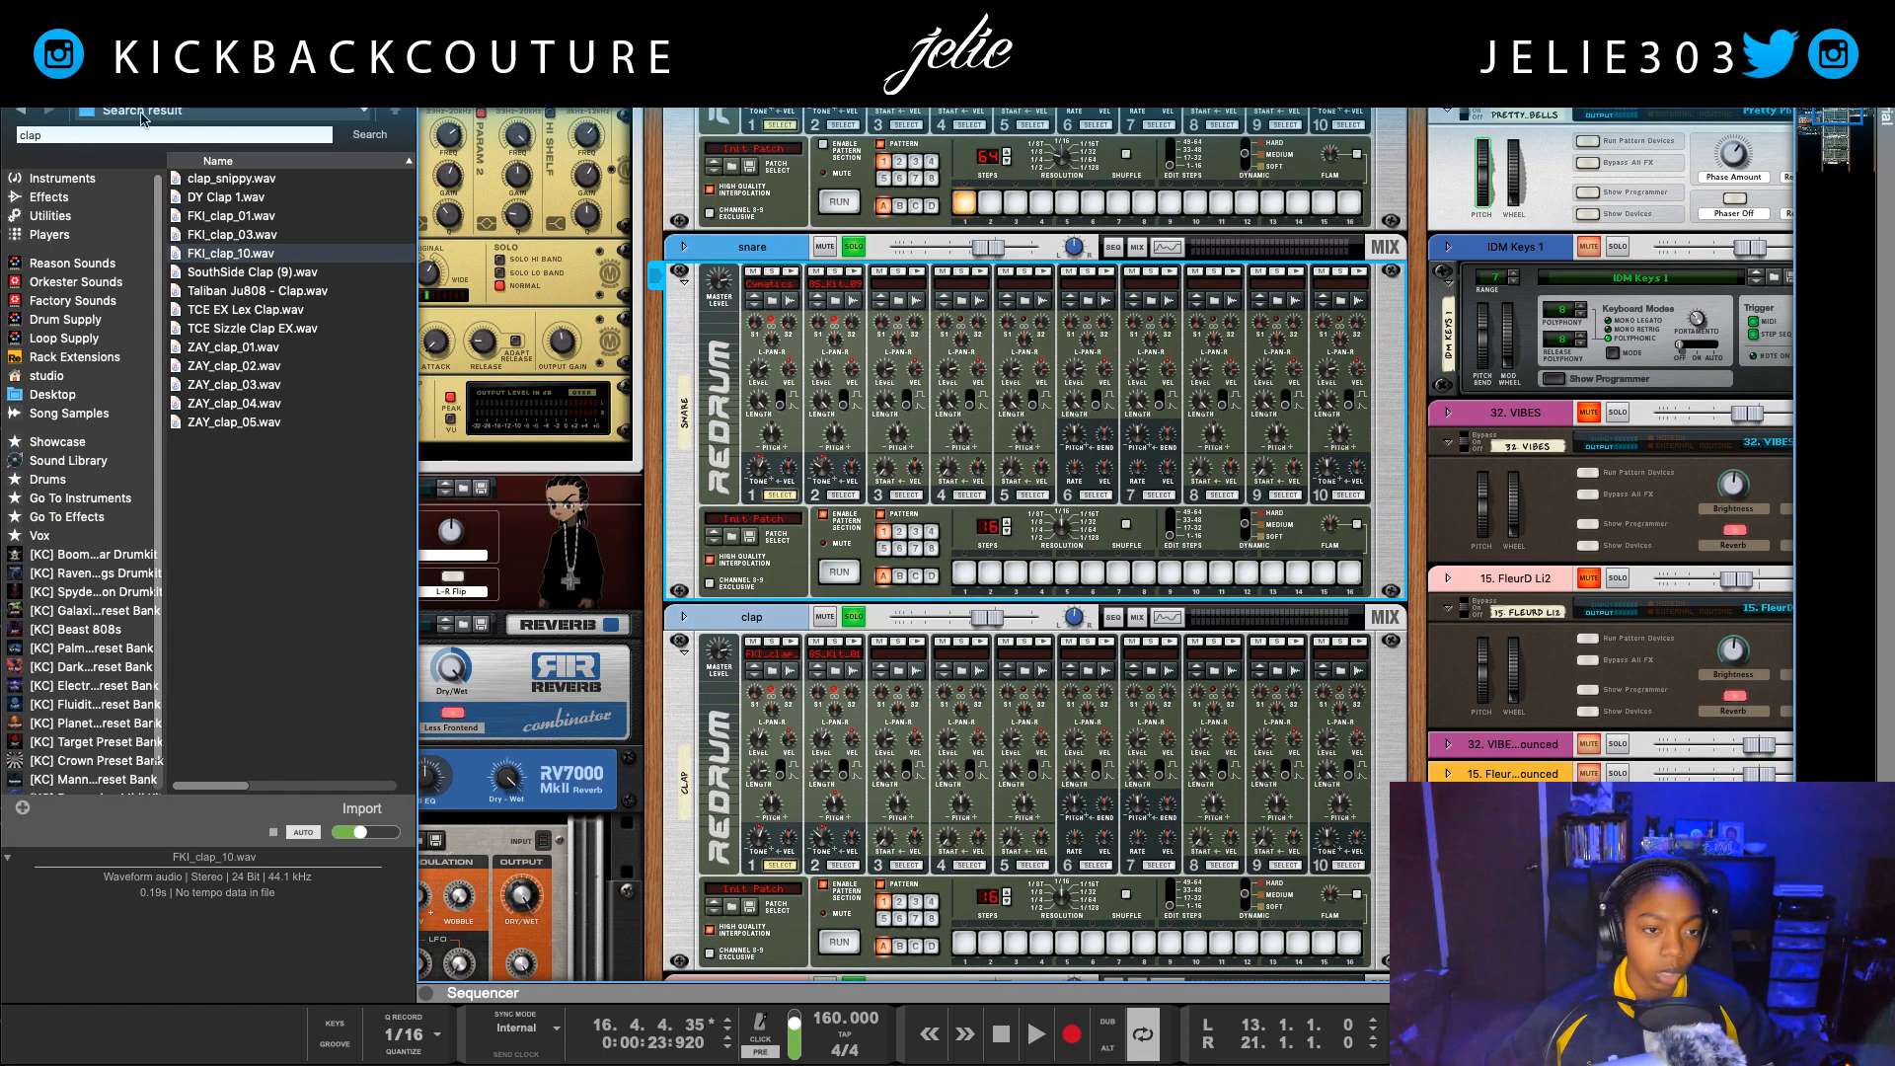
left_click_drag(40, 133, 1, 130)
key("BackSpace")
type("dy")
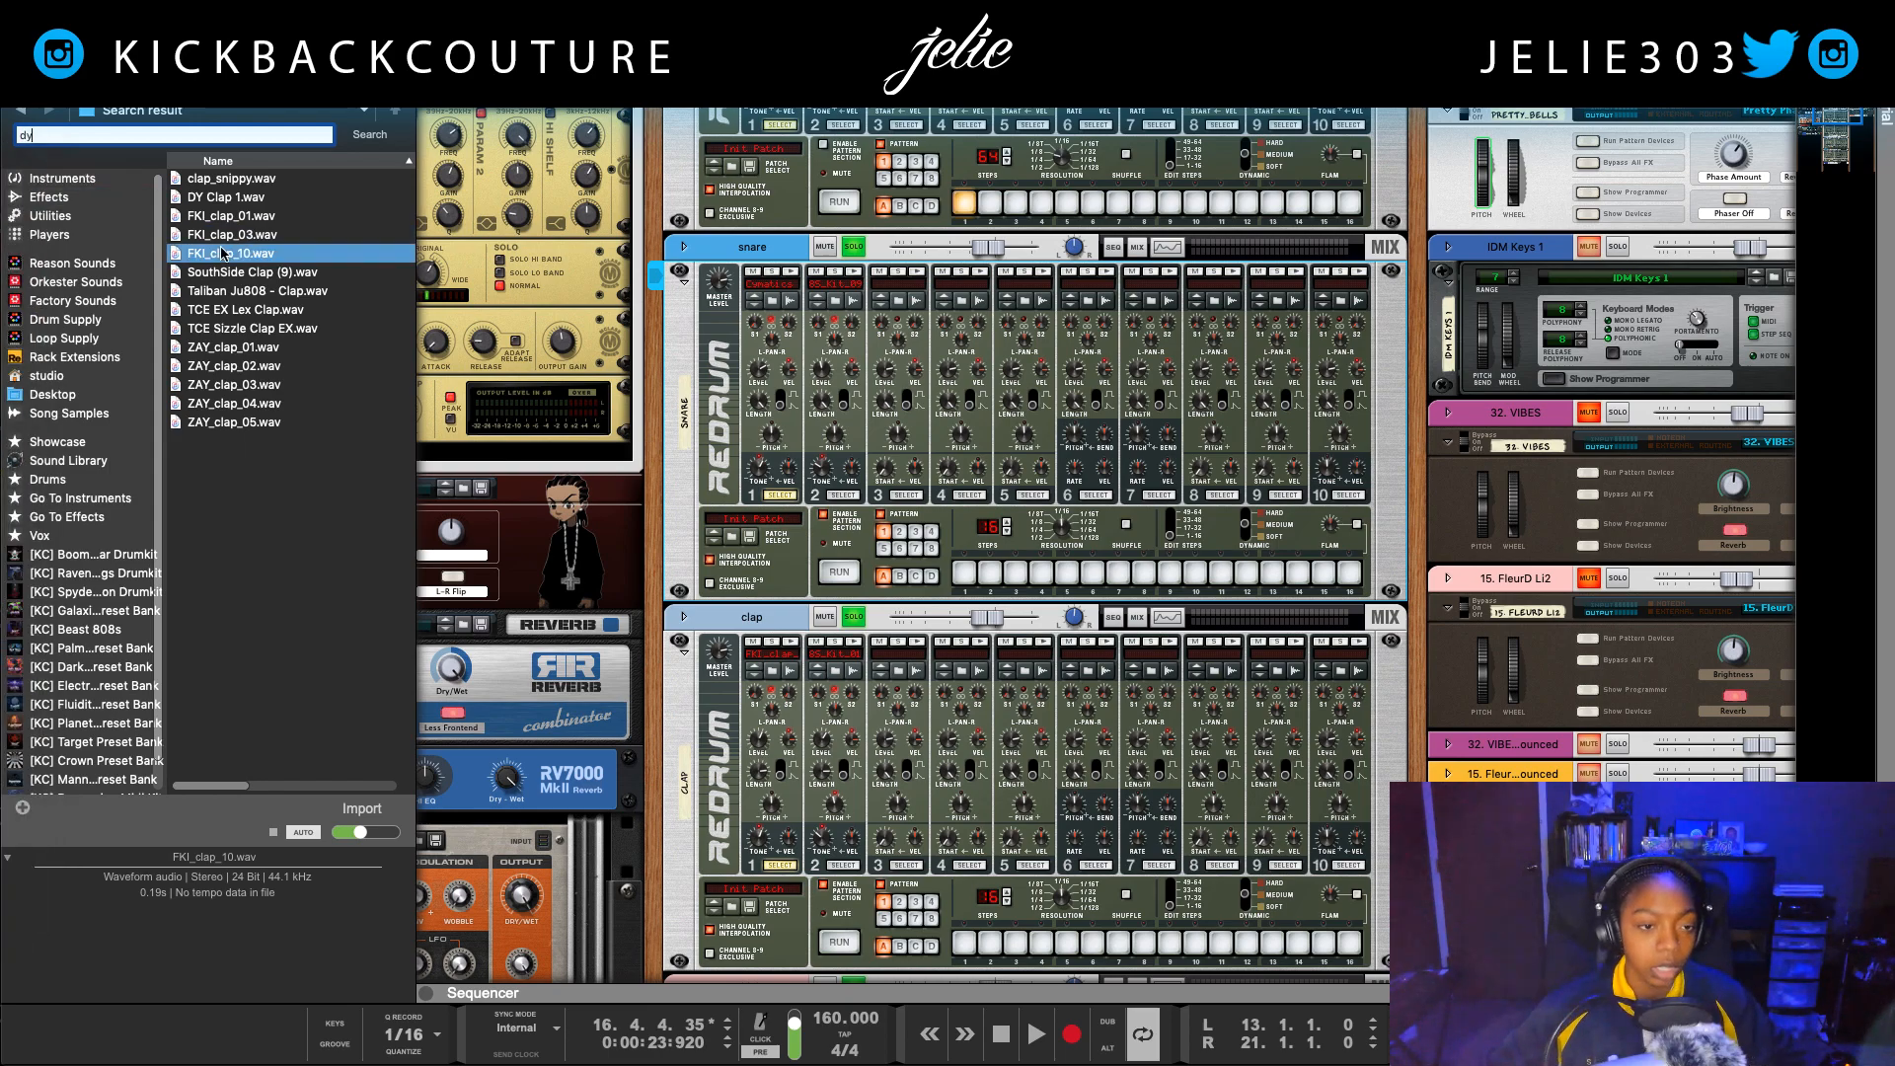
left_click(270, 199)
key("Return")
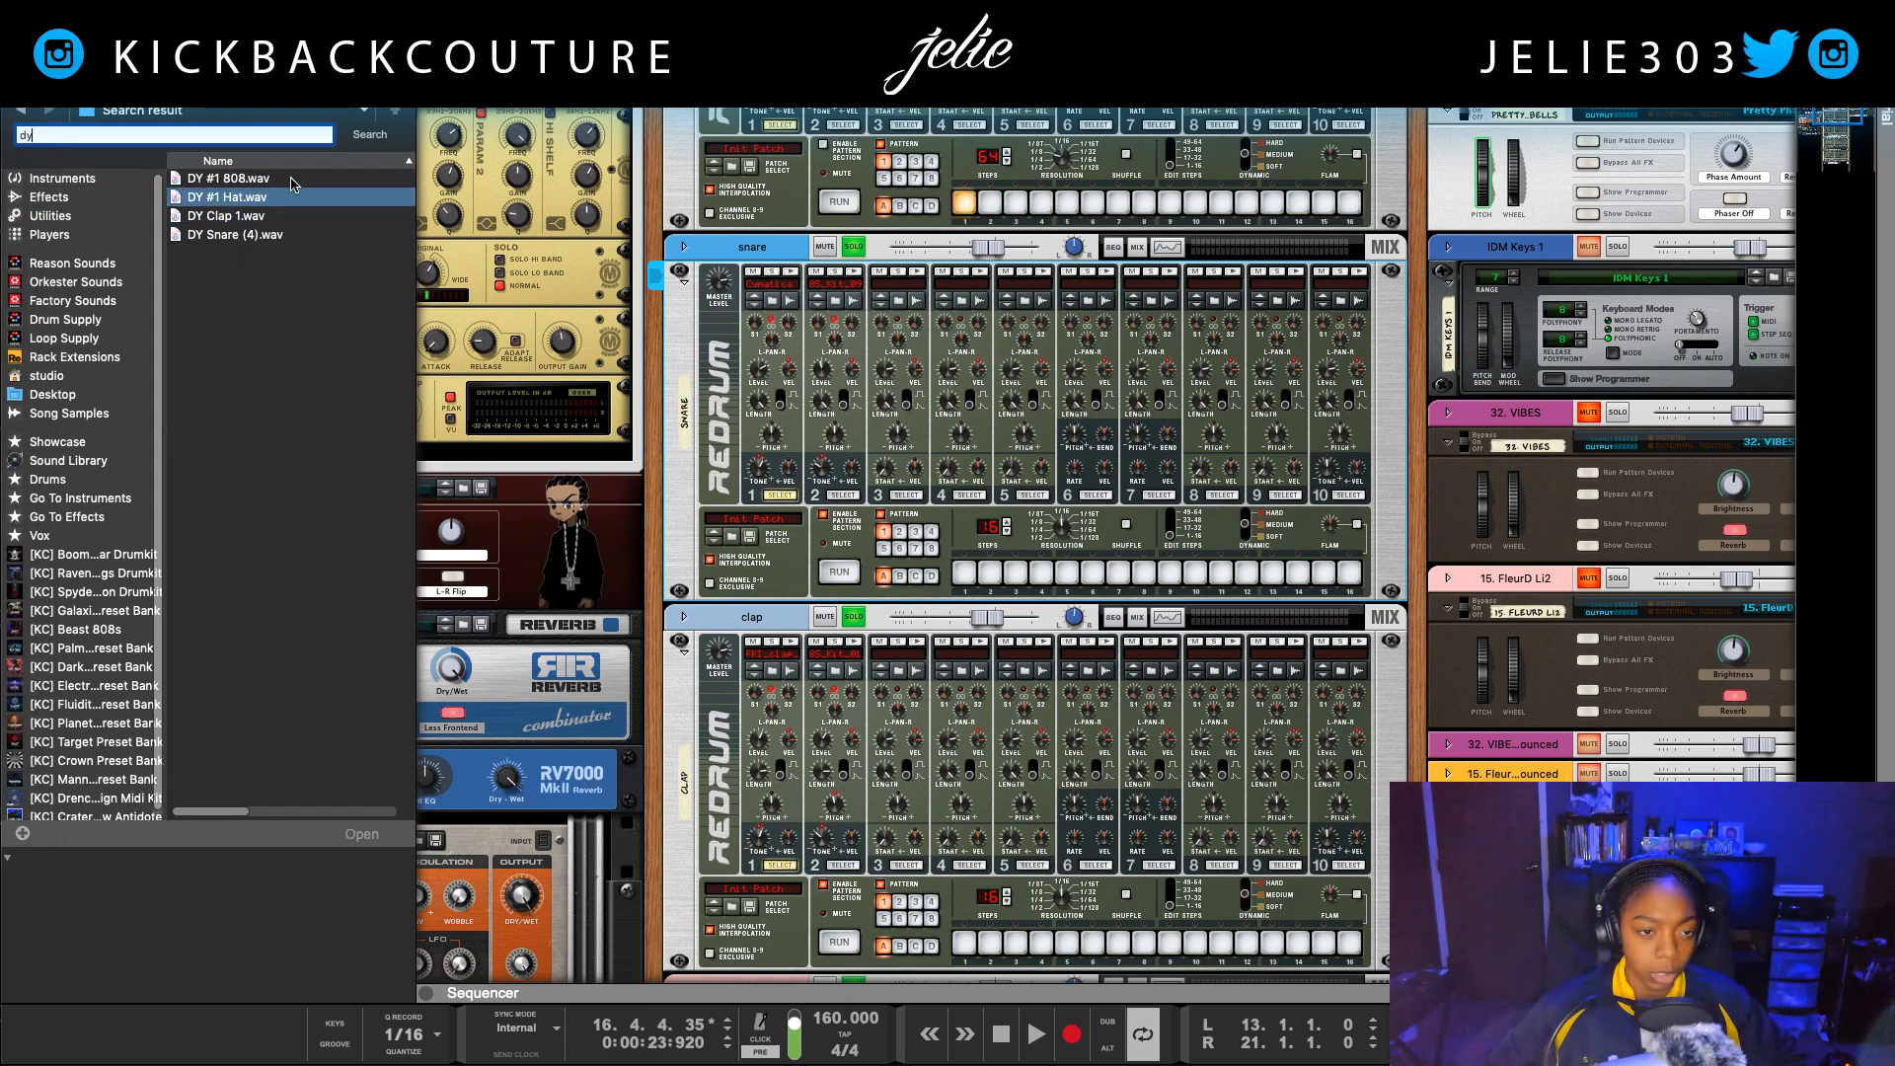
left_click(276, 235)
left_click_drag(277, 235, 774, 328)
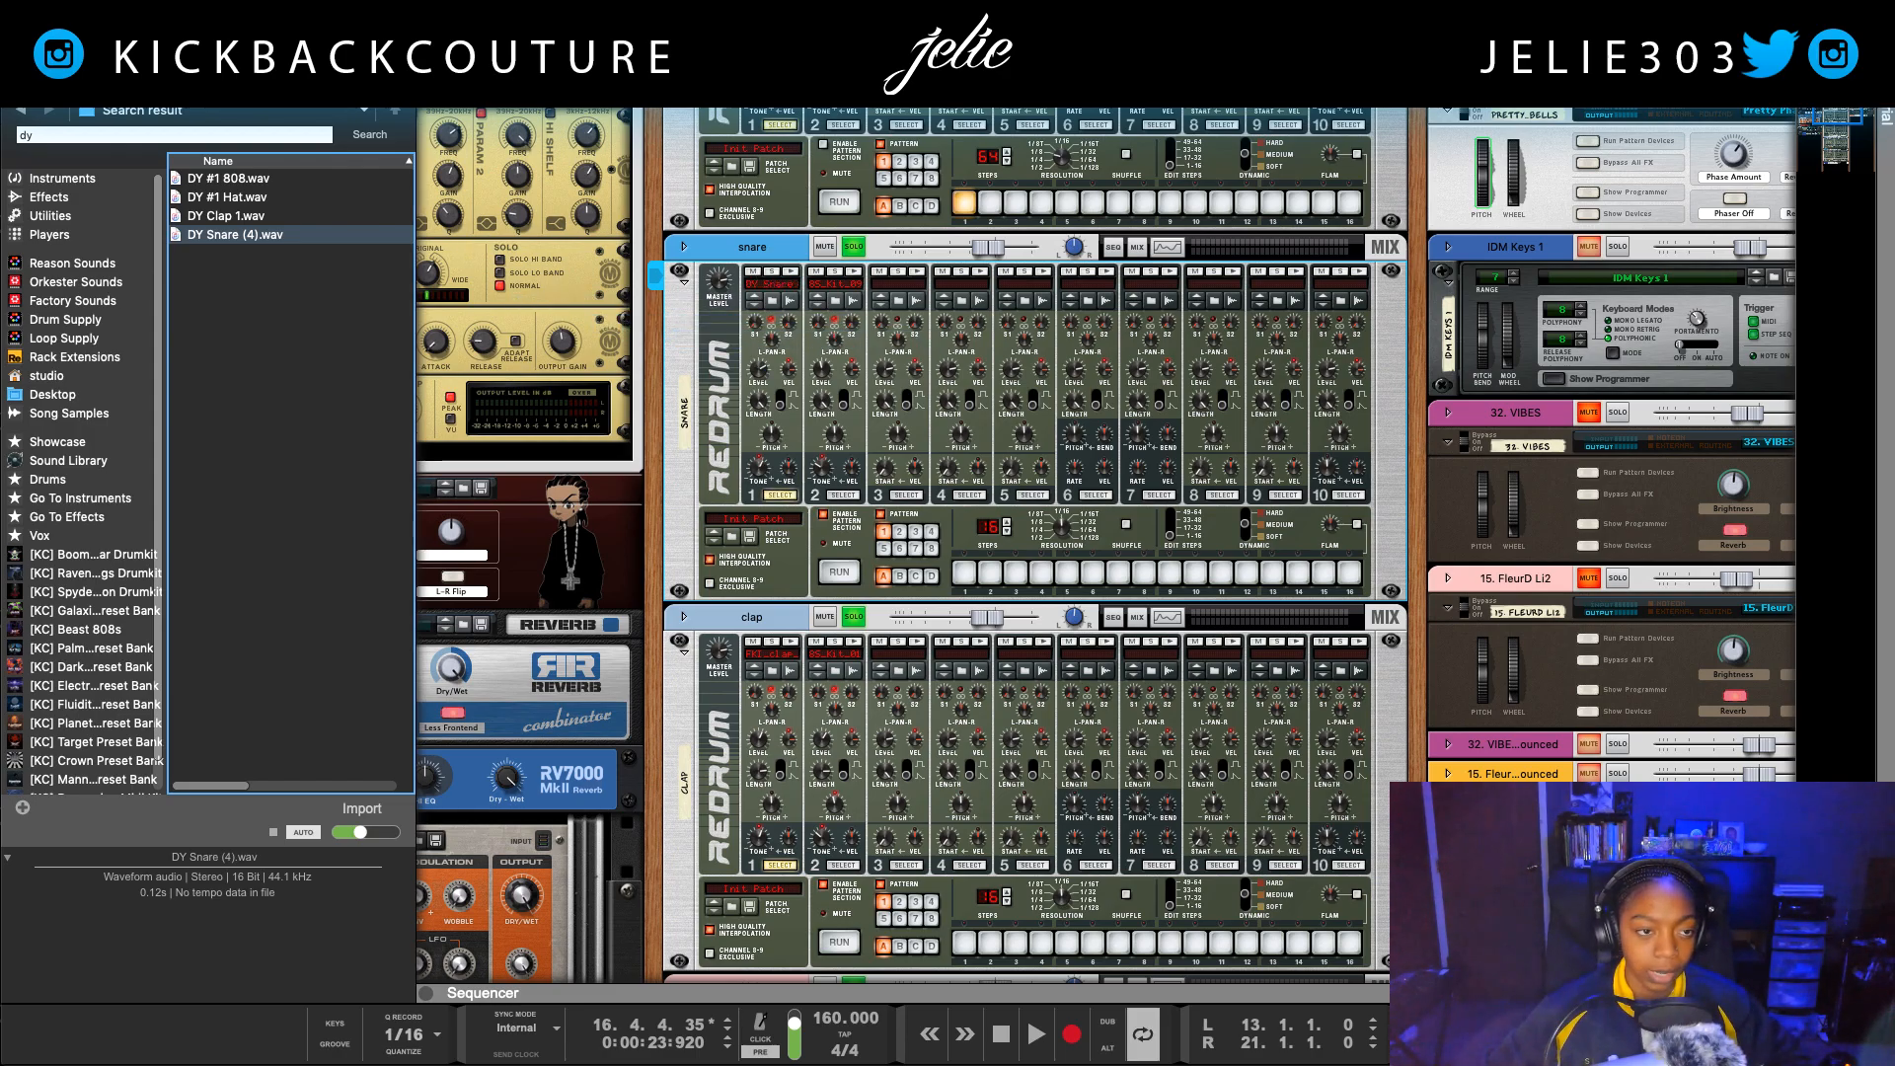
Step: Hide the browser, trigger the snare Redrum's first drum and play the loop to check the new snare
key("F3")
left_click(393, 274)
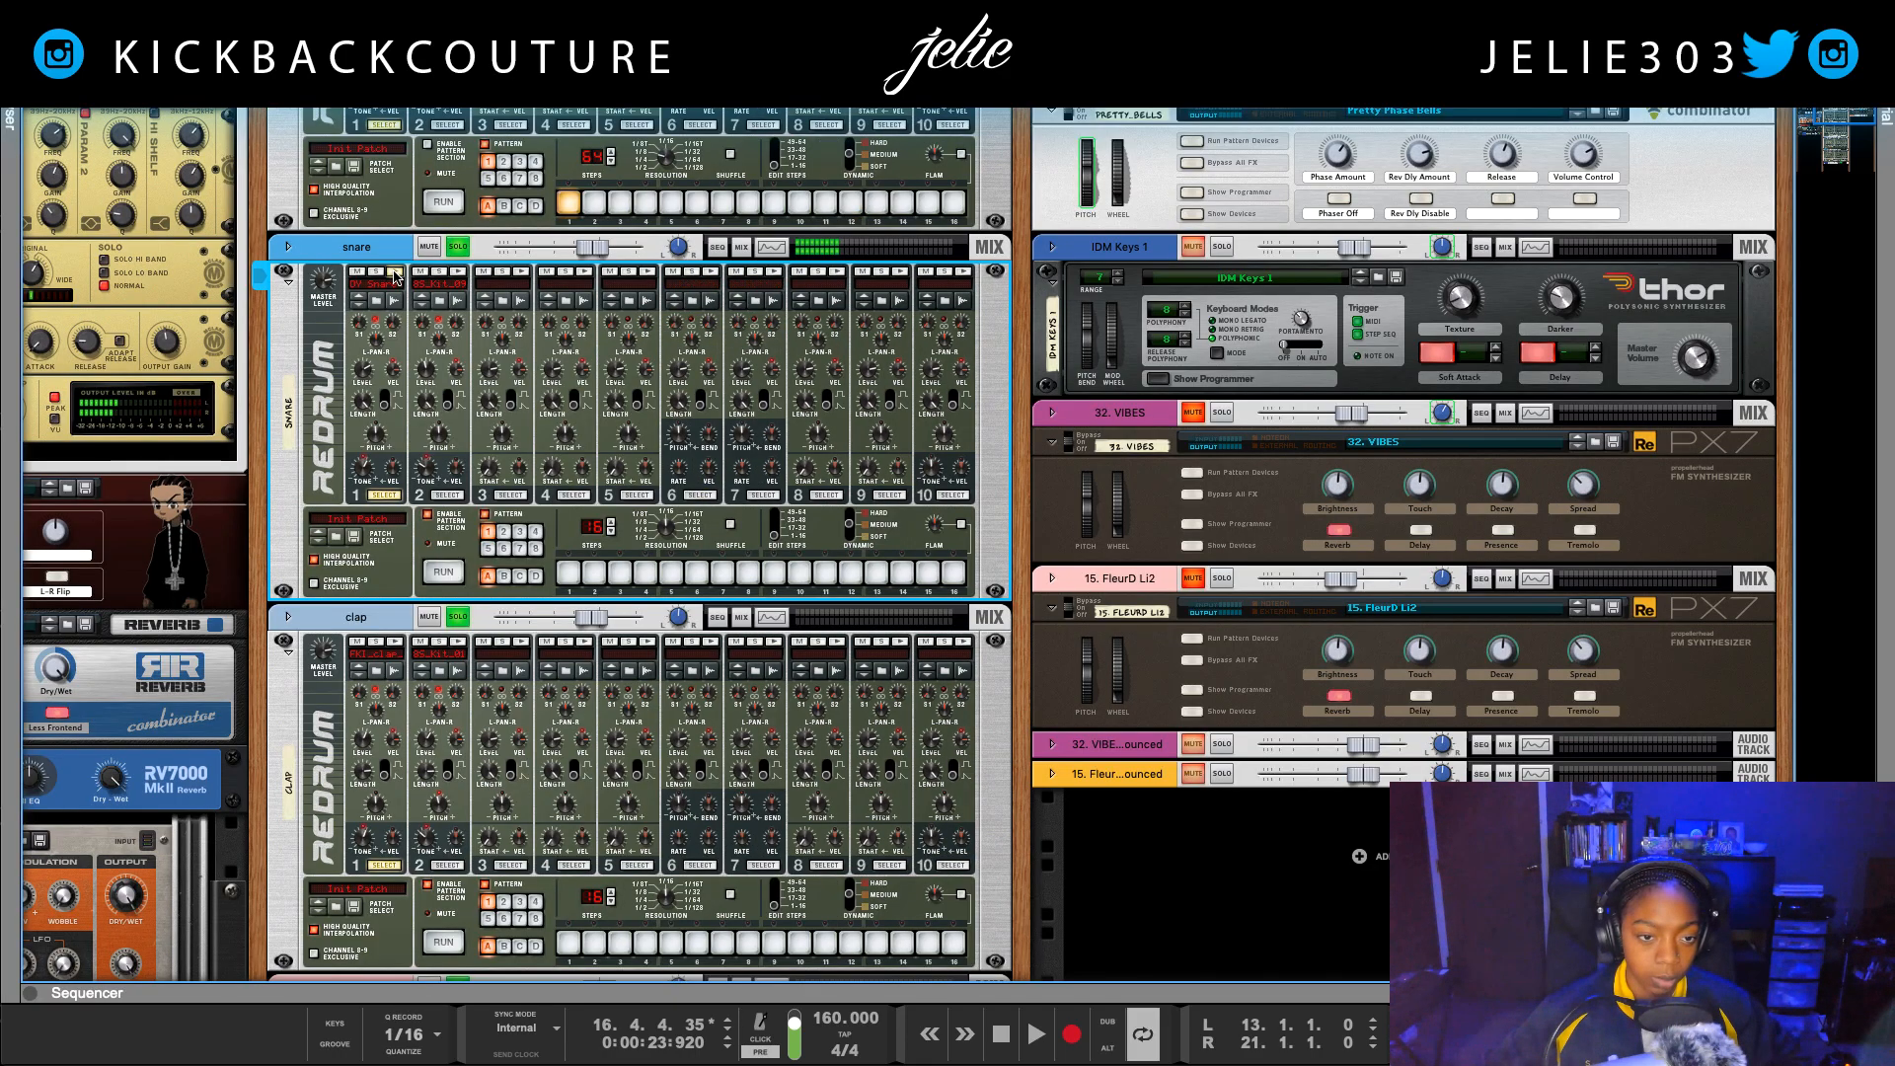
key("space")
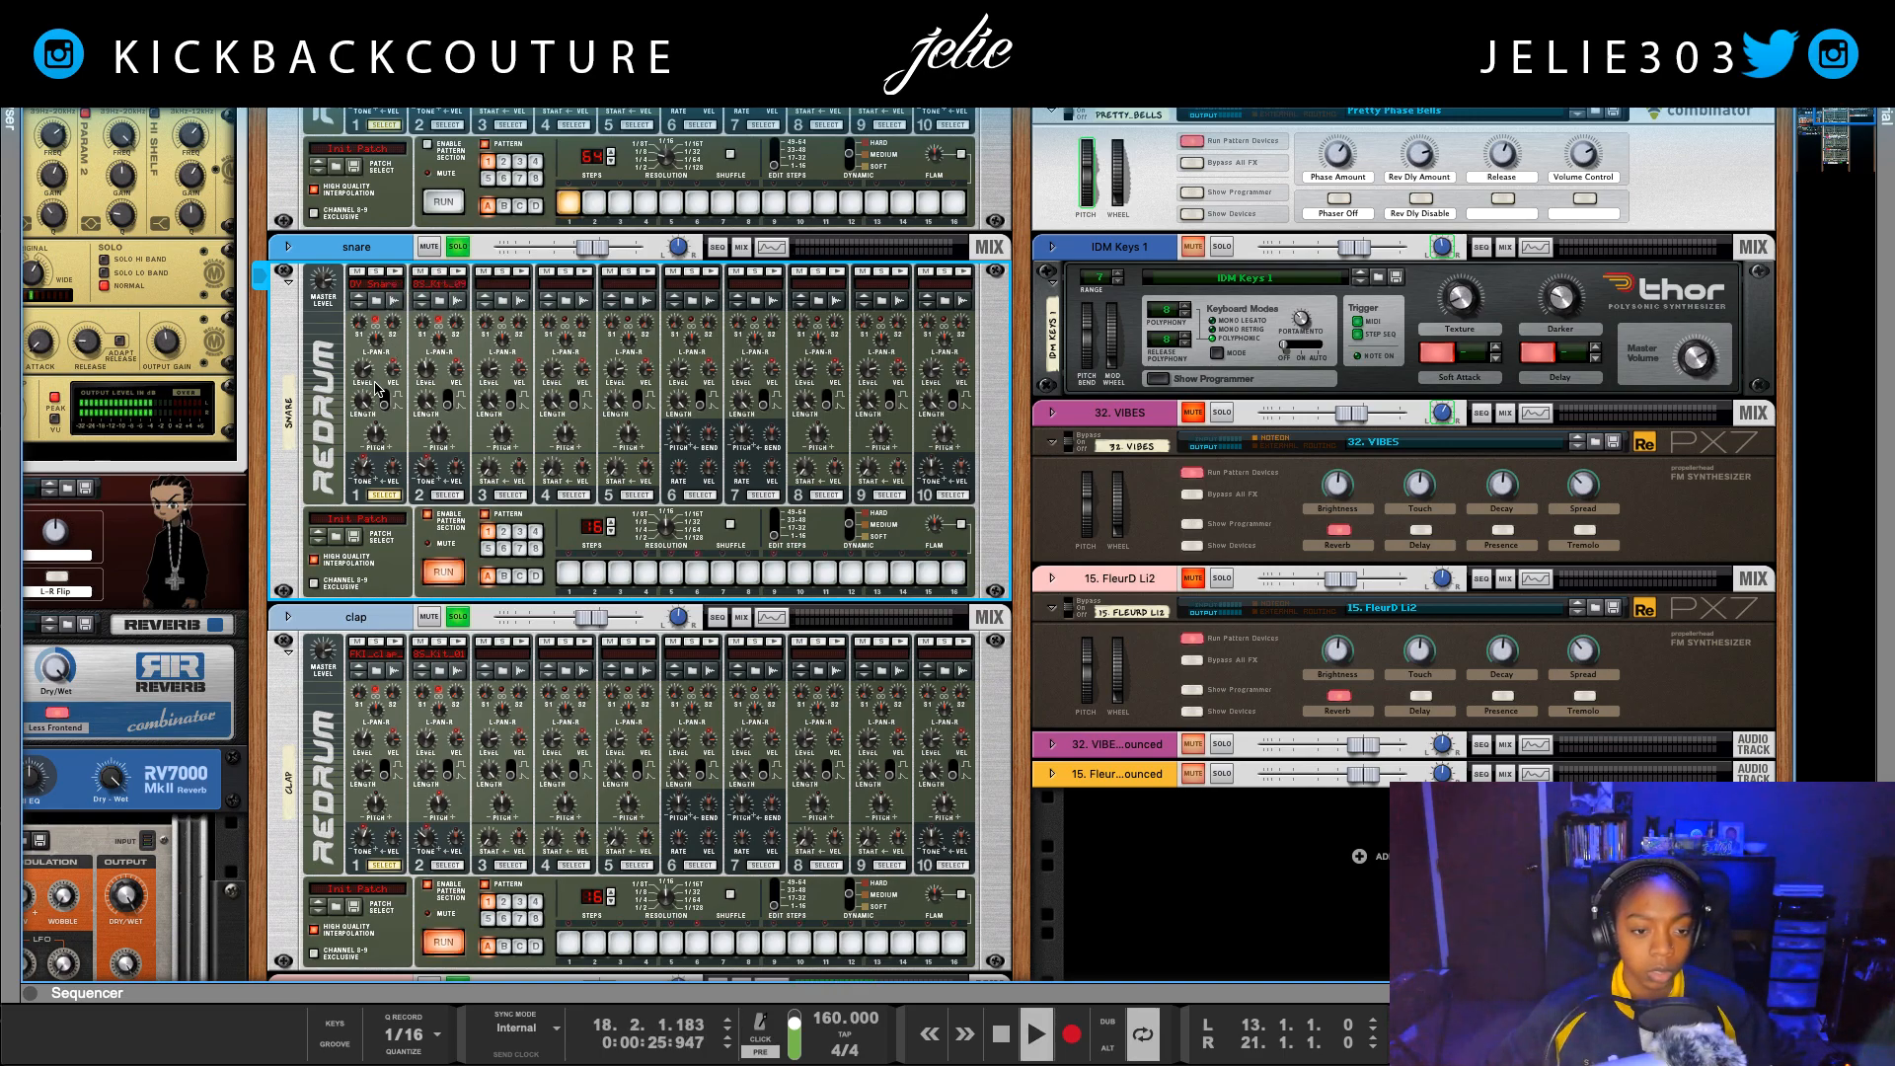
mouse_move(364, 370)
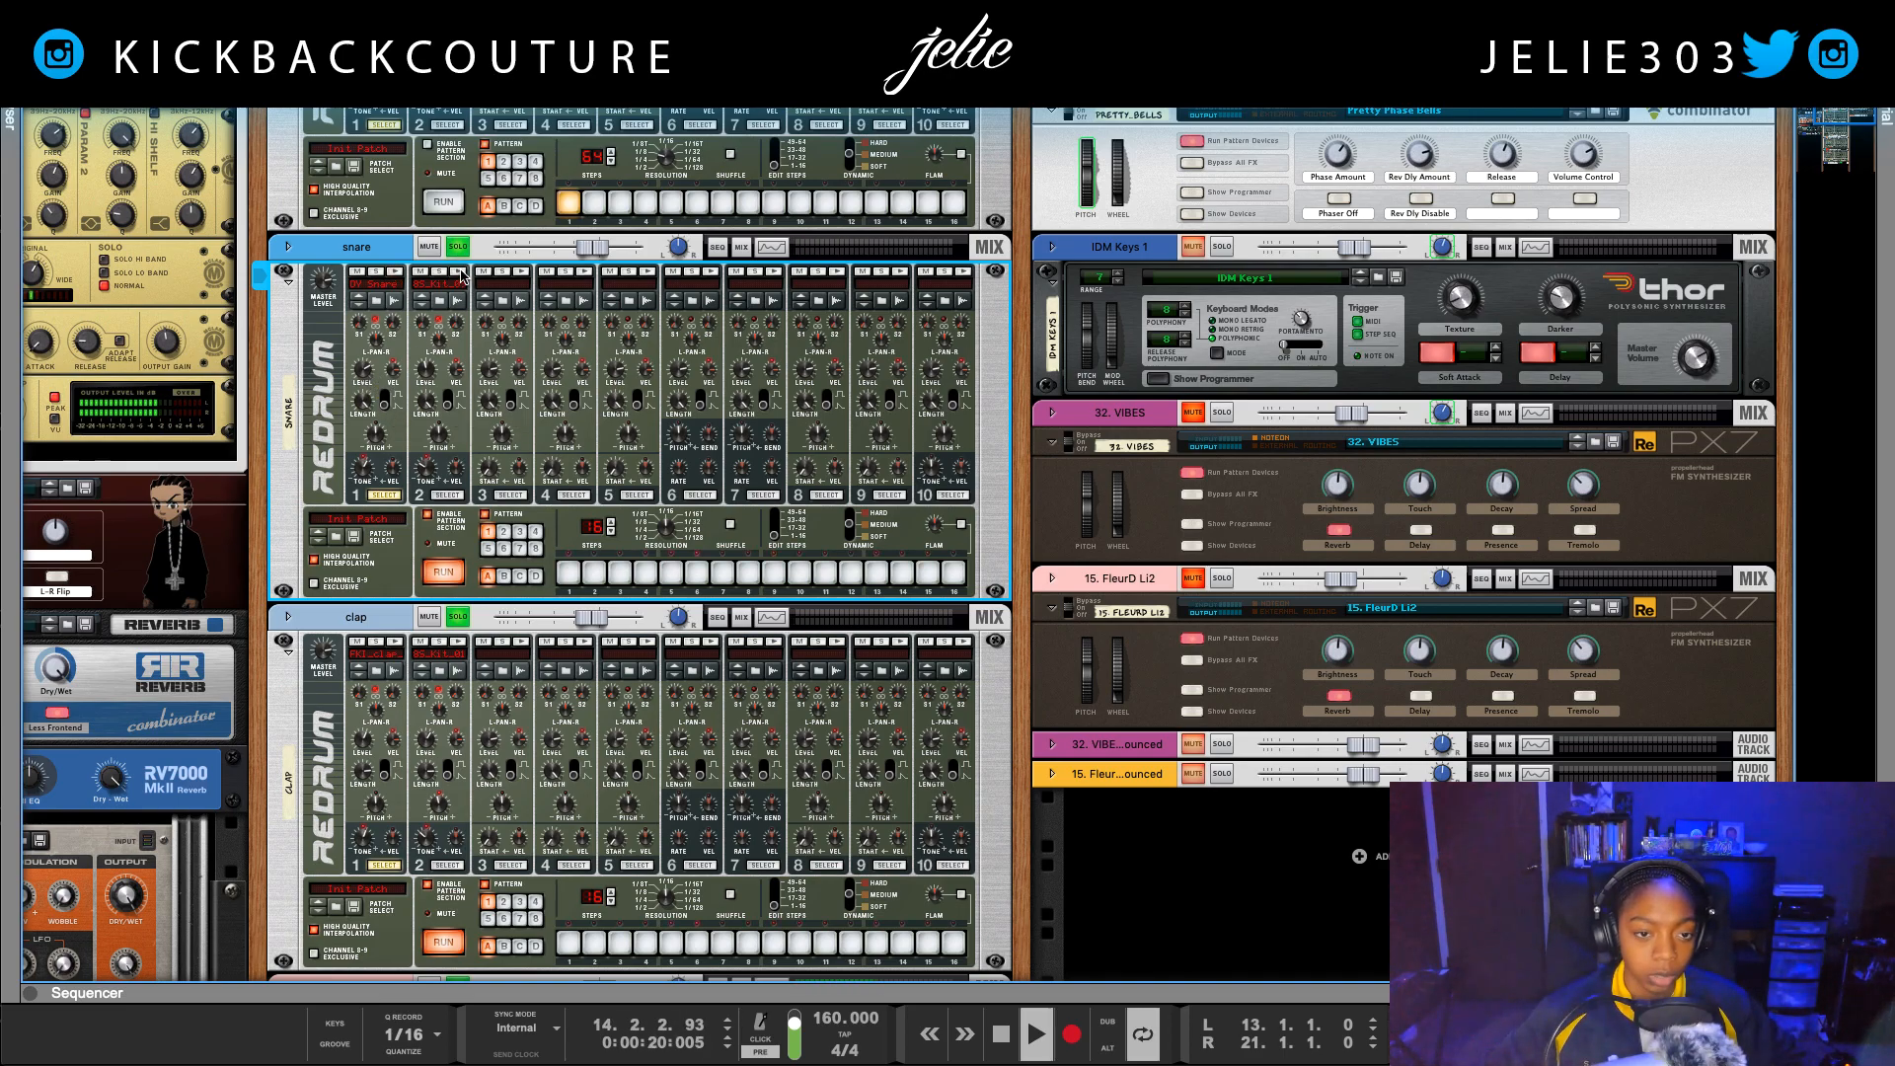
Step: Solo the crash channel while the loop plays, then stop playback
scroll(443, 520, "up", 4)
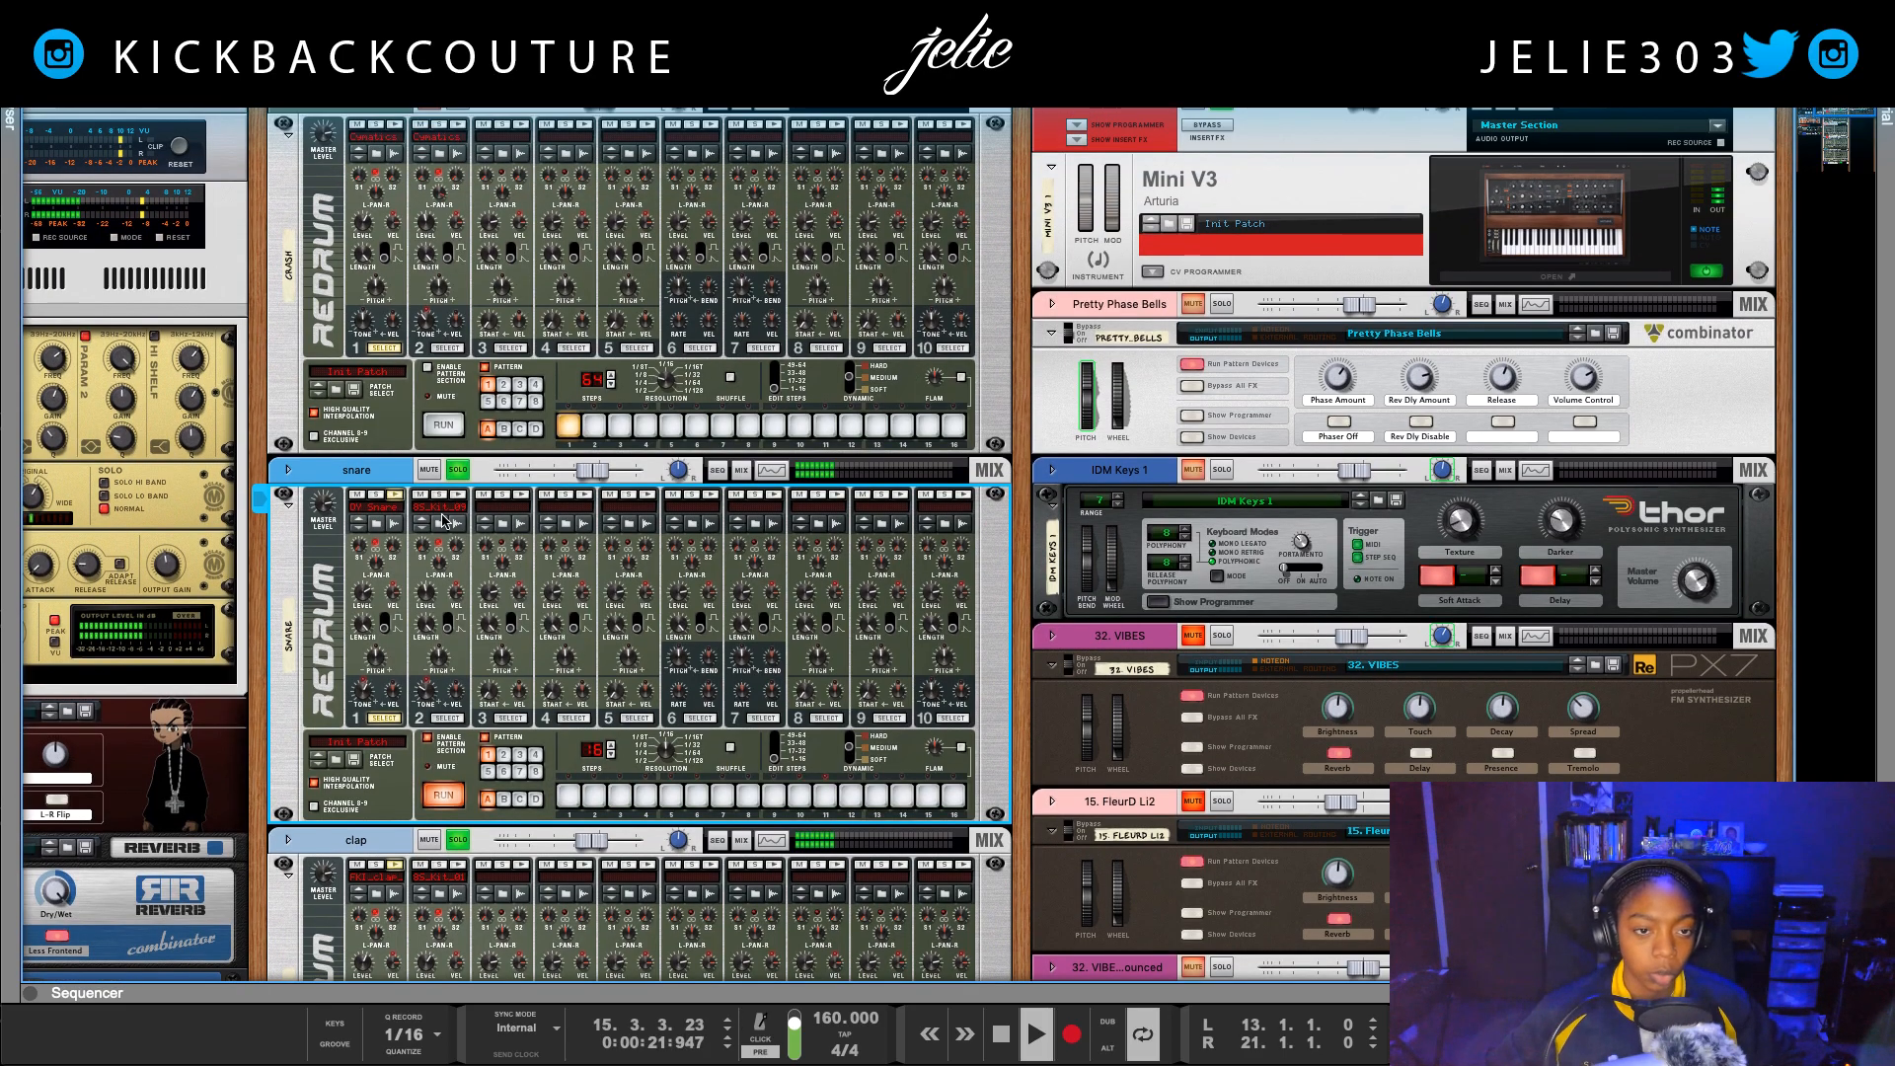
left_click(453, 110)
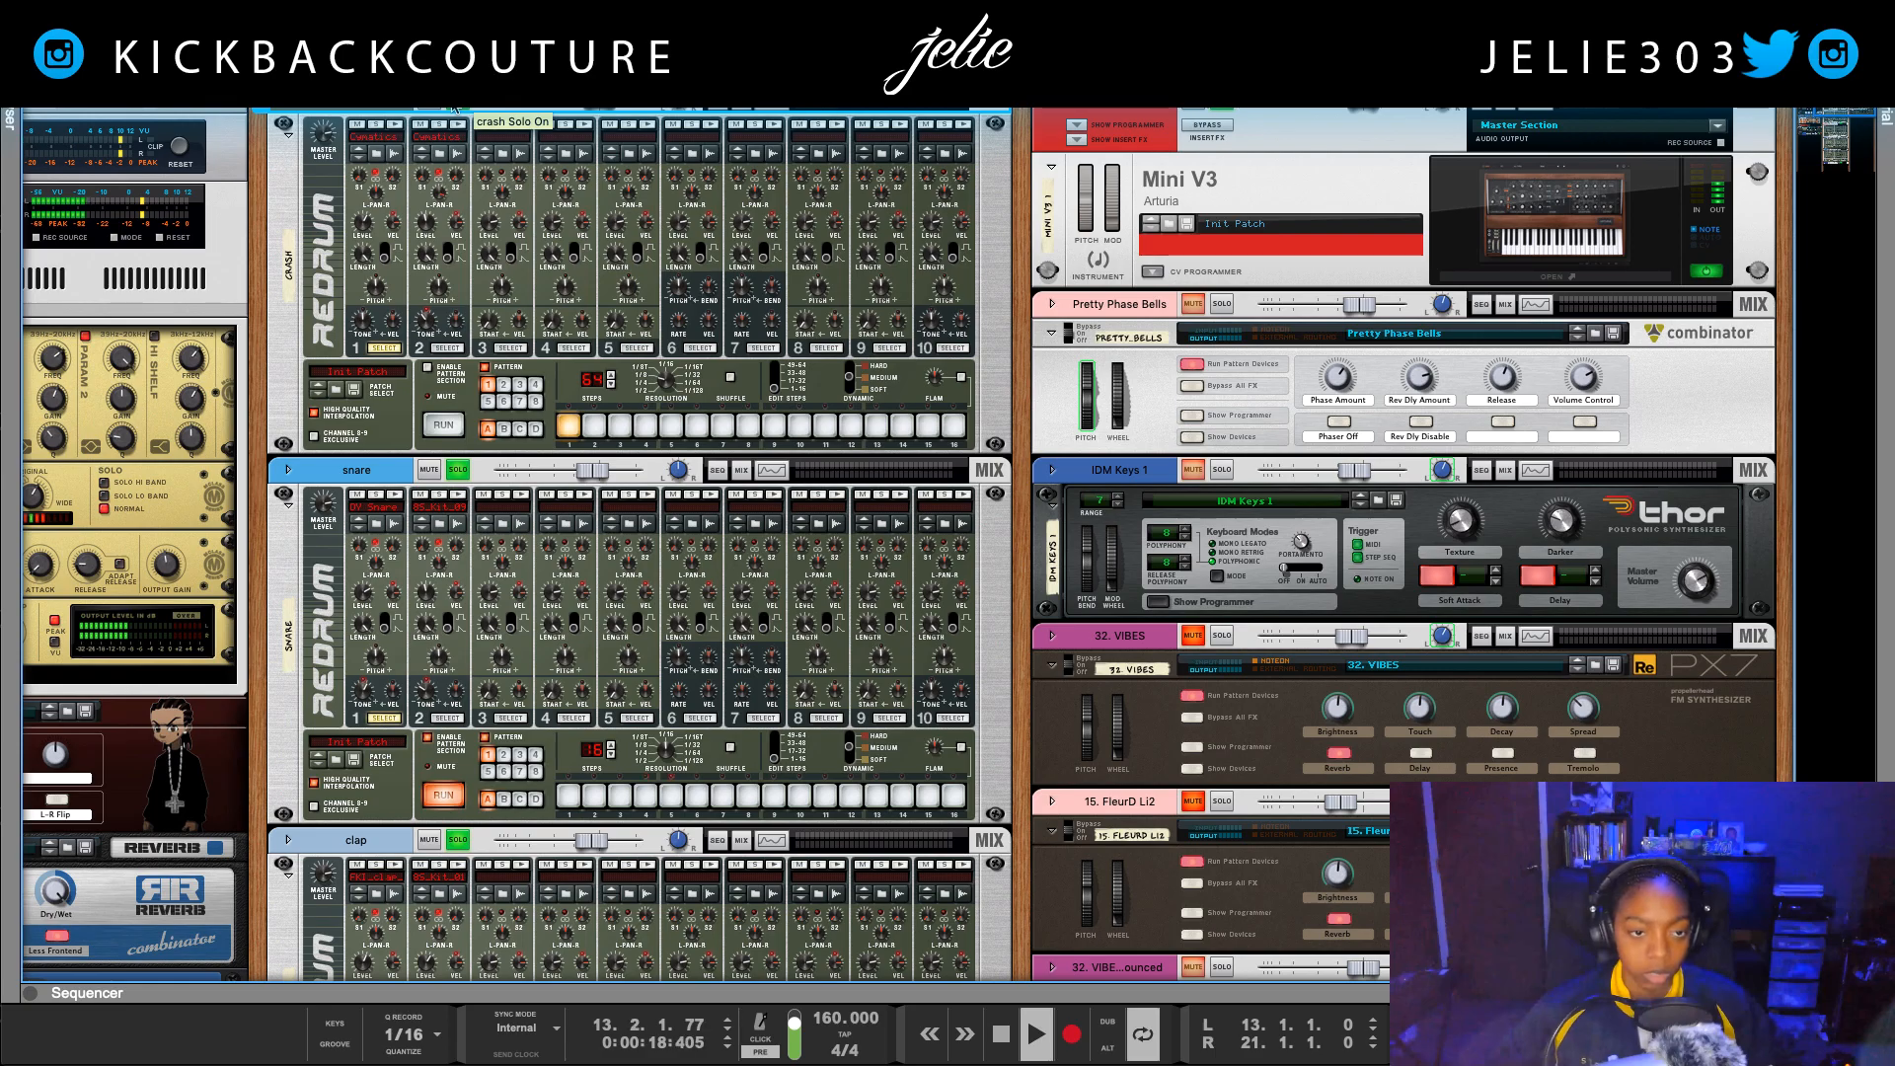
key("space")
Step: Open the Drum Broker folder under One Shots in the Sound Library's Drums and search it for "crash"
left_click(12, 111)
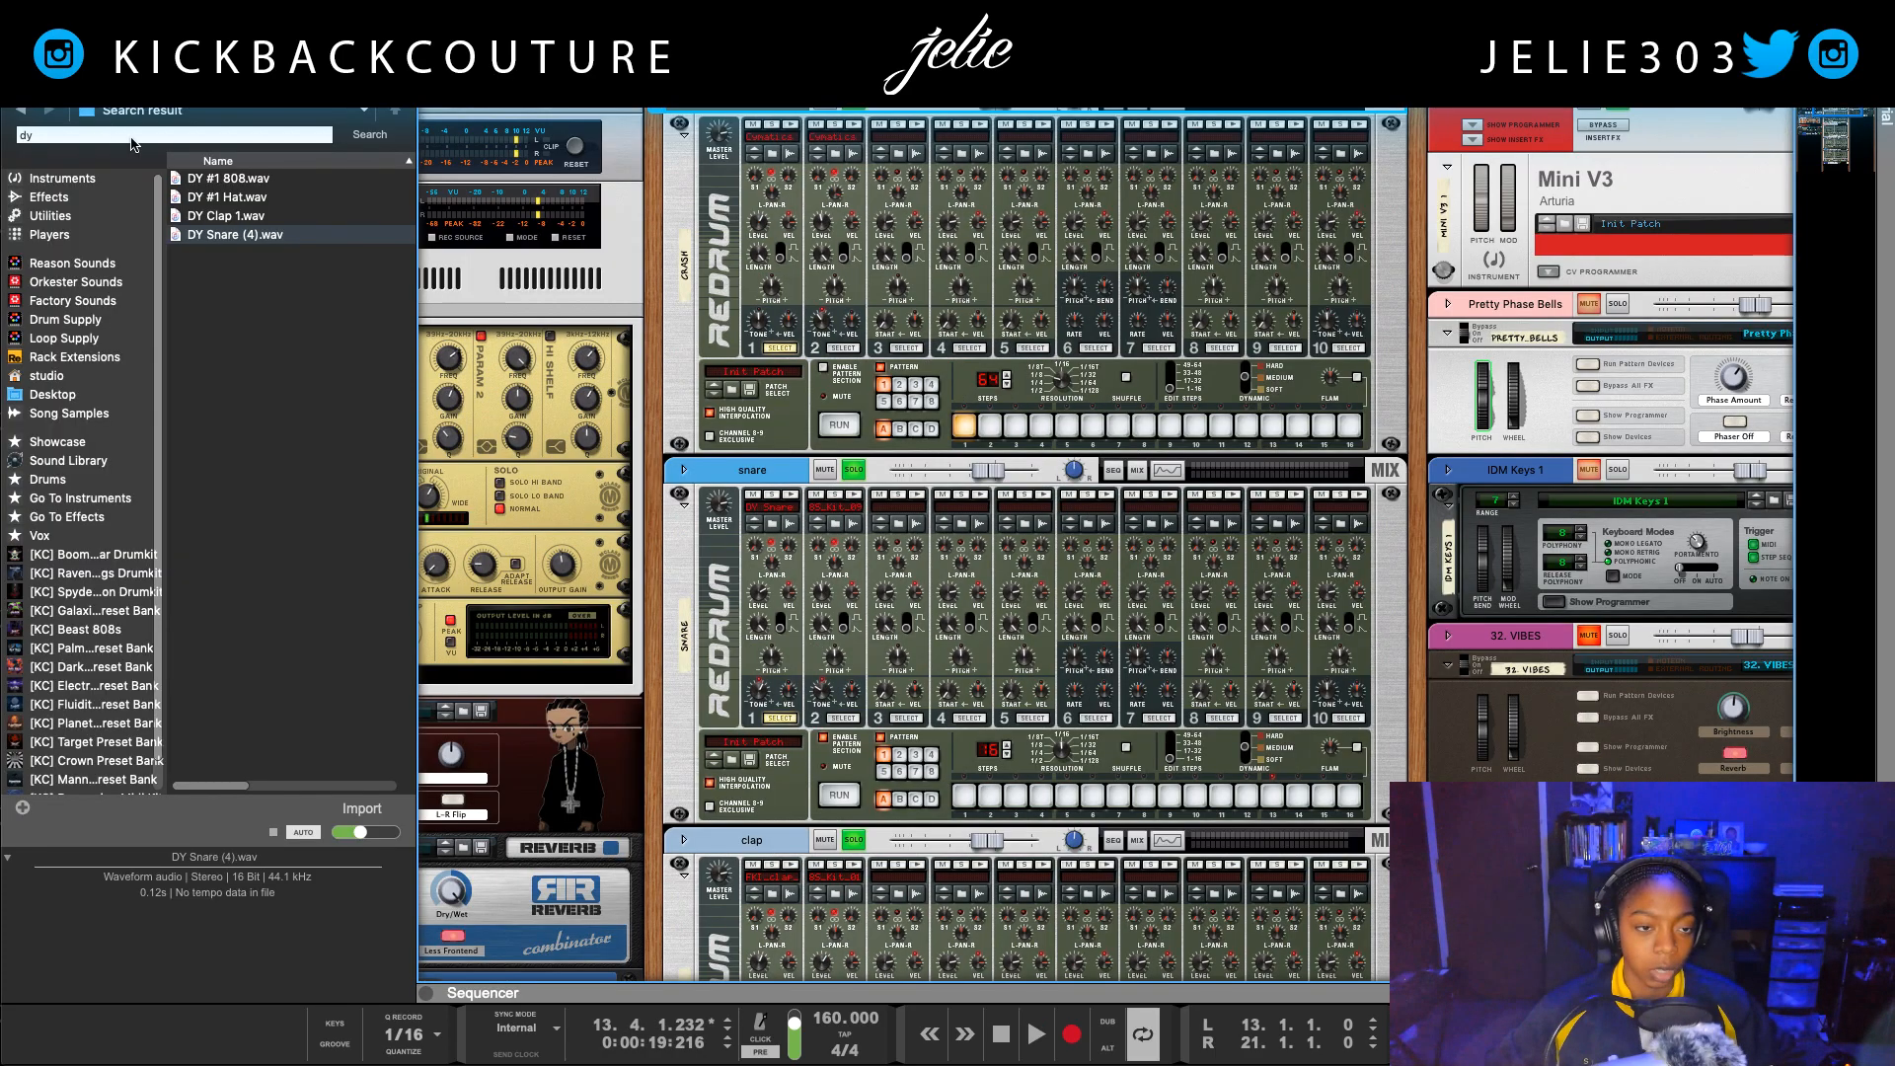
left_click(79, 499)
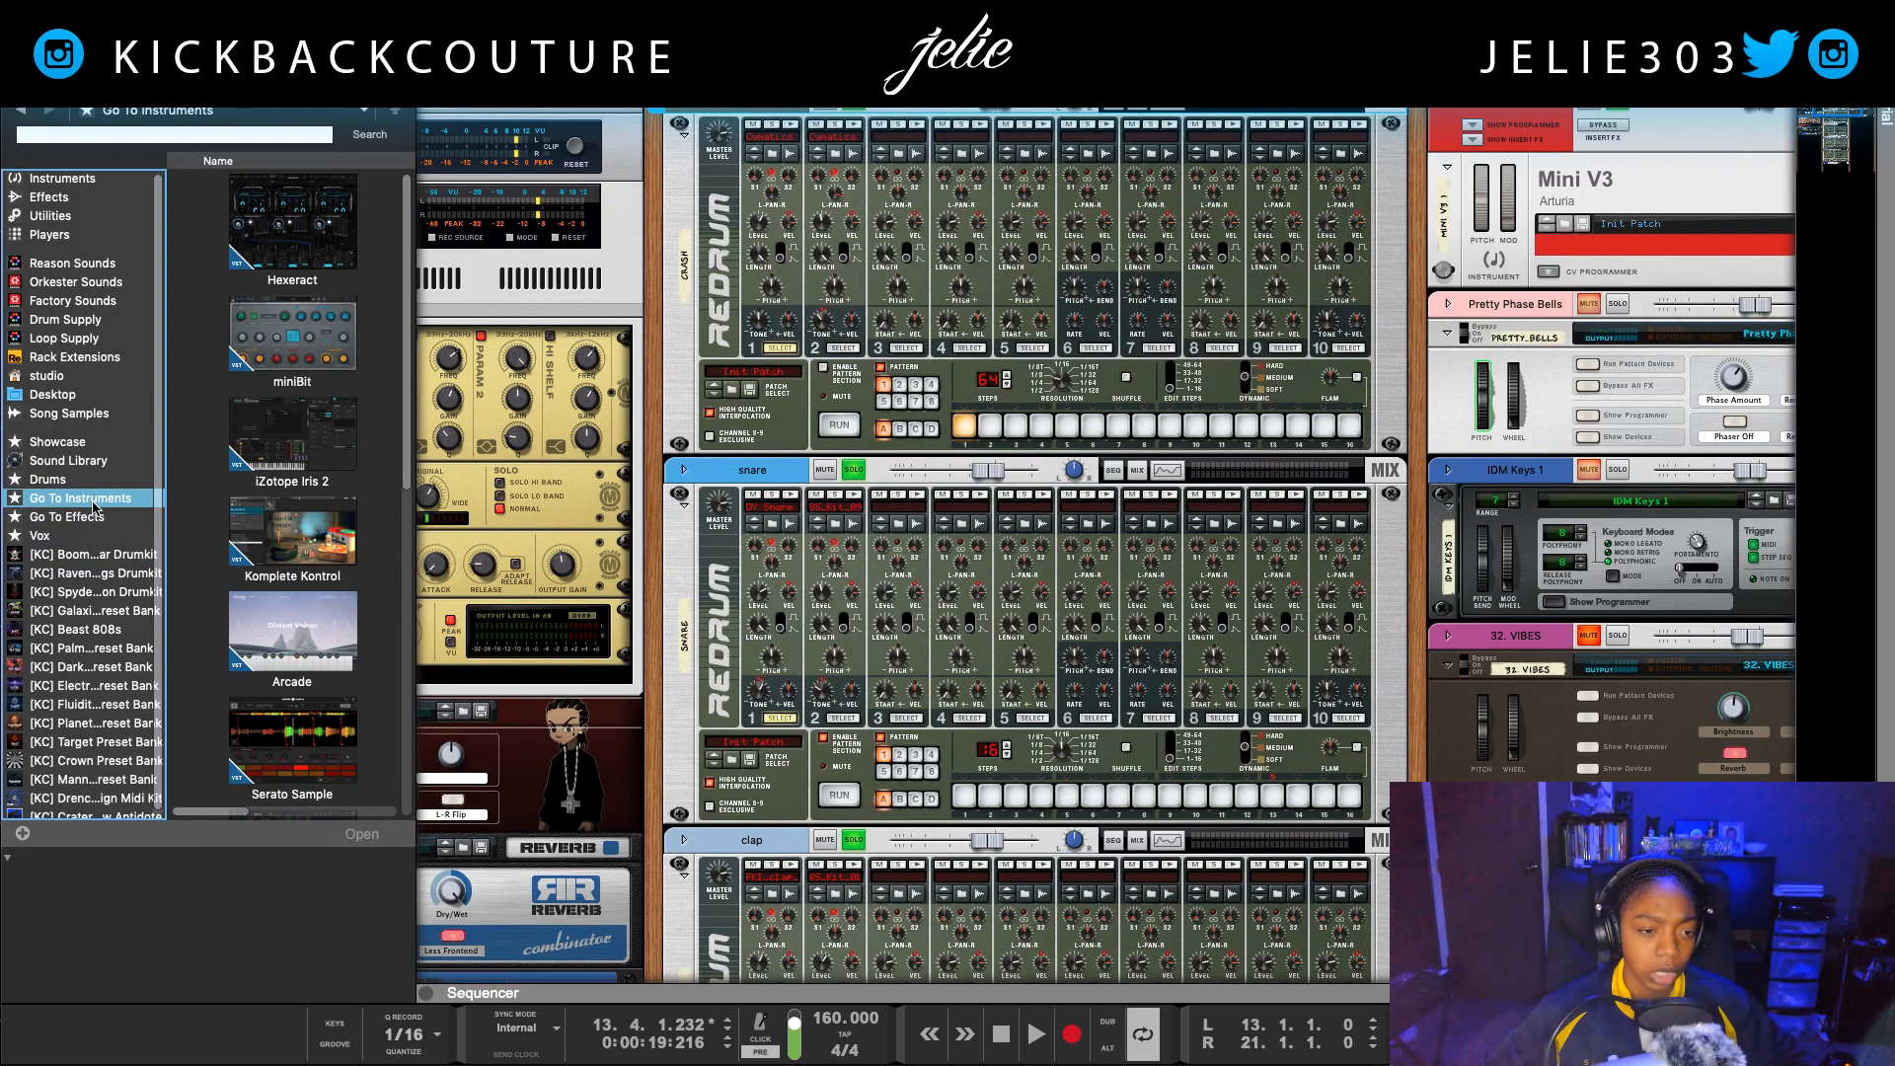
left_click(85, 478)
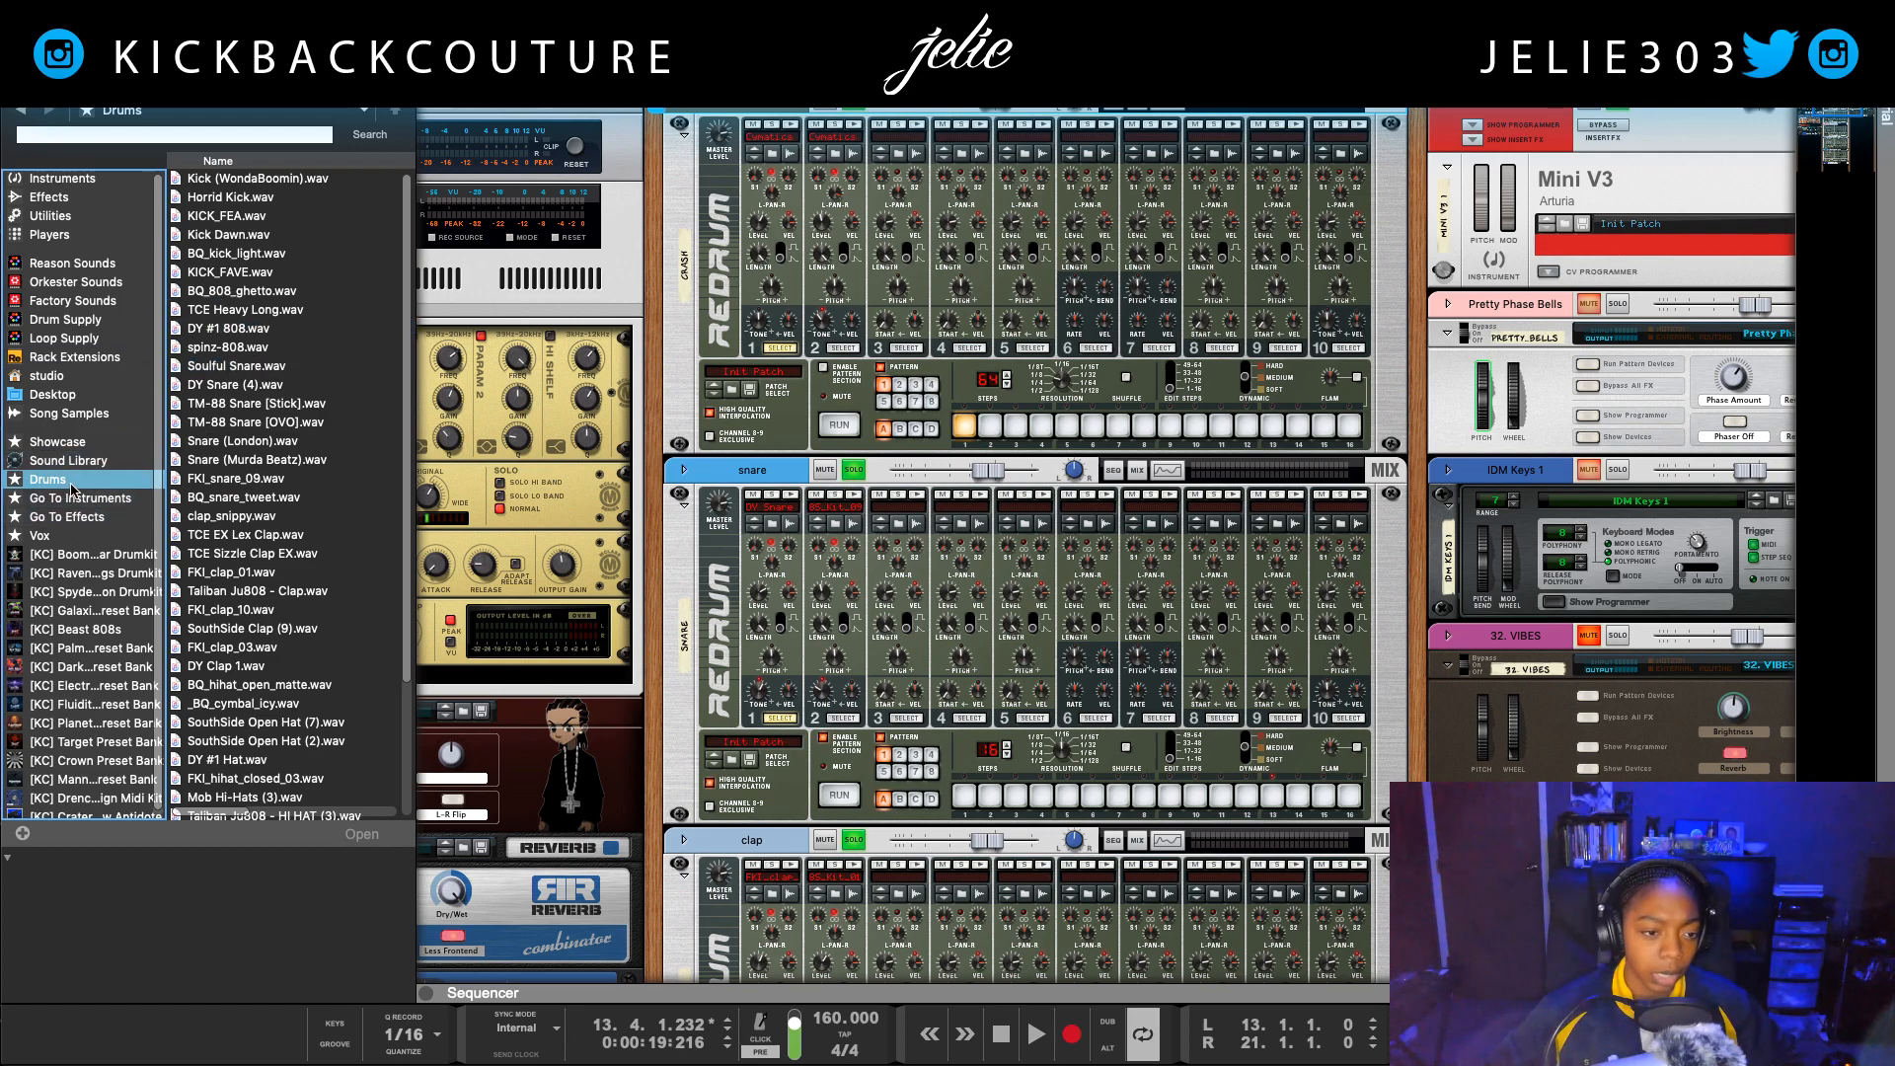
left_click(71, 463)
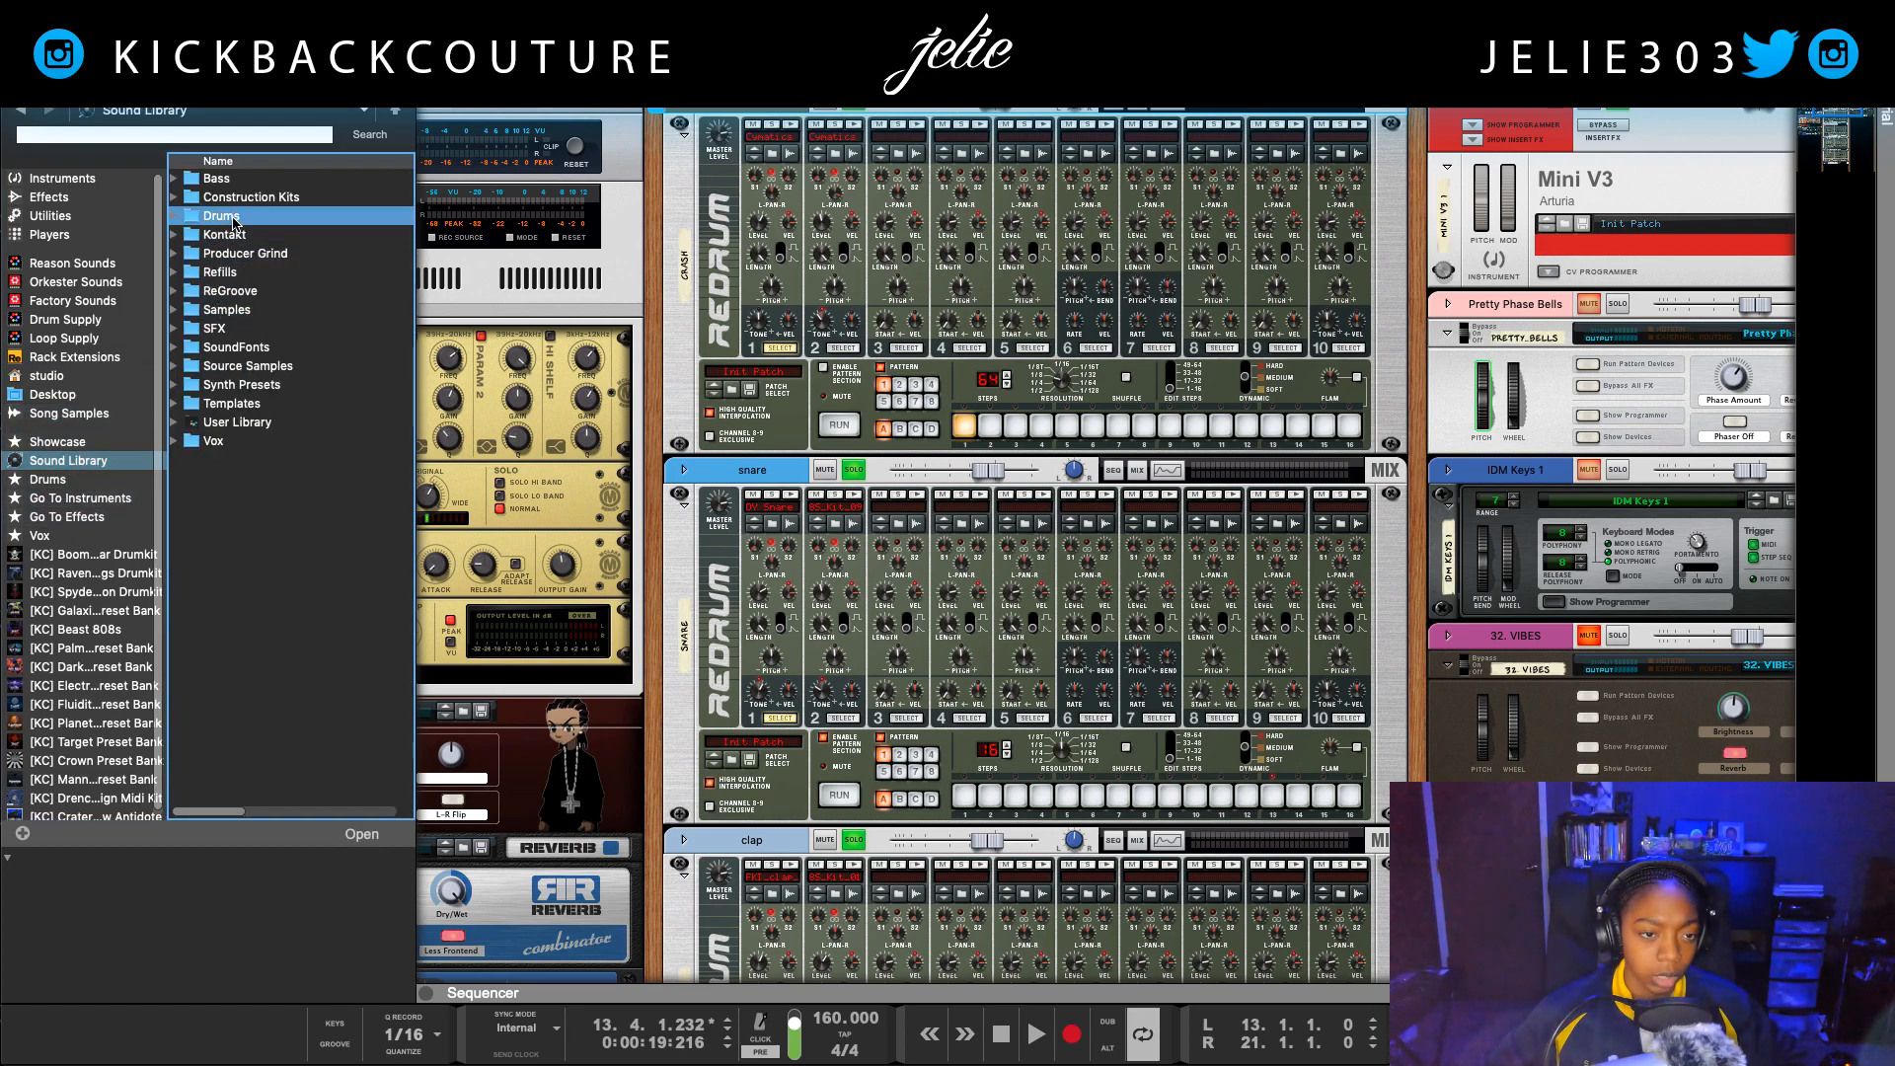
double_click(231, 217)
left_click(237, 197)
double_click(242, 197)
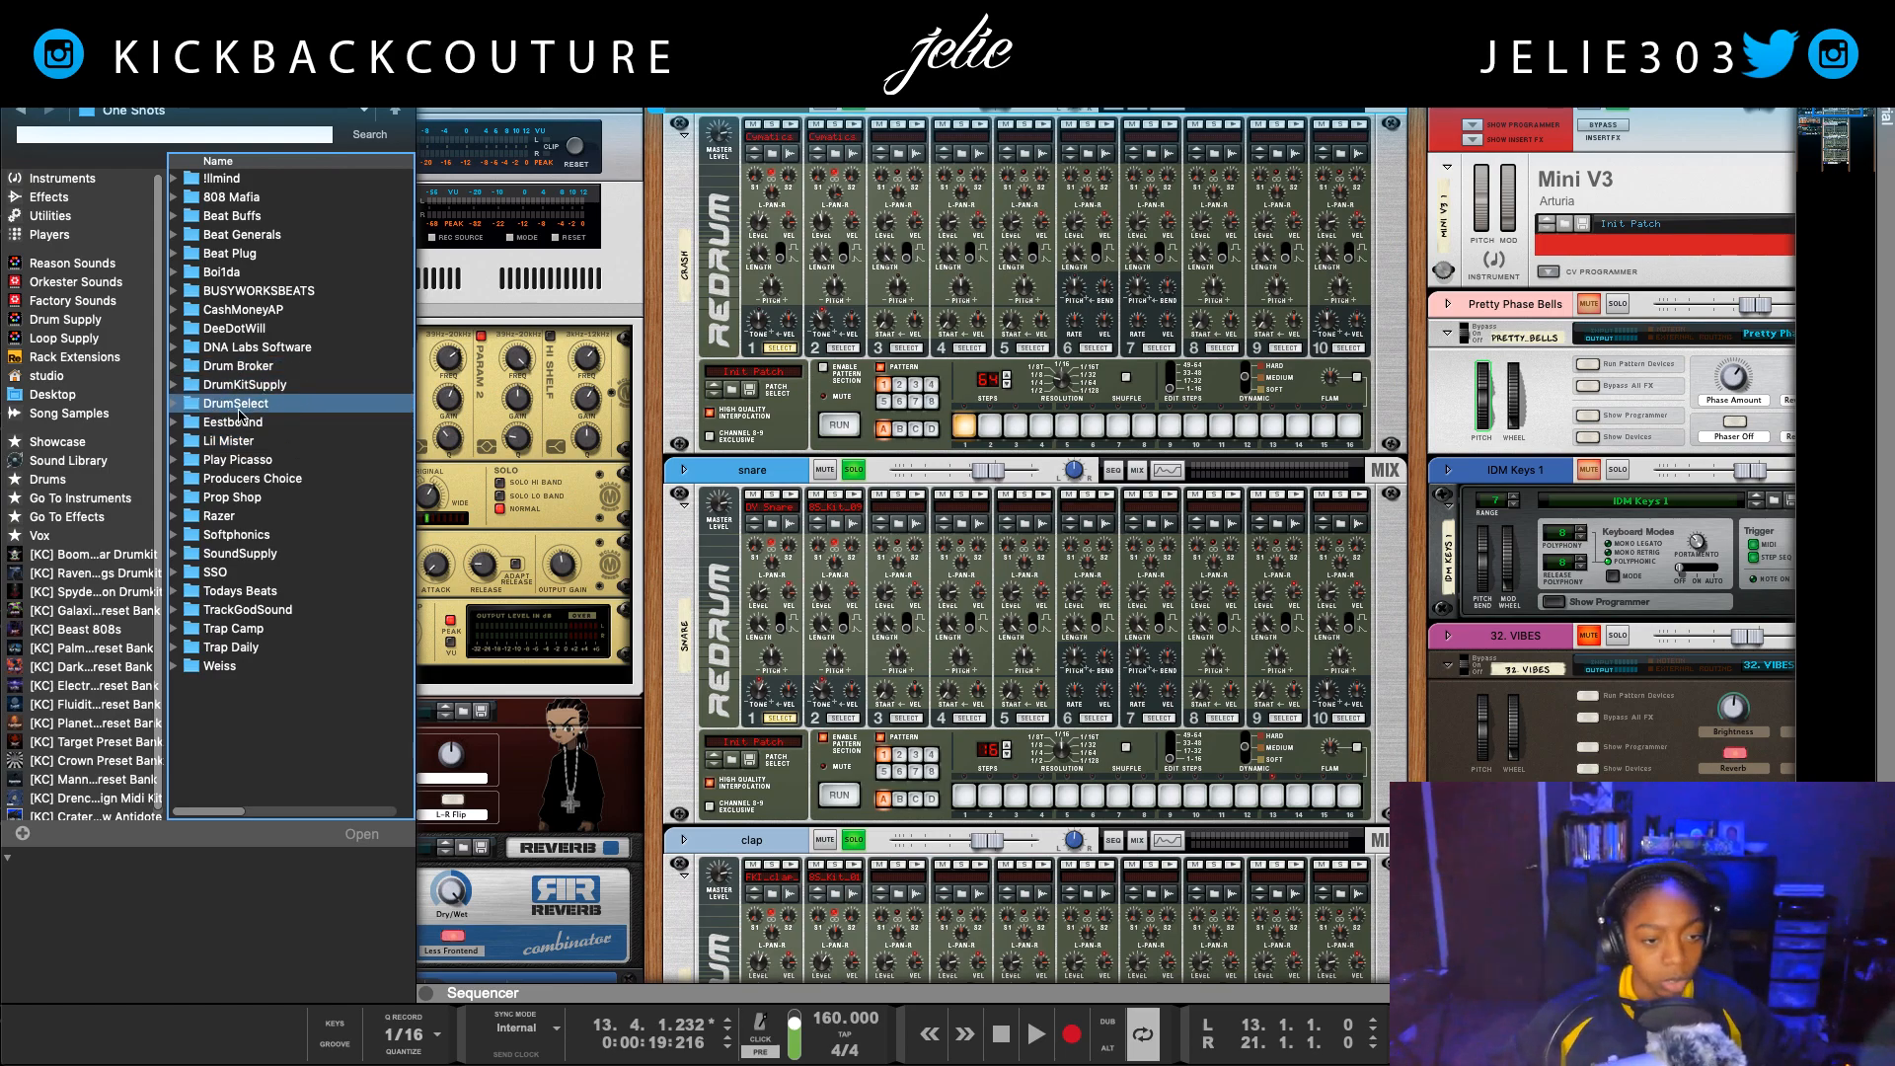
double_click(243, 371)
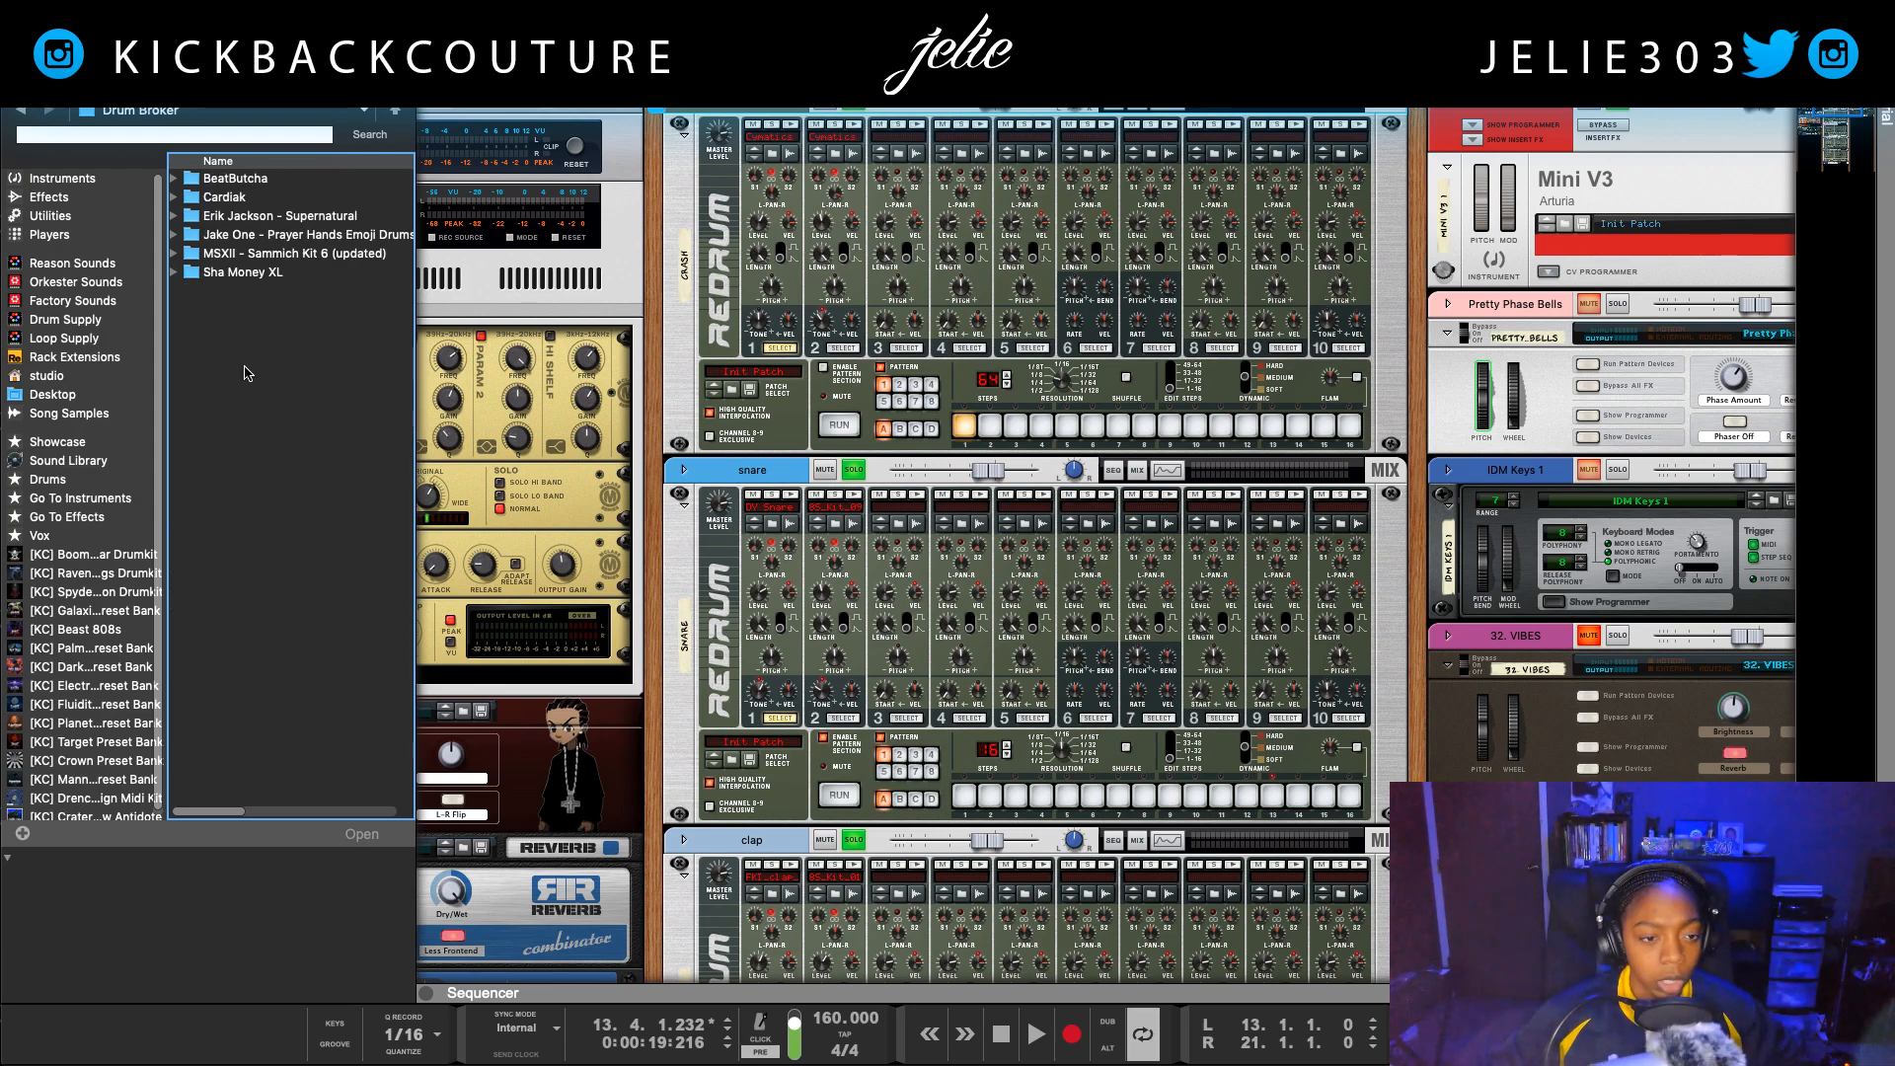
left_click(190, 135)
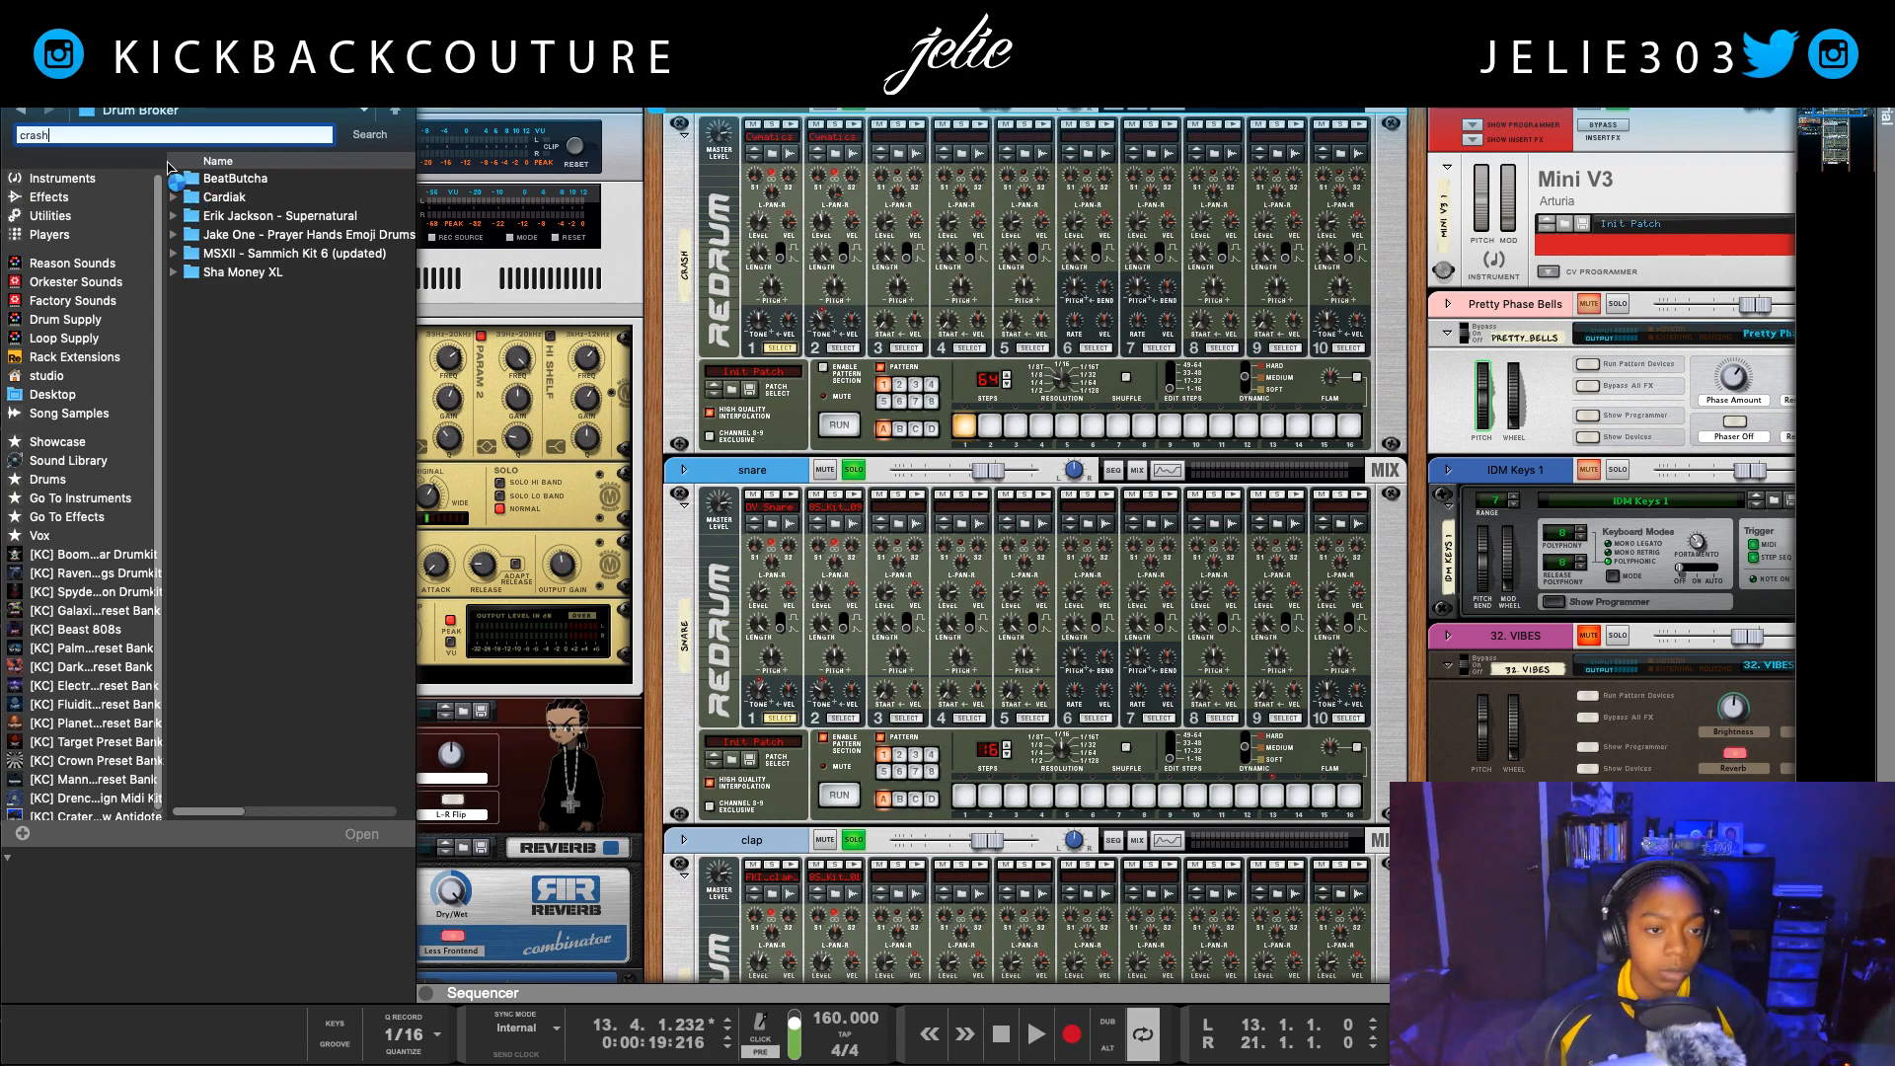
key("Return")
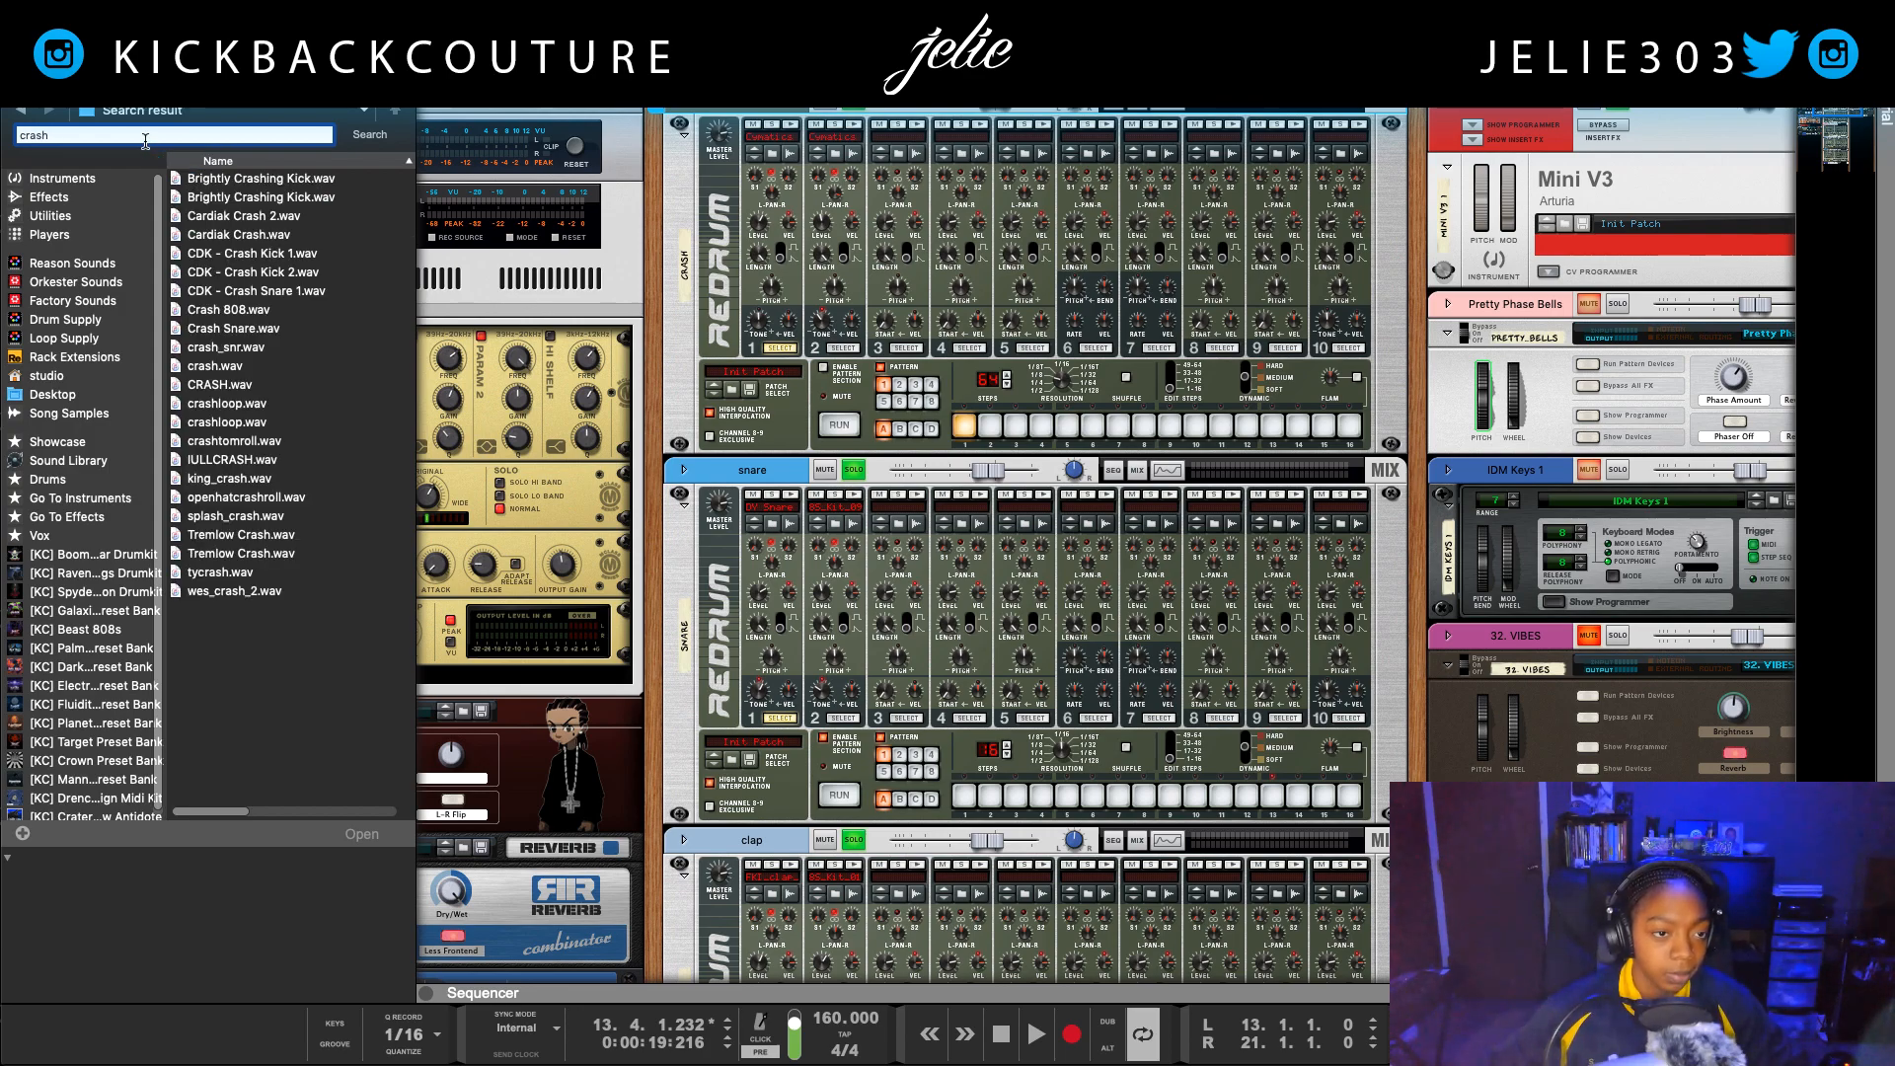
Step: Audition several of the found crash samples, including Cardiak Crash 2.wav, crash.wav and IULLCRASH.wav
left_click(299, 240)
left_click(289, 220)
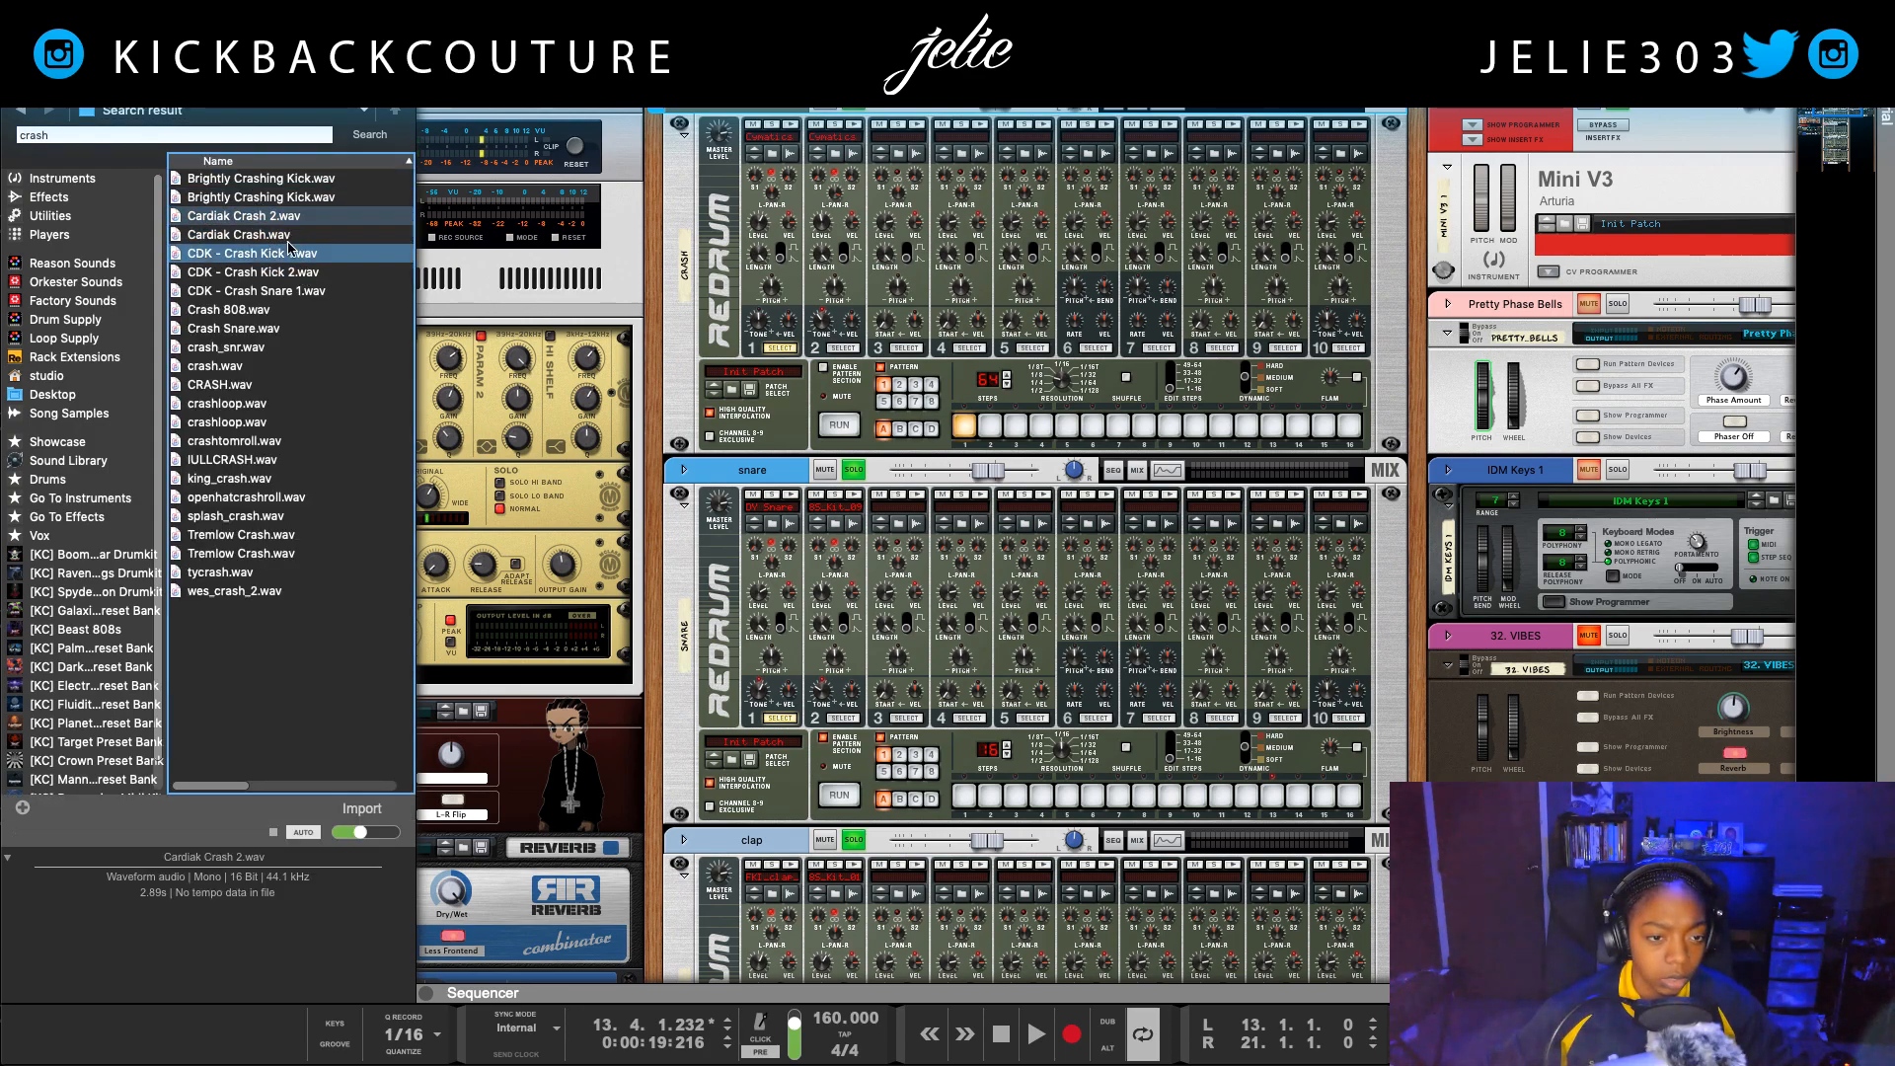
left_click(275, 313)
left_click(265, 350)
left_click(261, 369)
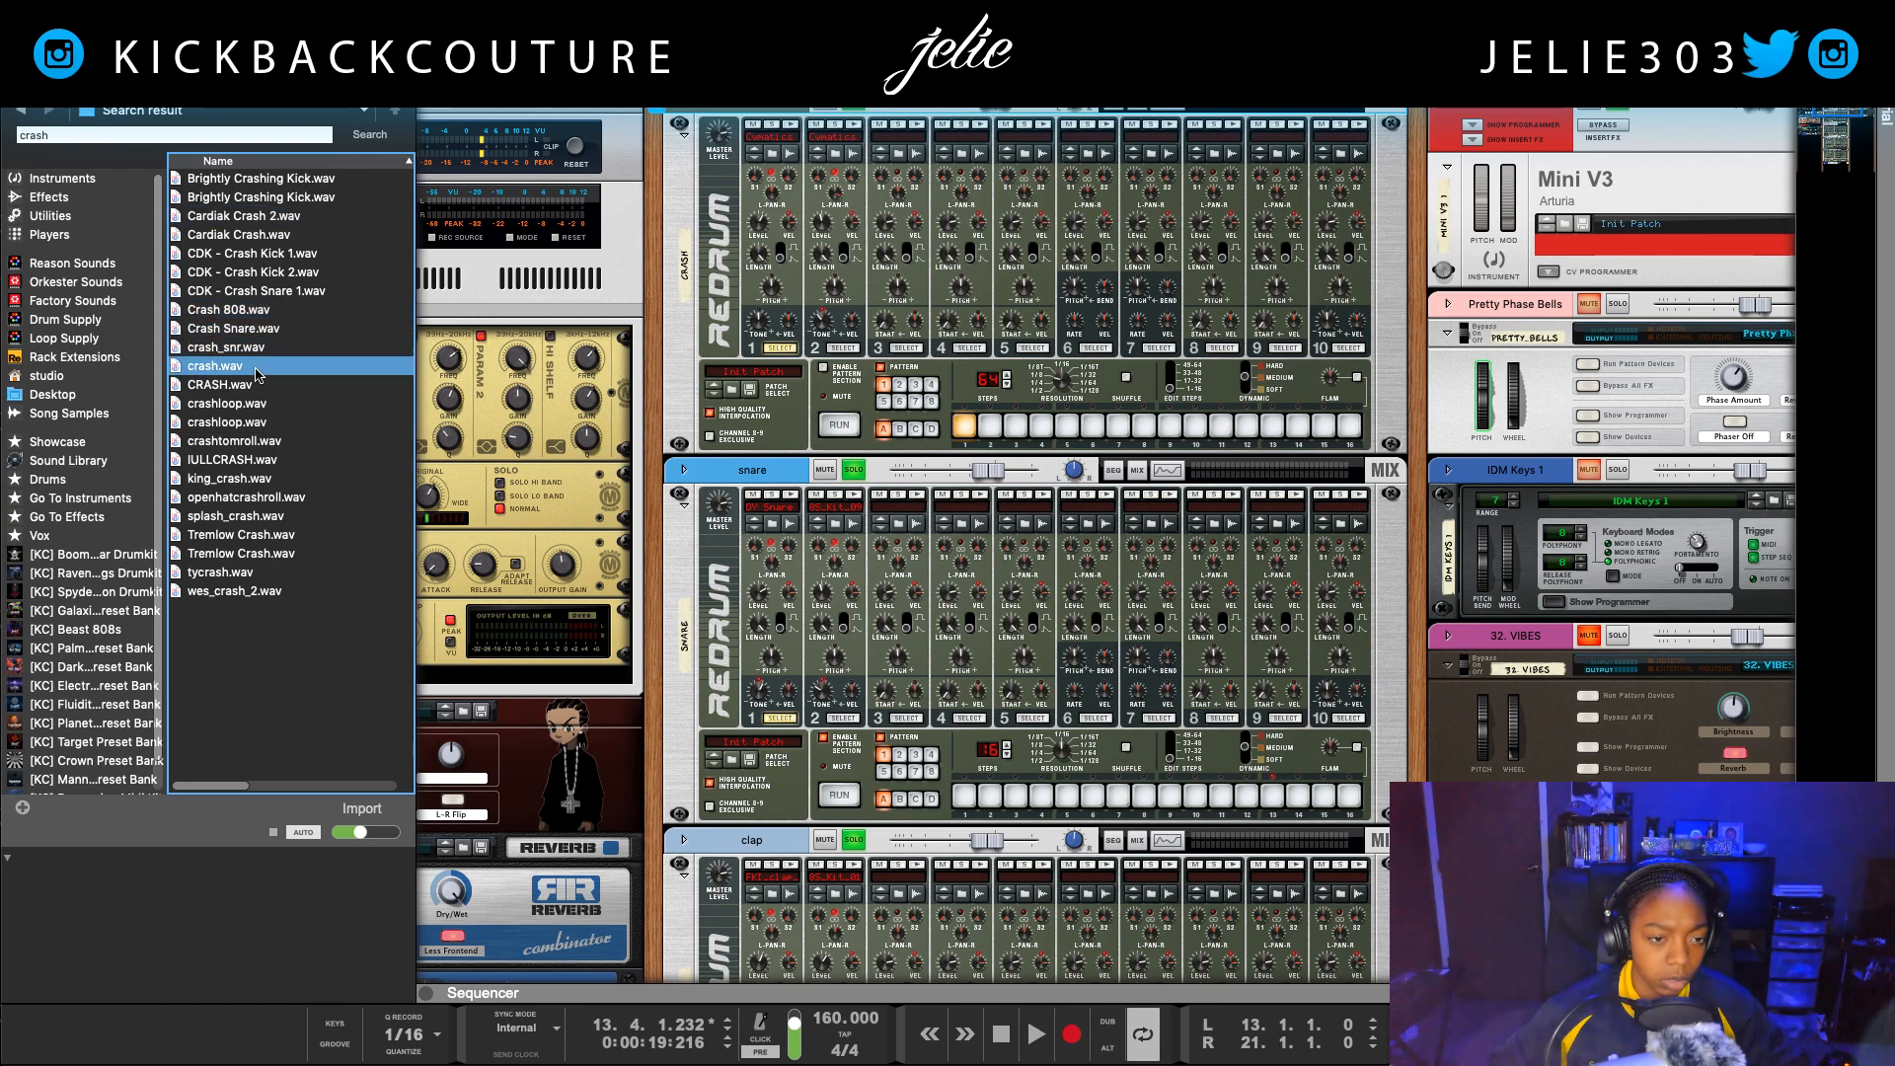
left_click(259, 387)
left_click(263, 440)
left_click(268, 460)
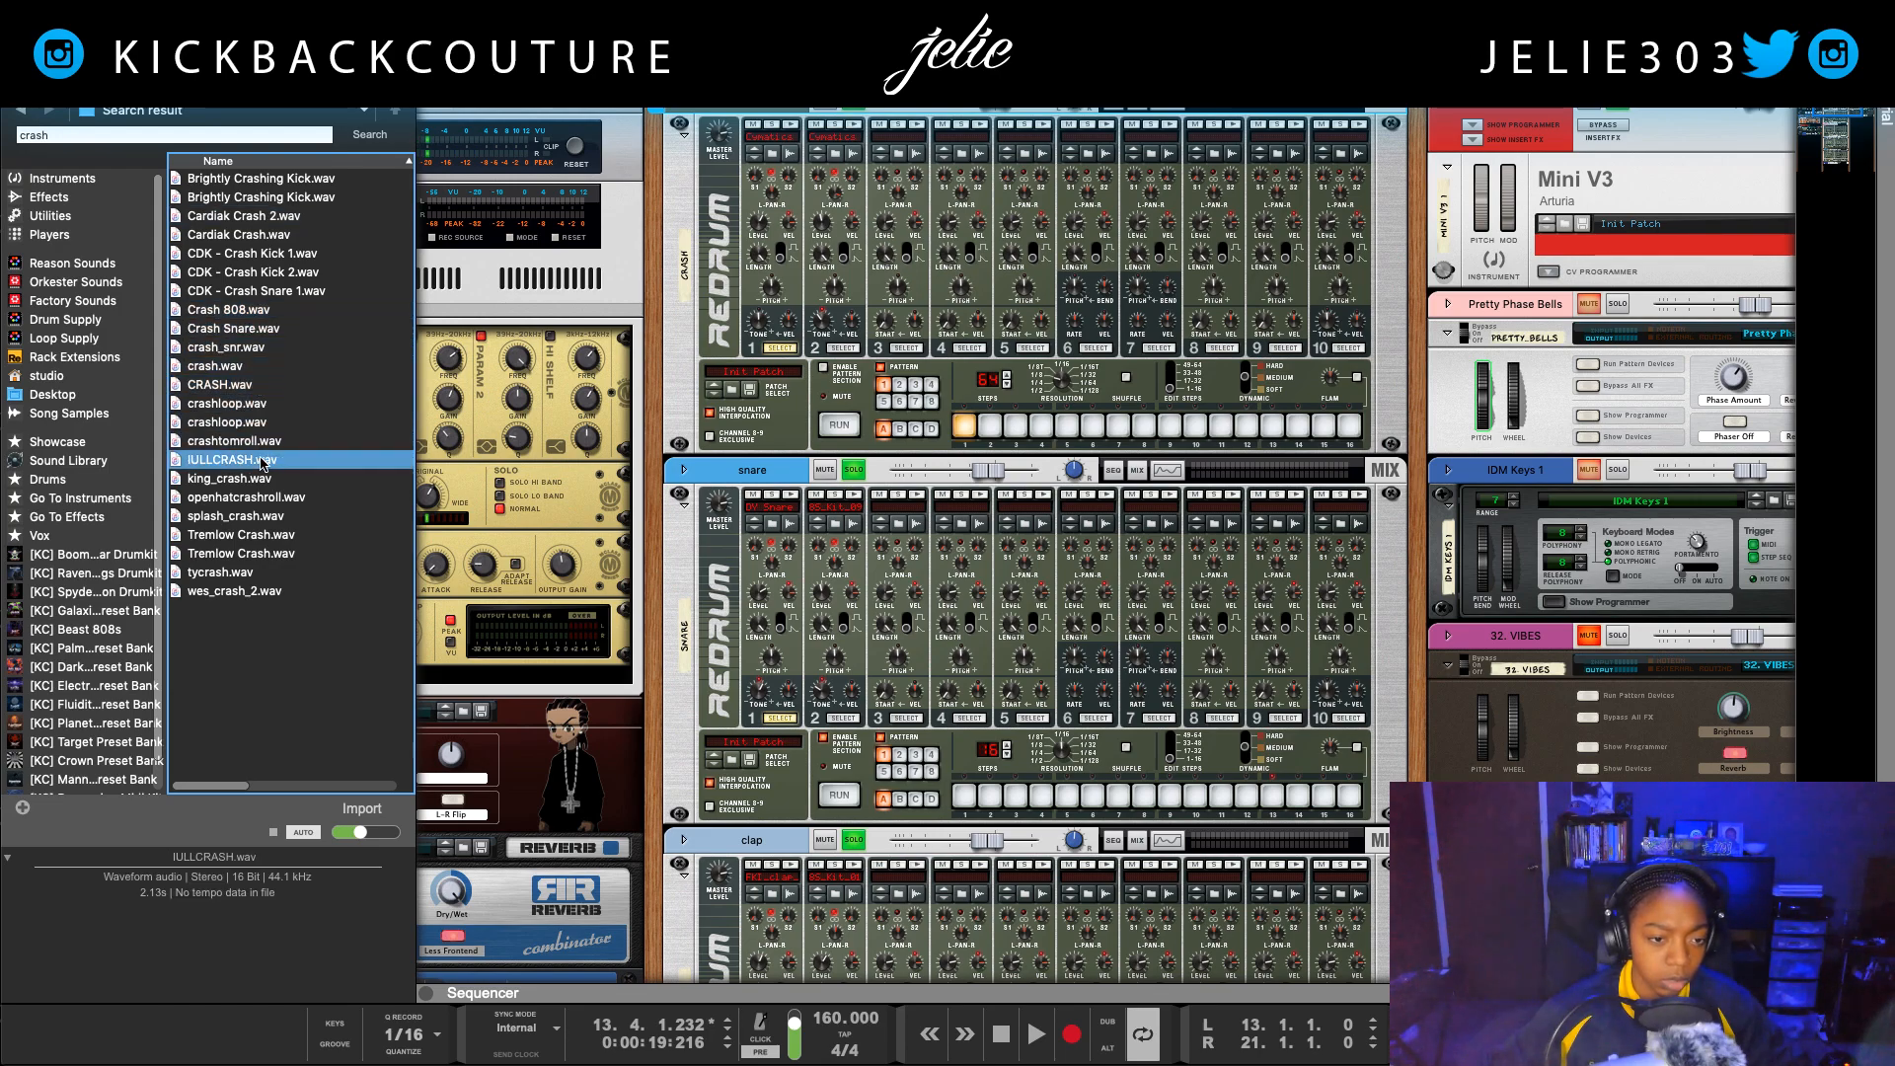
Step: Load IULLCRASH.wav into the crash Redrum's first drum slot and trigger its first and second drums
left_click_drag(221, 462, 770, 128)
left_click(792, 123)
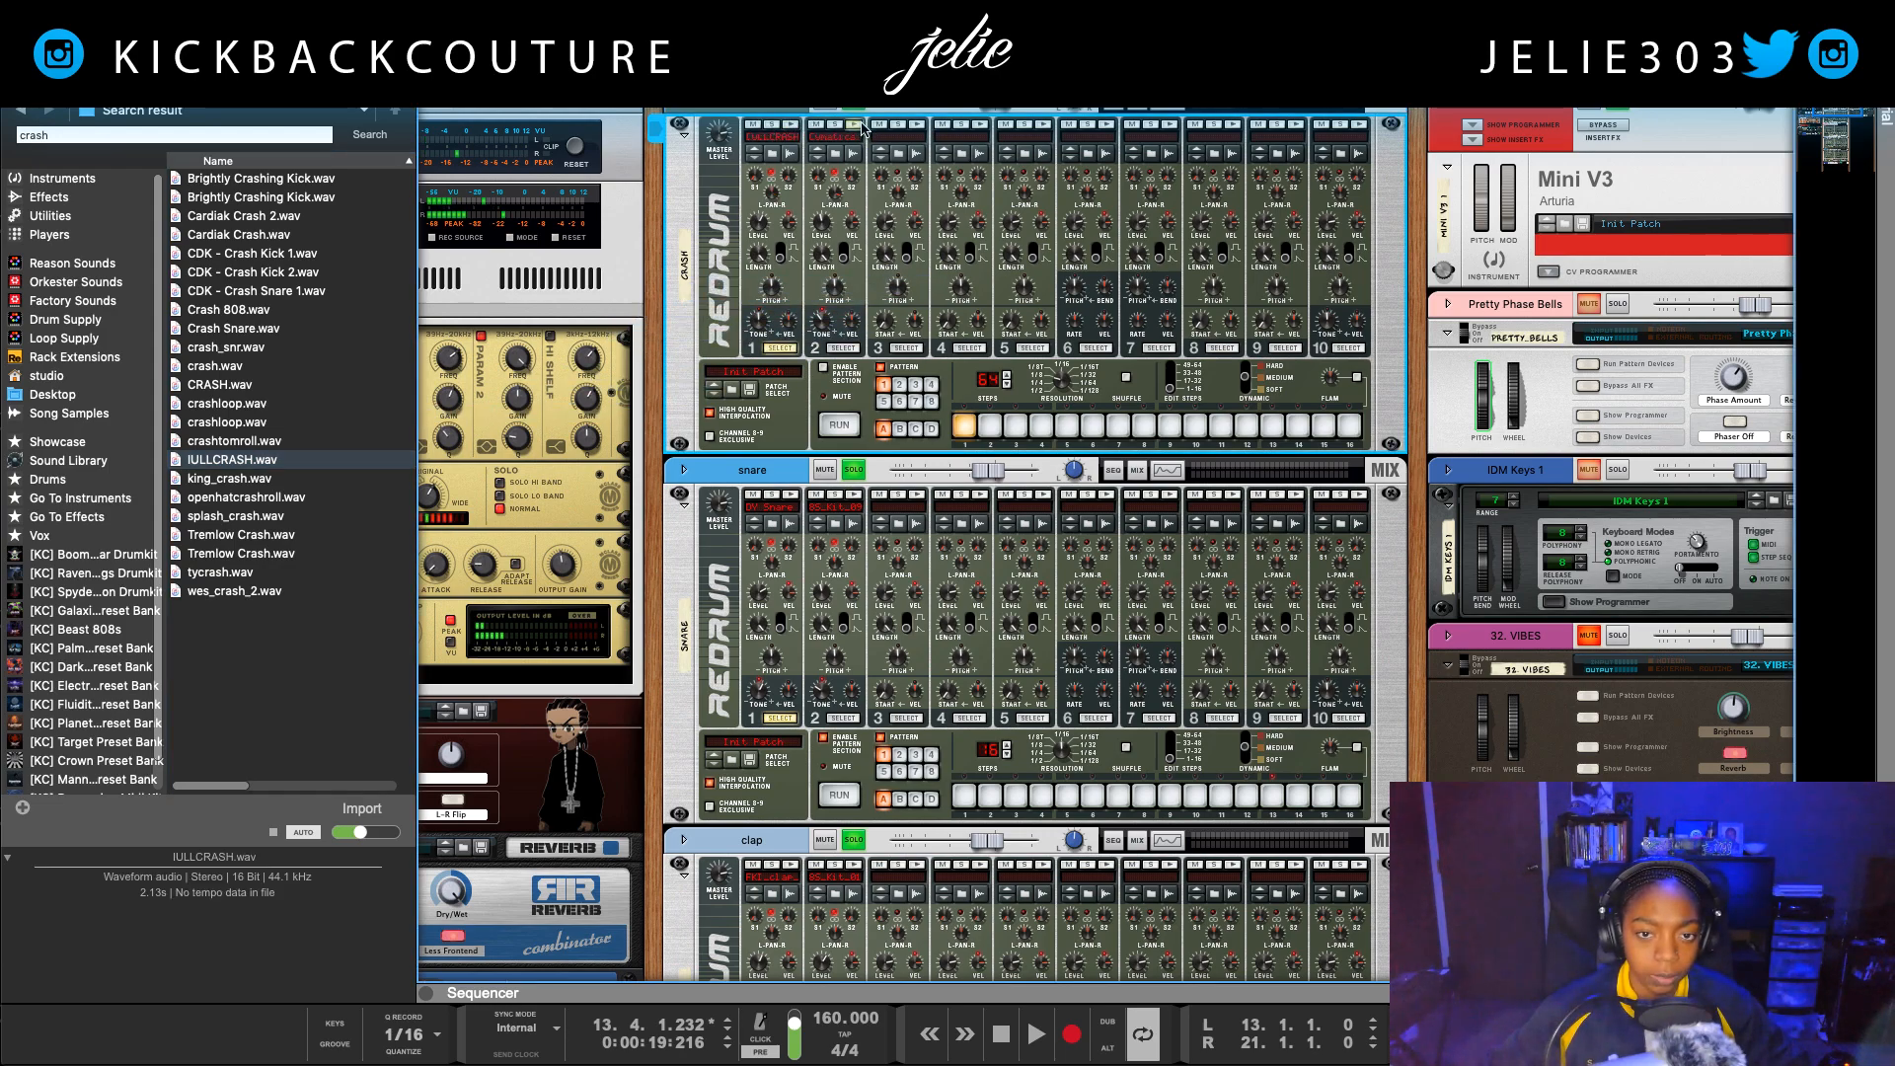
left_click(860, 126)
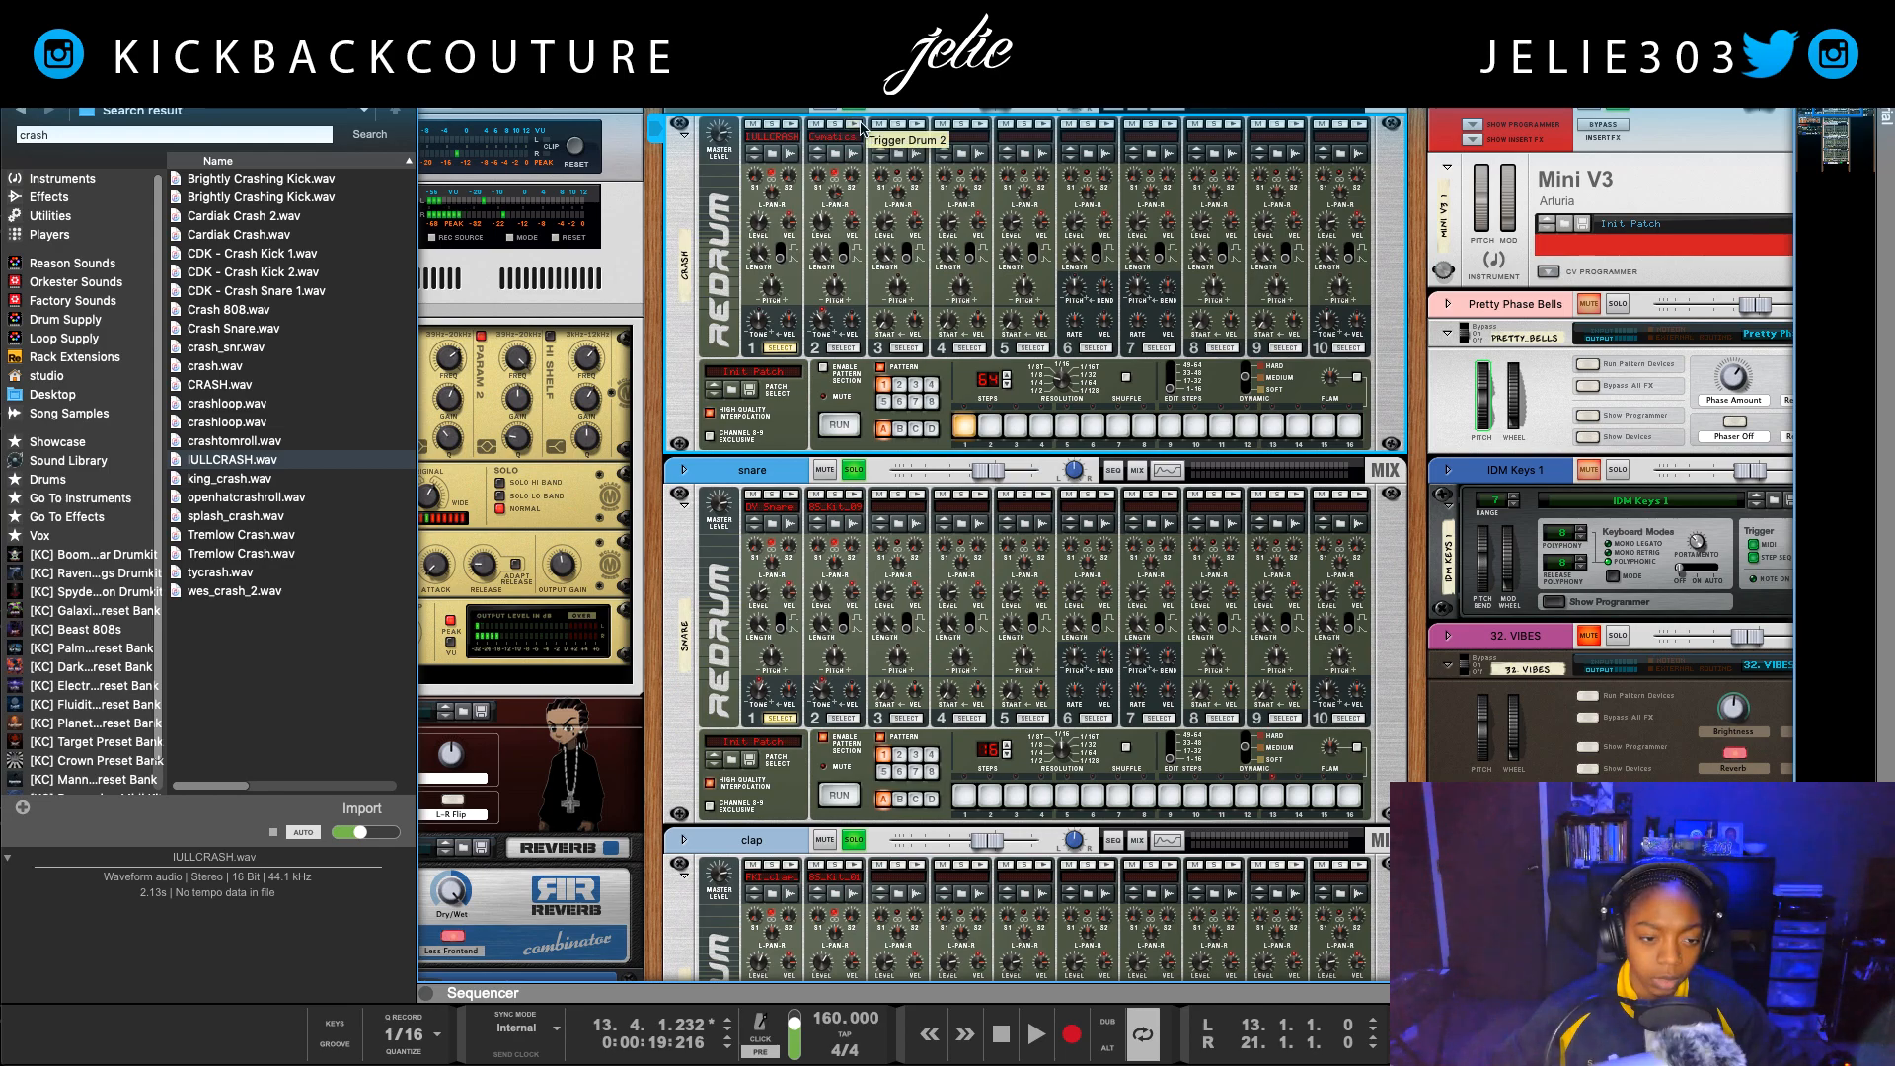
Step: Load wes_crash_2.wav into the crash Redrum's second drum slot and play the loop
left_click(245, 590)
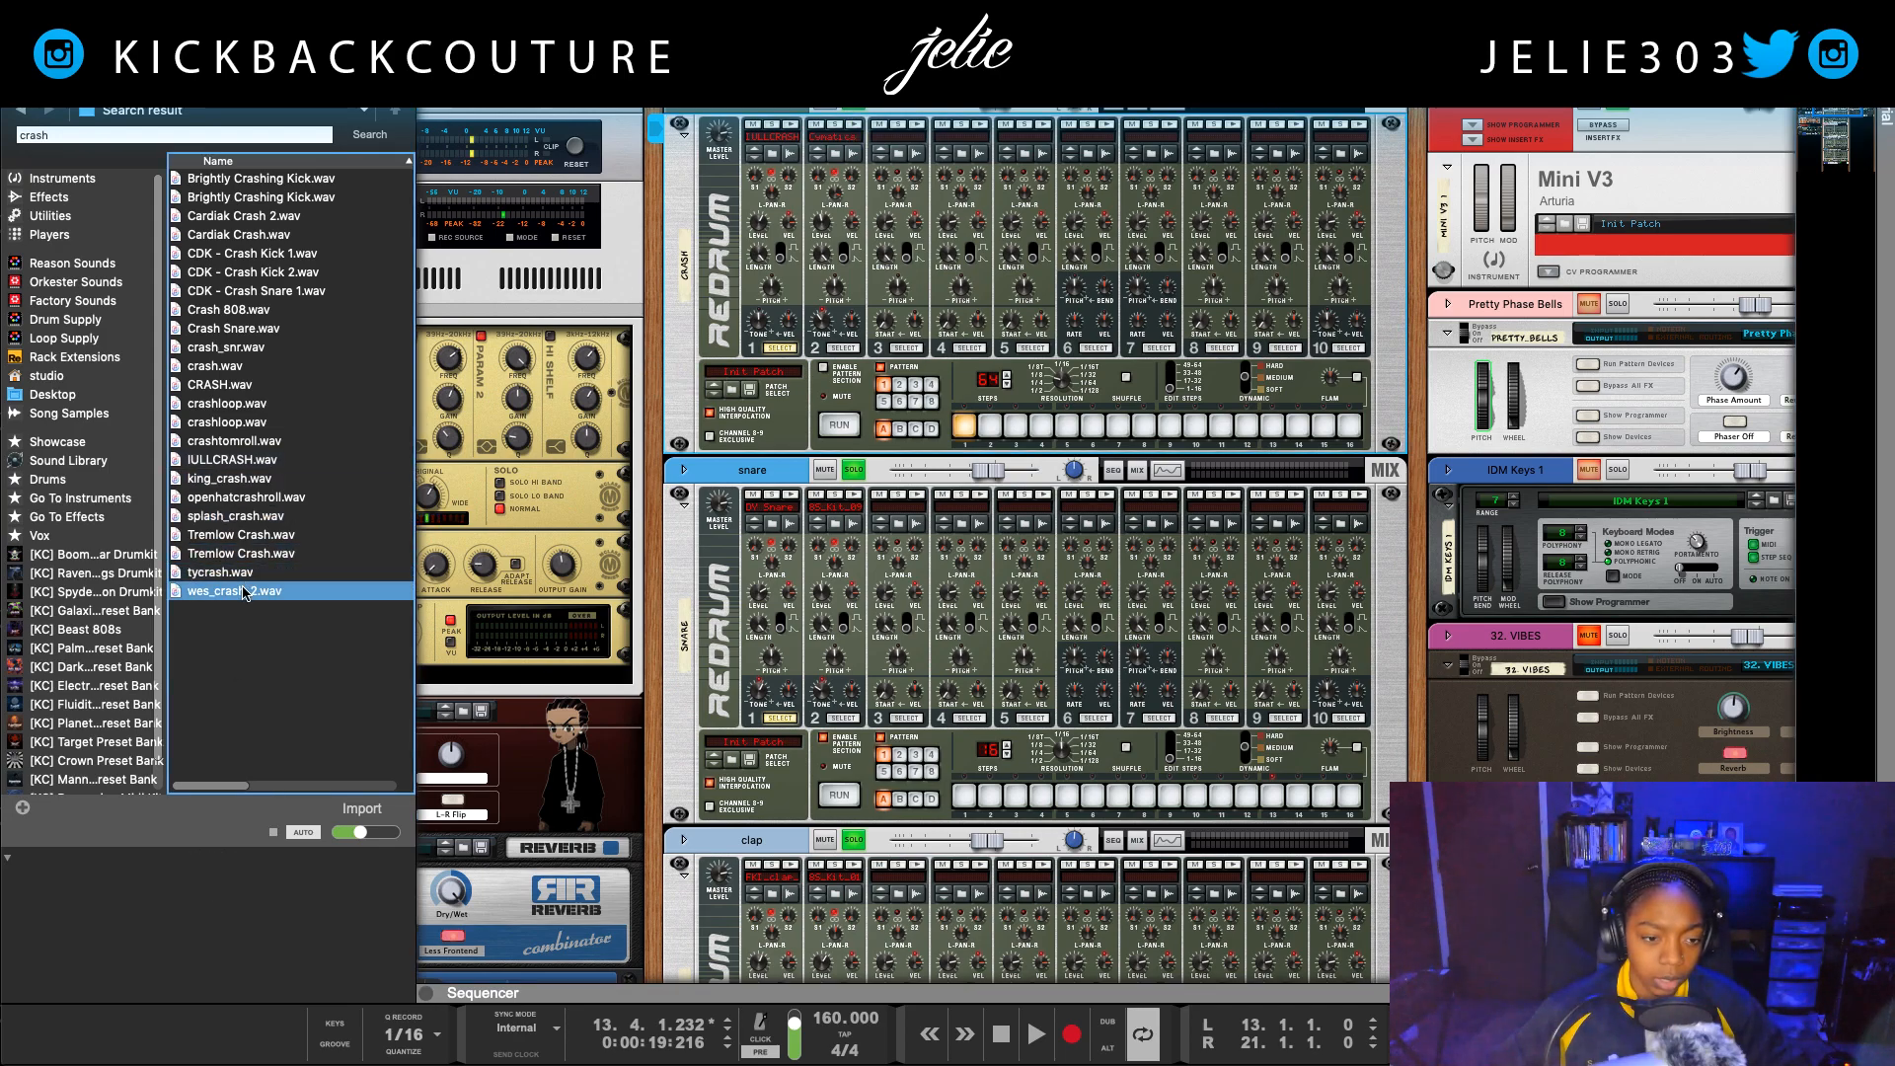
left_click_drag(245, 590, 860, 306)
key("space")
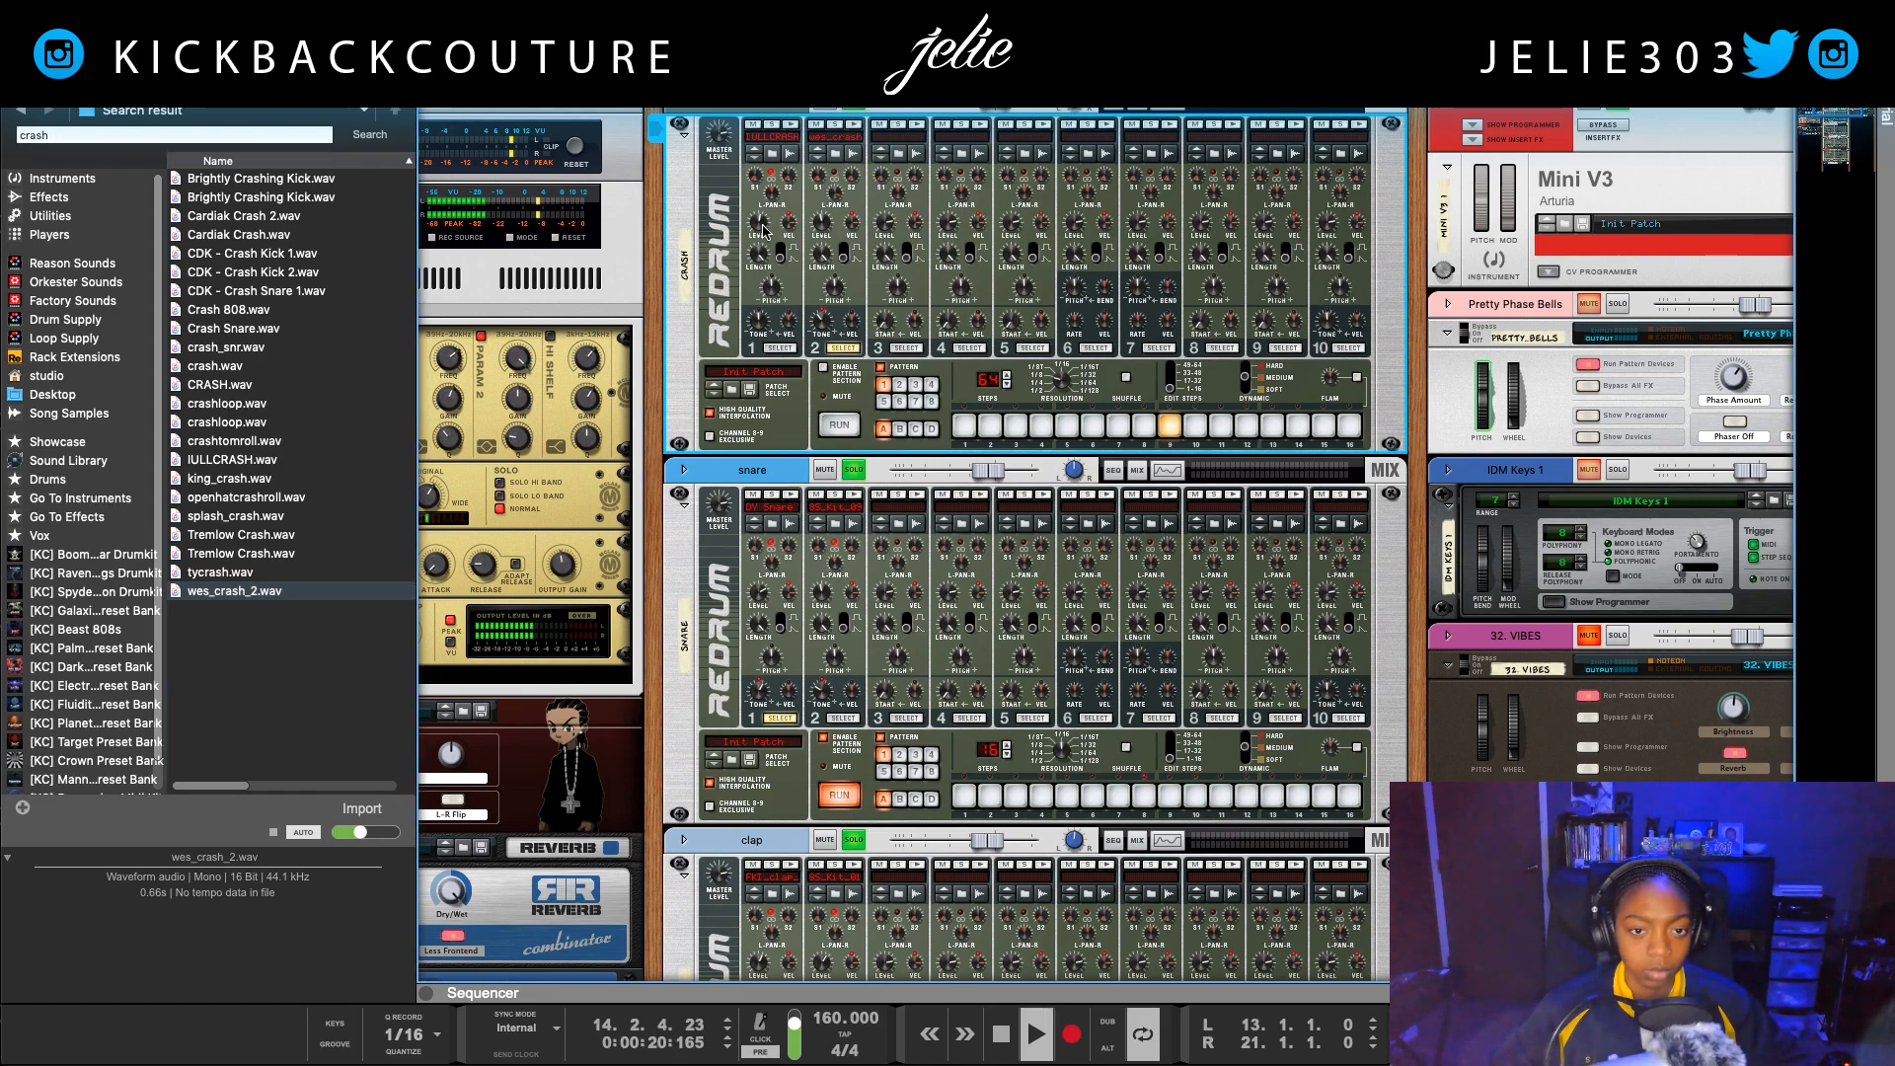
Step: Solo the hihats channel, listen to it with the other drums in the loop and stop playback
scroll(809, 793, "down", 5)
scroll(809, 792, "down", 5)
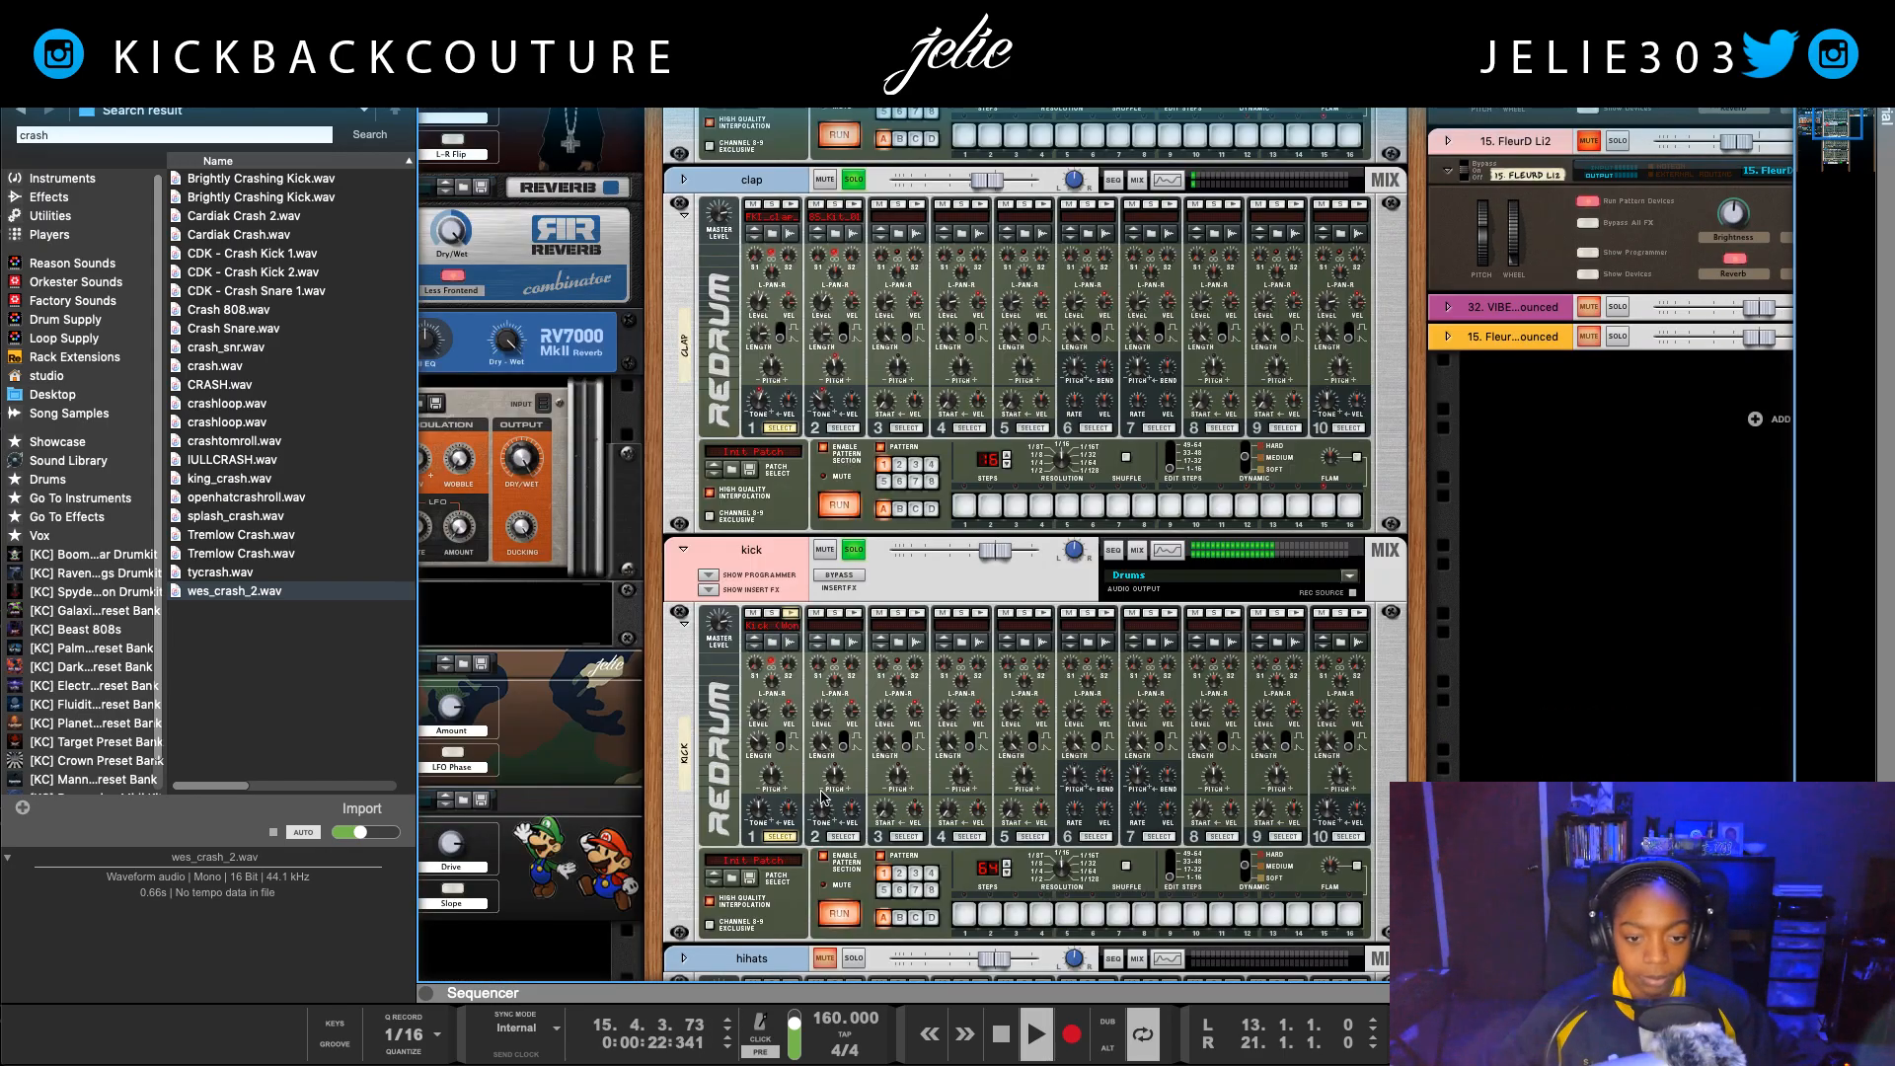
left_click(849, 596)
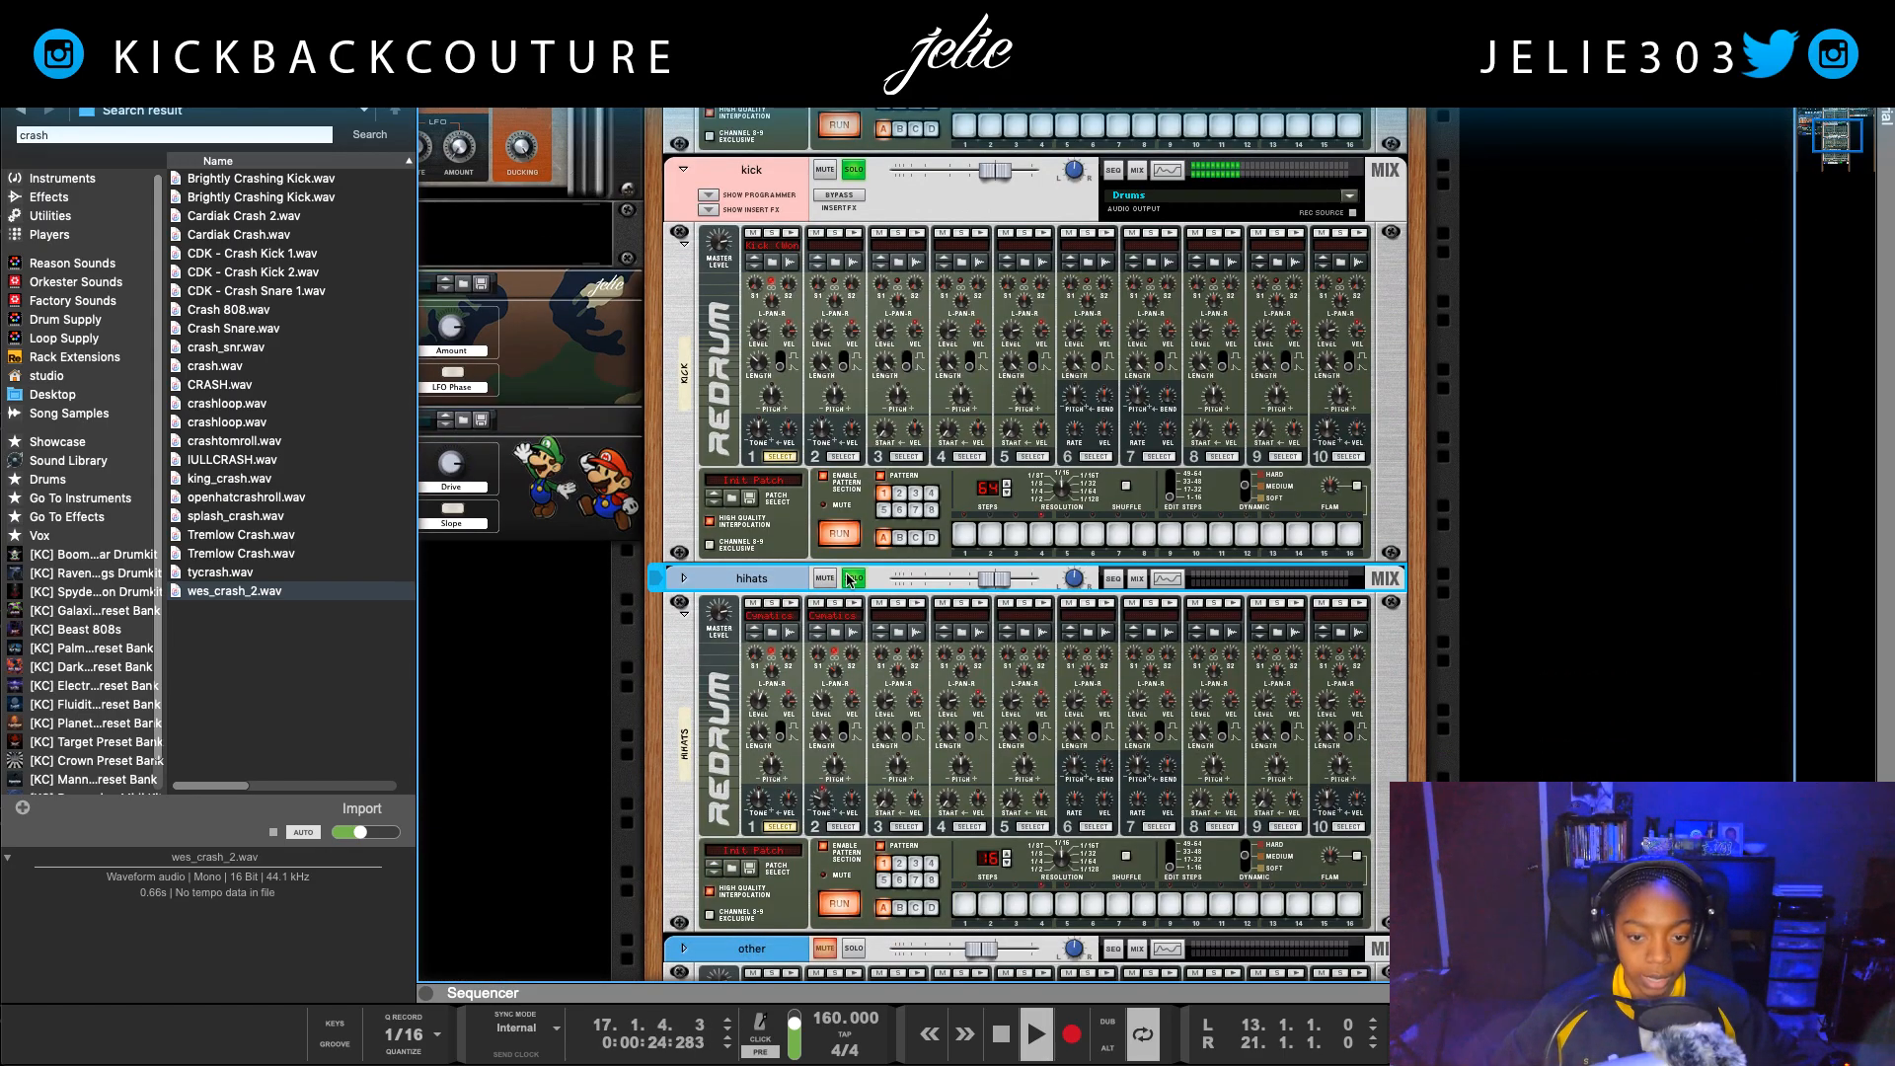
left_click(855, 579)
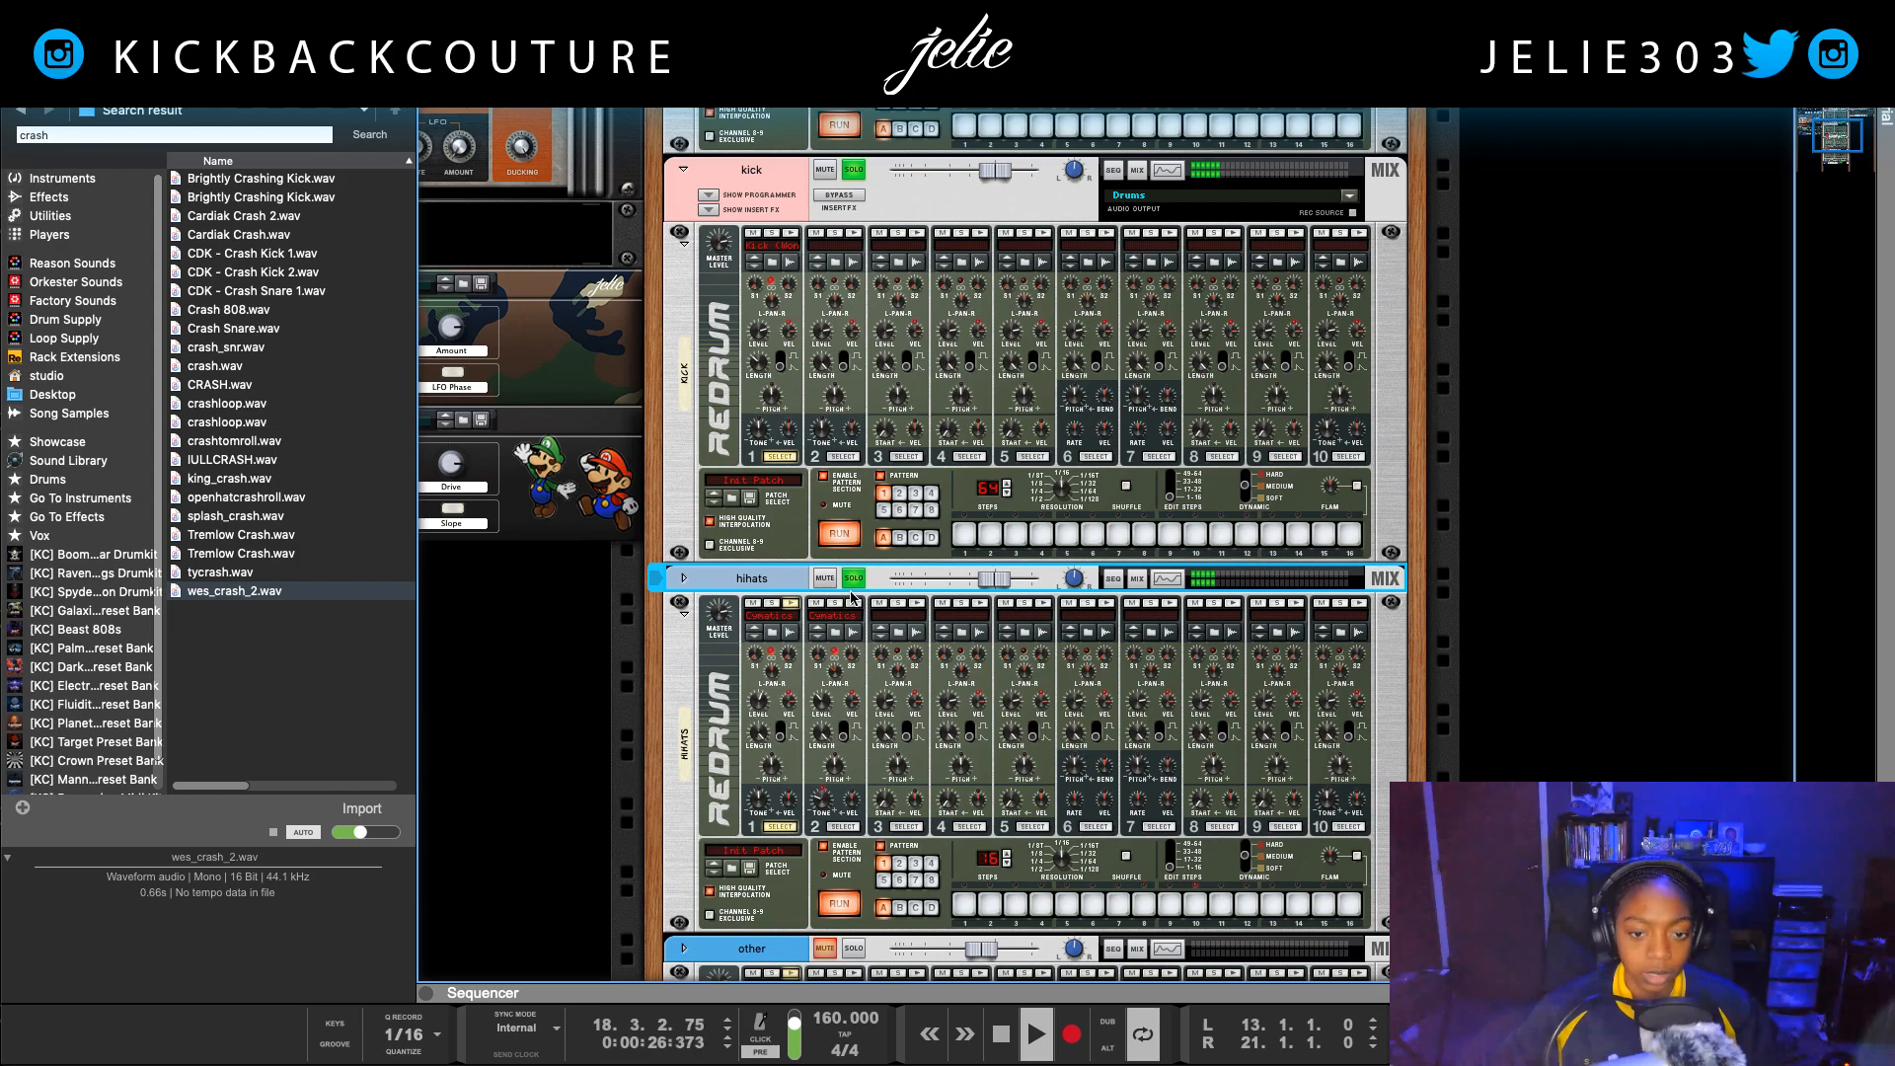
key("space")
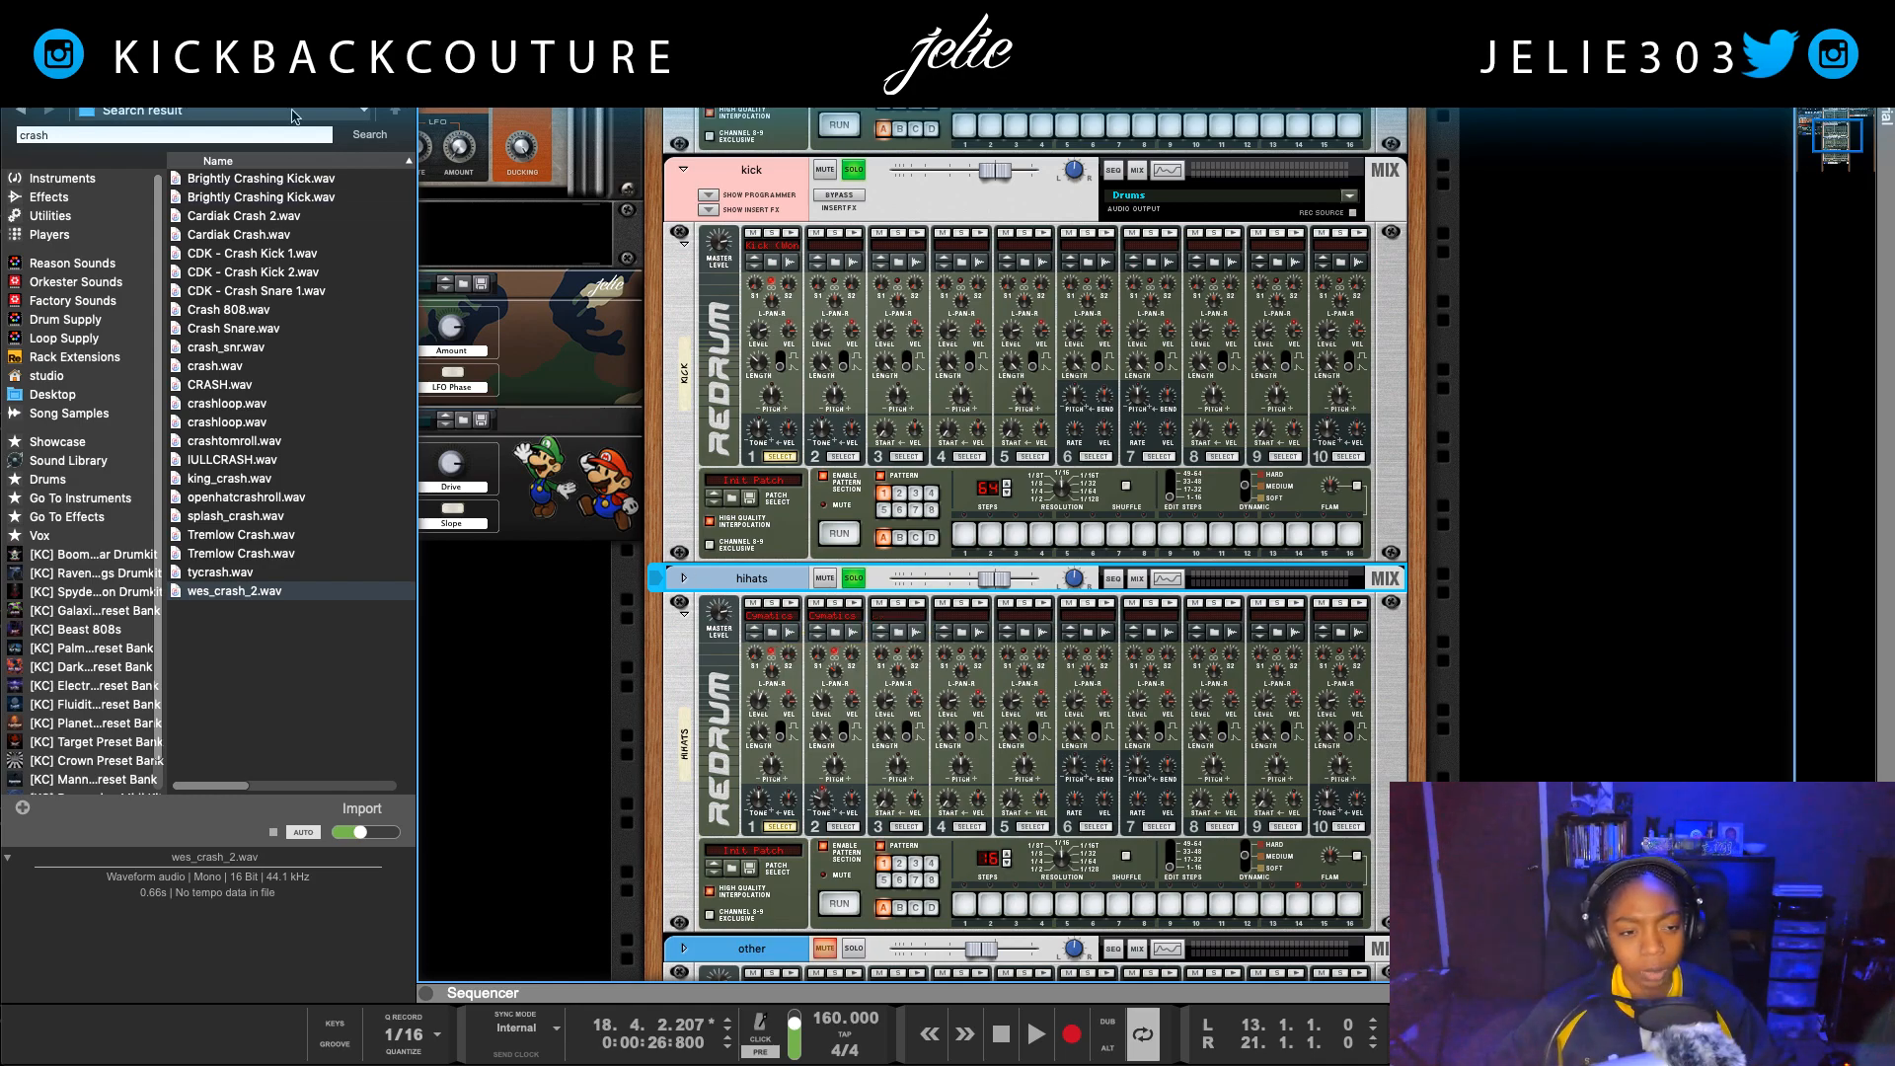
Step: Leave the crash search results and open the Hi Hats folder of the [KC] Raven...gs Drumkit
left_click(23, 113)
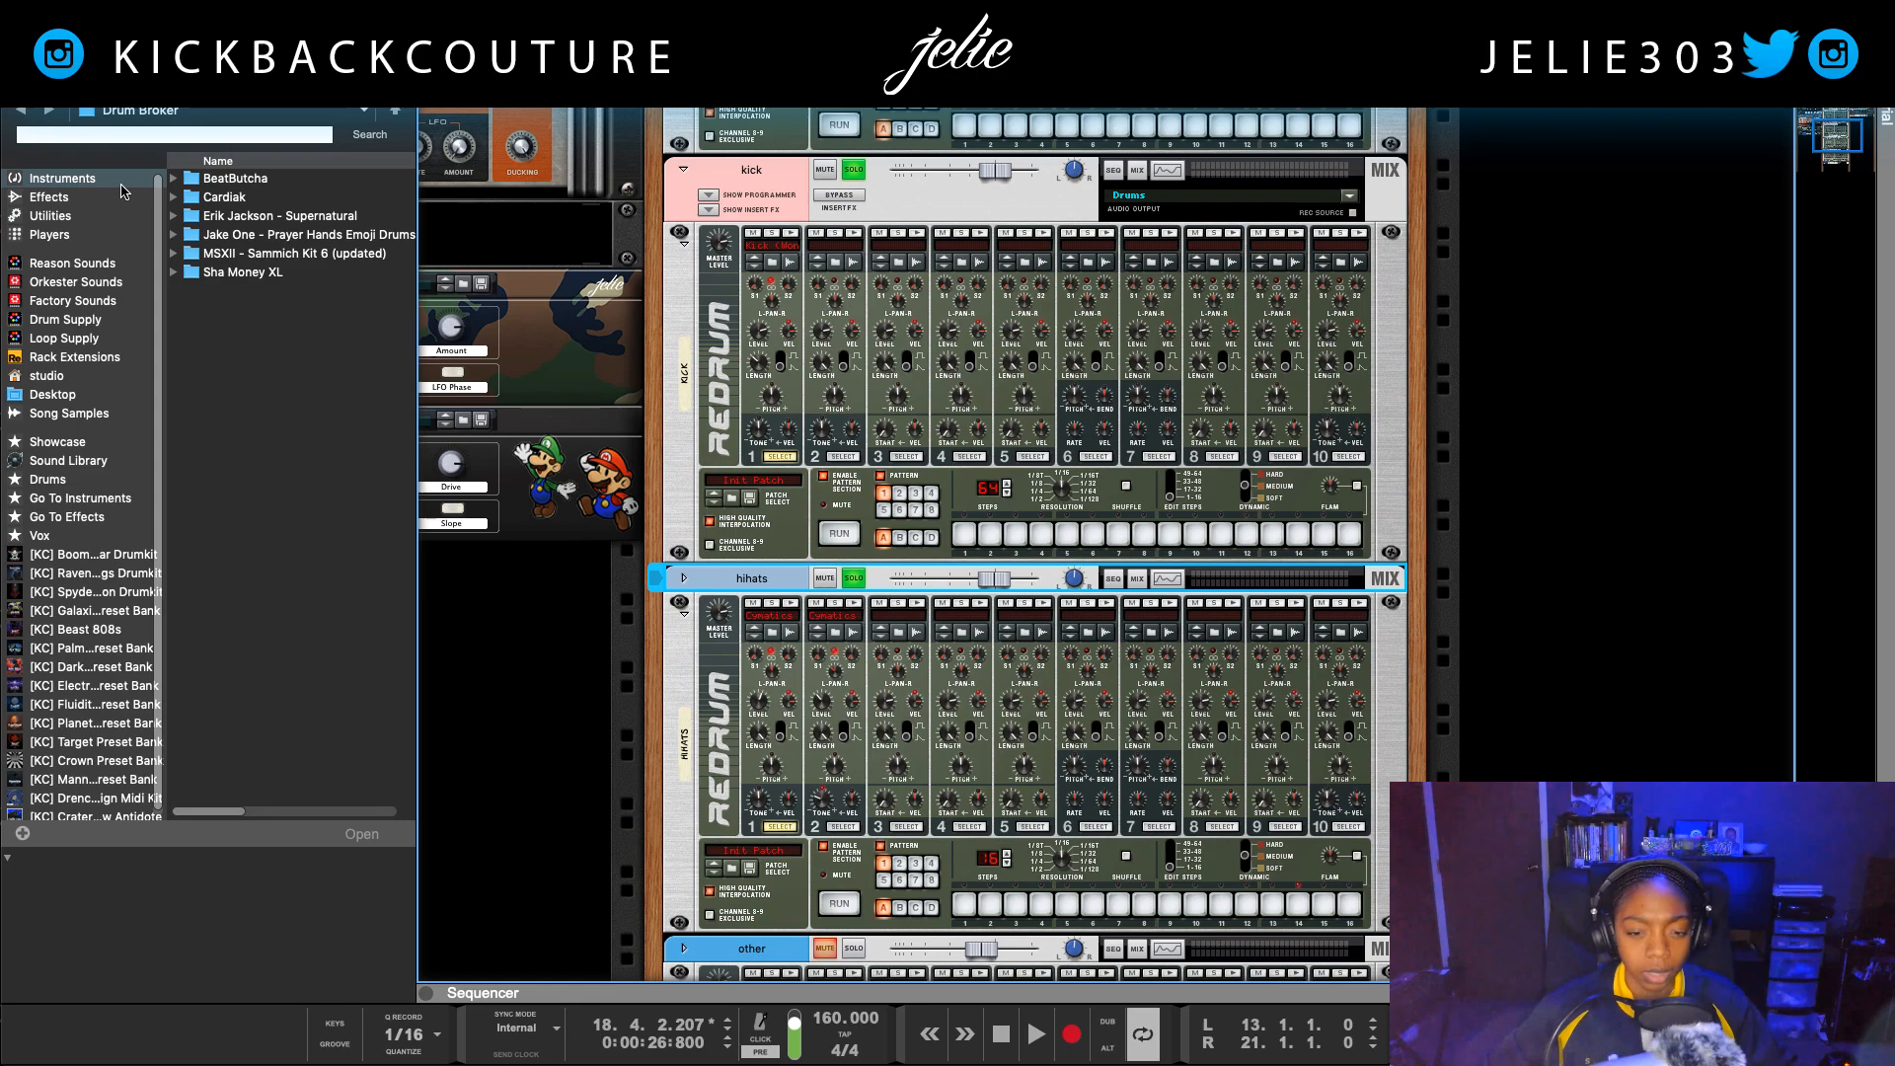
left_click(20, 113)
left_click(20, 117)
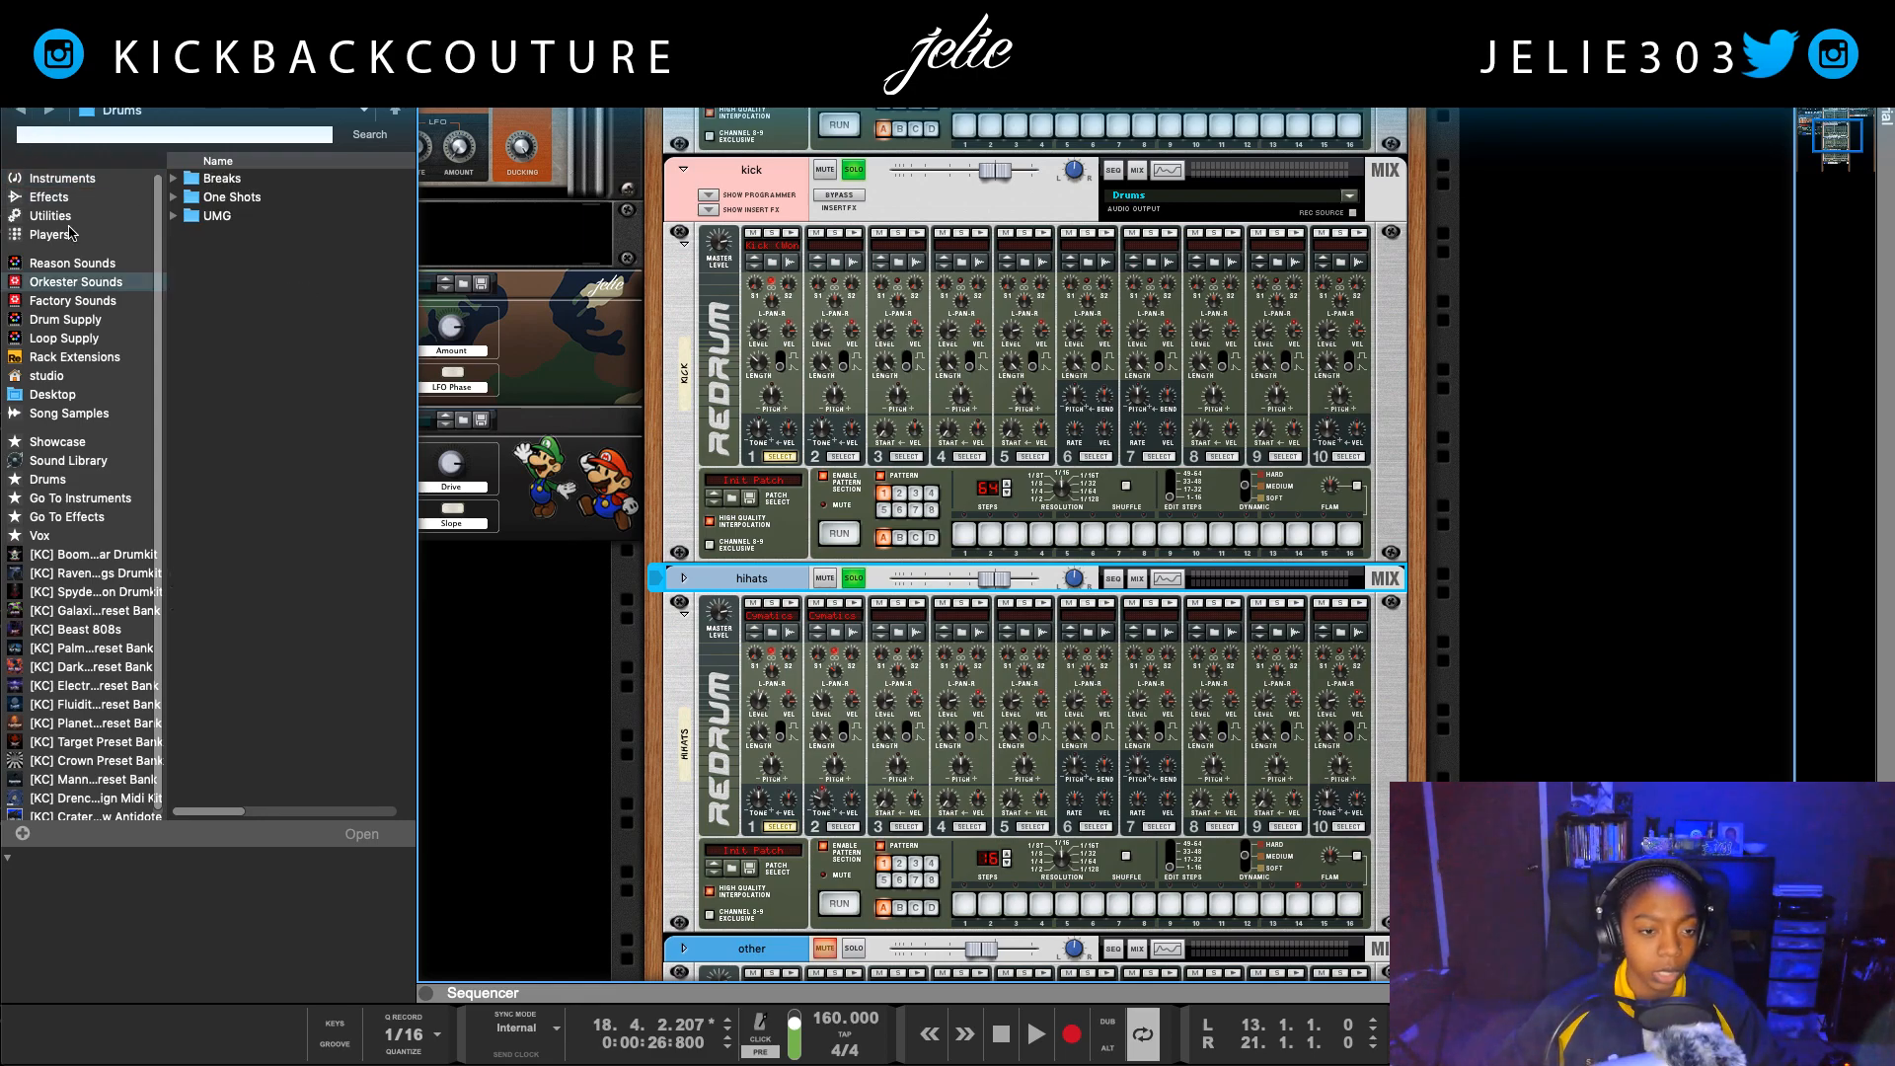
left_click(98, 483)
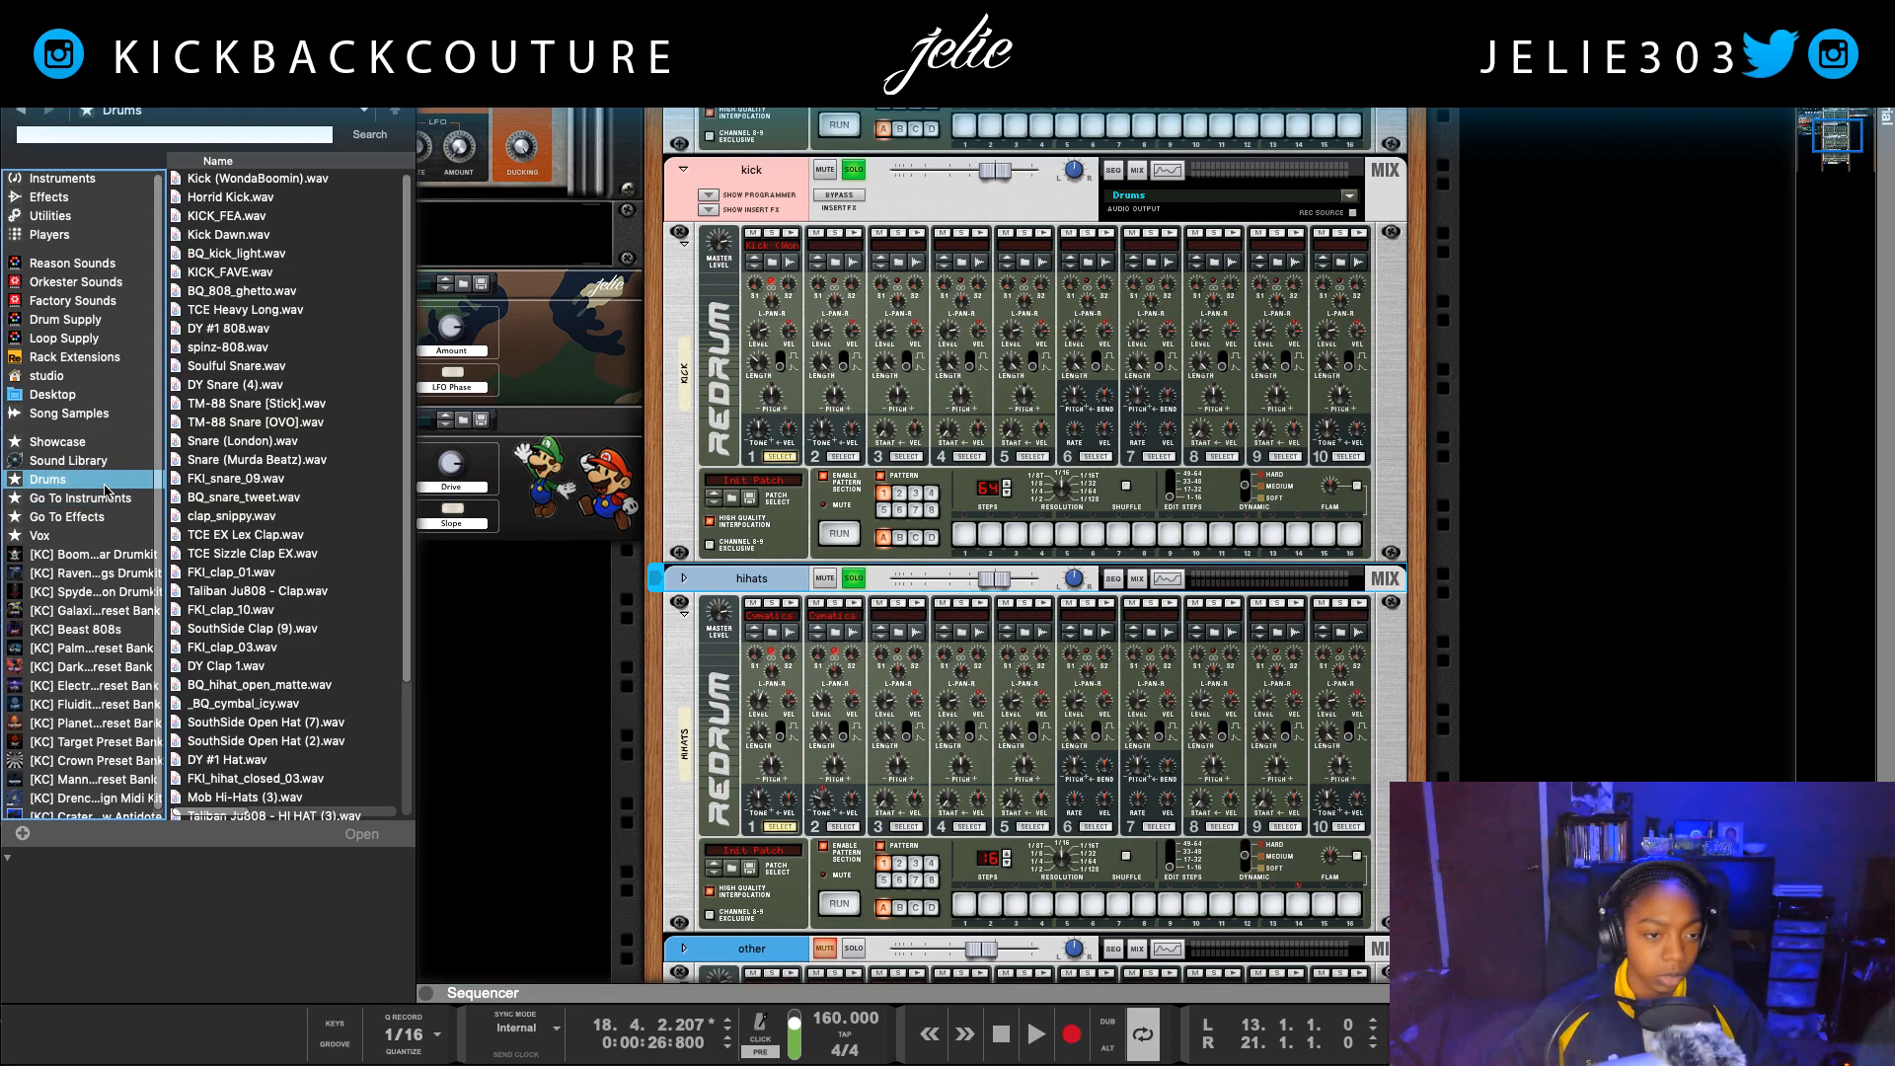
left_click(94, 572)
left_click(225, 218)
double_click(241, 217)
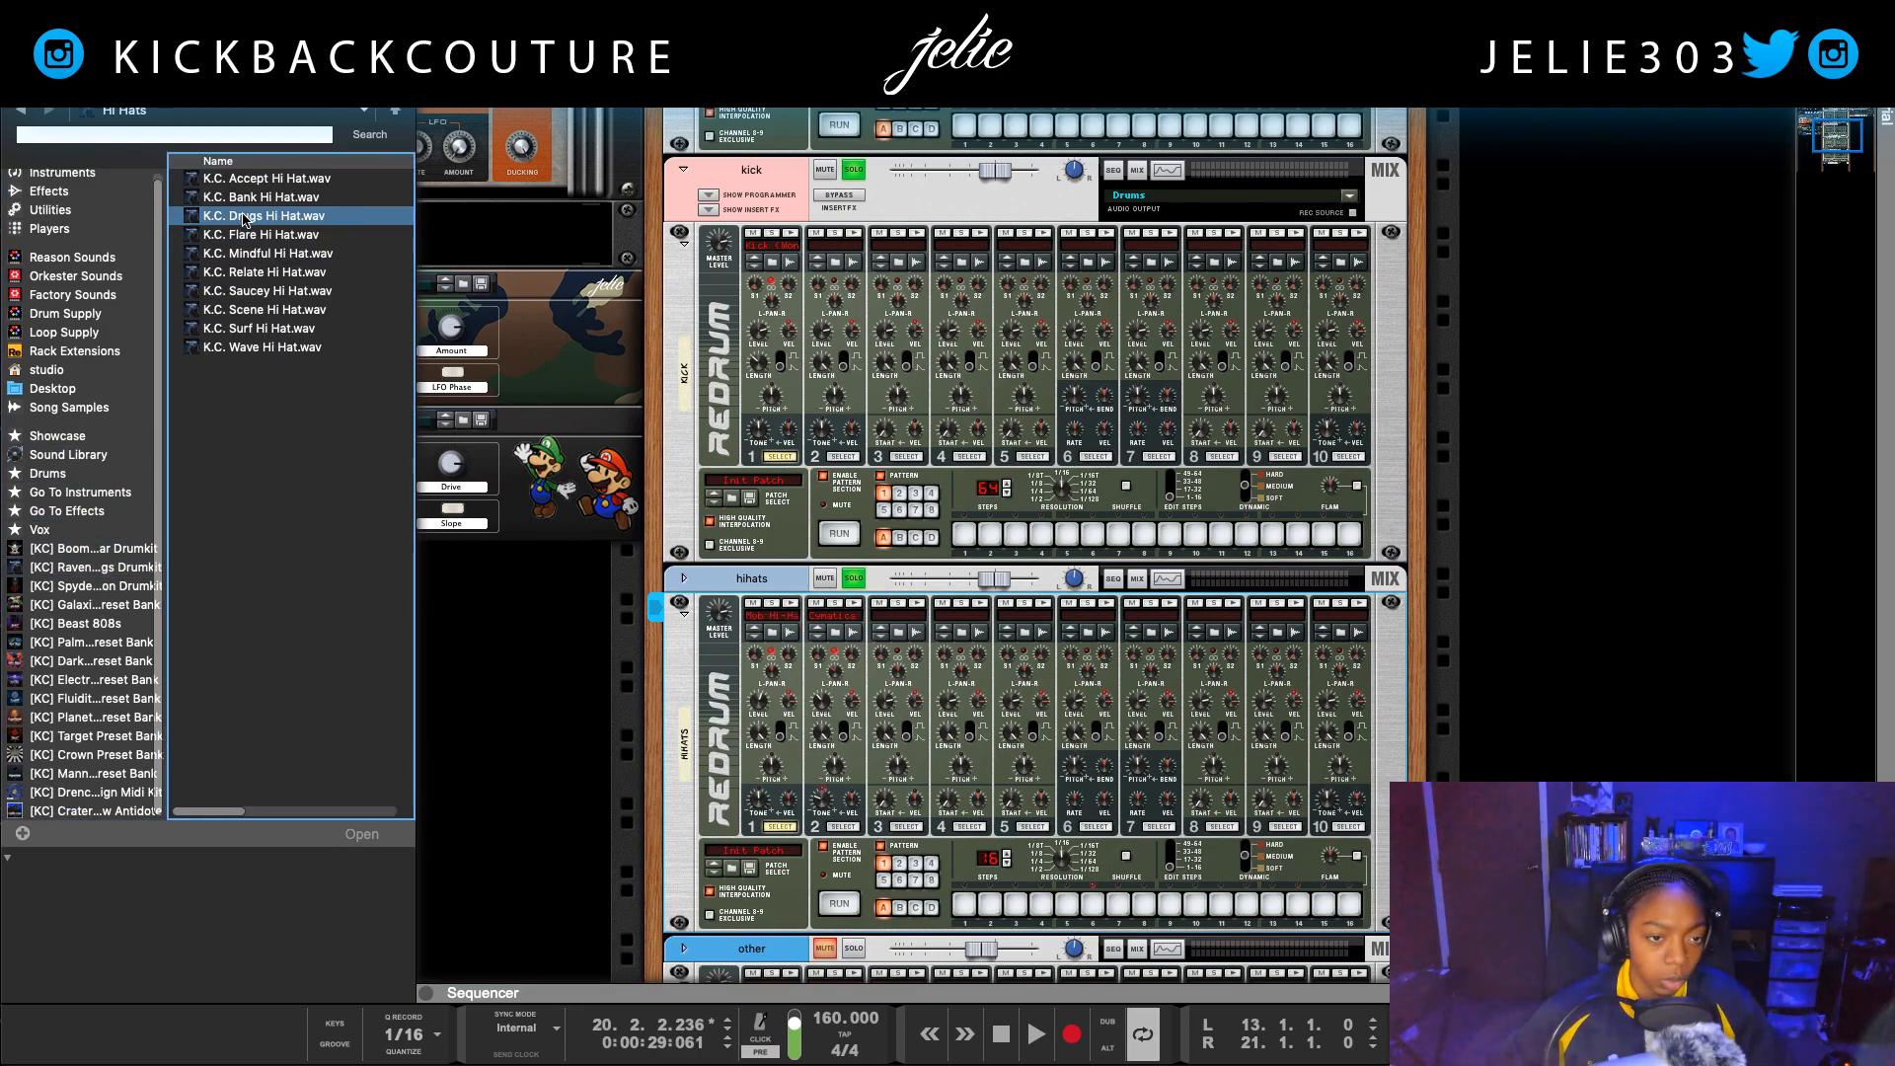
Step: Try K.C. Bank Hi Hat.wav in the hihats Redrum's first drum slot and play the loop
left_click(262, 197)
left_click(262, 181)
left_click(261, 198)
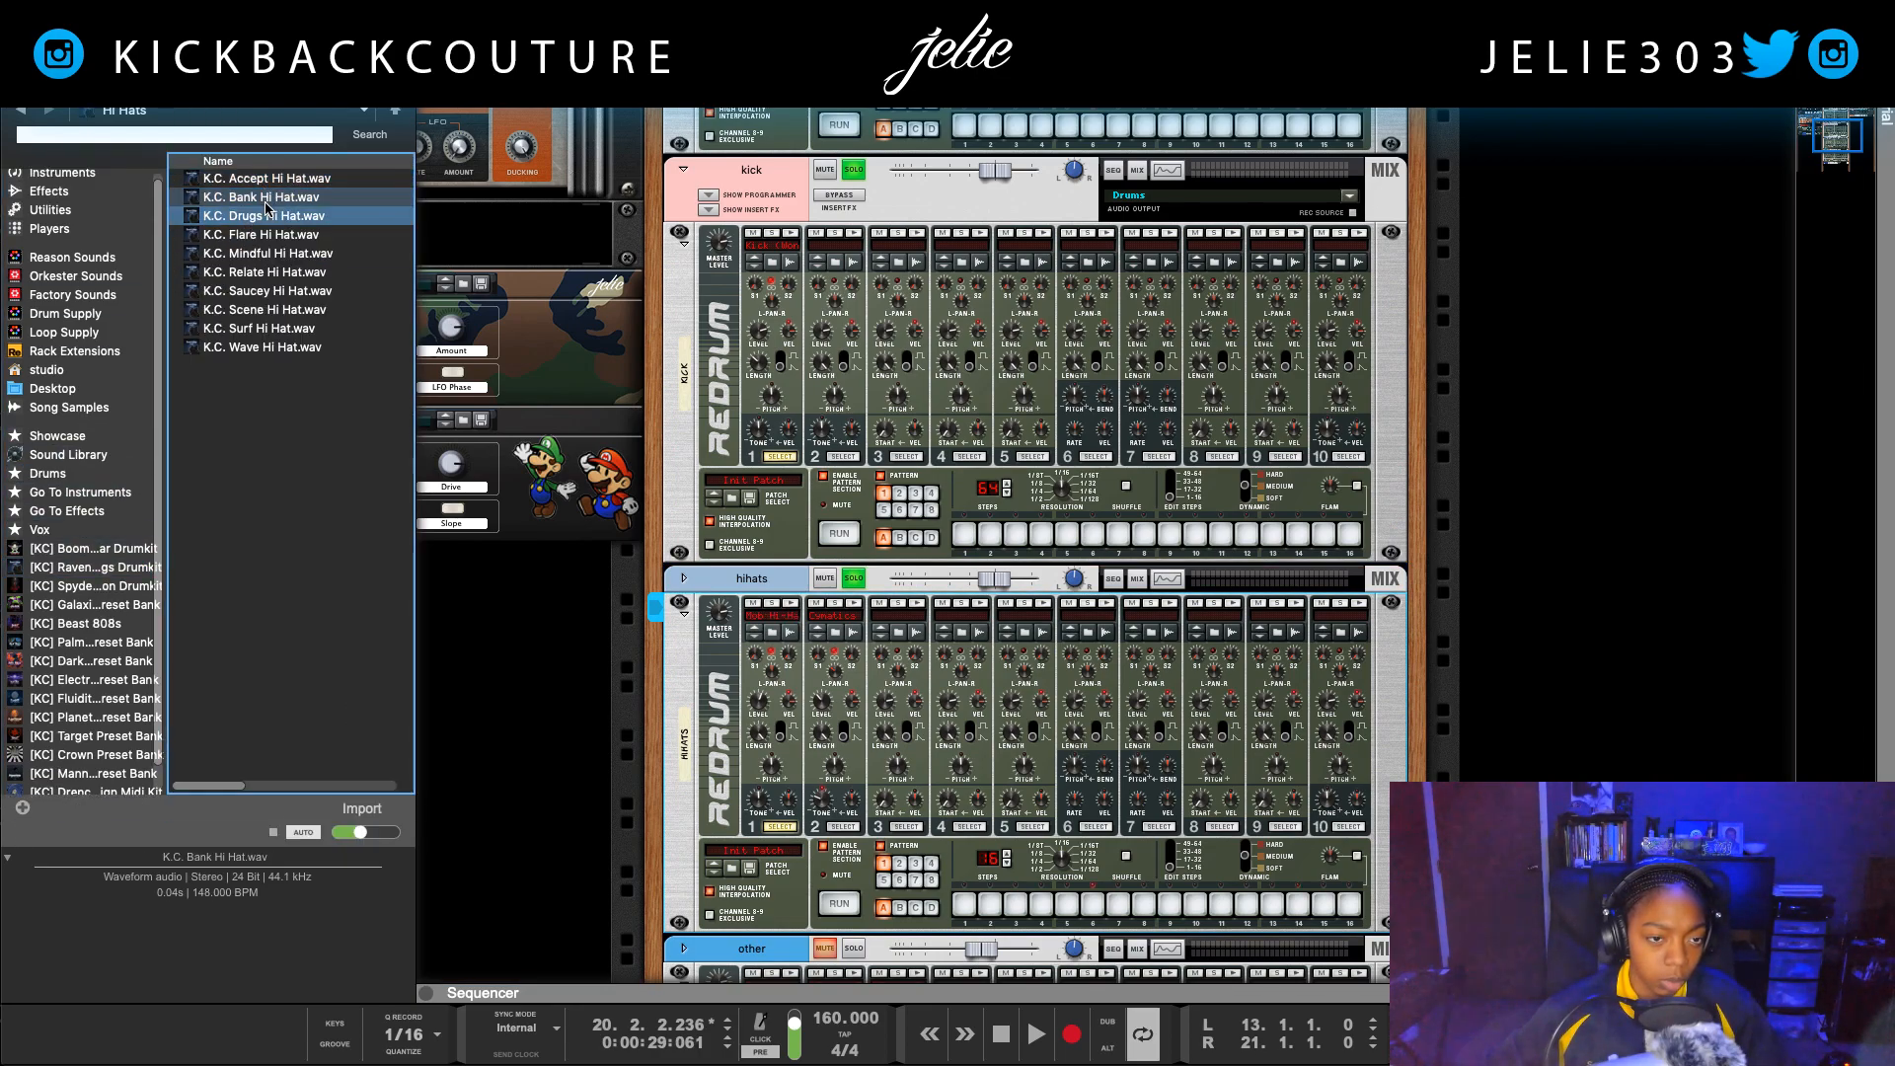
left_click_drag(264, 202, 774, 715)
key("space")
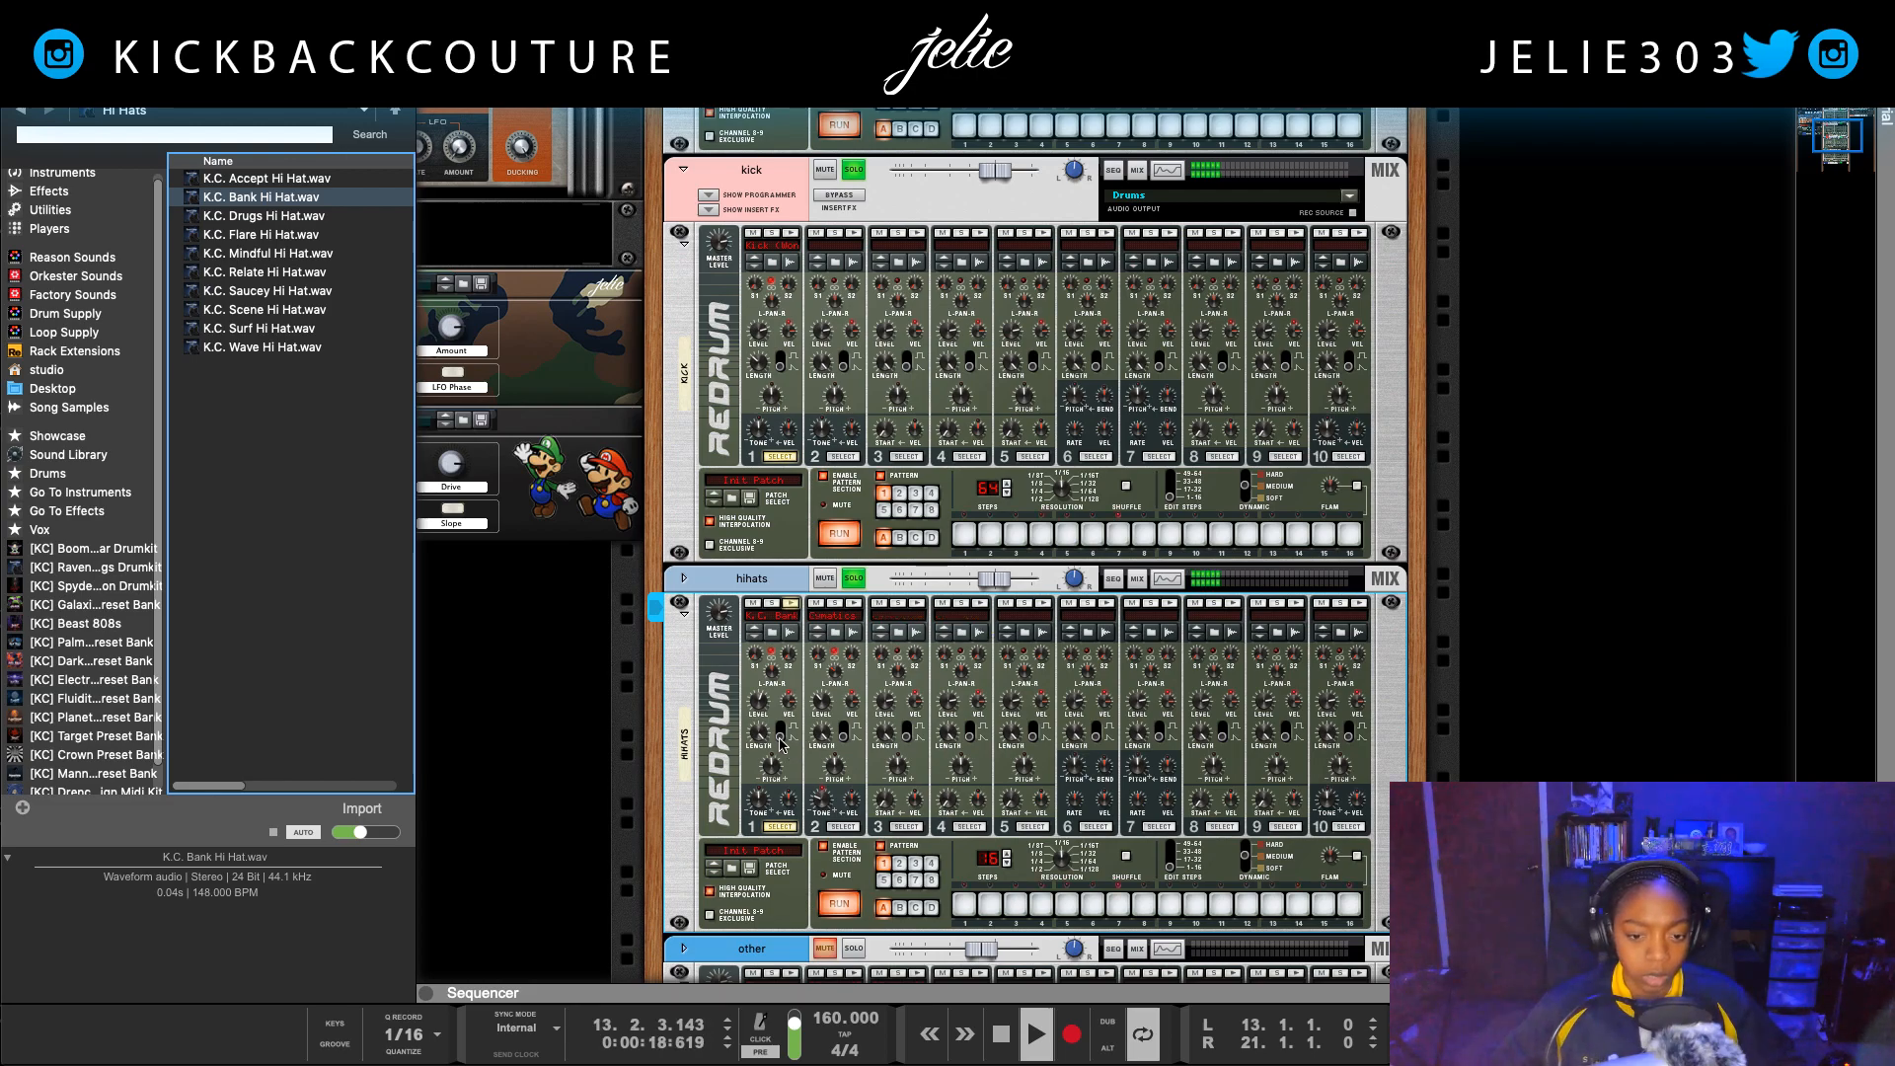
left_click(756, 709)
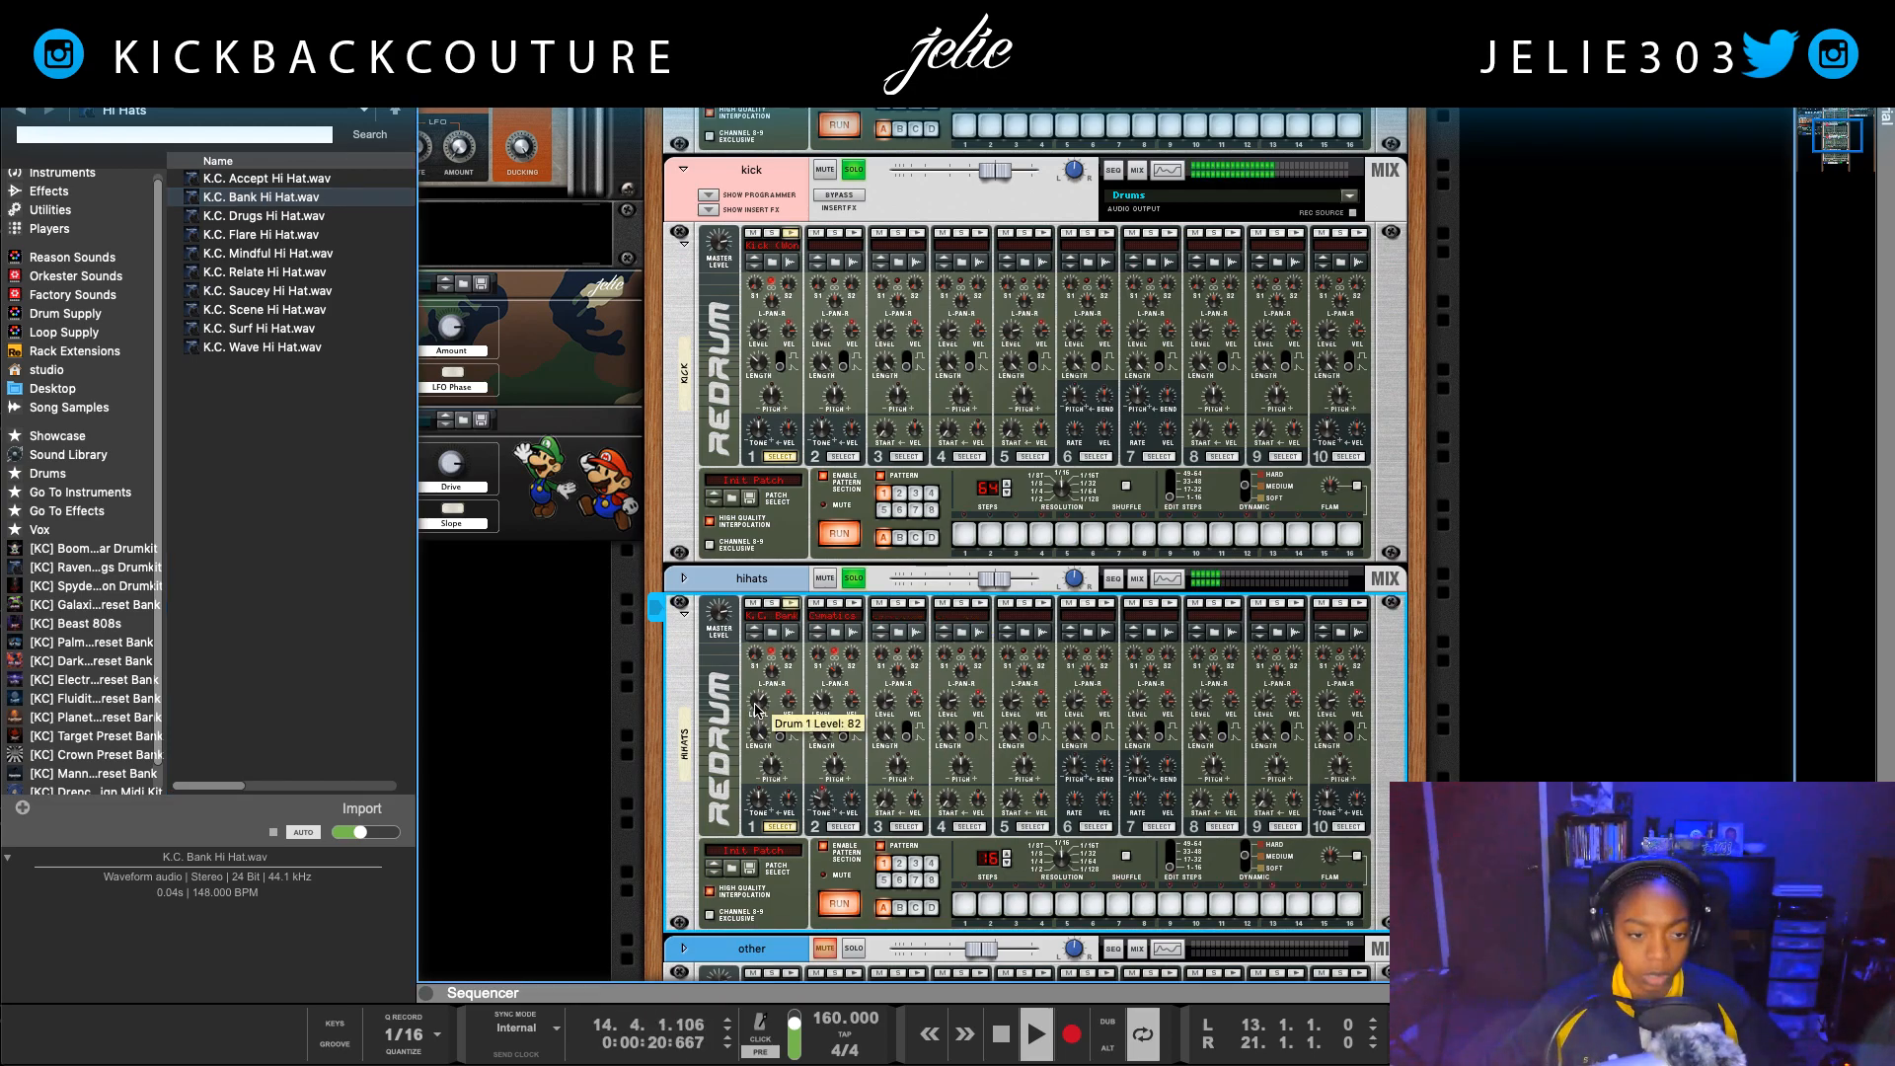
Step: Load K.C. Accept Hi Hat.wav into the hihats Redrum's first drum slot and adjust that drum's level while the loop plays
key("space")
left_click(325, 179)
left_click_drag(325, 180, 767, 708)
key("space")
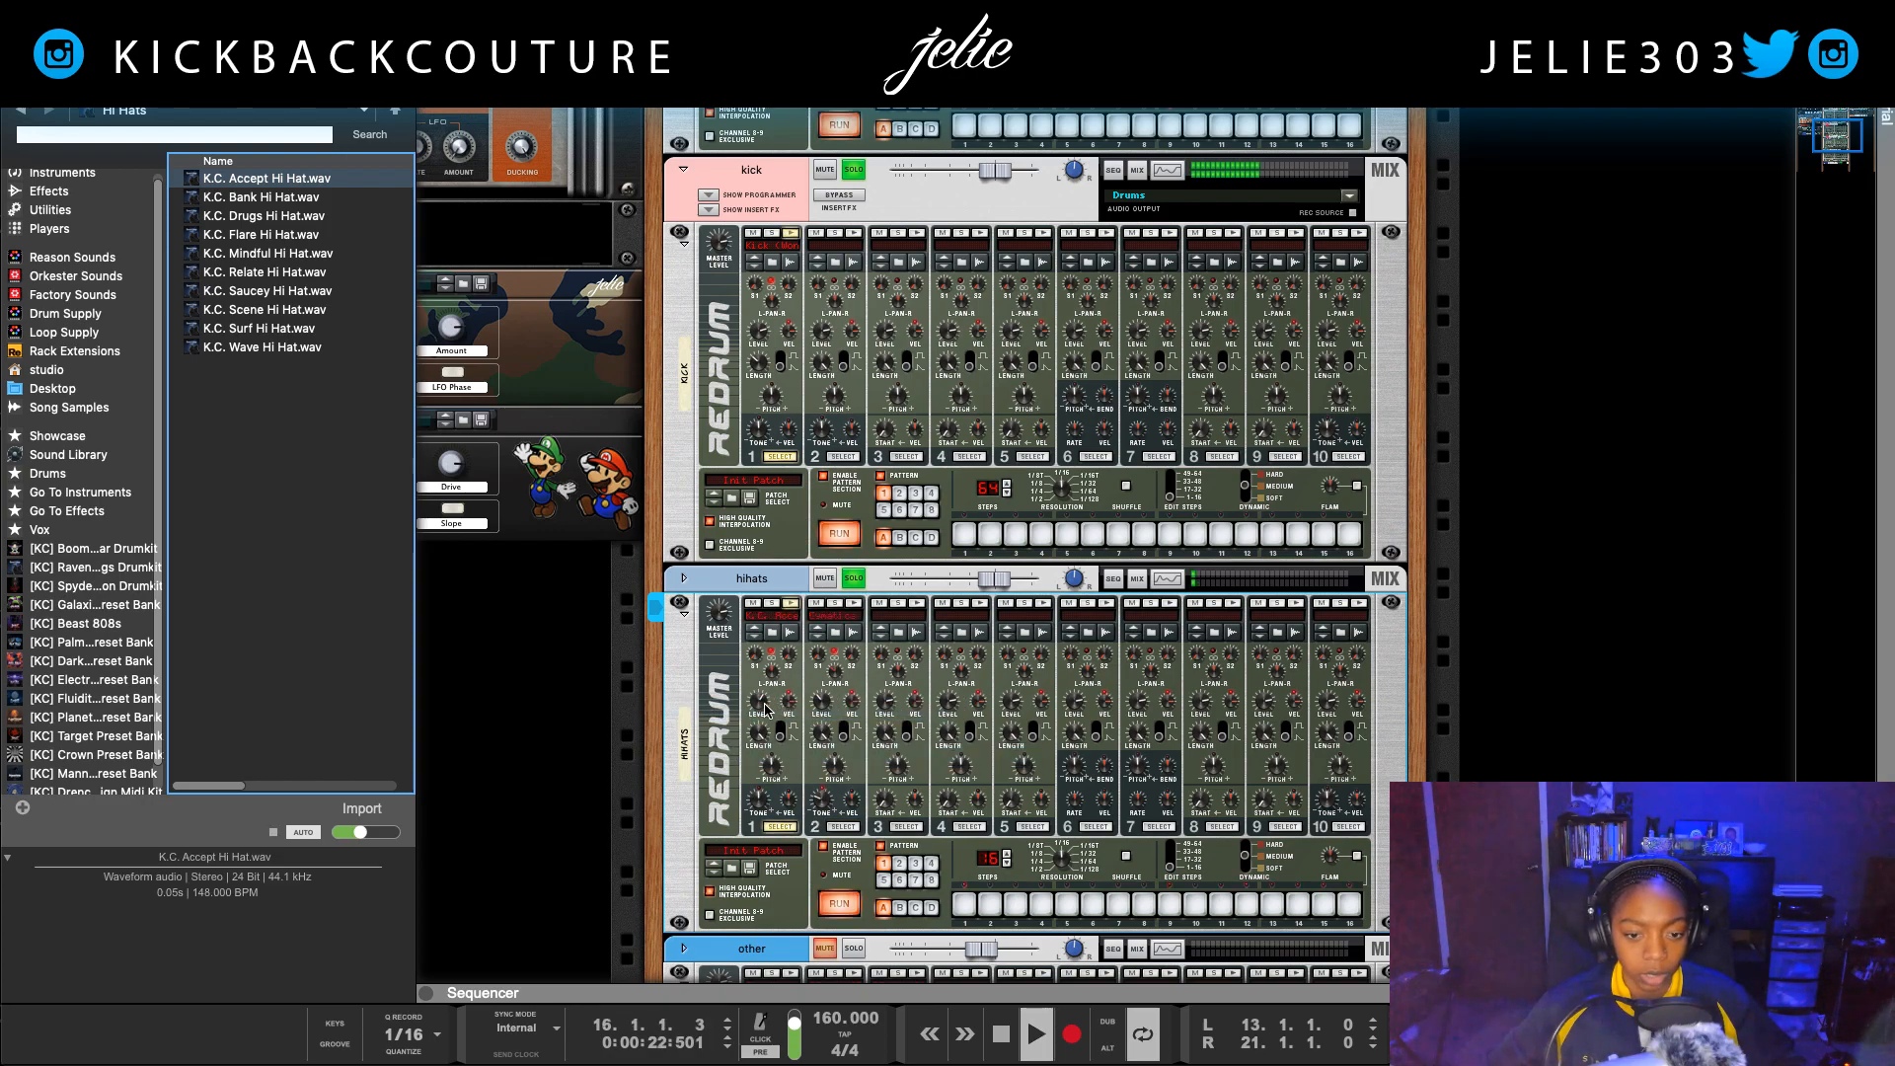
left_click(762, 707)
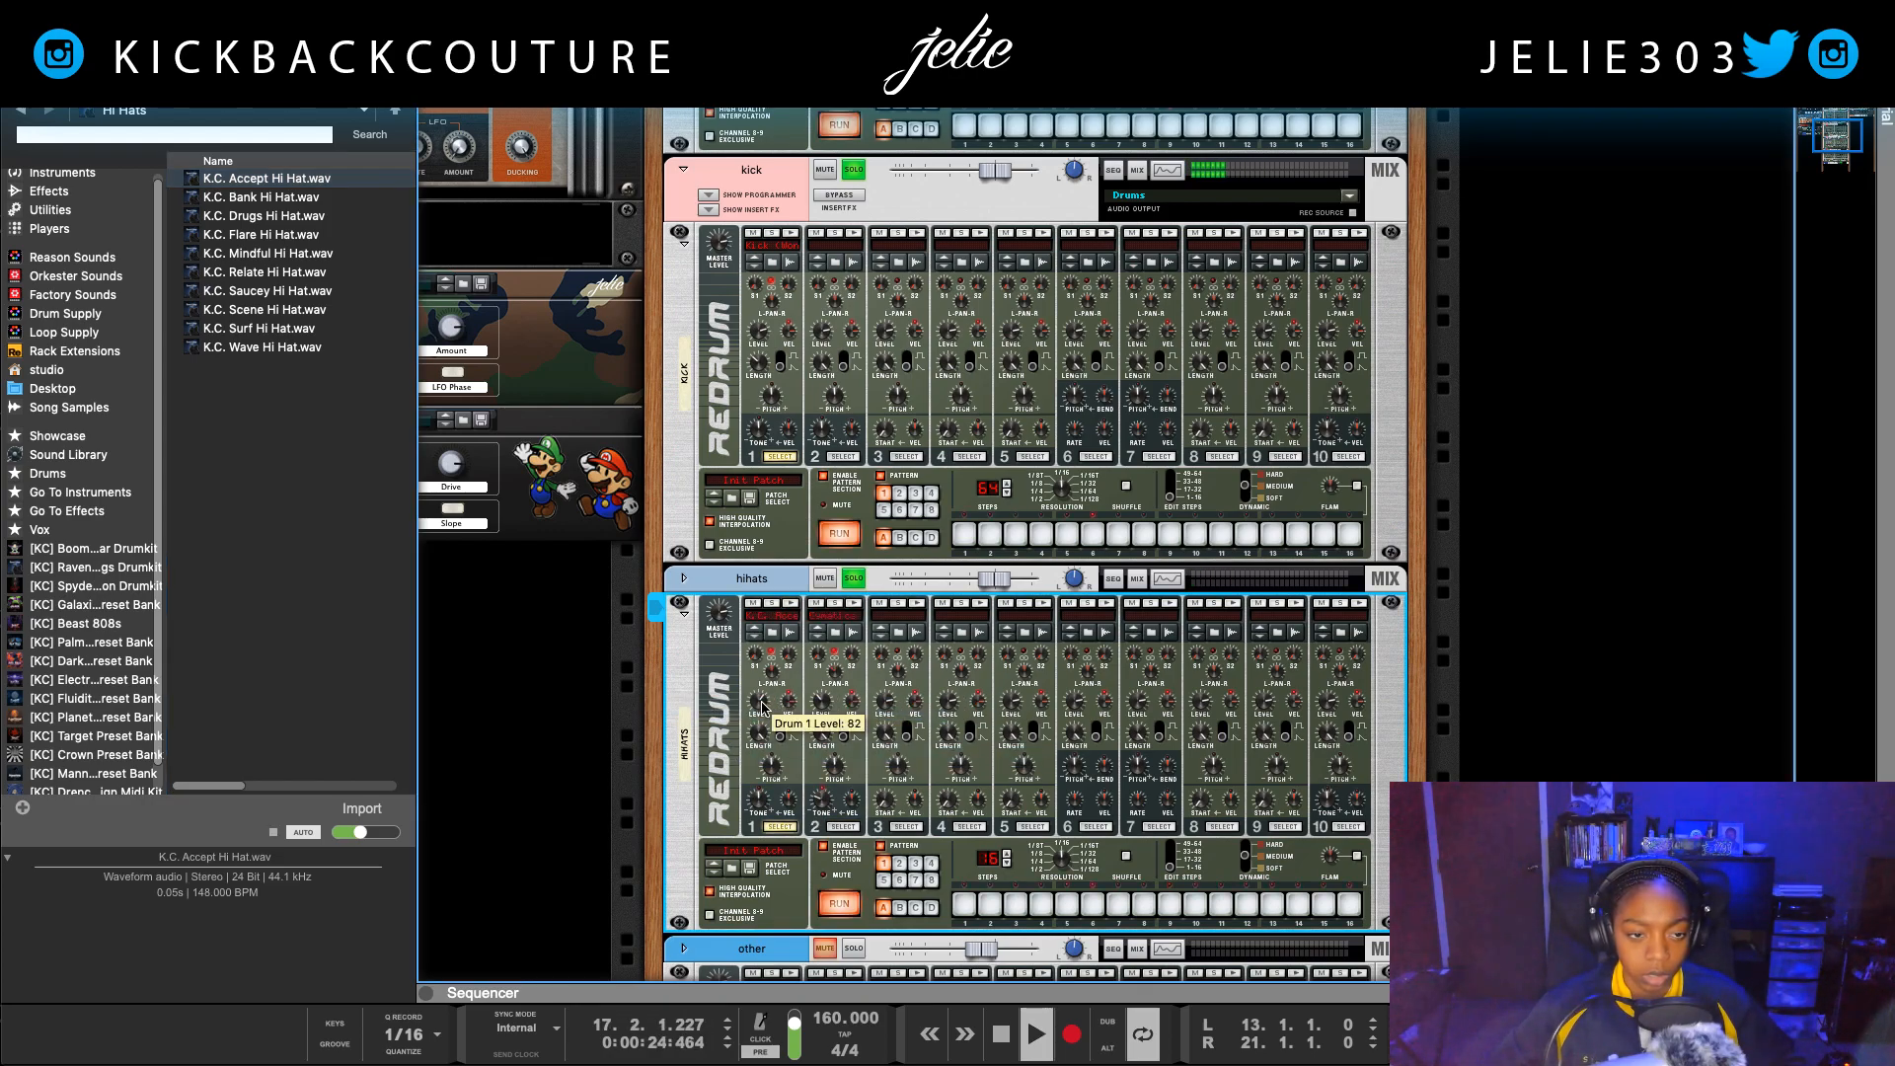
left_click_drag(762, 705, 759, 716)
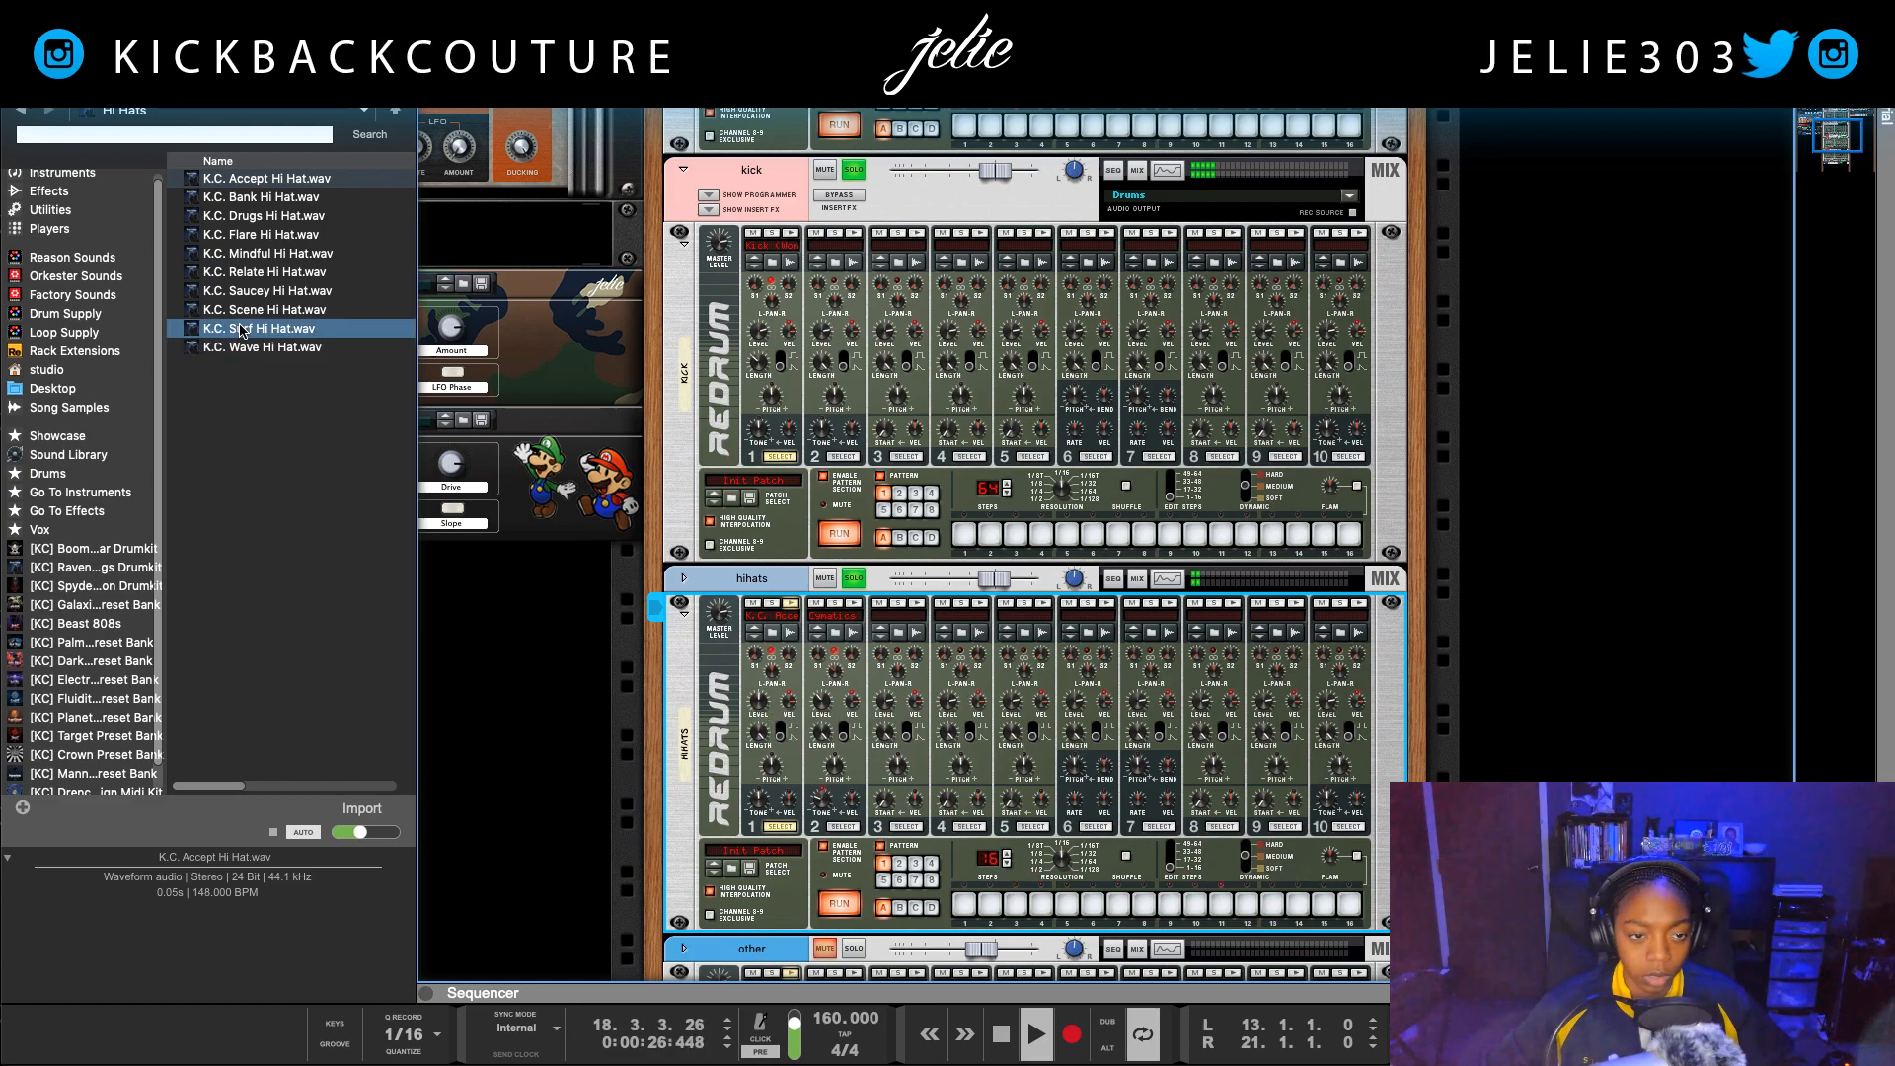
Step: Audition the other K.C. hi-hat samples in the folder and replay the loop with the loaded hi-hat
left_click(261, 297)
key("space")
left_click(267, 313)
left_click(274, 344)
left_click(273, 330)
left_click(268, 267)
left_click(269, 253)
left_click(270, 233)
left_click(272, 215)
left_click(274, 197)
left_click(266, 178)
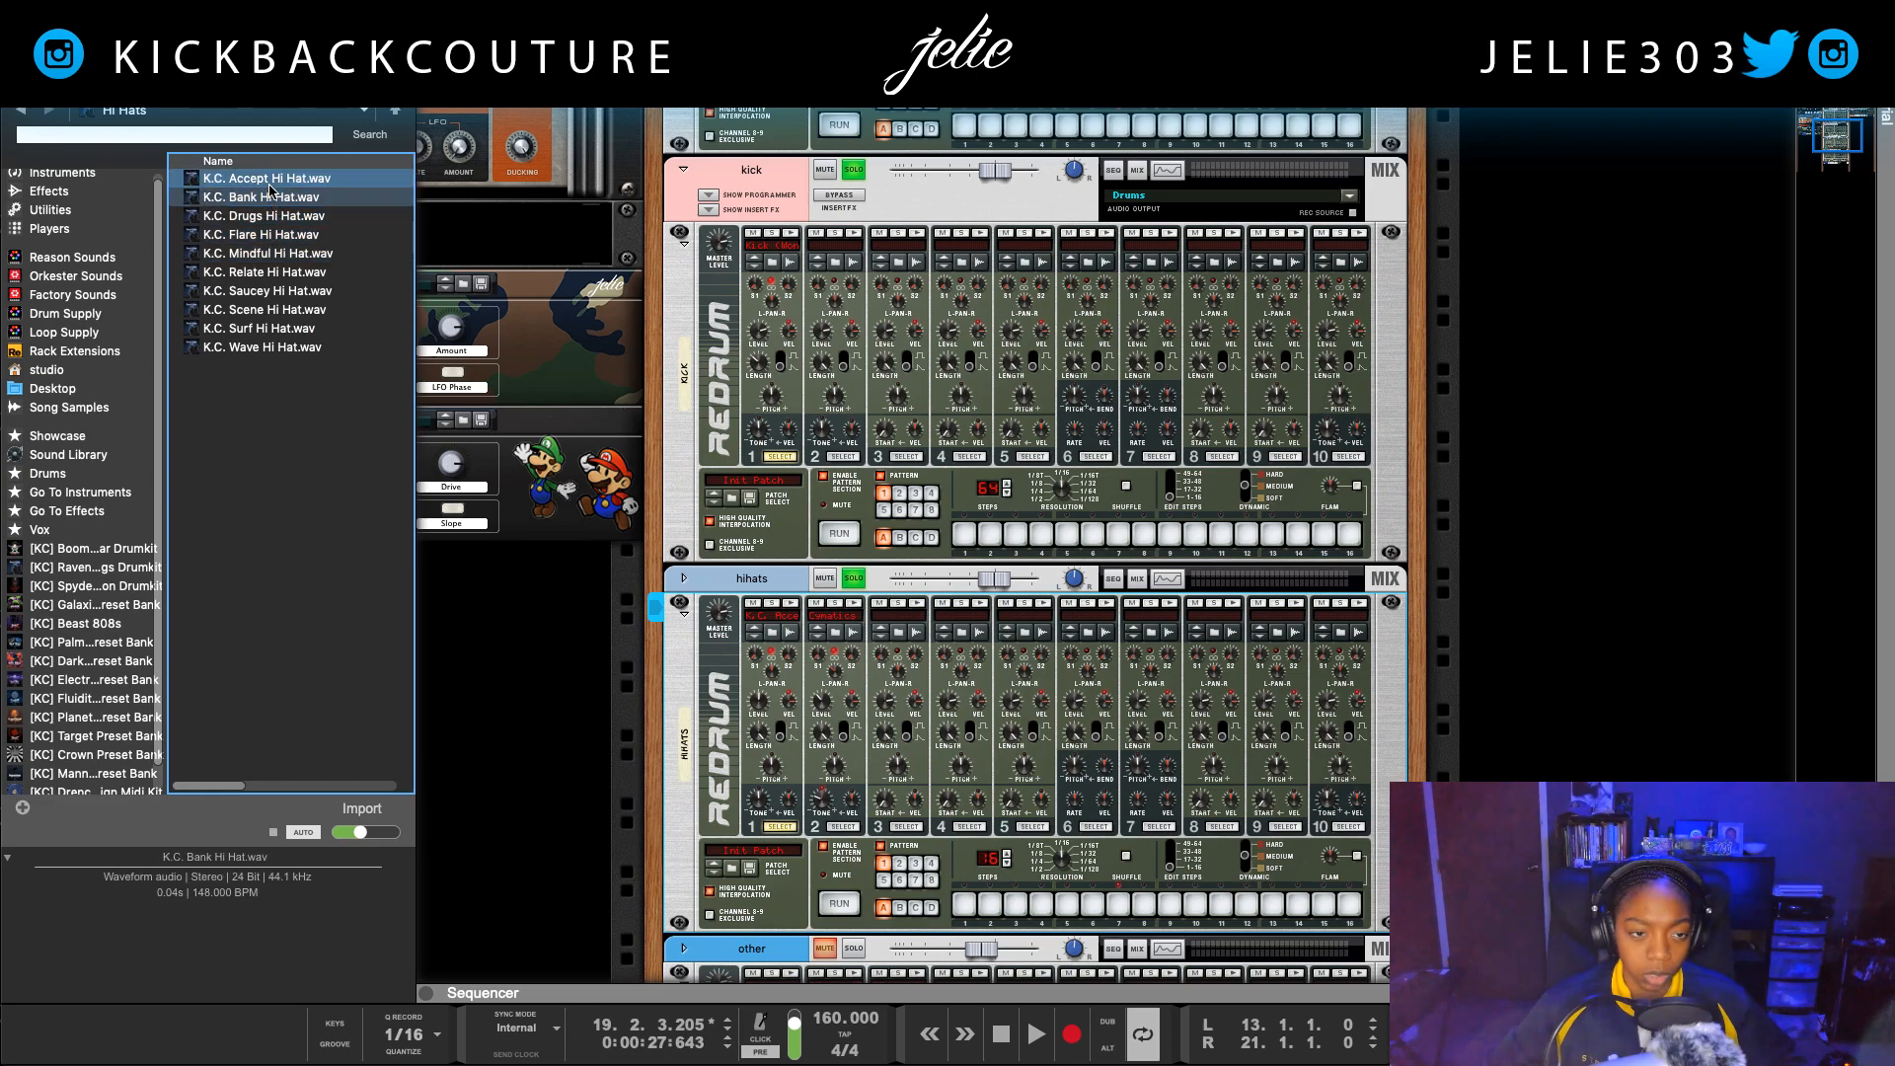
key("space")
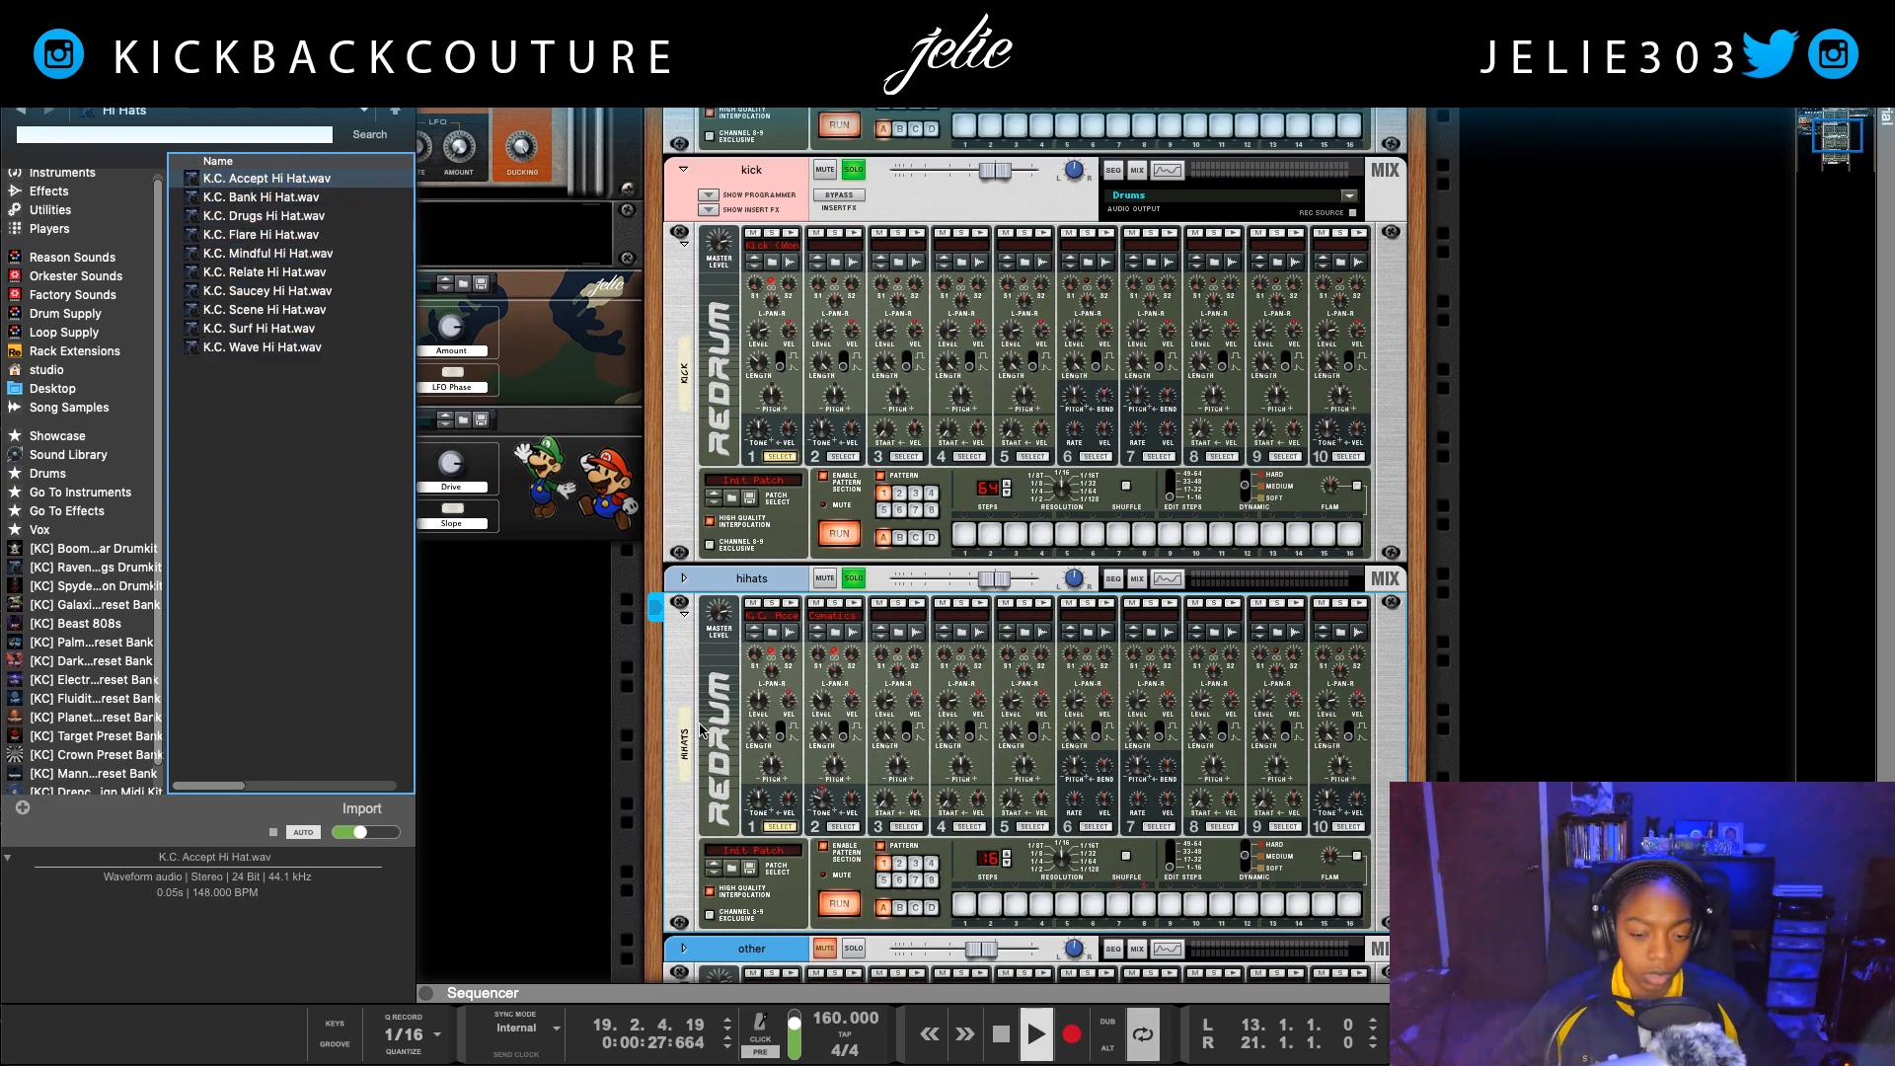
left_click(778, 776)
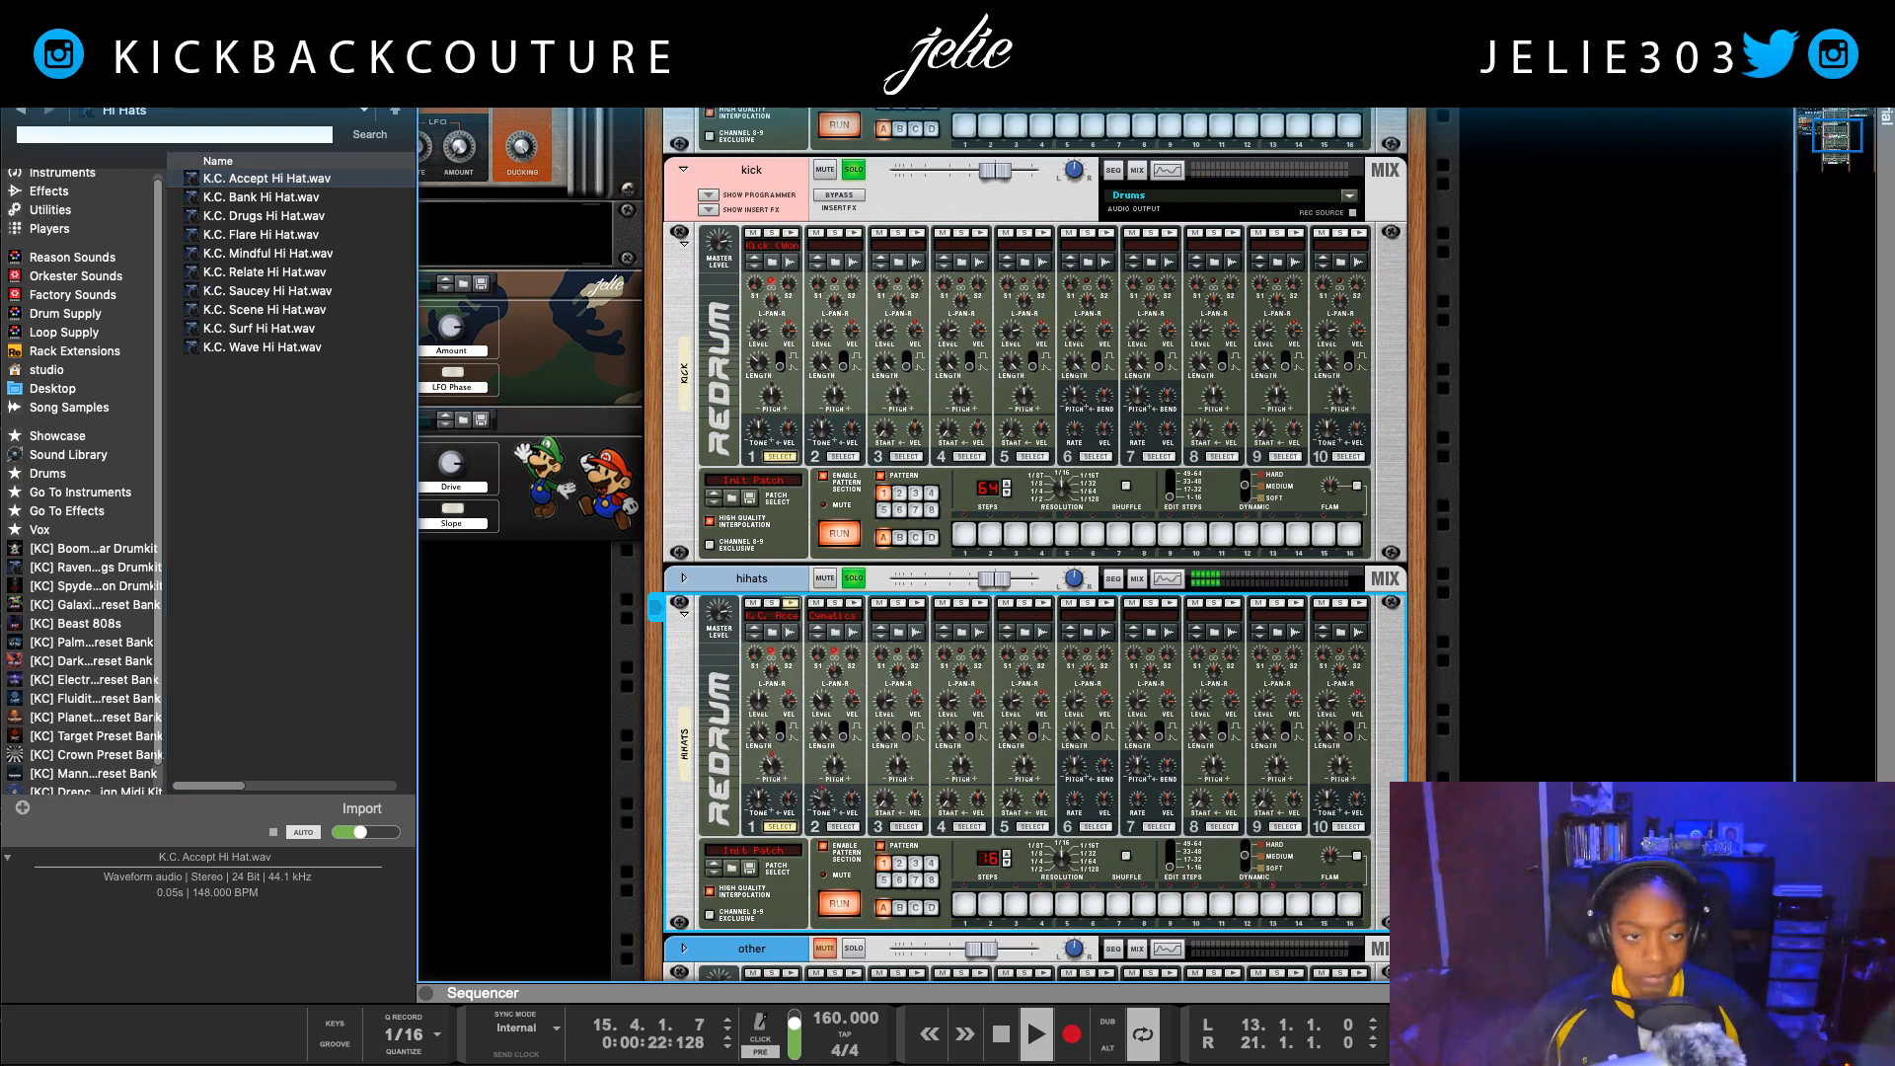
Step: Hide the browser and solo the other channel so its percussion joins the drums in the loop
left_click(12, 52)
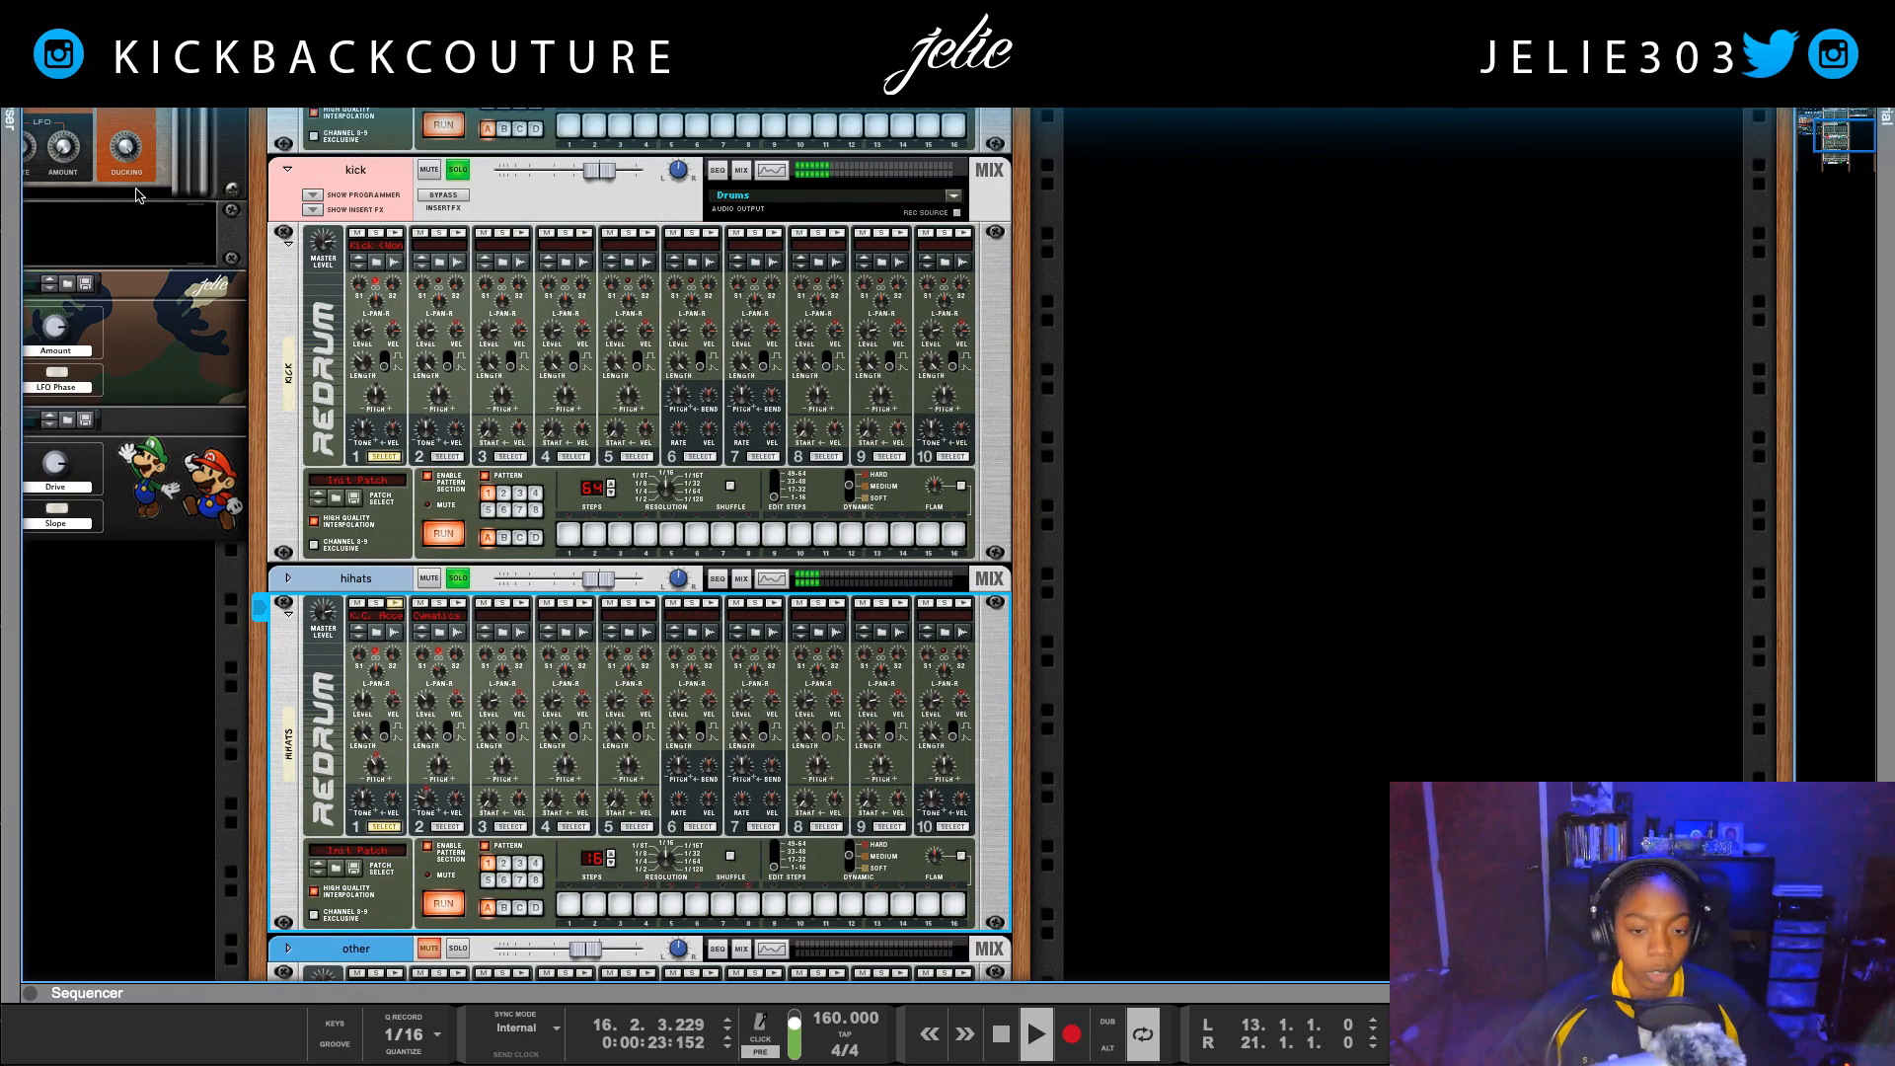
scroll(493, 770, "down", 5)
left_click(459, 768)
scroll(464, 780, "down", 8)
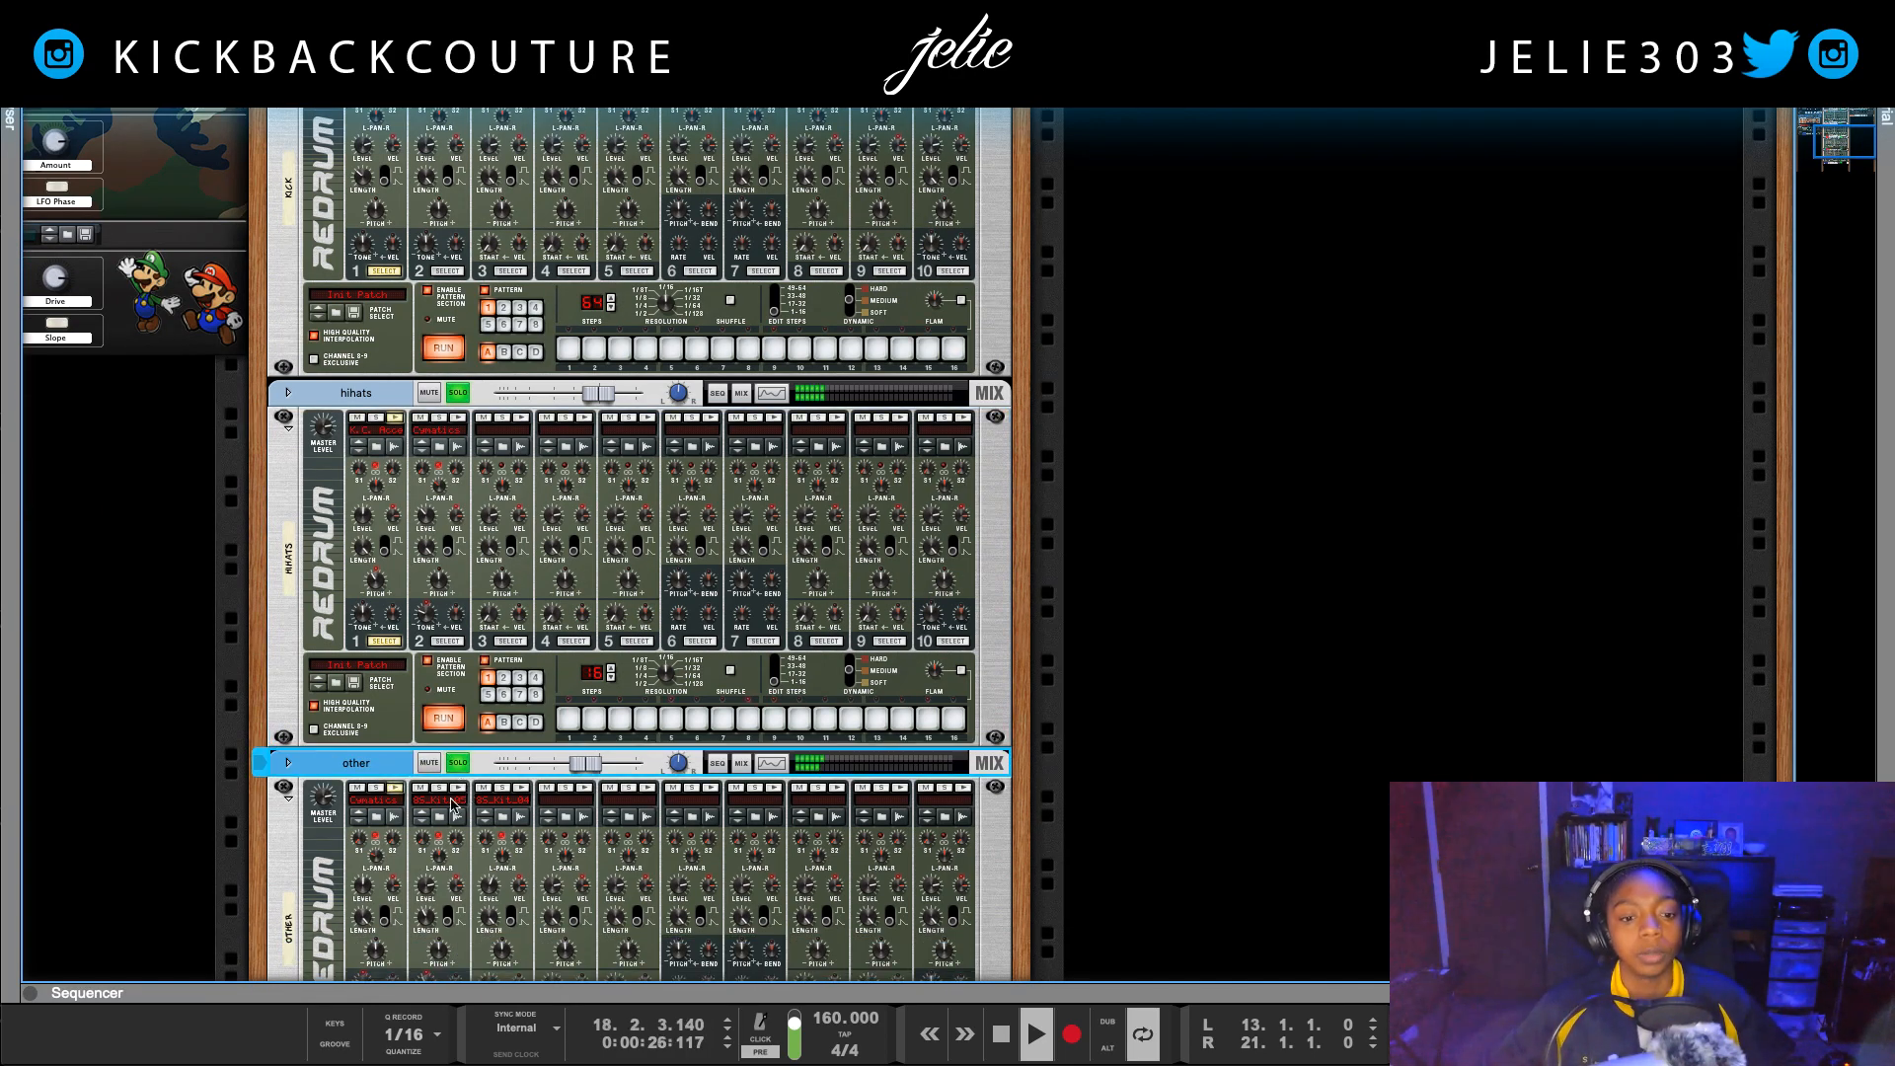
left_click(459, 484)
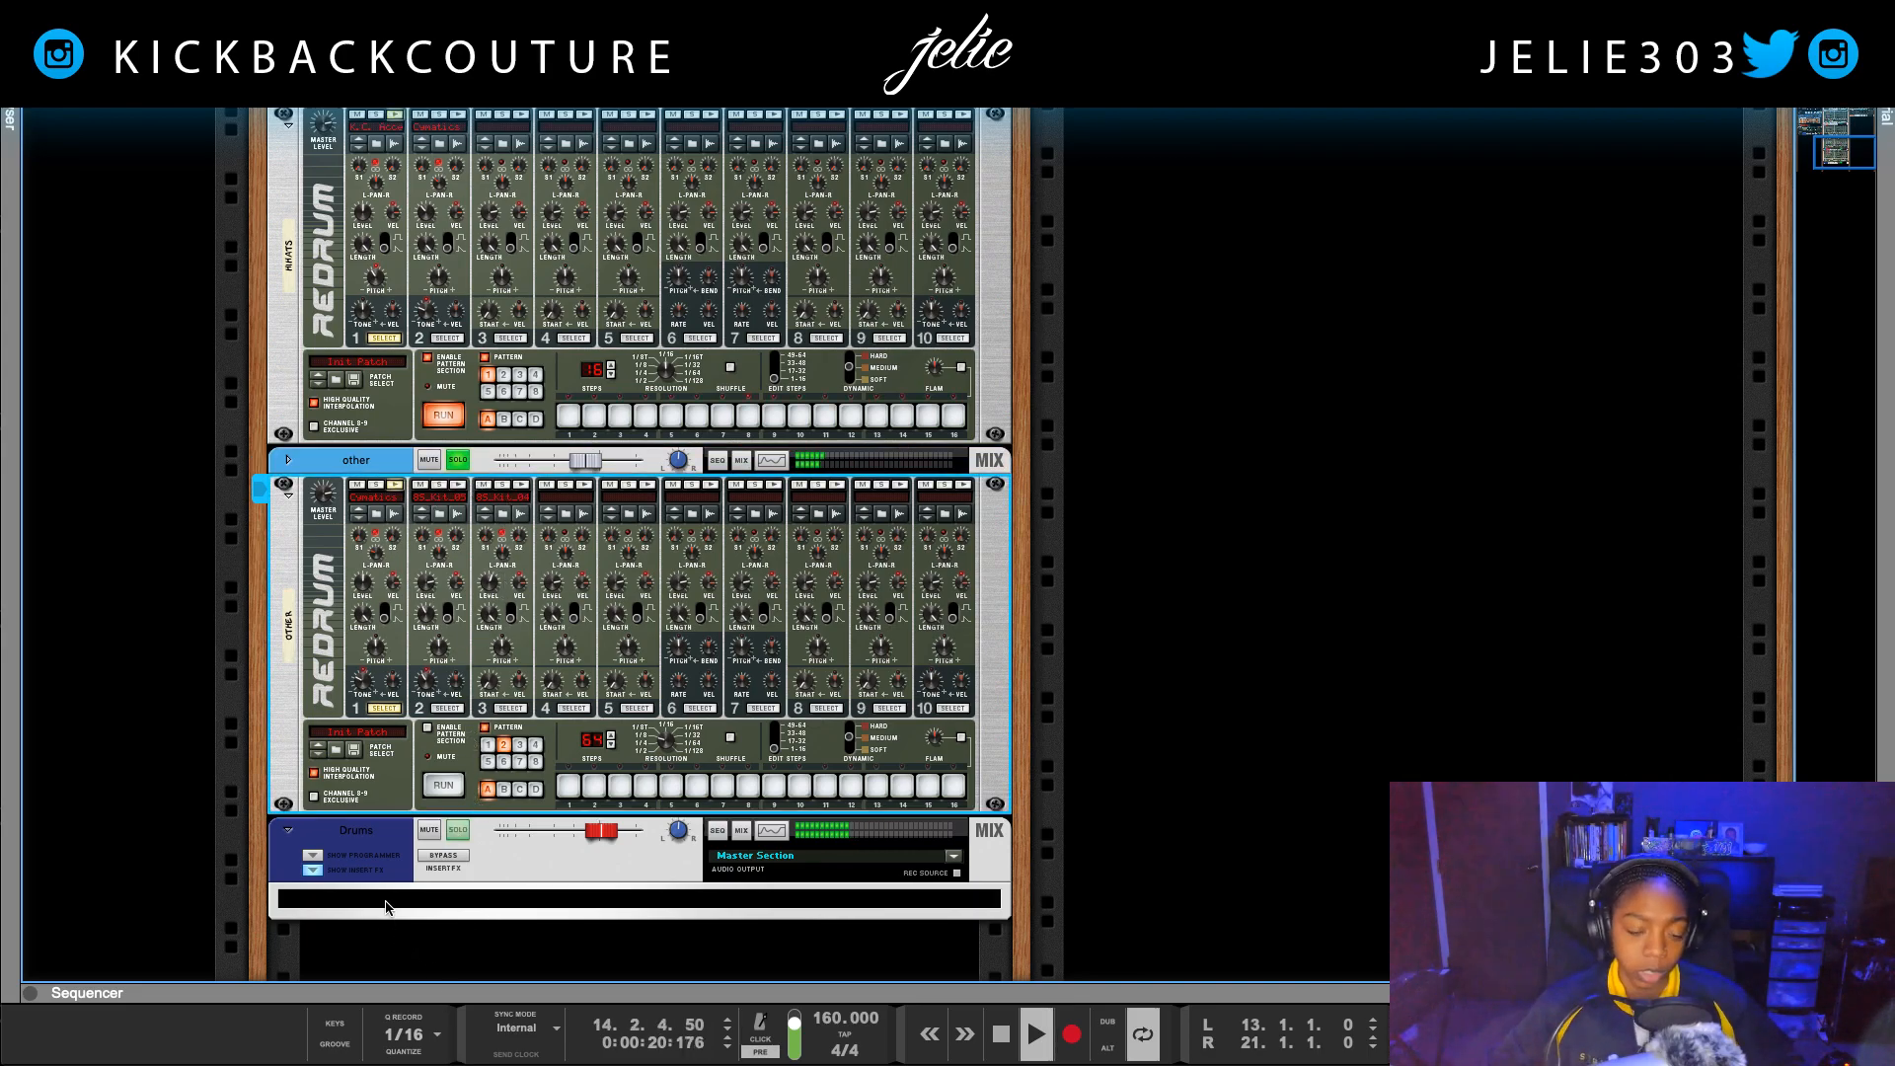
scroll(451, 653, "left", 5)
scroll(766, 495, "up", 8)
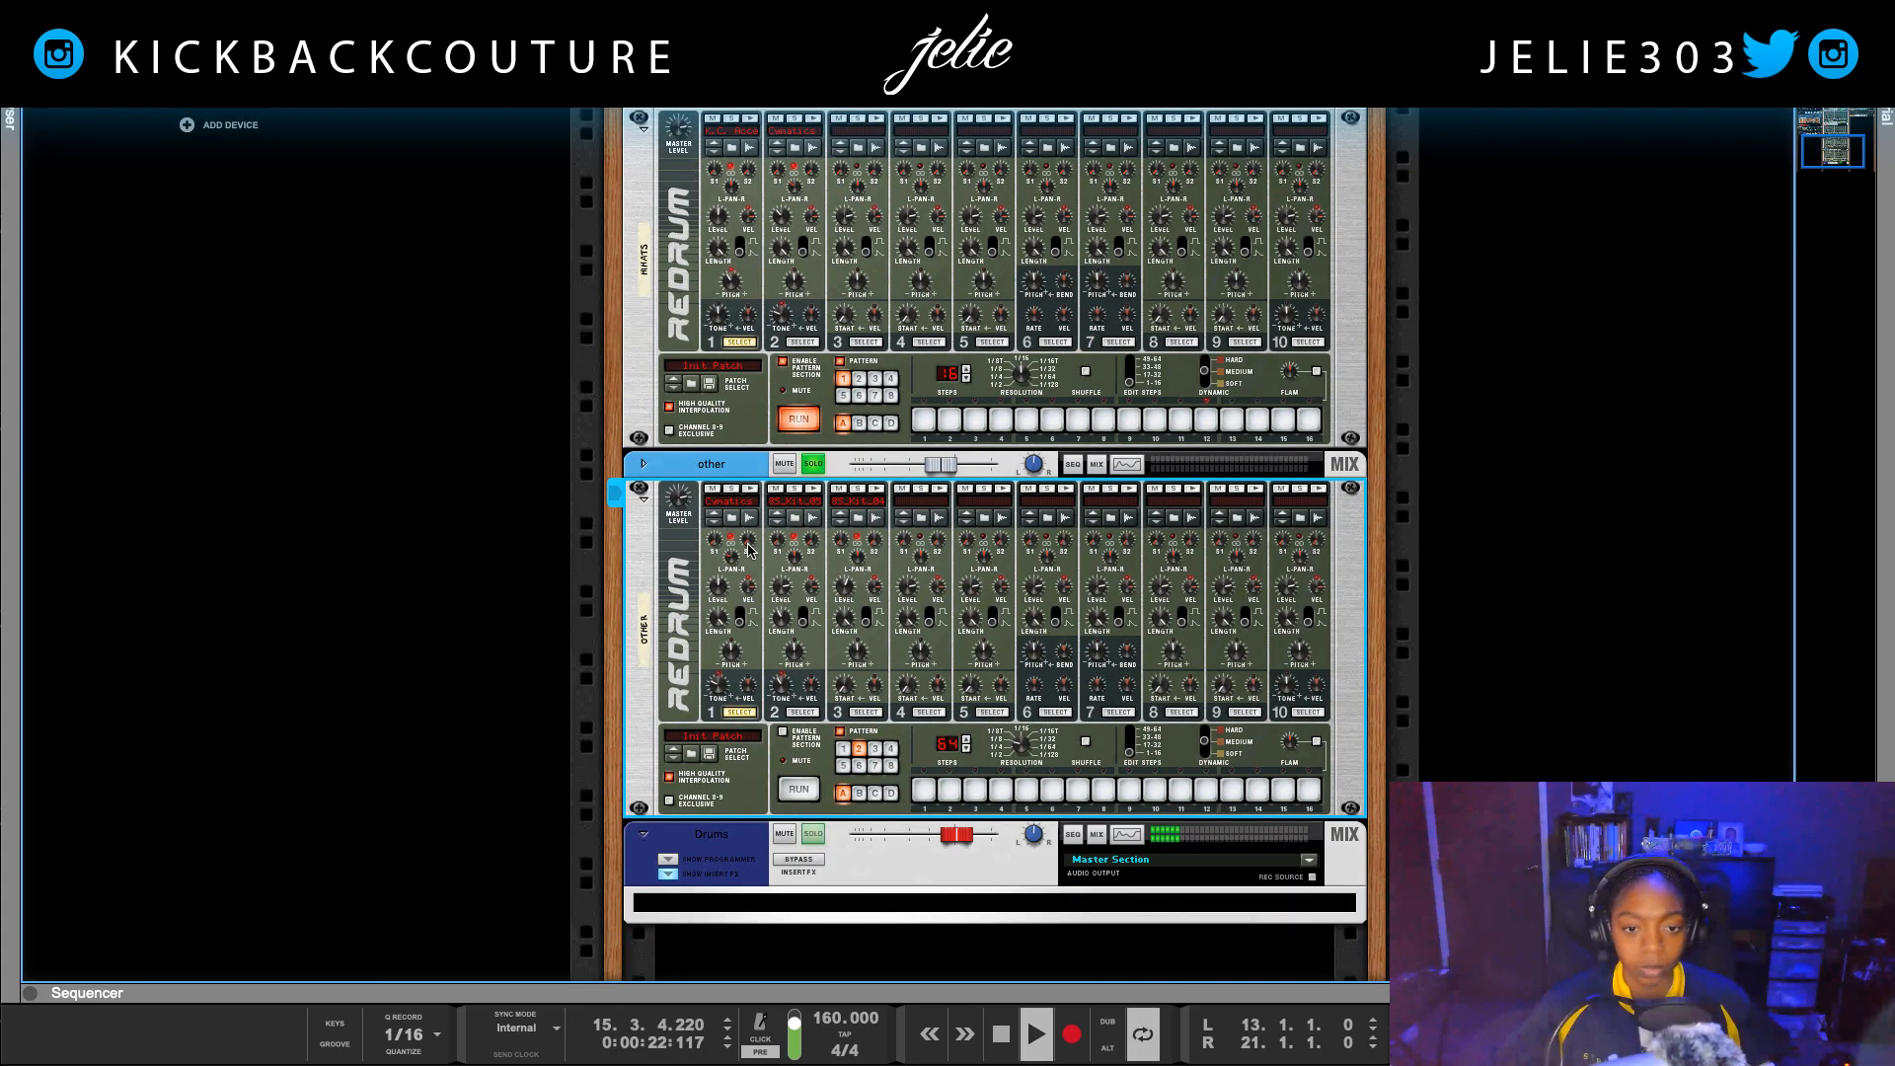
scroll(766, 495, "right", 4)
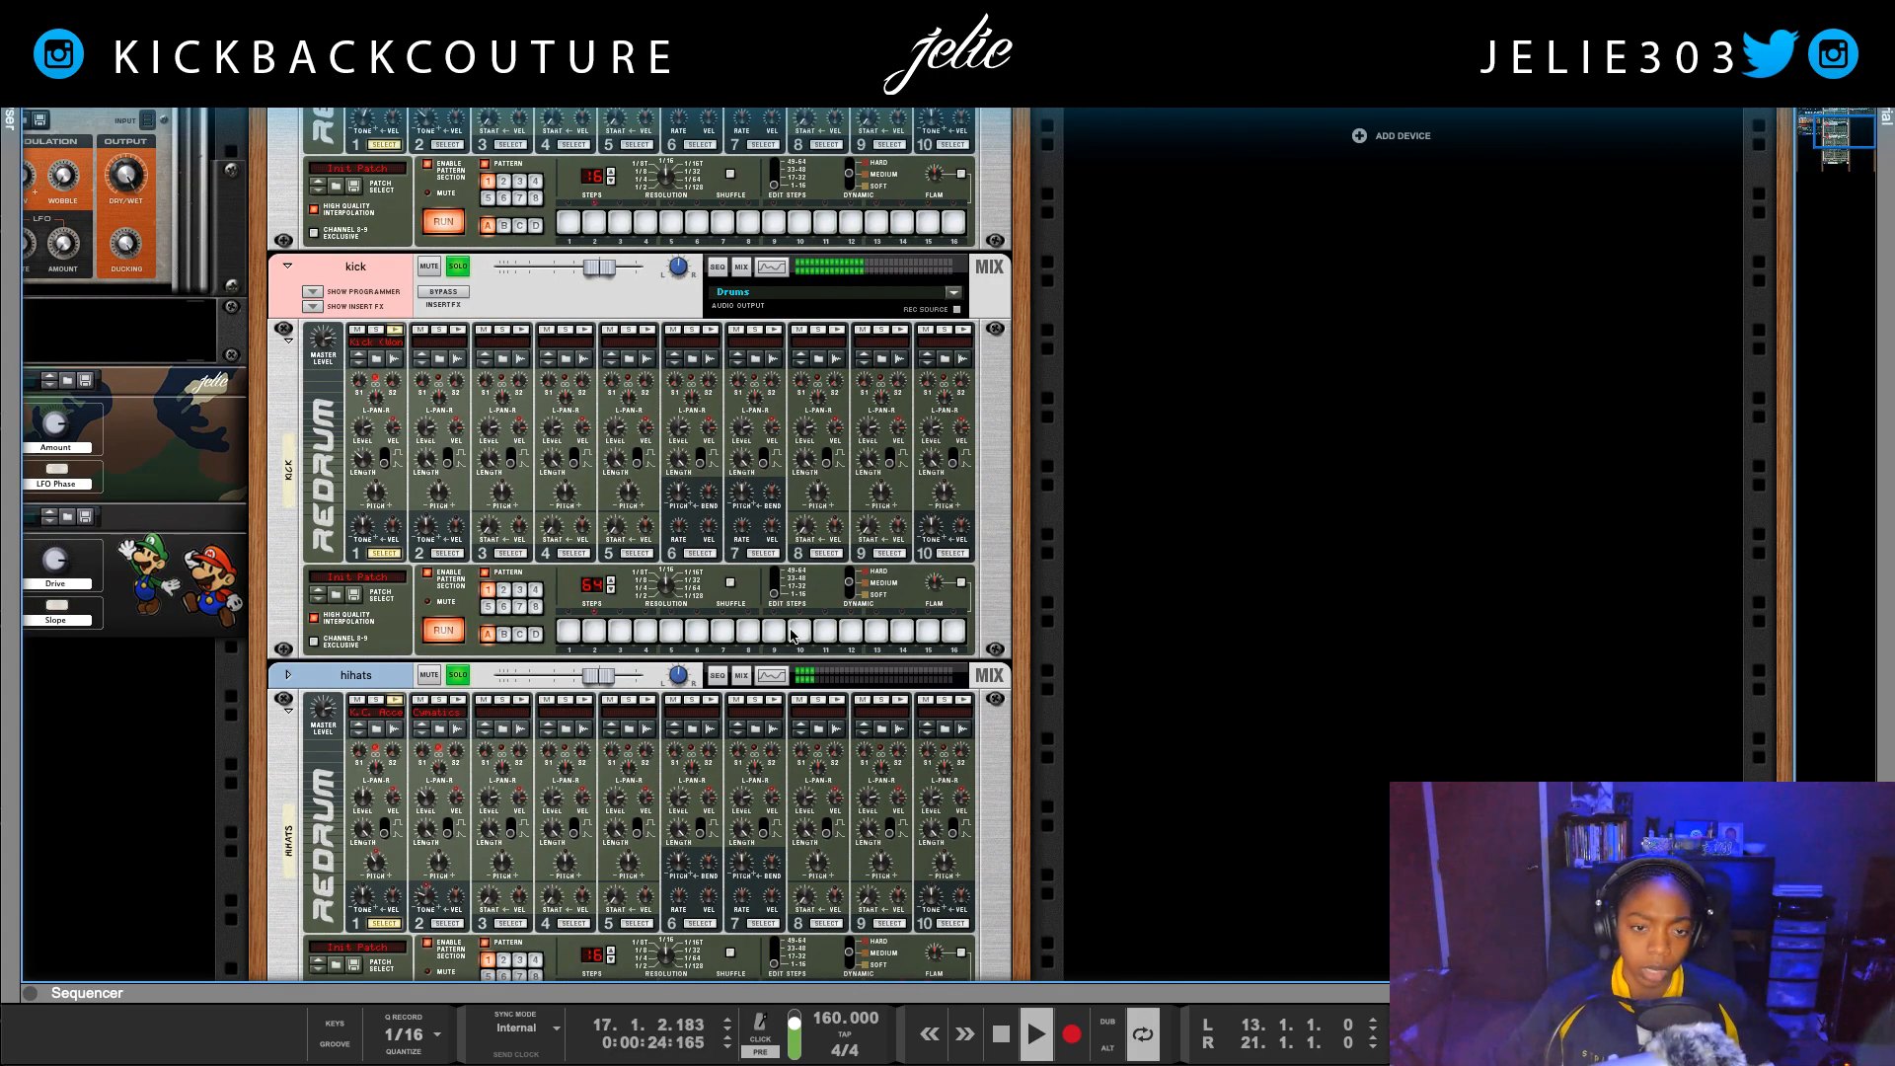
scroll(801, 602, "up", 9)
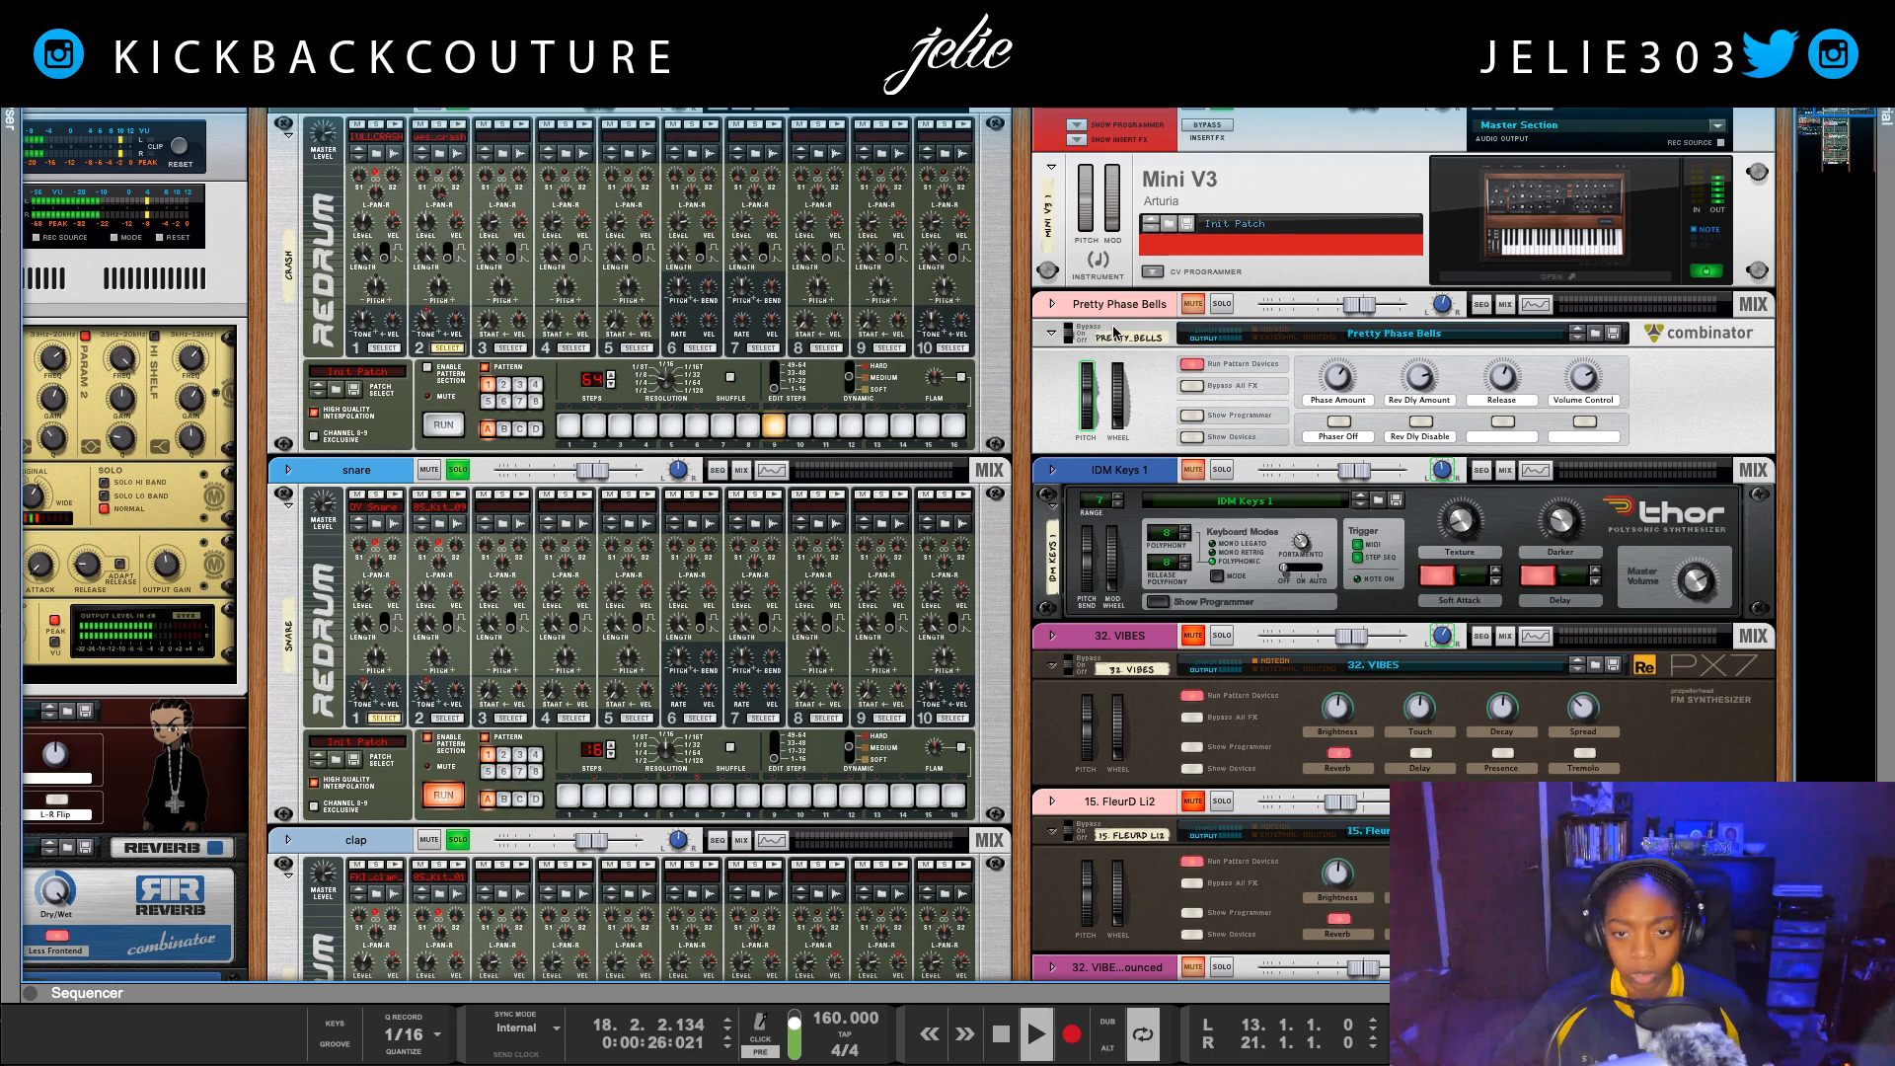
Step: Stop playback, inspect the cabling on the back of the rack, and return to the front with the loop playing
key("space")
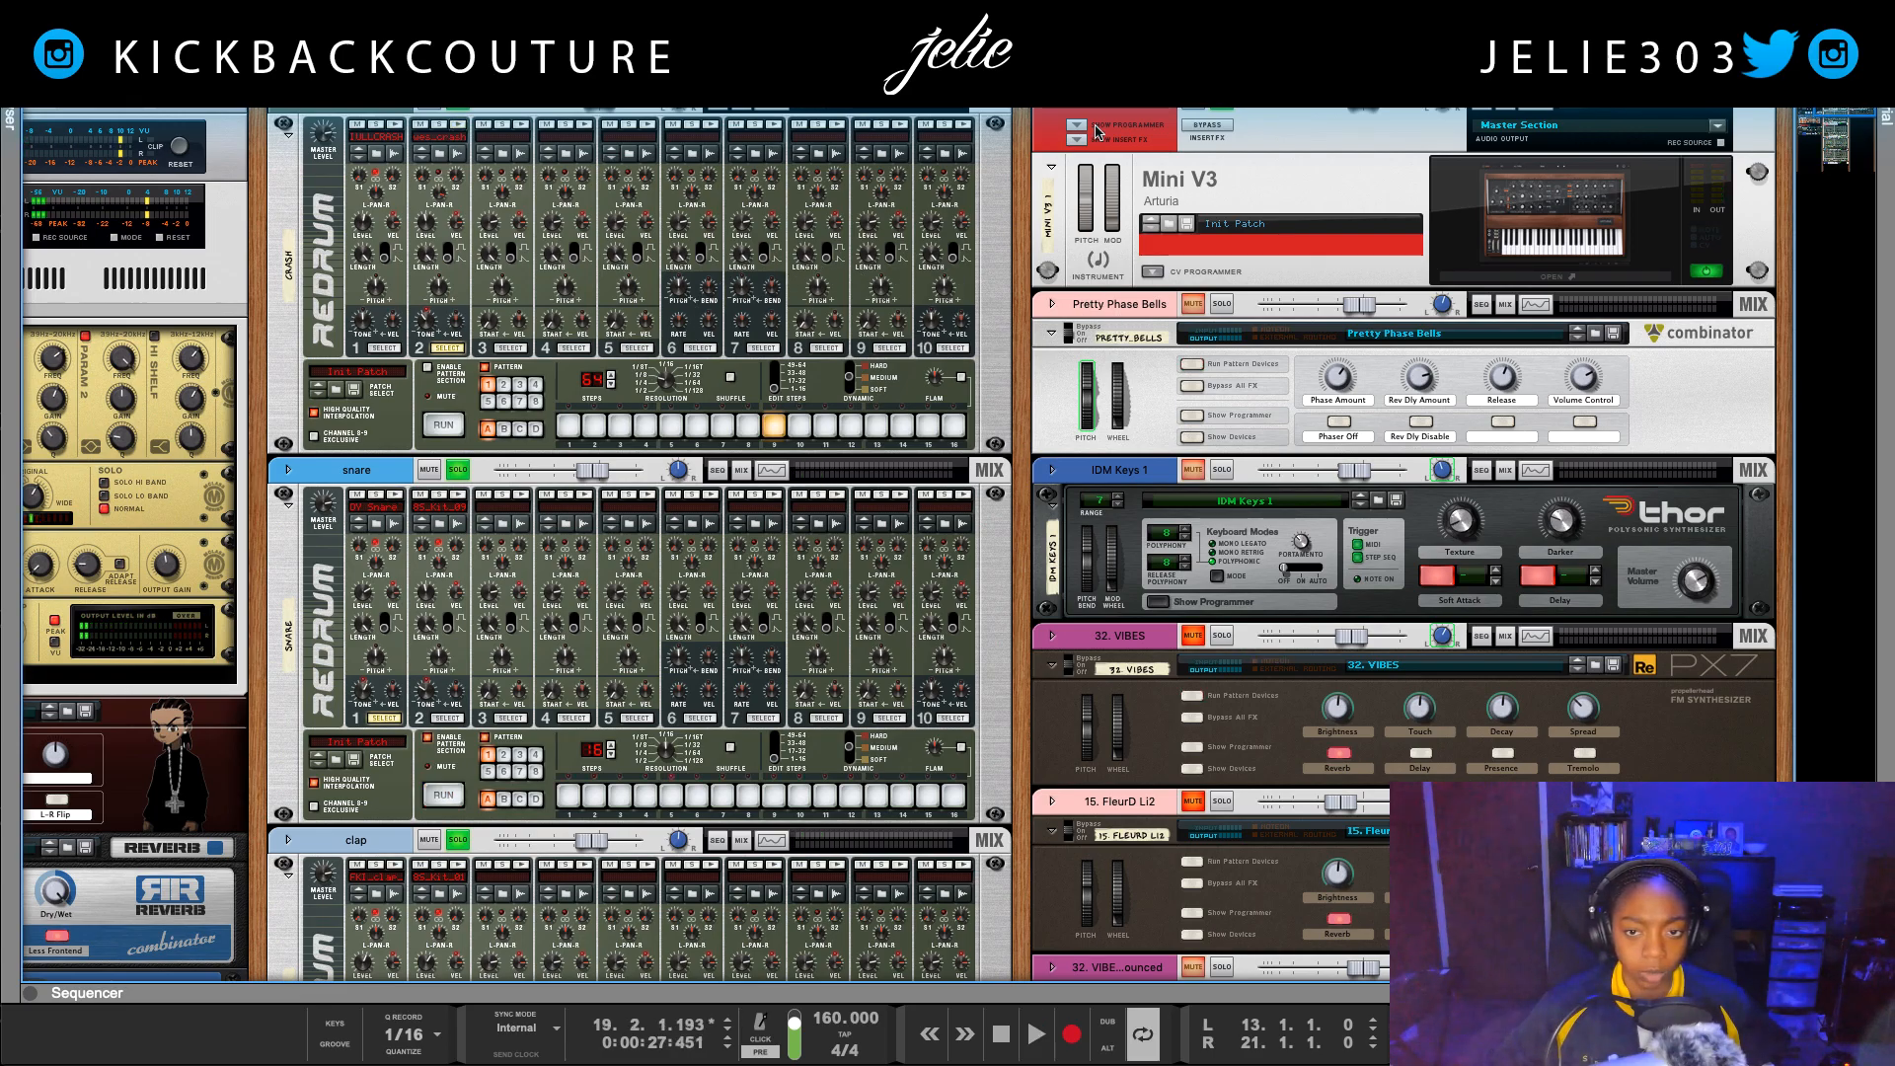
key("Tab")
scroll(1158, 935, "down", 4)
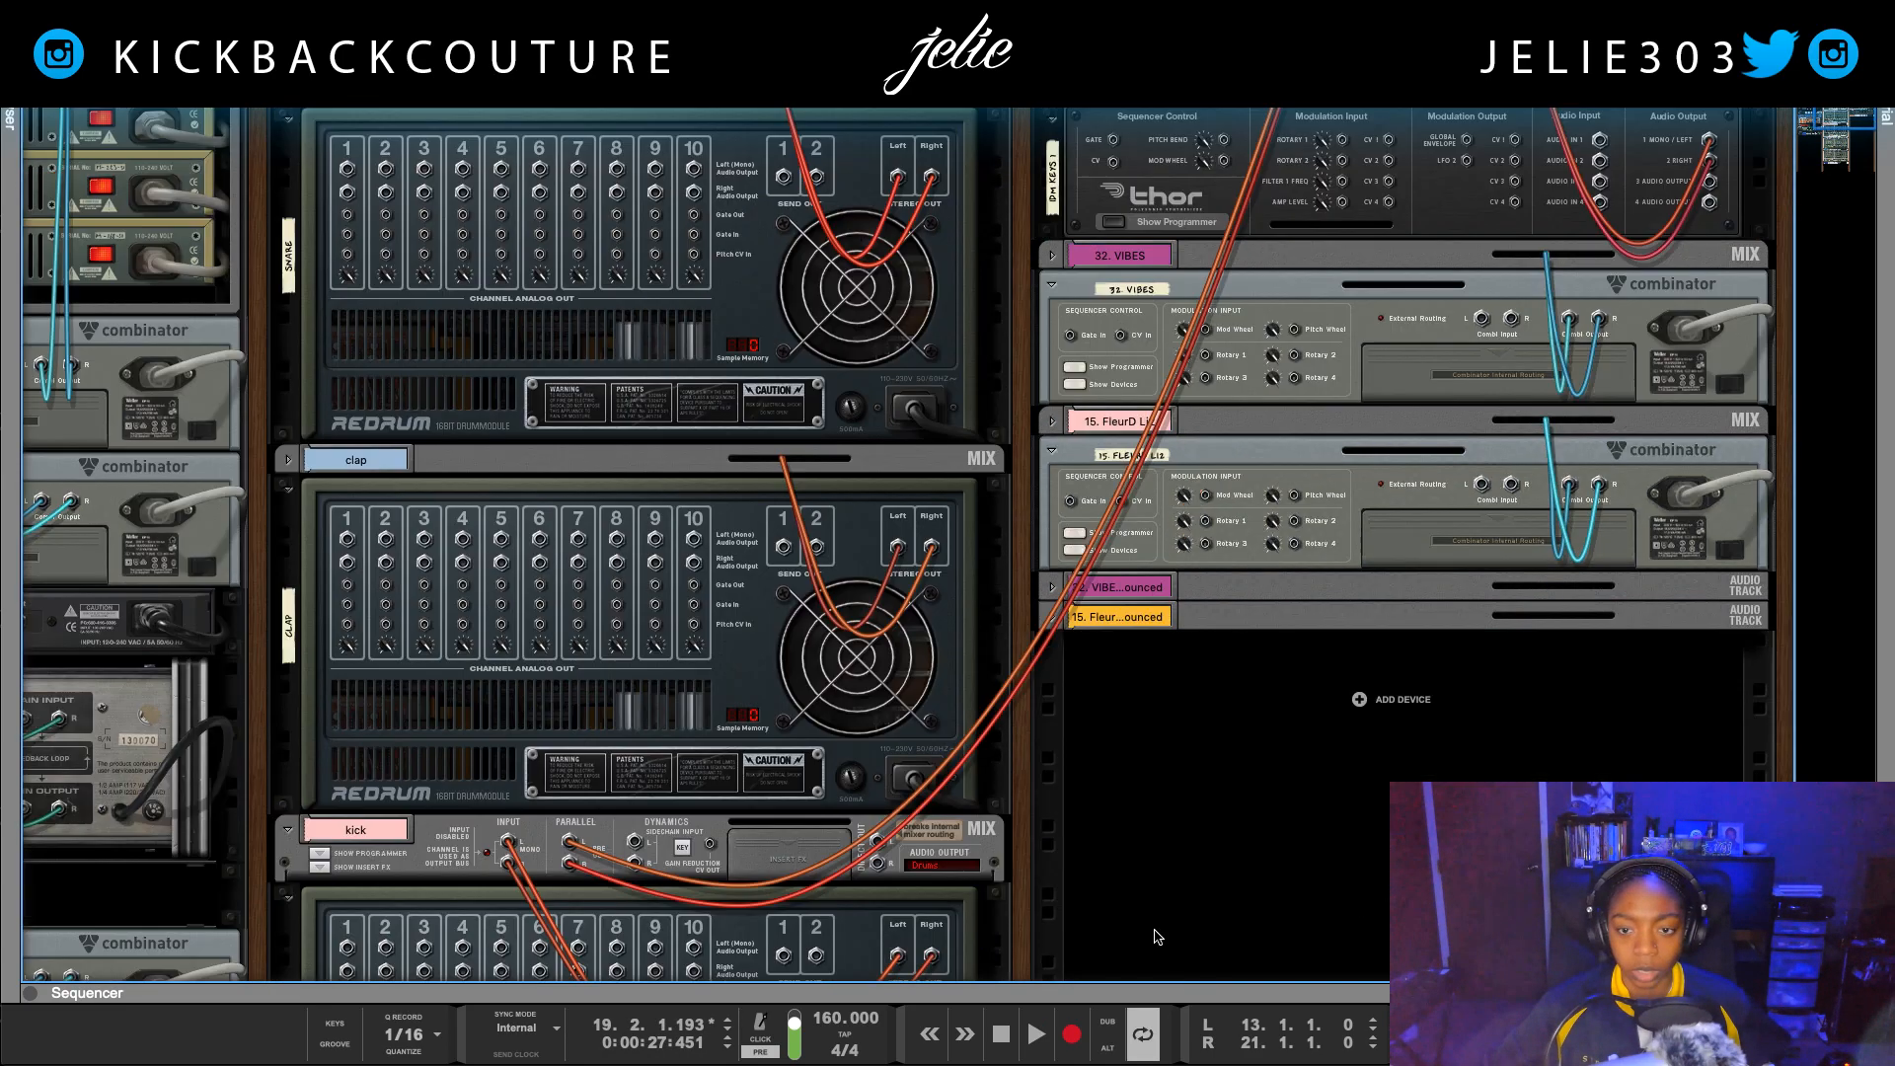
scroll(926, 871, "down", 2)
key("Tab")
key("space")
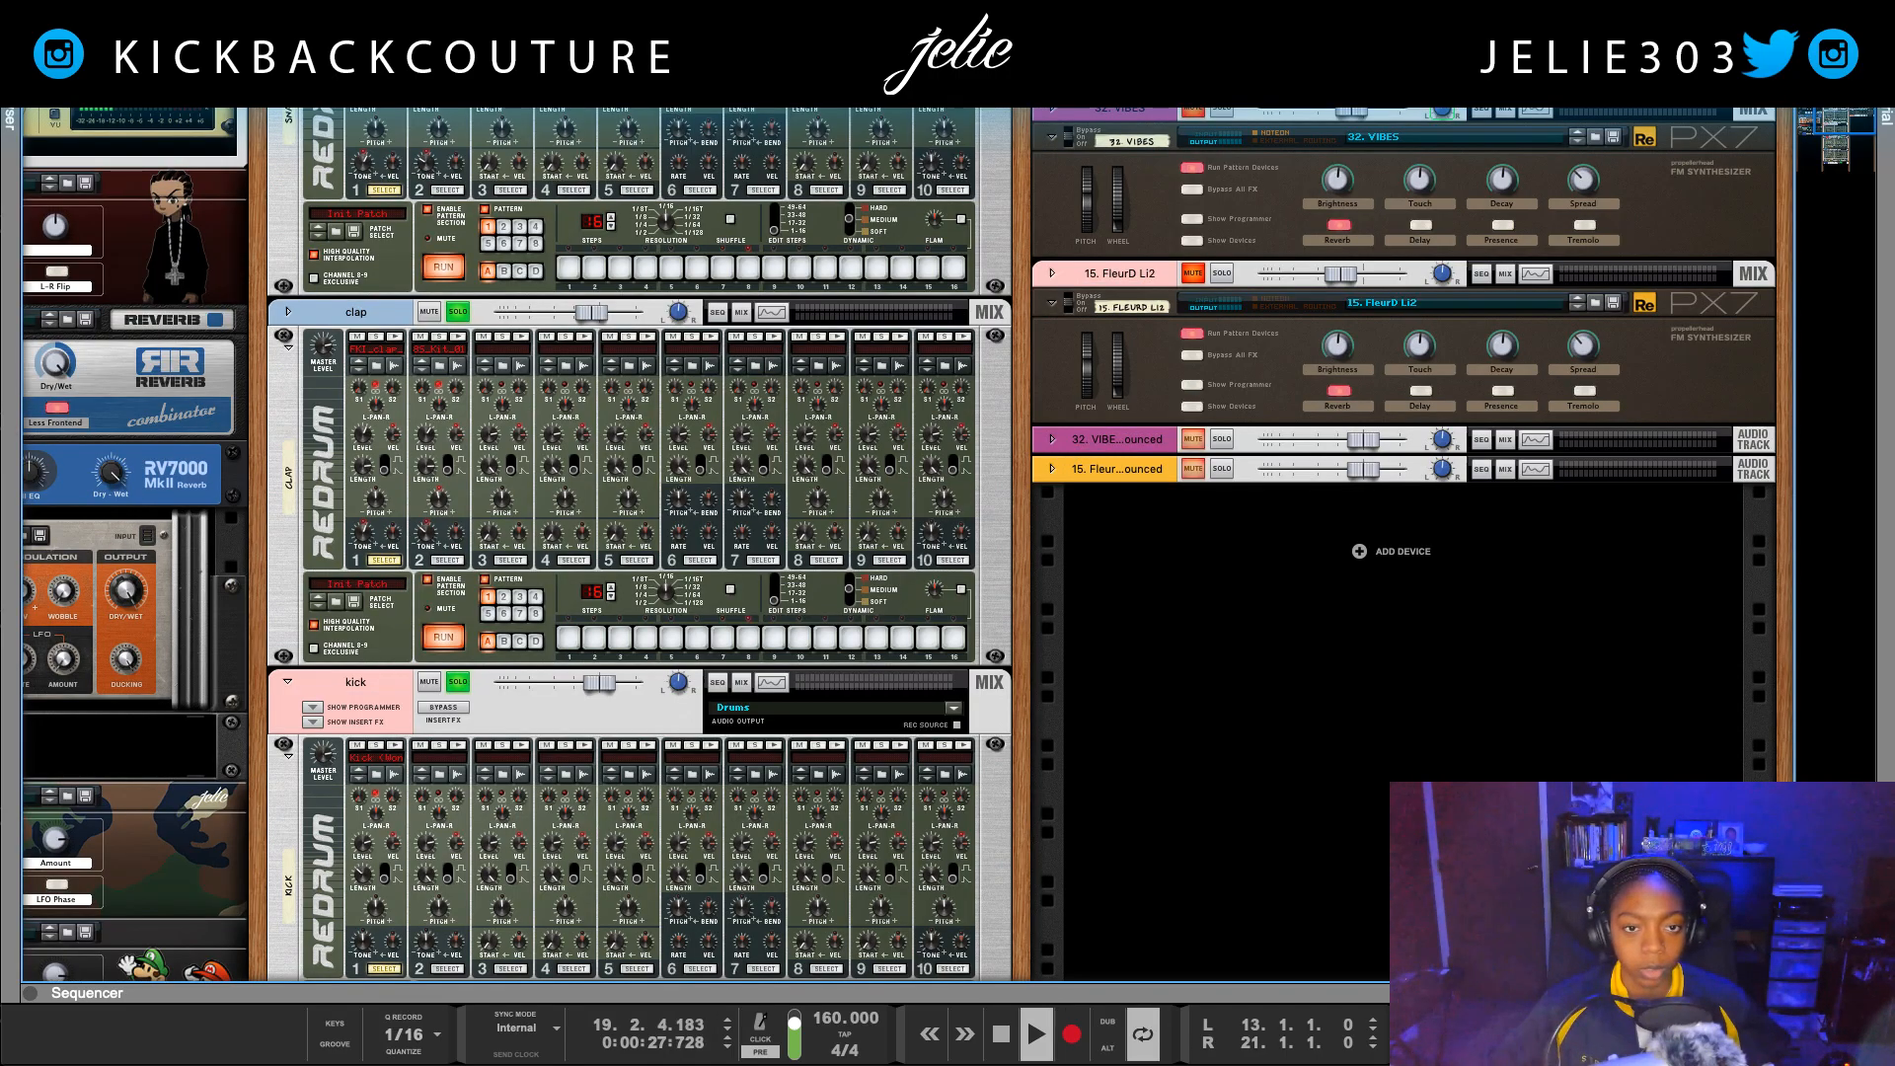
Step: Review the mixer's dynamics, EQ, sends and faders during playback, and return to the front of the rack
key("F5")
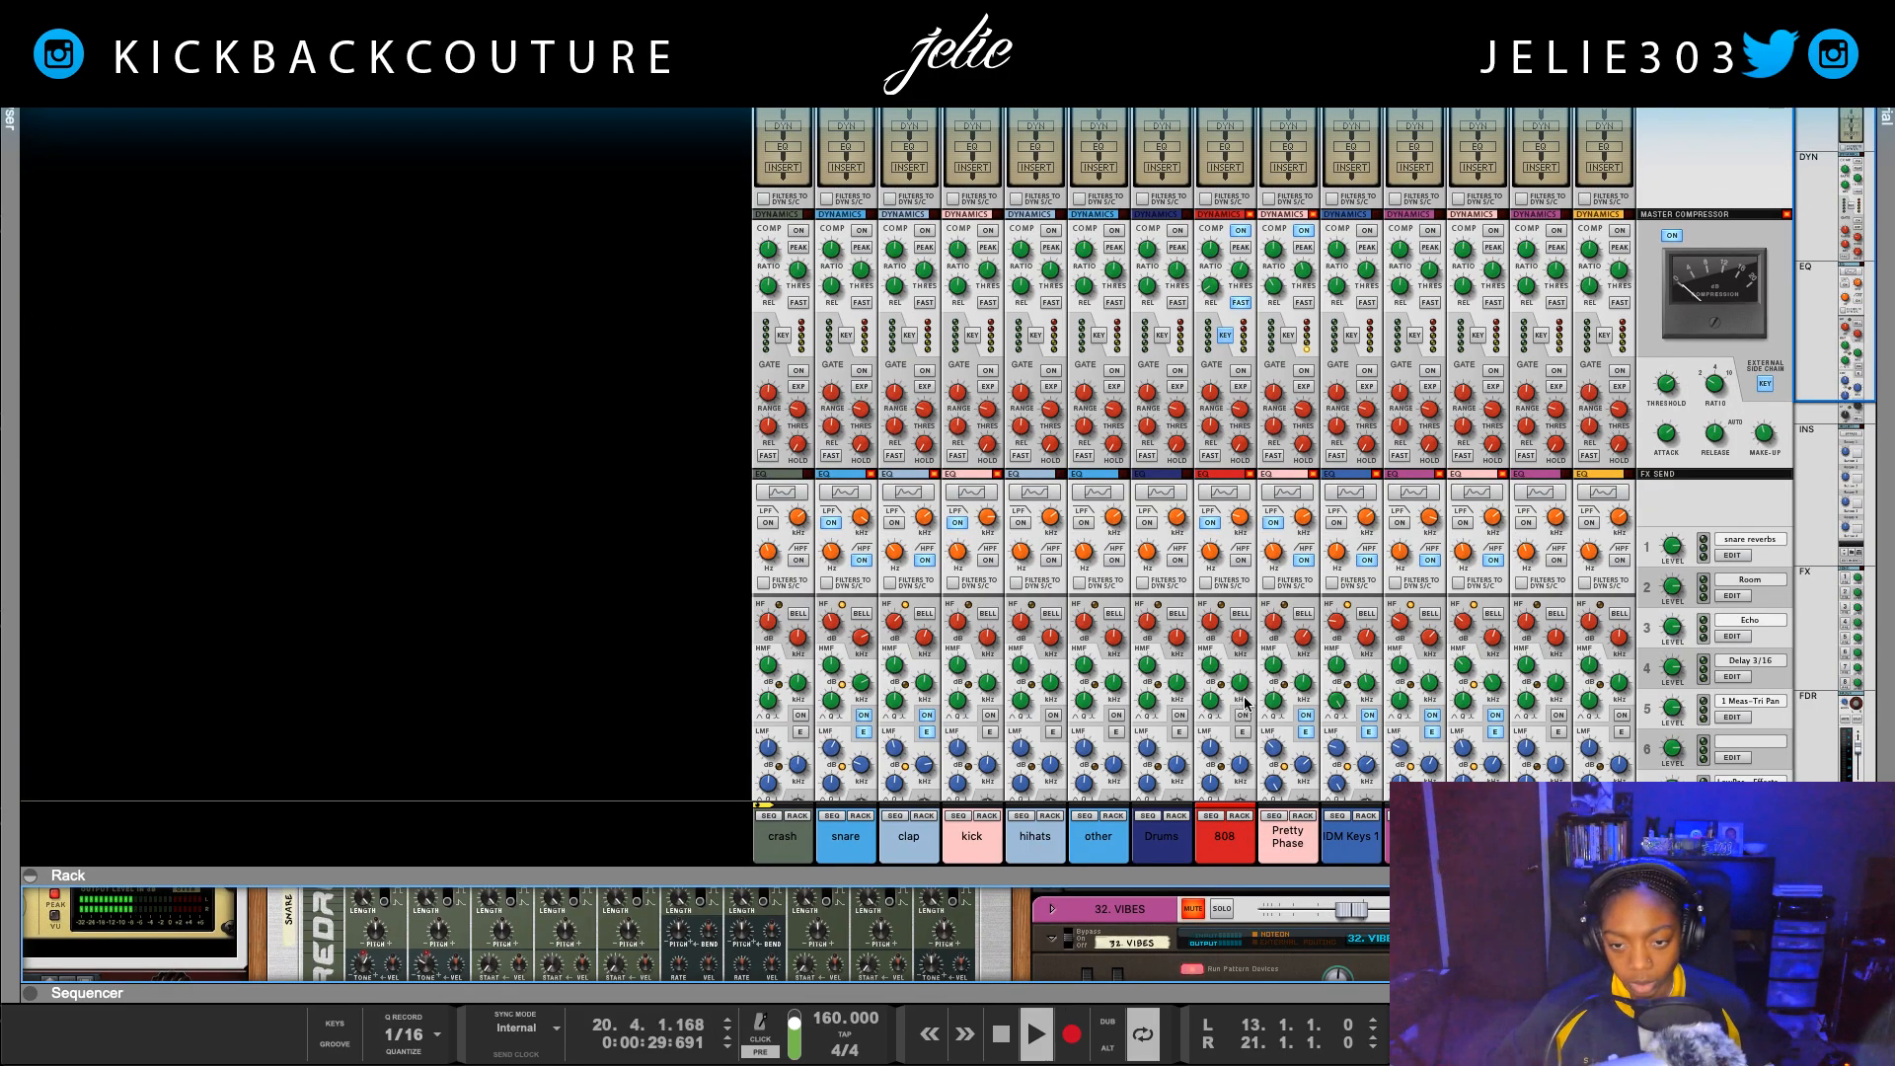
scroll(1245, 702, "down", 10)
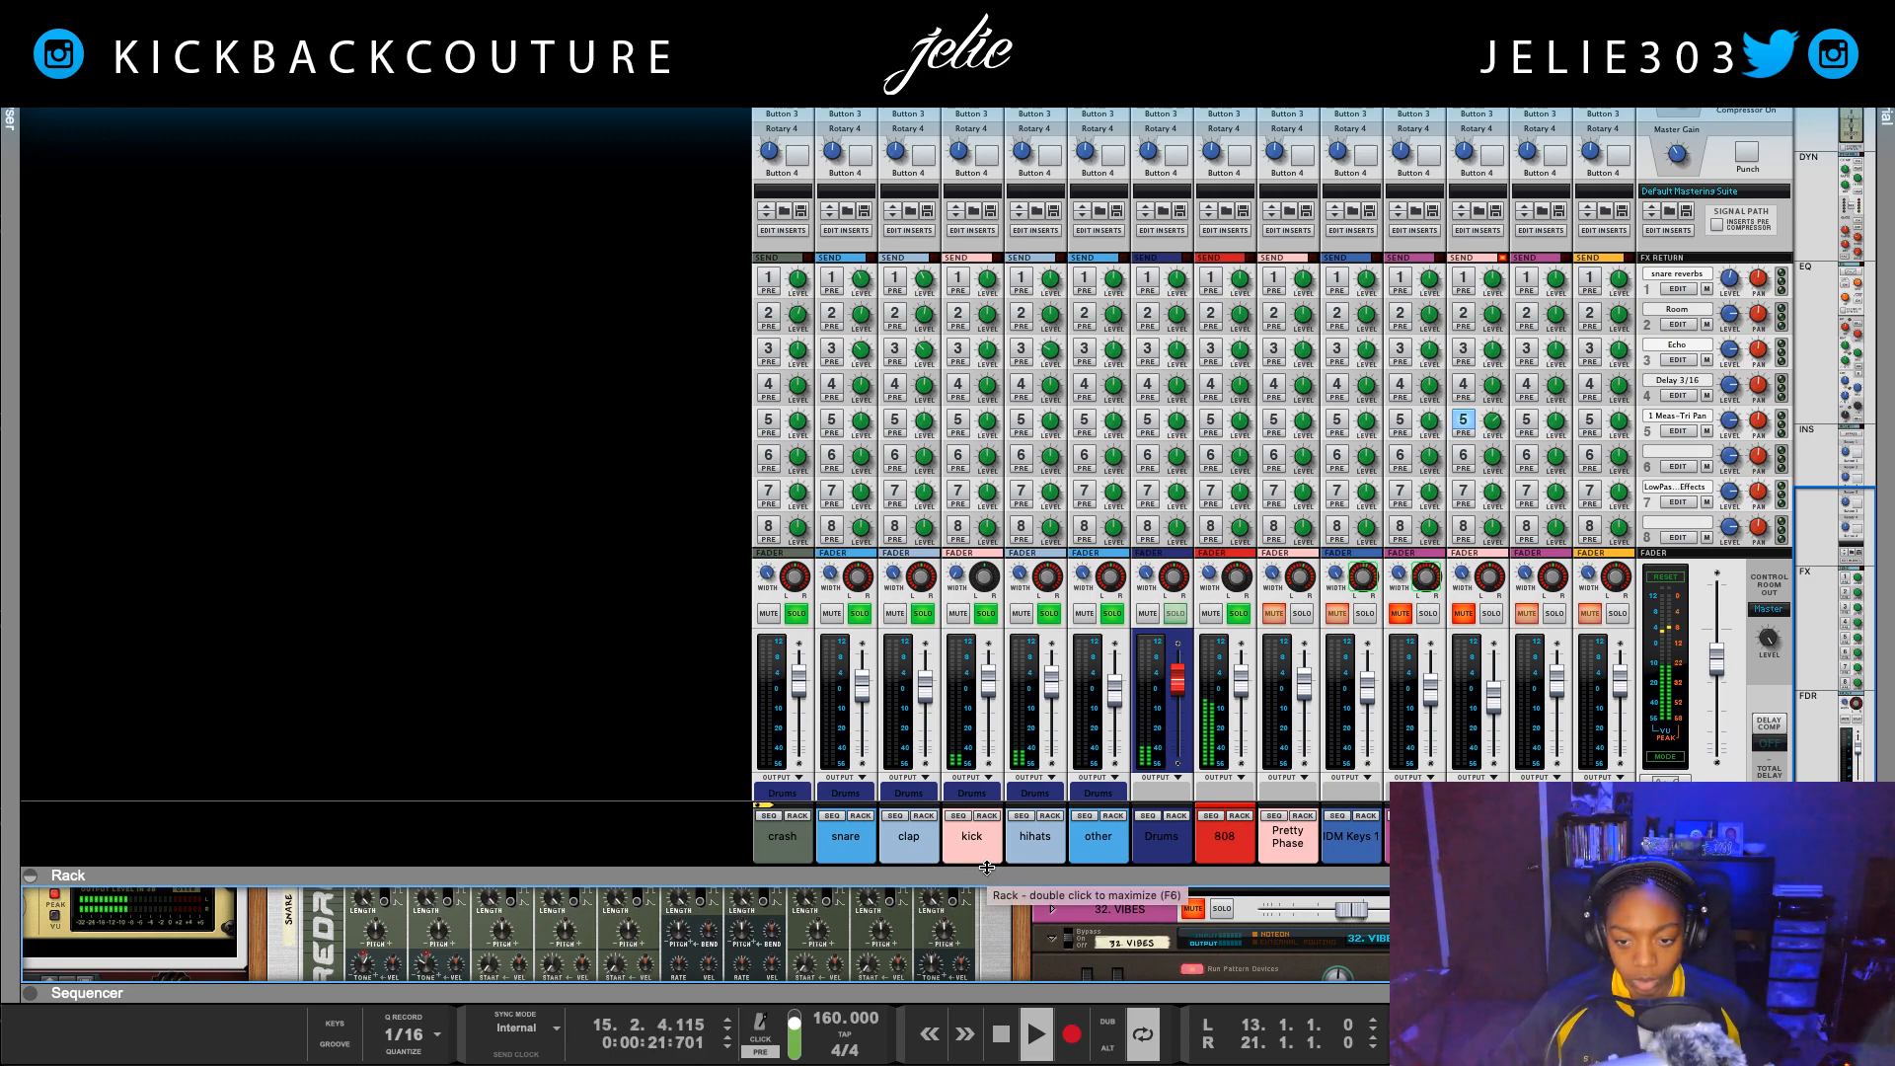
scroll(977, 422, "up", 10)
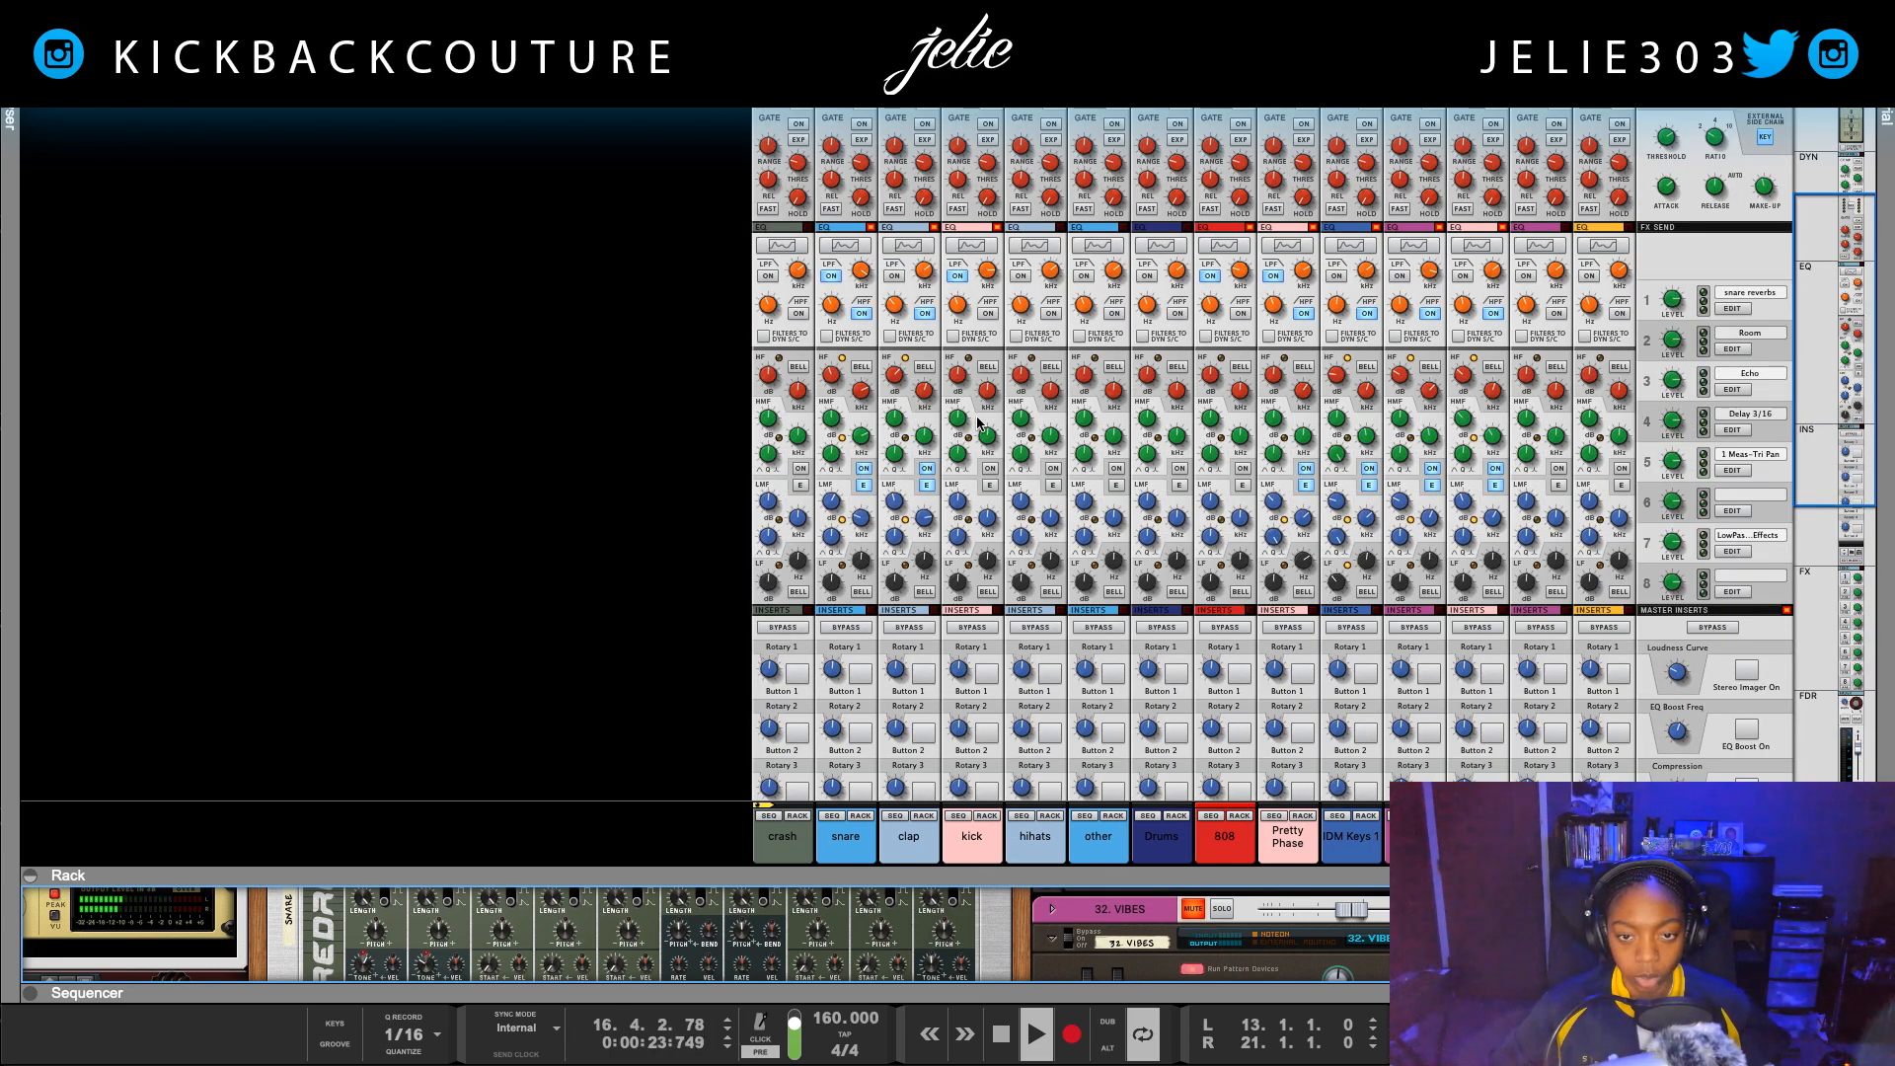
scroll(978, 422, "up", 5)
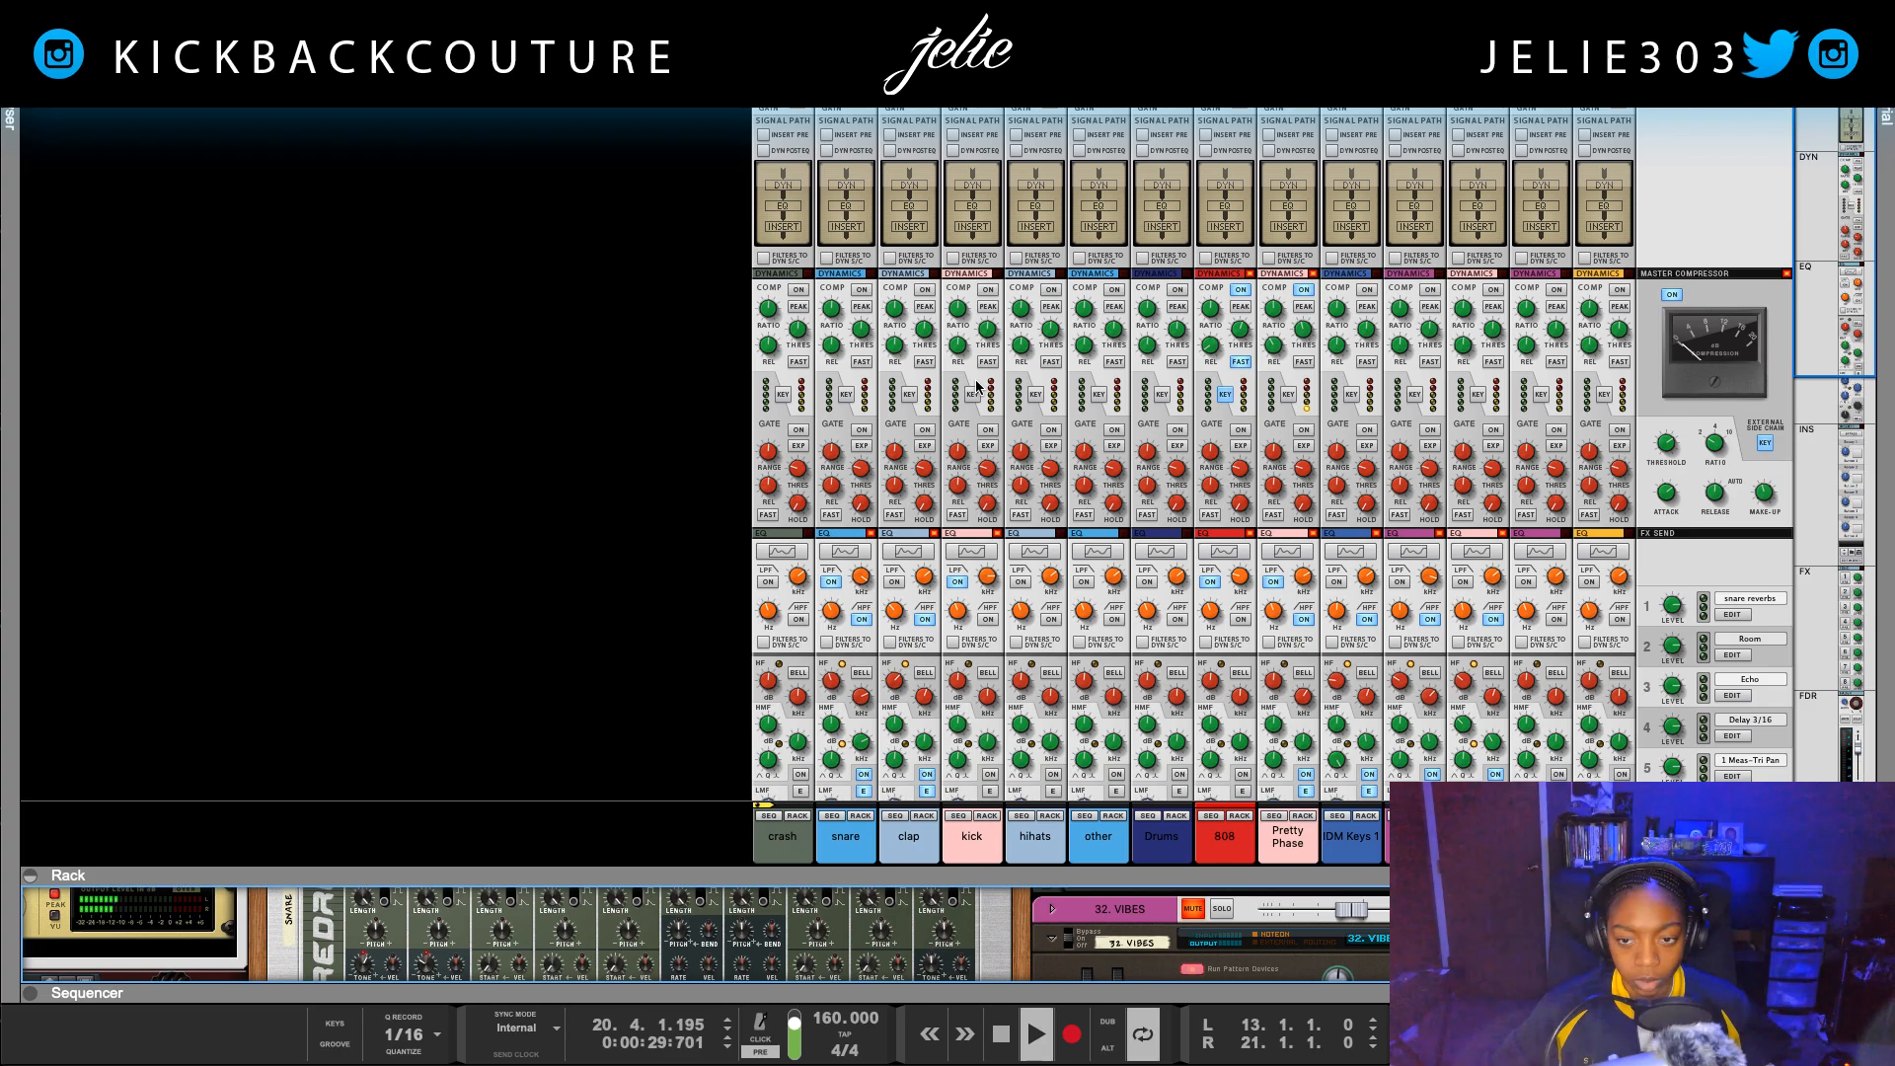
key("Tab")
key("space")
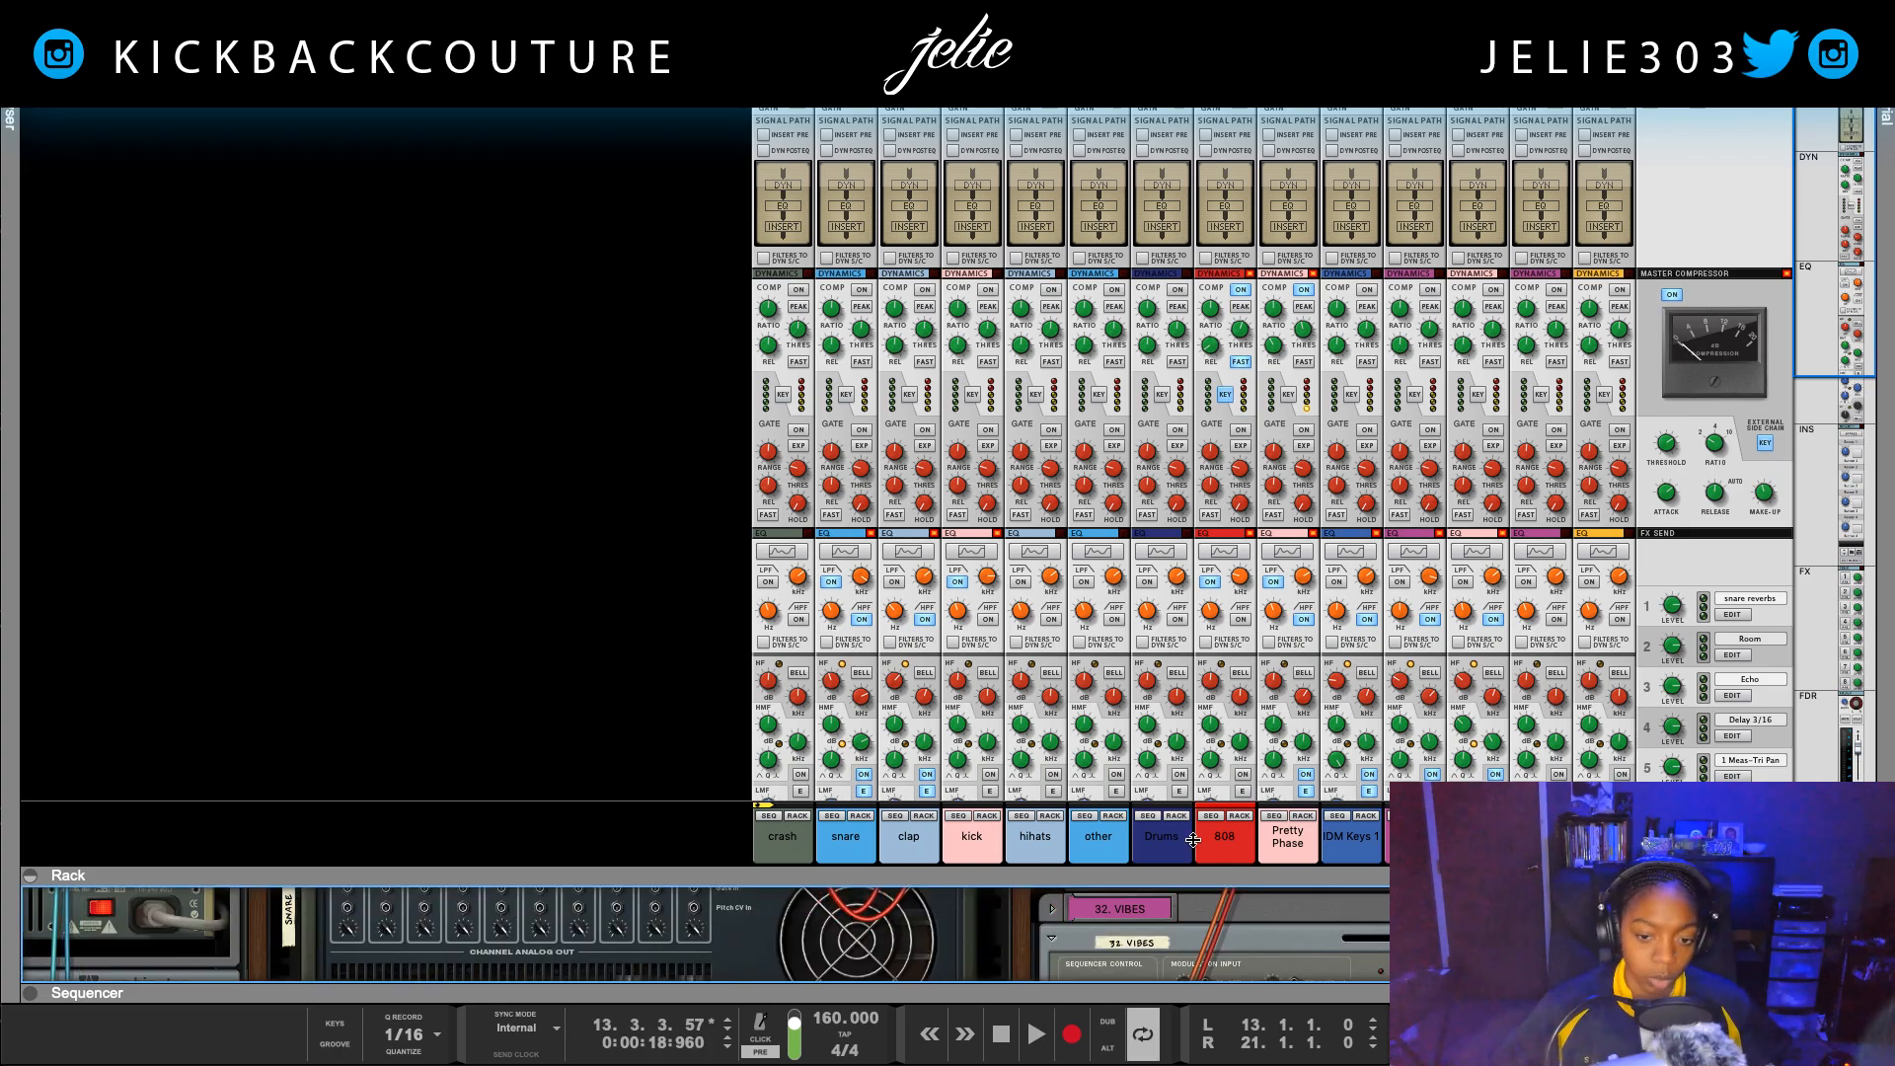
left_click_drag(1168, 875, 1096, 88)
key("Tab")
scroll(987, 249, "up", 5)
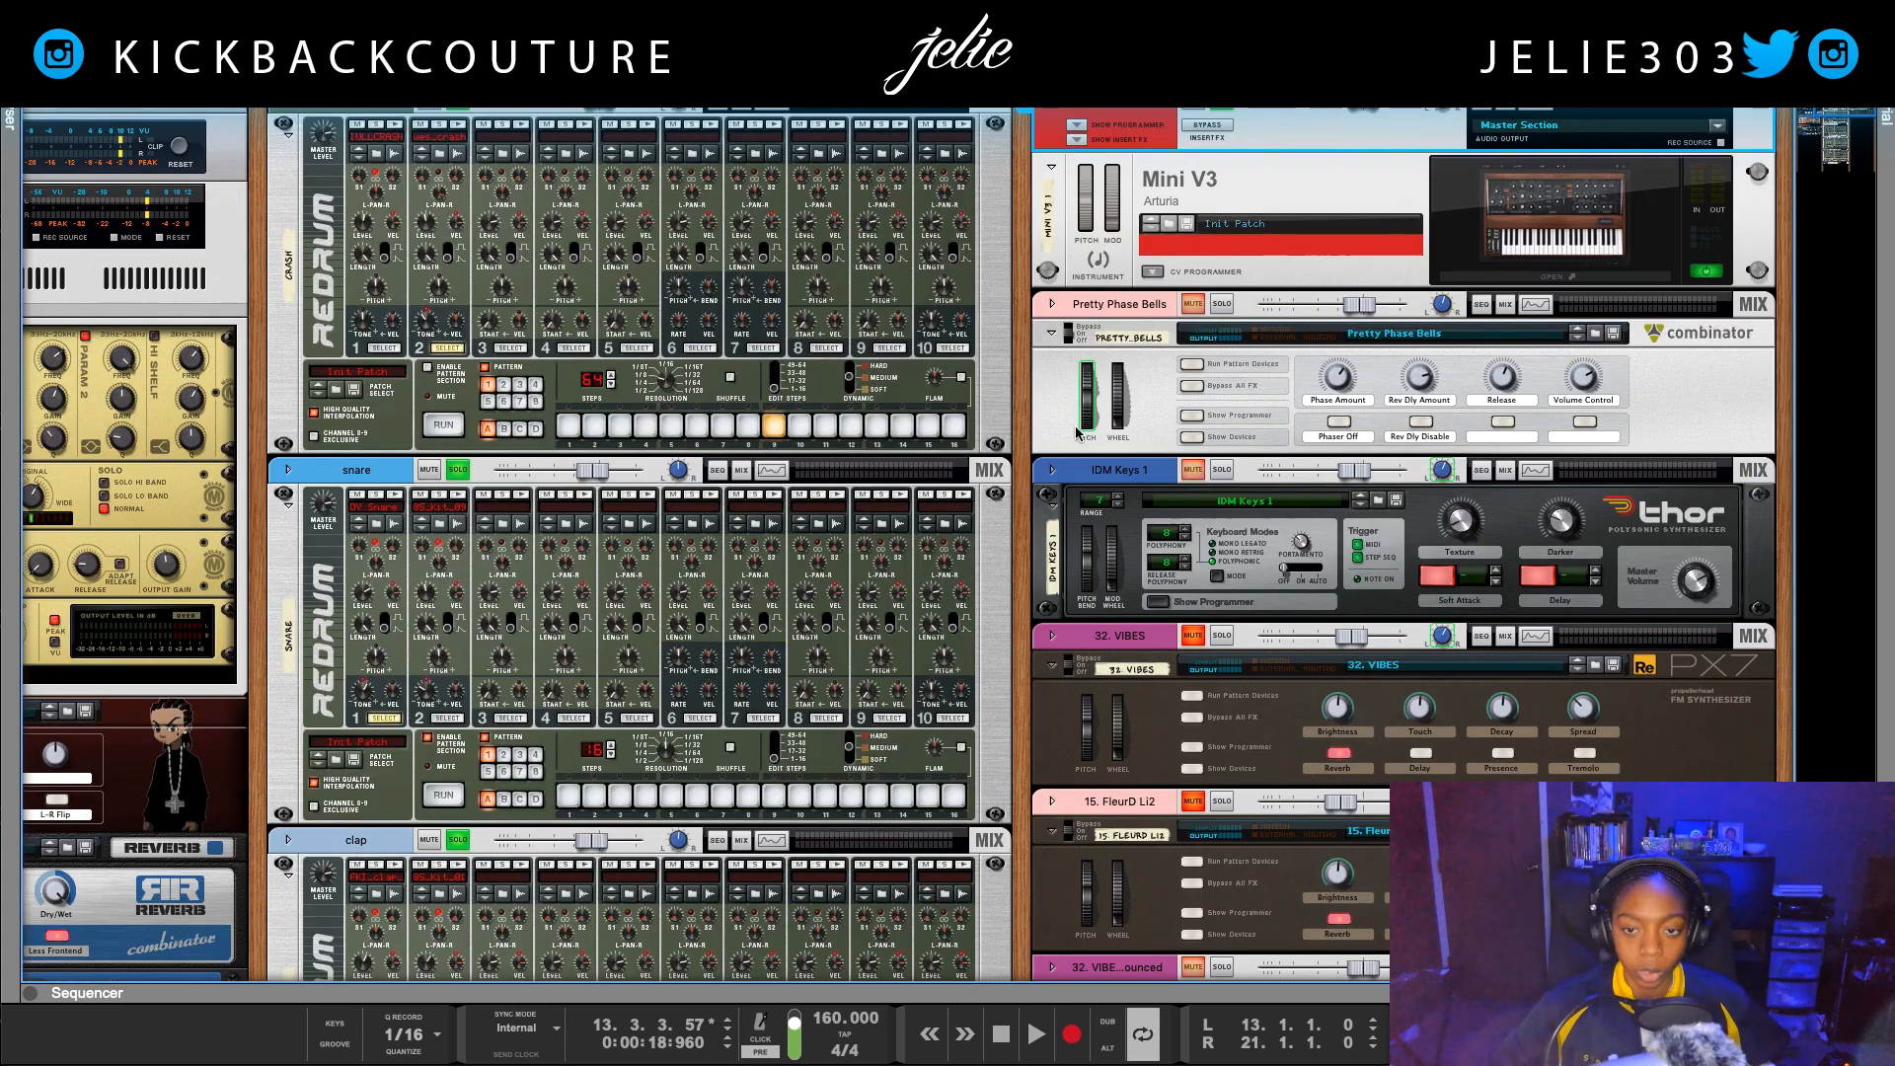
Step: Solo the Pretty Phase Bells channel and listen to the loop with it
left_click(1217, 304)
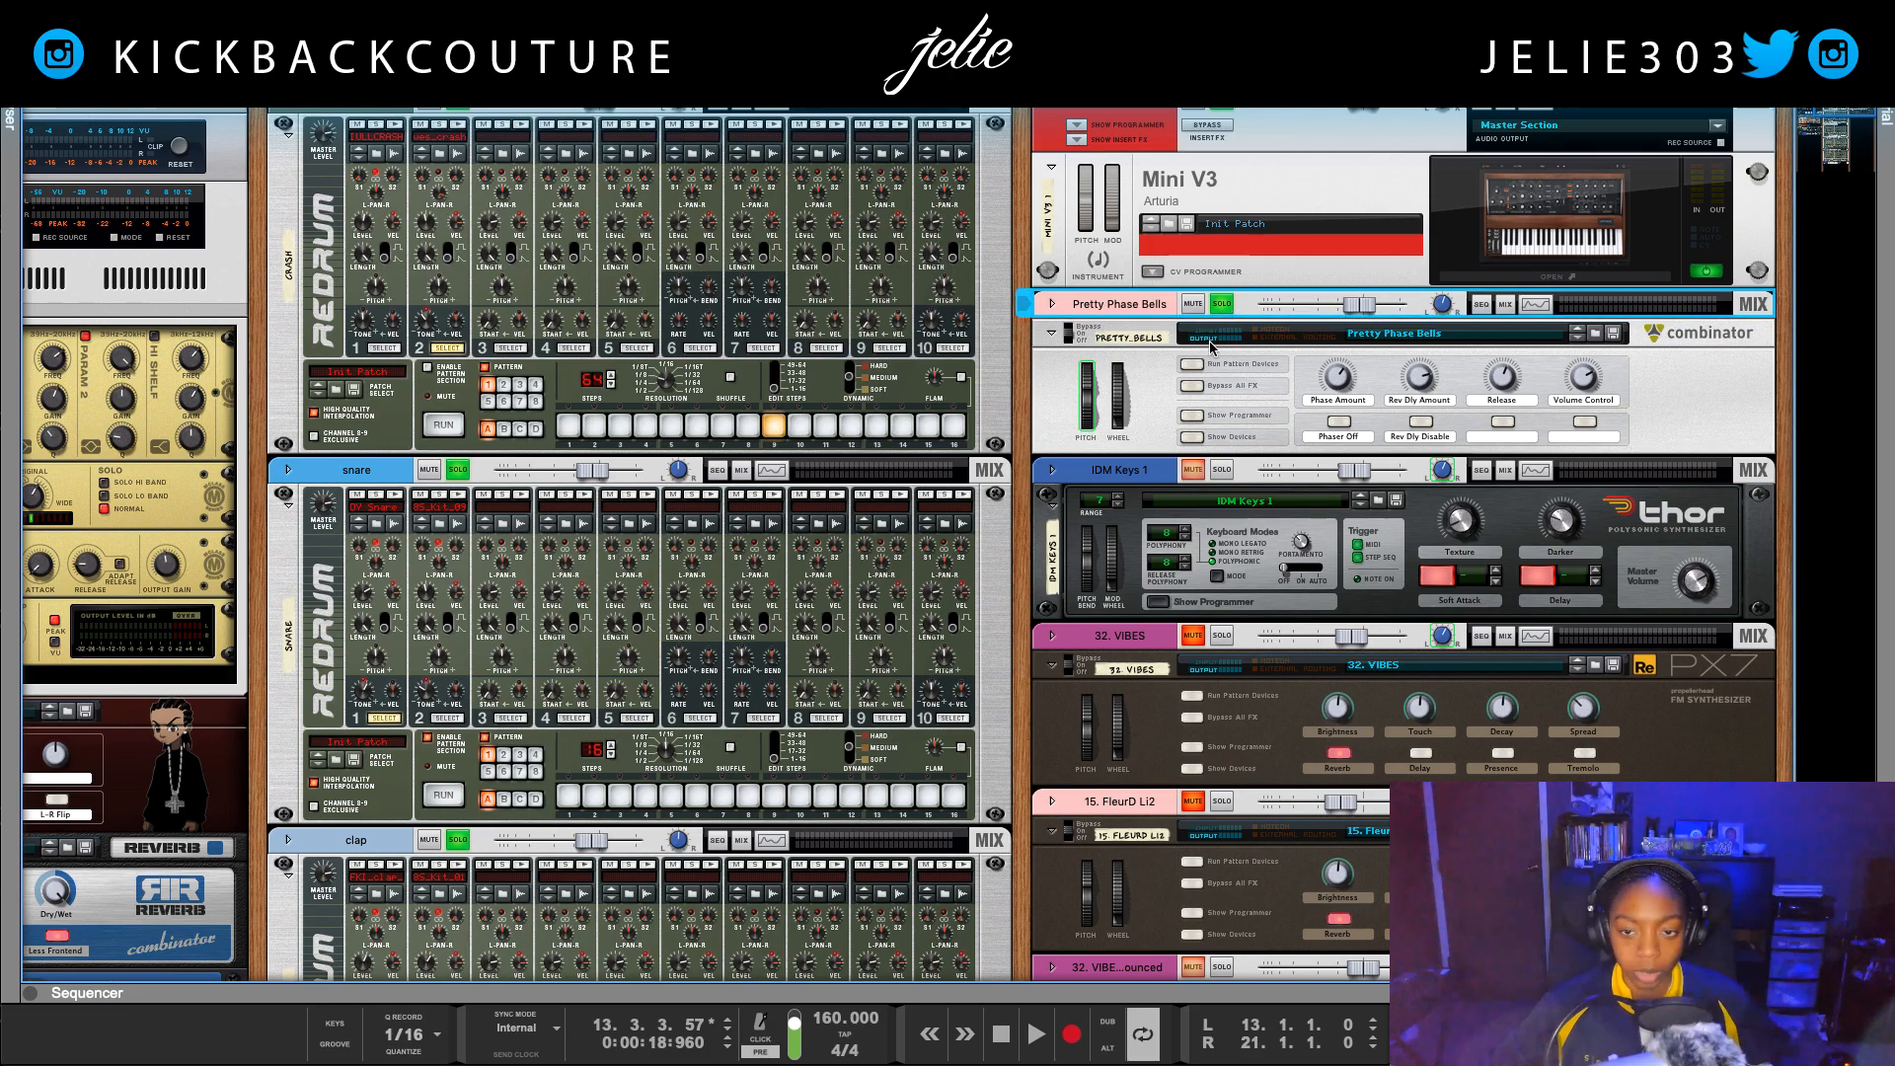
key("space")
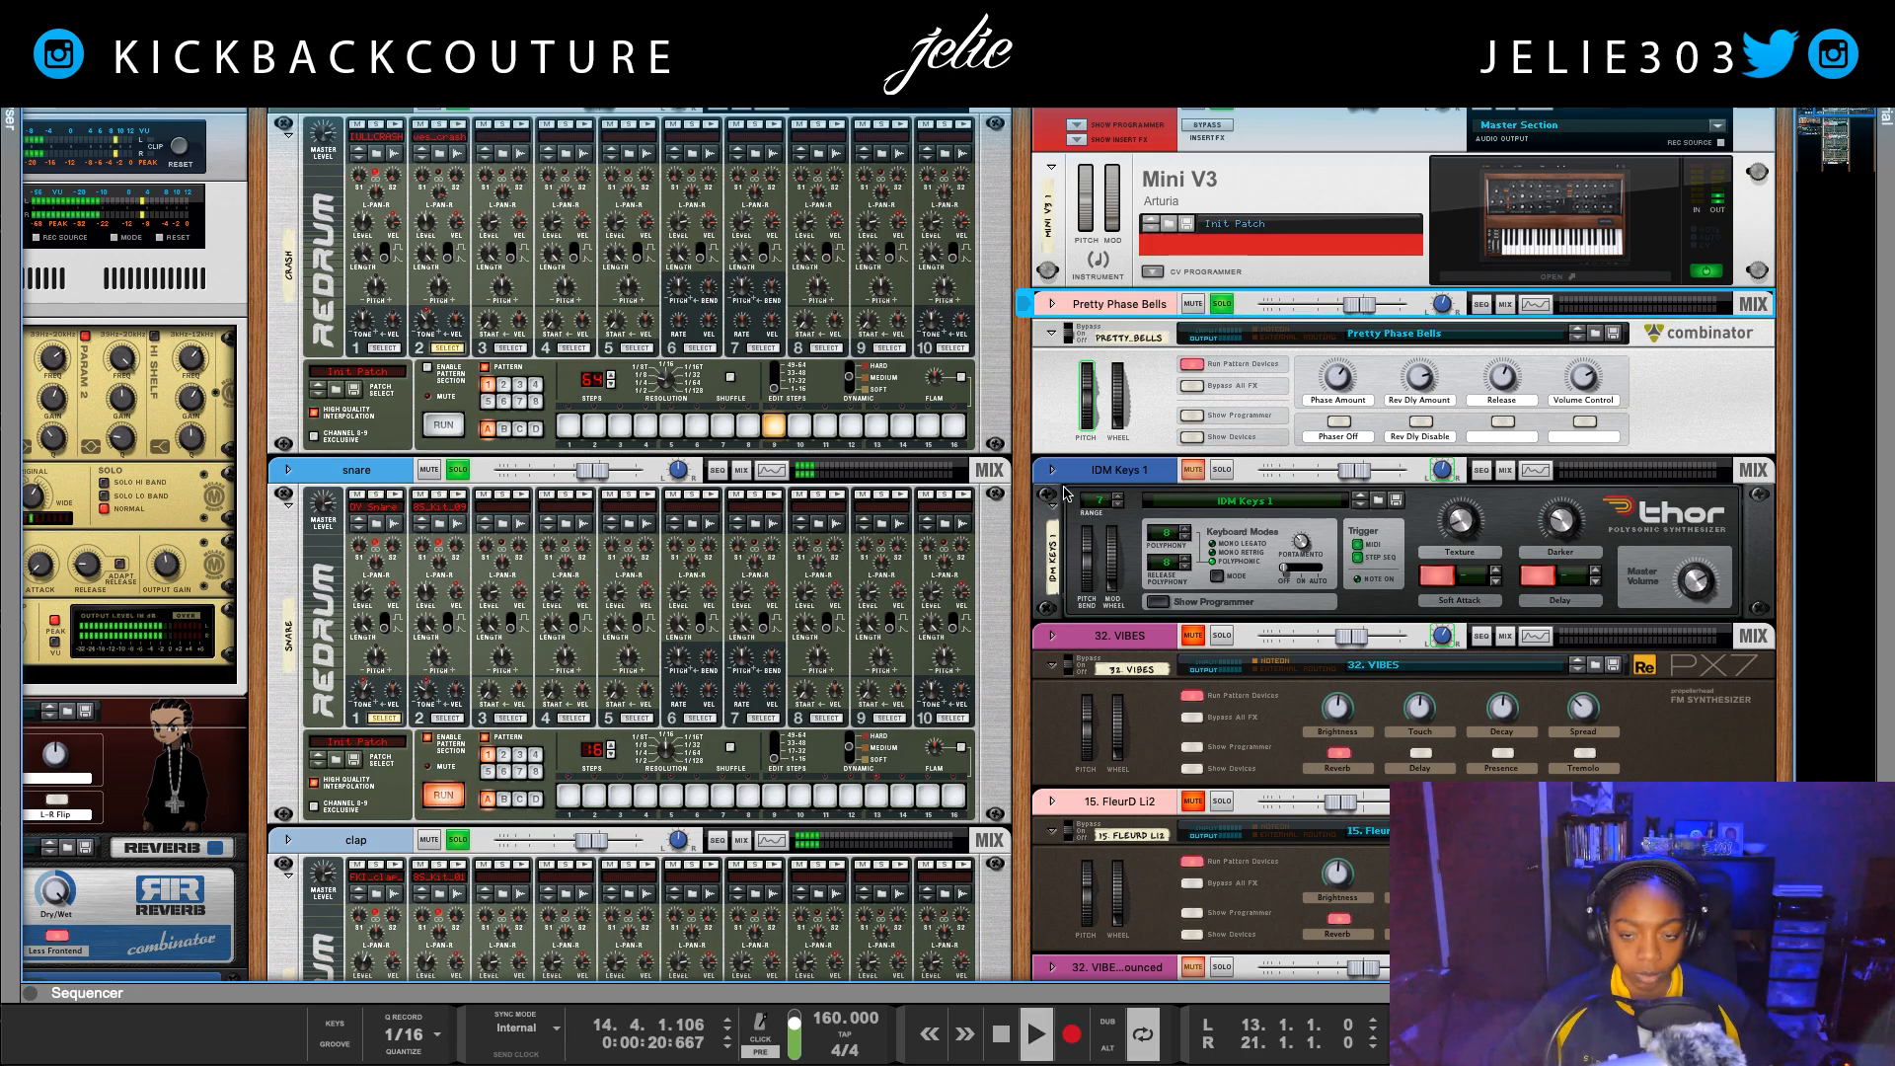
key("space")
key("space")
key("space")
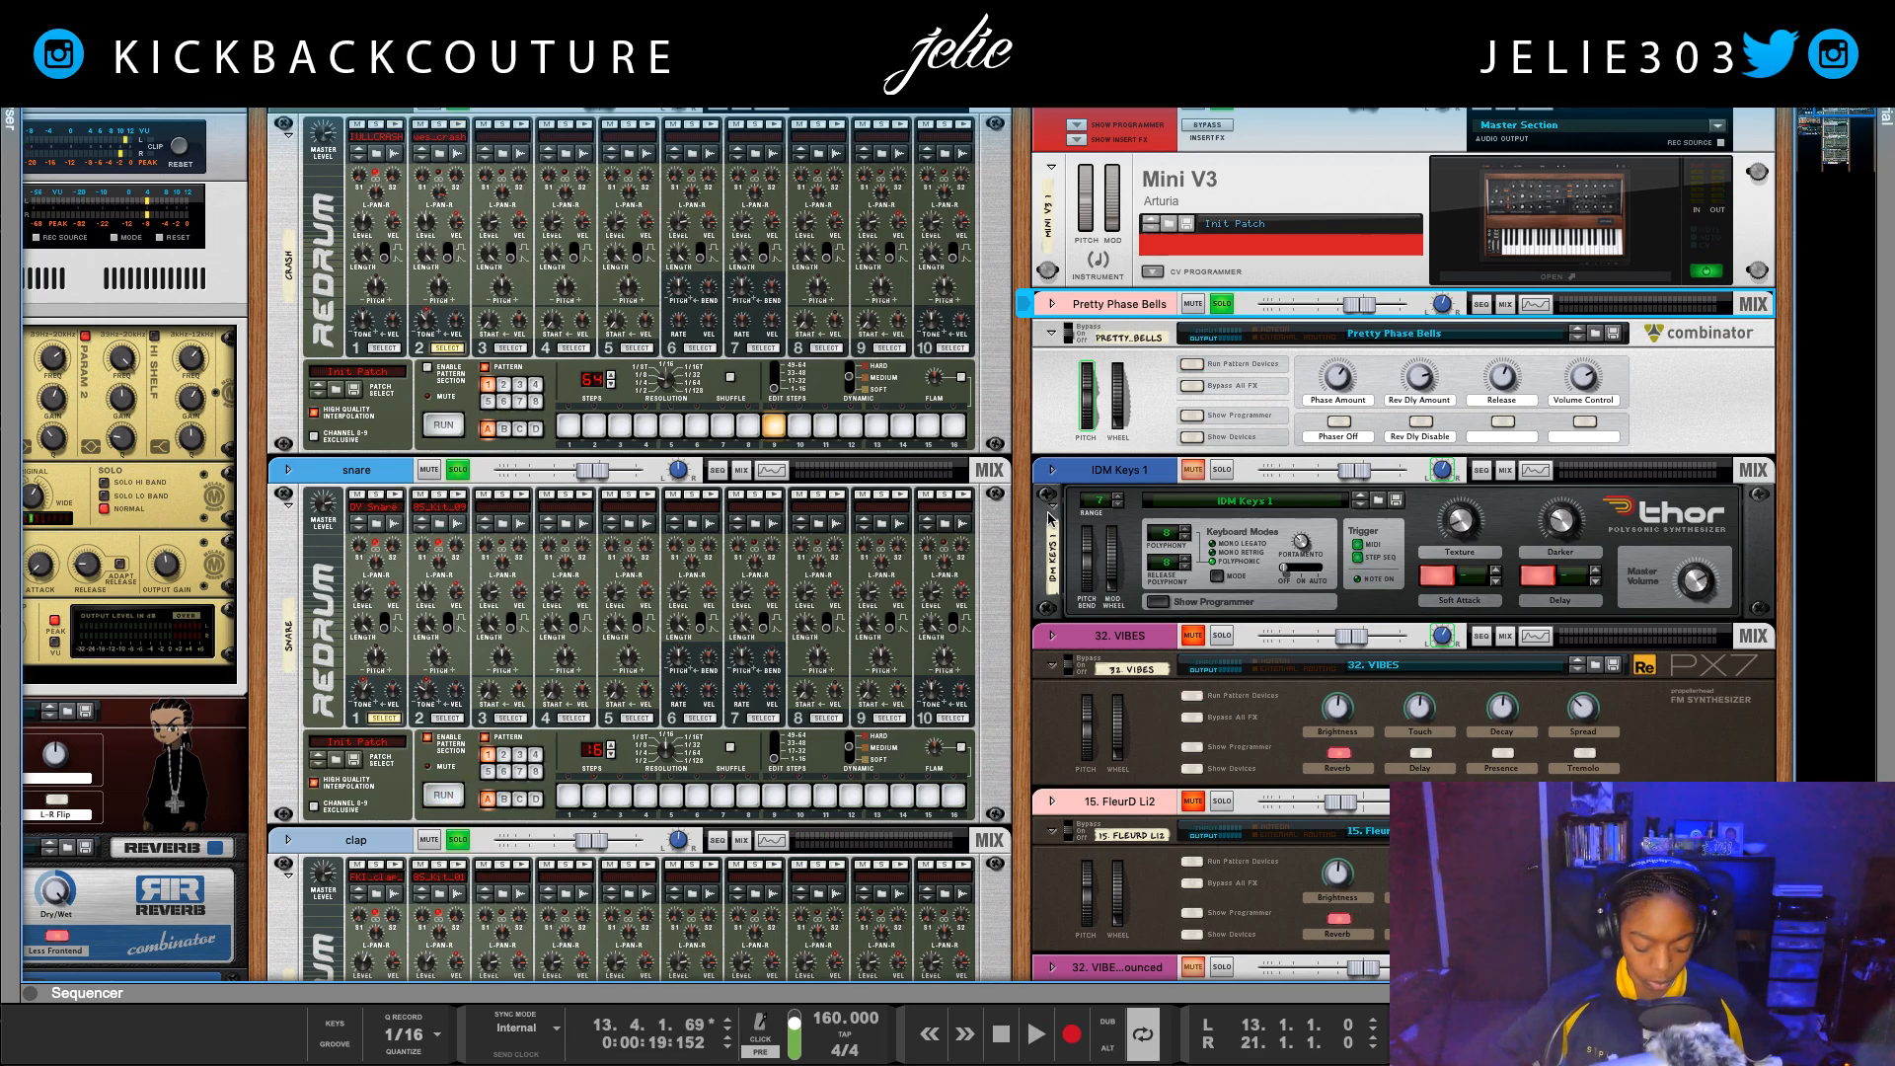
Step: Show the sequencer, move the loop to bars 21–29 and play it briefly
key("F7")
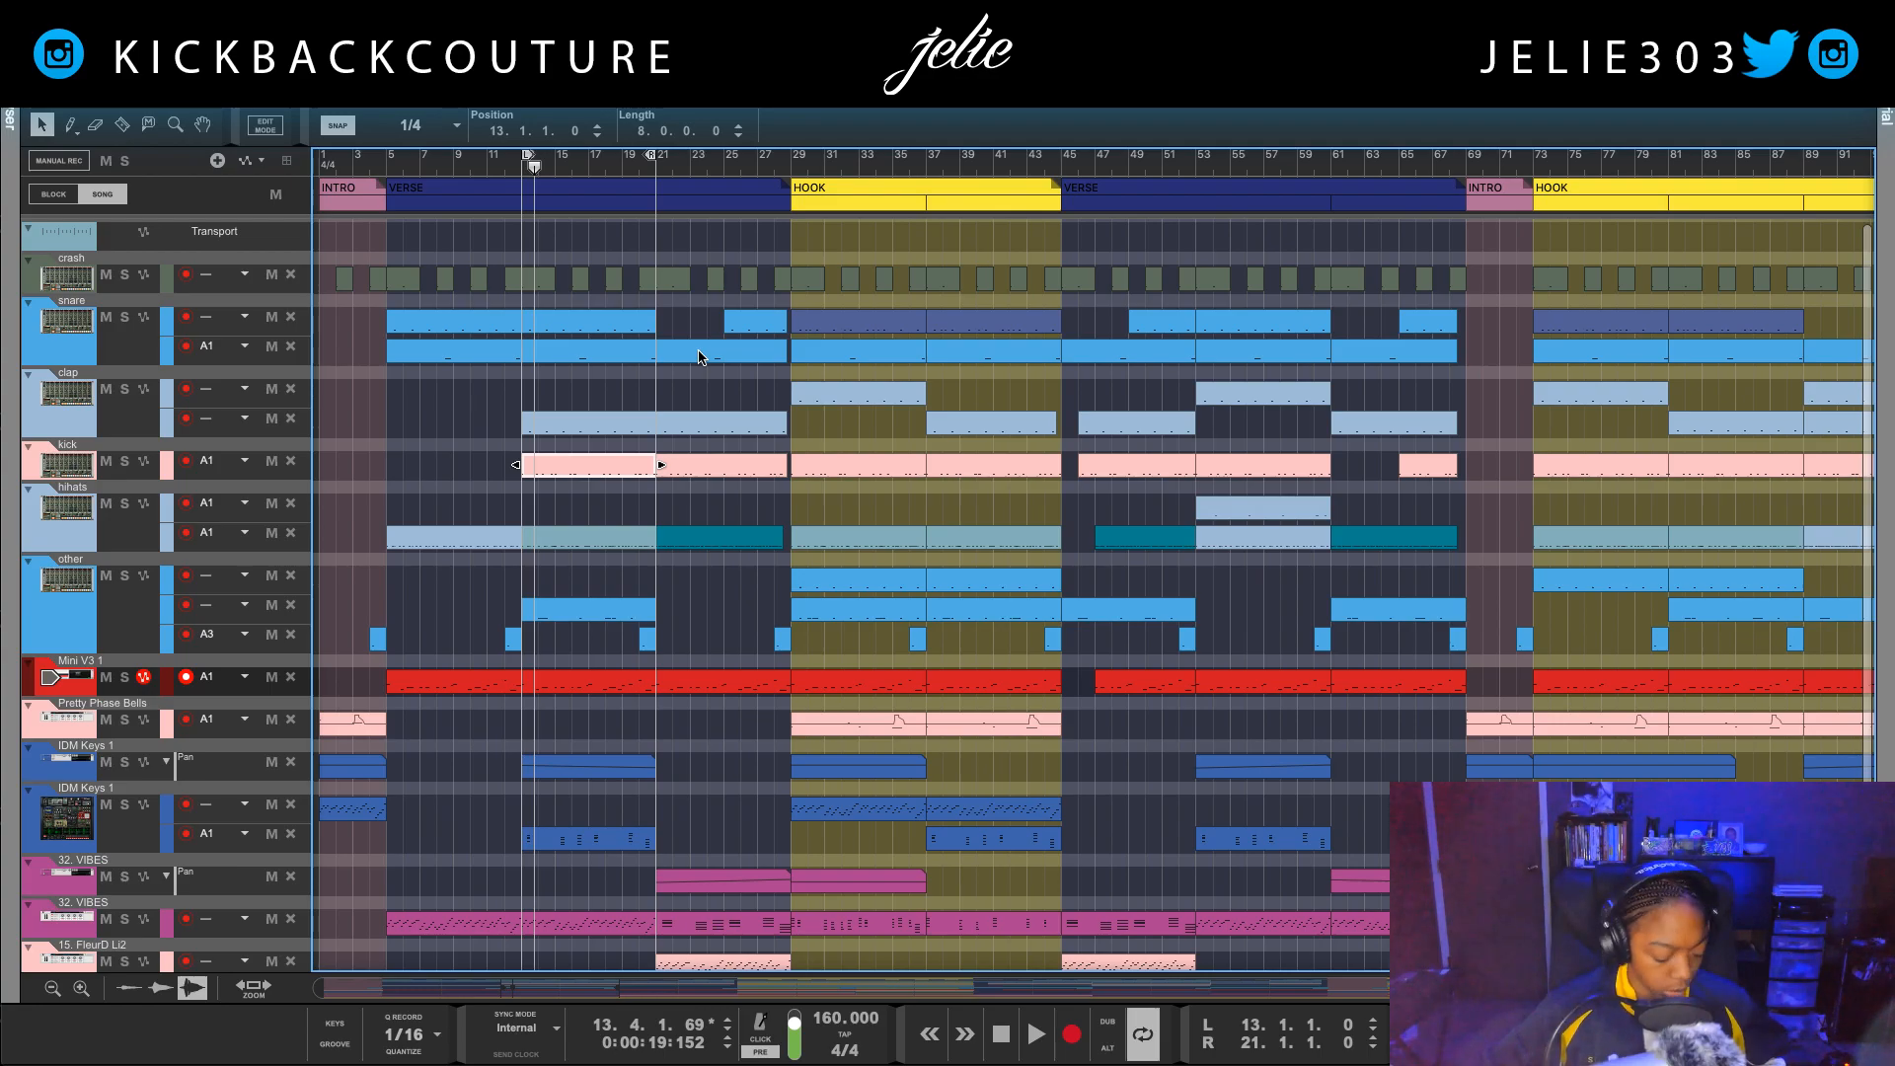
key("ctrl+alt+Right")
key("ctrl+alt+Right")
key("ctrl+alt+Right")
key("ctrl+alt+Right")
key("ctrl+alt+Right")
key("ctrl+alt+Right")
key("ctrl+alt+Right")
key("ctrl+alt+Right")
key("space")
key("KP_1")
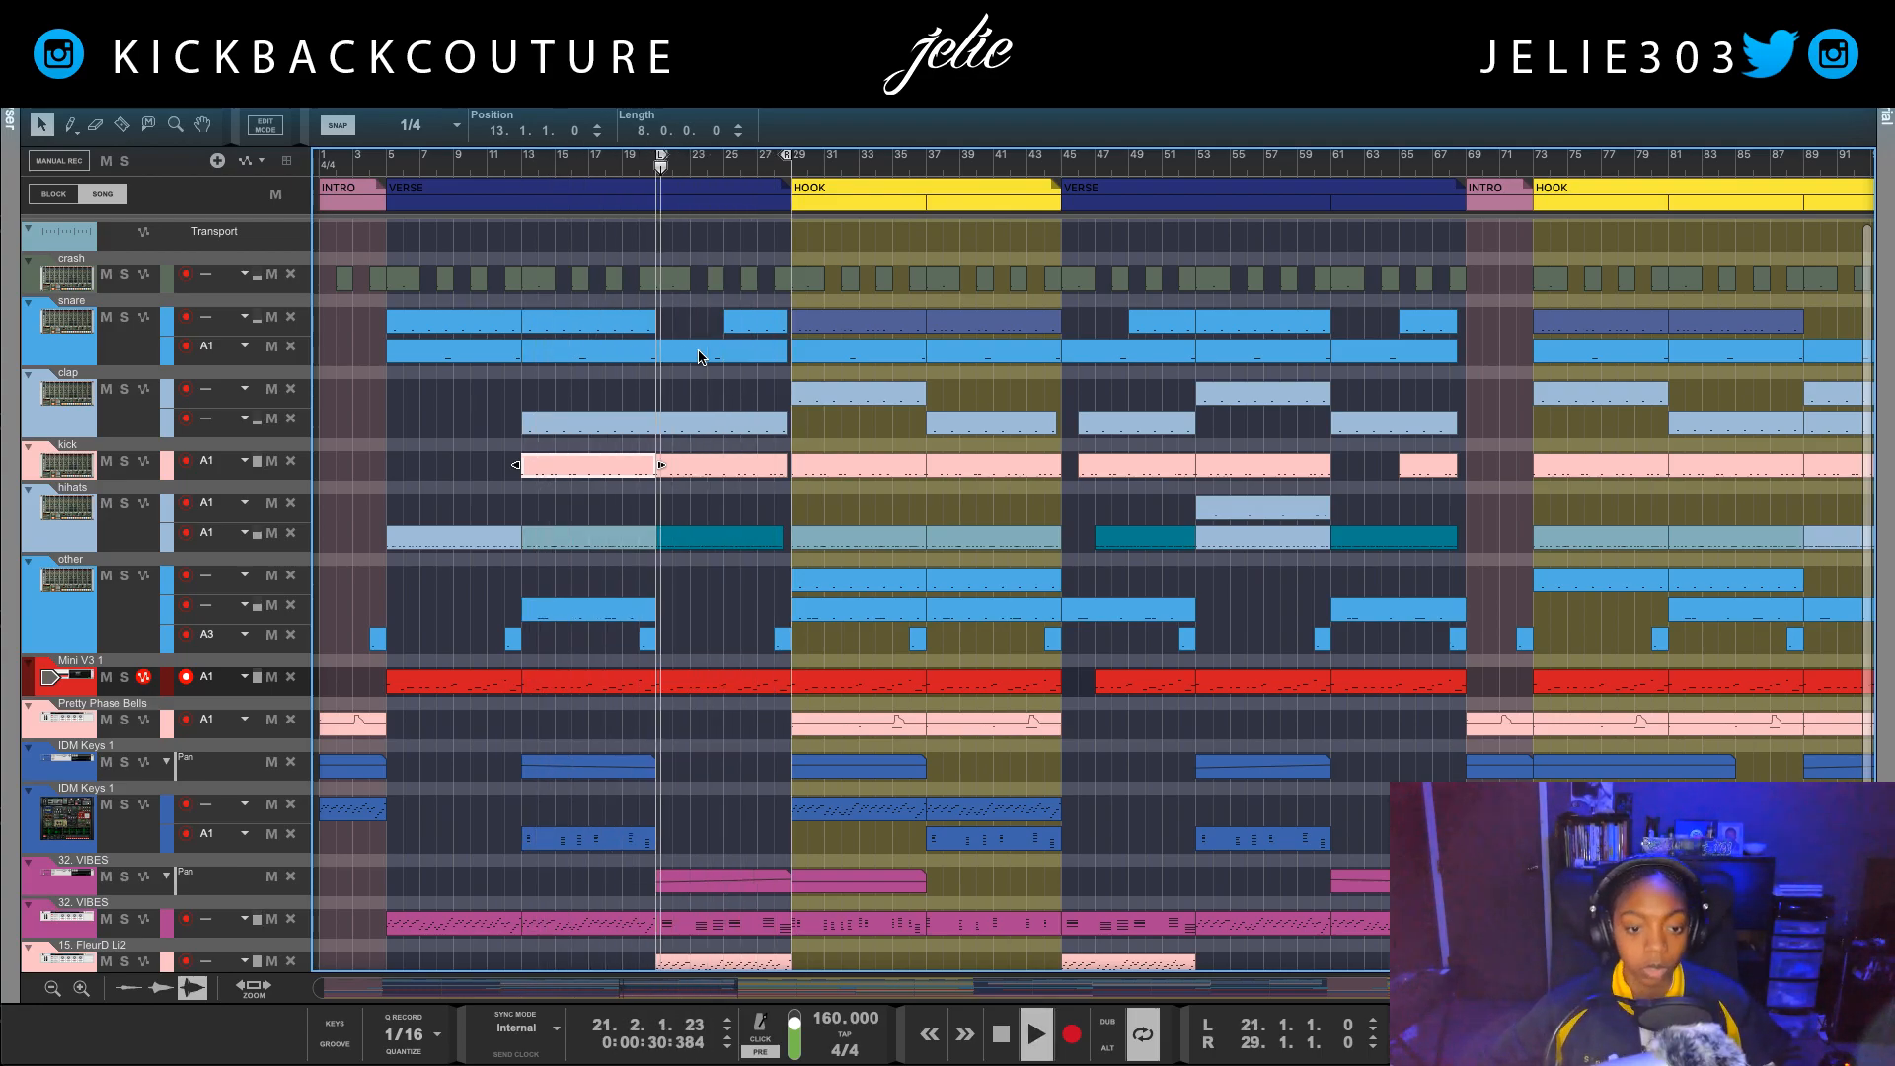
key("space")
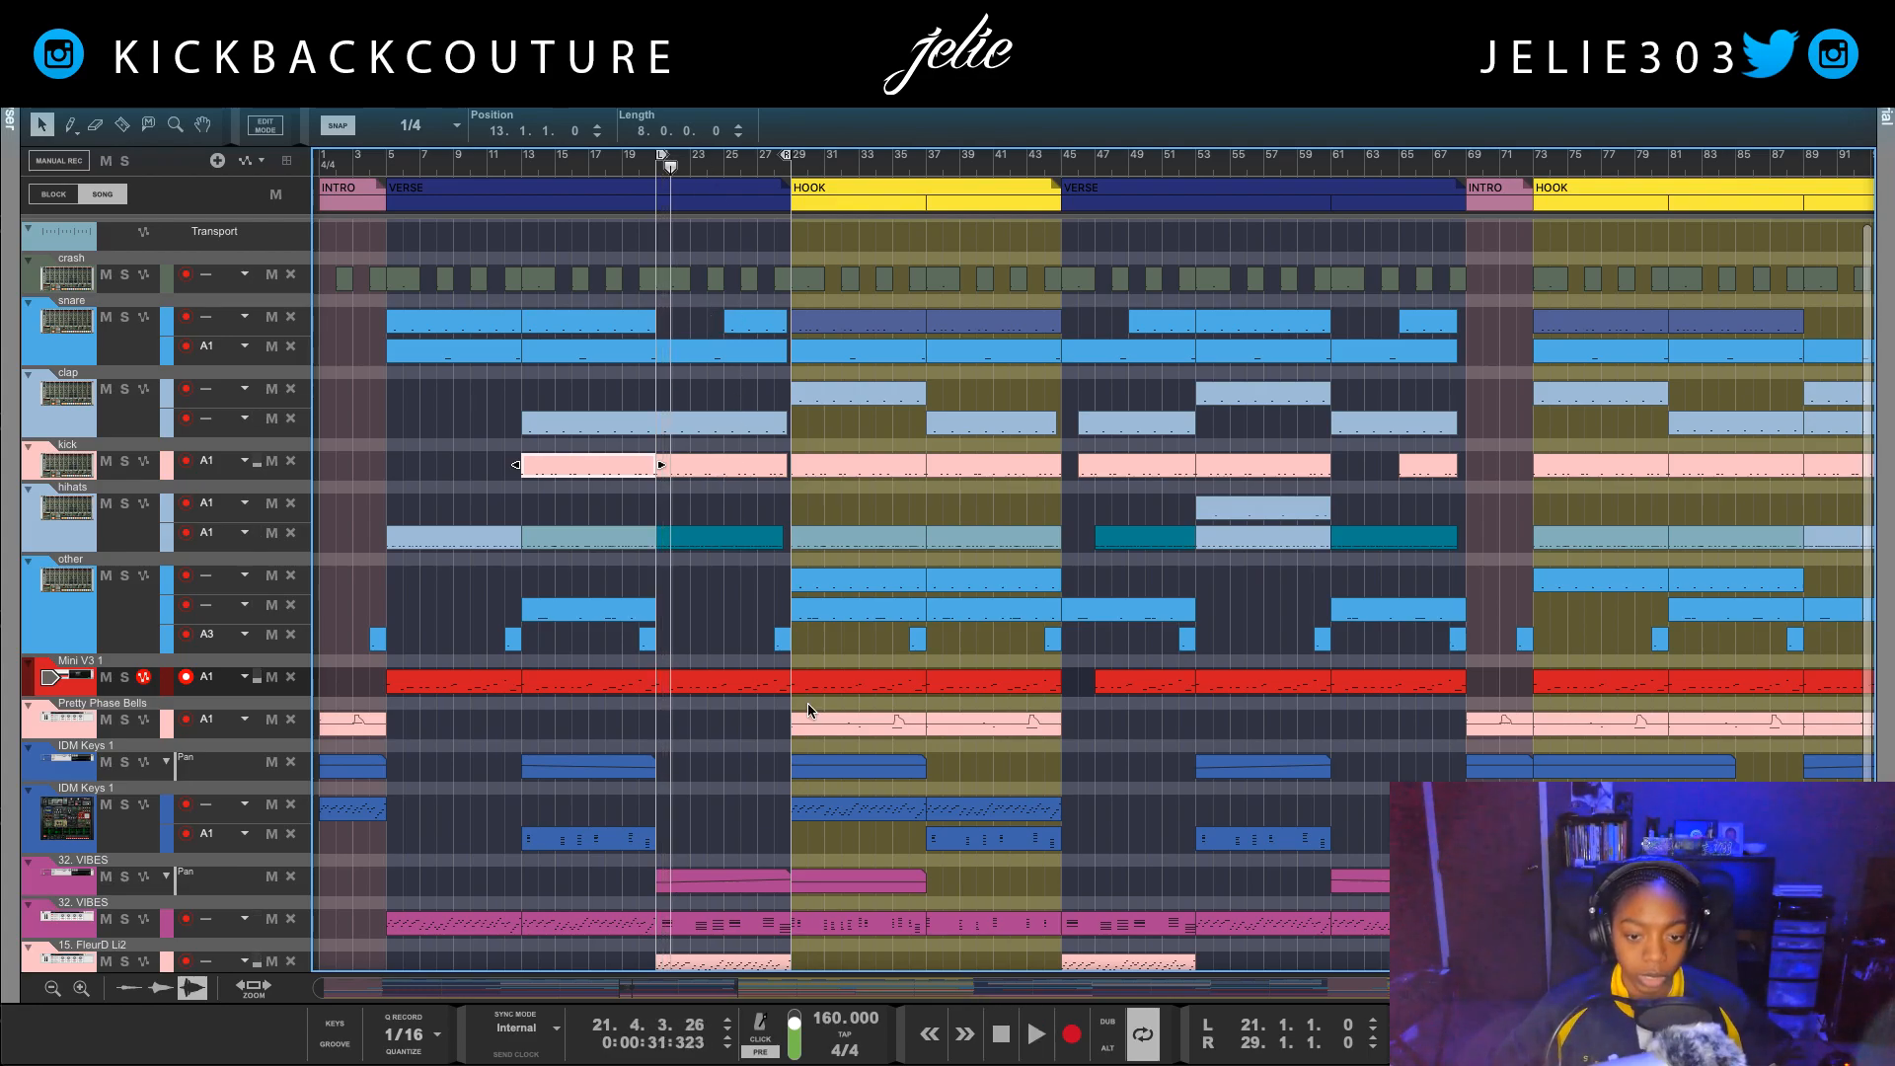
Step: Set the loop to the Mini V3 1 clip starting at bar 21 and start playback
right_click(768, 696)
right_click(758, 681)
right_click(705, 683)
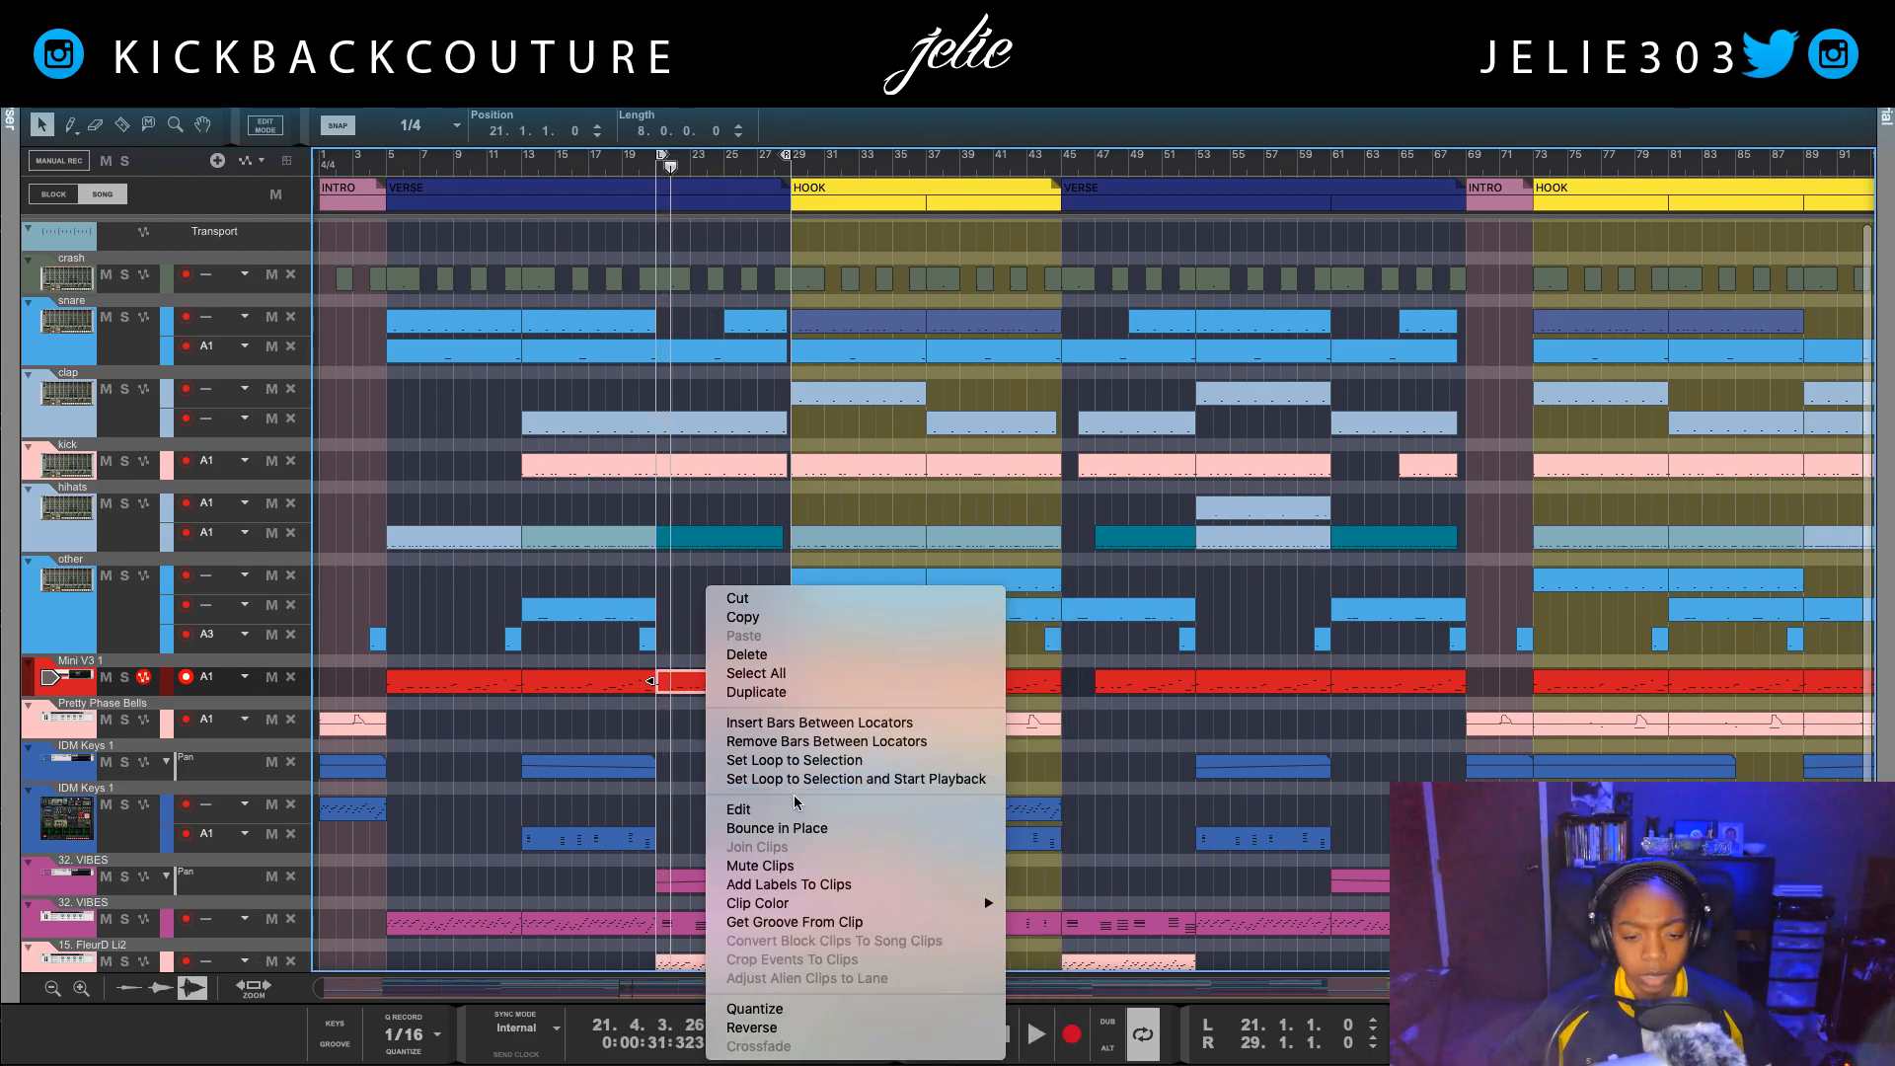
left_click(855, 779)
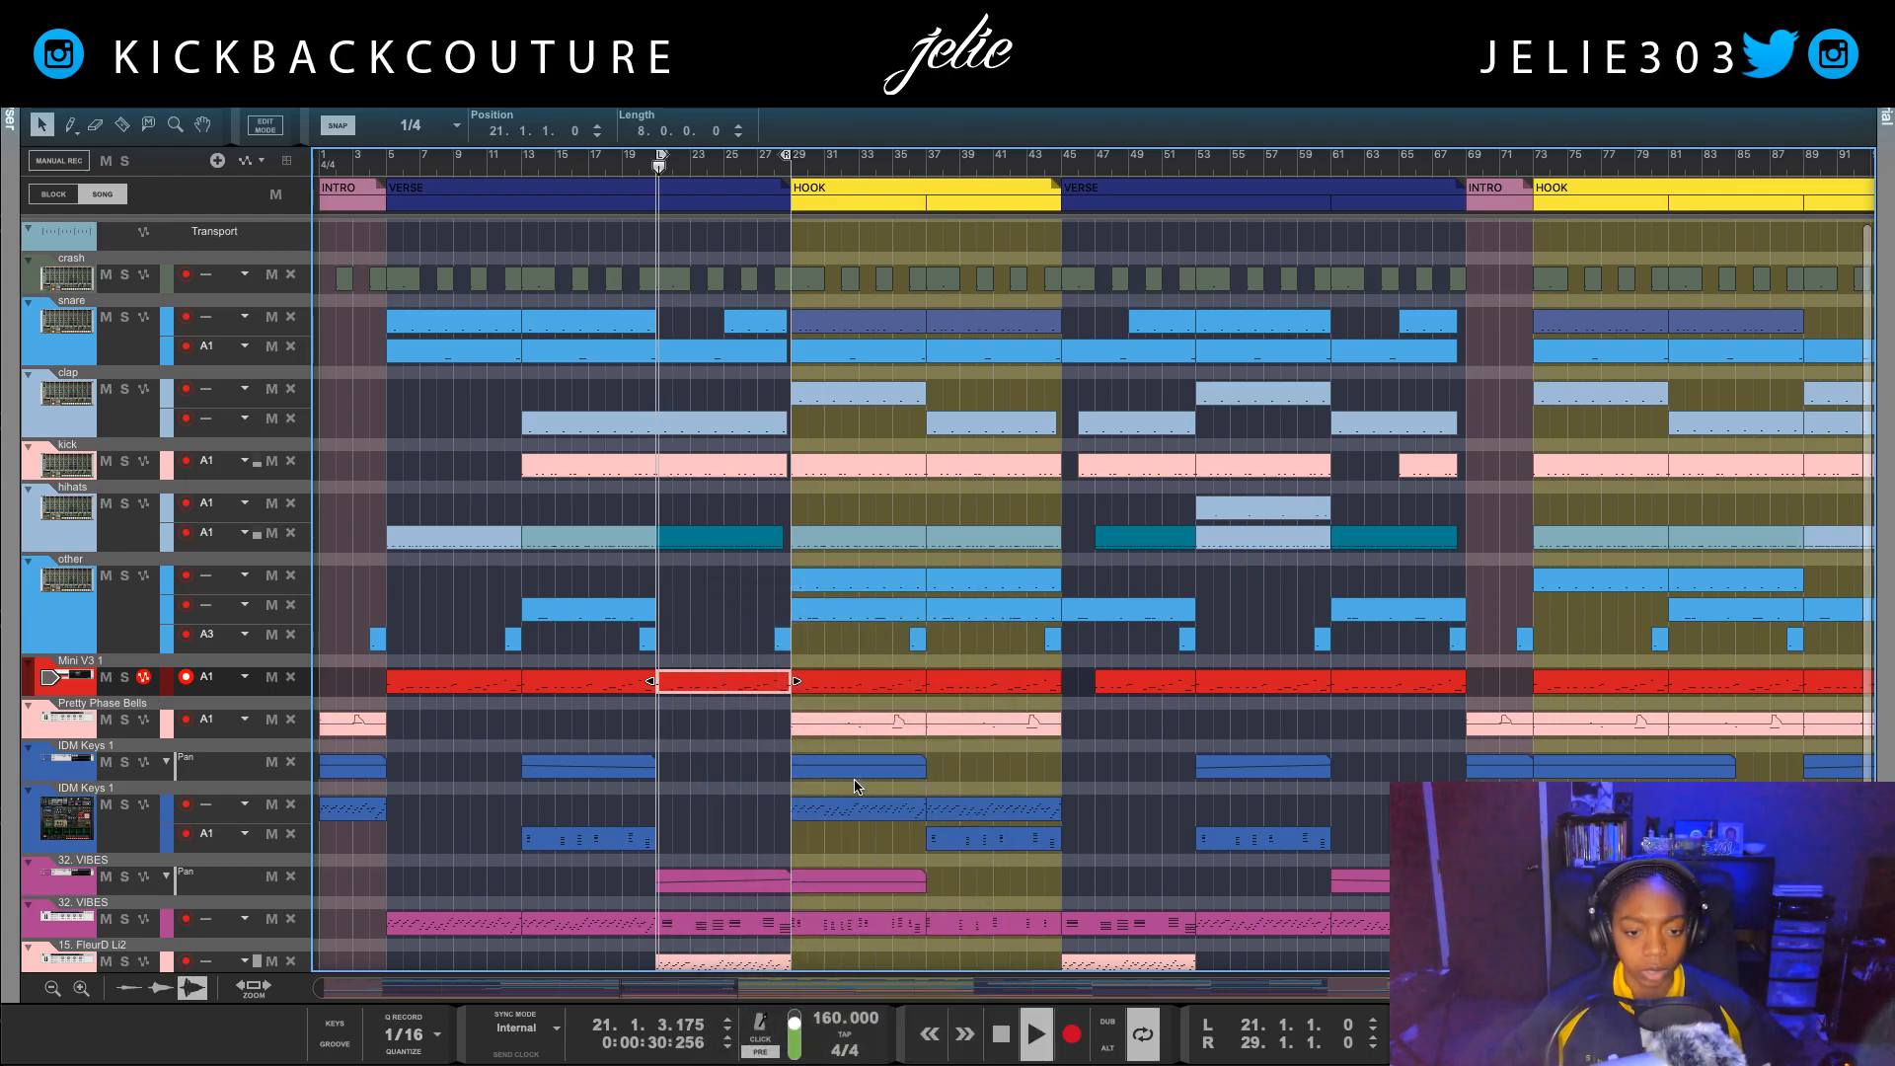
Step: Return to the rack, select the crash Redrum and listen to the loop again
key("F6")
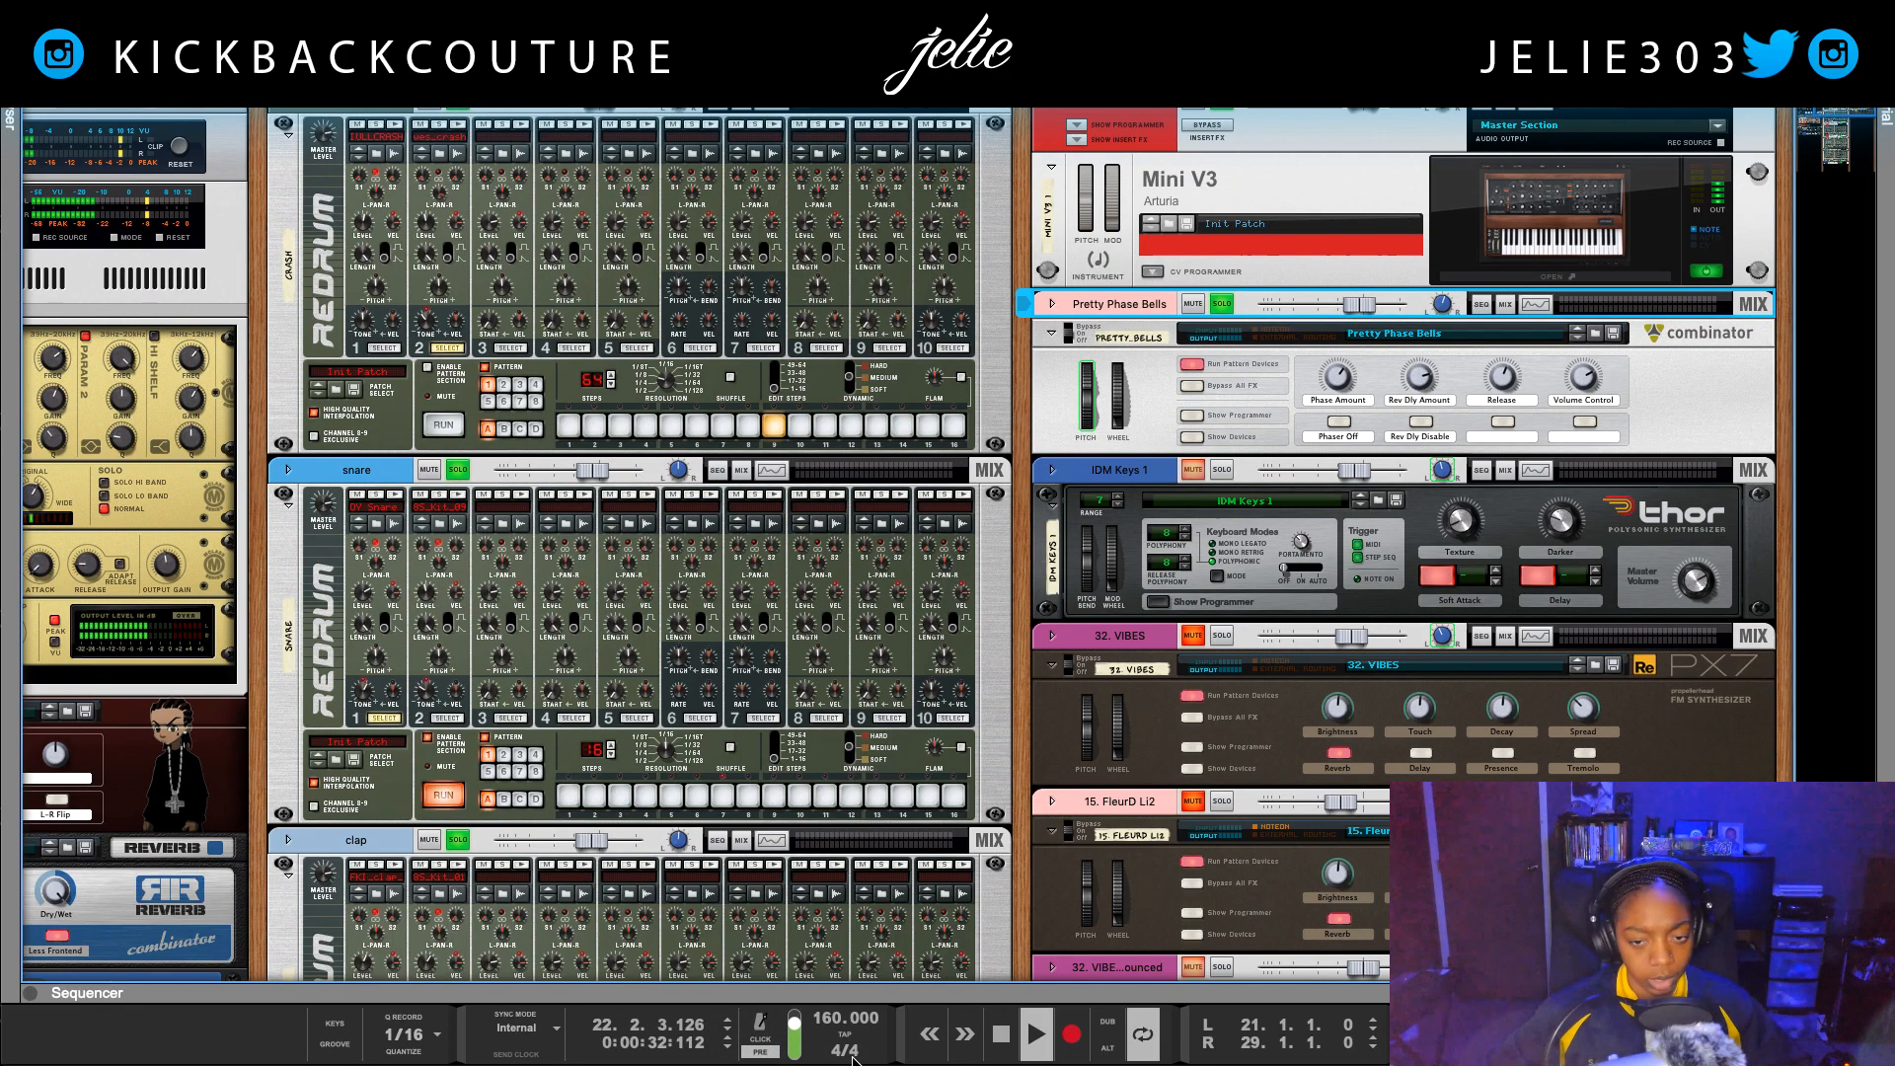
key("space")
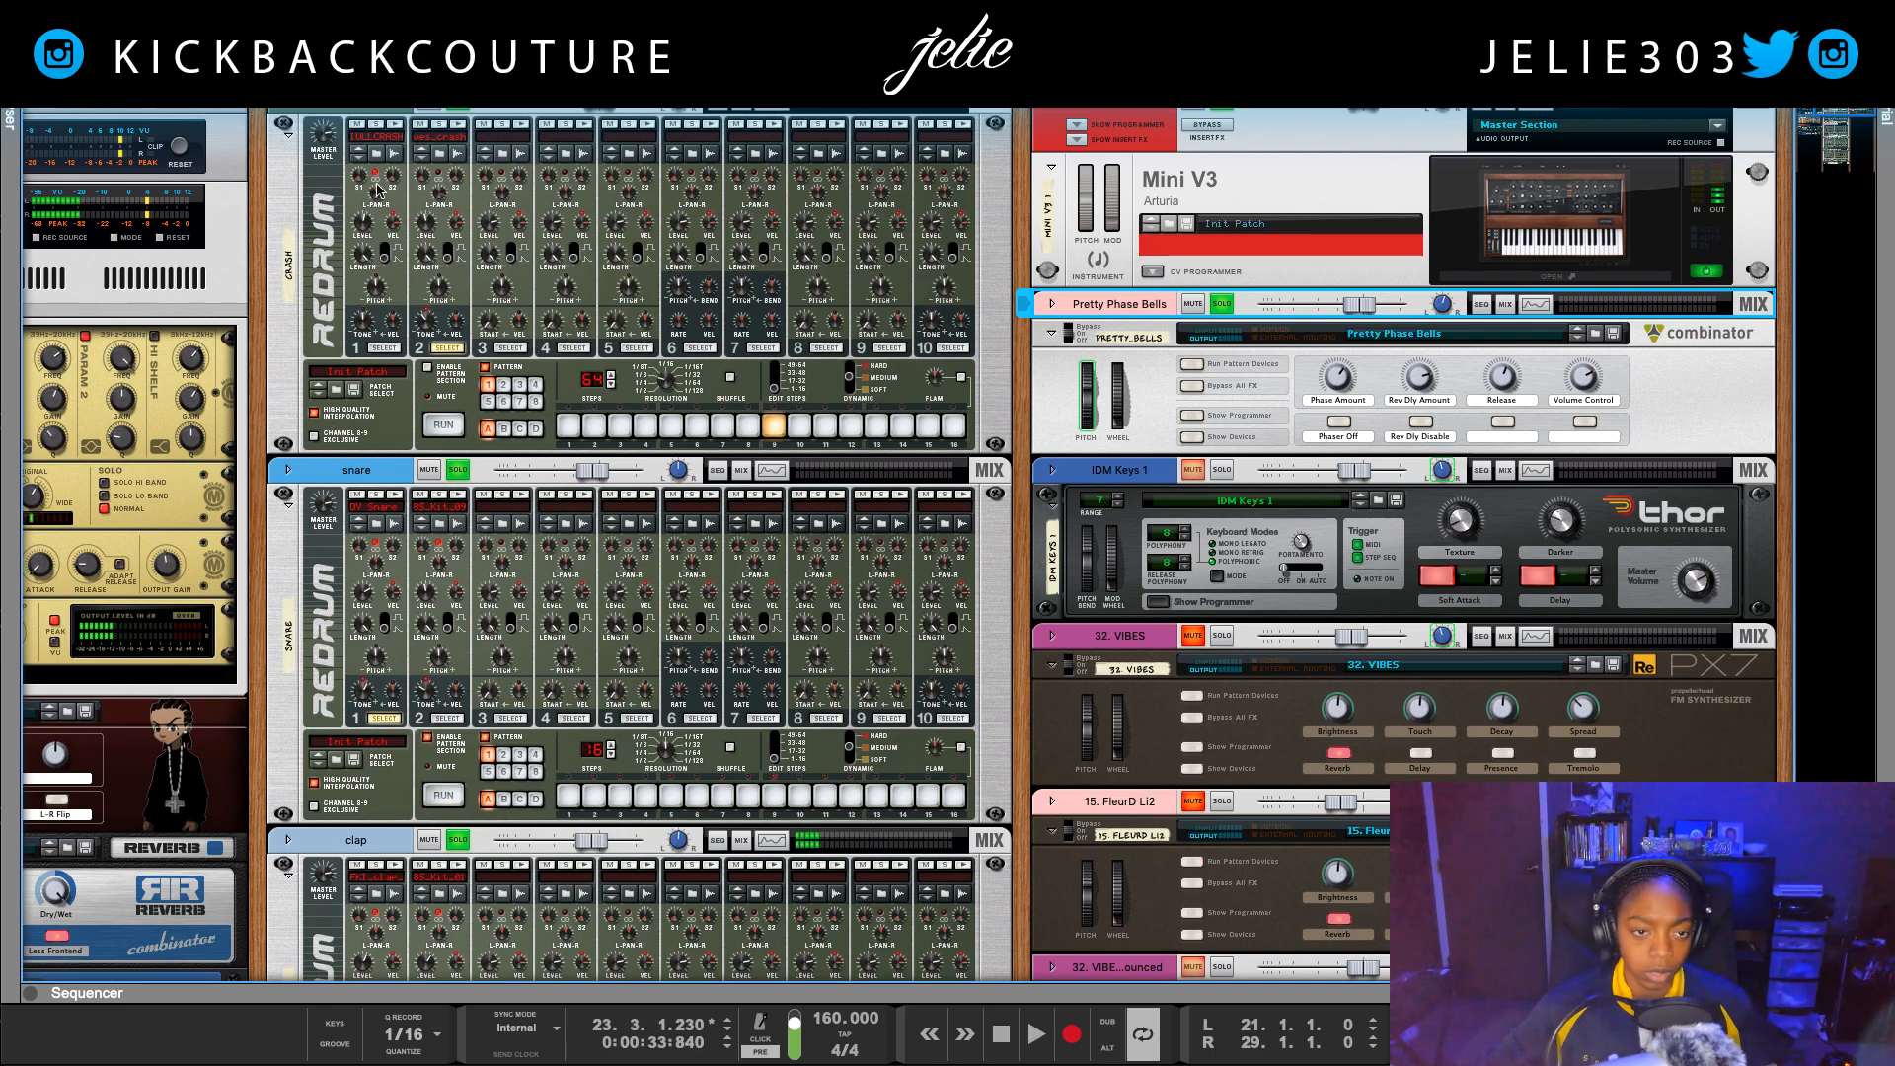
left_click(371, 219)
key("space")
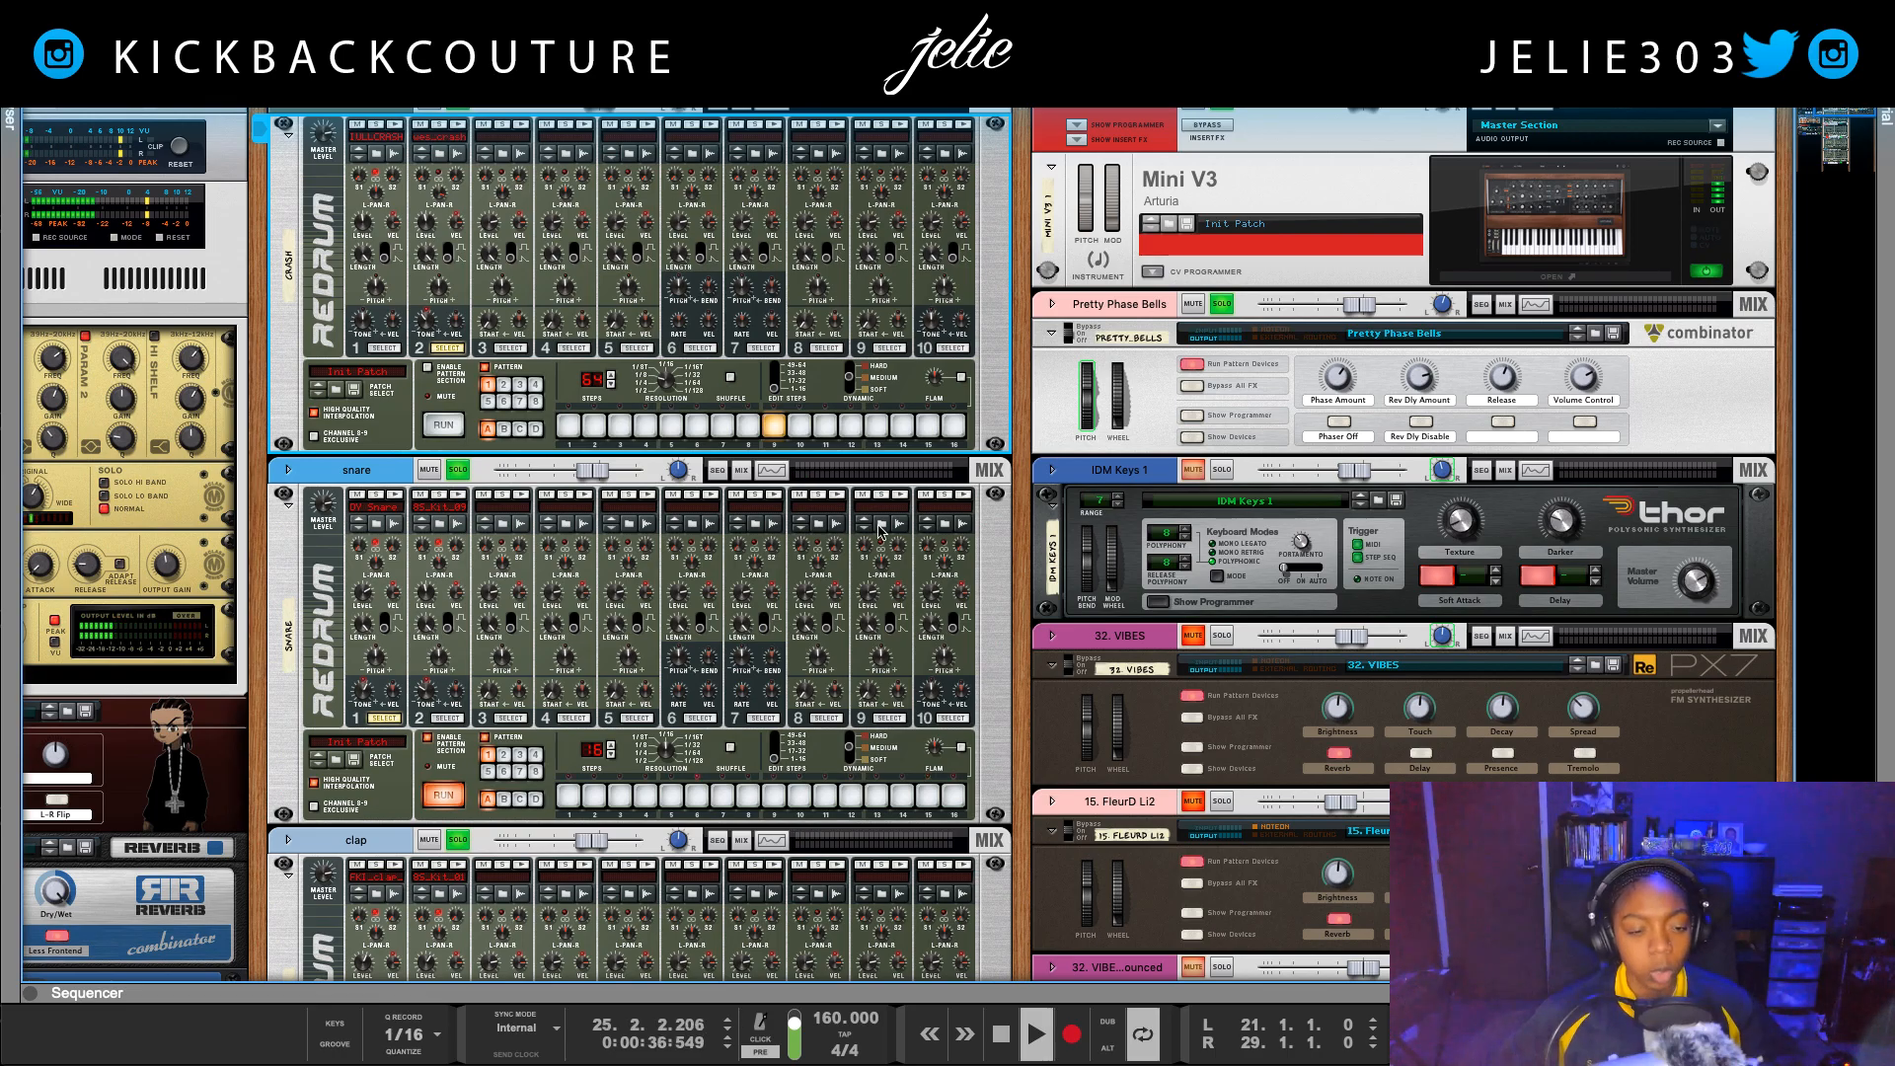
Step: Set the loop to the Pretty Phase Bells clip at bars 29–37, start playback and return to the rack
scroll(1106, 444, "down", 2)
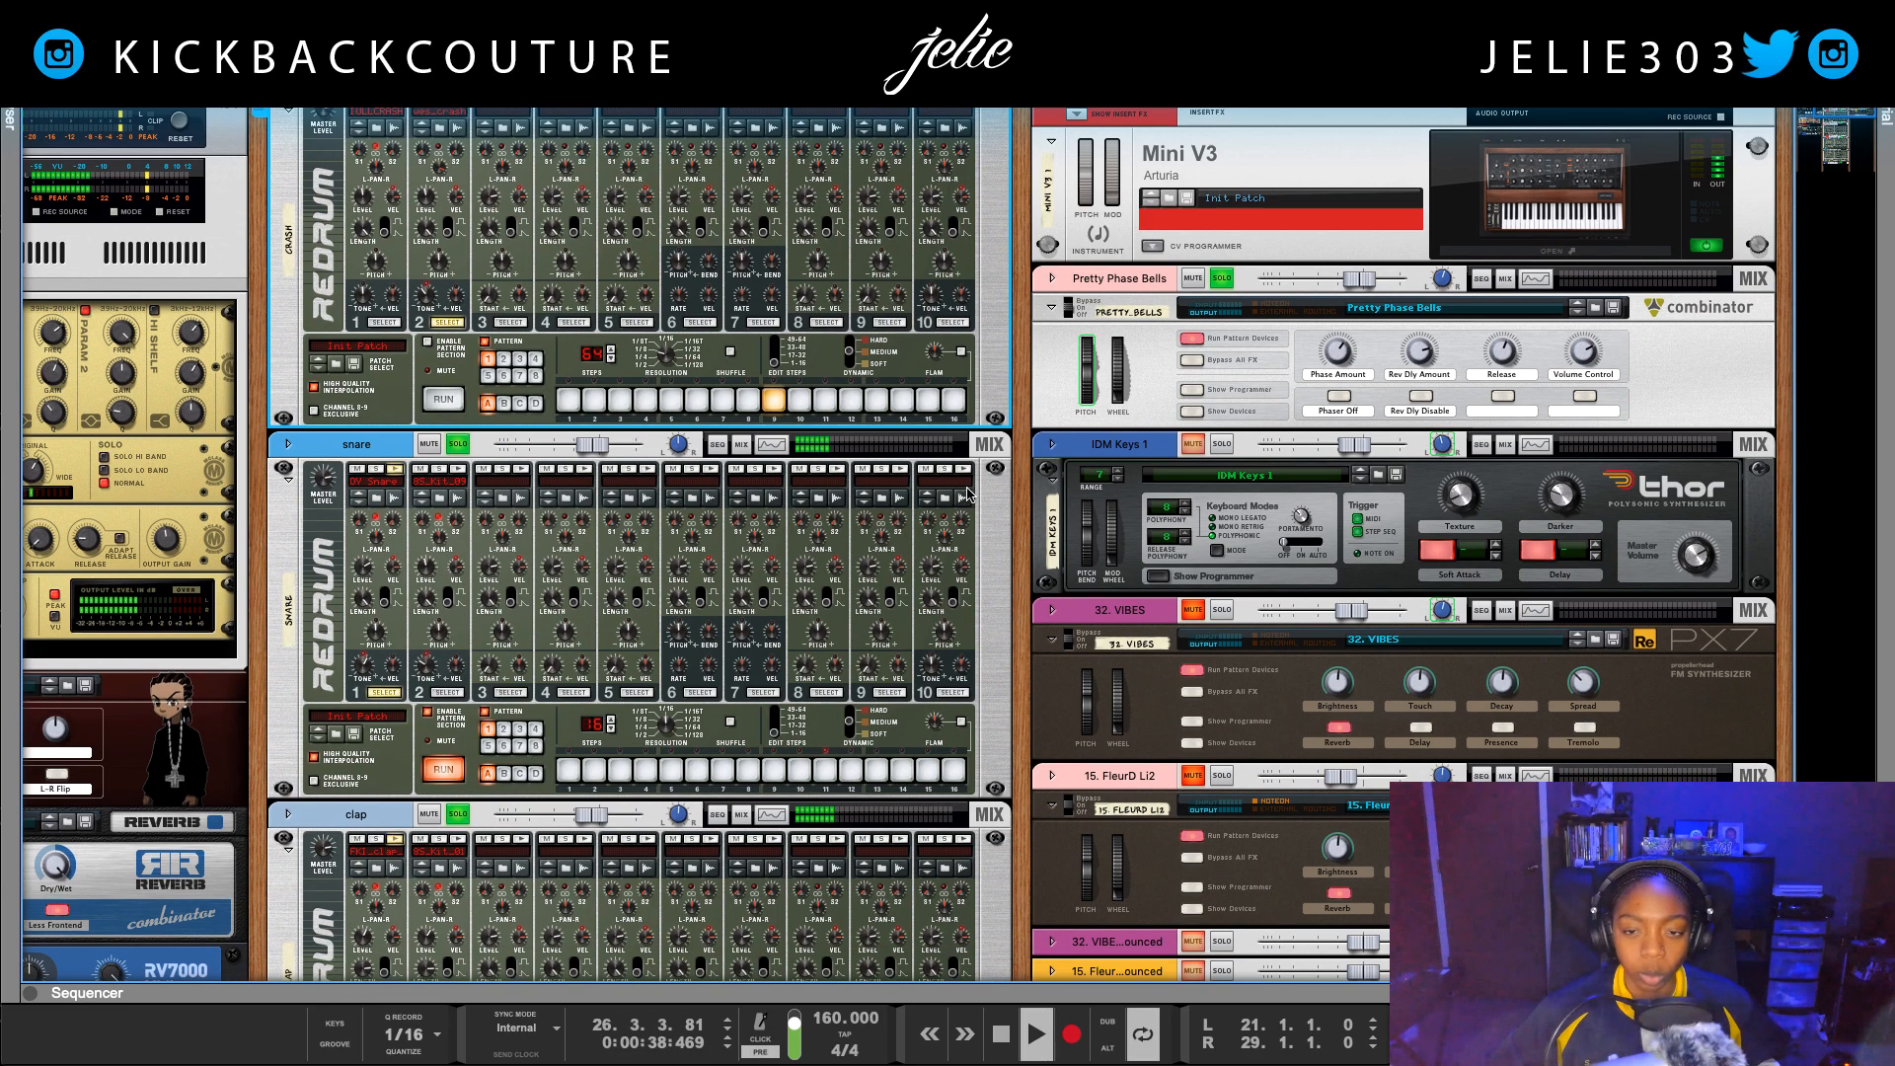
key("space")
key("F7")
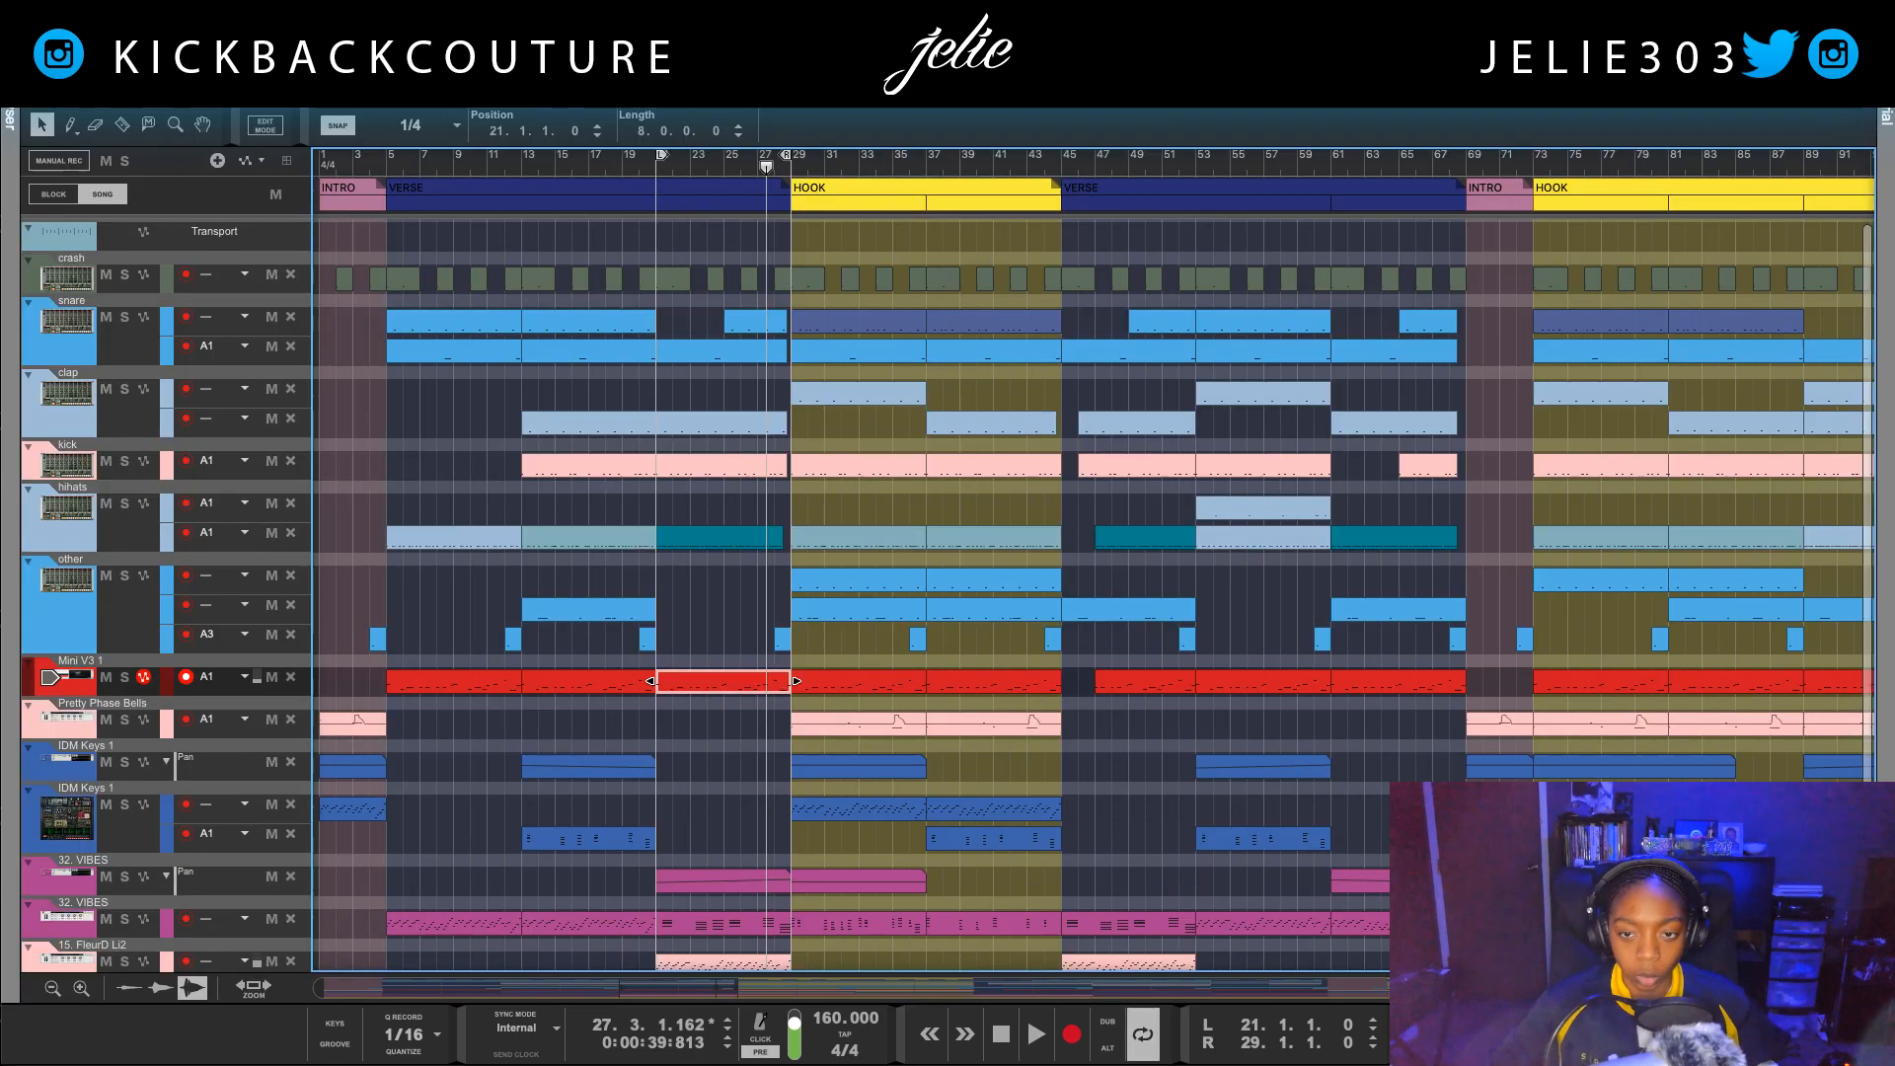
left_click(859, 730)
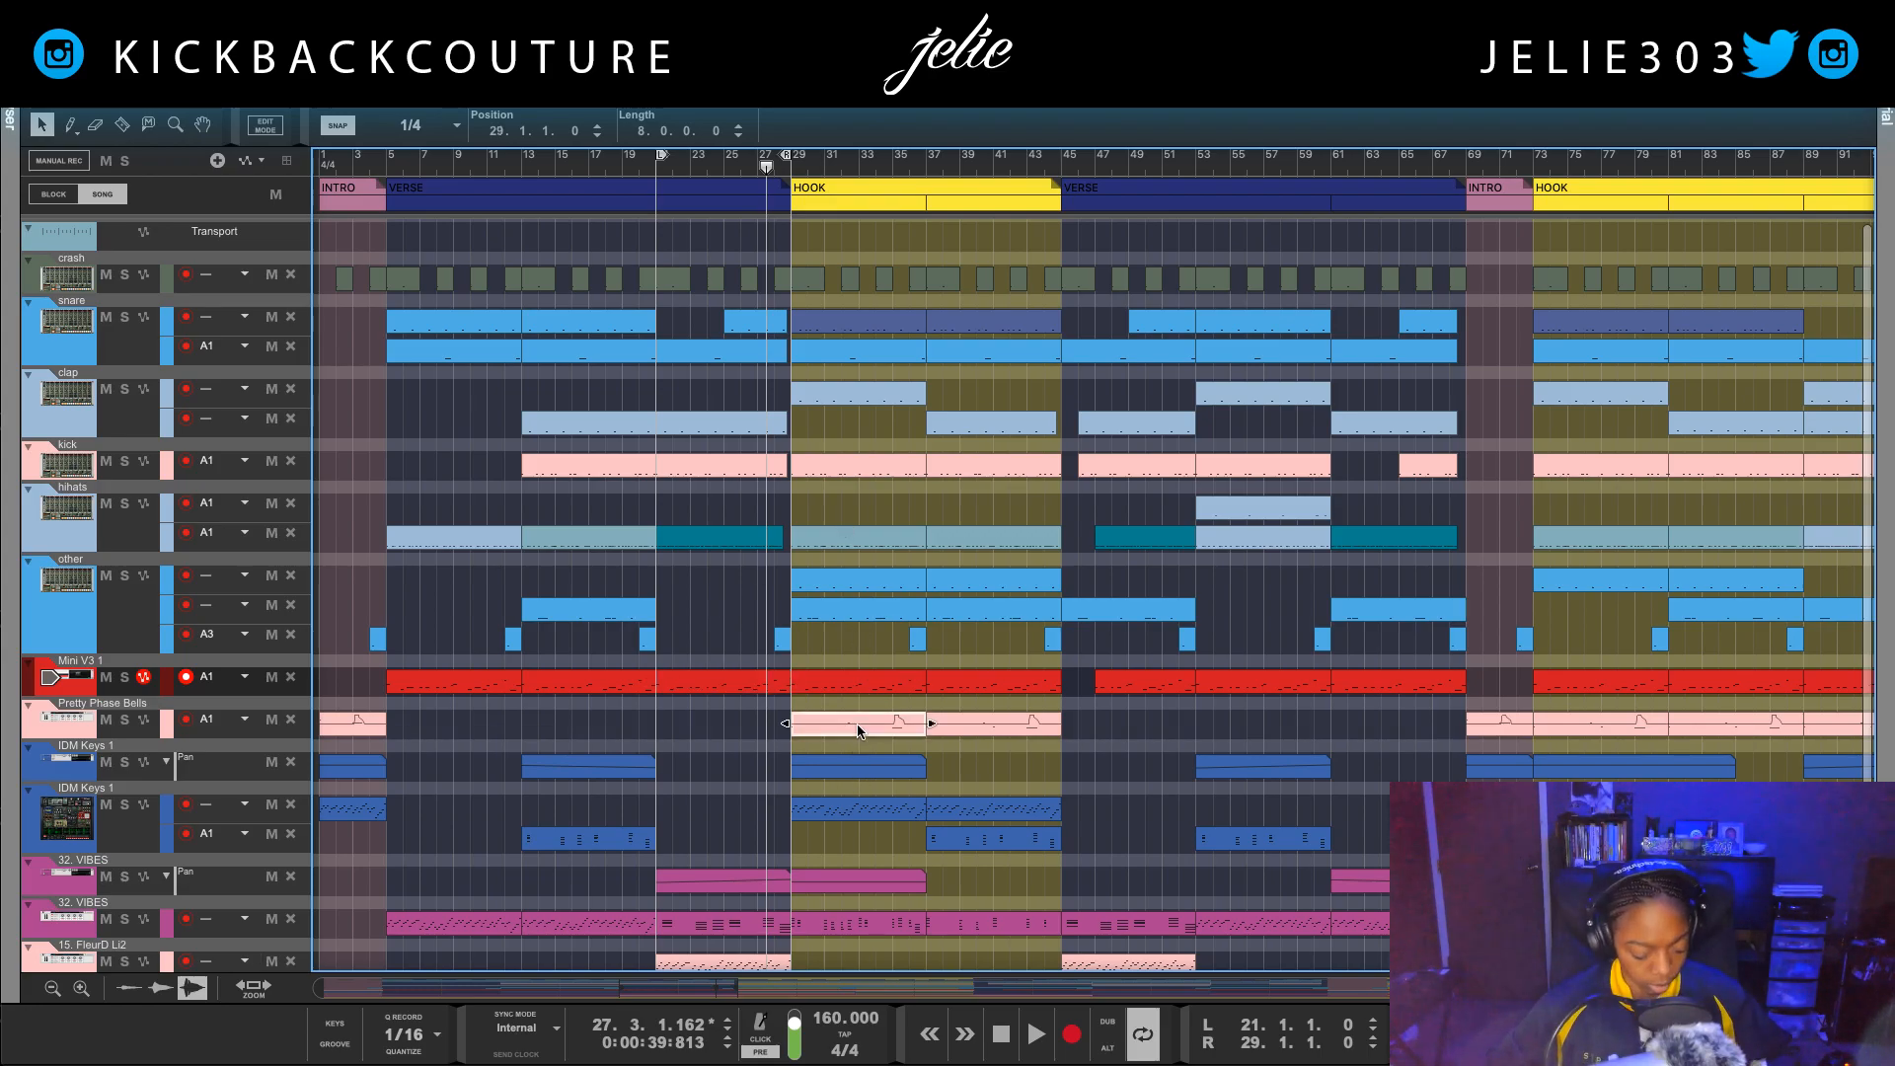
key("p")
key("space")
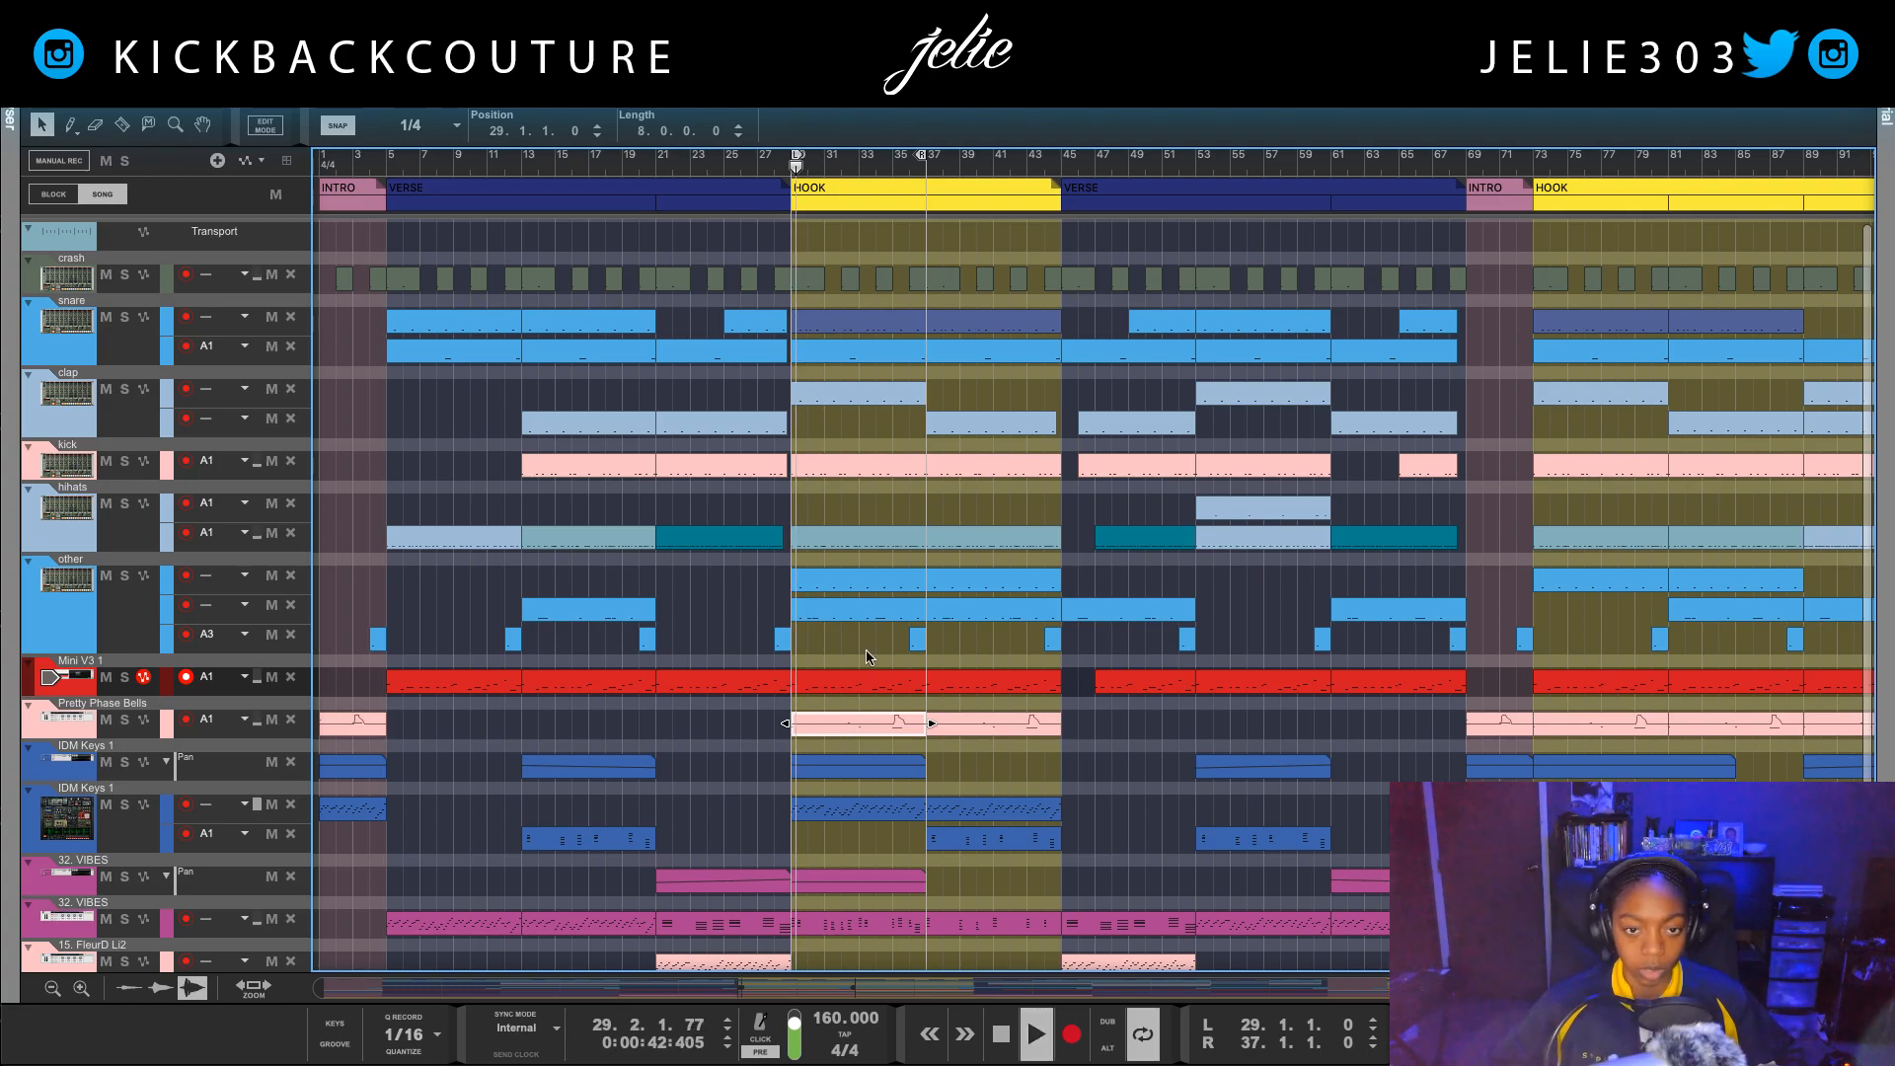
left_click_drag(1196, 99, 1173, 981)
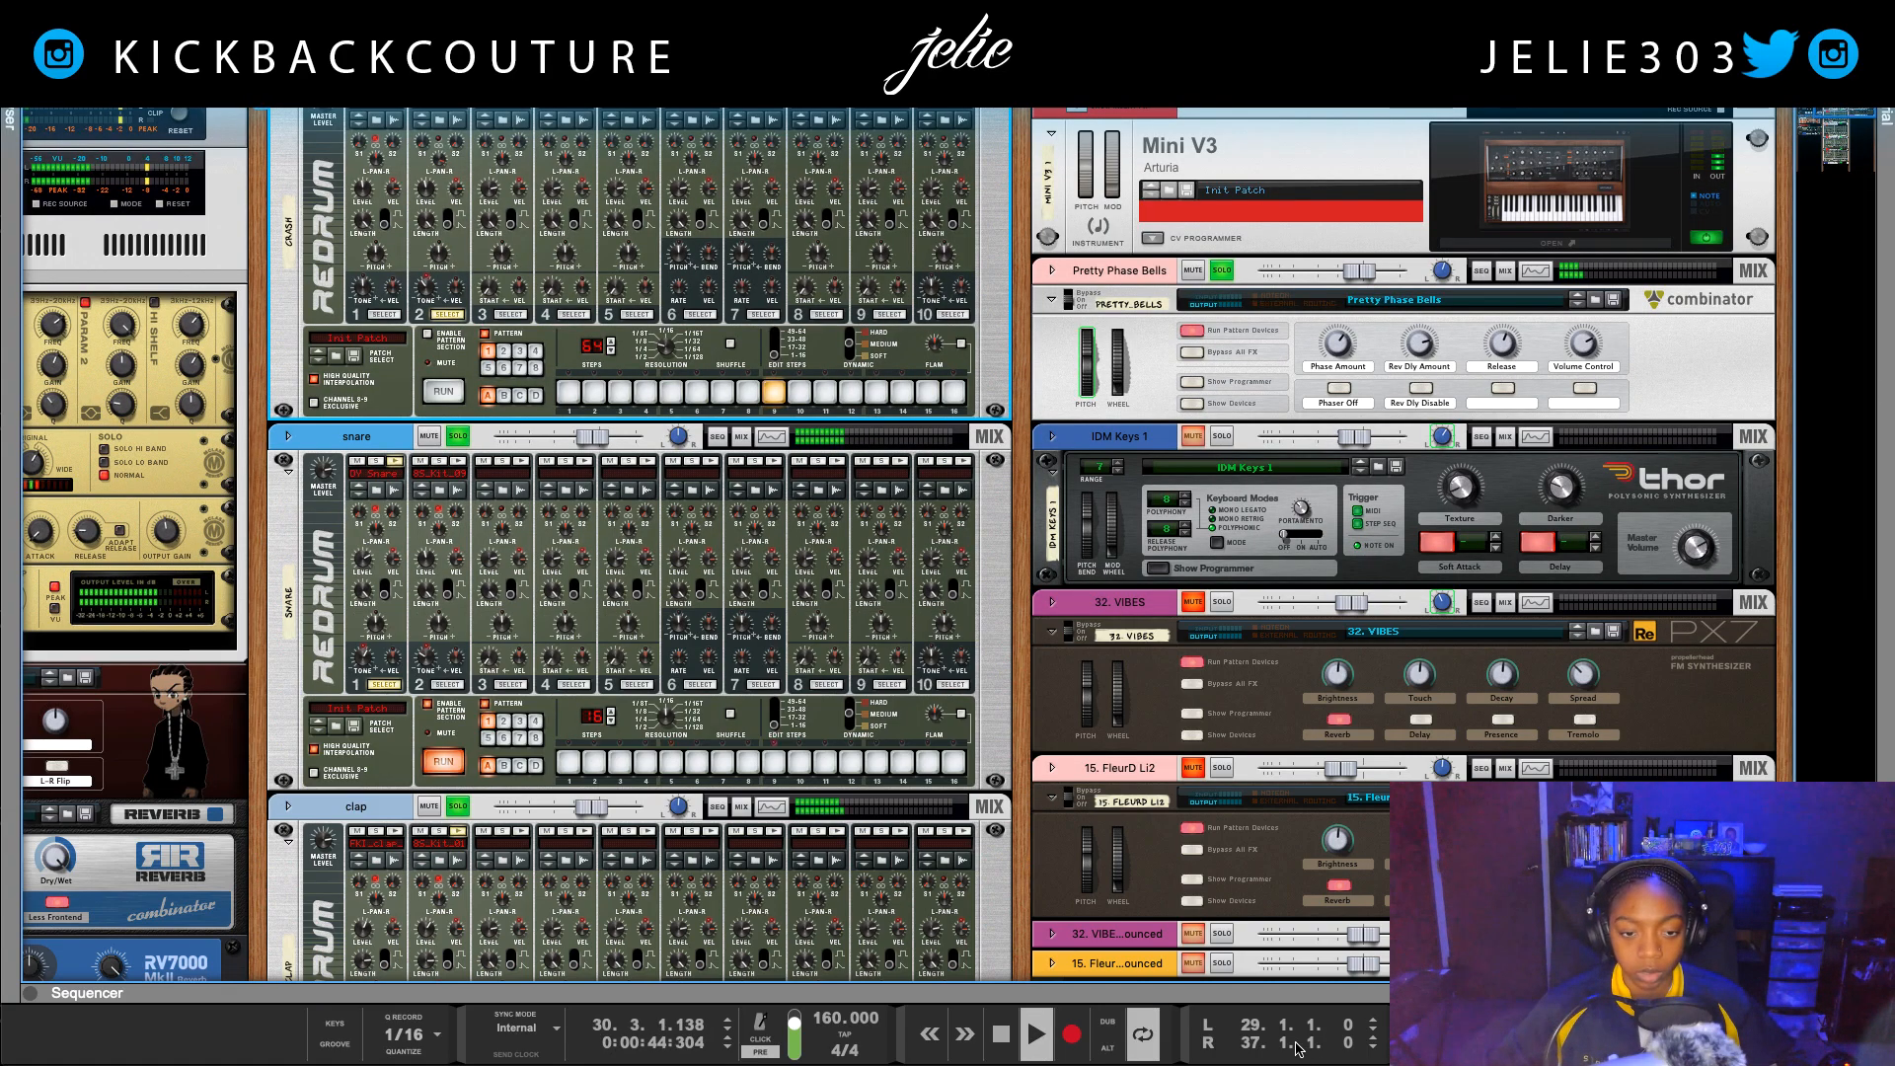
Step: Show the devices inside the Pretty Phase Bells Combinator and inspect its line mixer's master level
scroll(987, 590, "up", 2)
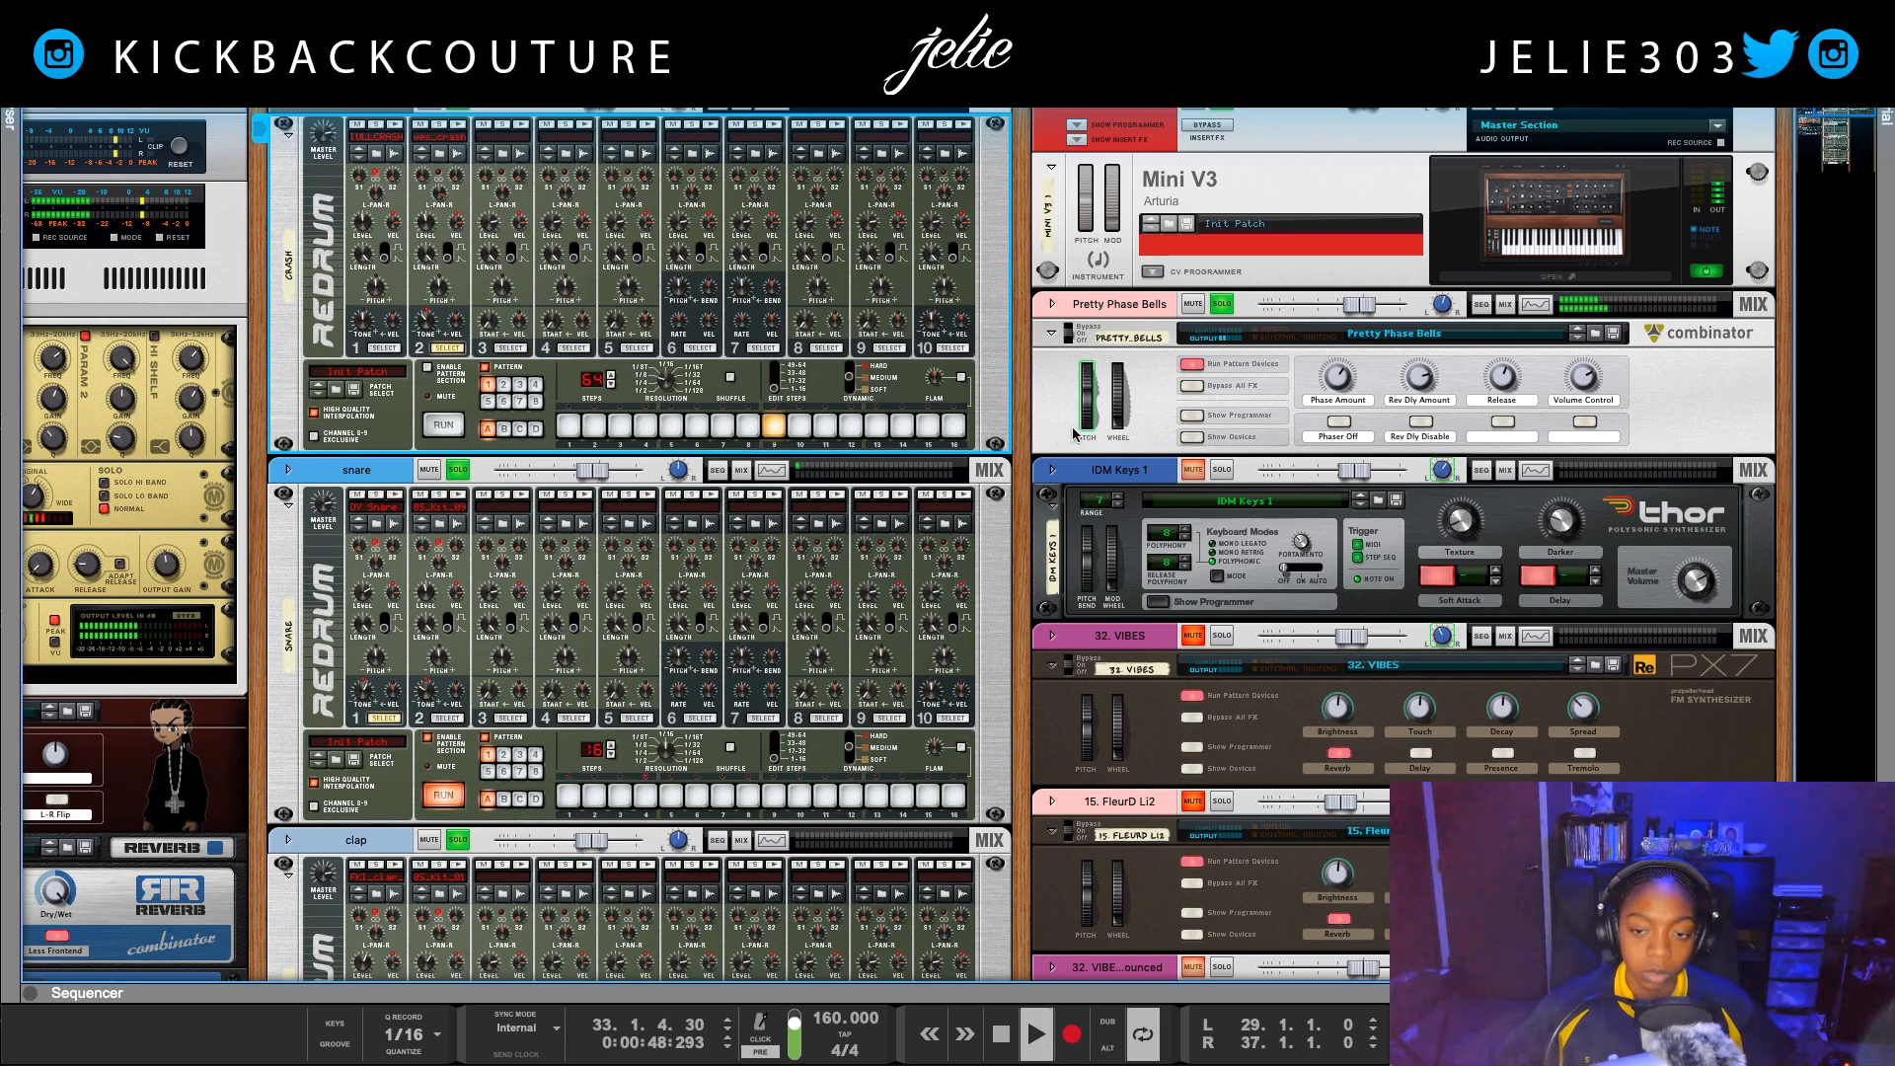
left_click(1245, 434)
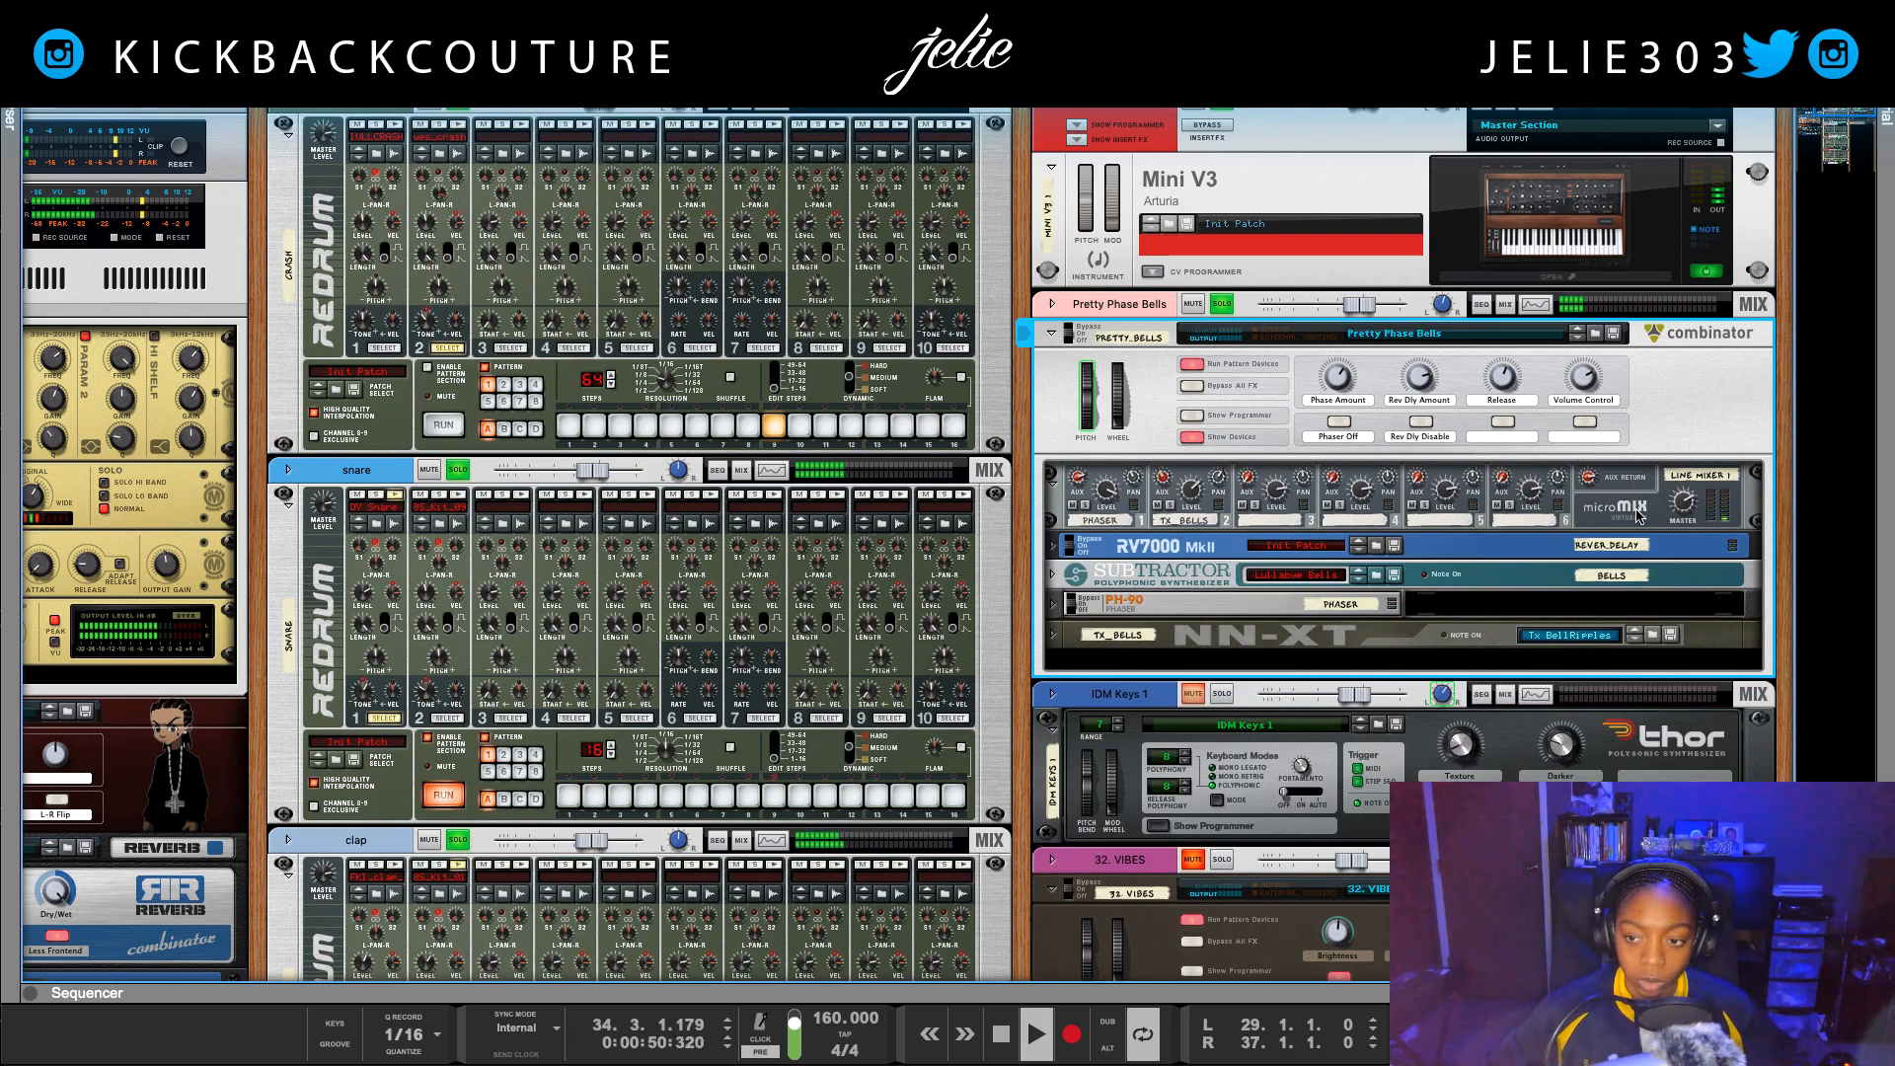
left_click(1680, 507)
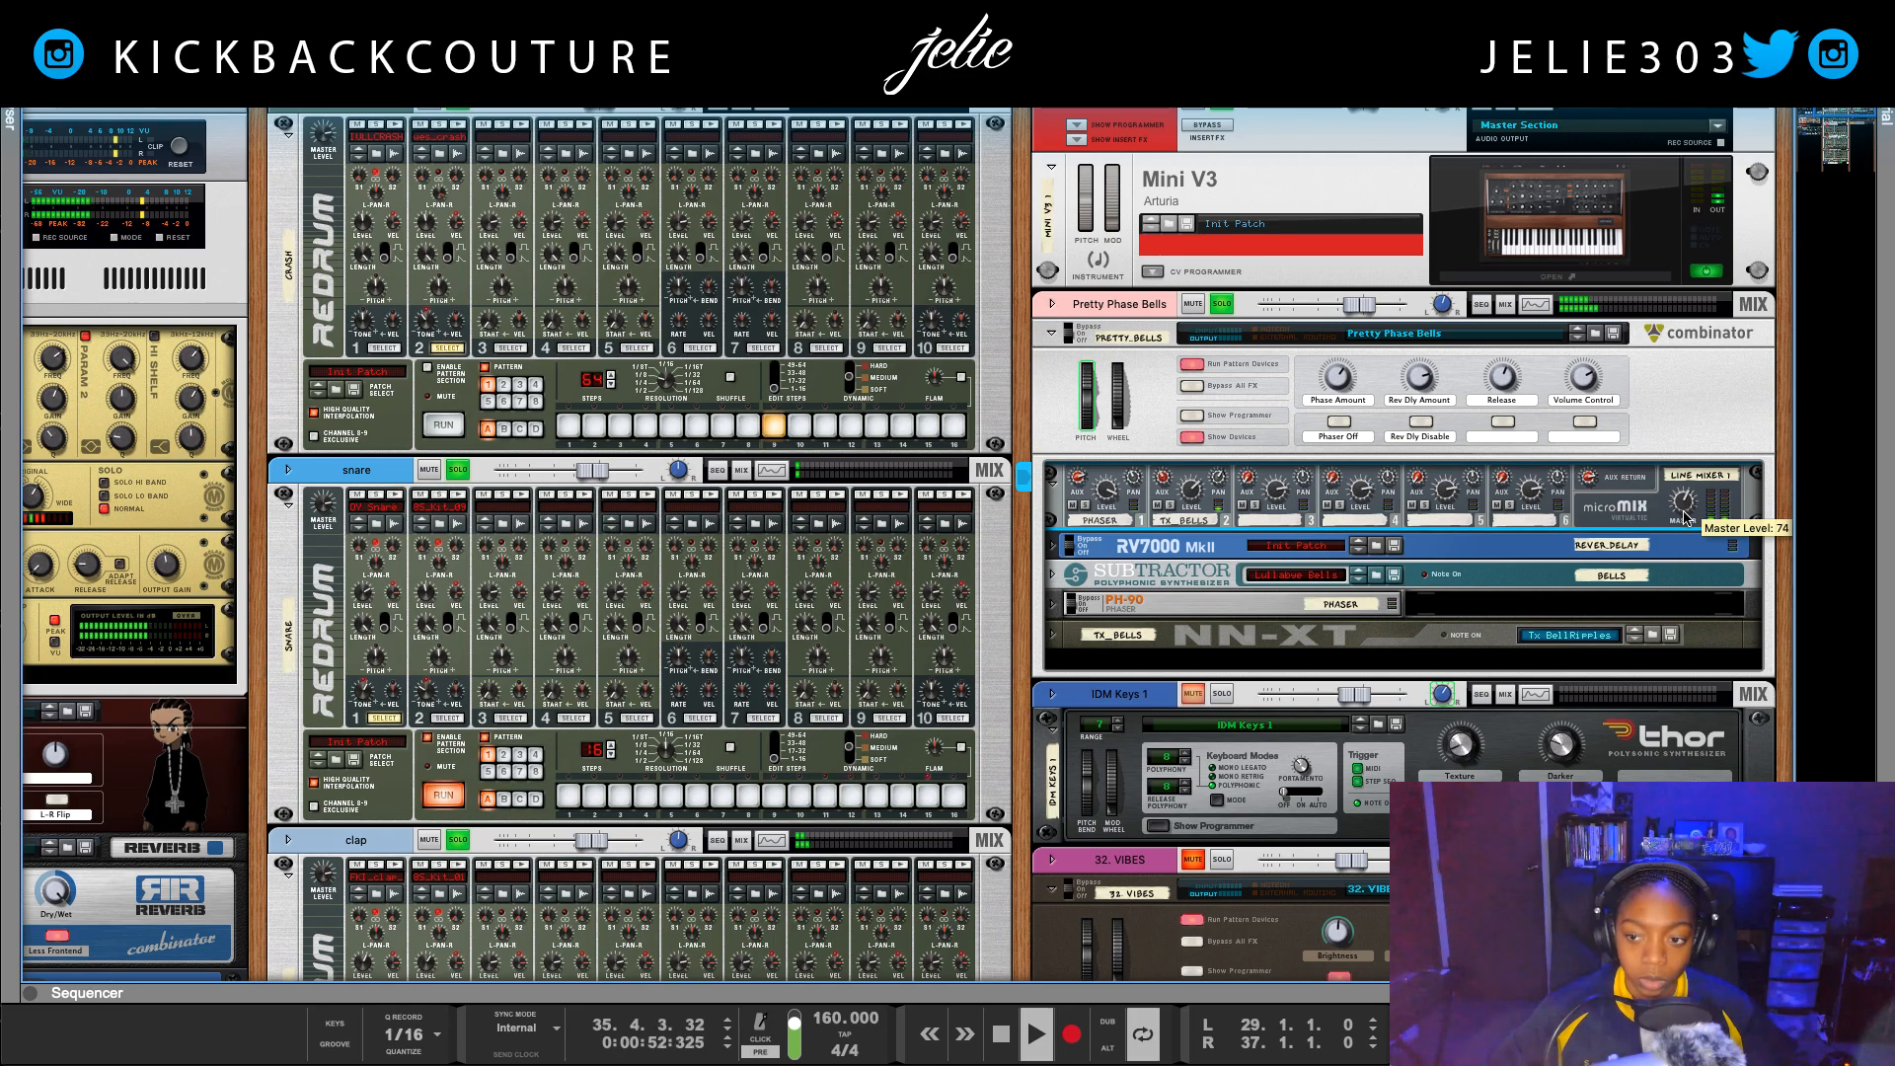
Step: Add the DrMS effect as an insert on the Pretty Phase Bells mix channel and open its plugin window
left_click(1053, 304)
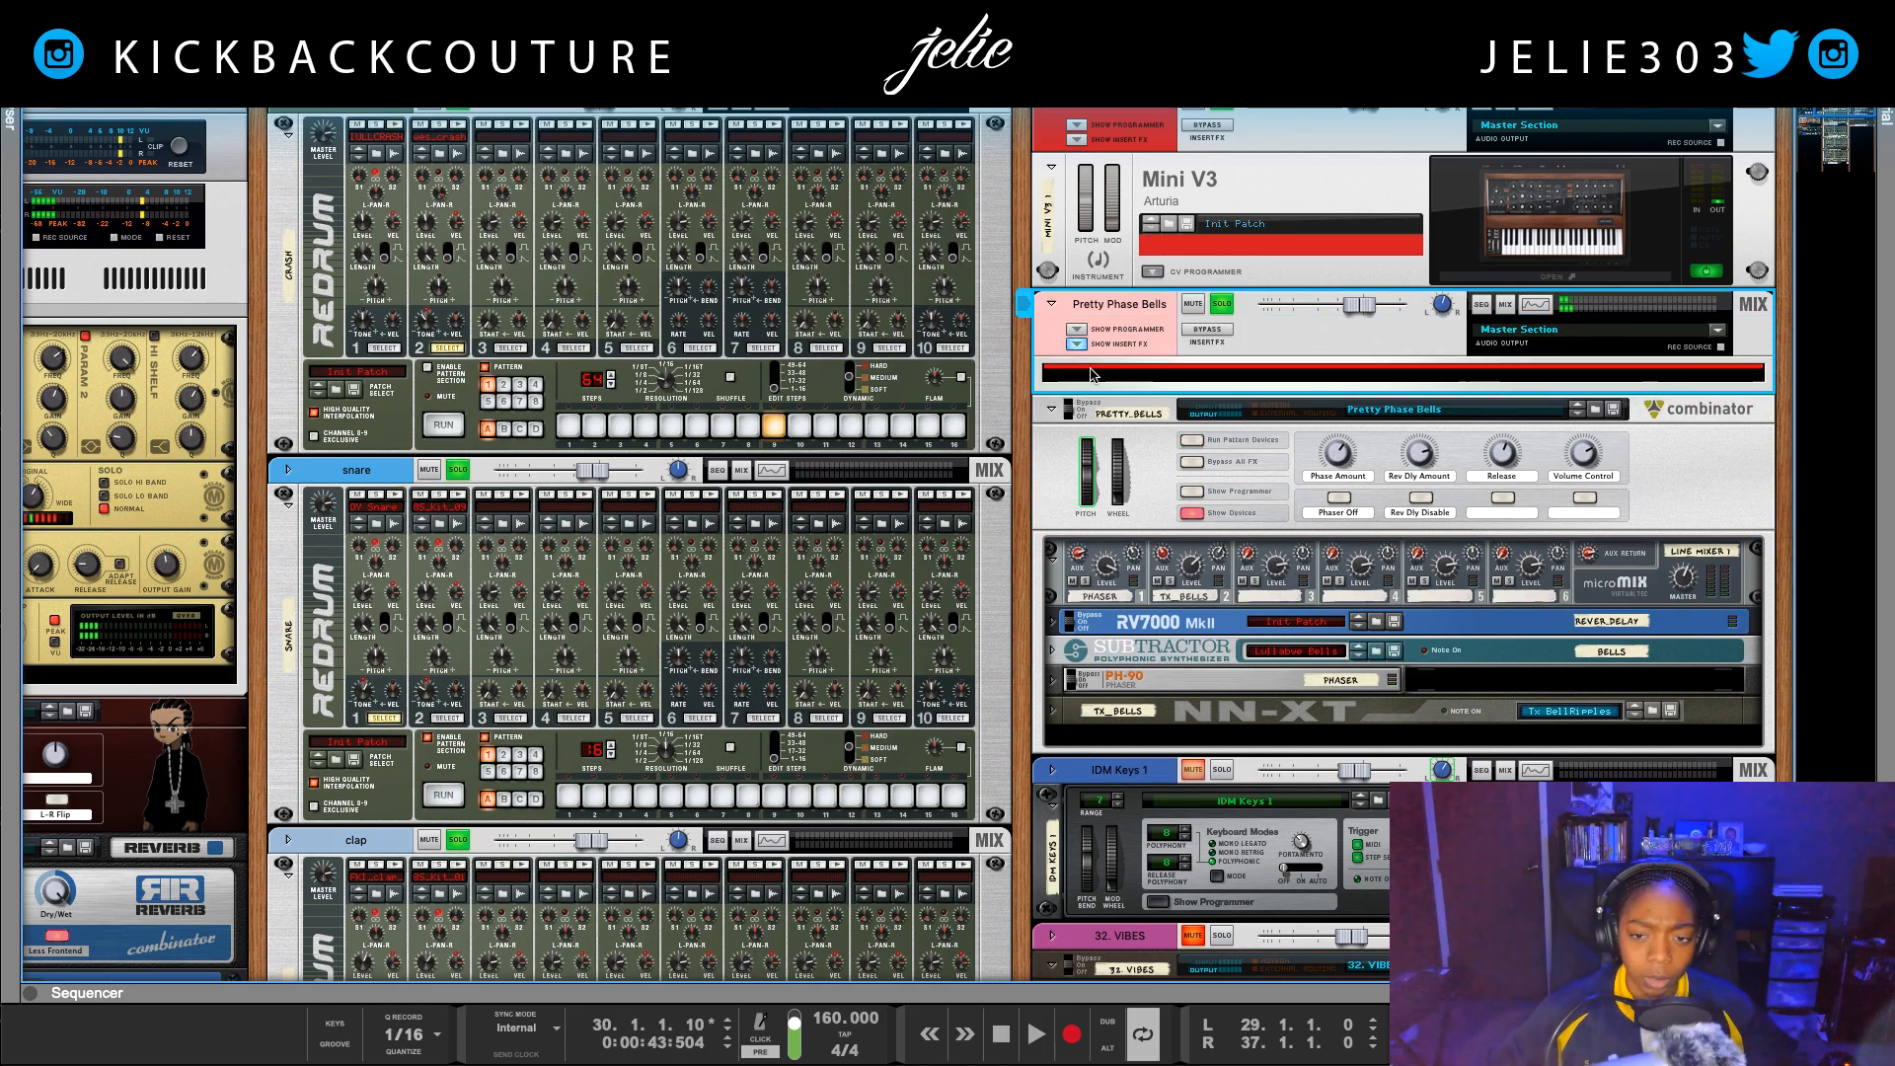
right_click(1093, 374)
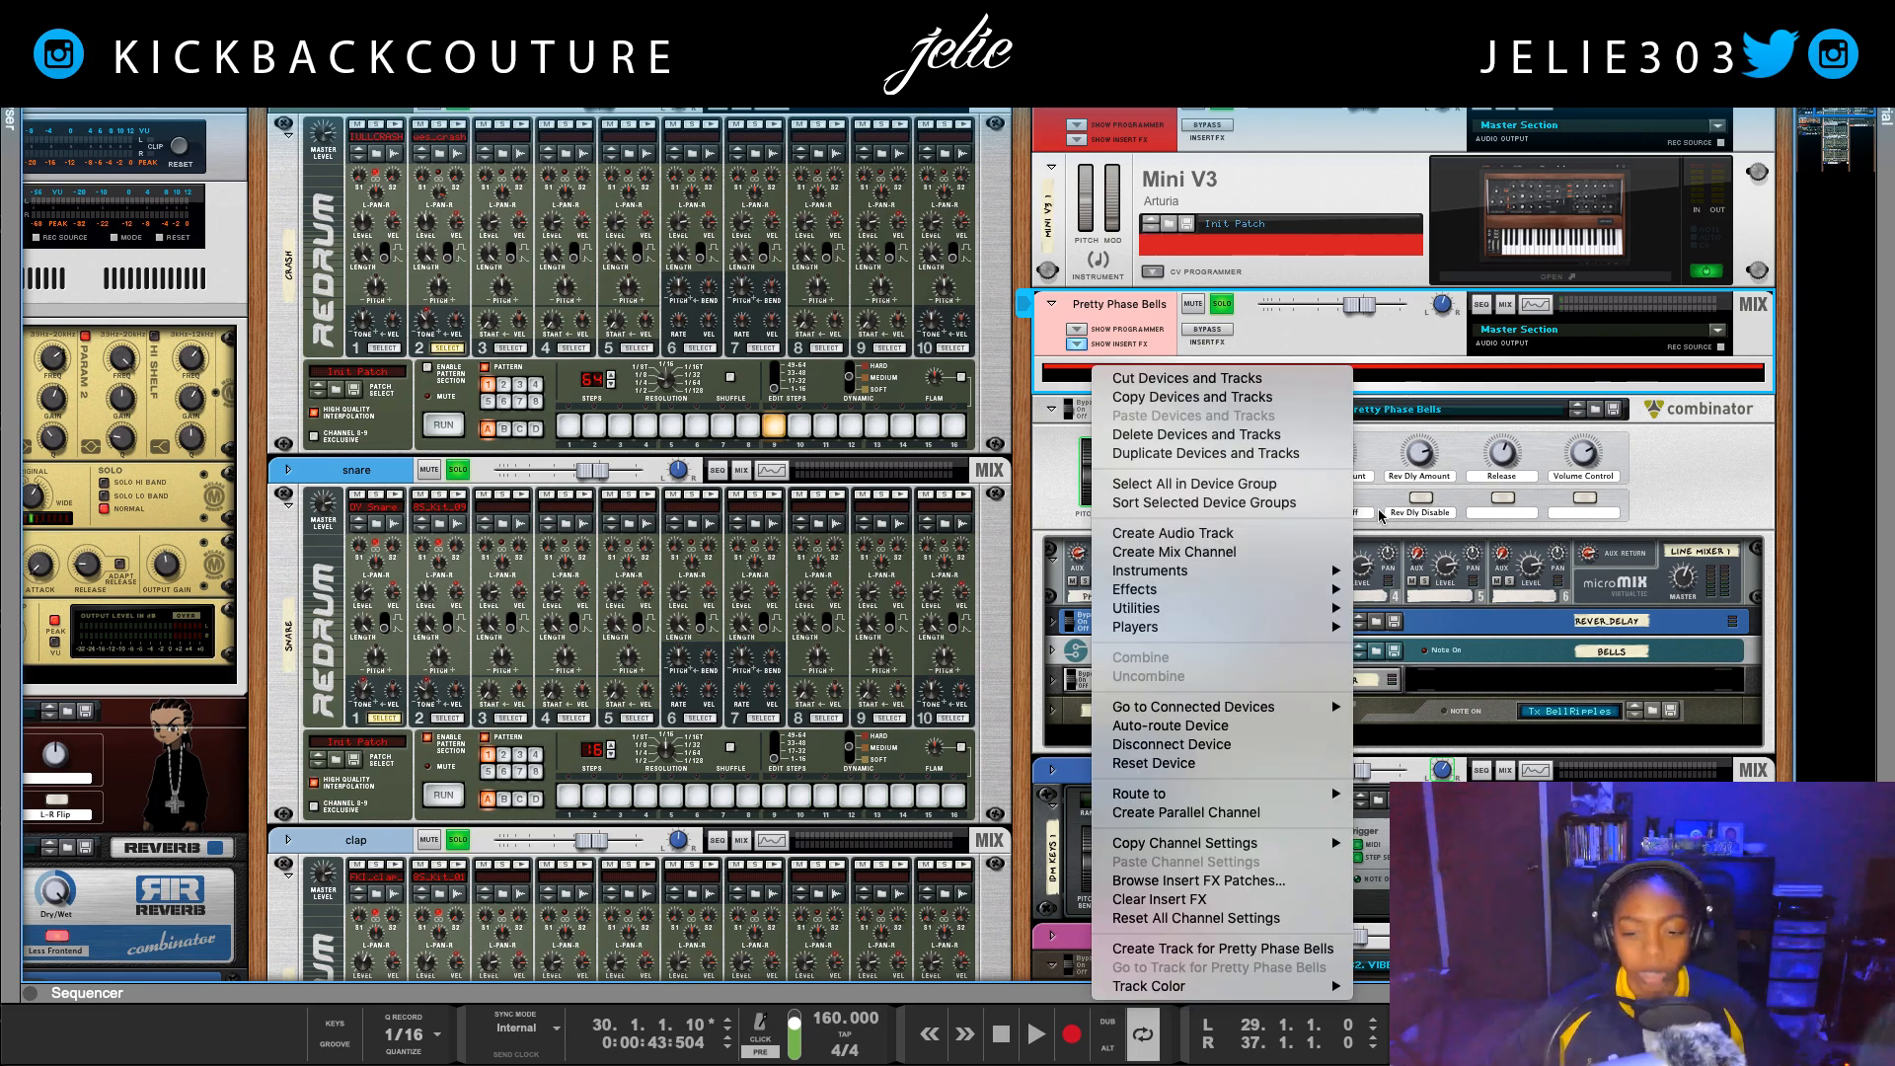
mouse_move(1225, 592)
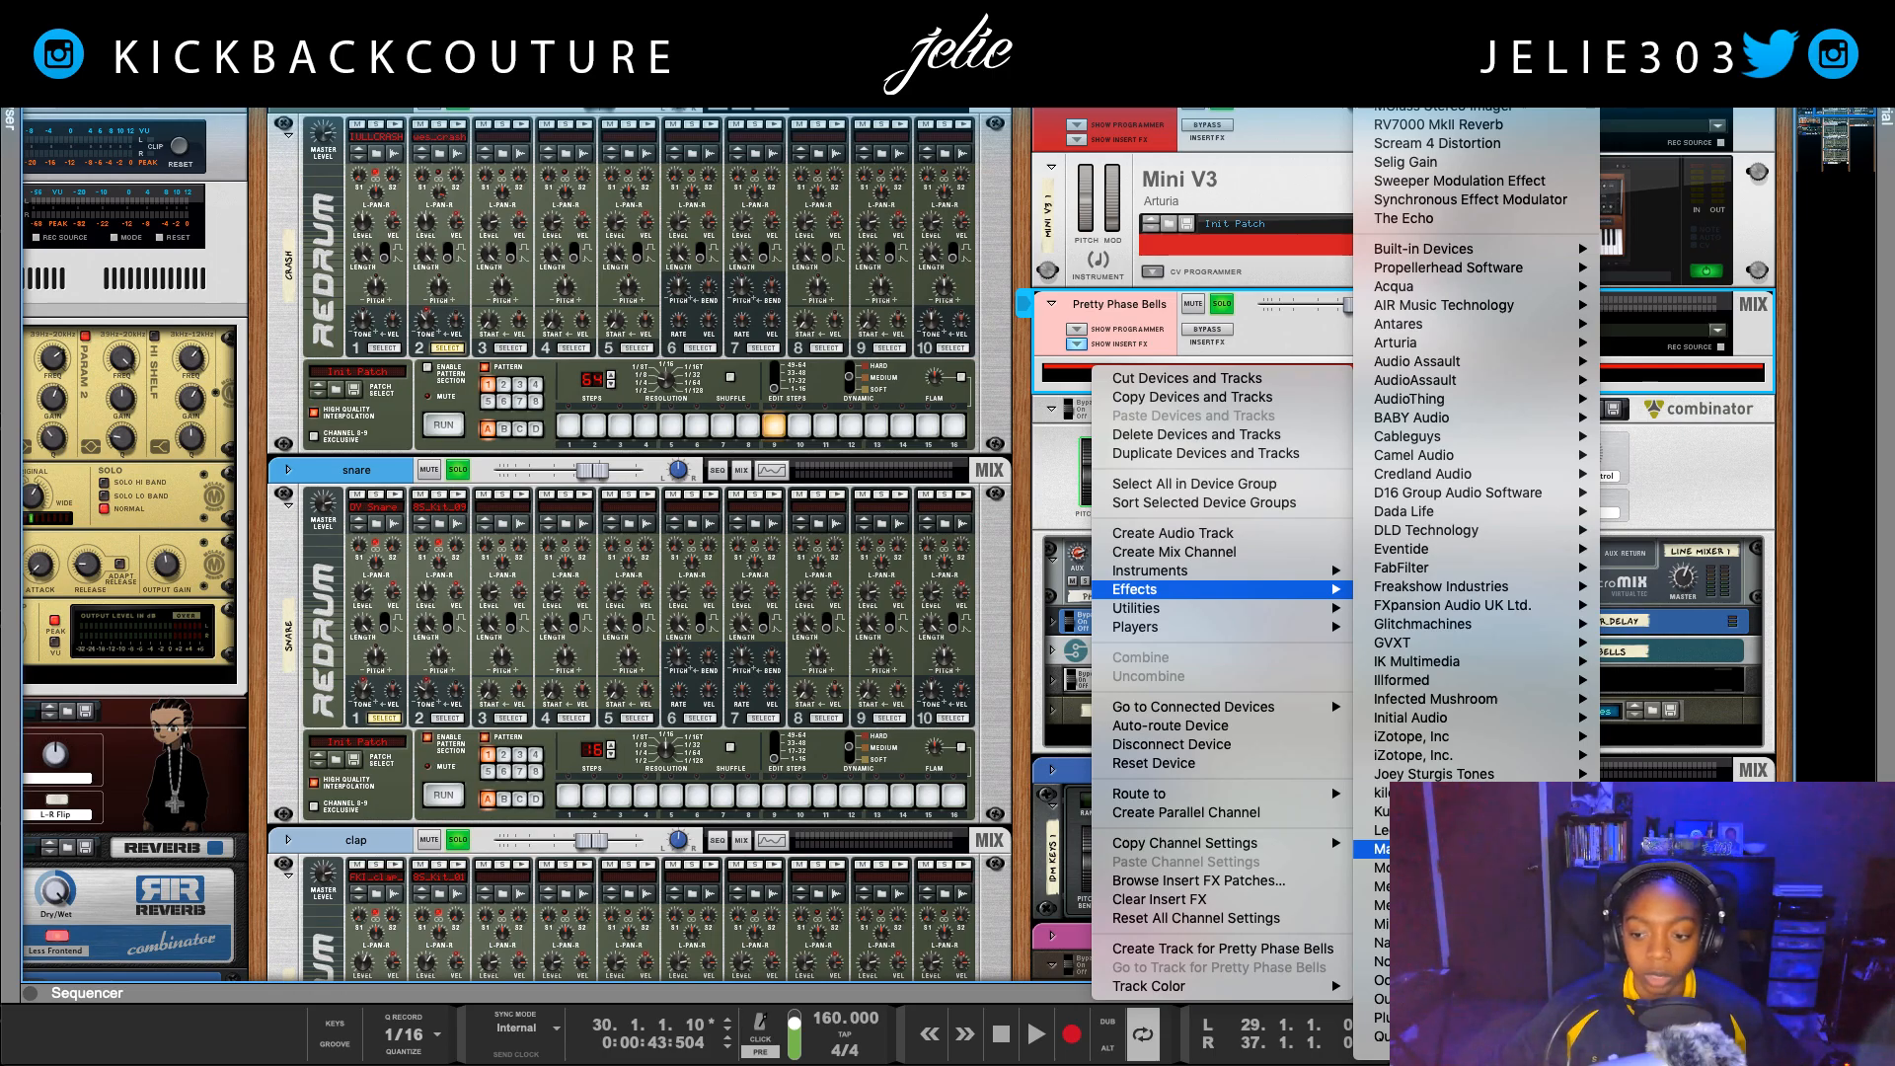
left_click(1638, 850)
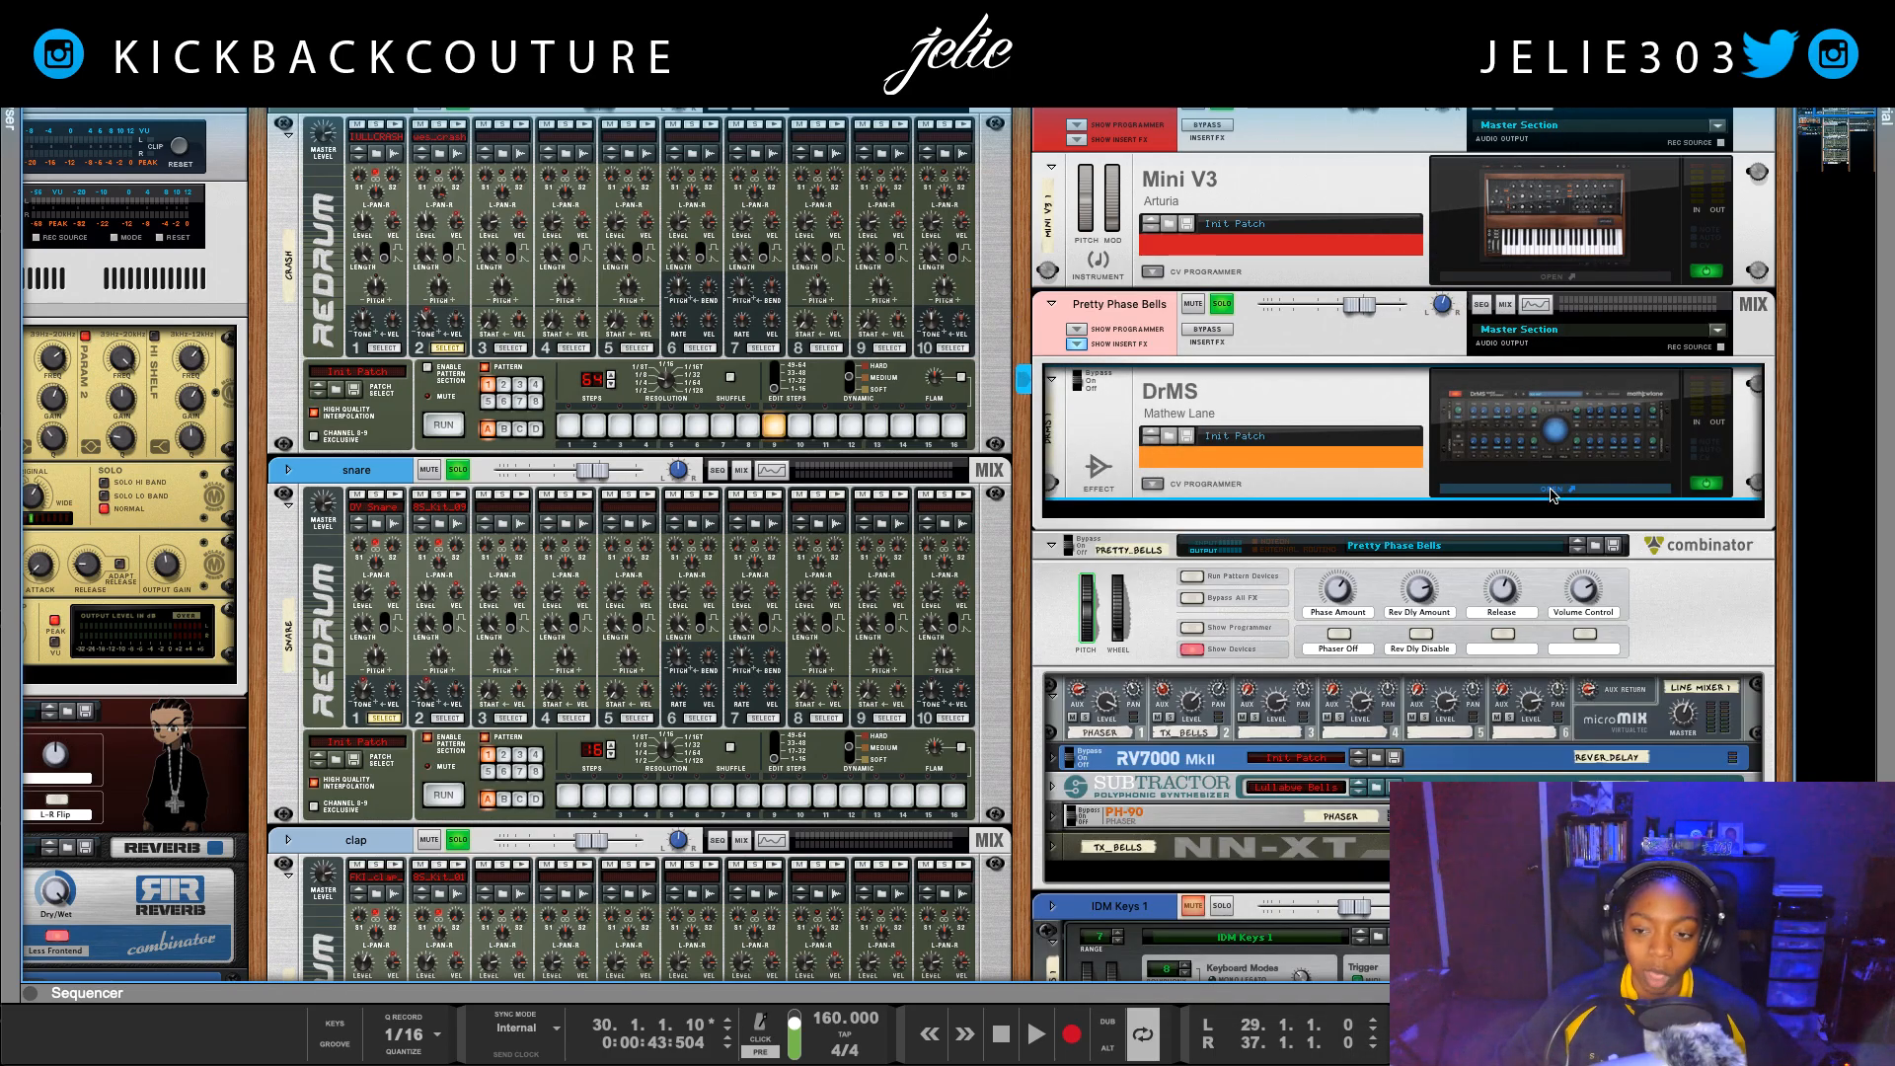
left_click(1551, 490)
left_click_drag(608, 67, 752, 393)
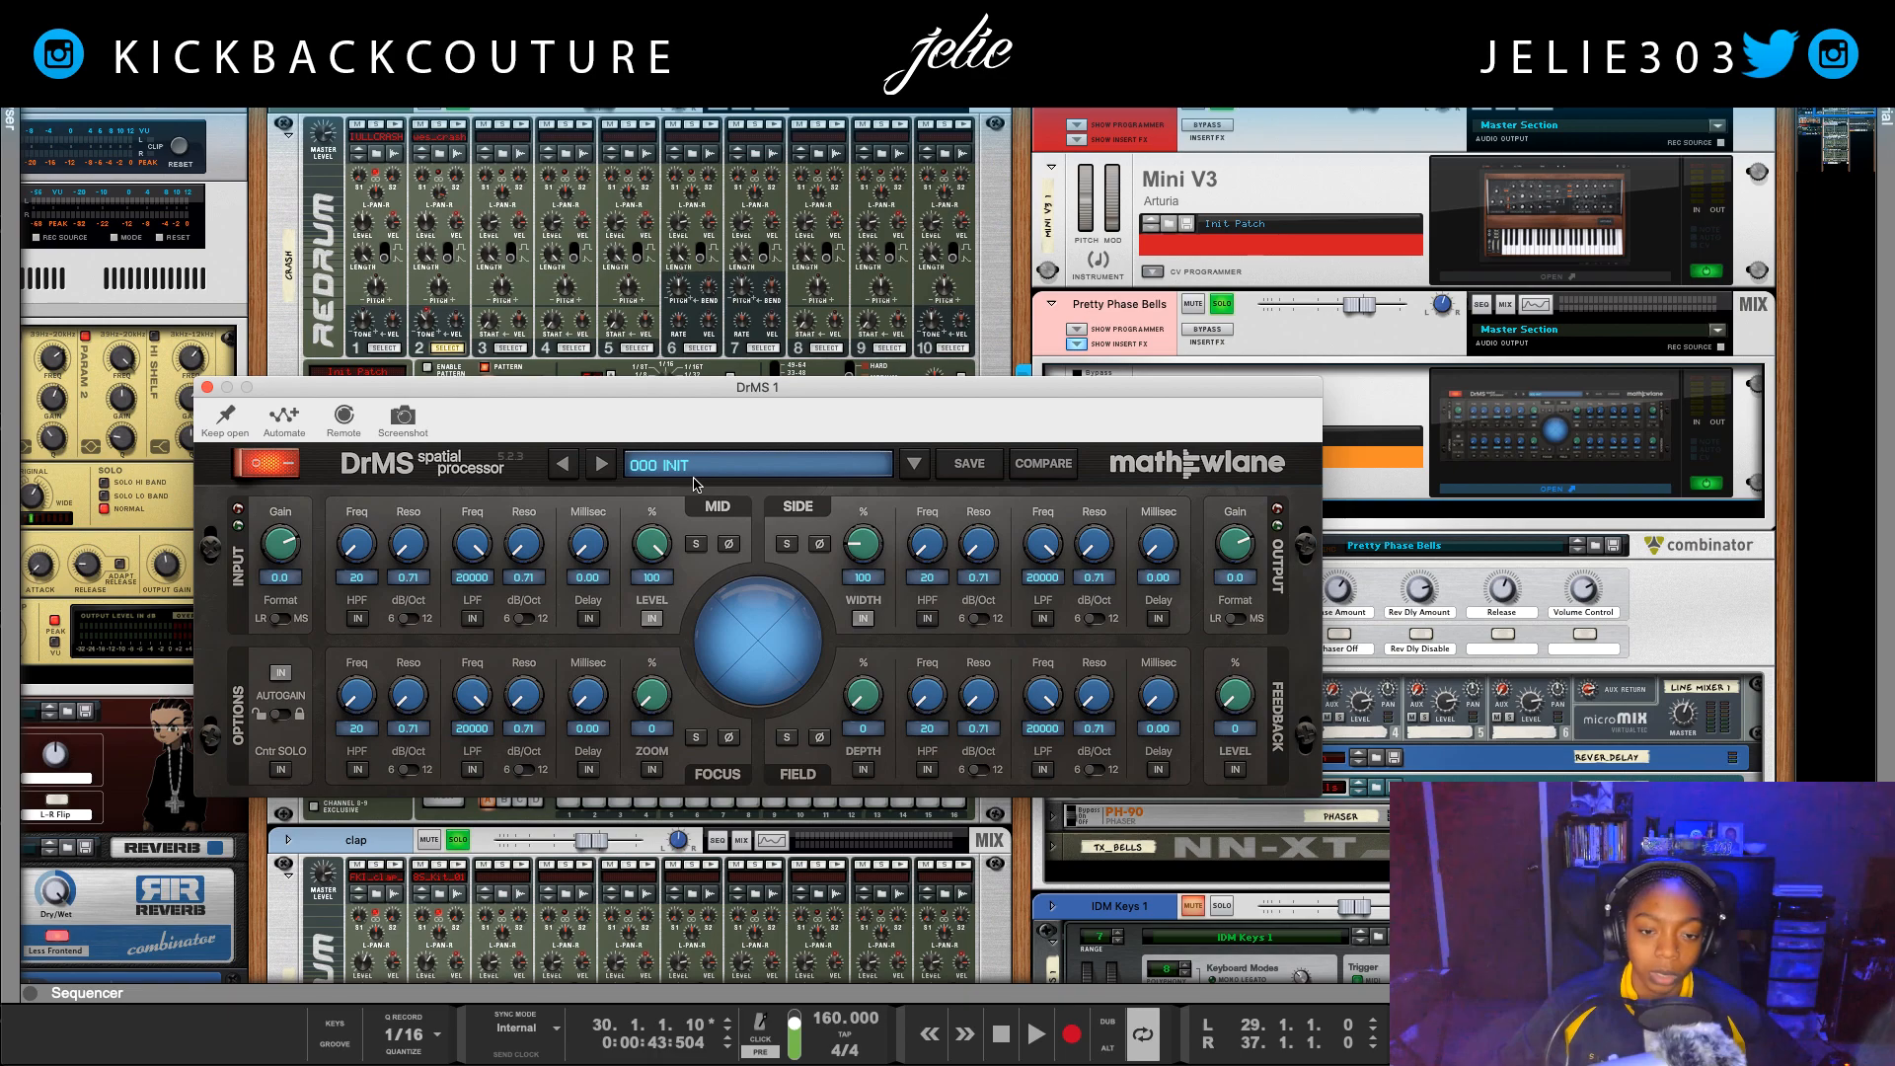
Step: Load the DP EXTRA WIDTH AND CHARACTER preset in DrMS, lower its output gain to about -7.8 and close it
left_click(693, 473)
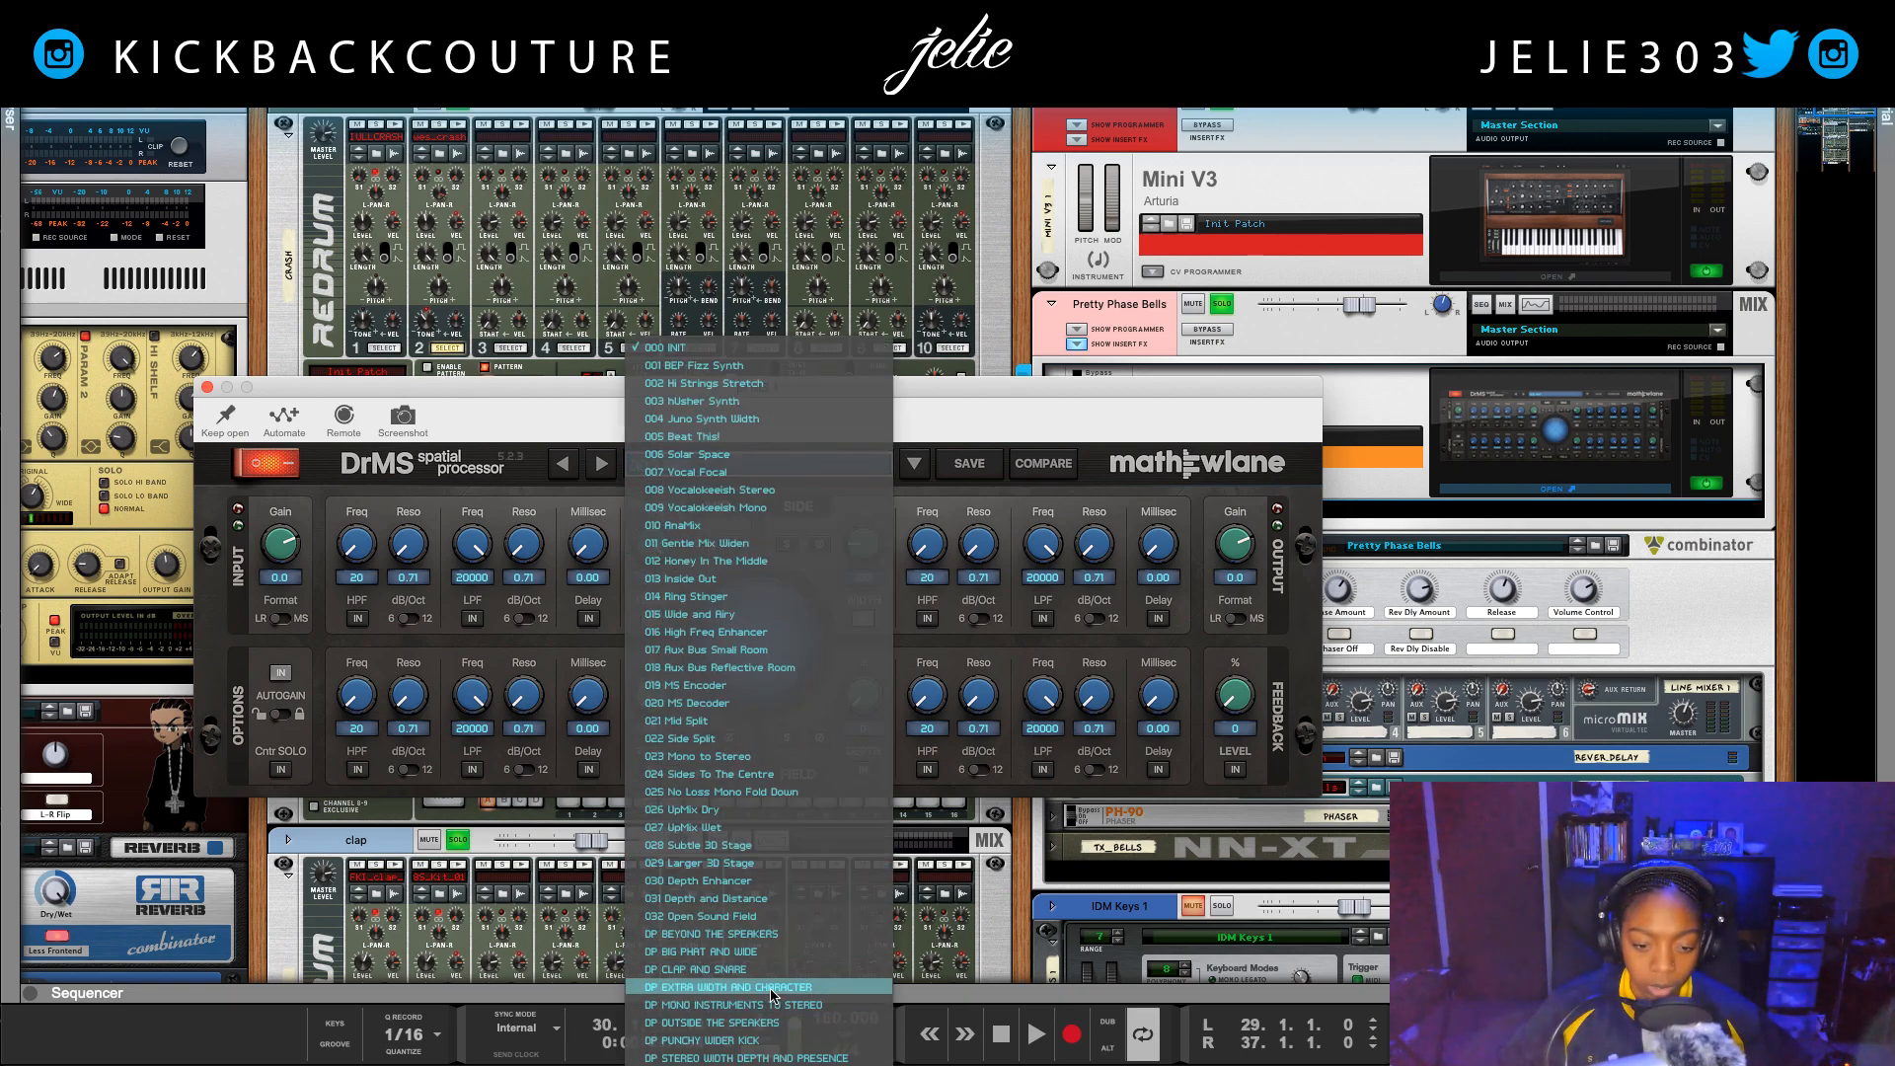
left_click(757, 983)
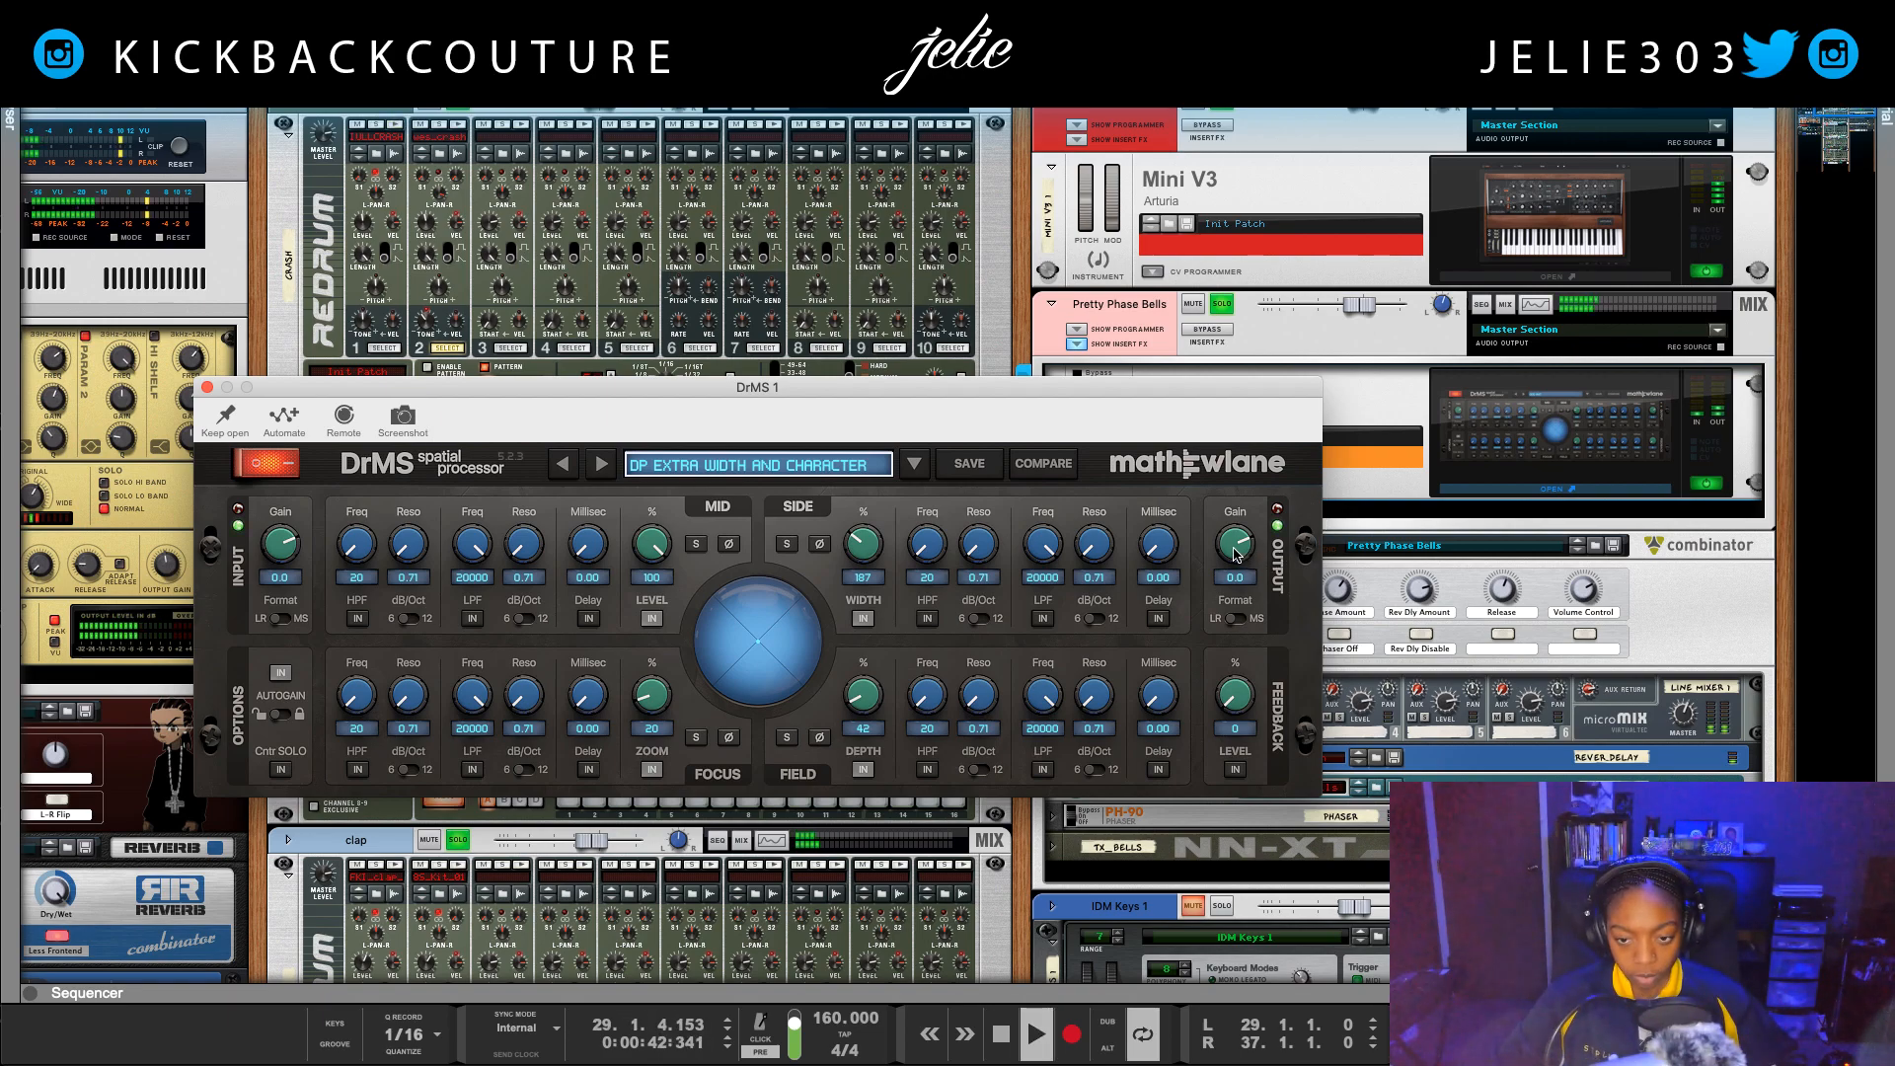
mouse_move(1234, 555)
left_mouse_down()
mouse_move(1235, 604)
mouse_move(1232, 551)
left_mouse_up()
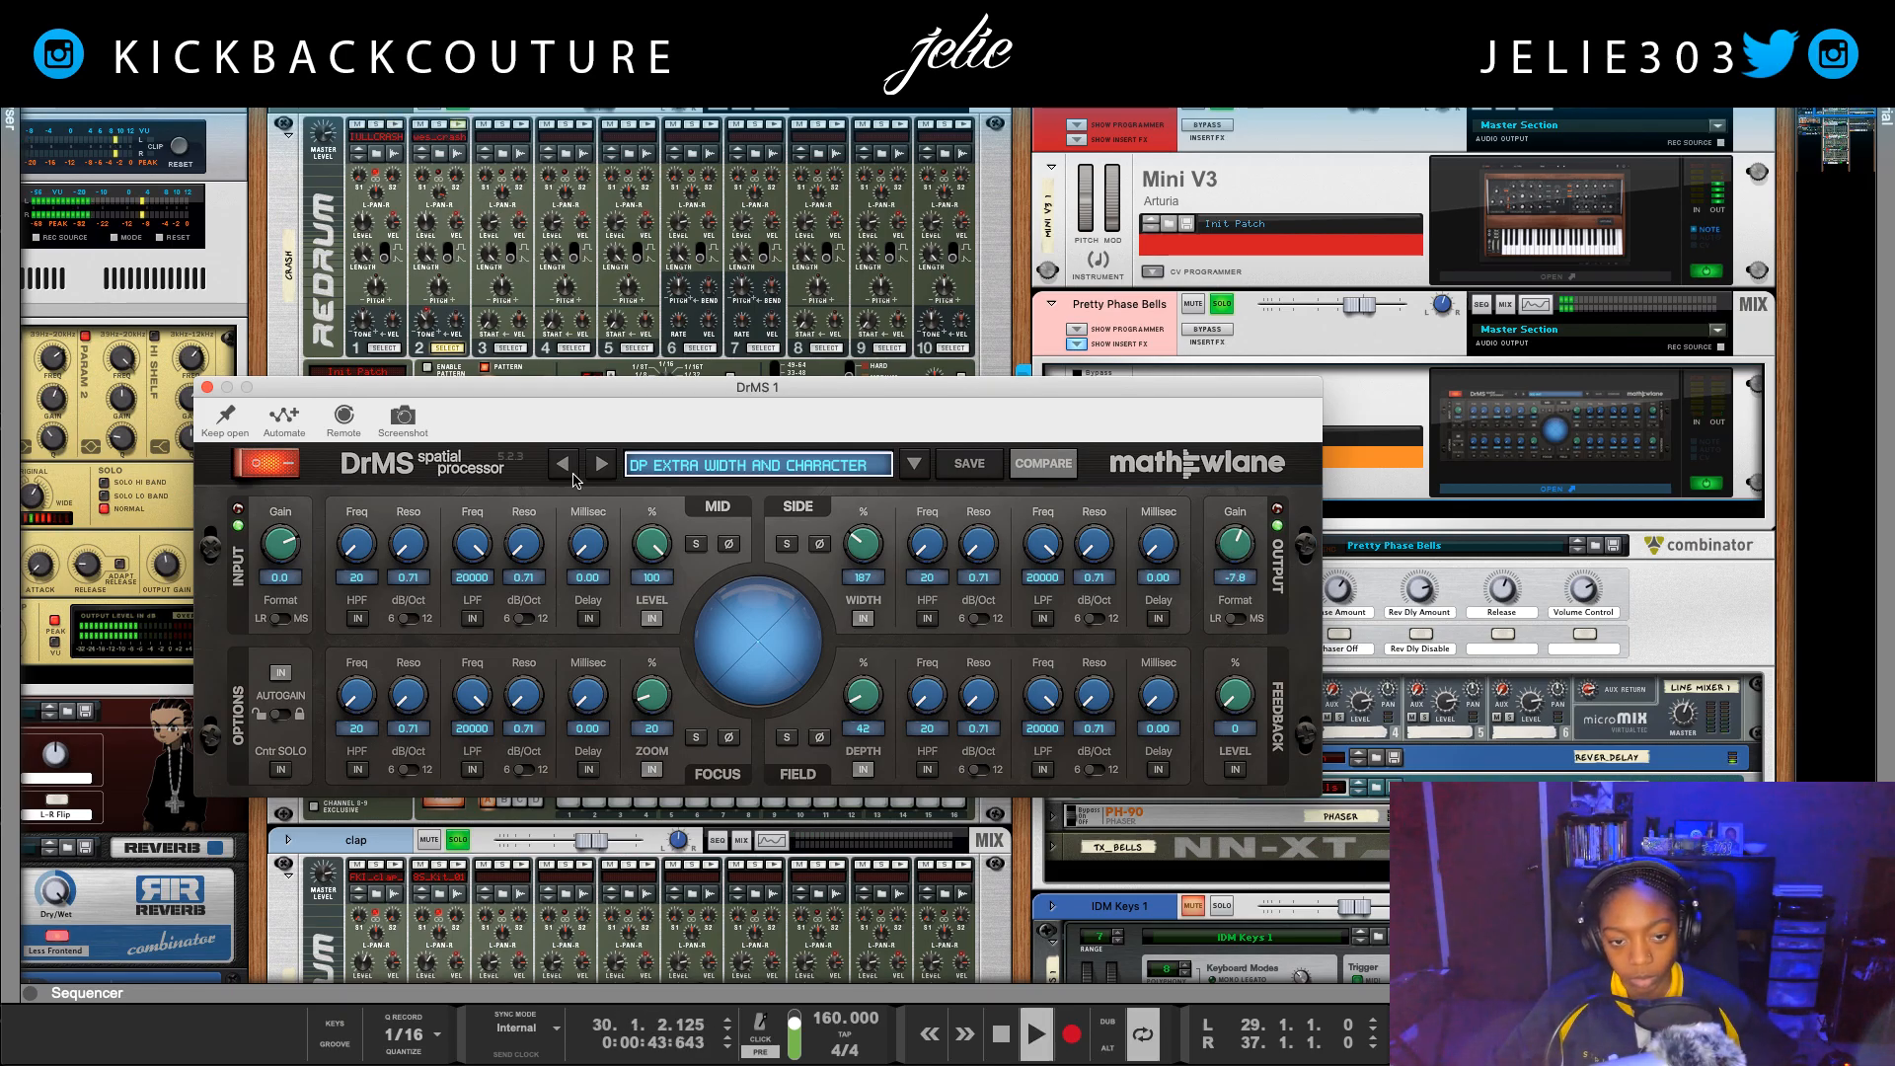
left_click(208, 386)
Step: Play the loop and compare the Pretty Phase Bells sound with its insert effects bypassed and active
left_click(1208, 335)
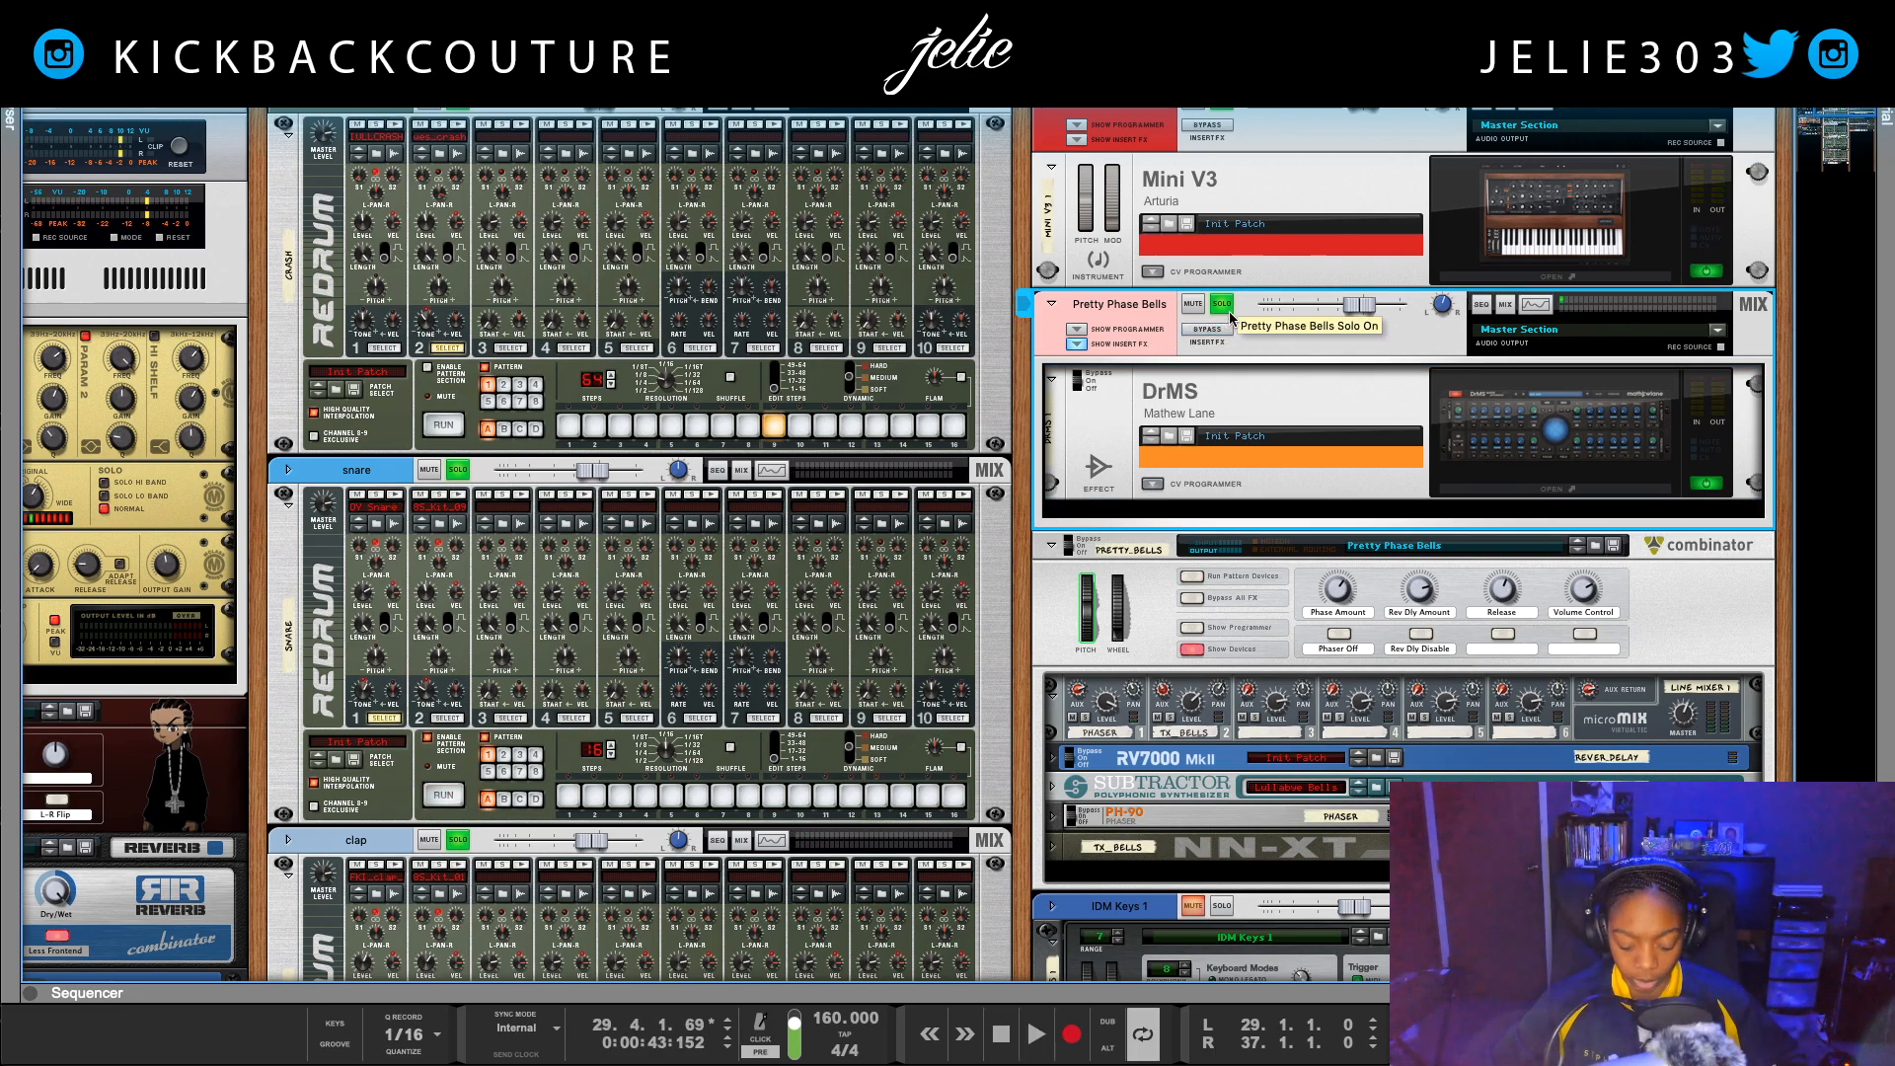
key("space")
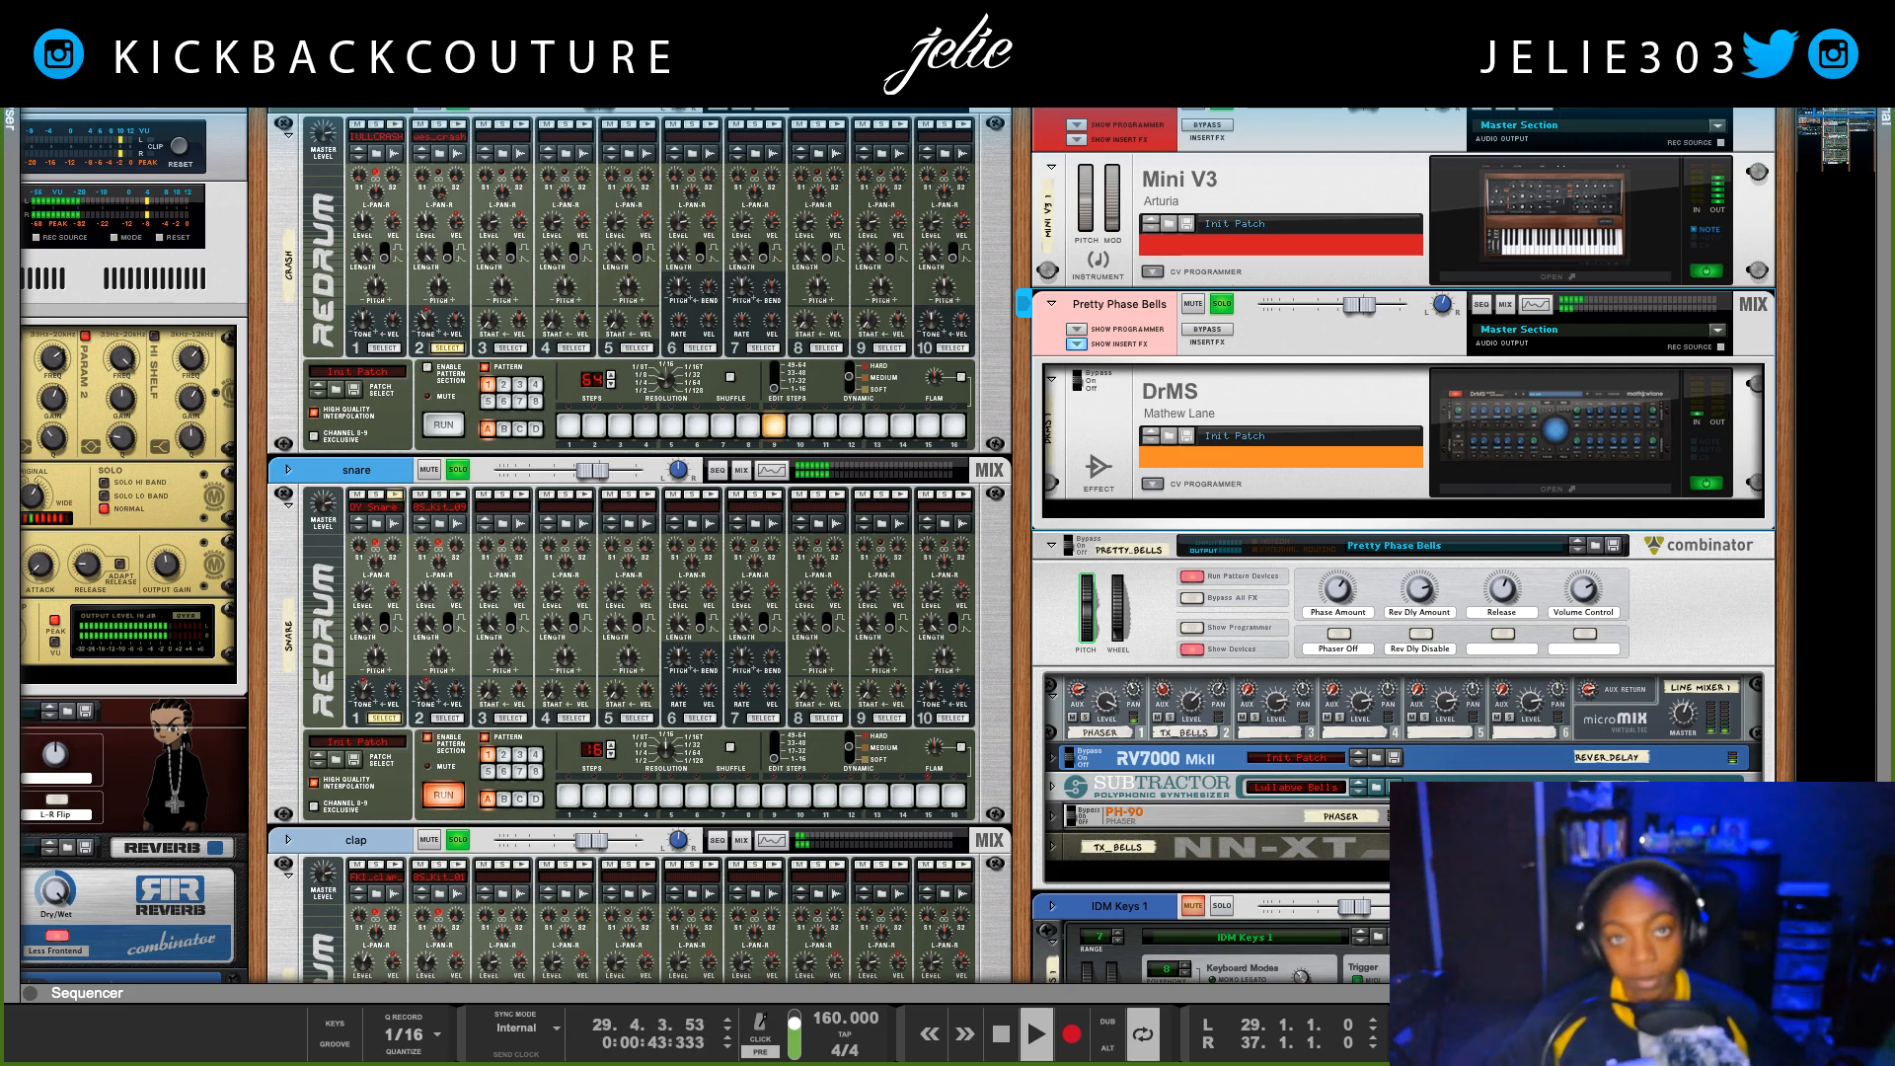
left_click(997, 1039)
left_click(999, 1036)
left_click(1004, 1032)
left_click(1007, 1029)
key("space")
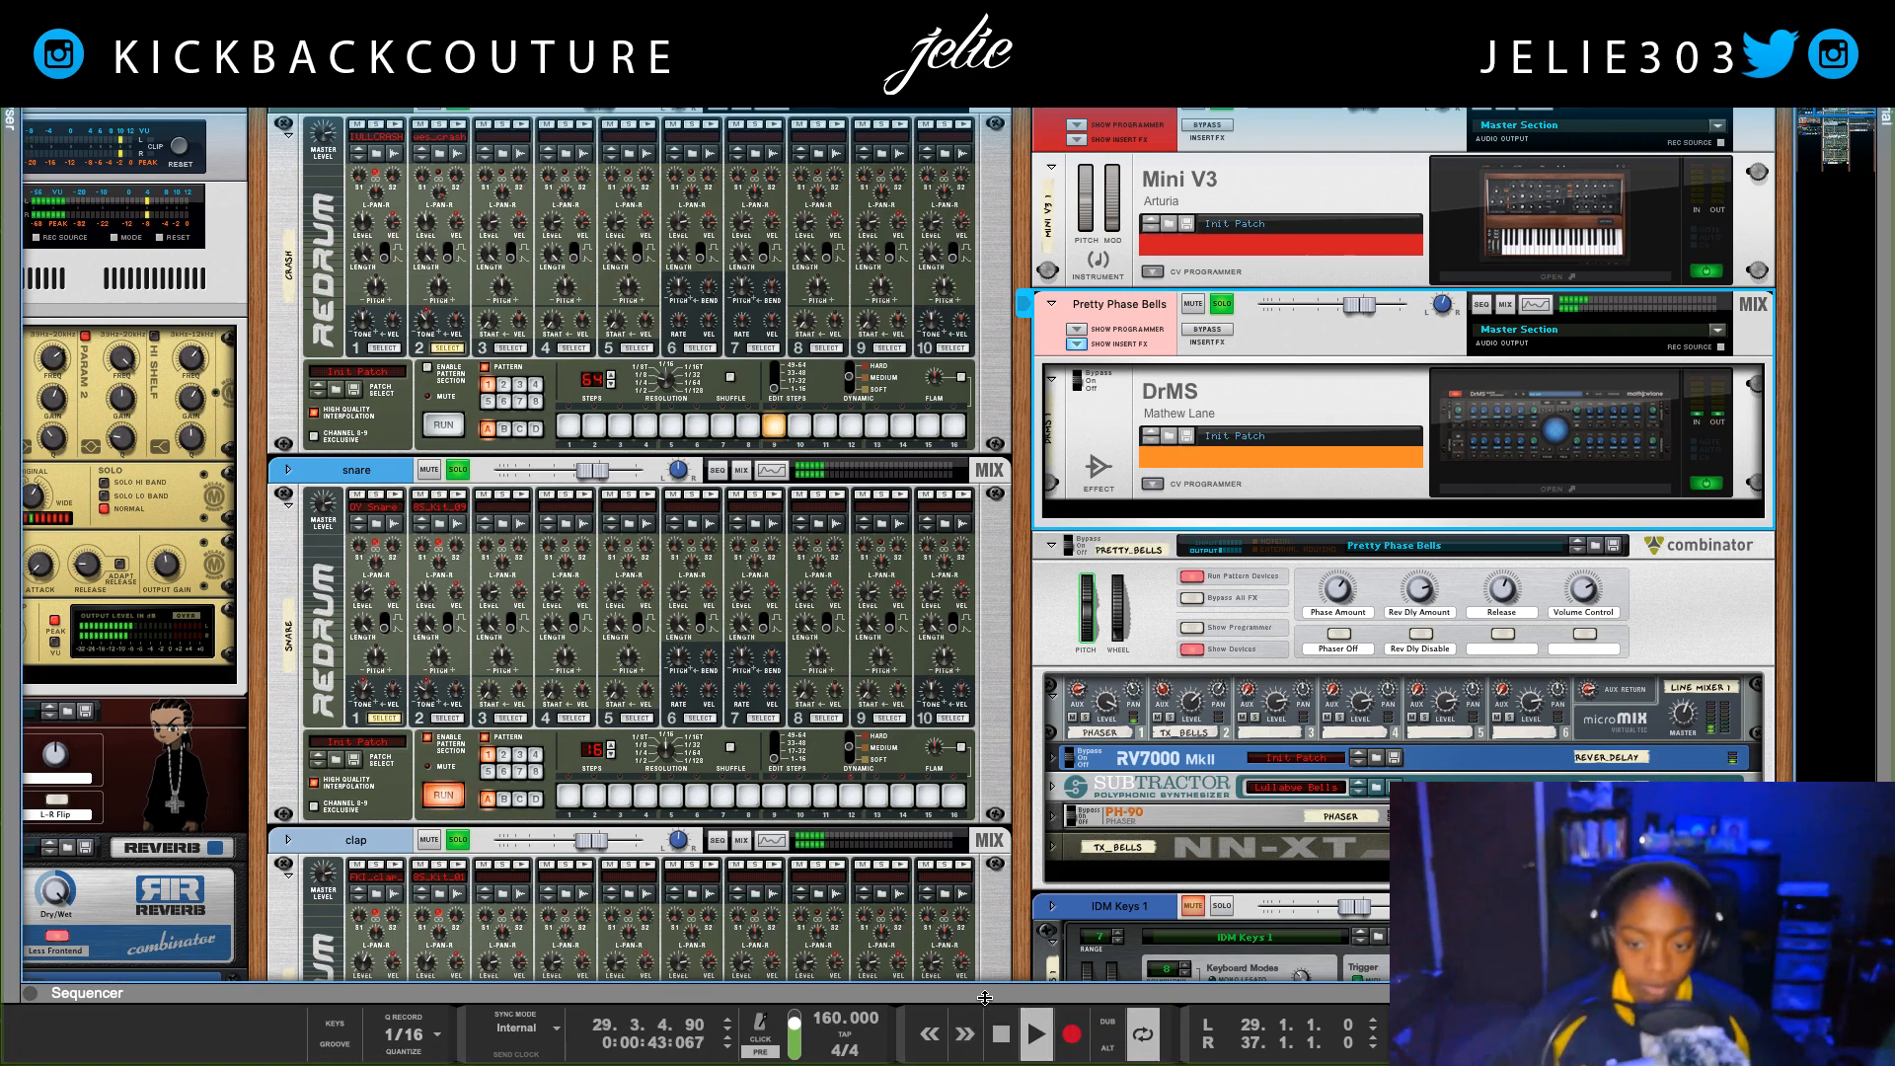
left_click(1224, 333)
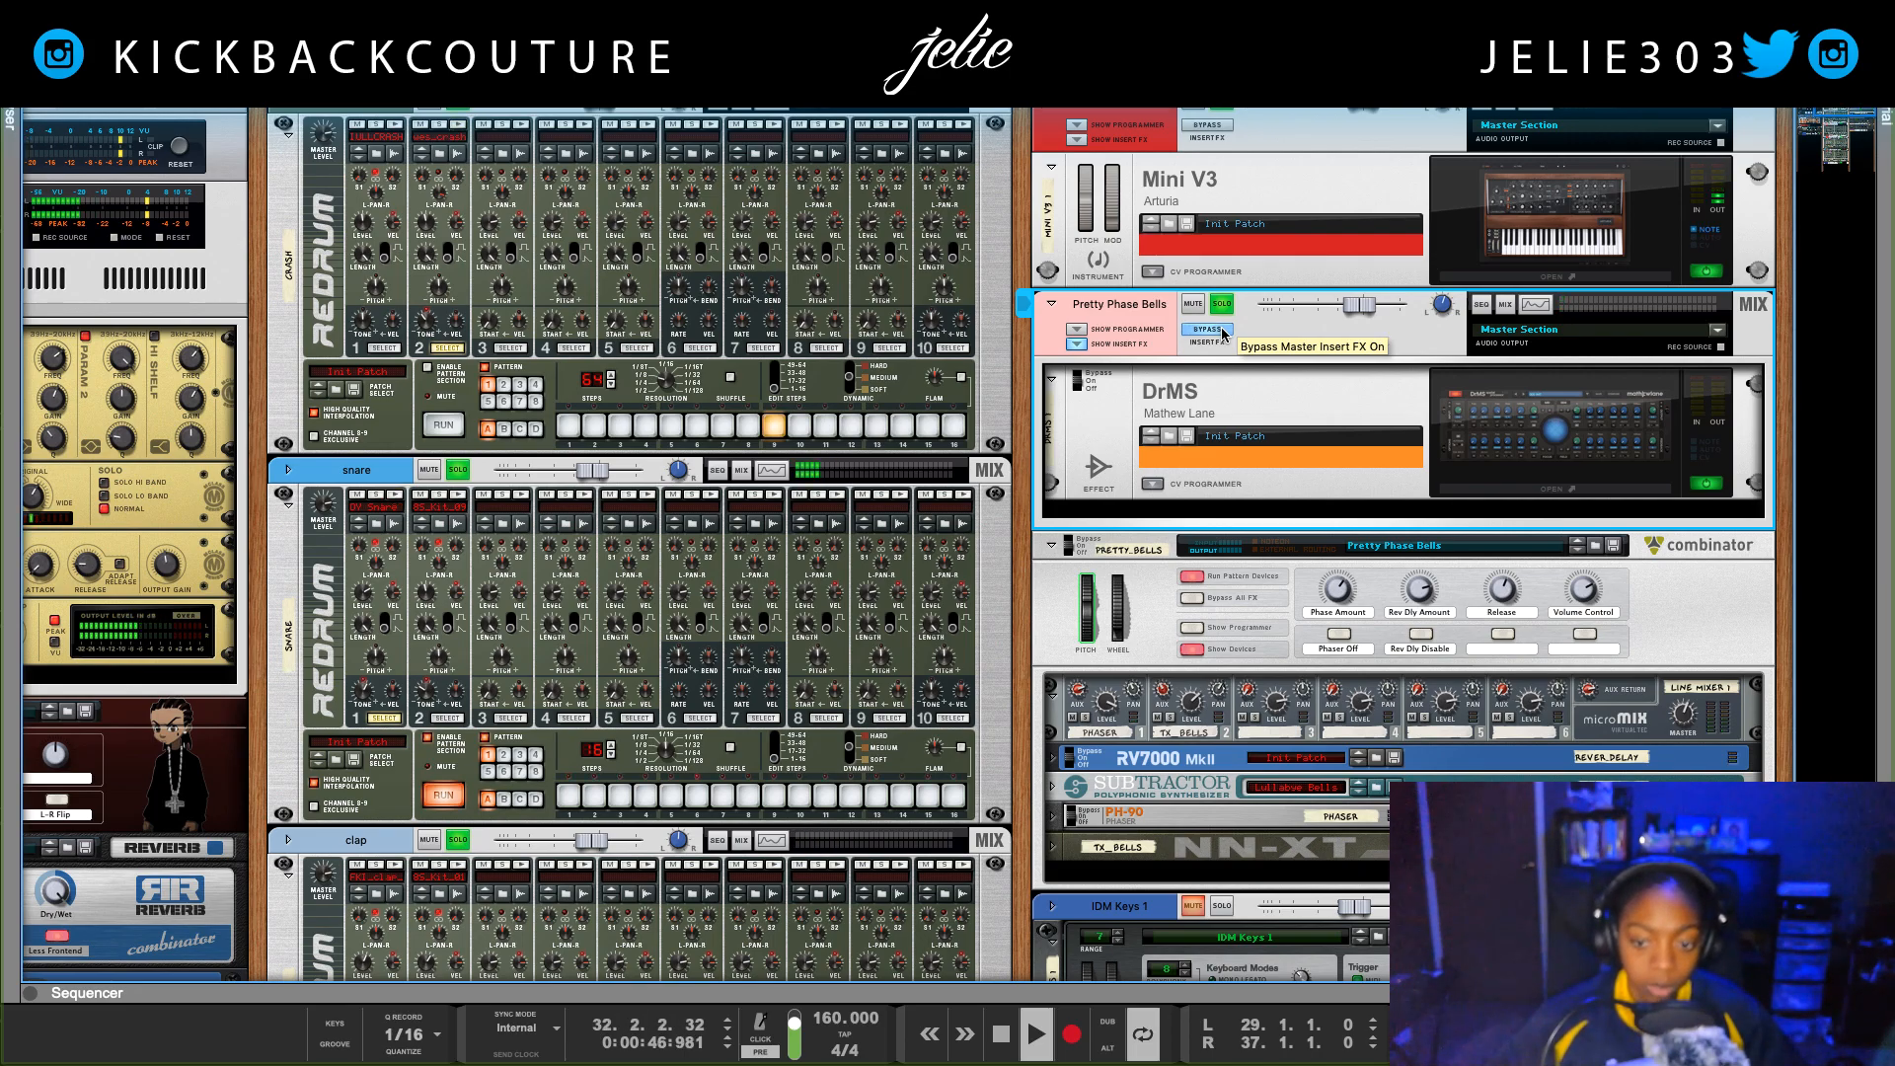
left_click(1224, 334)
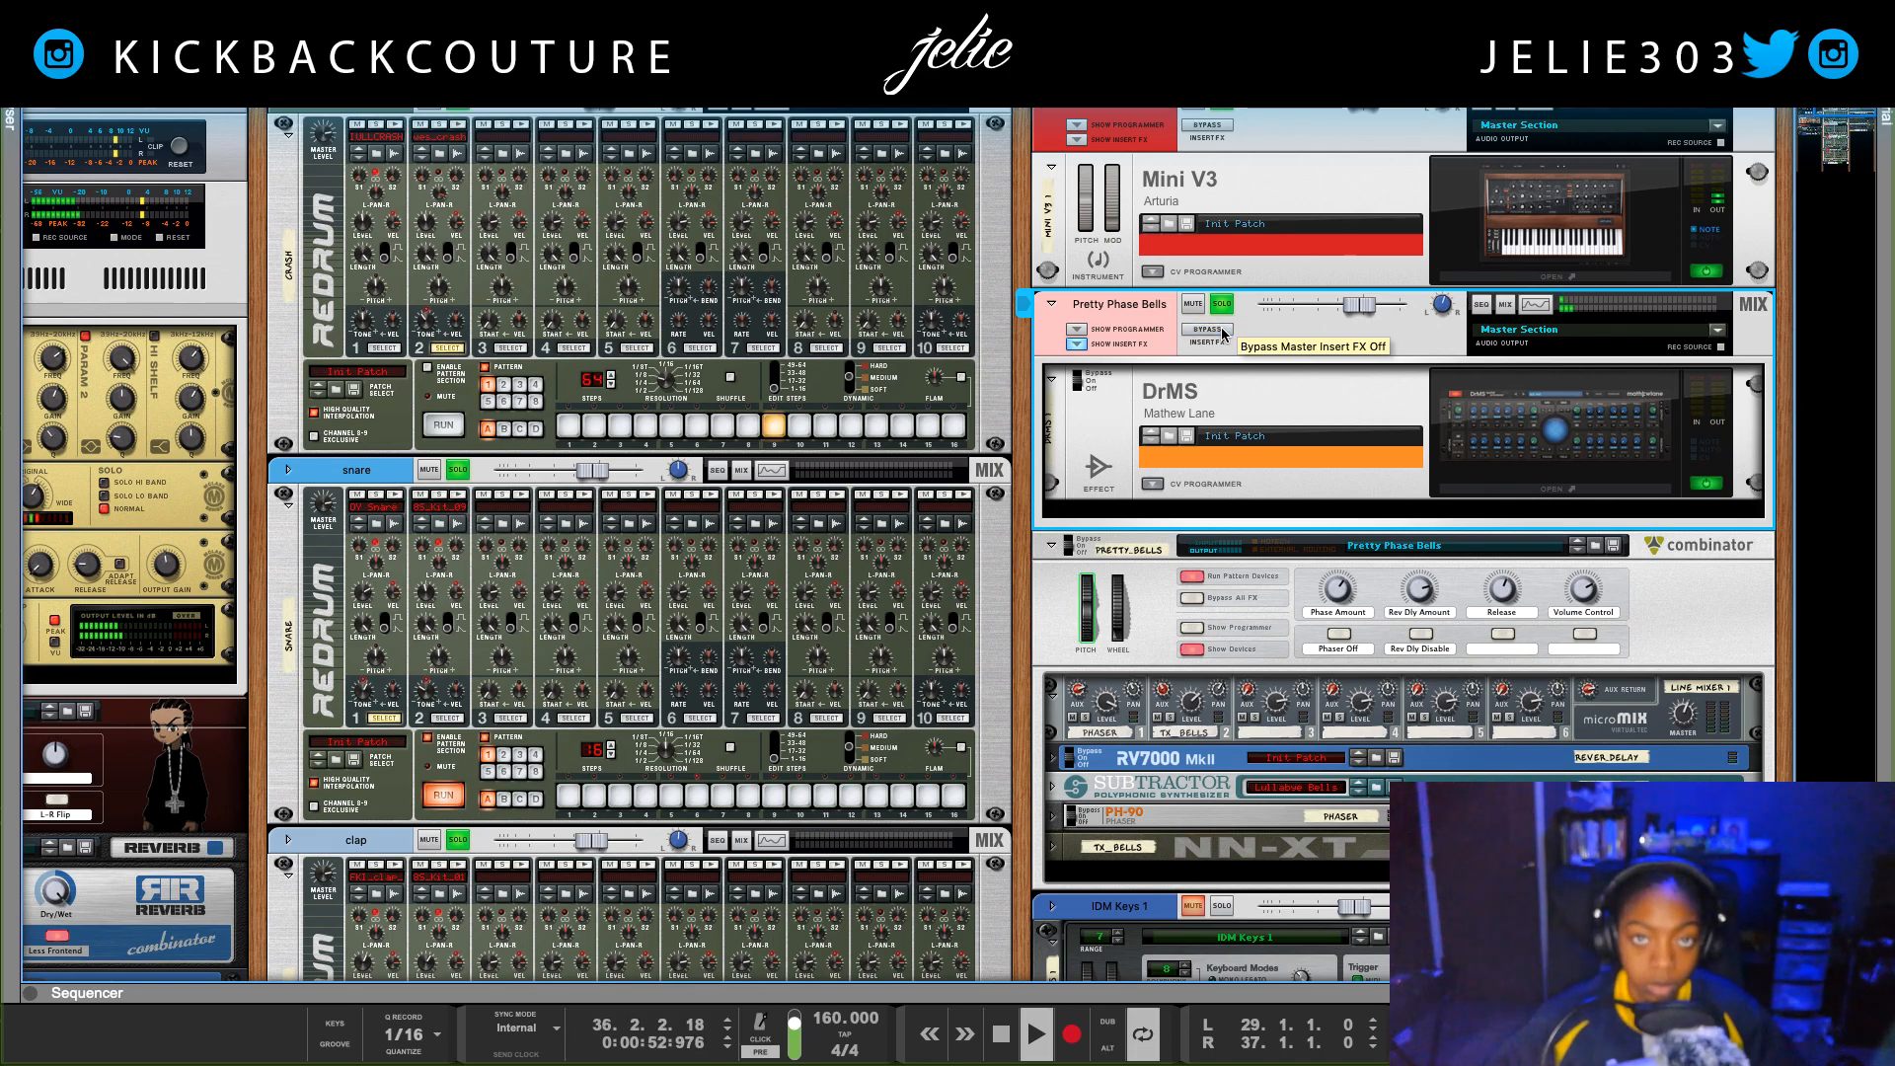
left_click(1224, 333)
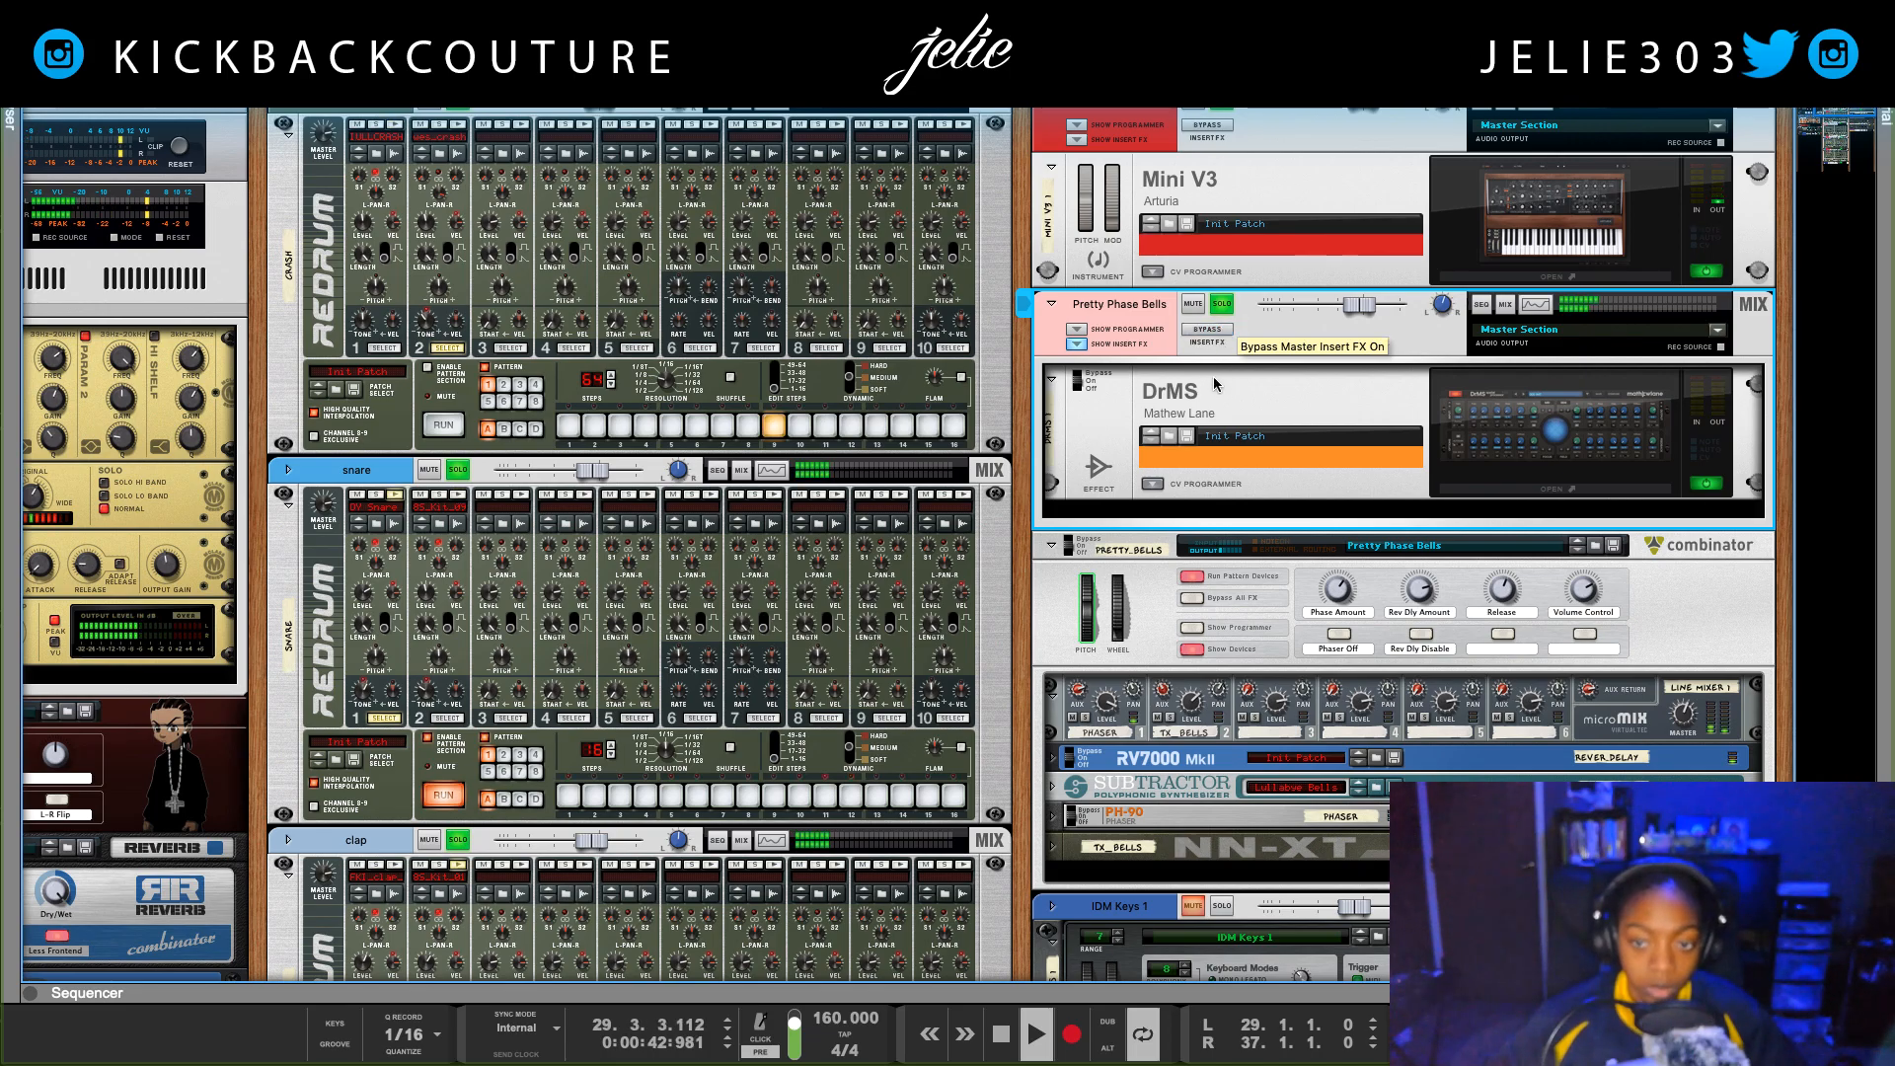
Step: Fold away the Pretty Phase Bells insert effects and Combinator, and solo the IDM Keys 1 channel
left_click(1077, 344)
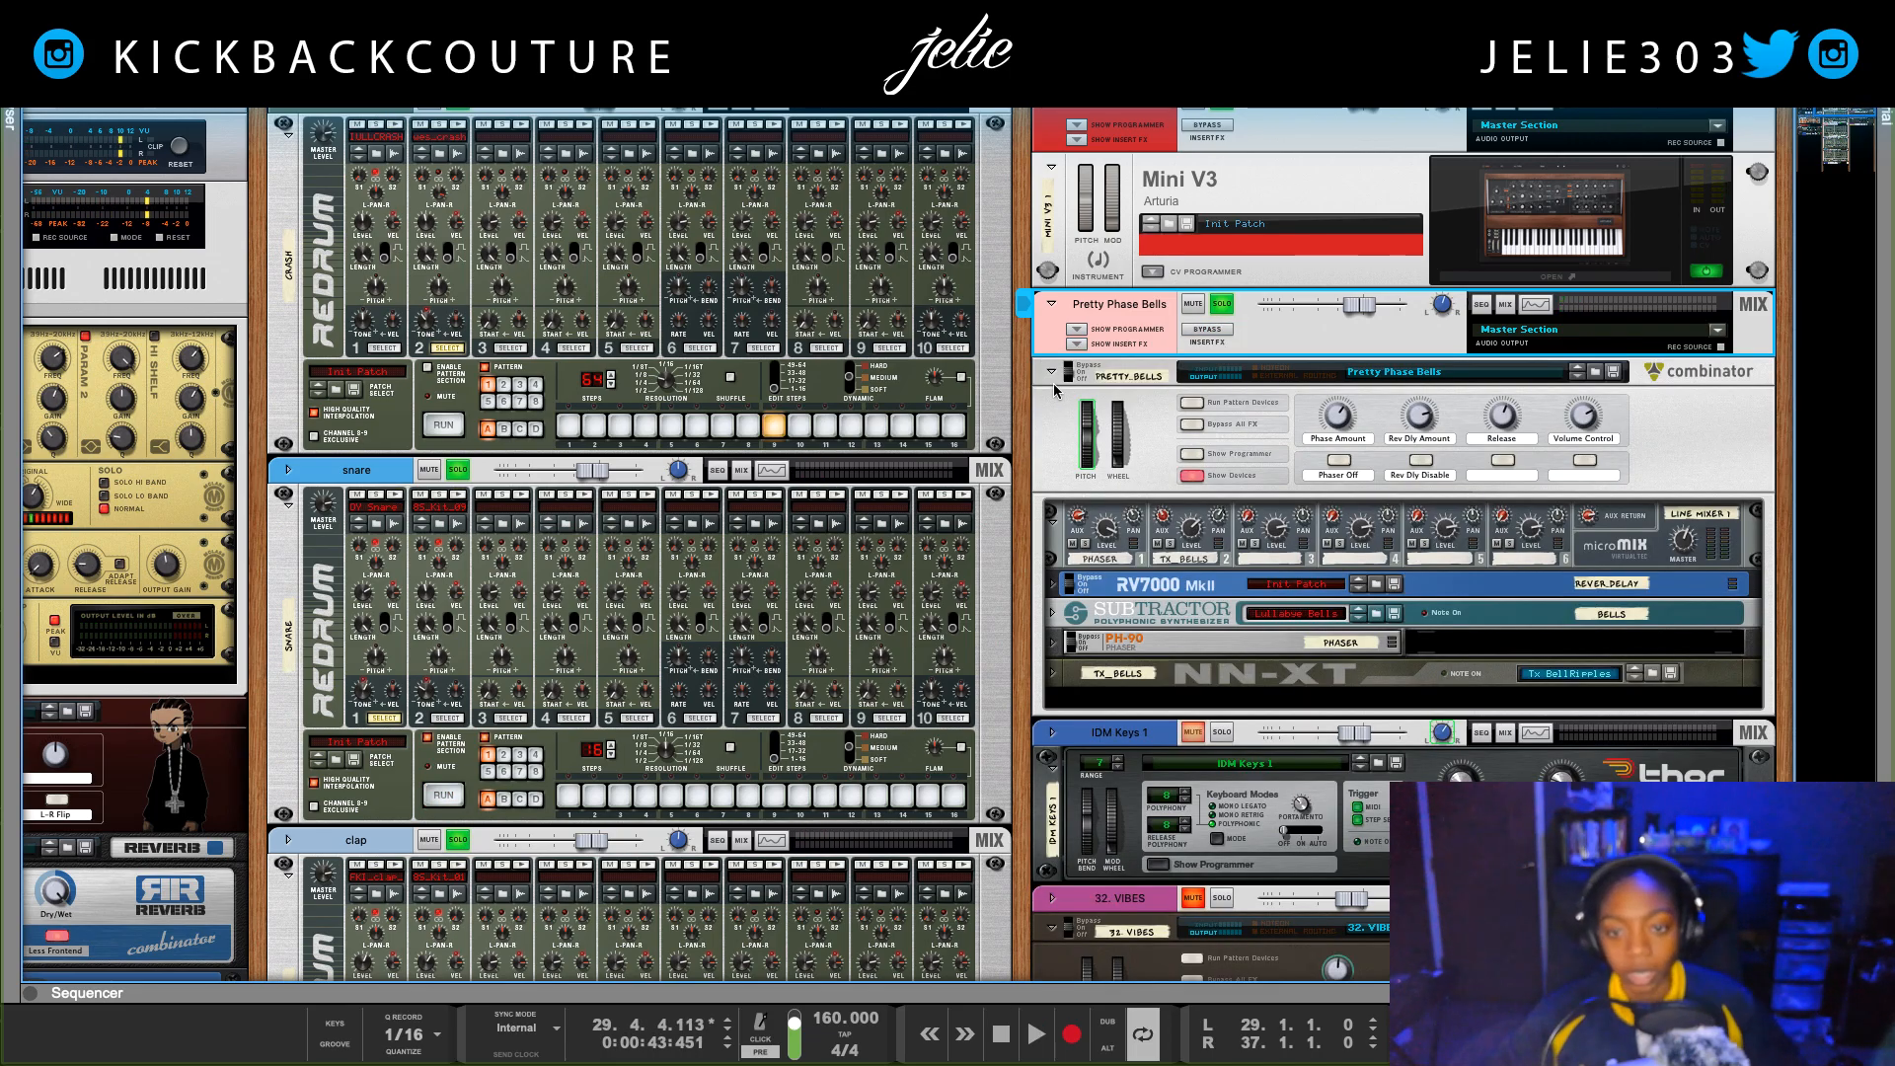
left_click(1052, 373)
left_click(1227, 404)
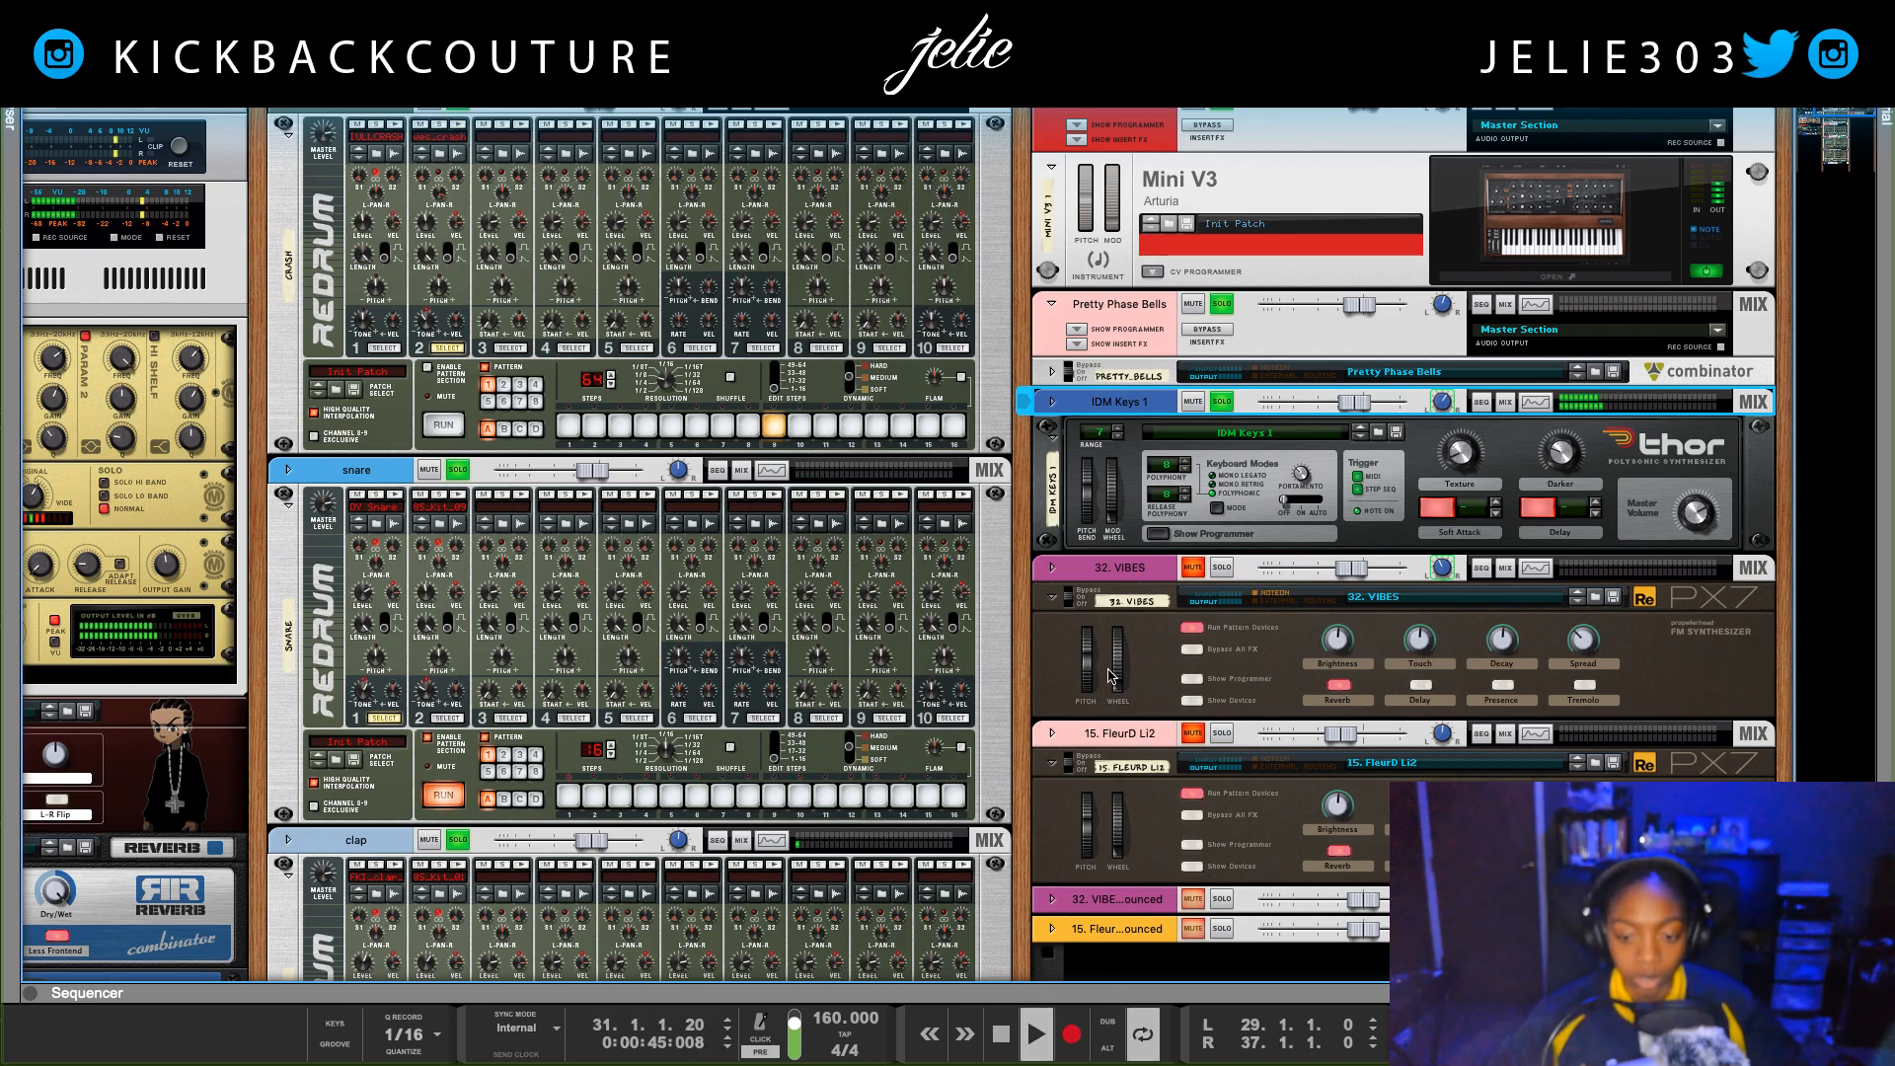
Step: Examine the IDM Keys 1 Thor programmer, master volume and channel sections during playback, and fold them away
left_click(1158, 534)
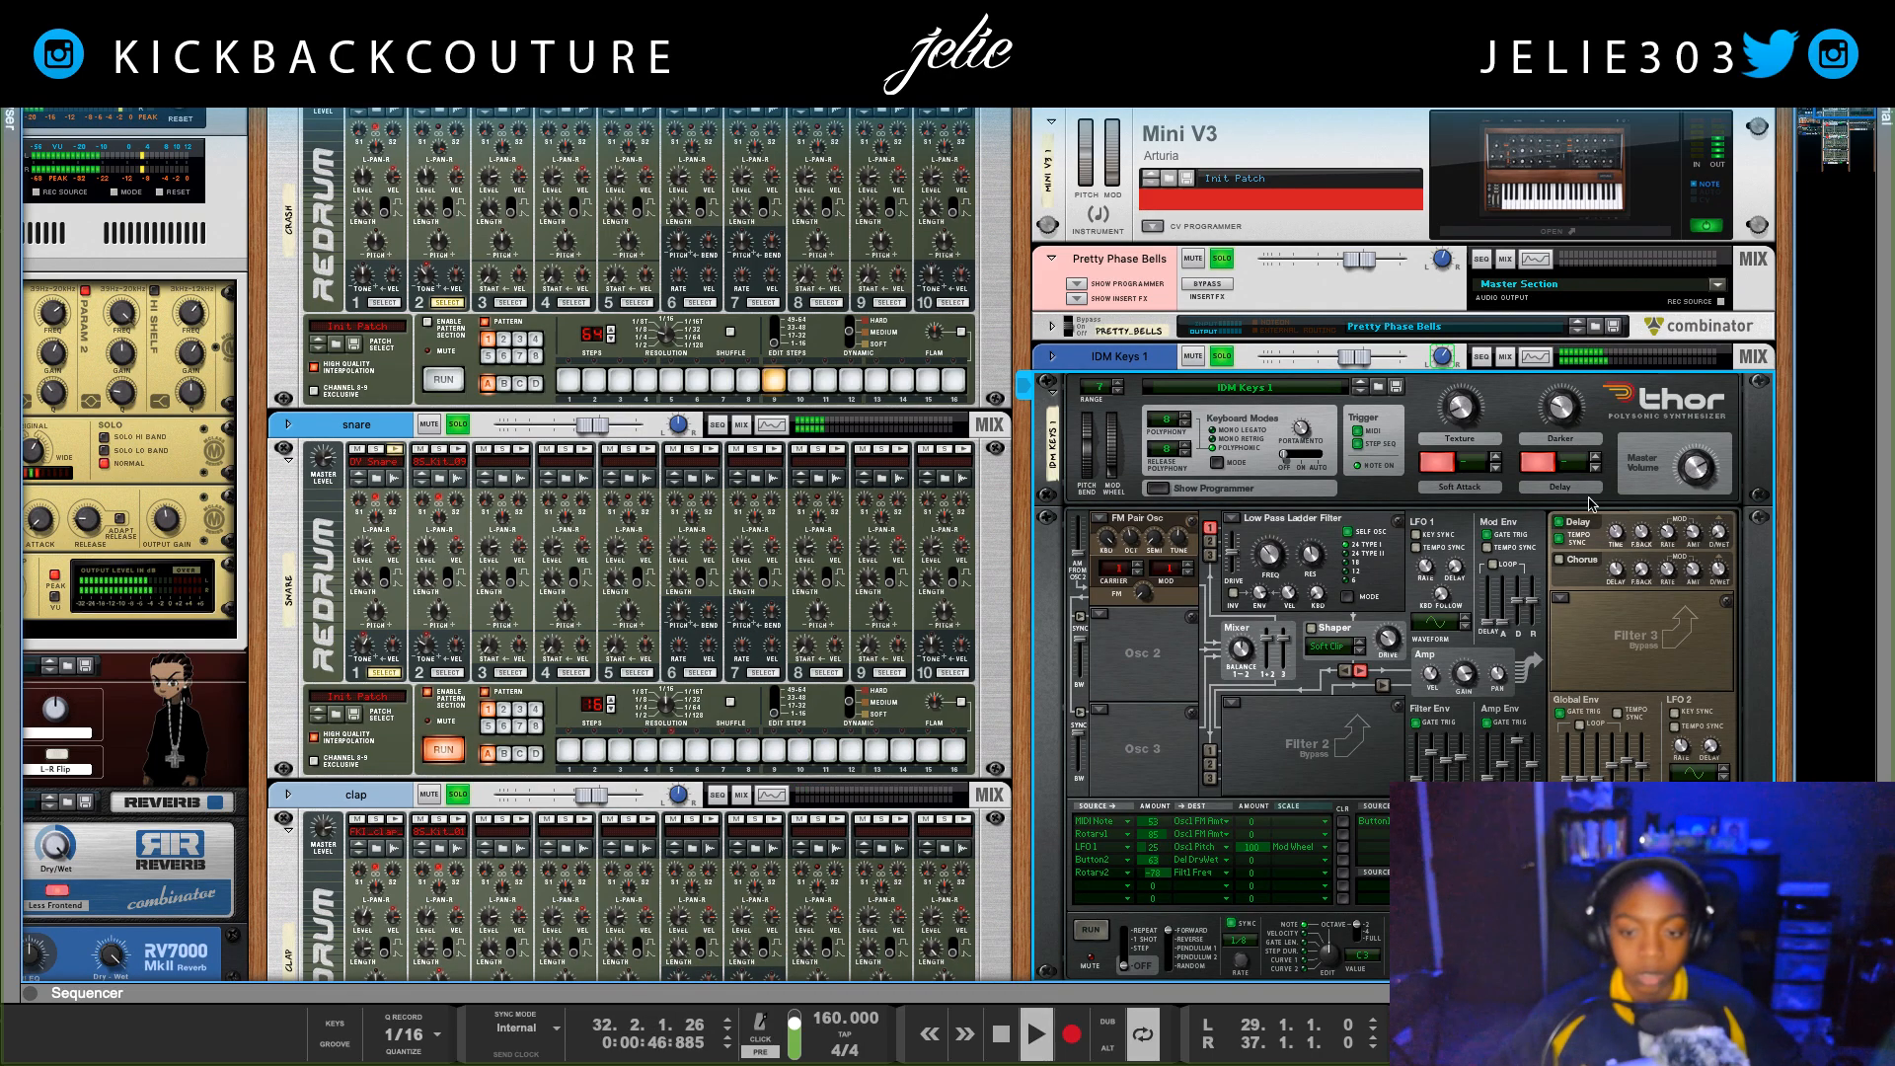
mouse_move(1684, 485)
scroll(1682, 496, "down", 4)
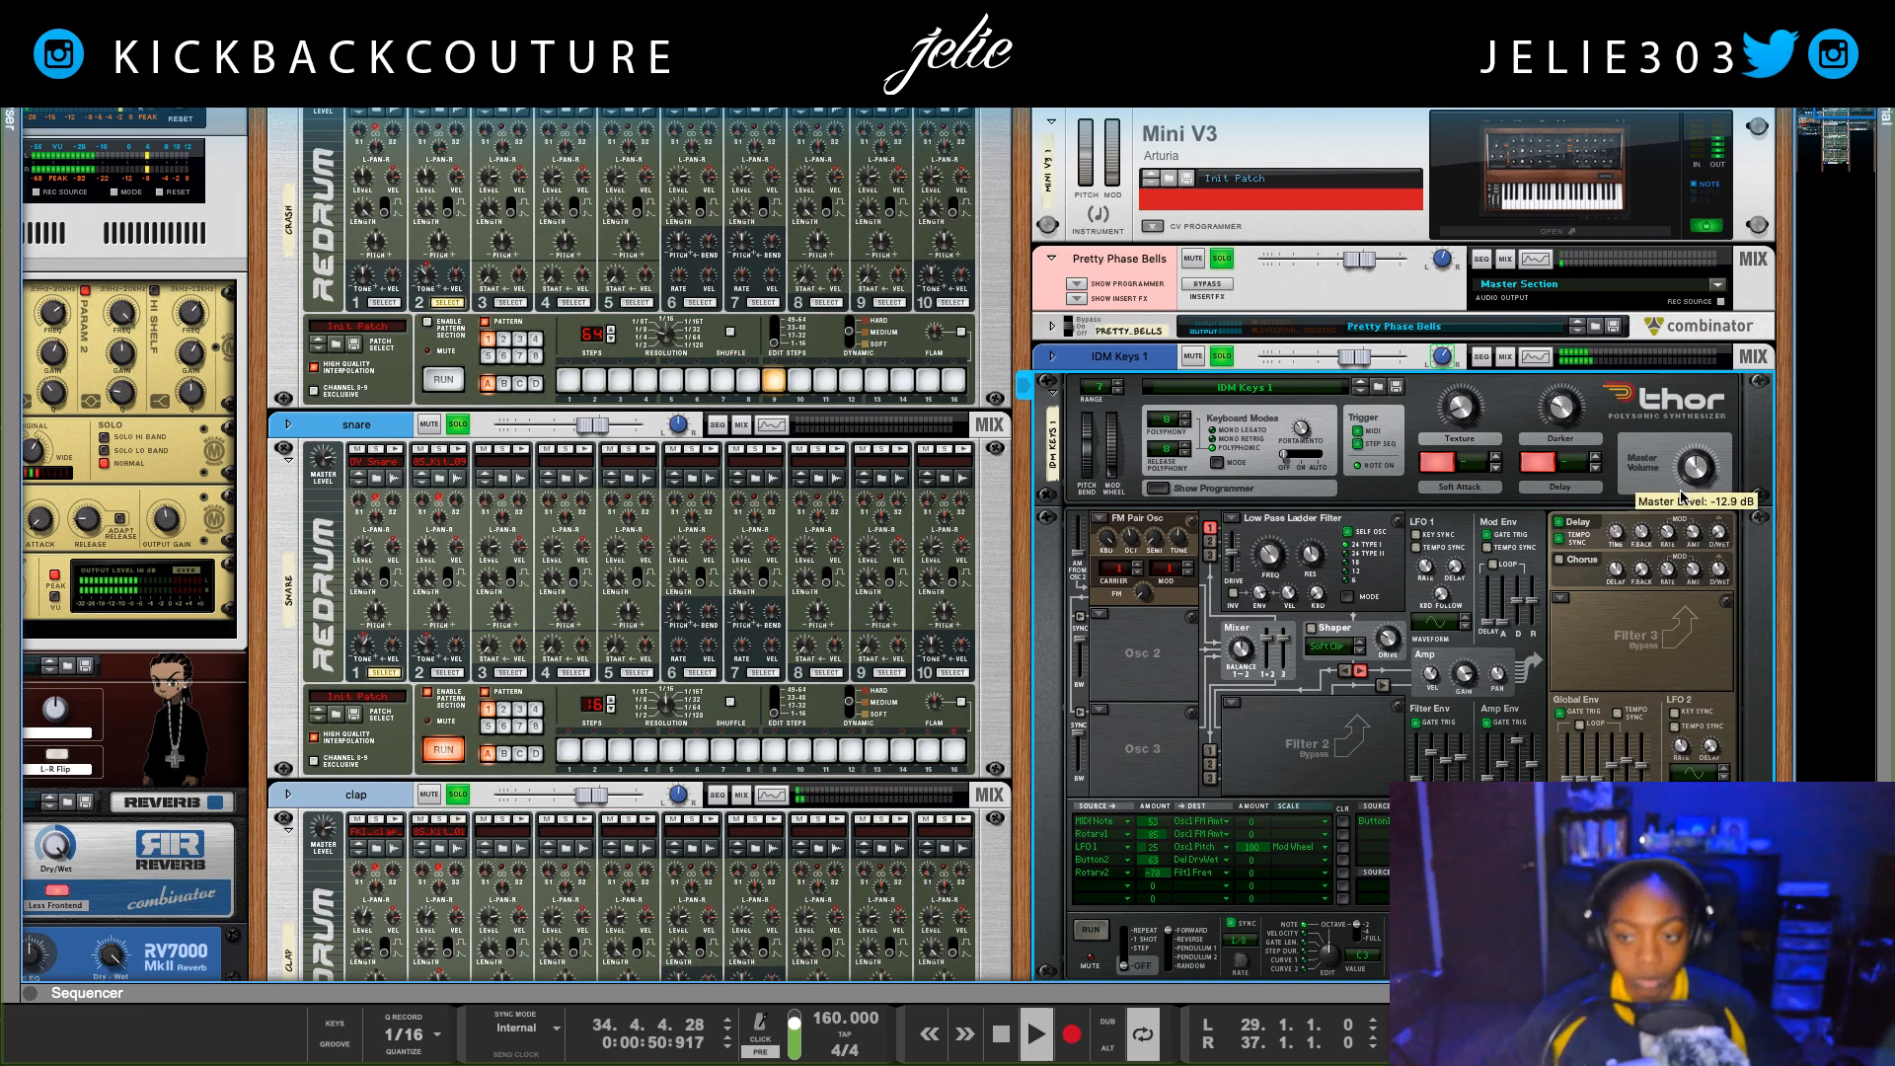
left_click(1051, 358)
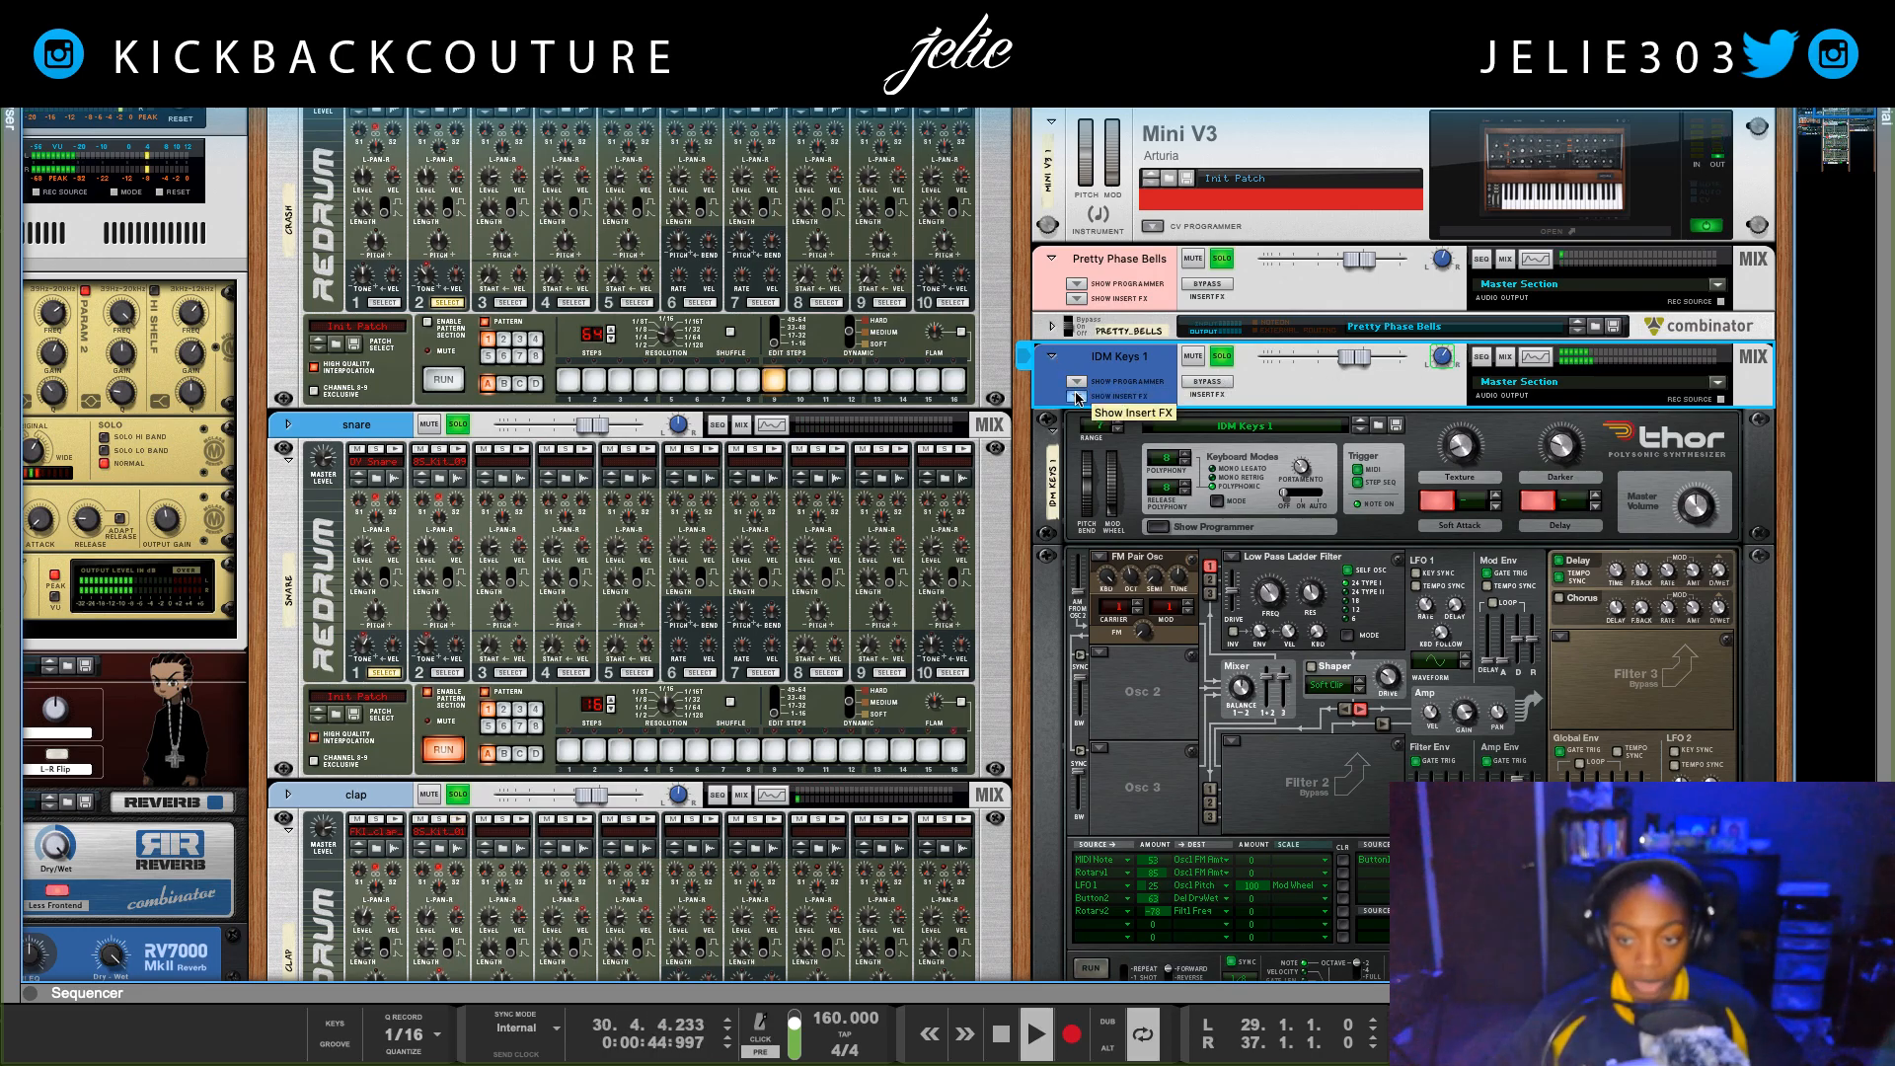
left_click(1077, 395)
left_click(1074, 381)
left_click(1072, 381)
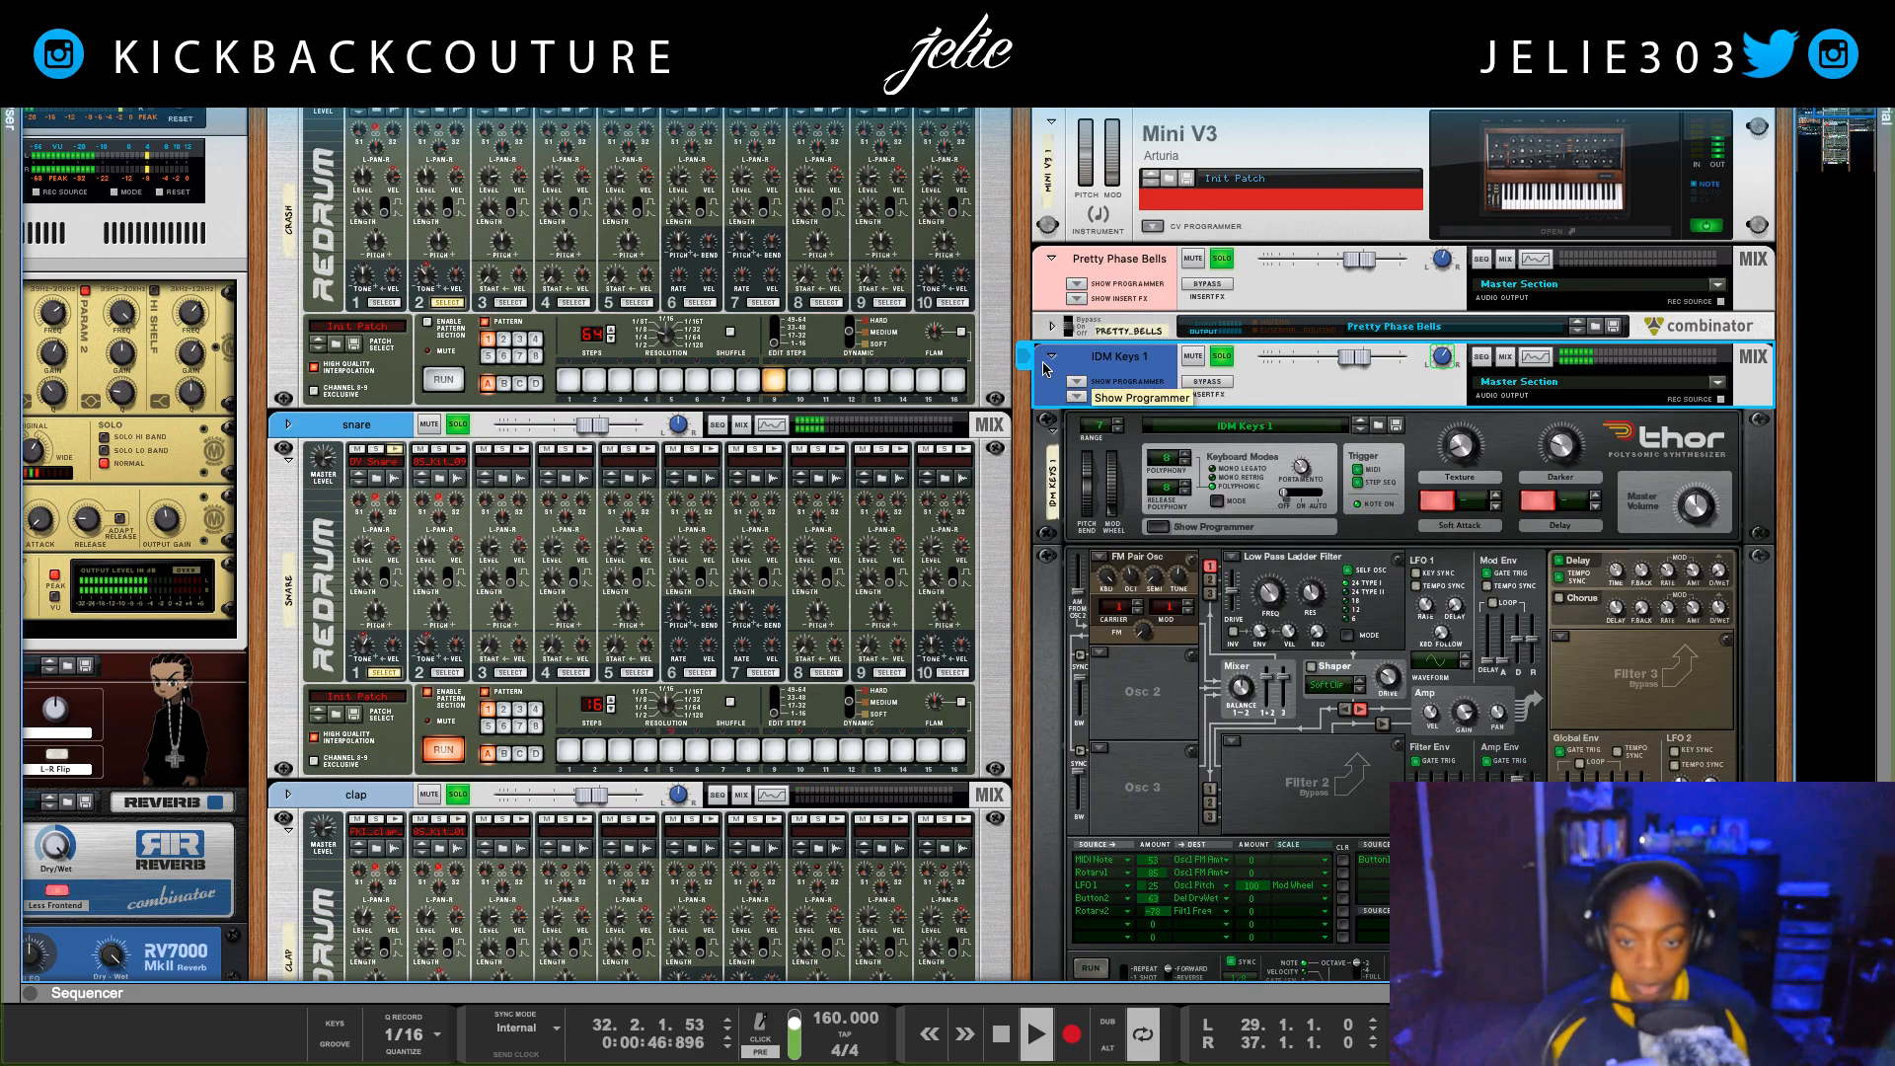
left_click(1051, 357)
left_click(1050, 395)
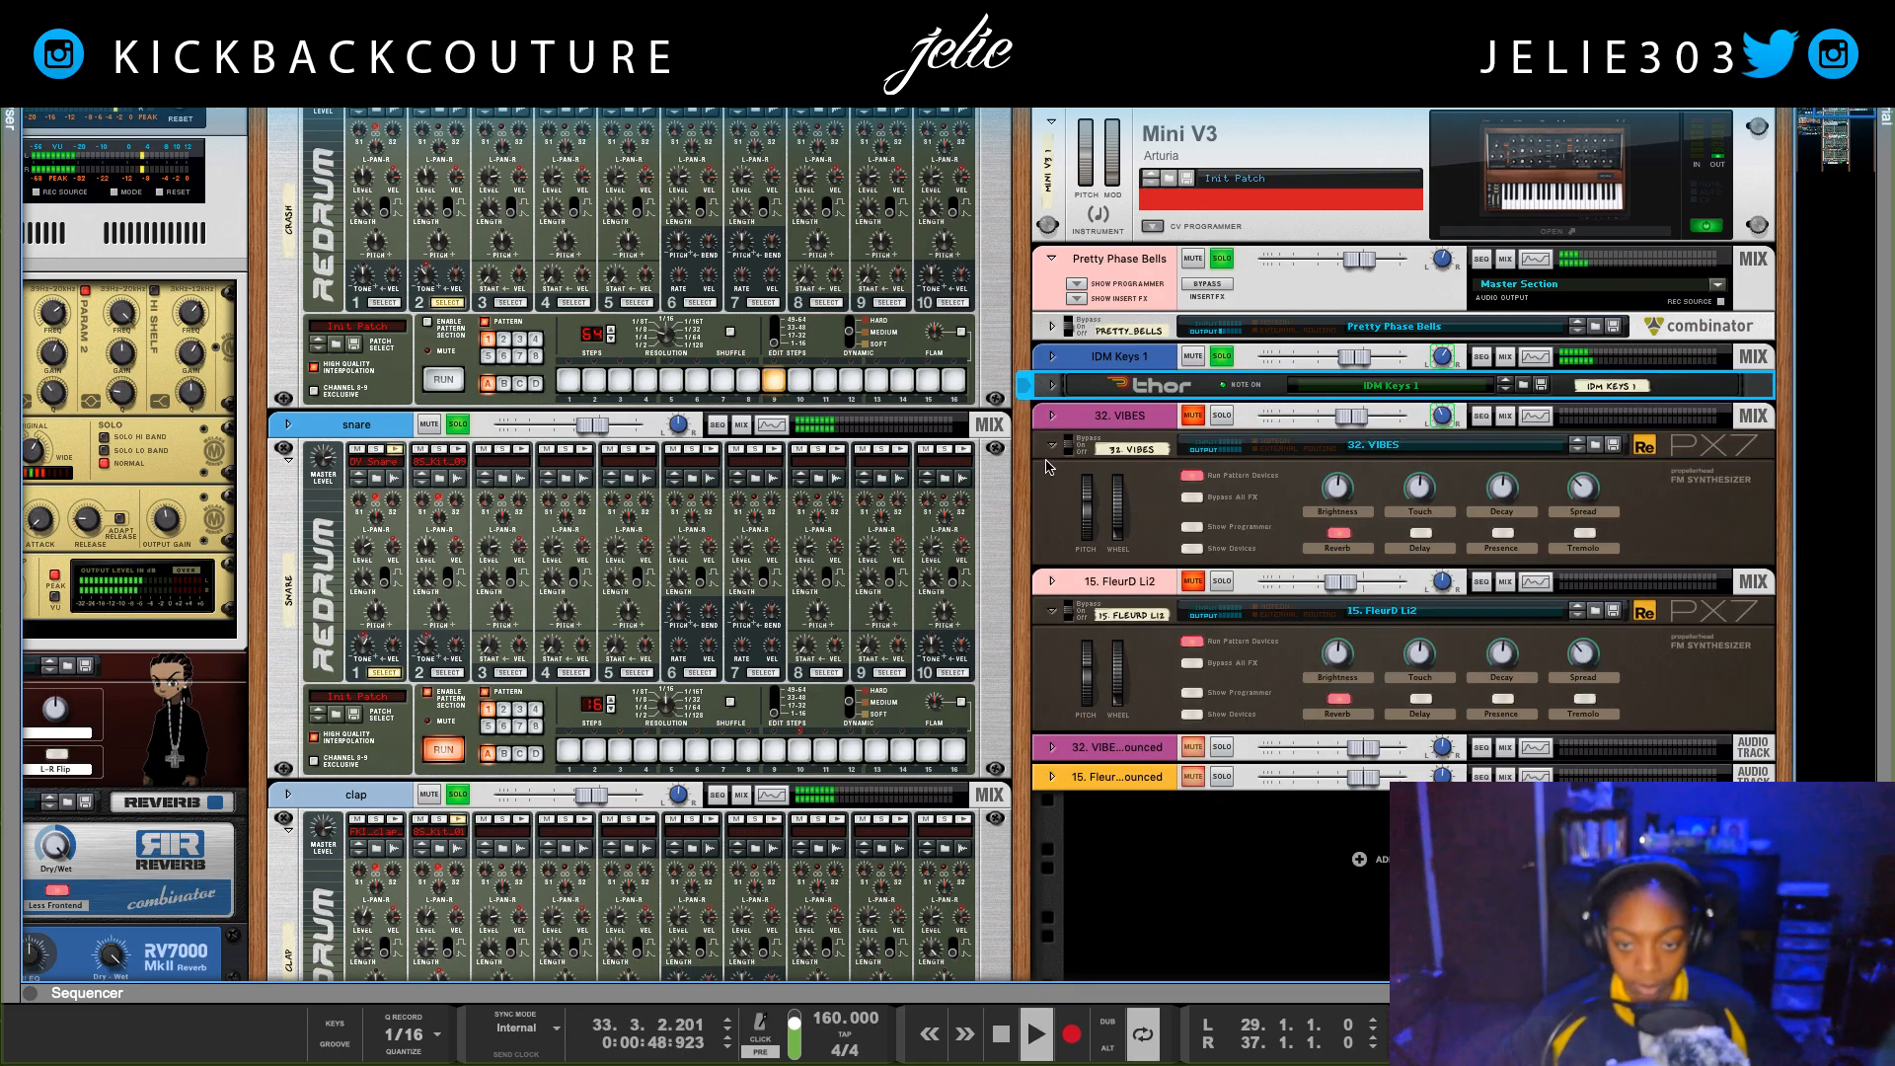
Step: Solo the 32. VIBES Bounced audio track and lower its channel level while the loop plays
key("space")
left_click(1221, 747)
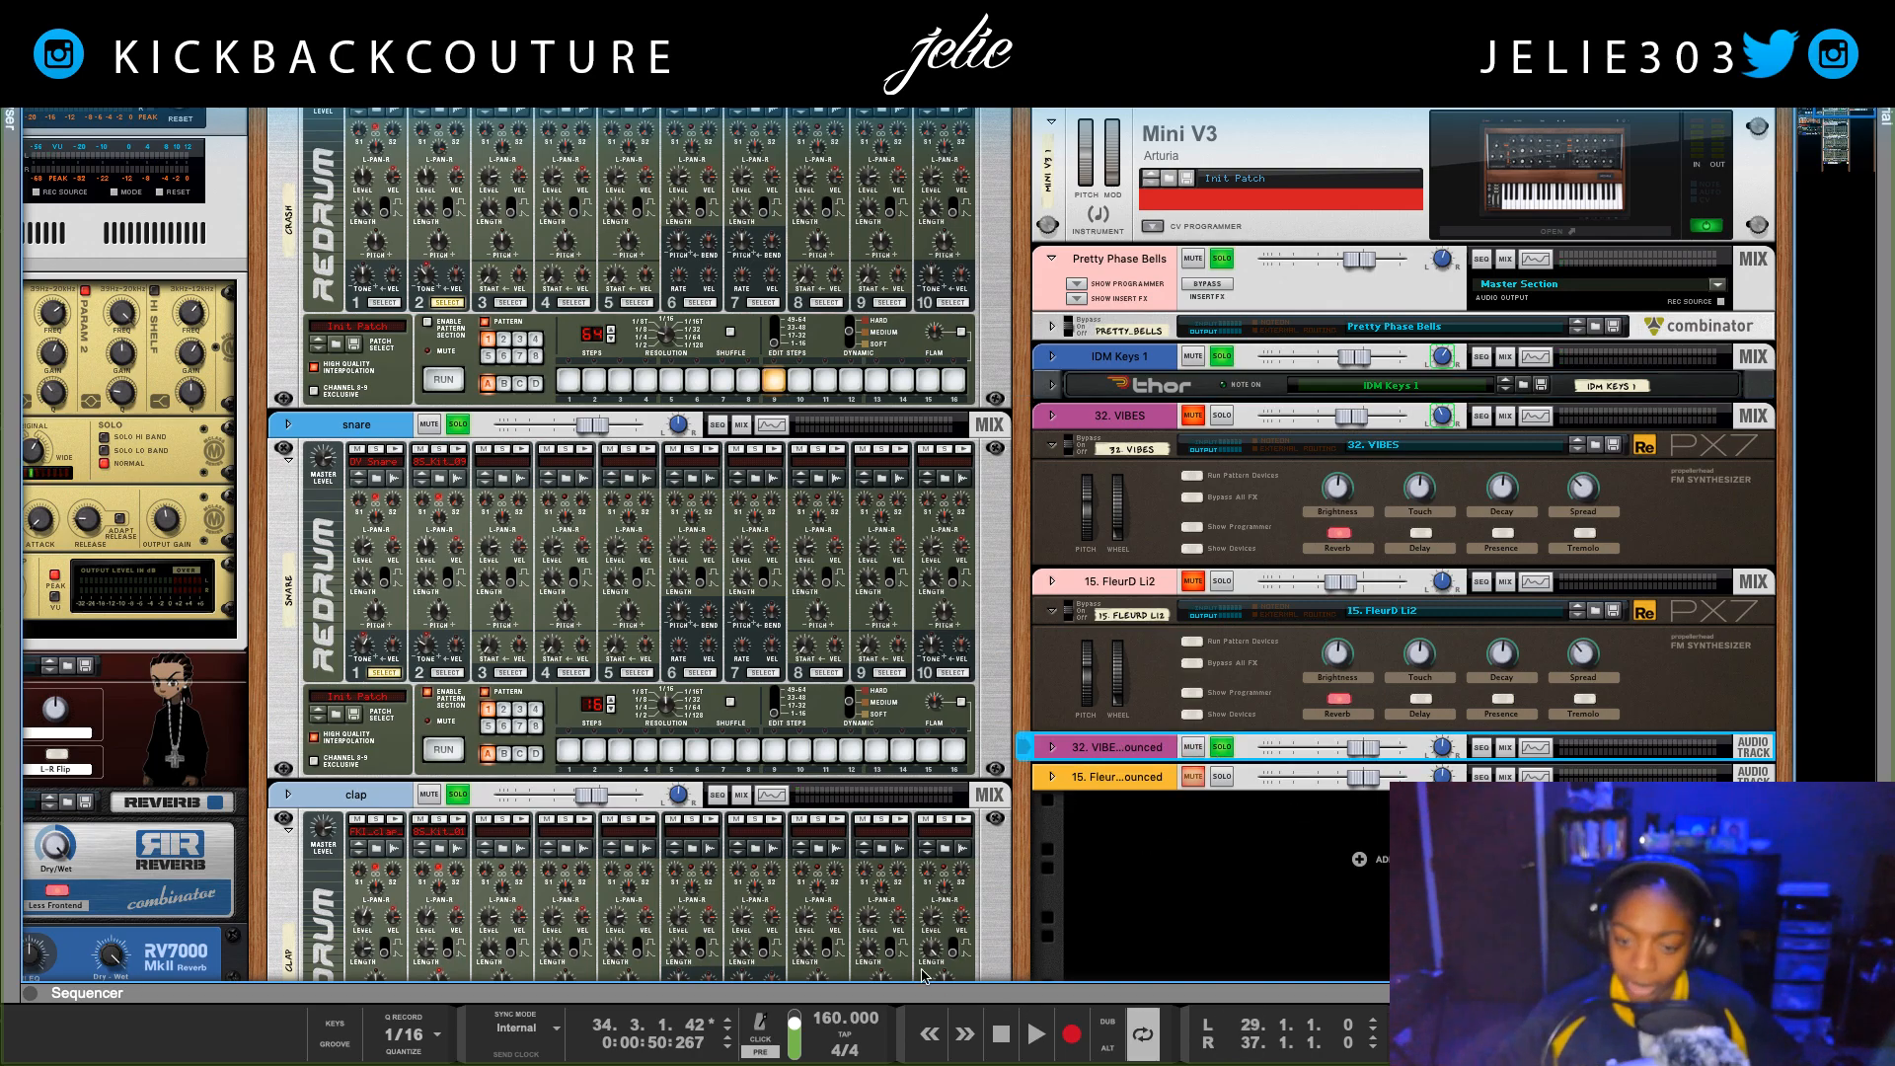
key("space")
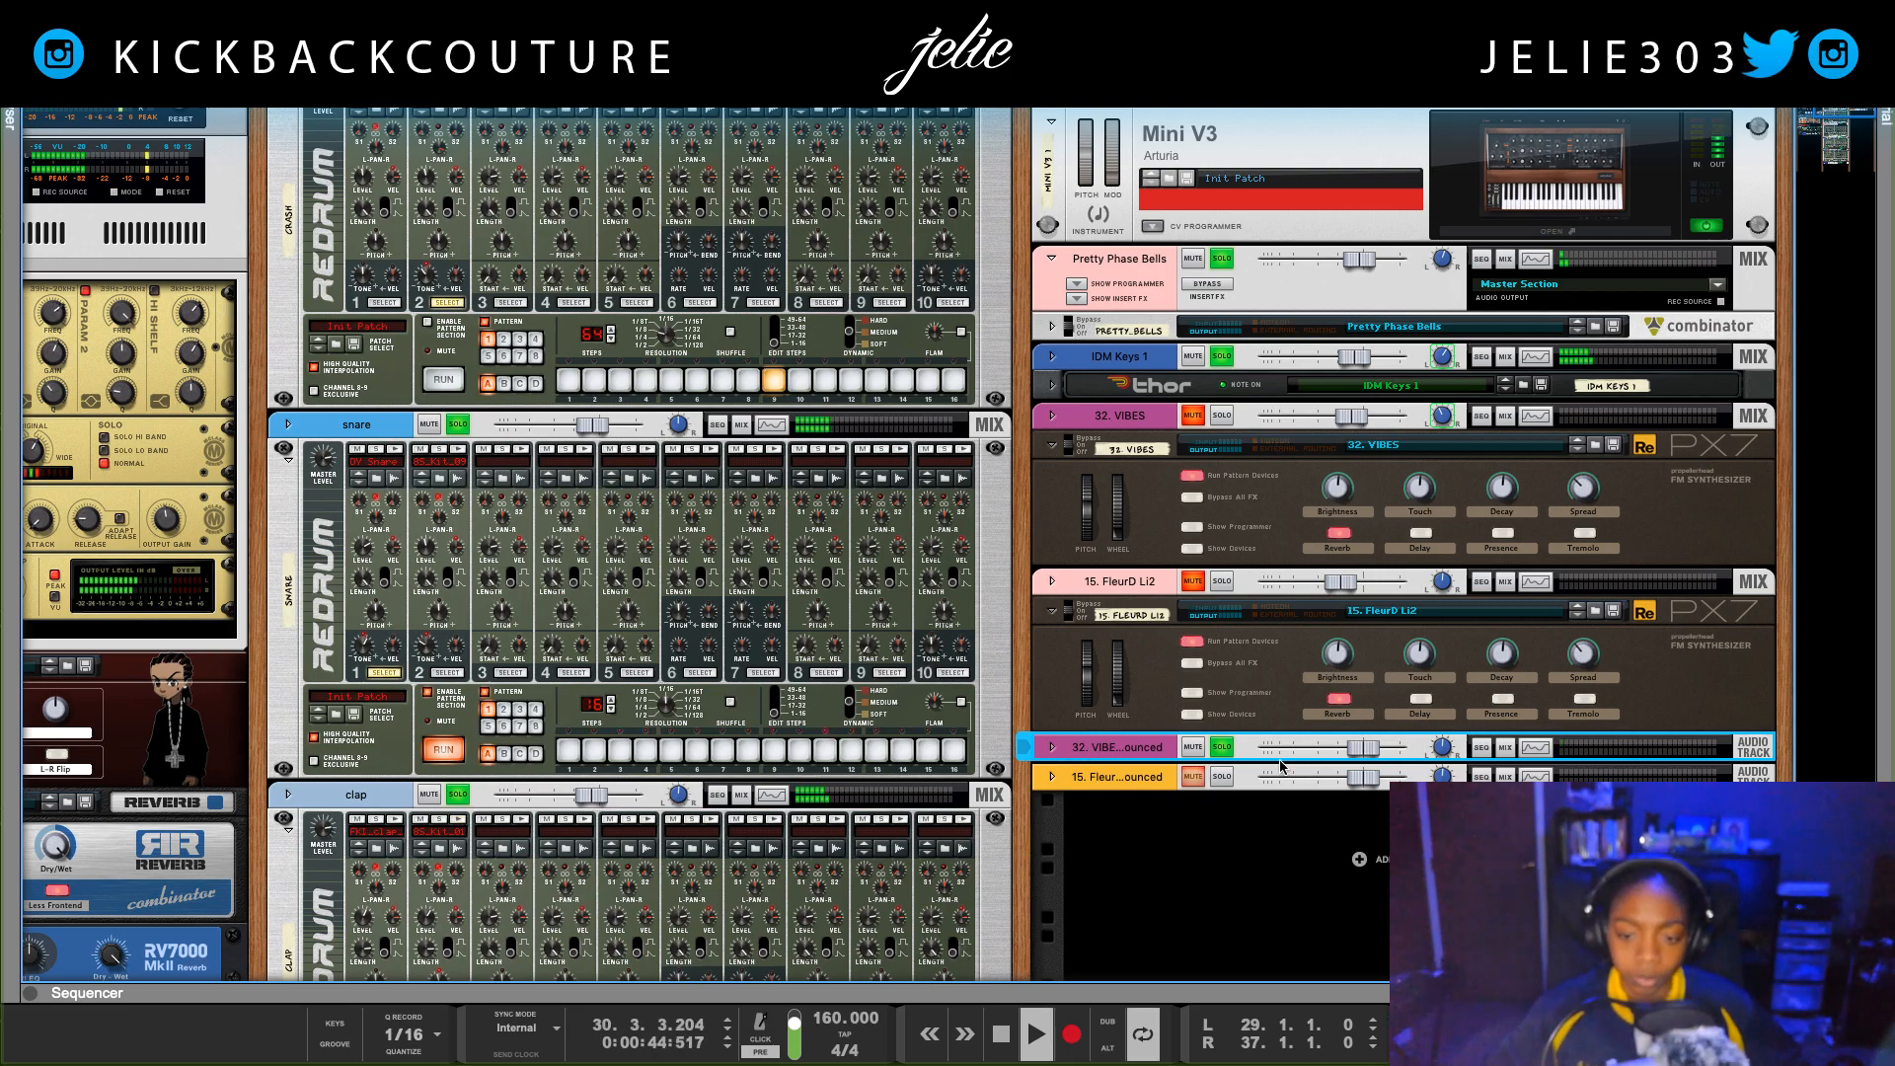
left_click_drag(1364, 748, 1232, 768)
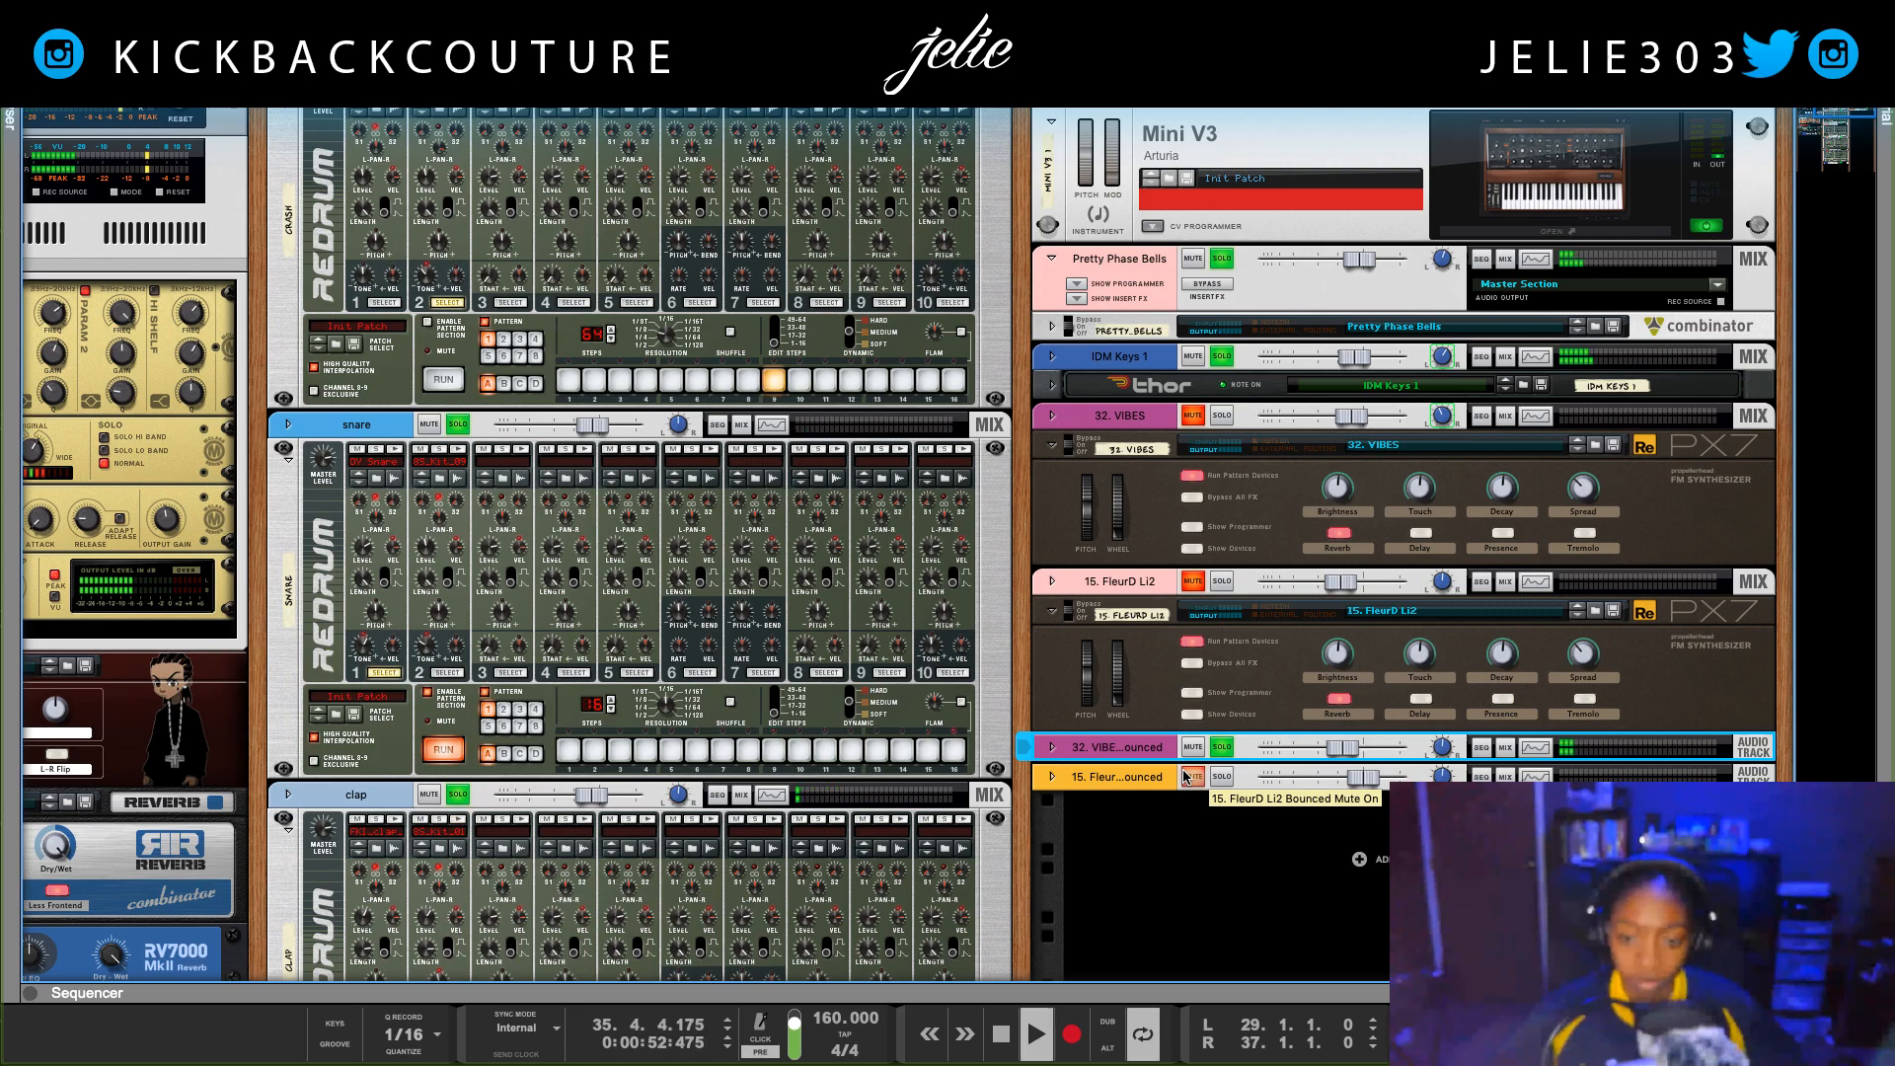
Step: Show the 32. VIBES Bounced channel in the mixer, view the sends and faders, and return to the rack
left_click(1505, 751)
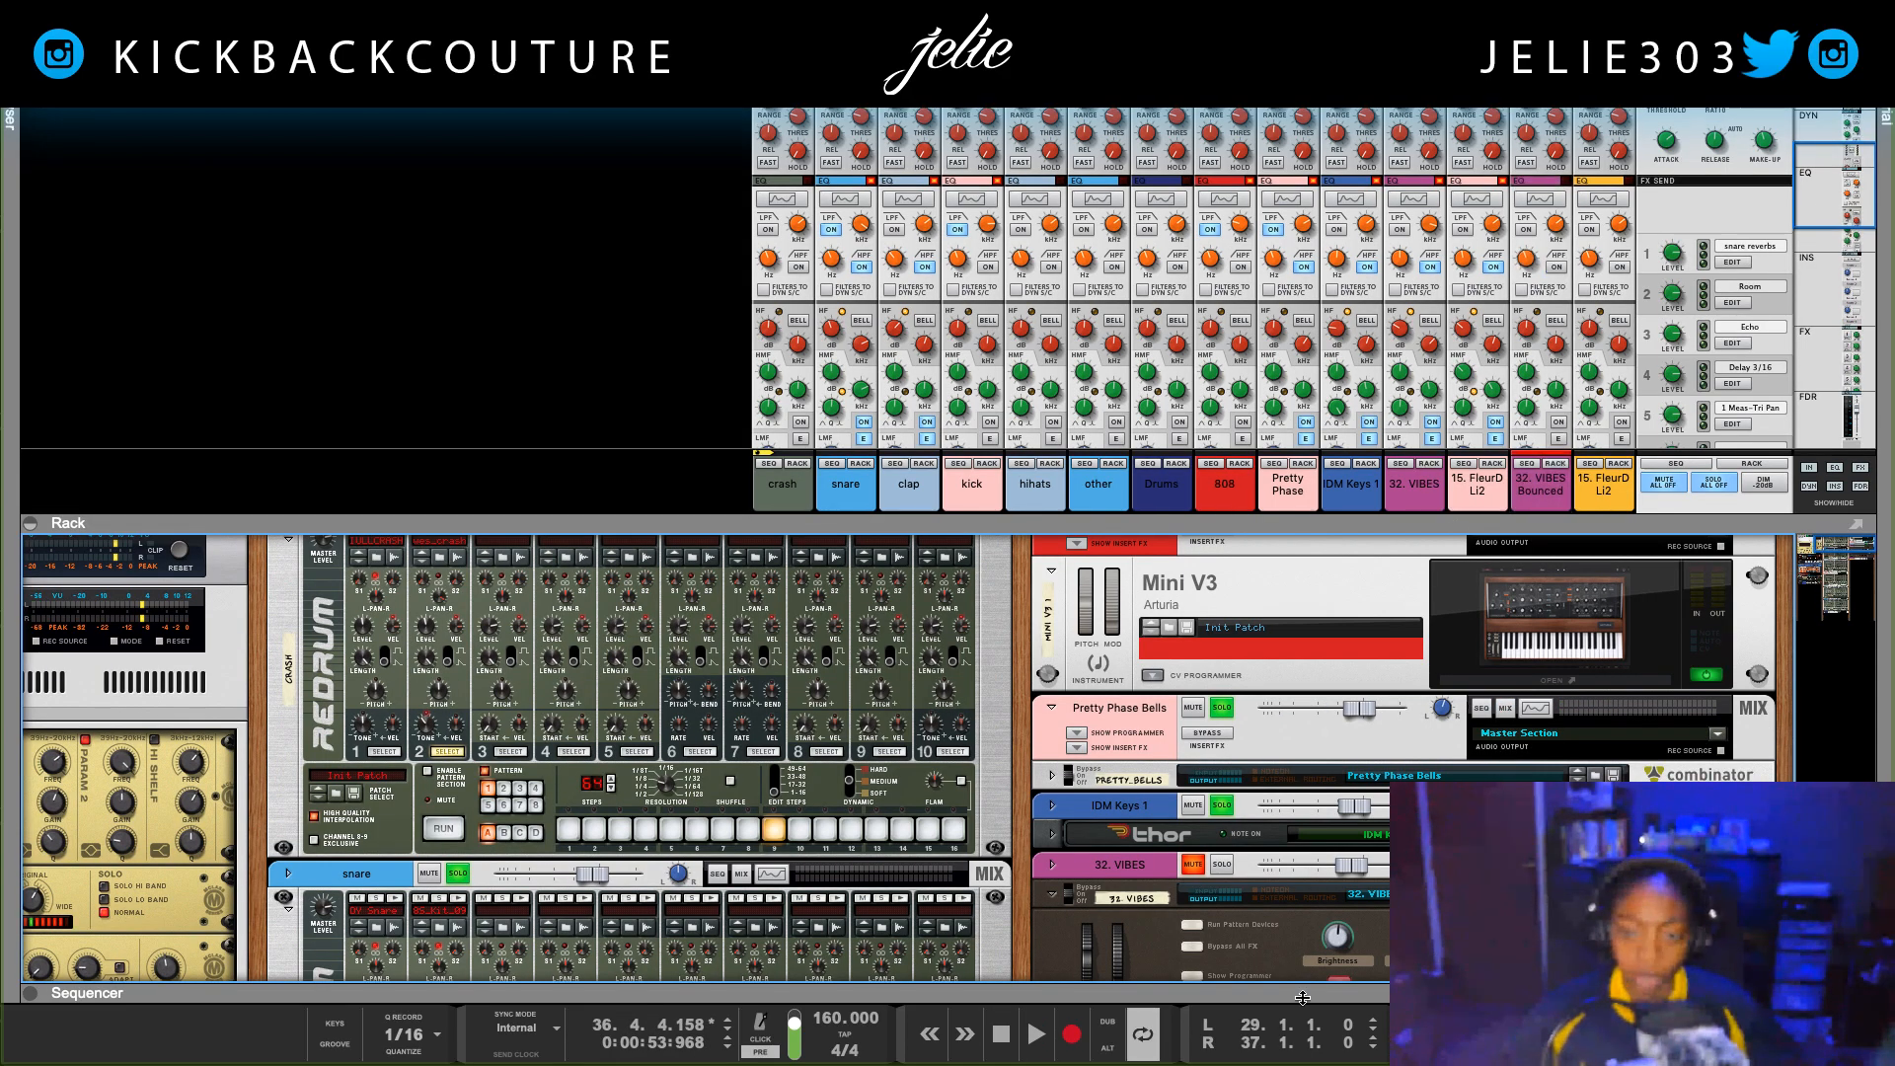
scroll(1385, 804, "down", 10)
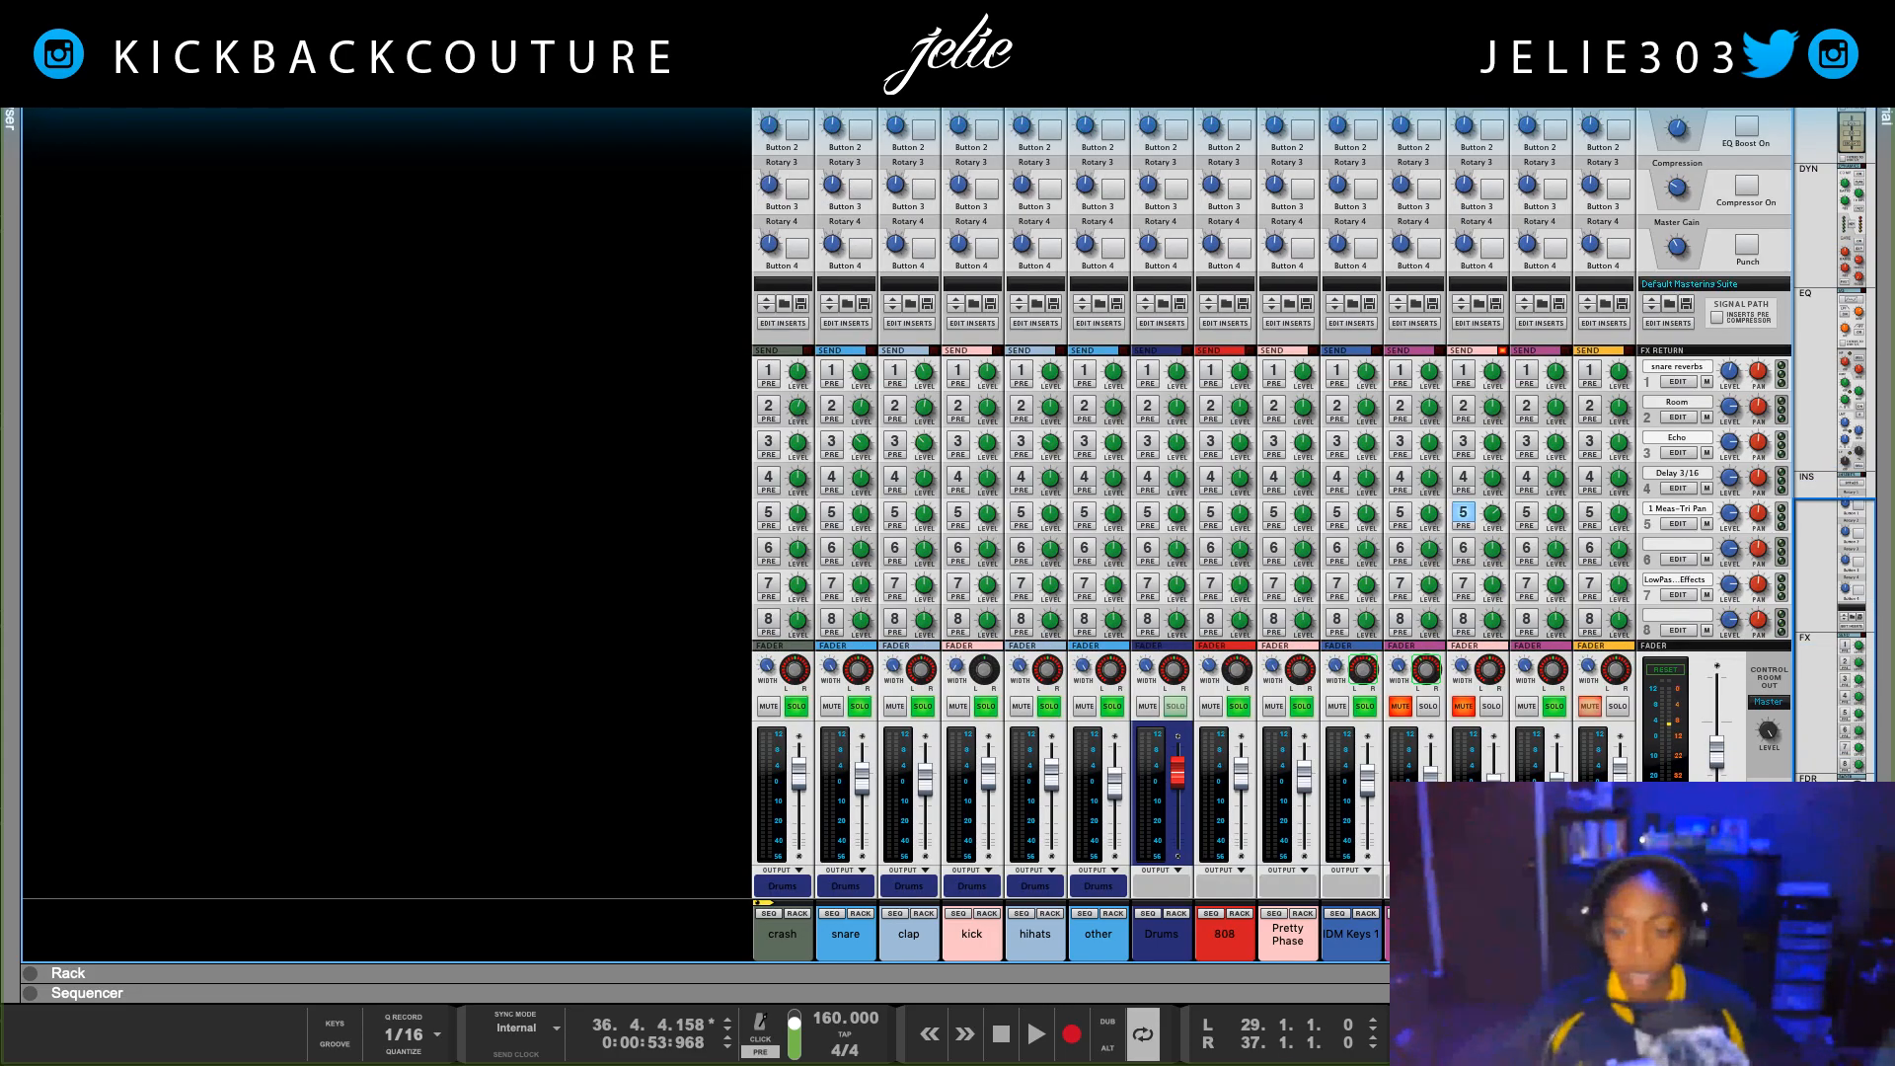
mouse_move(1400, 991)
left_mouse_down()
mouse_move(1411, 123)
mouse_move(1378, 1010)
mouse_move(1360, 148)
mouse_move(1422, 995)
left_mouse_up()
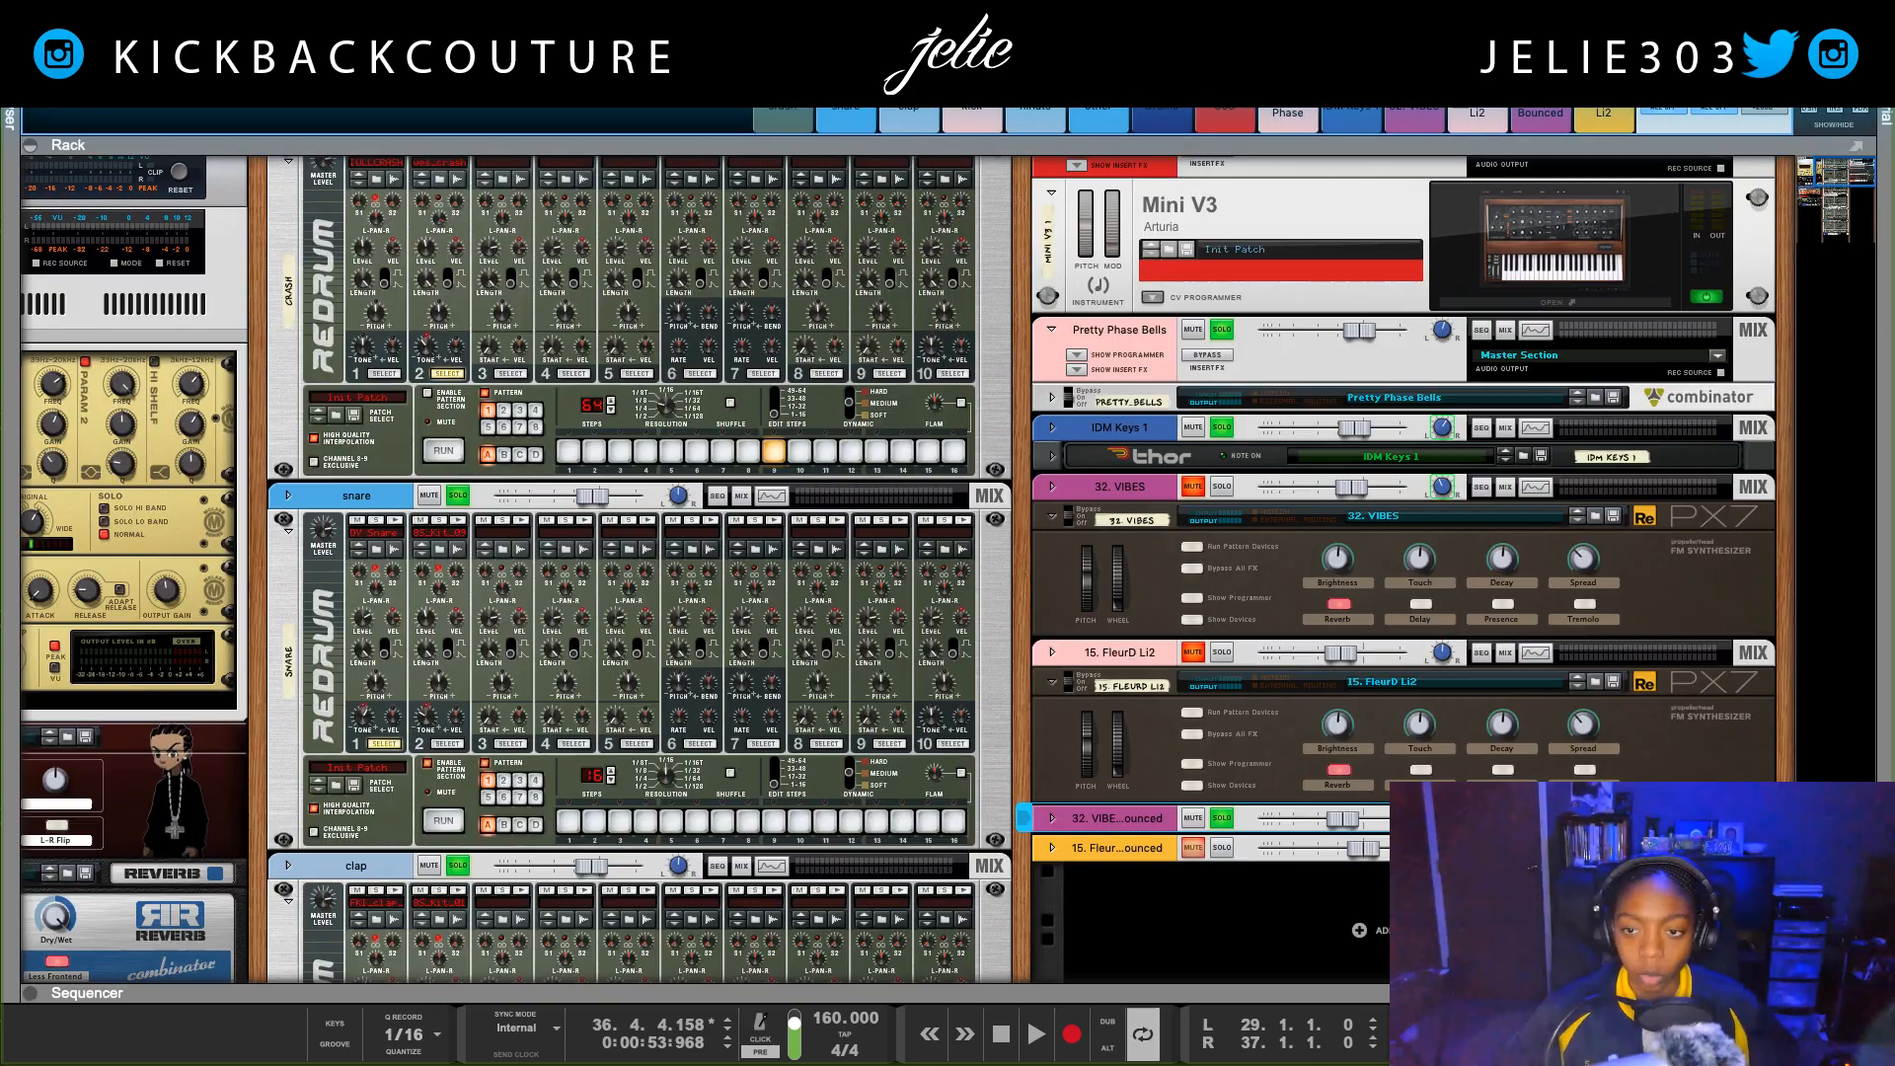
Step: Inspect the devices inside the 32. VIBES Combinator, including the RV7000 reverb, and fold the Combinator away
left_click(1190, 620)
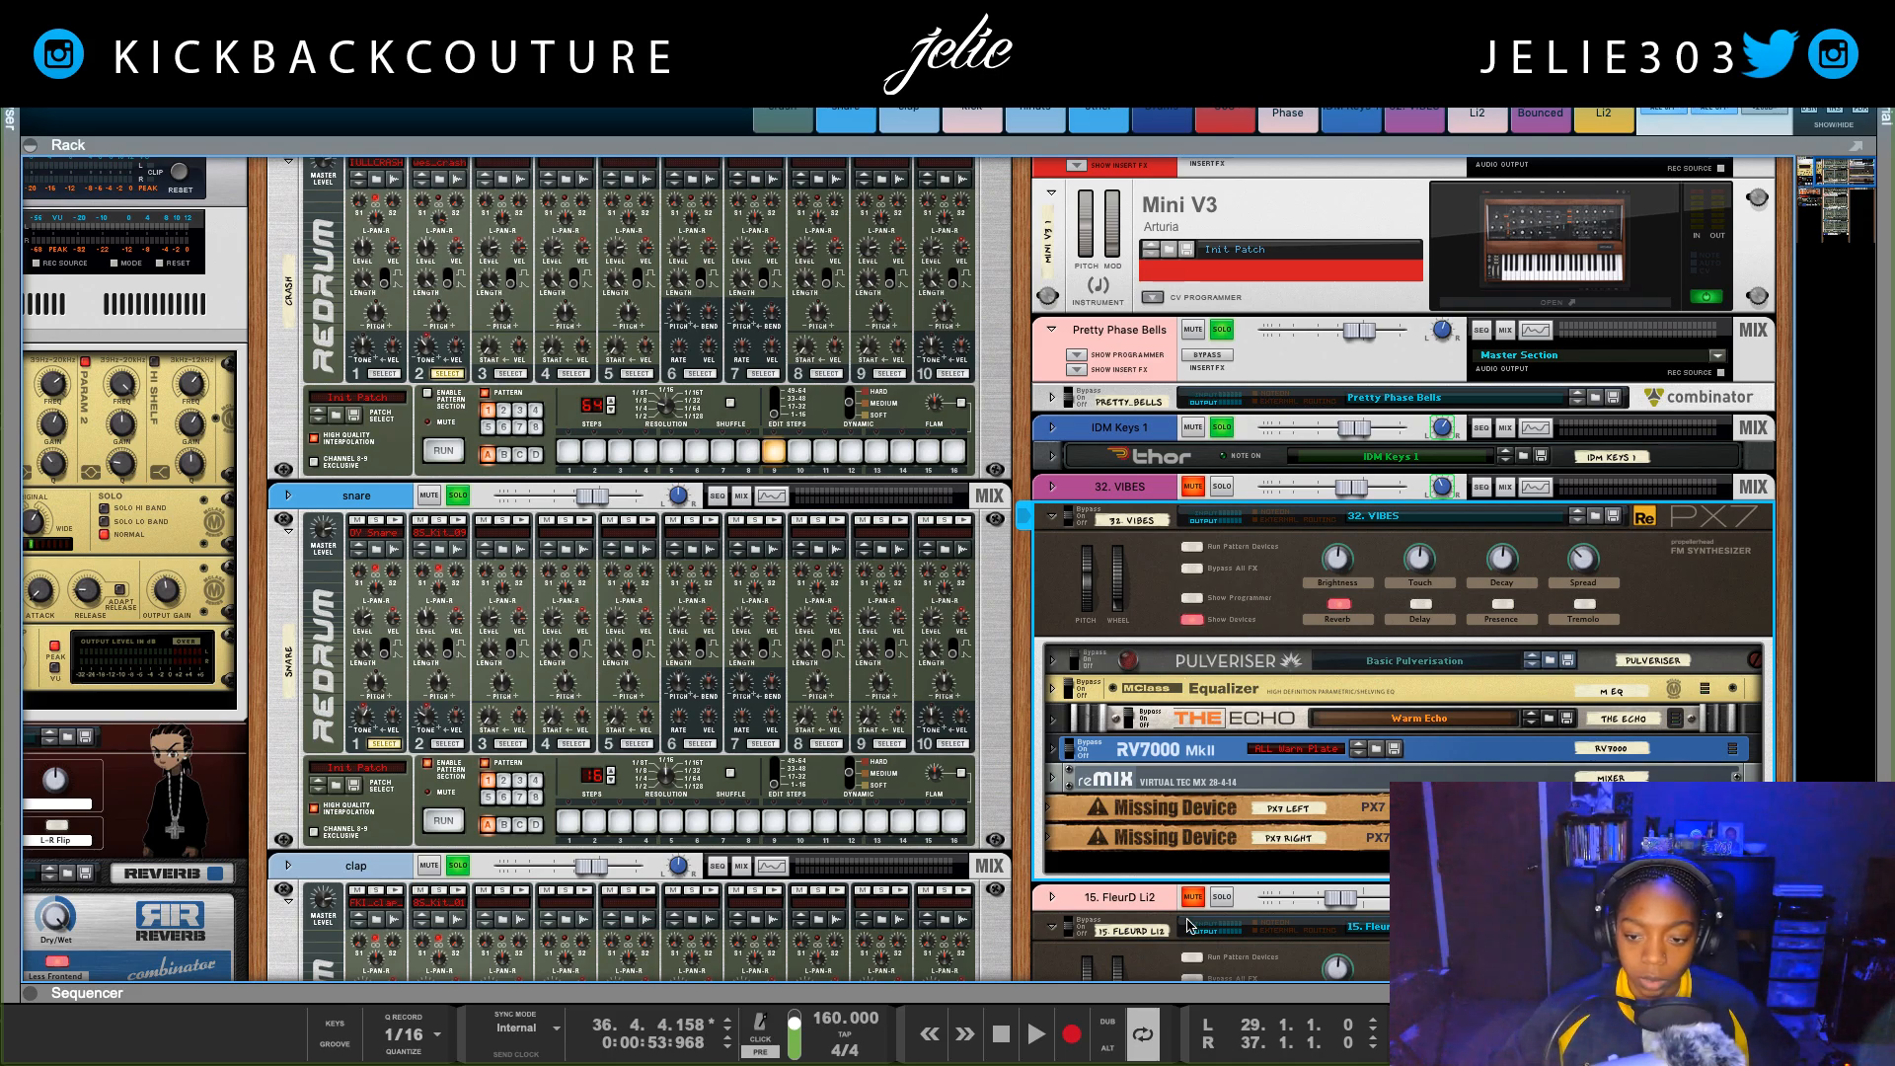
left_click(1054, 755)
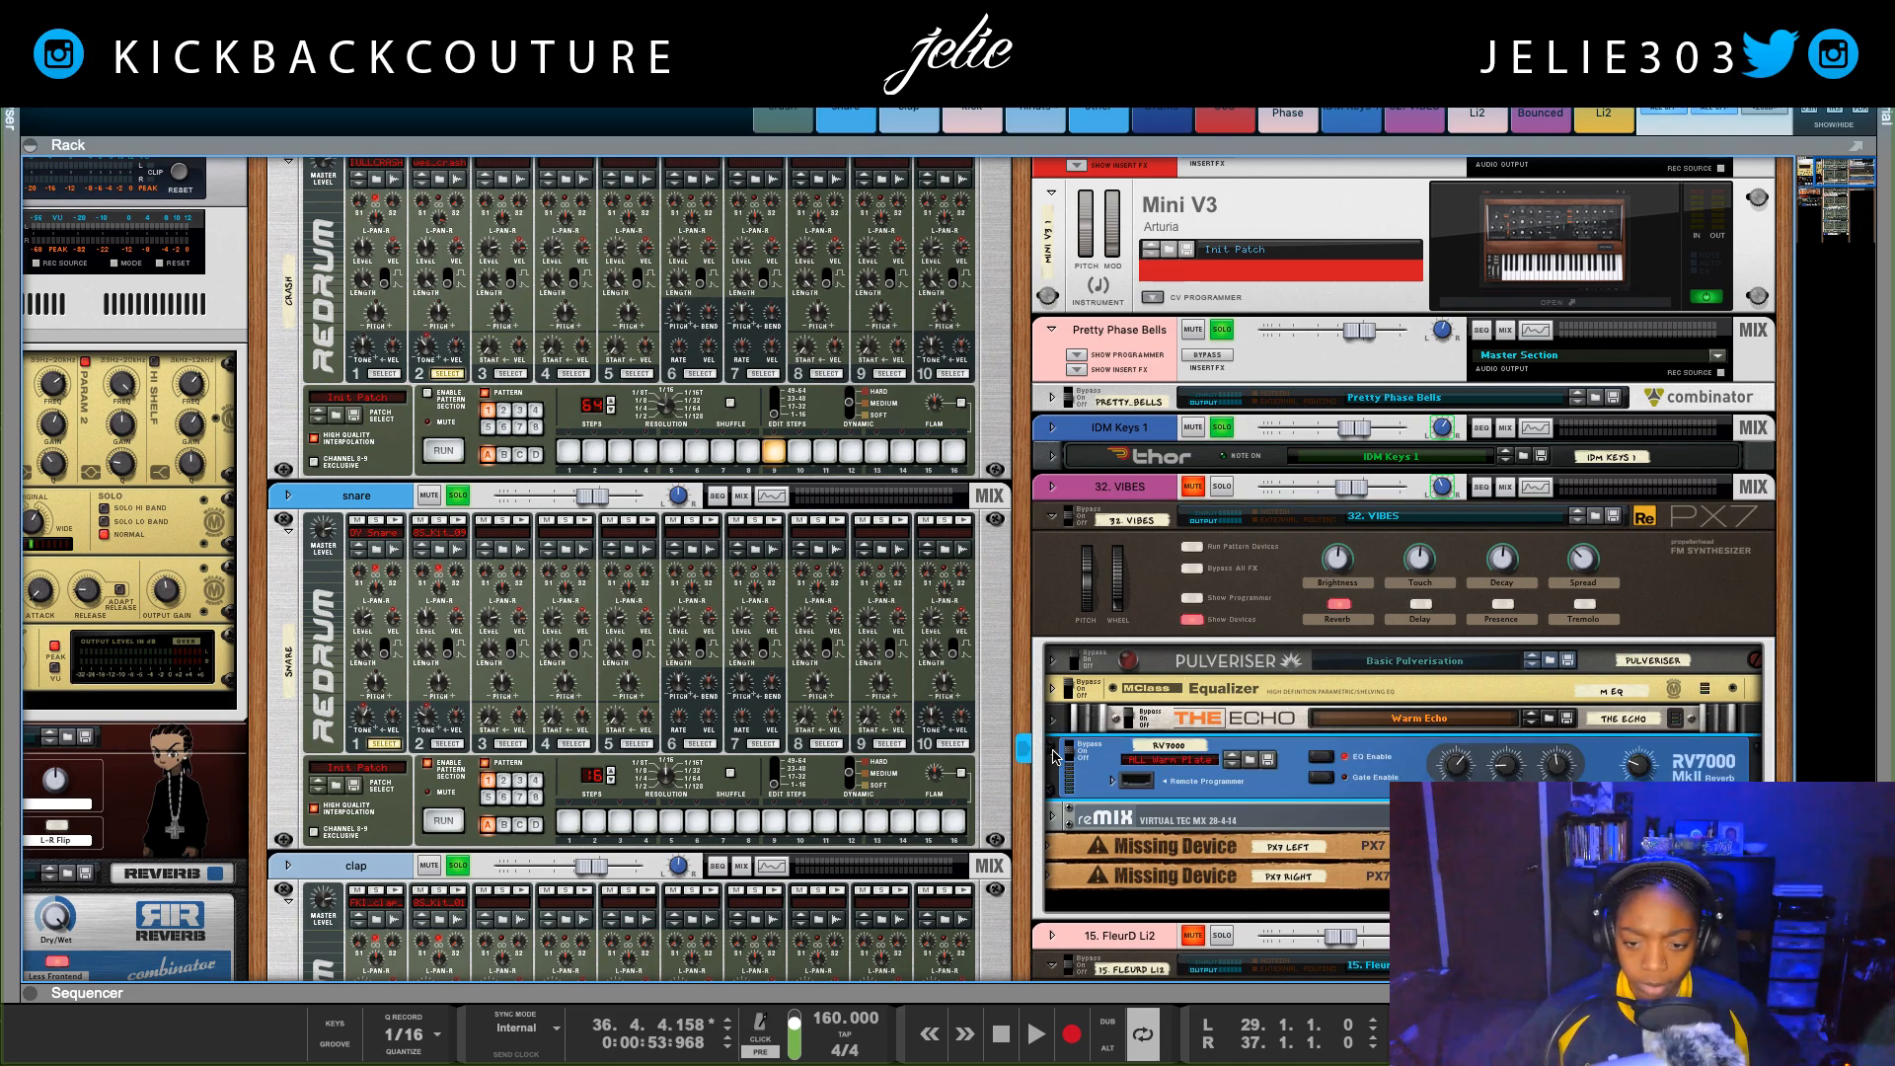
left_click(1054, 755)
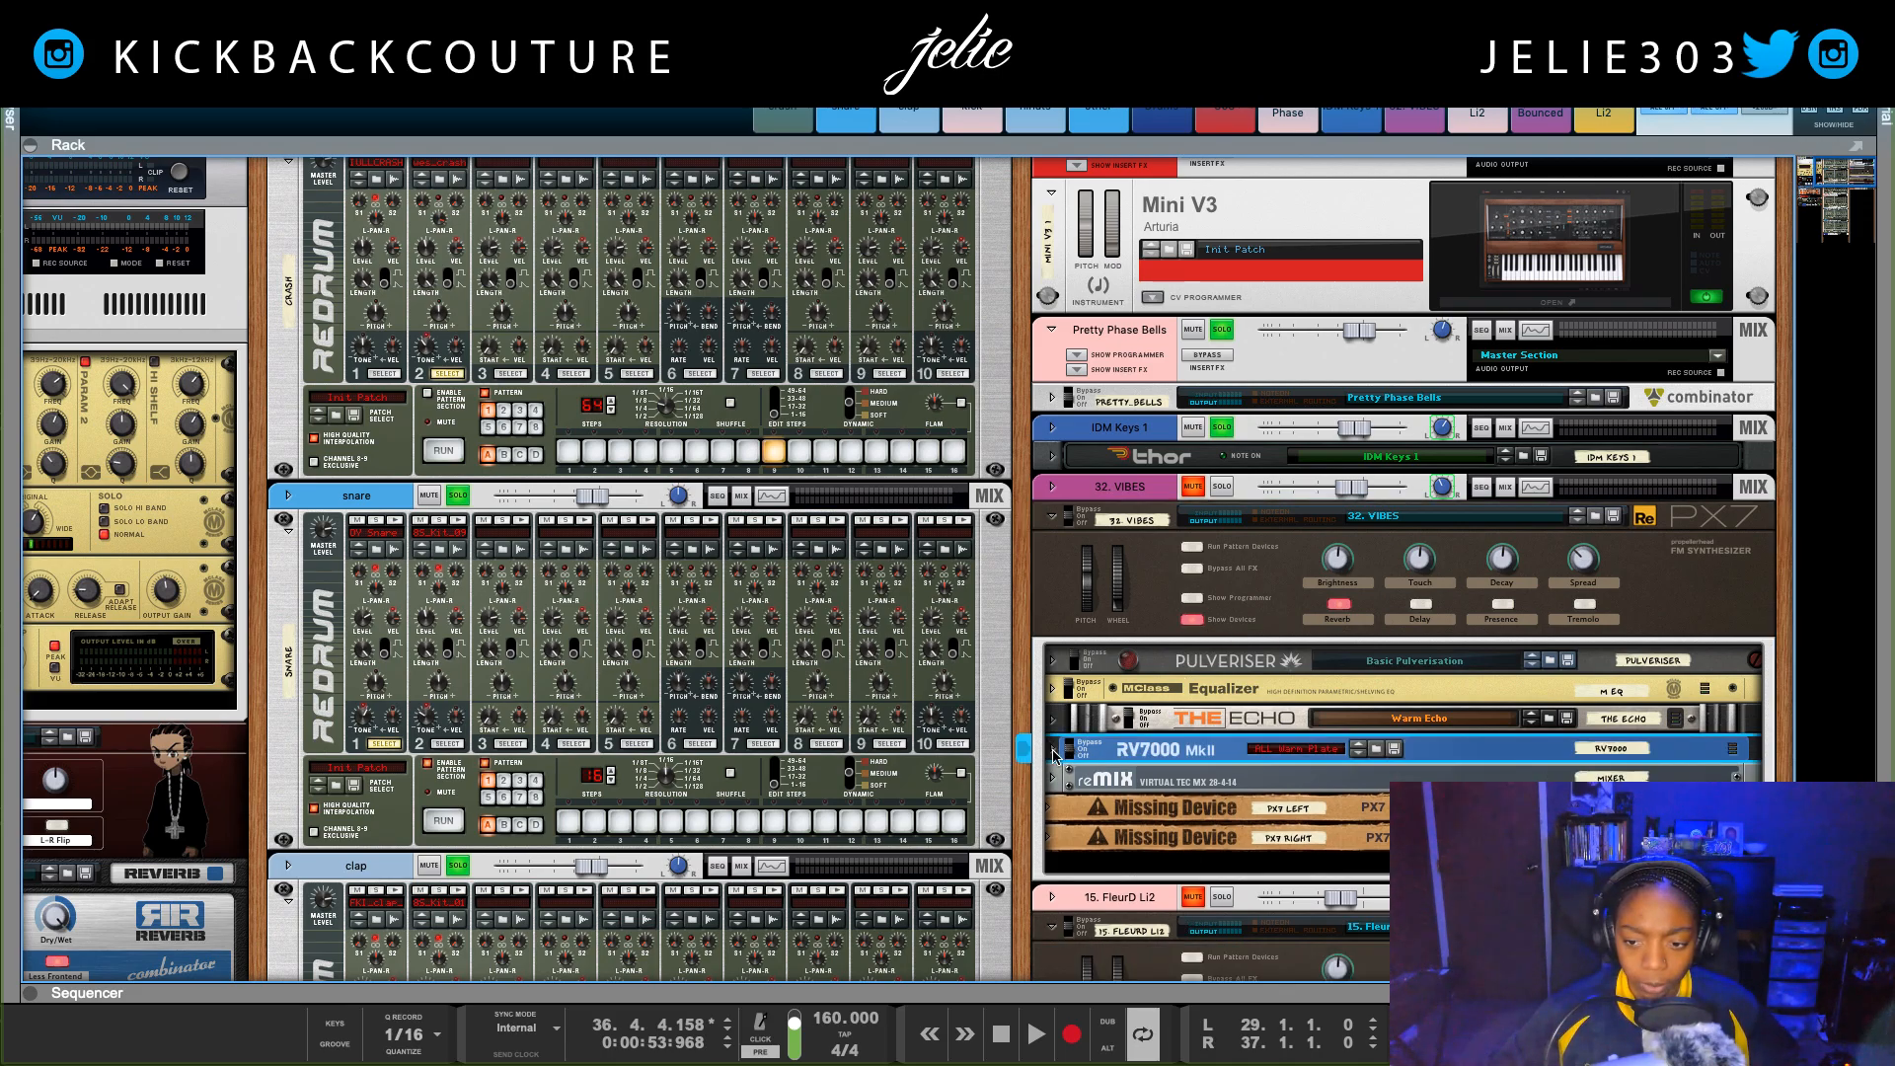
left_click(1193, 619)
left_click(1054, 517)
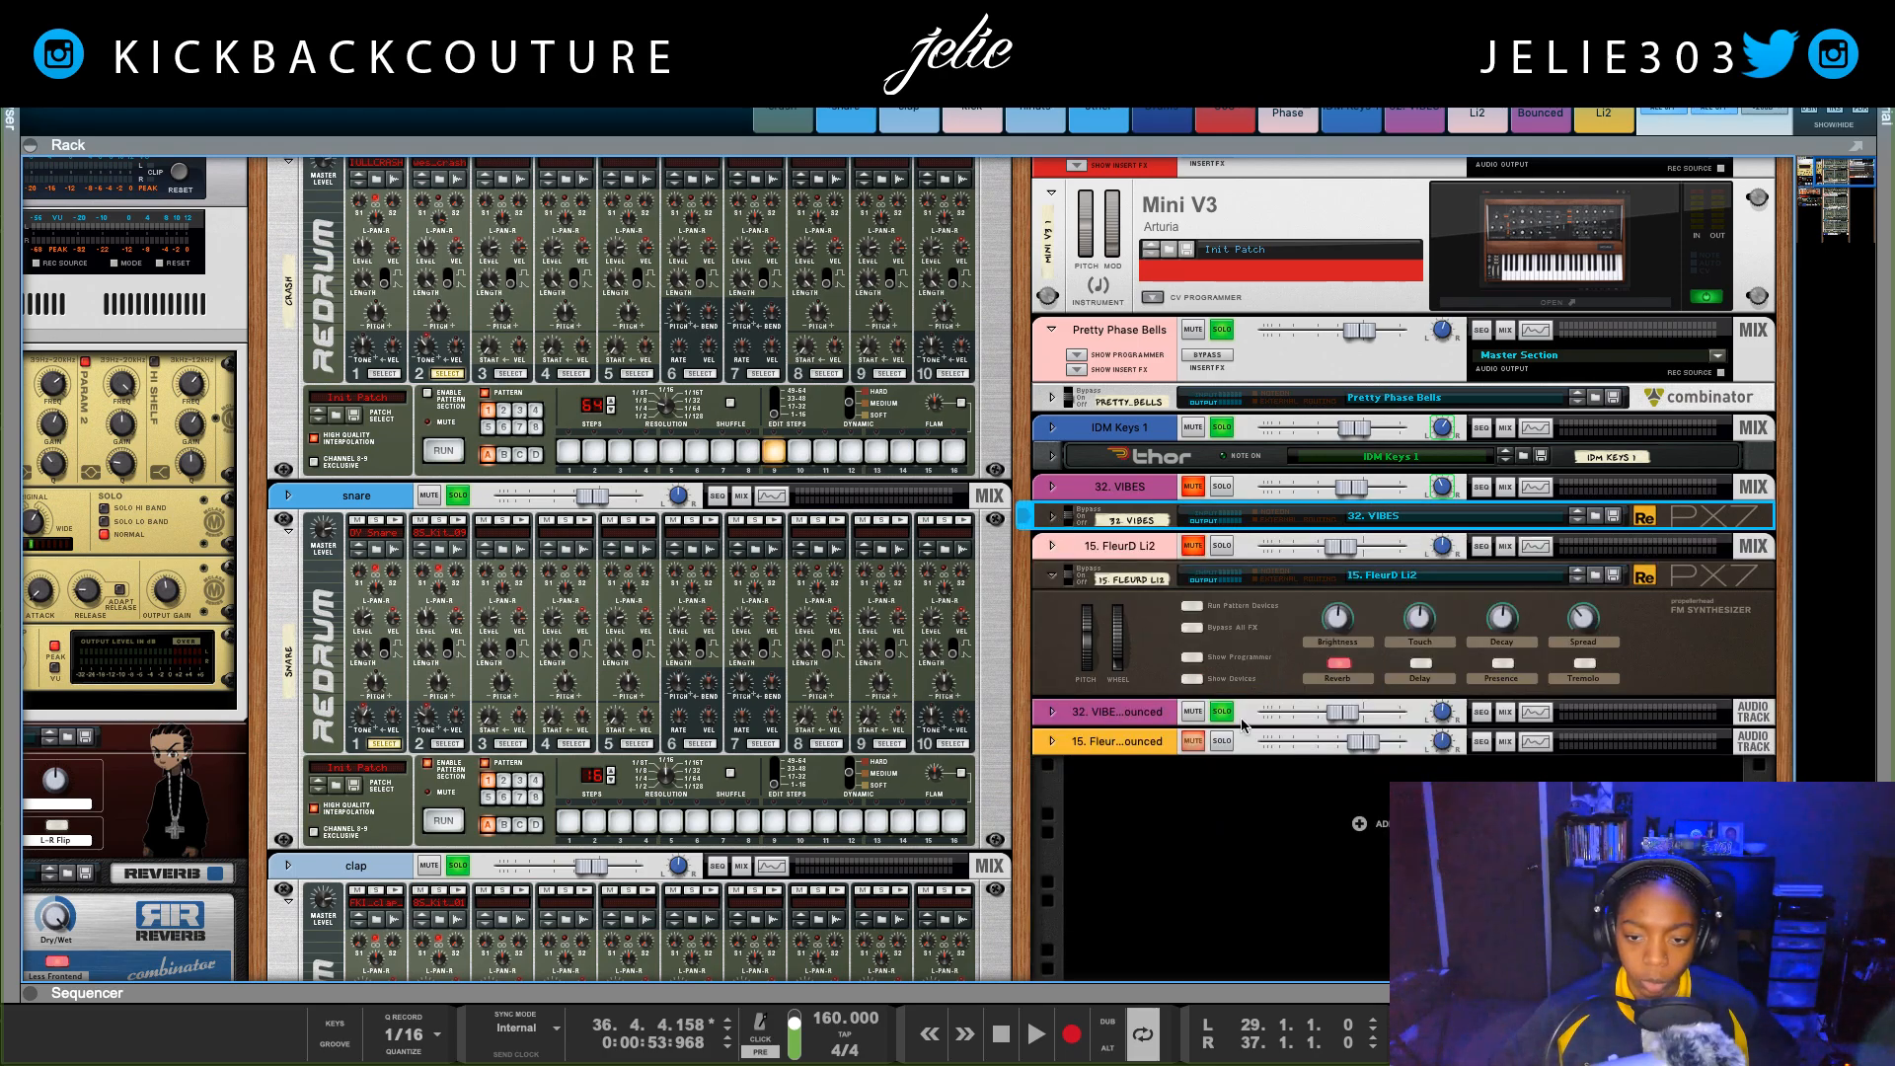
Step: Lower the 32. VIBES Bounced level to -8.73 dB and pan it to -9 while the loop plays
key("space")
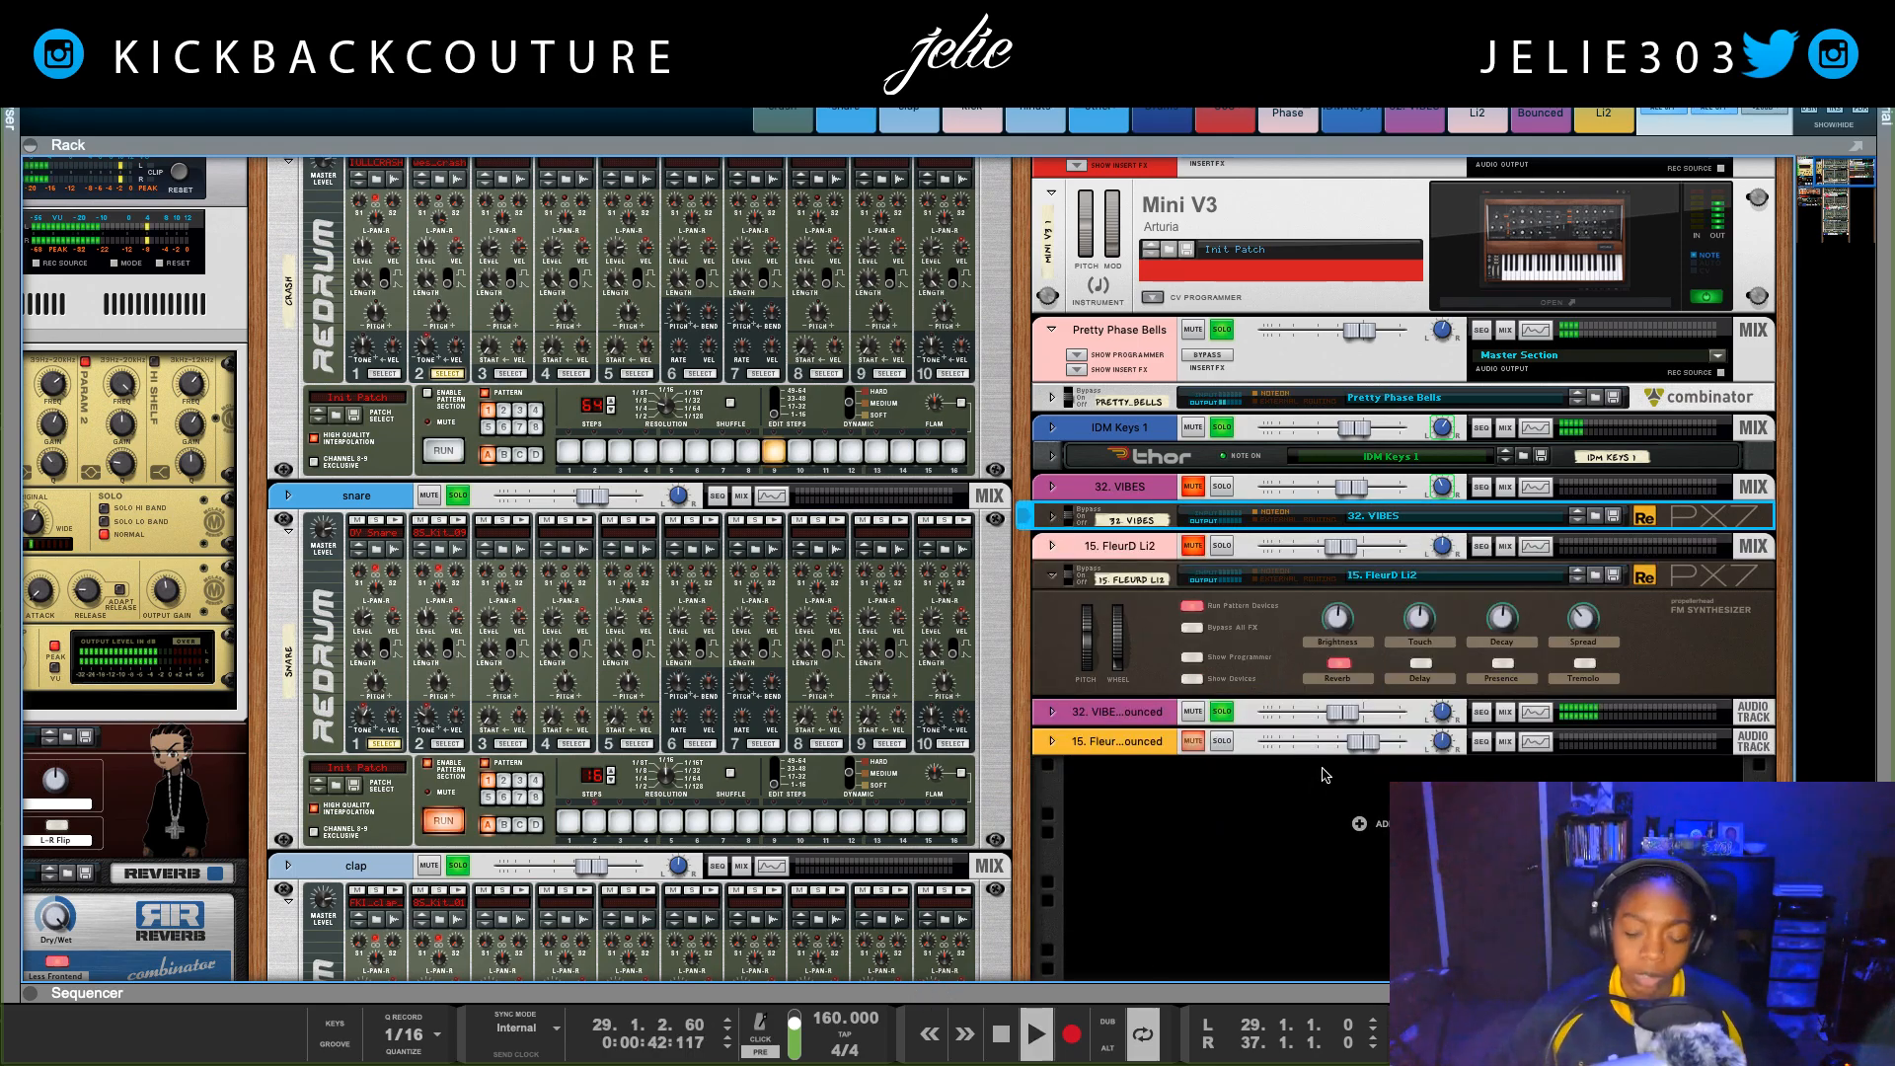
left_click(1331, 712)
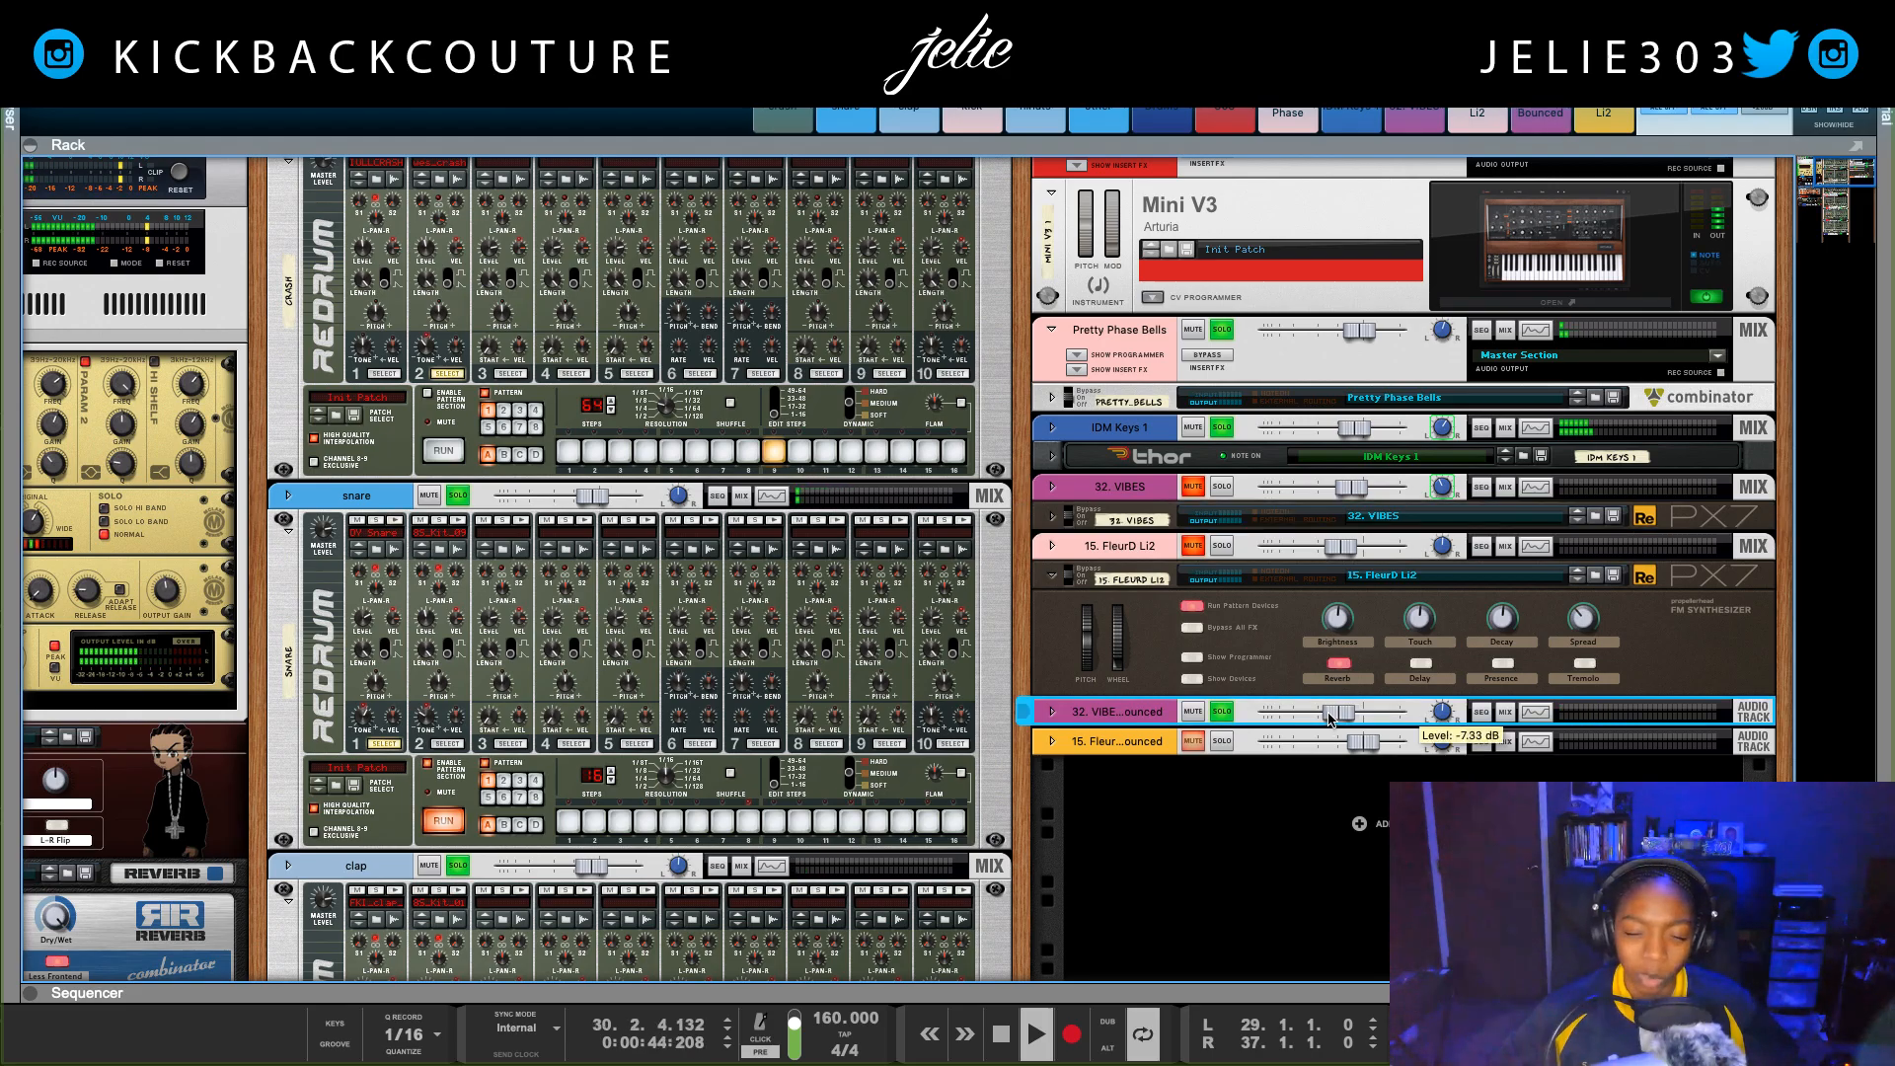
left_click_drag(1331, 712, 1327, 717)
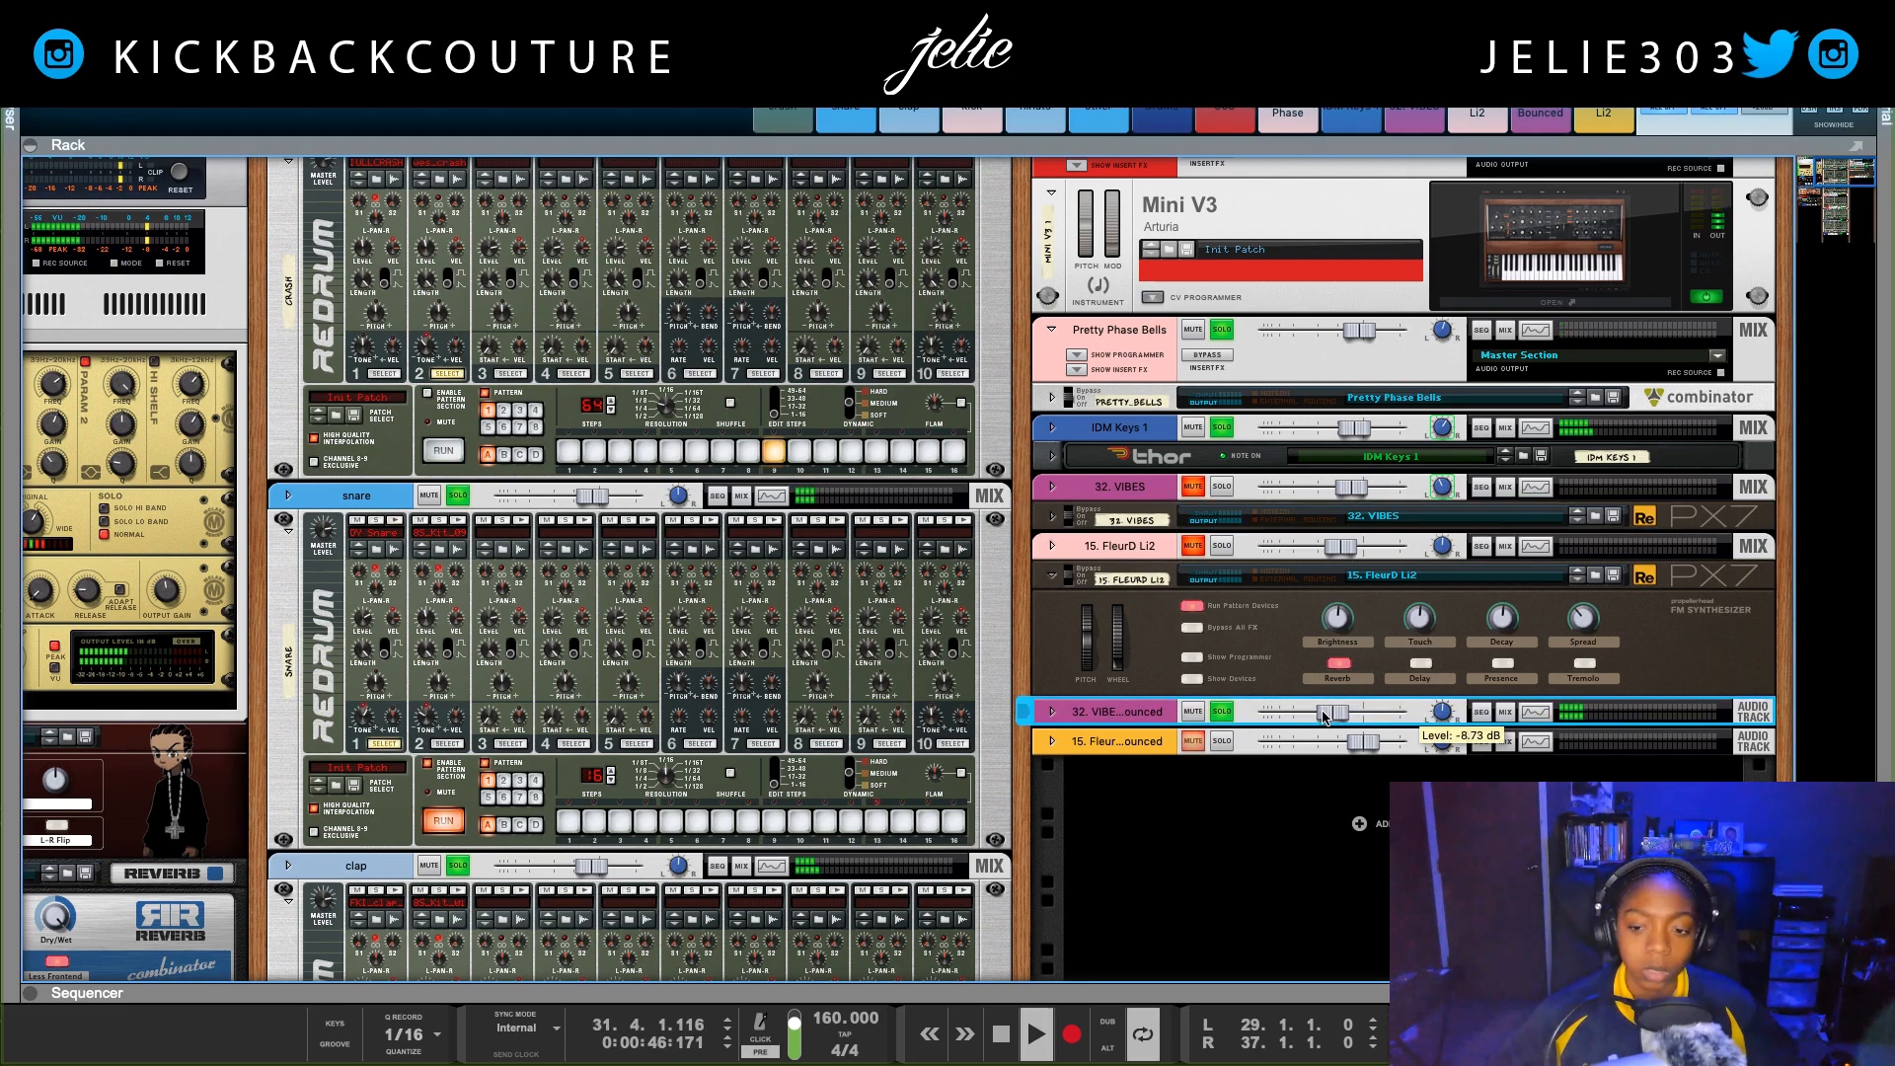
left_click_drag(1438, 721, 1242, 752)
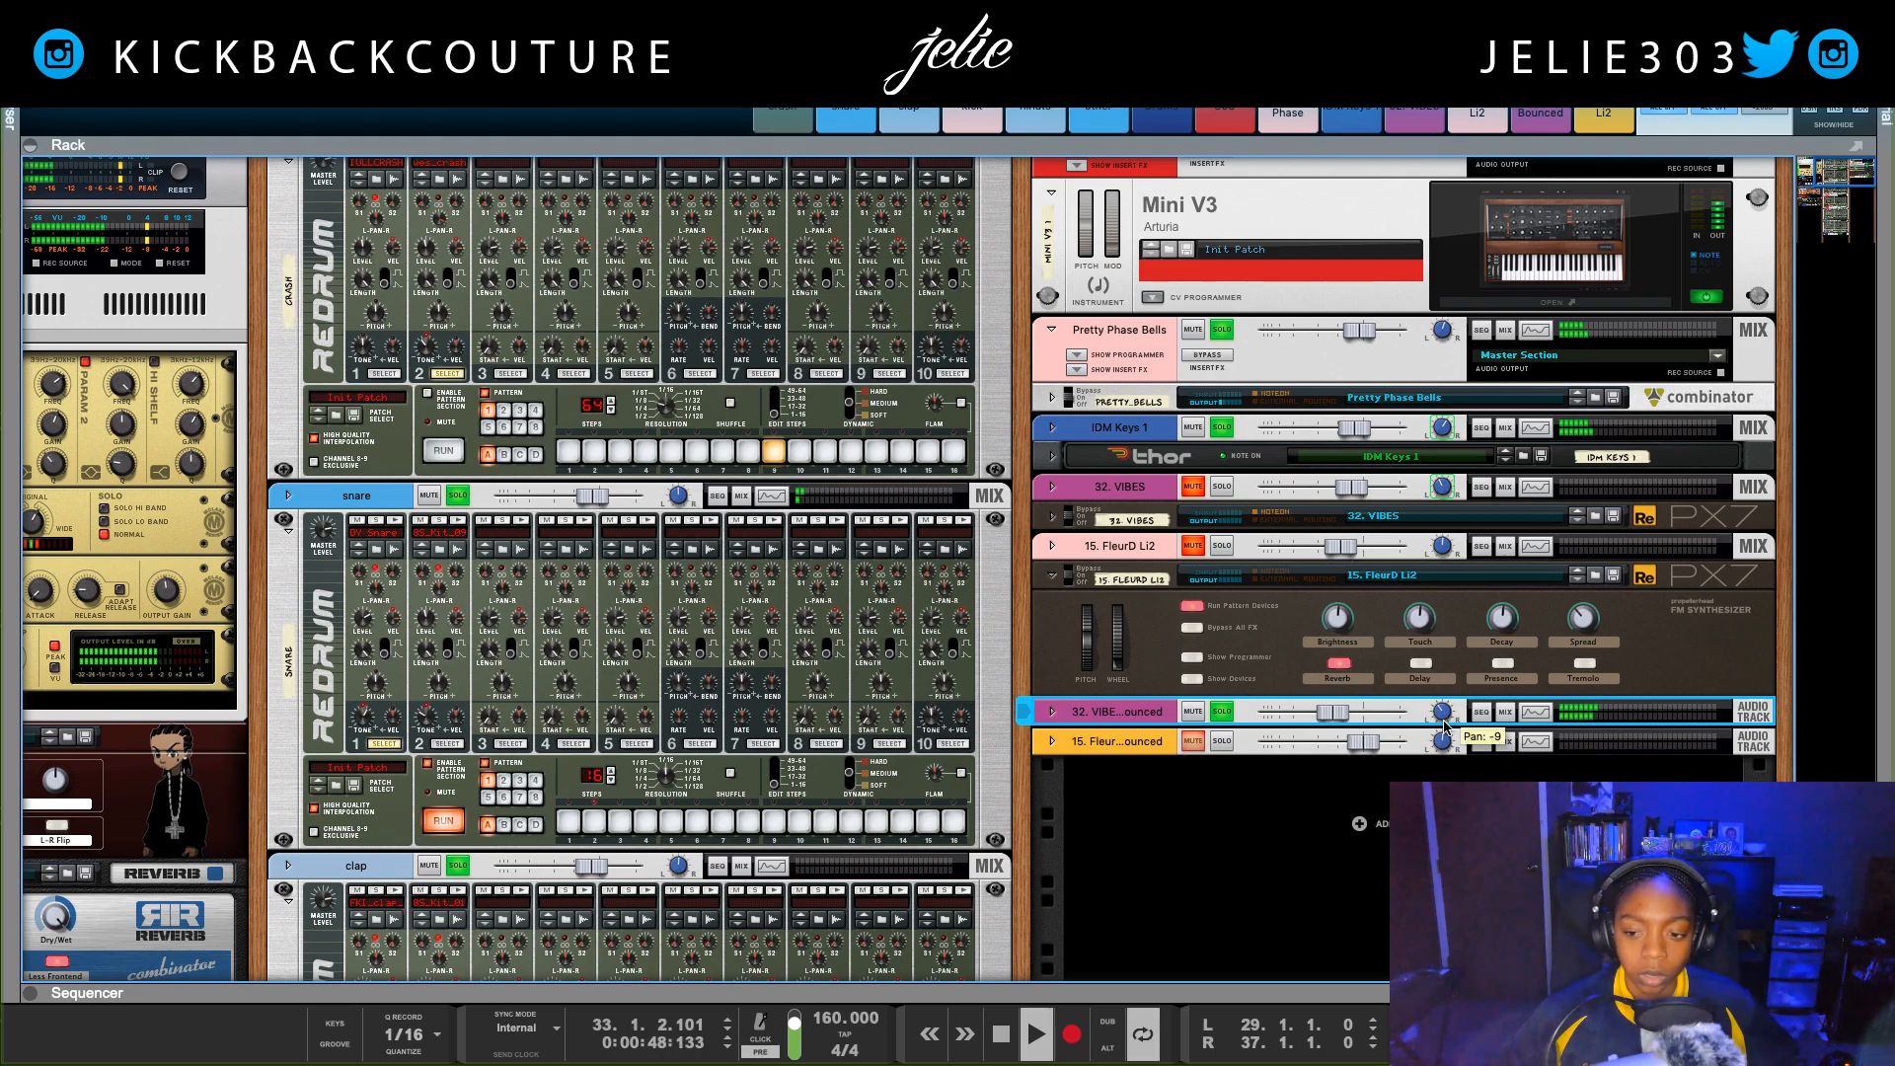
Step: Solo 15. FleurD Li2 Bounced, and pan 32. VIBES Bounced to -25 and 15. FleurD Li2 Bounced to about 19
left_click(1222, 741)
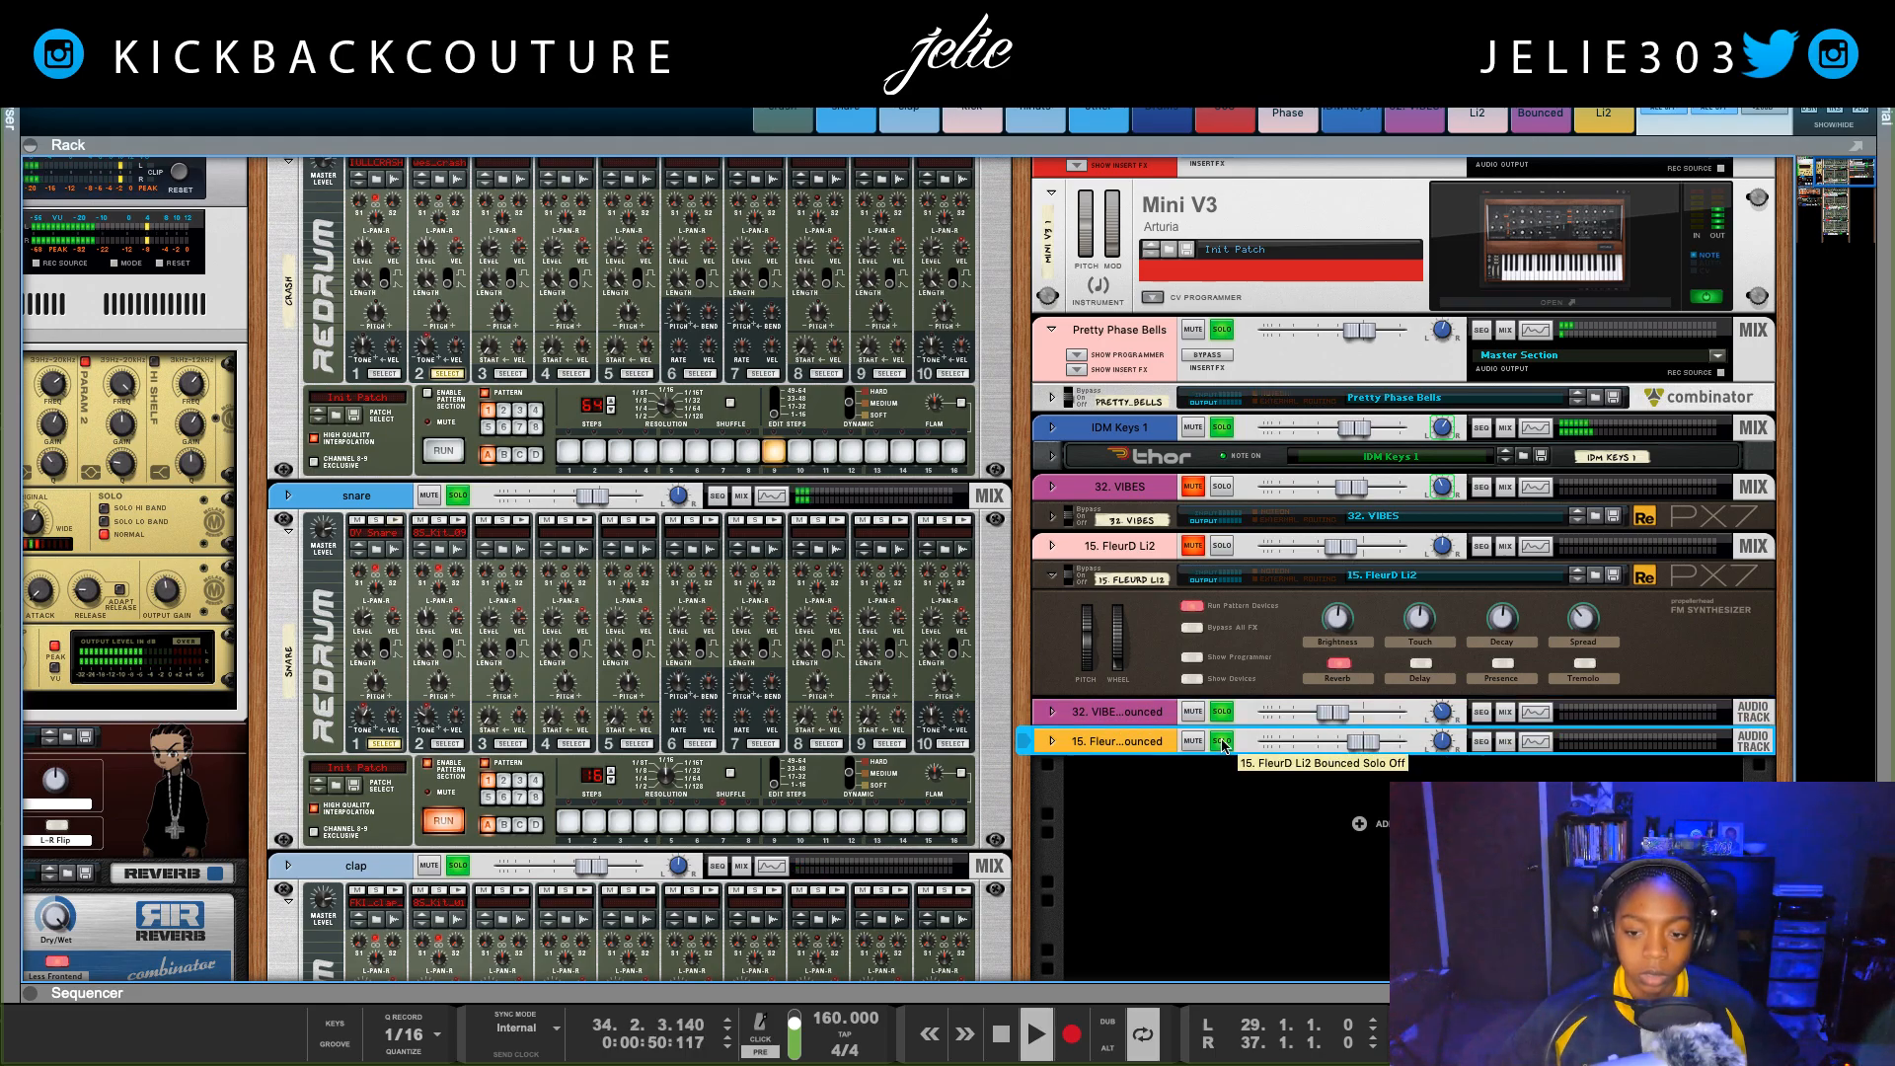
left_click(1441, 715)
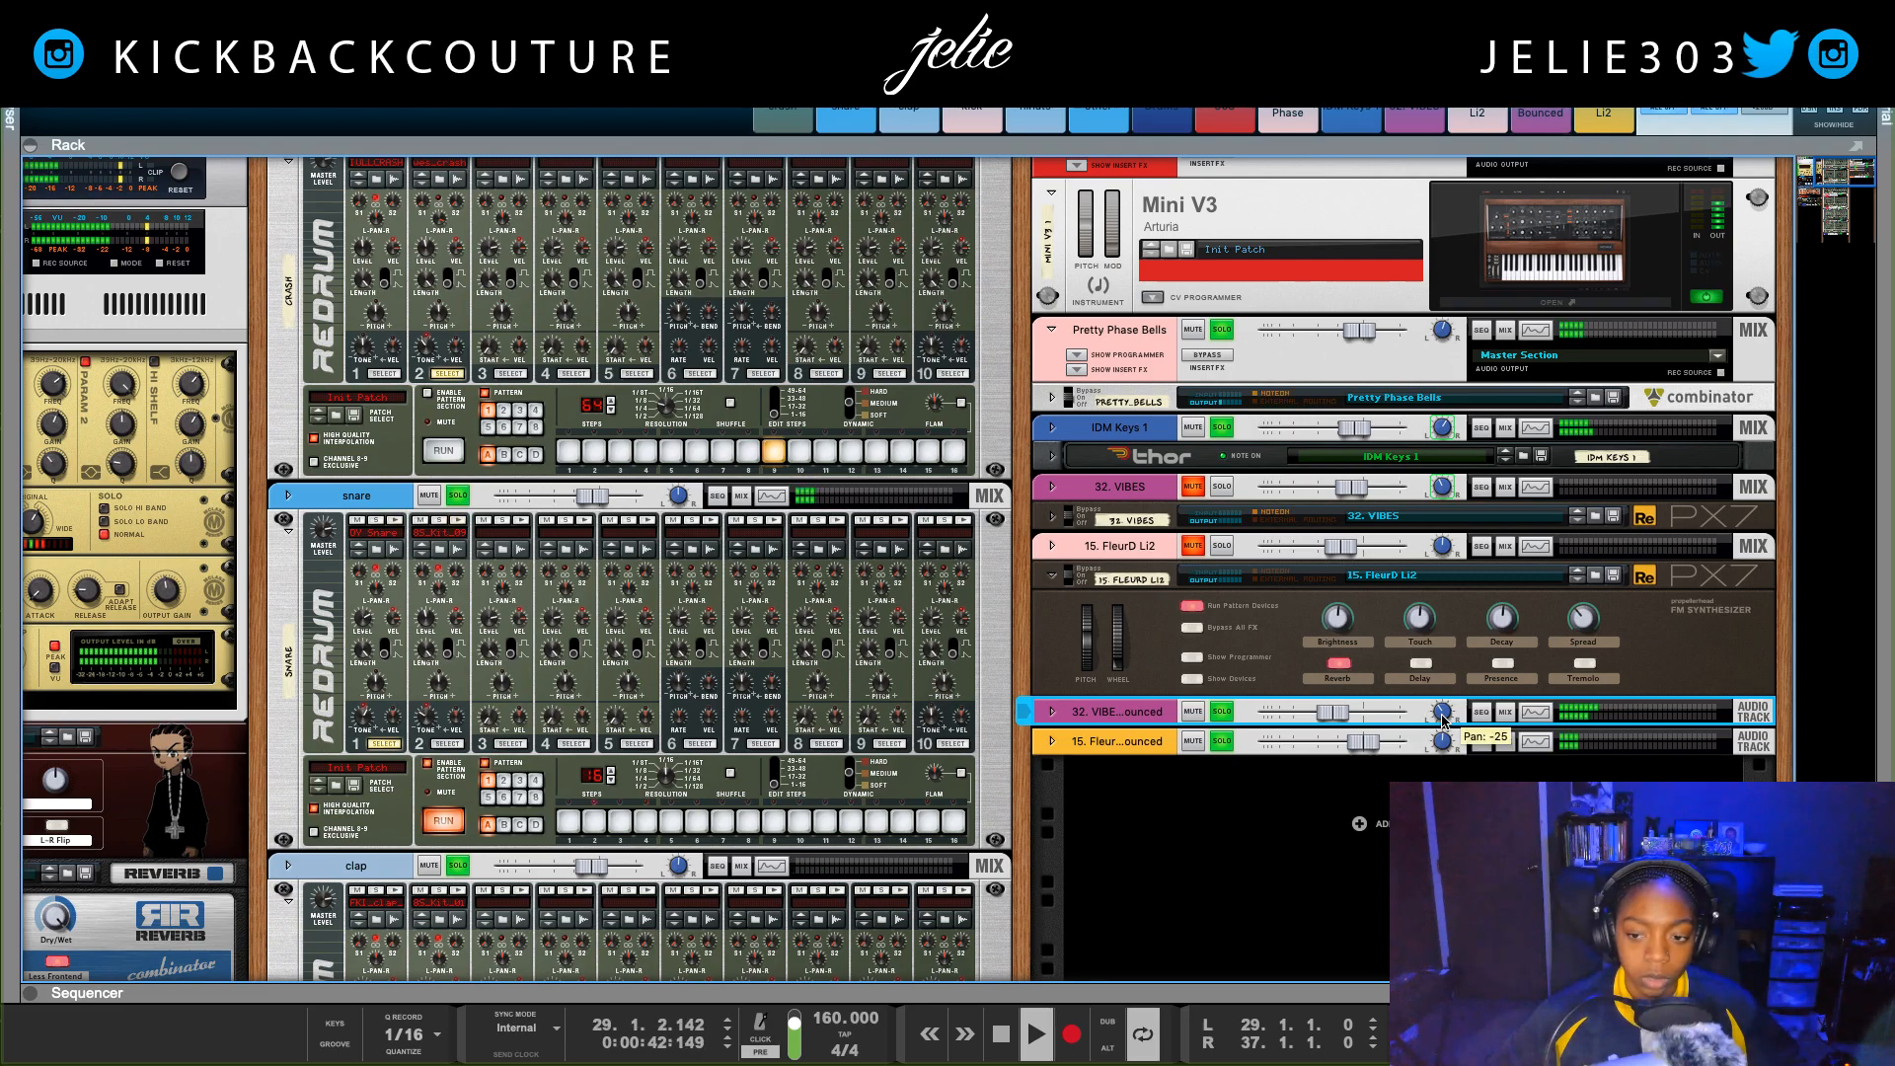
left_click(1442, 742)
left_click_drag(1443, 746, 1441, 741)
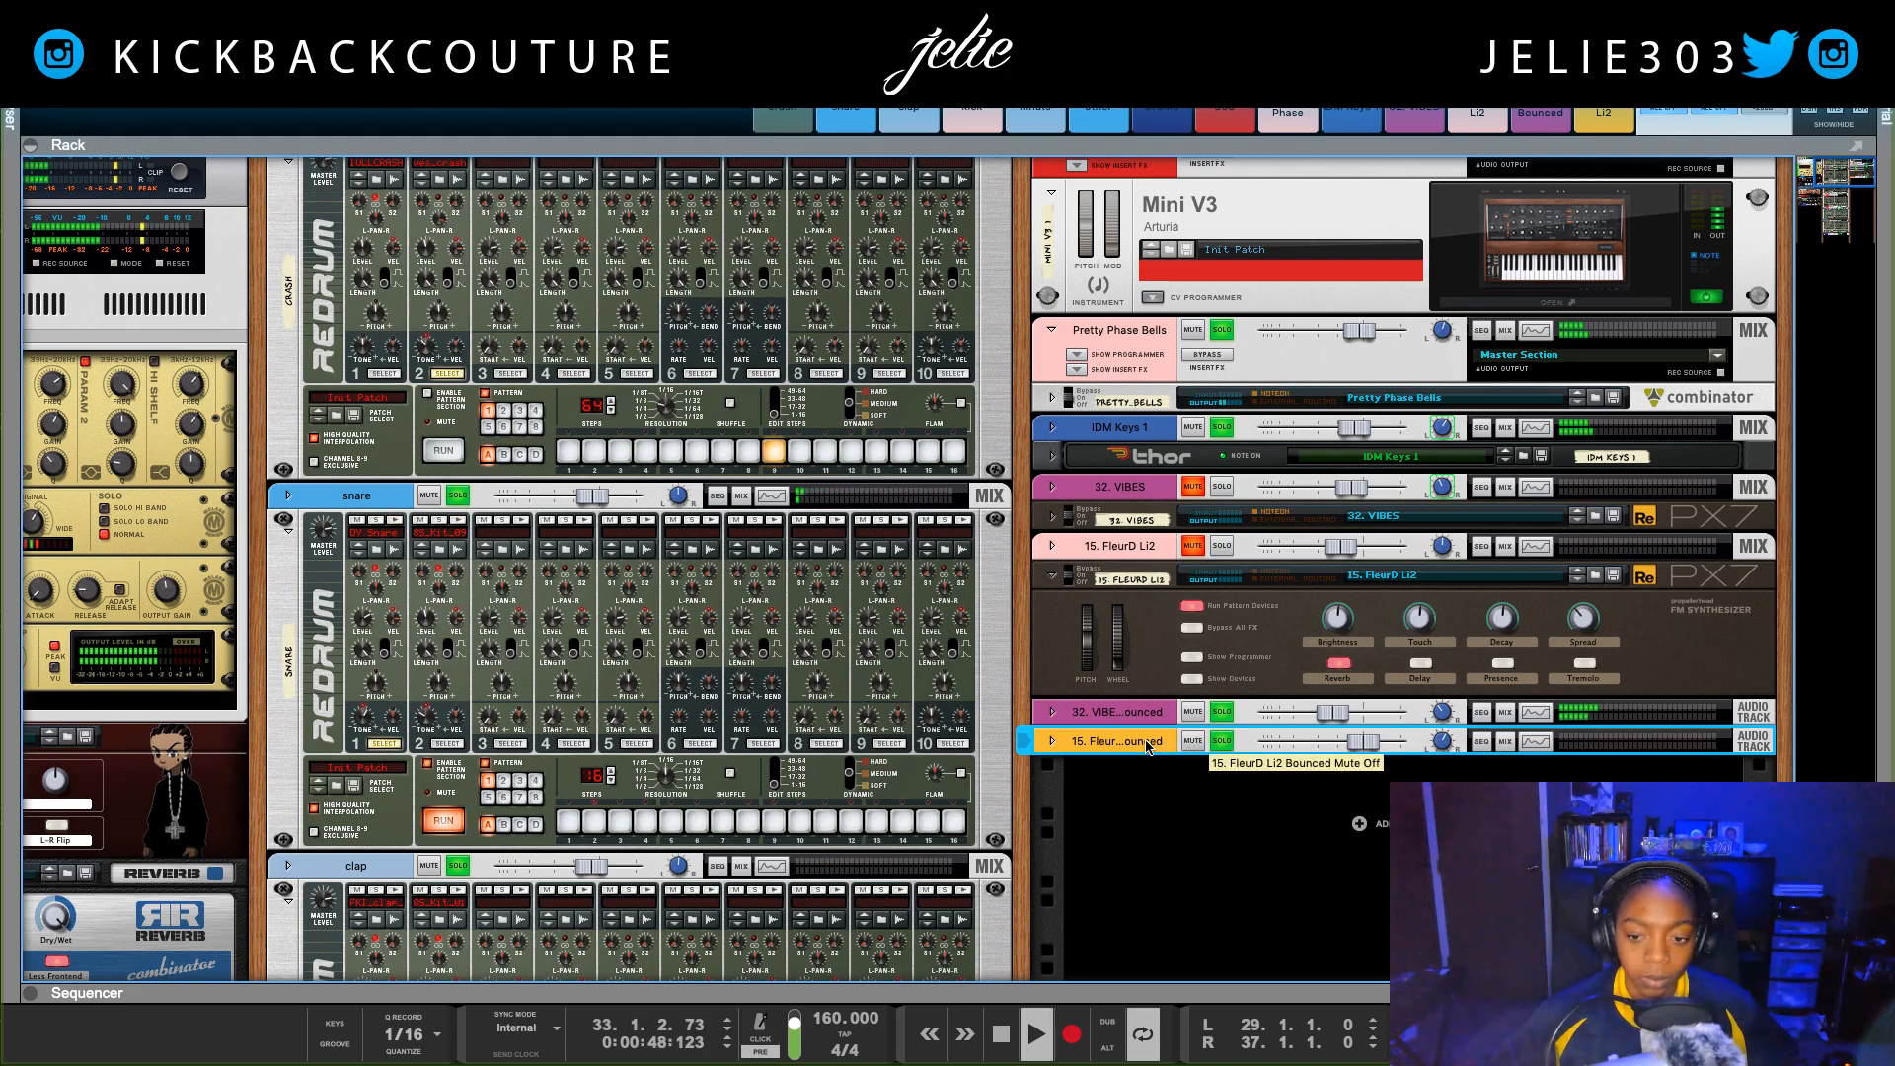
Step: Set the loop around the first 15. FleurD Li2 clip in the sequencer, bars 21 to 29, and play it
left_click(1490, 745)
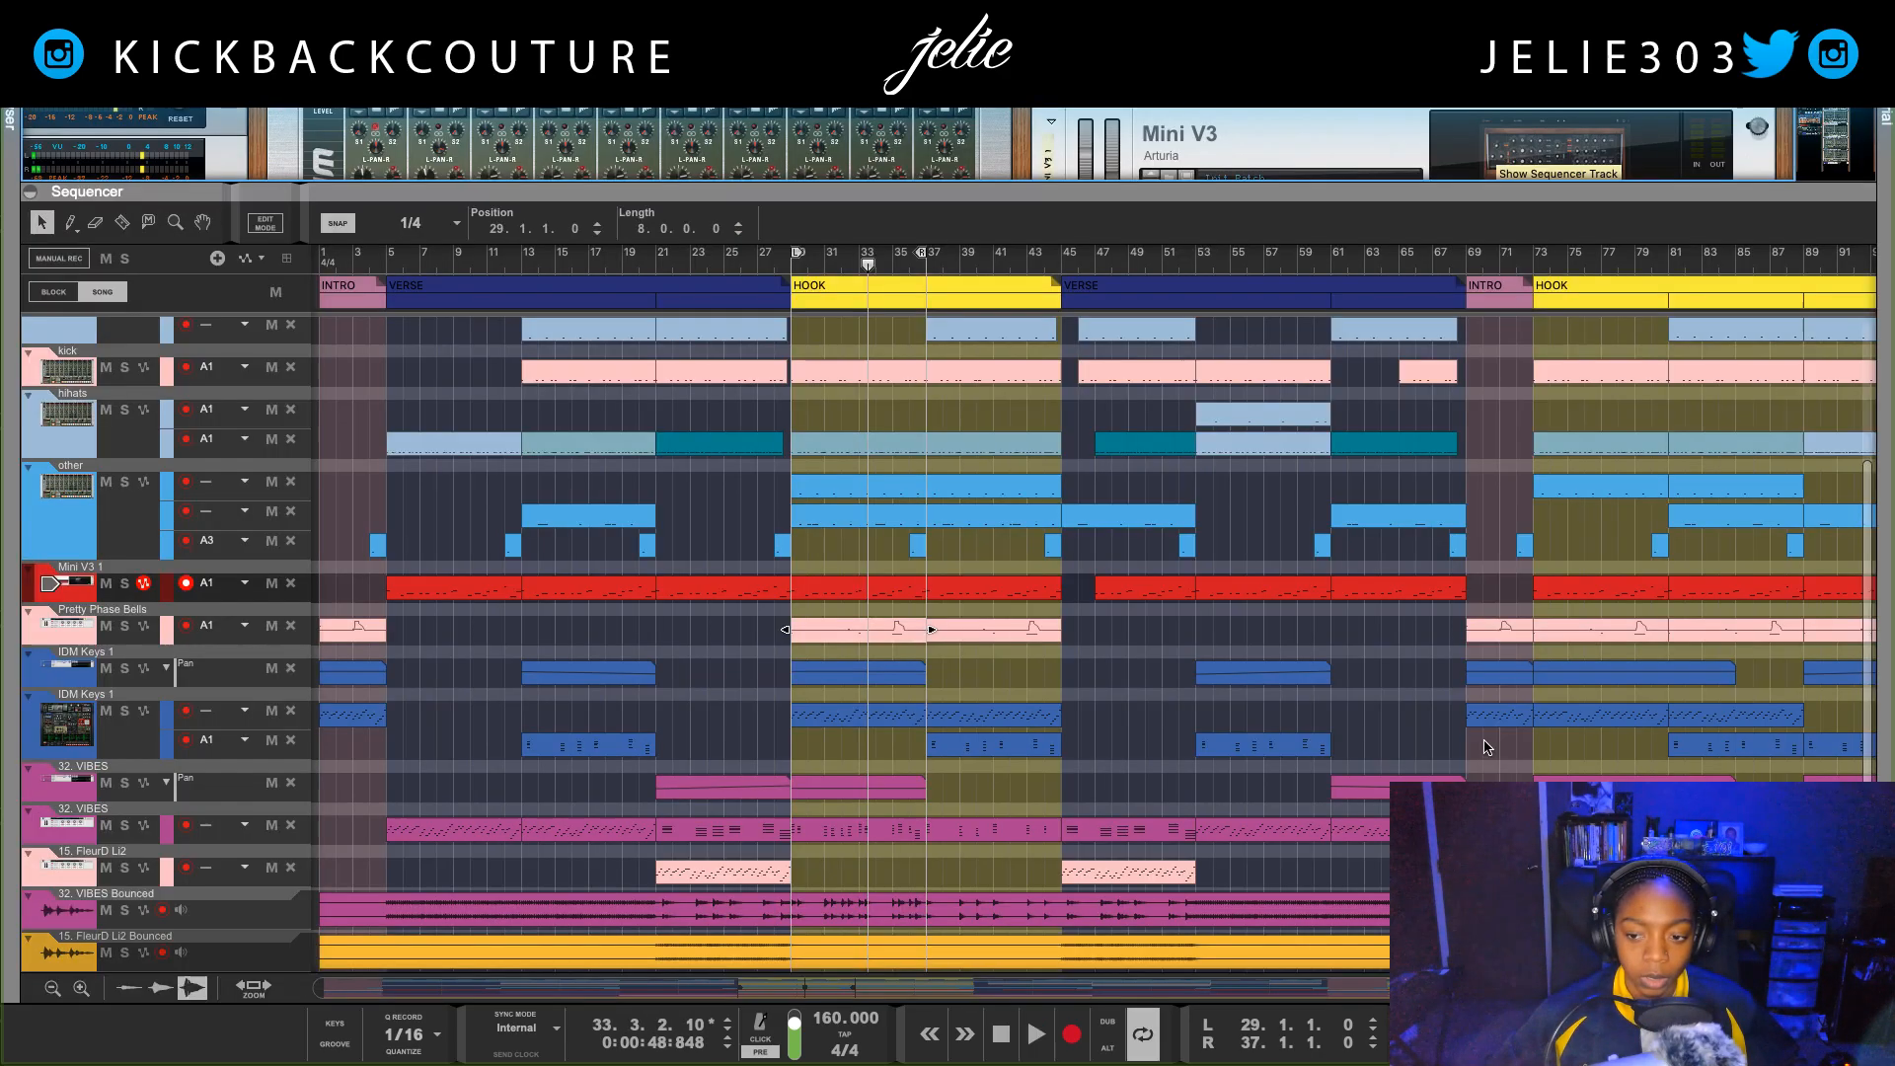
scroll(832, 889, "down", 1)
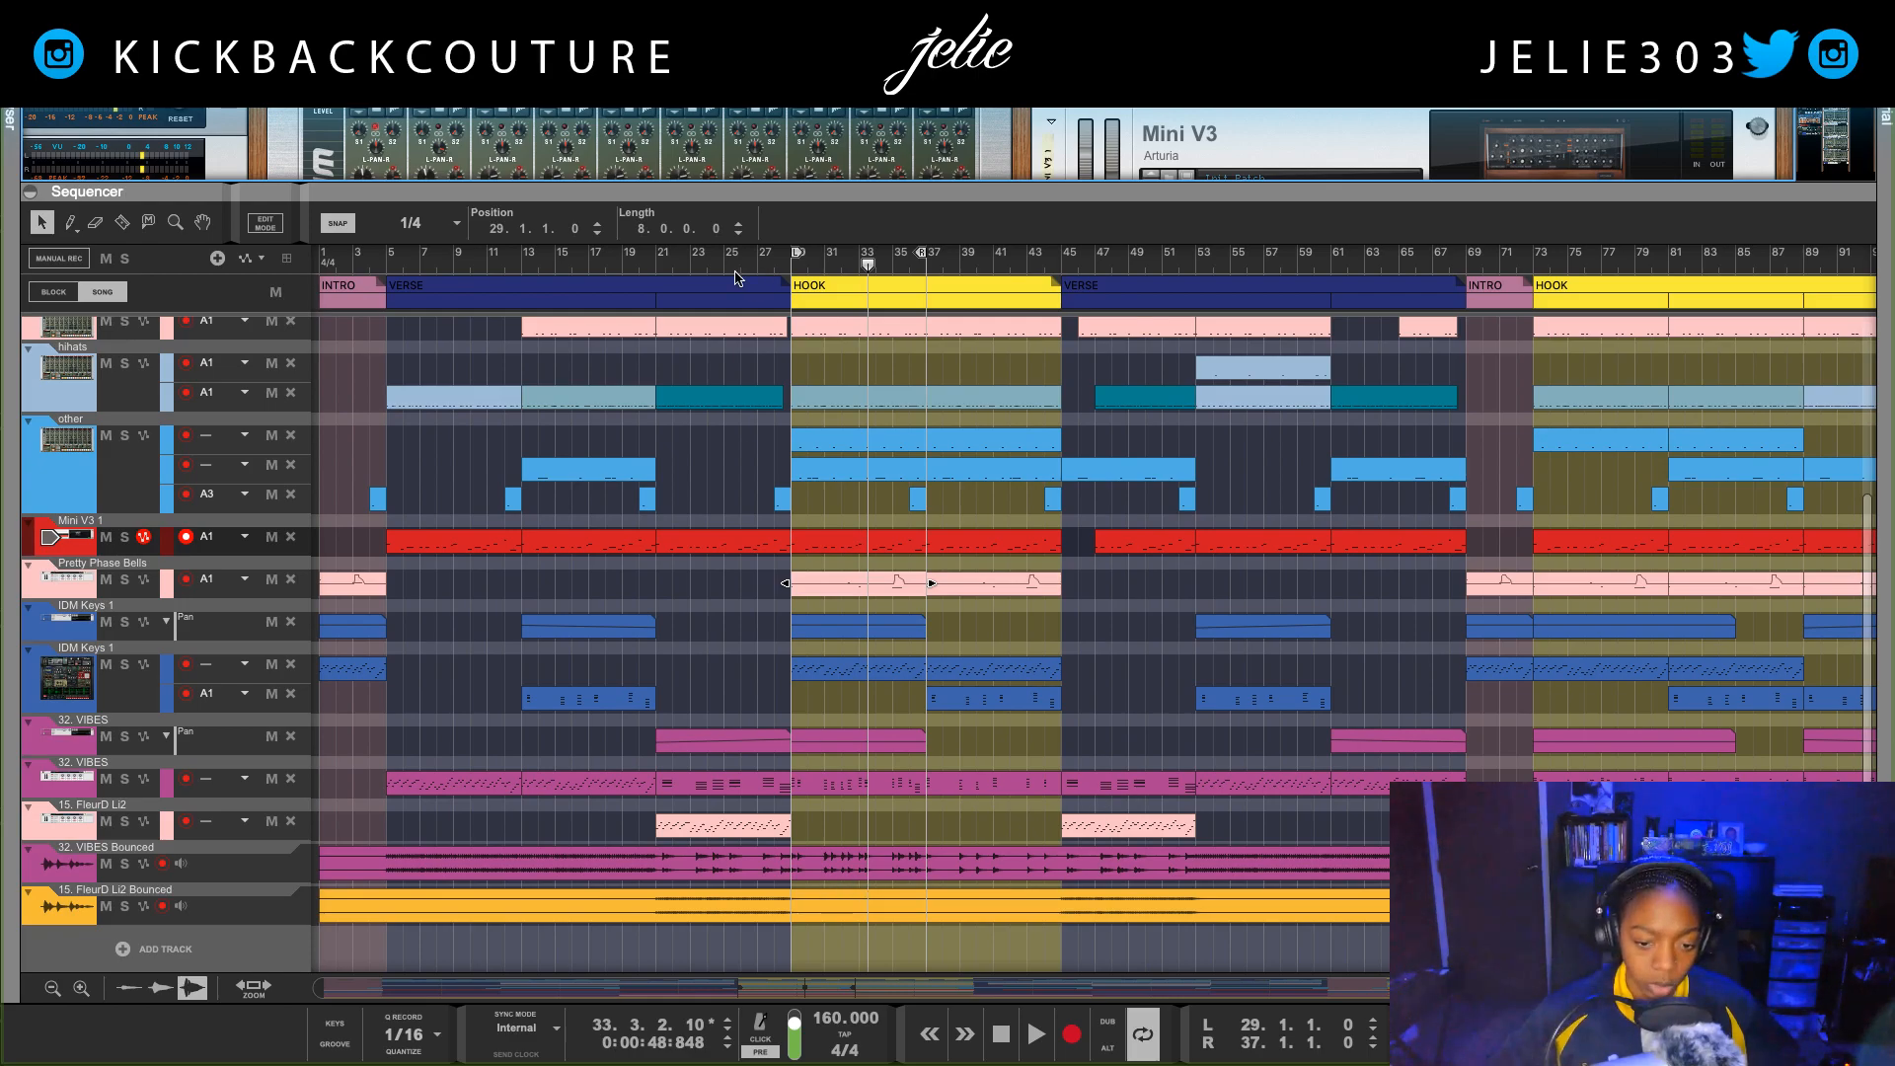
left_click(656, 255)
left_click(728, 835)
key("ctrl+l")
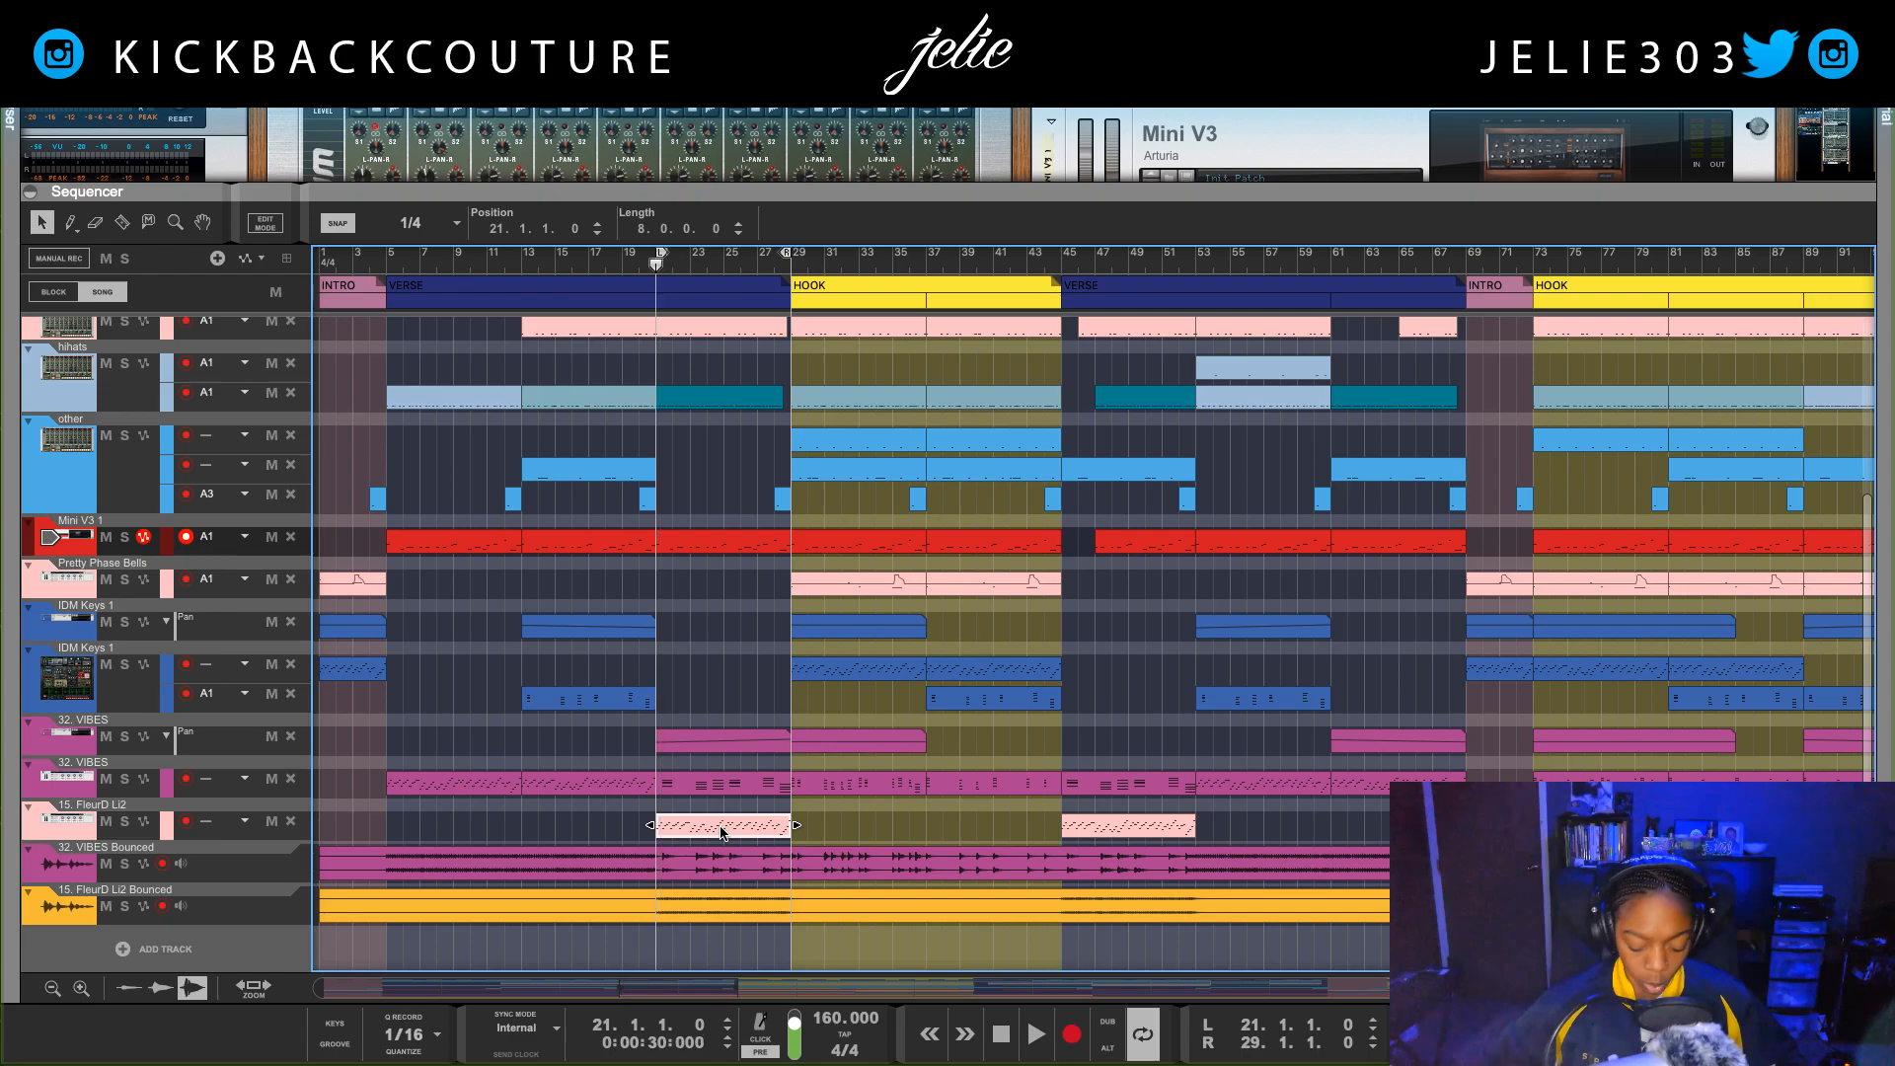
key("space")
Step: Return to the rack and lower the 15. FleurD Li2 Bounced level to -11.40 dB during playback
left_click_drag(1328, 191, 1451, 990)
left_click_drag(1364, 672, 1351, 672)
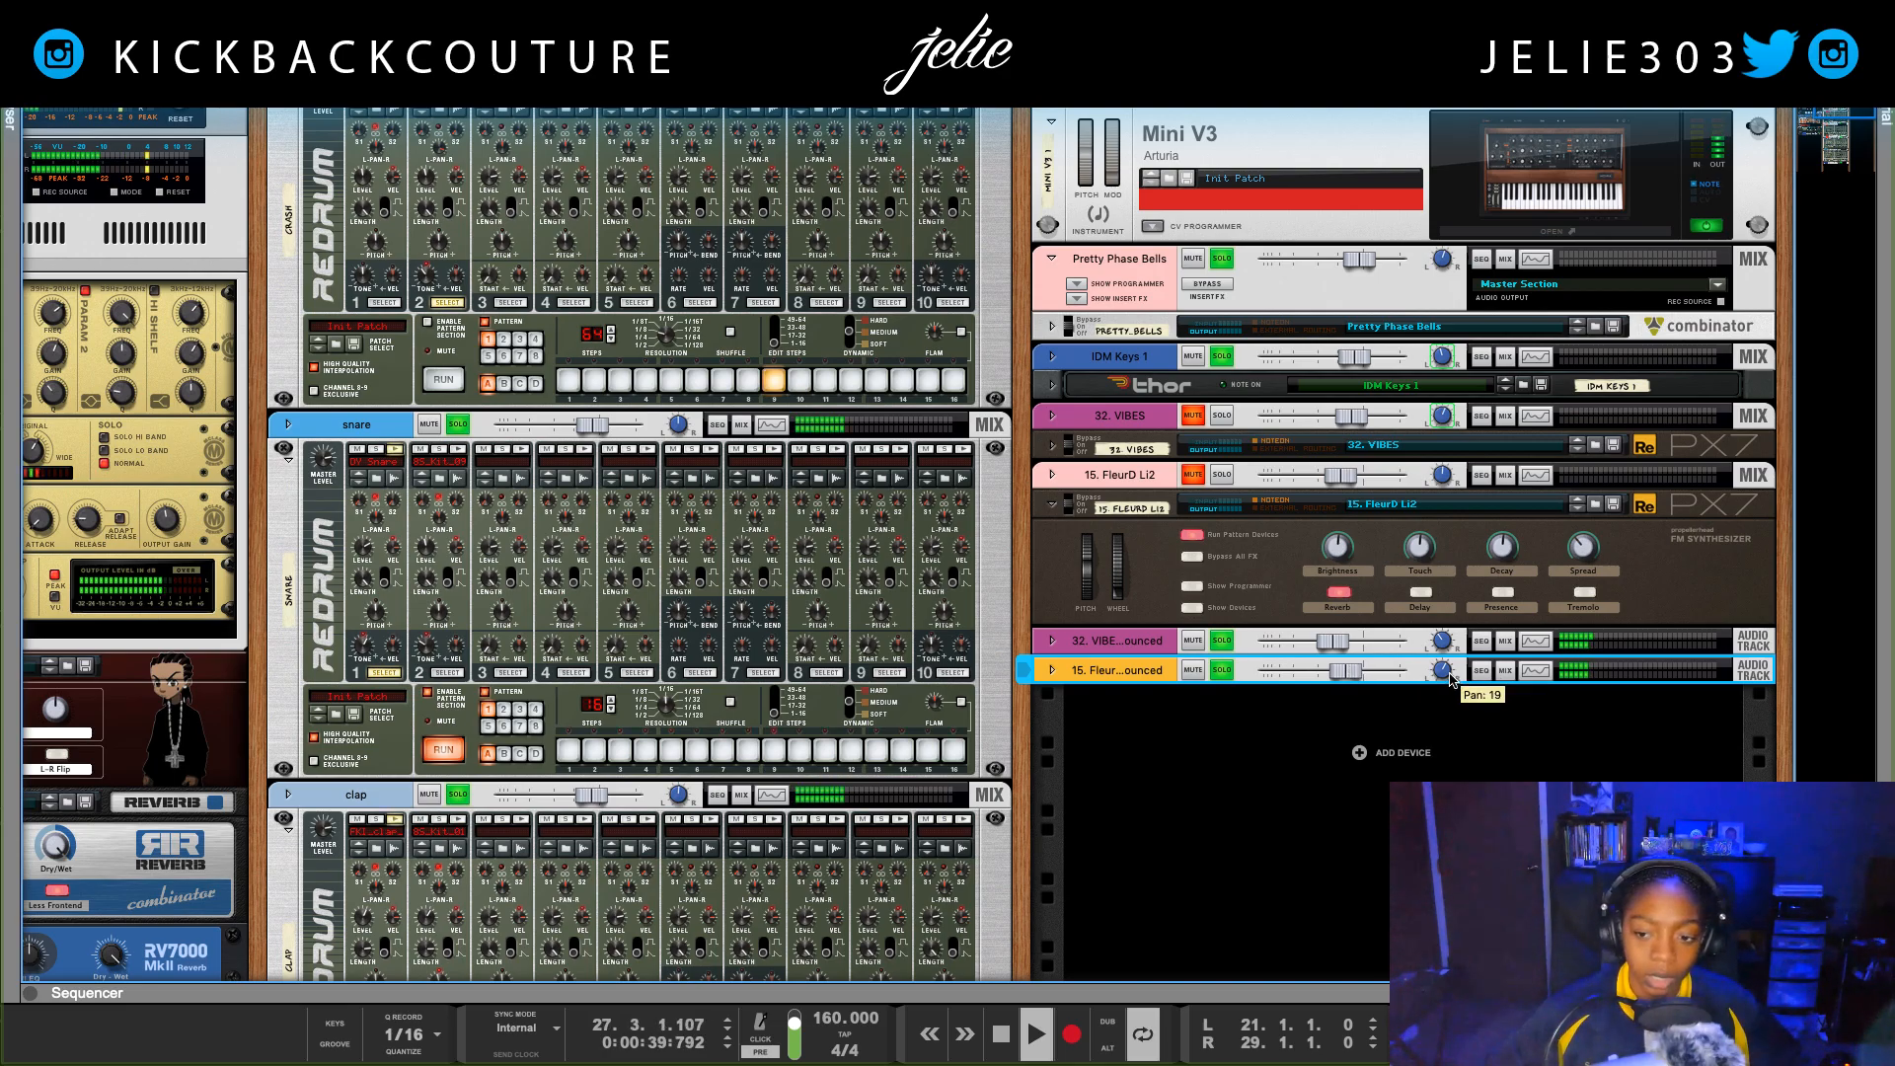
left_click_drag(1346, 672, 1338, 672)
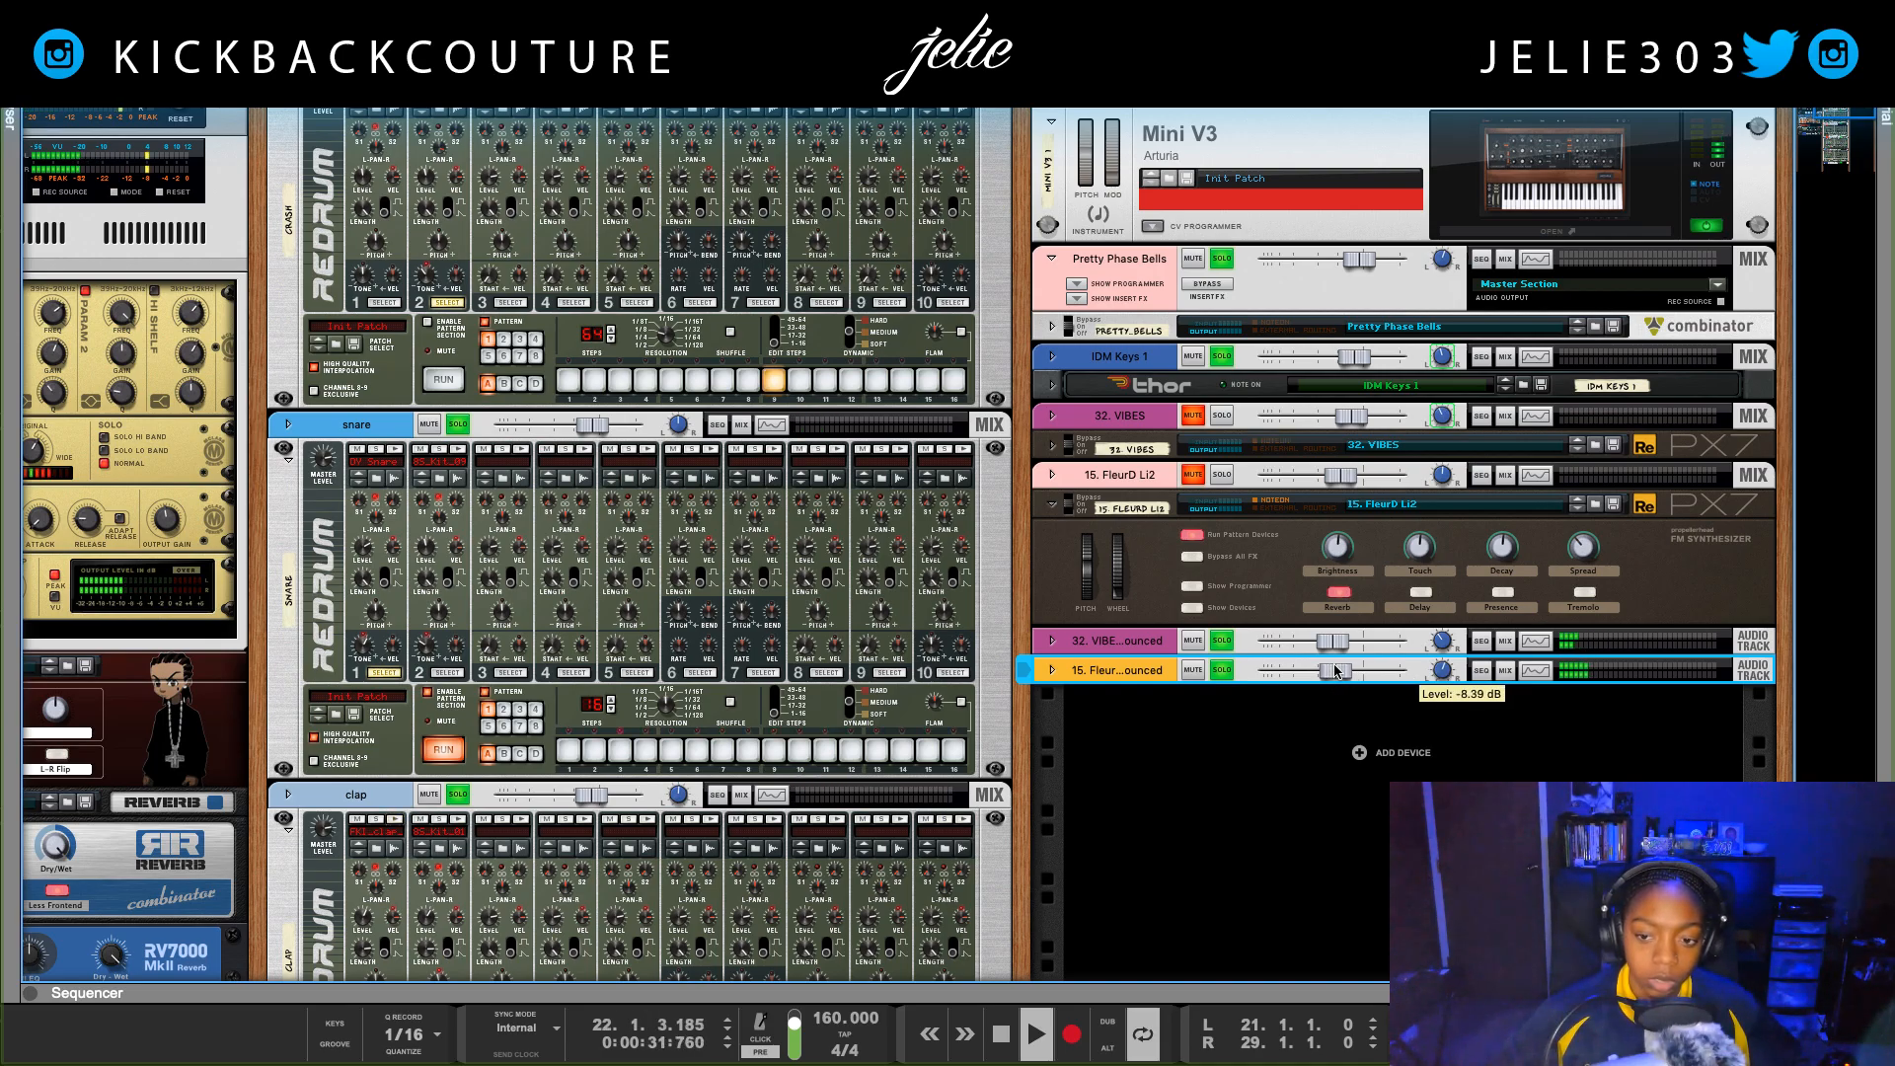
left_click_drag(1331, 670, 1324, 669)
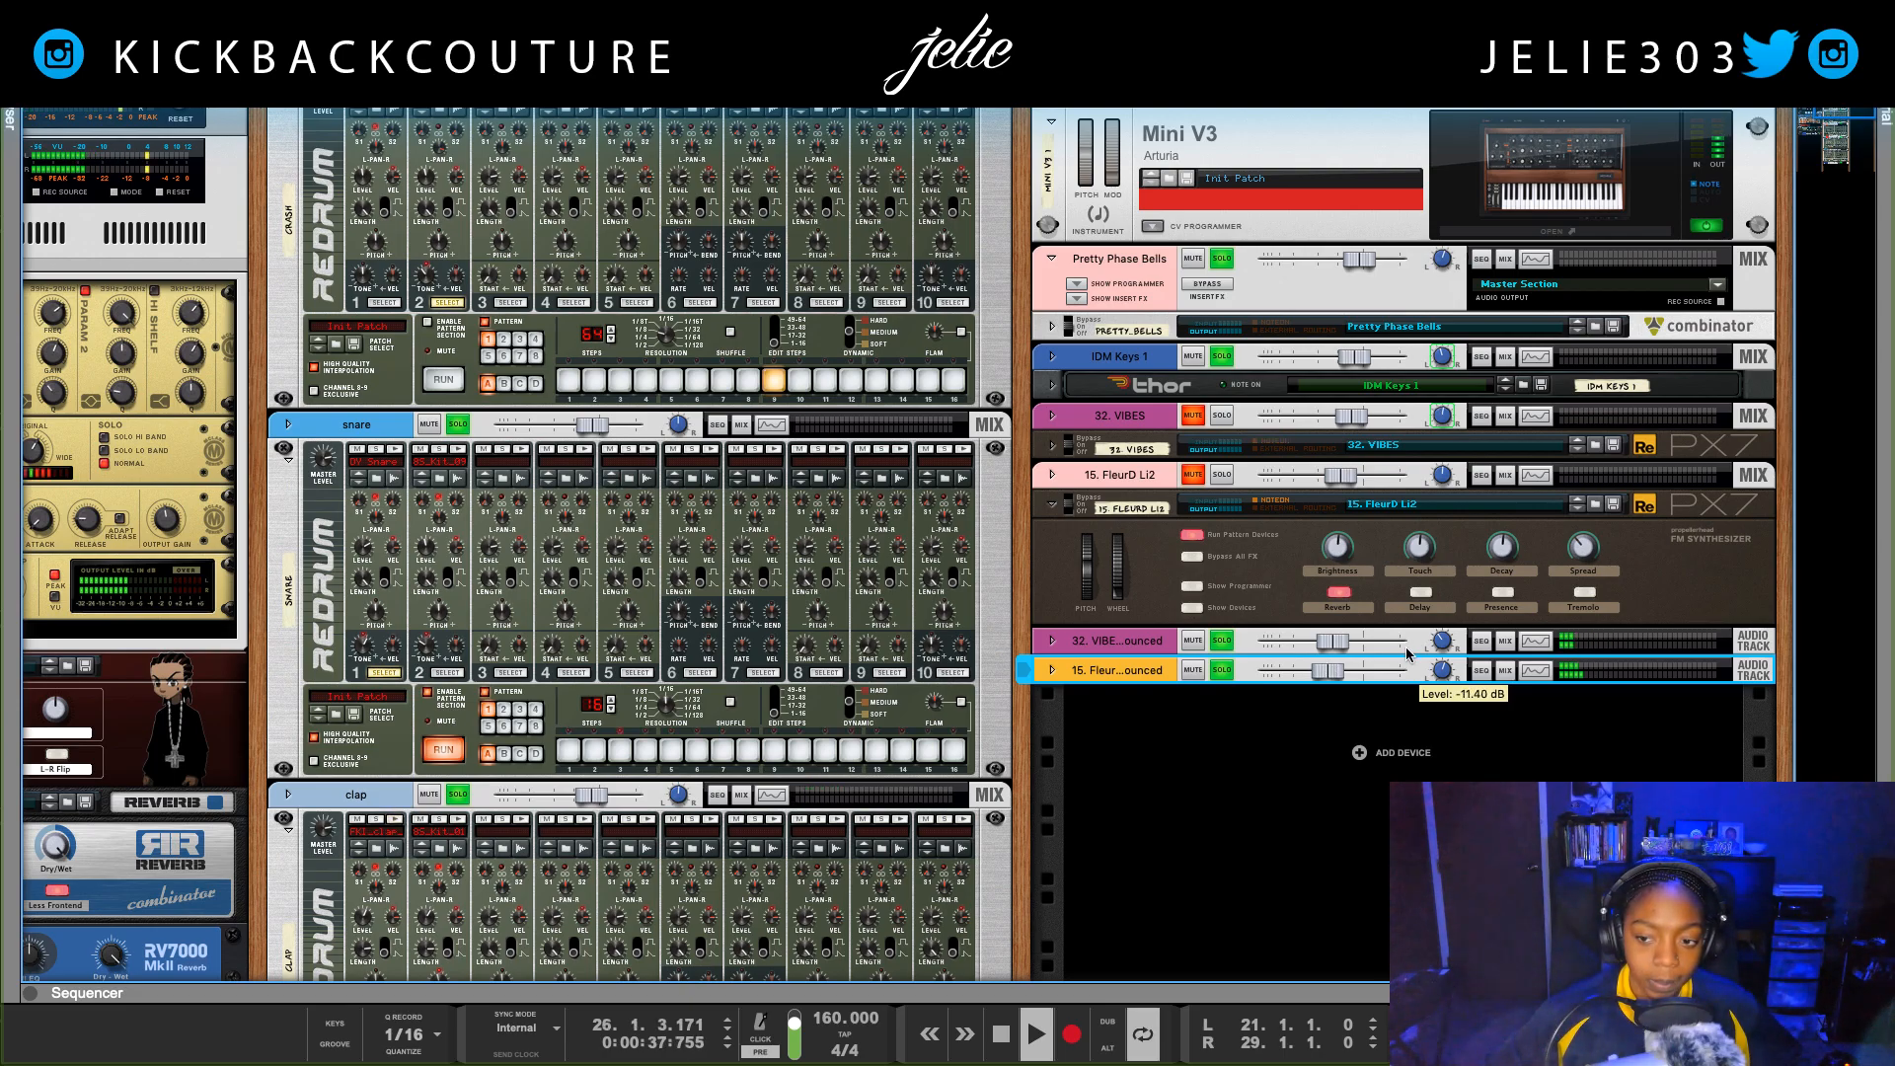
Step: Fine-tune the 32. VIBES Bounced pan, show the full sequencer and stop playback
left_click(1442, 643)
left_click_drag(1440, 638, 1433, 642)
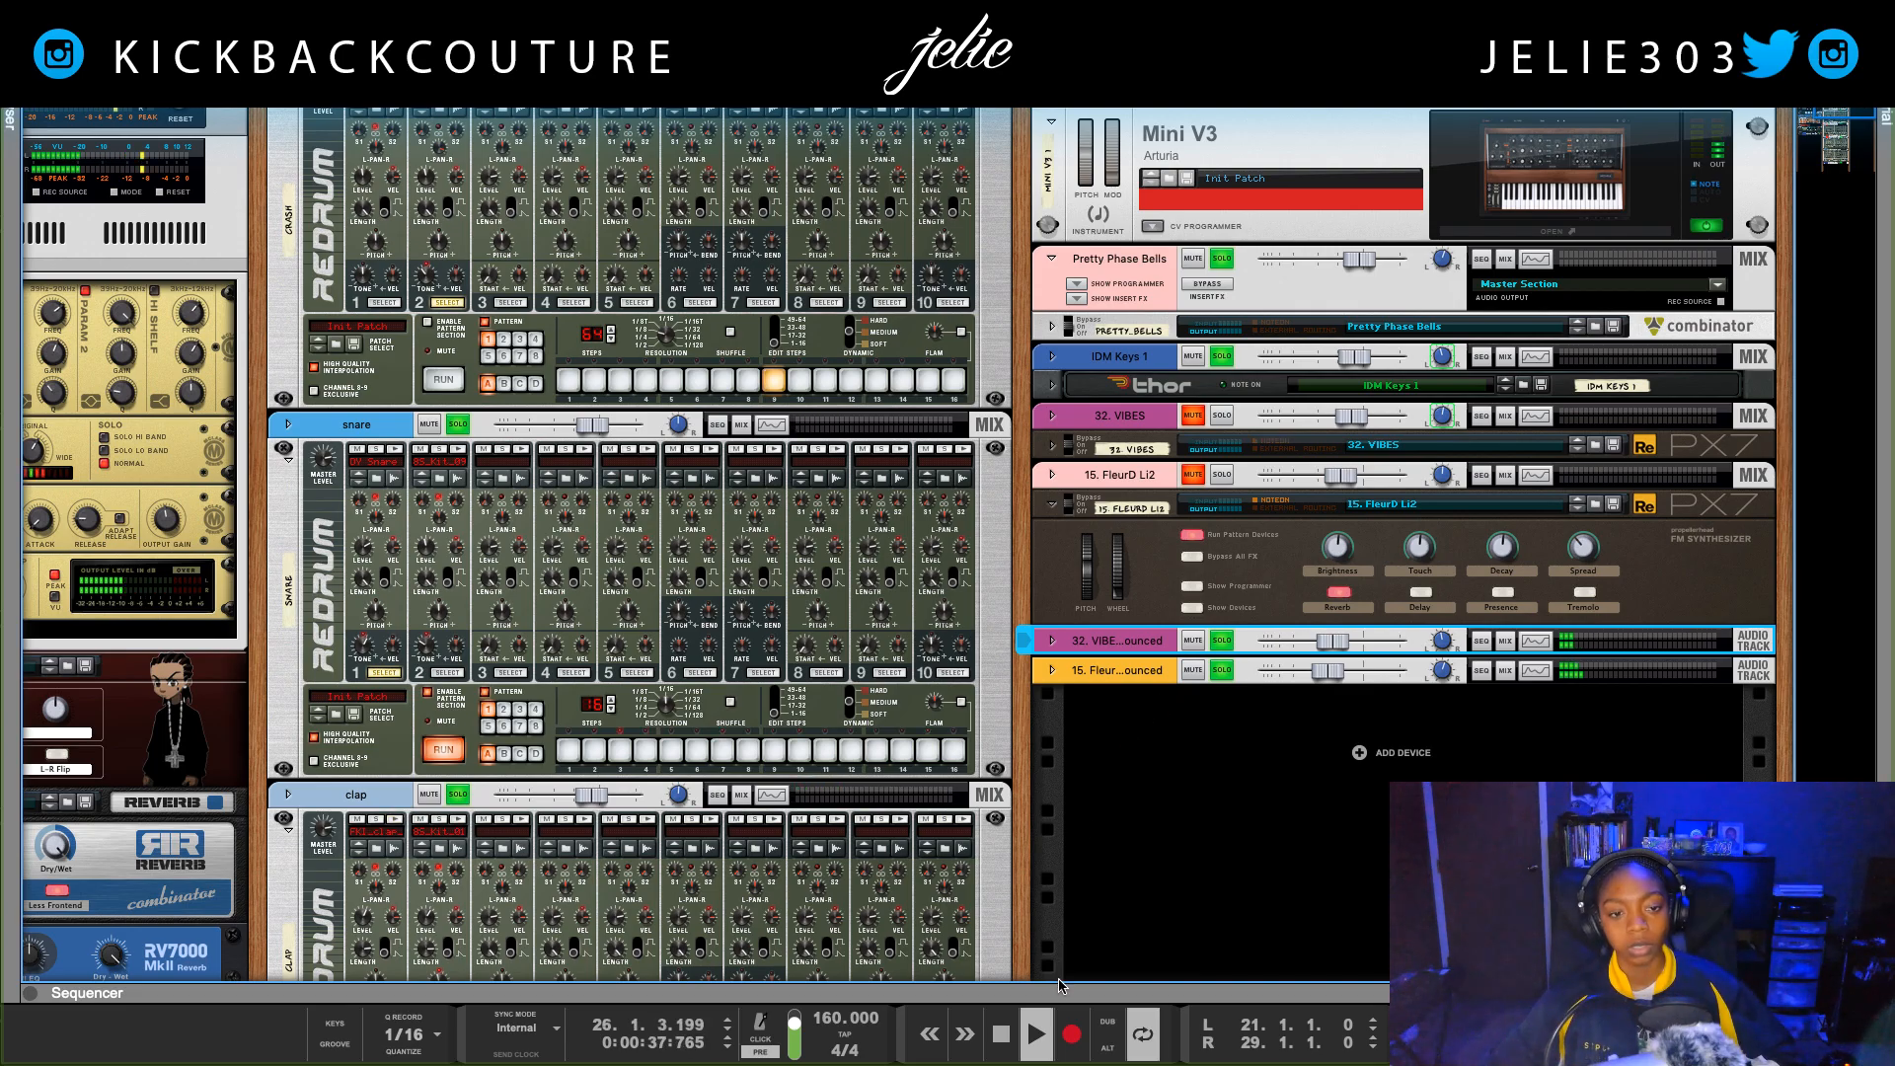
double_click(1052, 993)
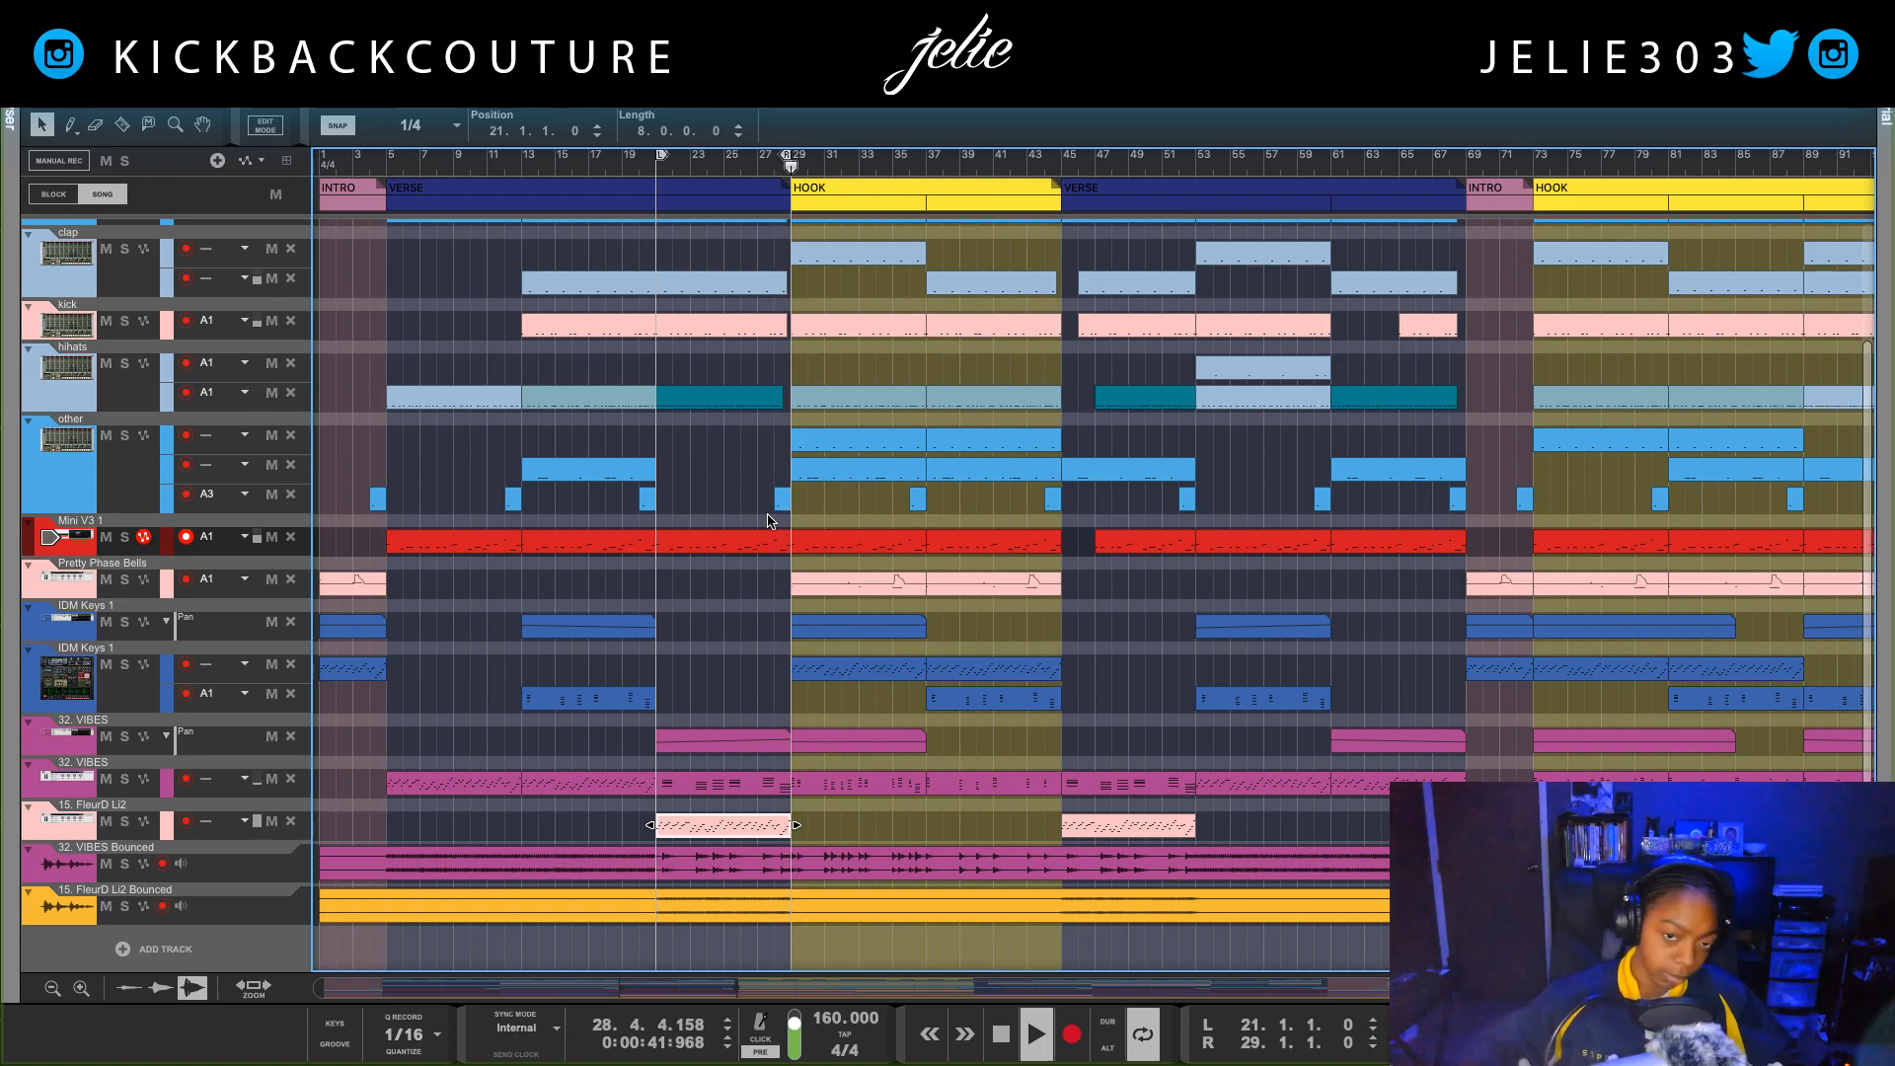
key("space")
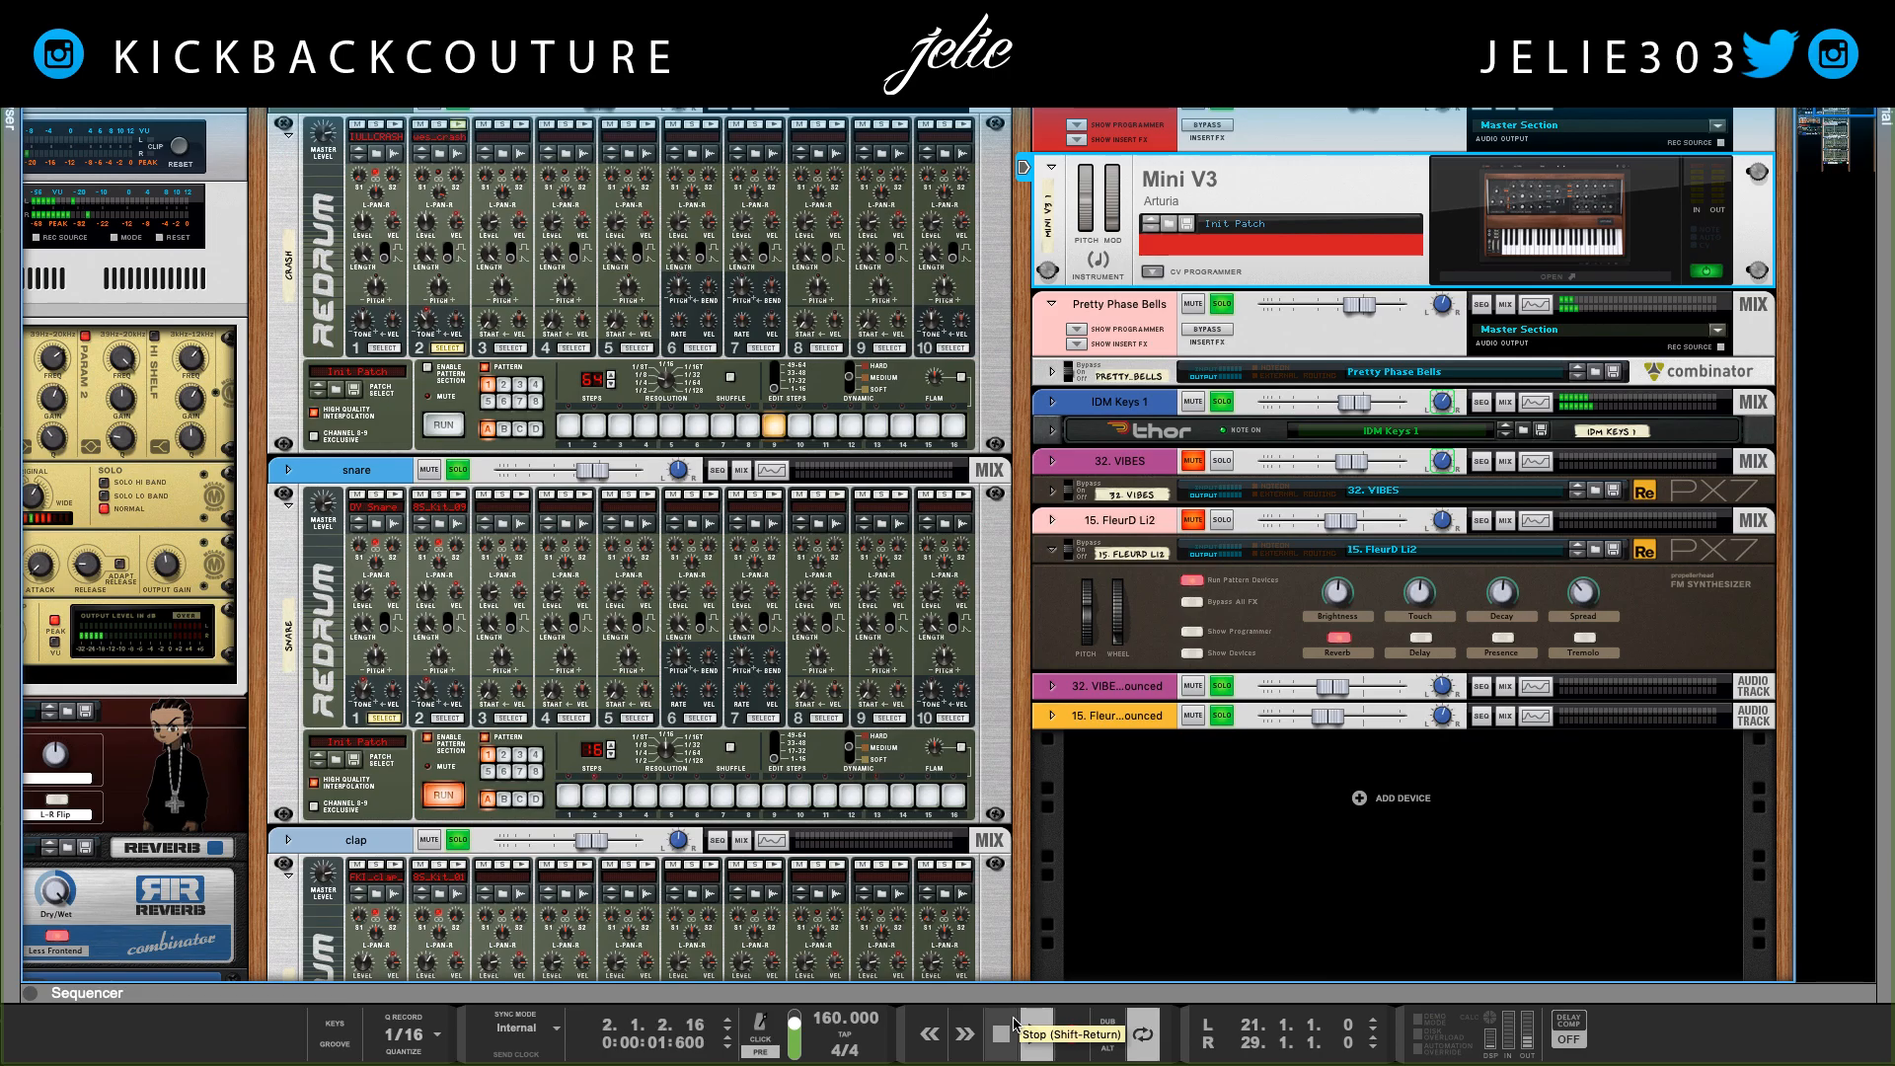
Step: Select the mastering devices from Equalizer to Maximizer in the Master Section and bypass the master insert effects
scroll(441, 653, "left", 5)
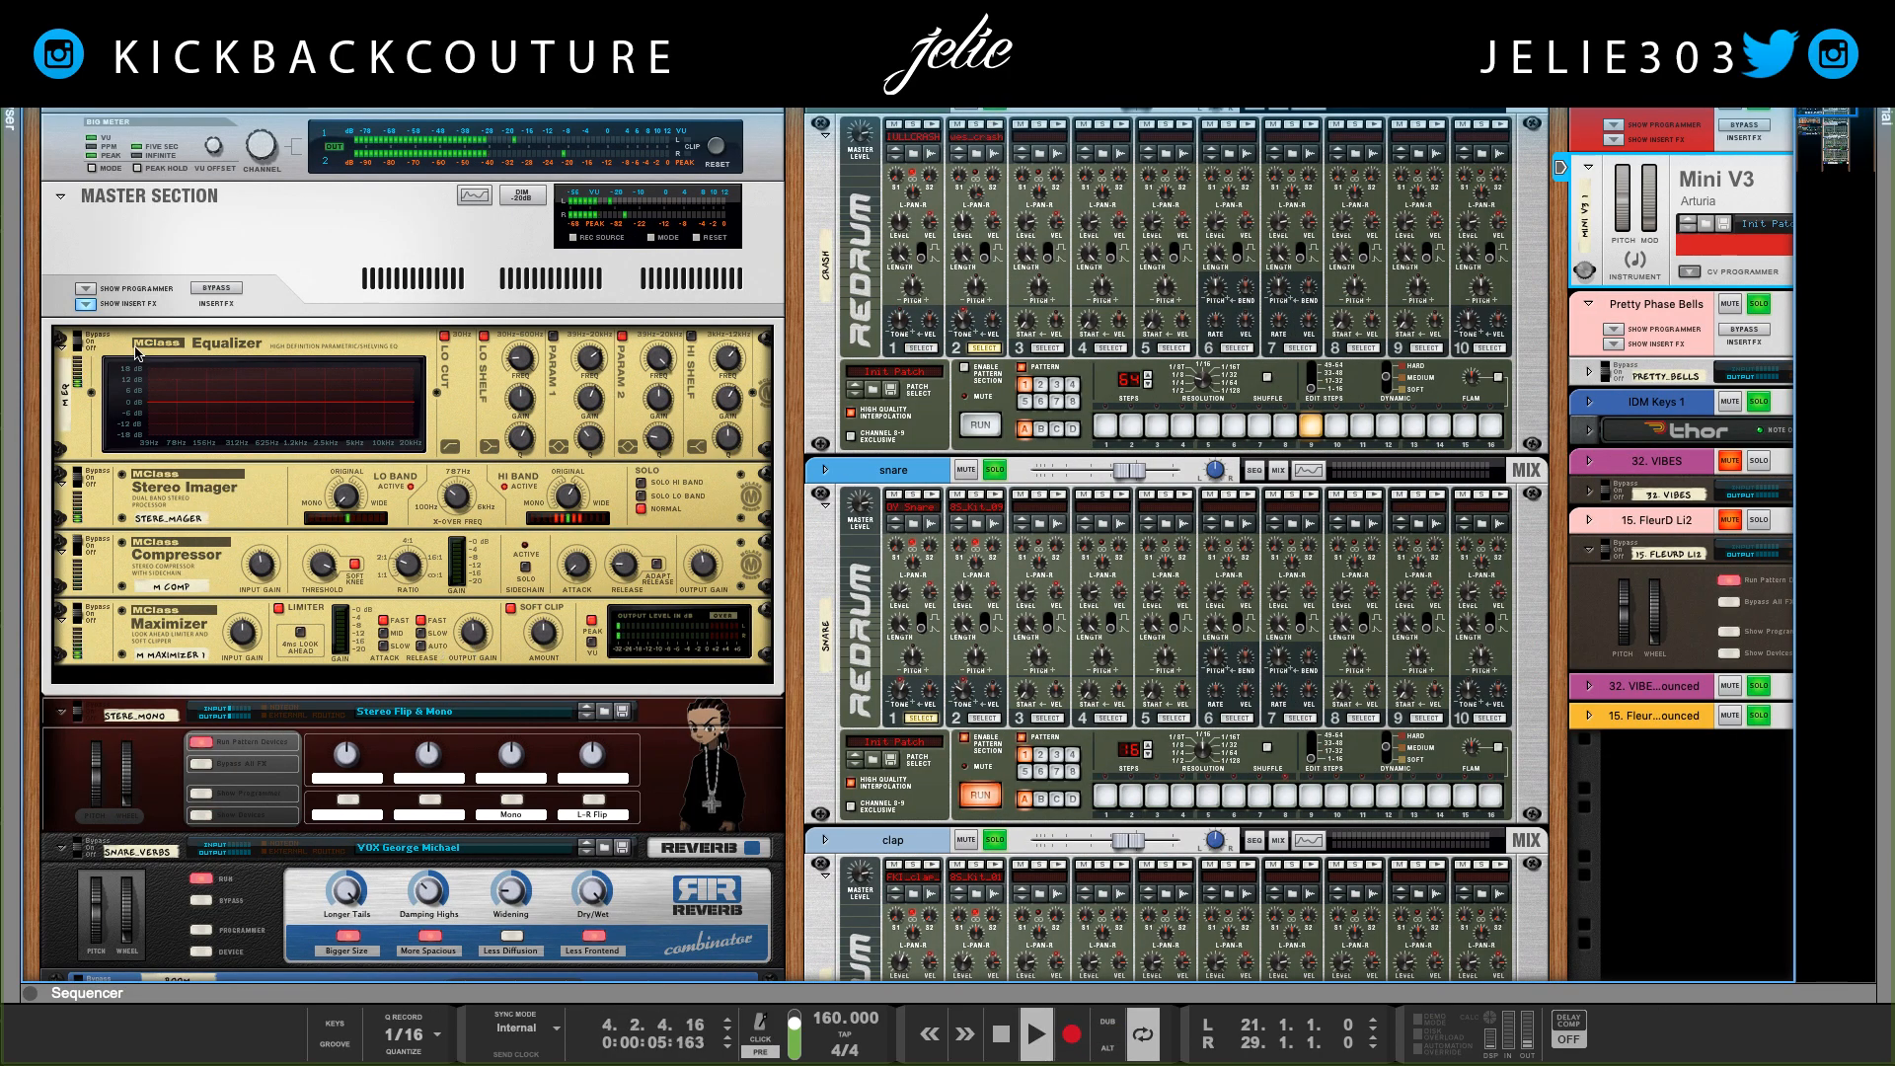
left_click(136, 353)
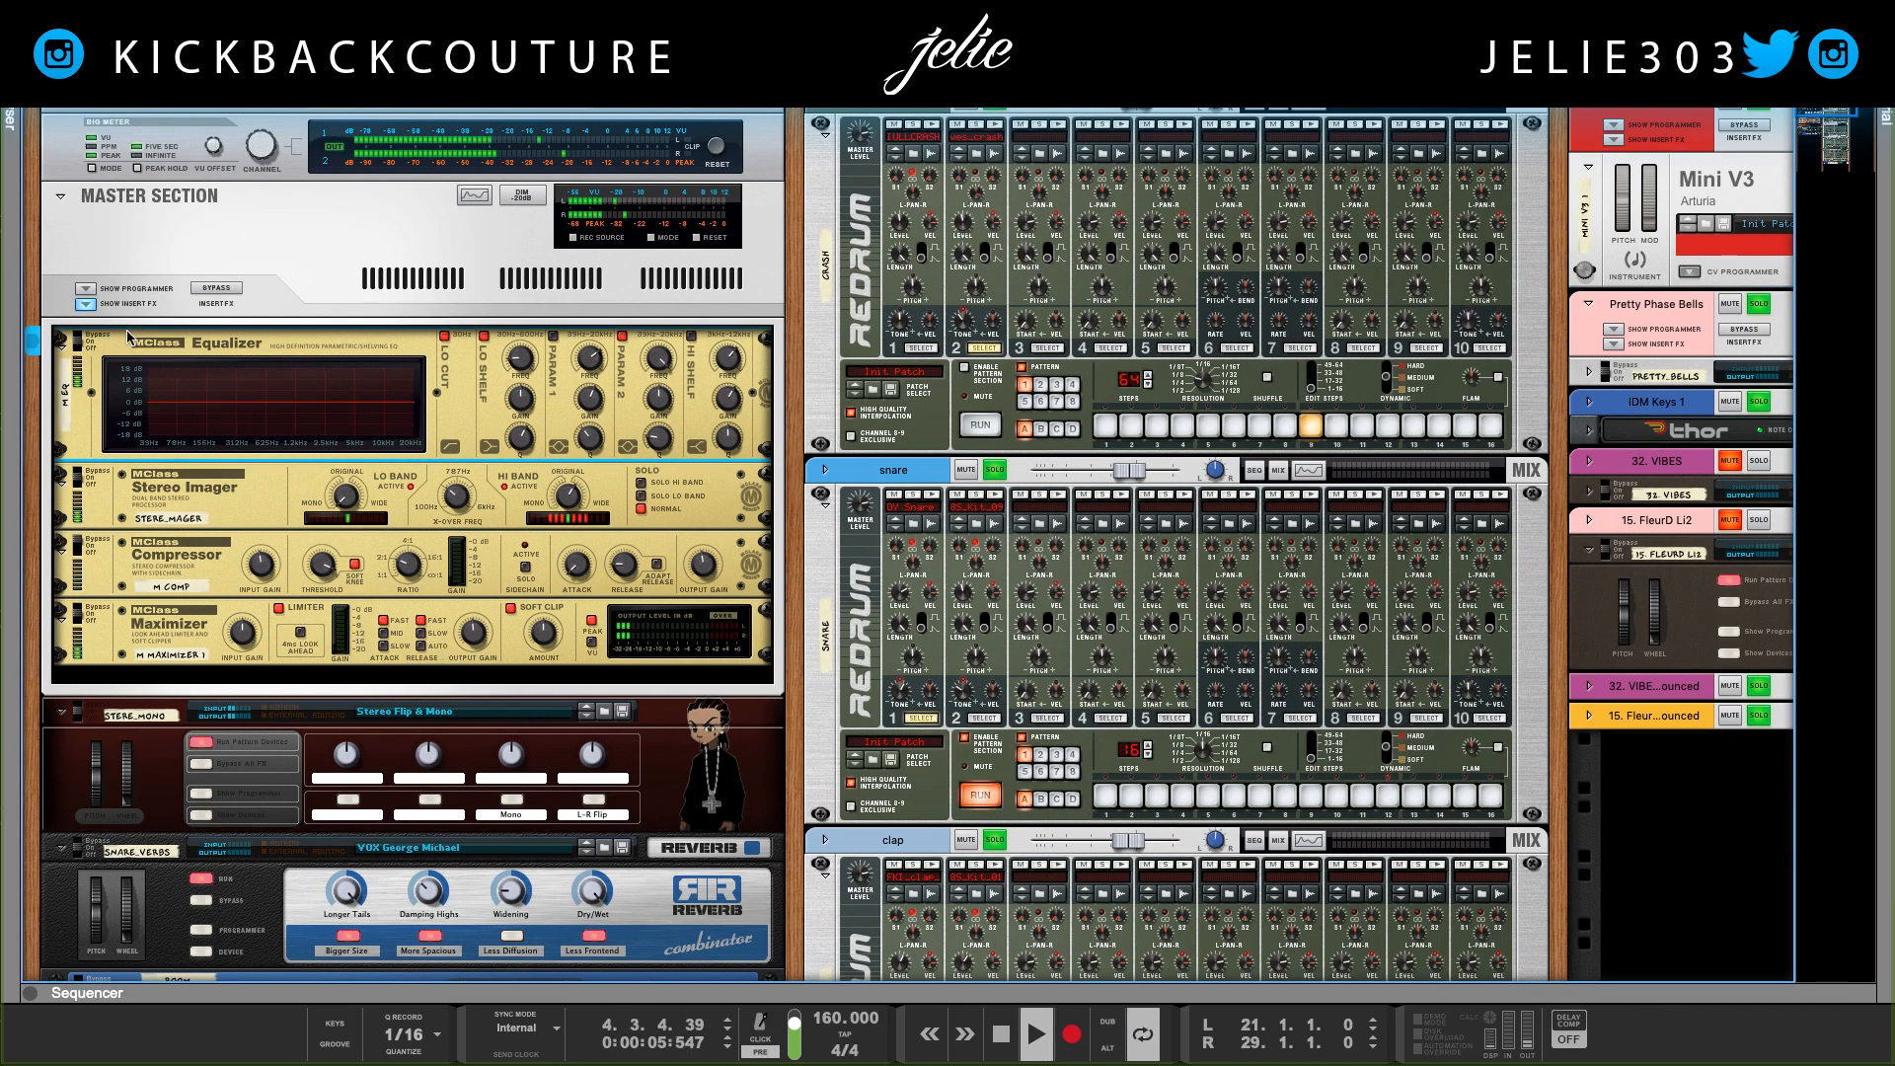
left_click(175, 638, "shift")
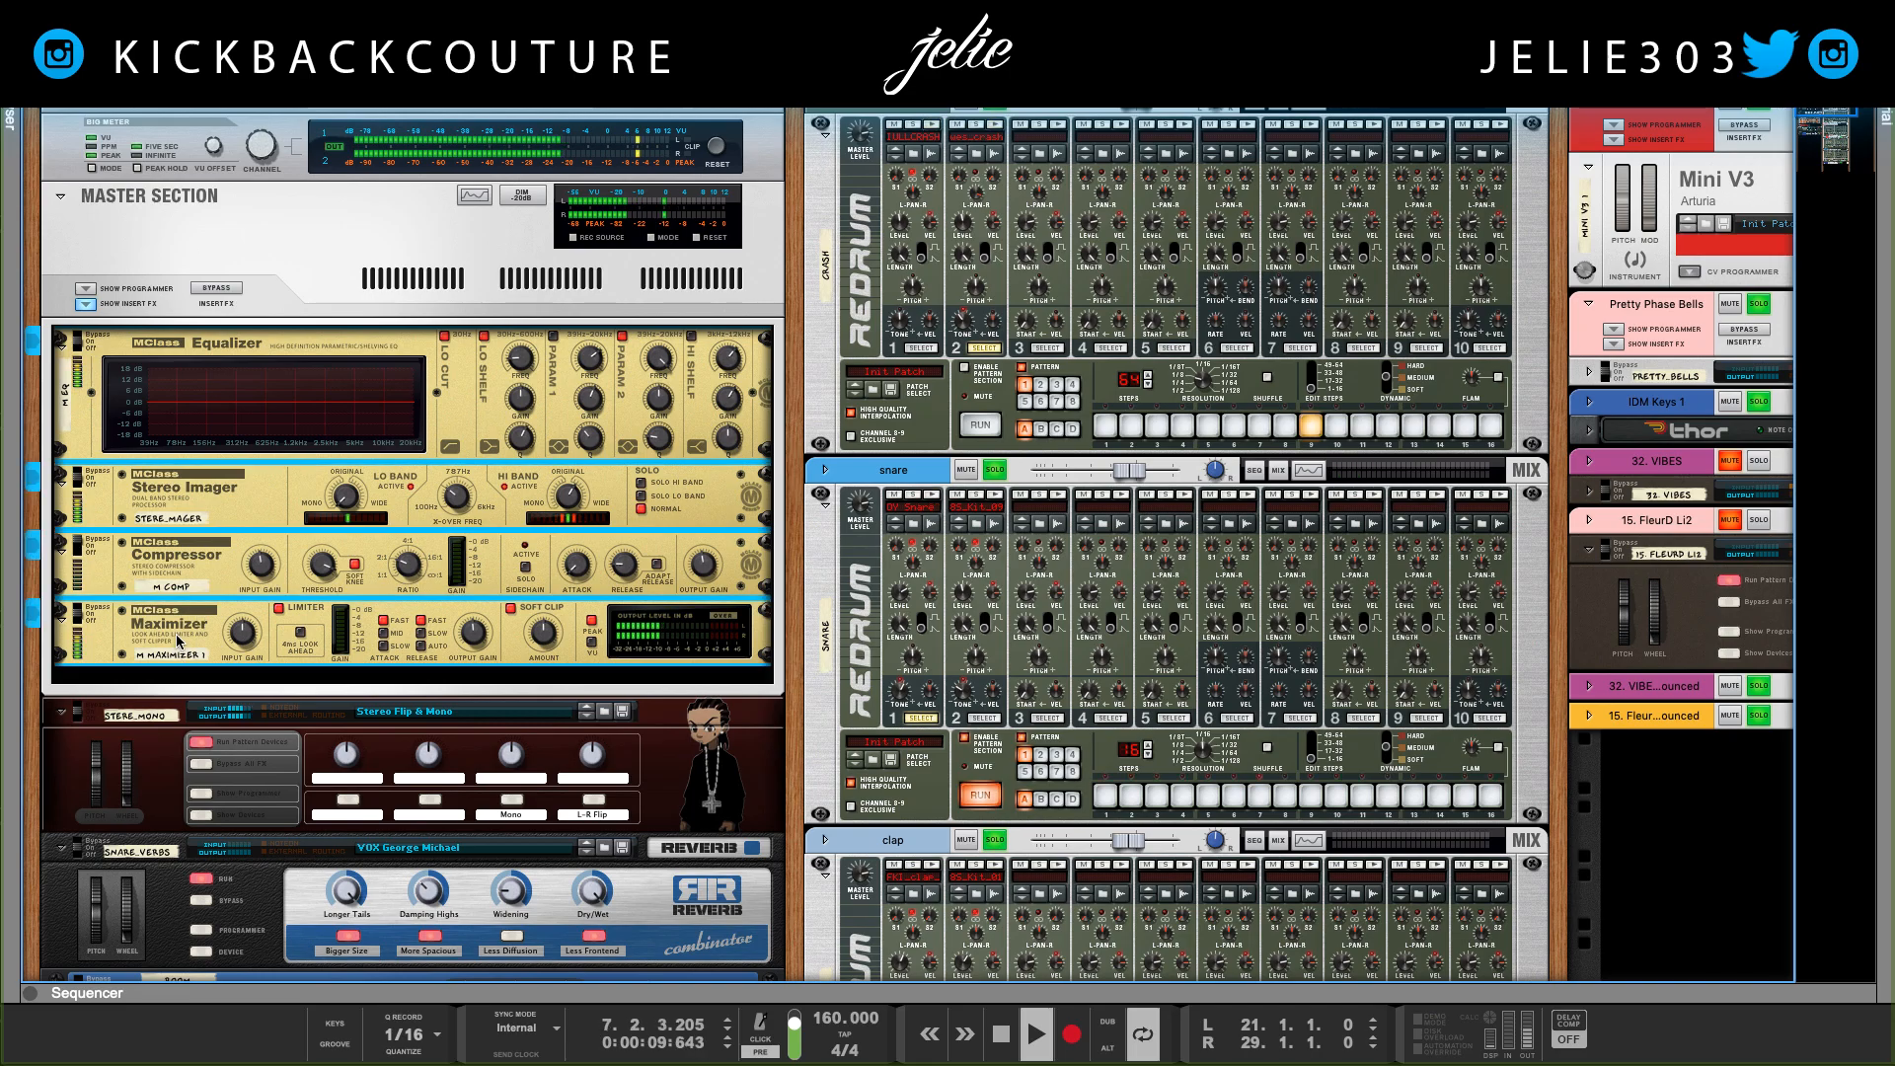
left_click(209, 287)
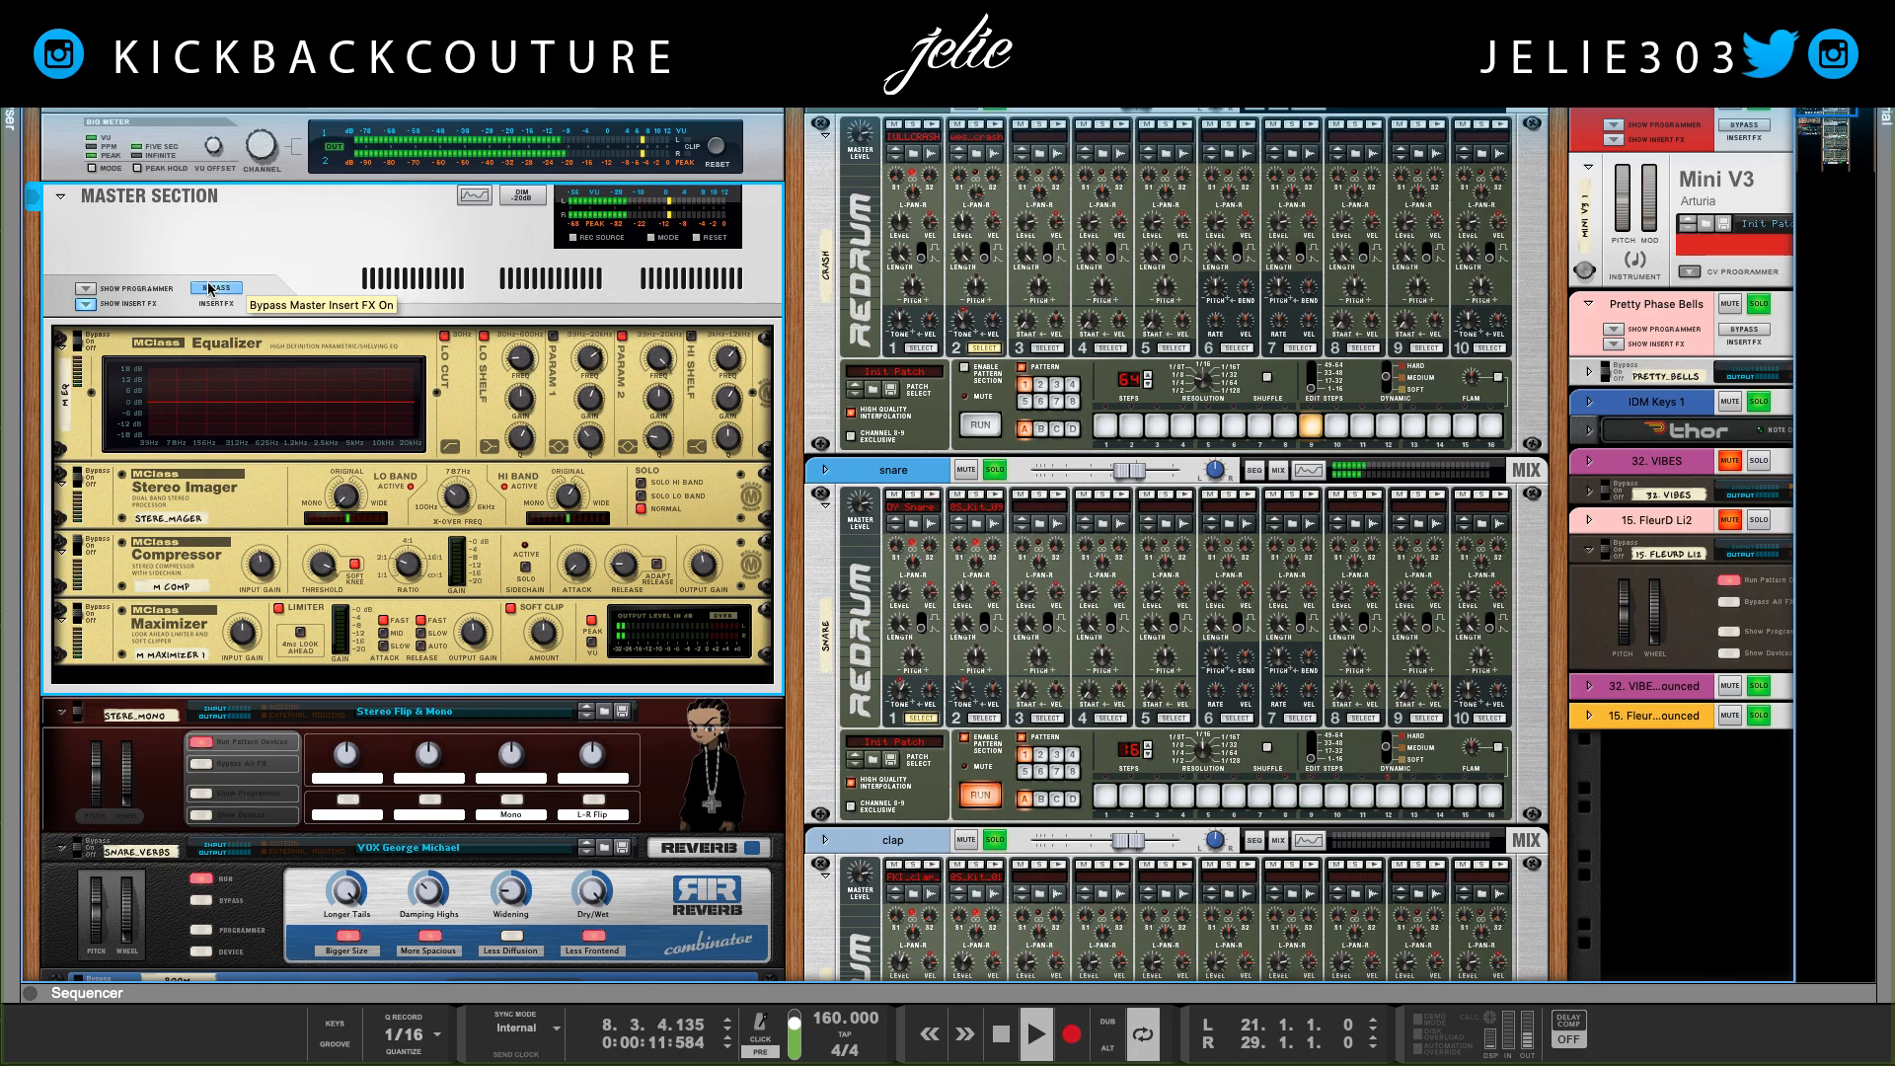